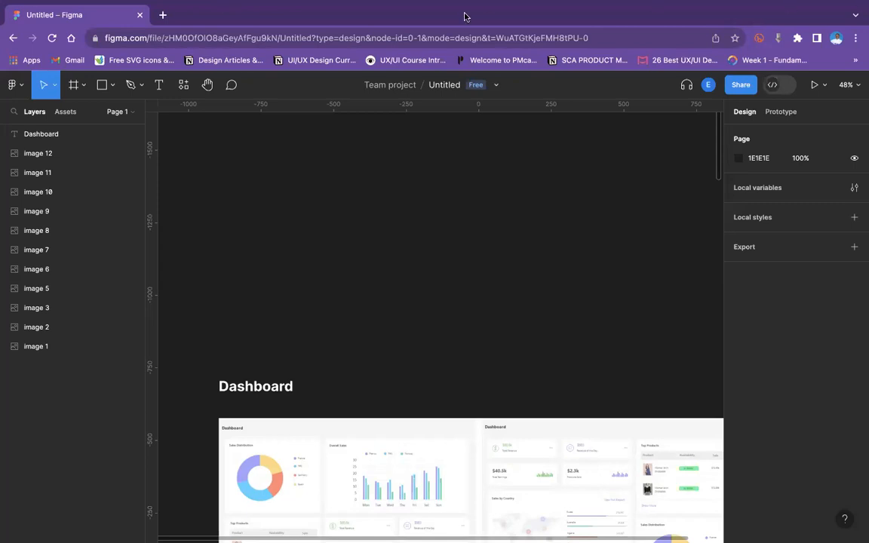
{"action": "mouse_move", "coordinate": [377, 43]}
{"action": "mouse_move", "coordinate": [419, 15]}
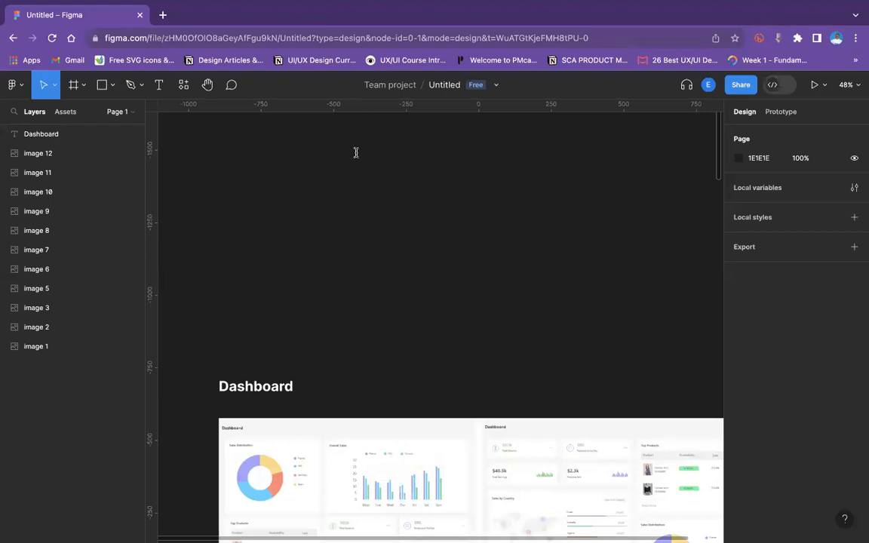
{"action": "mouse_move", "coordinate": [314, 21]}
{"action": "scroll", "coordinate": [567, 190], "scroll_direction": "up", "scroll_amount": 3}
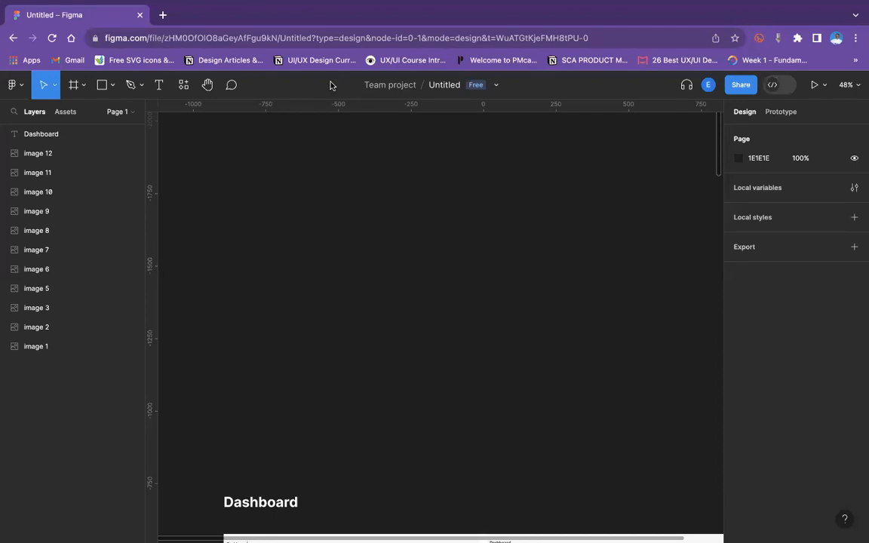
Wrap the image 1 layer, the first dashboard comparison, in a new frame.
{"action": "scroll", "coordinate": [368, 408], "scroll_direction": "down", "scroll_amount": 5}
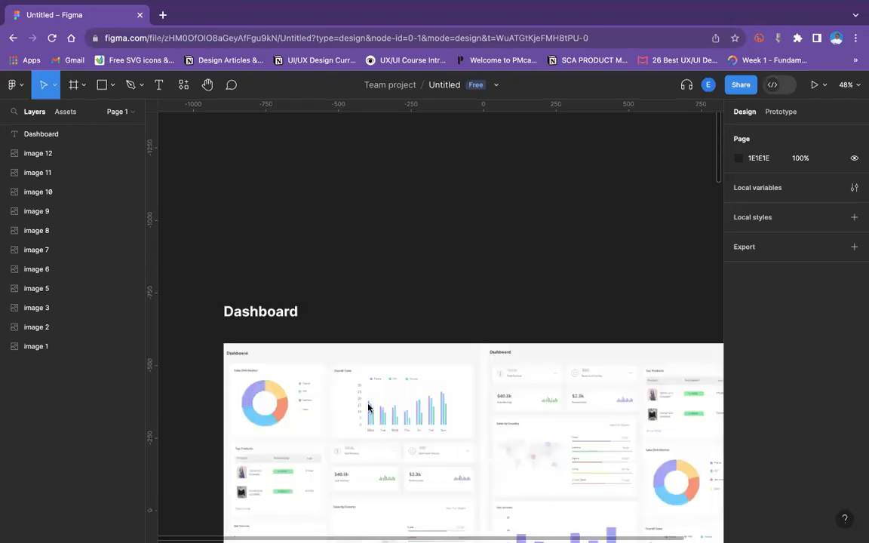
{"action": "scroll", "coordinate": [368, 407], "scroll_direction": "down", "scroll_amount": 6}
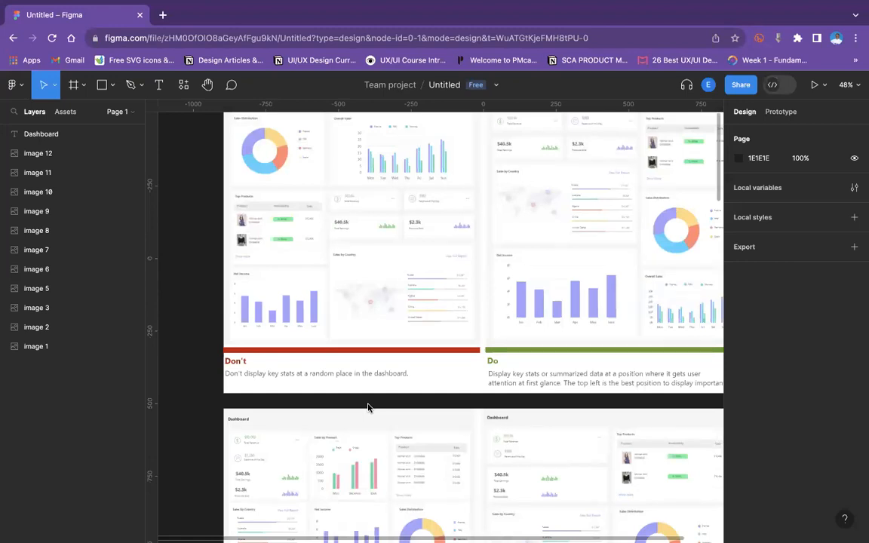
{"action": "left_click", "coordinate": [46, 353]}
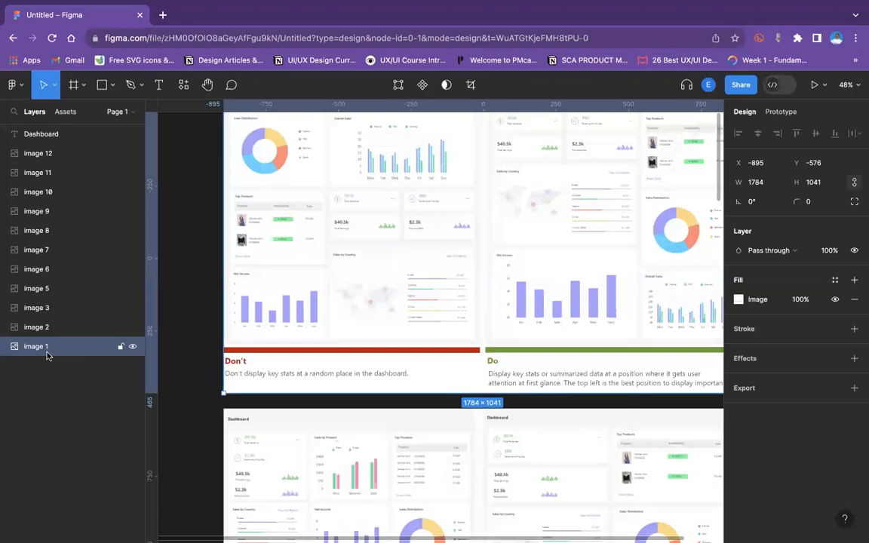
{"action": "key", "text": "shift+0"}
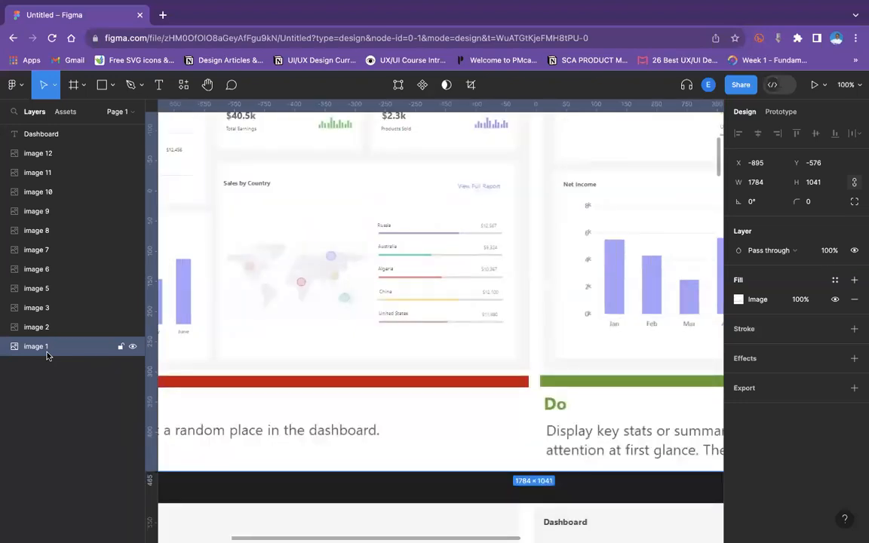
{"action": "key", "text": "minus"}
{"action": "scroll", "coordinate": [260, 261], "scroll_direction": "up", "scroll_amount": 5}
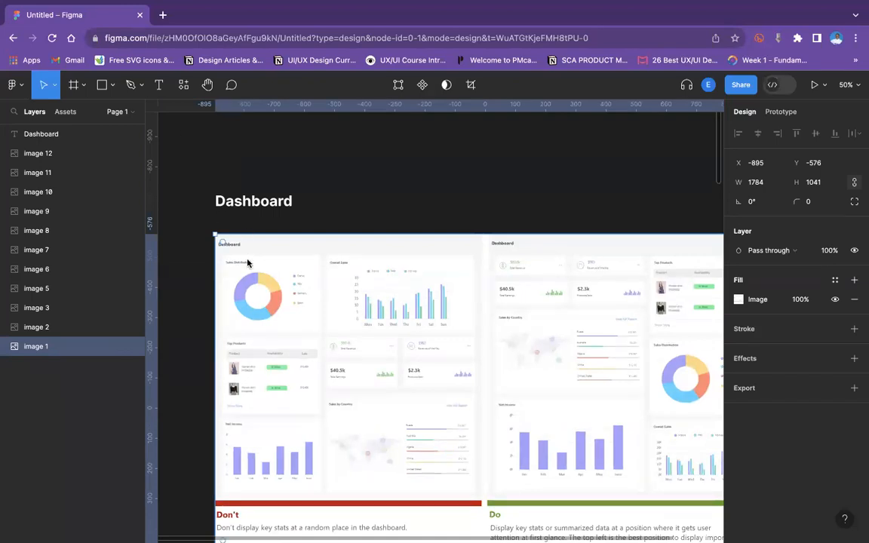
{"action": "right_click", "coordinate": [249, 250]}
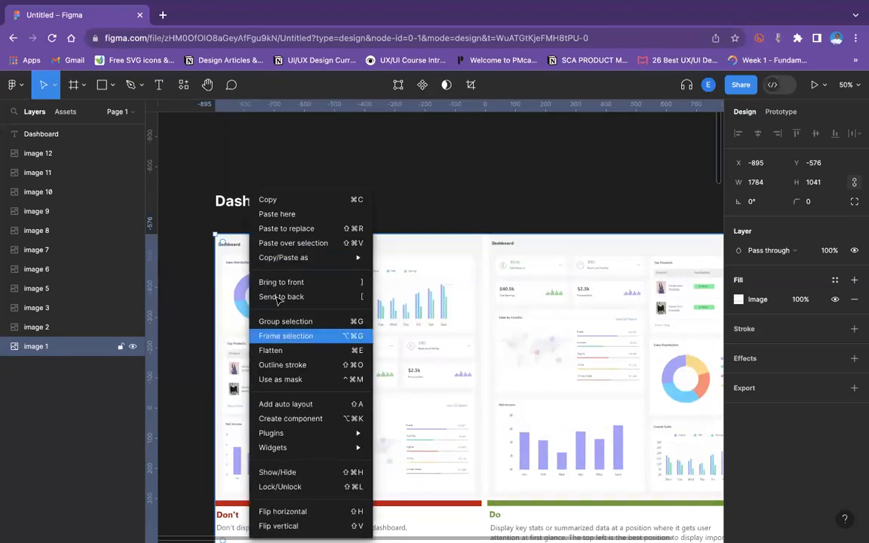
{"action": "left_click", "coordinate": [289, 337]}
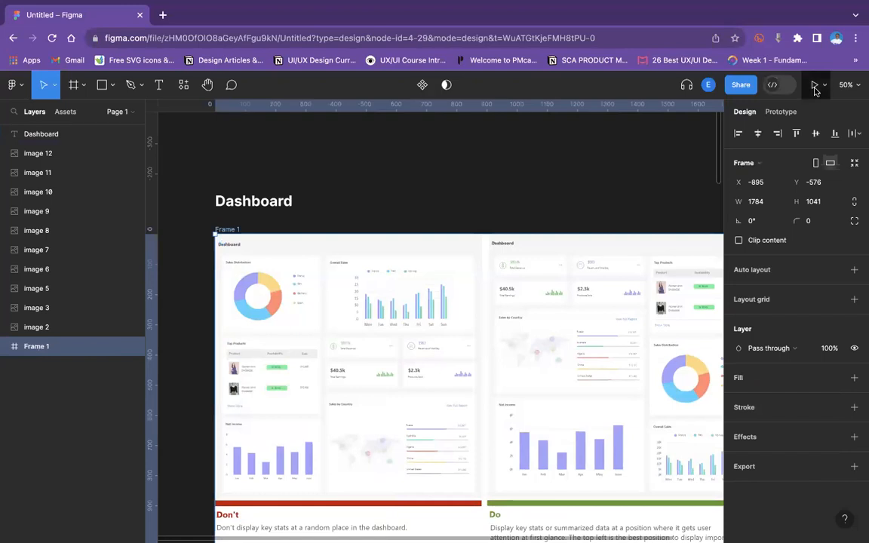
Open the new frame in prototype presentation view.
{"action": "left_click", "coordinate": [814, 85]}
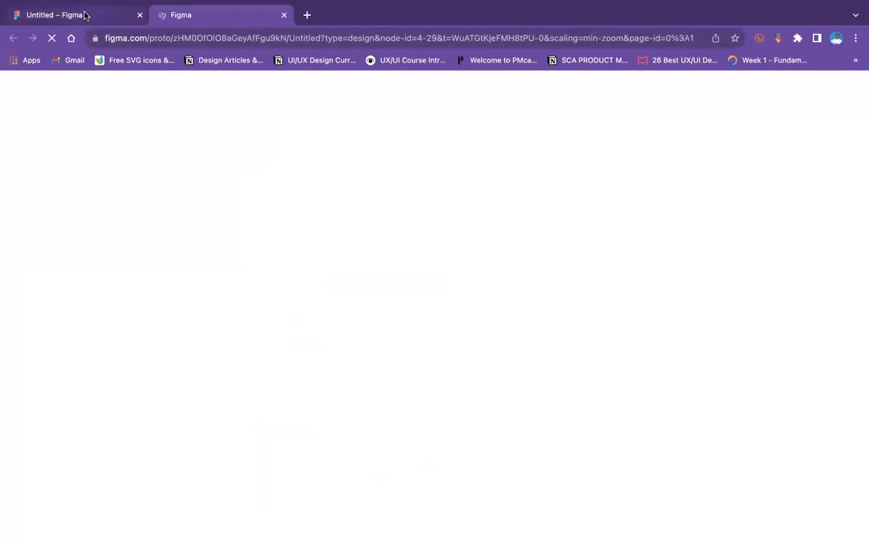
{"action": "left_click", "coordinate": [84, 15]}
{"action": "left_click", "coordinate": [201, 18]}
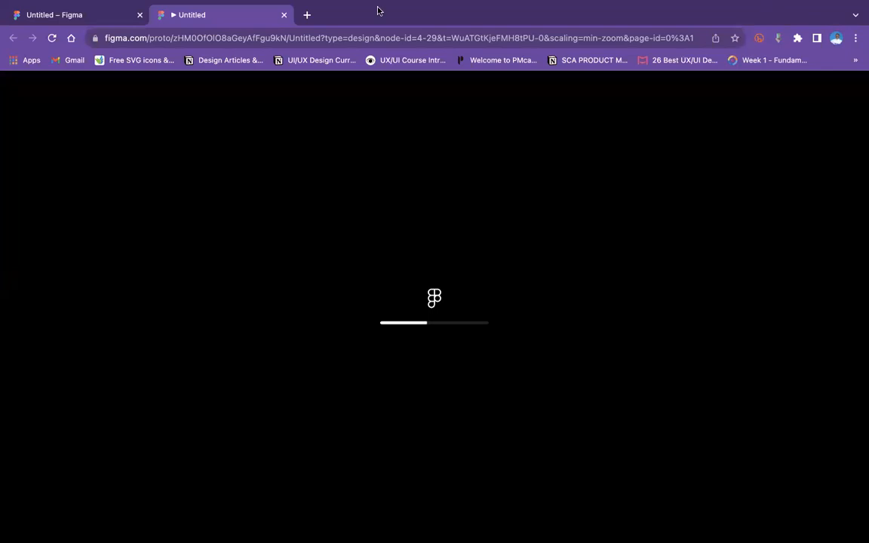
{"action": "mouse_move", "coordinate": [373, 2]}
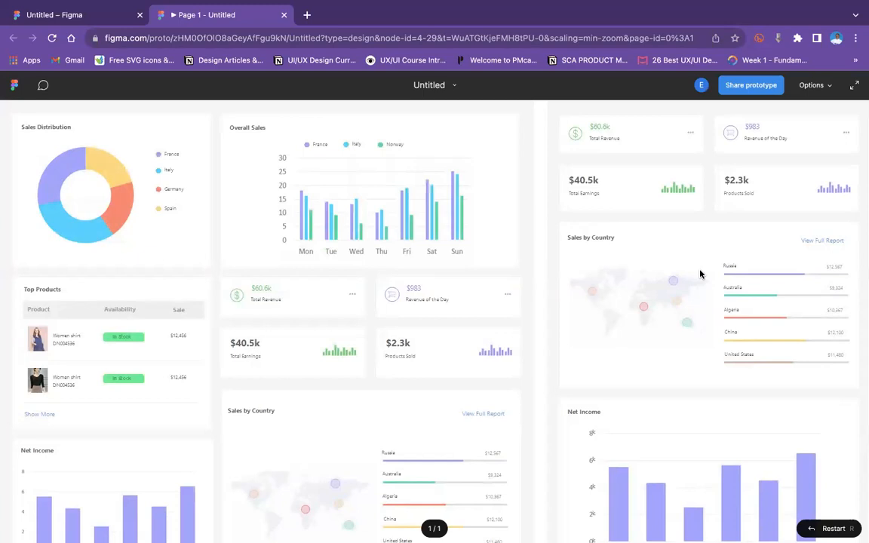
Scroll through the presented prototype to examine both dashboard layouts and the Don't and Do notes.
{"action": "scroll", "coordinate": [697, 275], "scroll_direction": "down", "scroll_amount": 1}
{"action": "scroll", "coordinate": [696, 276], "scroll_direction": "down", "scroll_amount": 3}
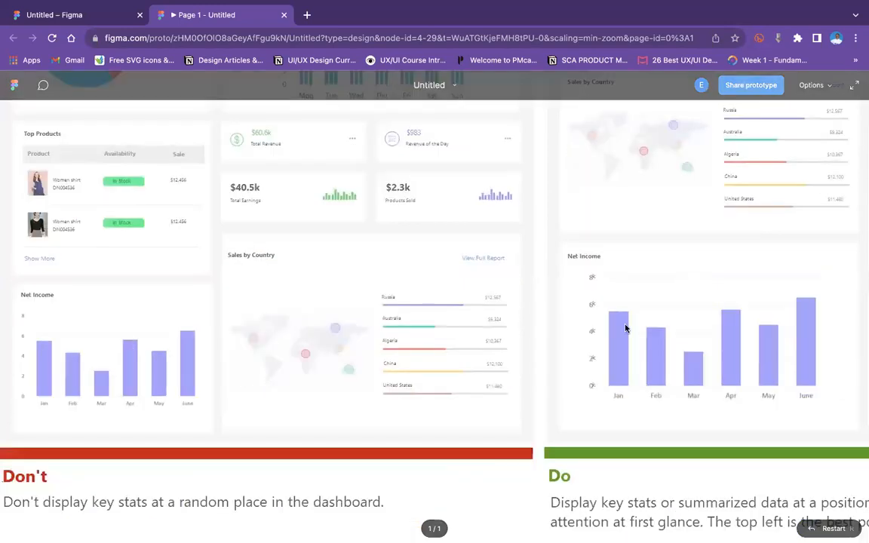
{"action": "scroll", "coordinate": [559, 304], "scroll_direction": "up", "scroll_amount": 2}
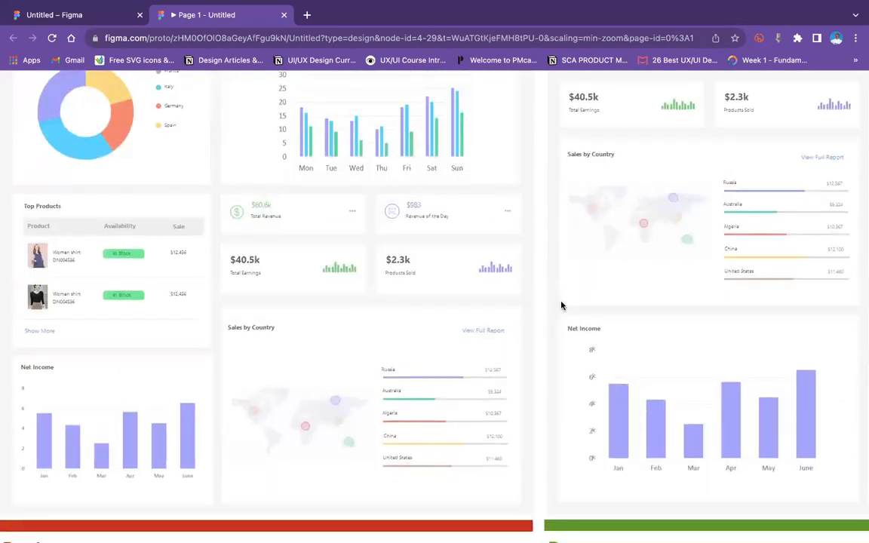
{"action": "scroll", "coordinate": [559, 304], "scroll_direction": "right", "scroll_amount": 4}
{"action": "scroll", "coordinate": [561, 305], "scroll_direction": "left", "scroll_amount": 4}
{"action": "scroll", "coordinate": [561, 305], "scroll_direction": "up", "scroll_amount": 1}
{"action": "scroll", "coordinate": [562, 304], "scroll_direction": "down", "scroll_amount": 1}
{"action": "scroll", "coordinate": [561, 305], "scroll_direction": "up", "scroll_amount": 1}
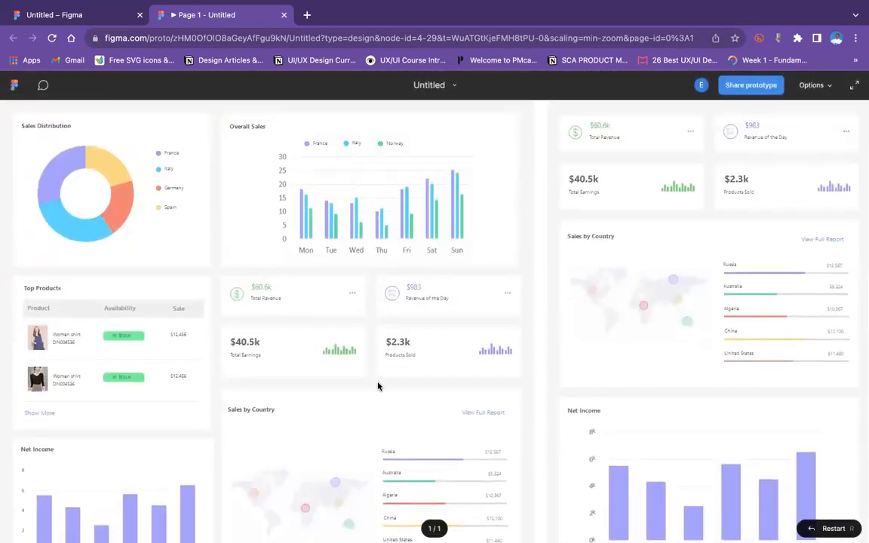
{"action": "scroll", "coordinate": [357, 352], "scroll_direction": "down", "scroll_amount": 1}
{"action": "scroll", "coordinate": [357, 352], "scroll_direction": "down", "scroll_amount": 2}
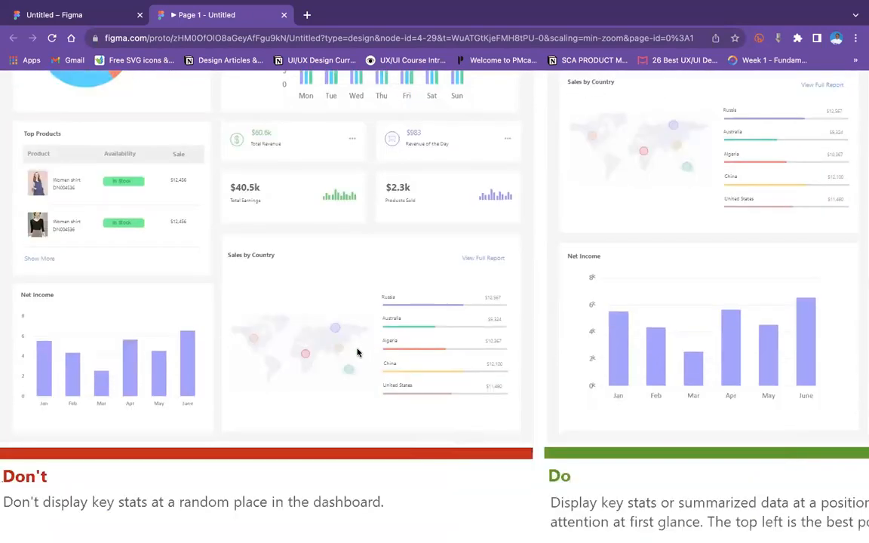
{"action": "scroll", "coordinate": [357, 352], "scroll_direction": "up", "scroll_amount": 3}
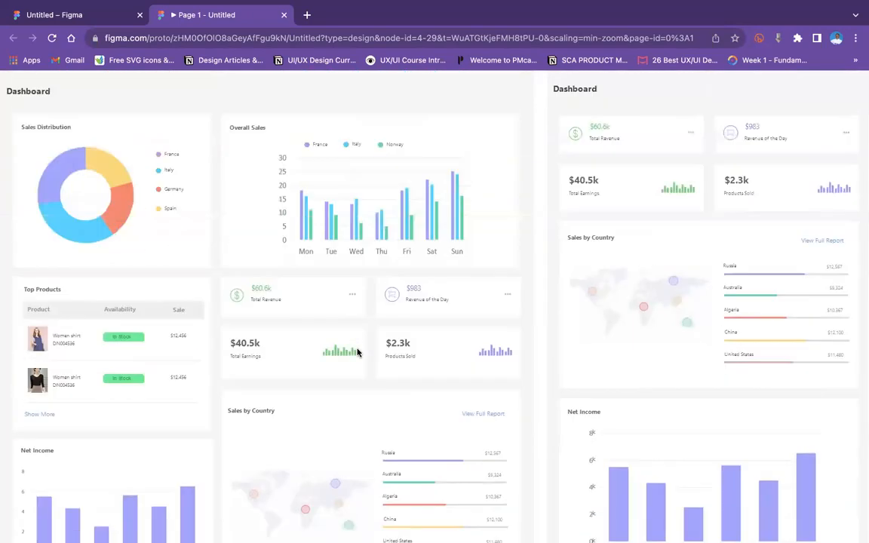
{"action": "scroll", "coordinate": [578, 326], "scroll_direction": "right", "scroll_amount": 3}
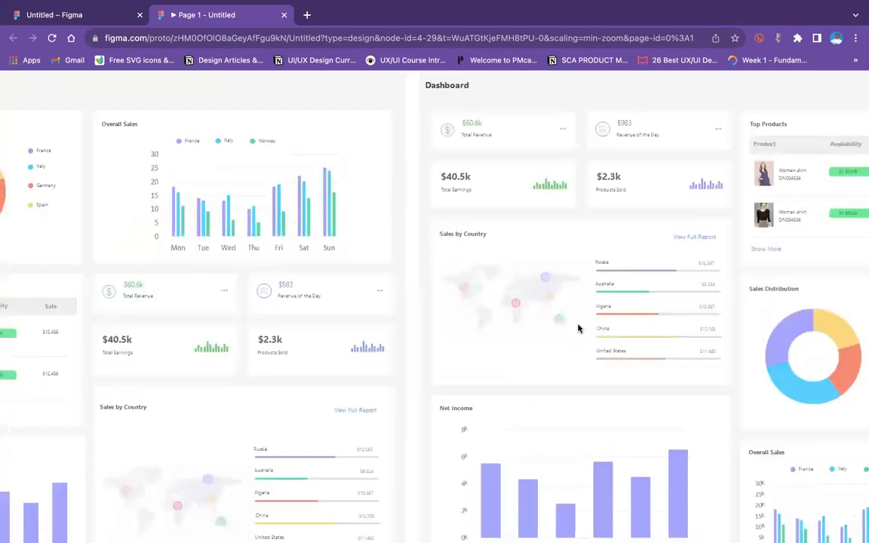
{"action": "scroll", "coordinate": [578, 328], "scroll_direction": "right", "scroll_amount": 2}
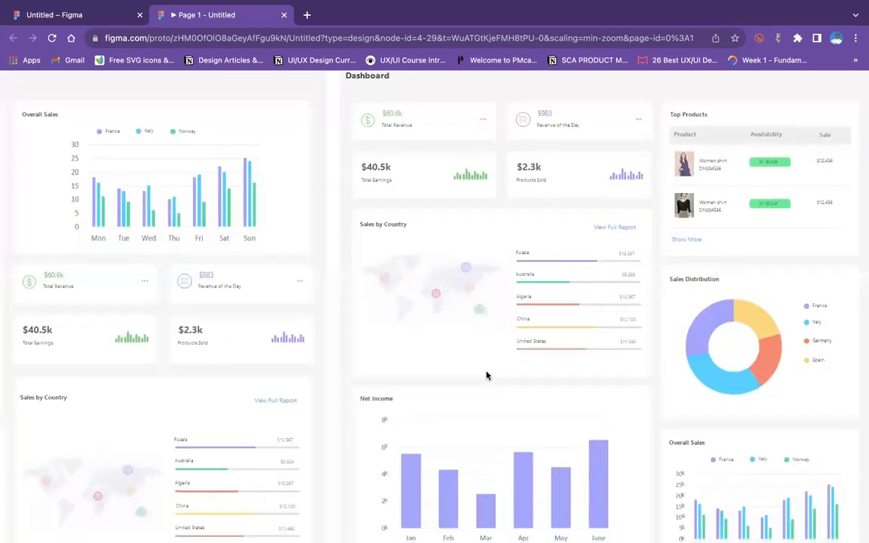
{"action": "scroll", "coordinate": [486, 375], "scroll_direction": "down", "scroll_amount": 3}
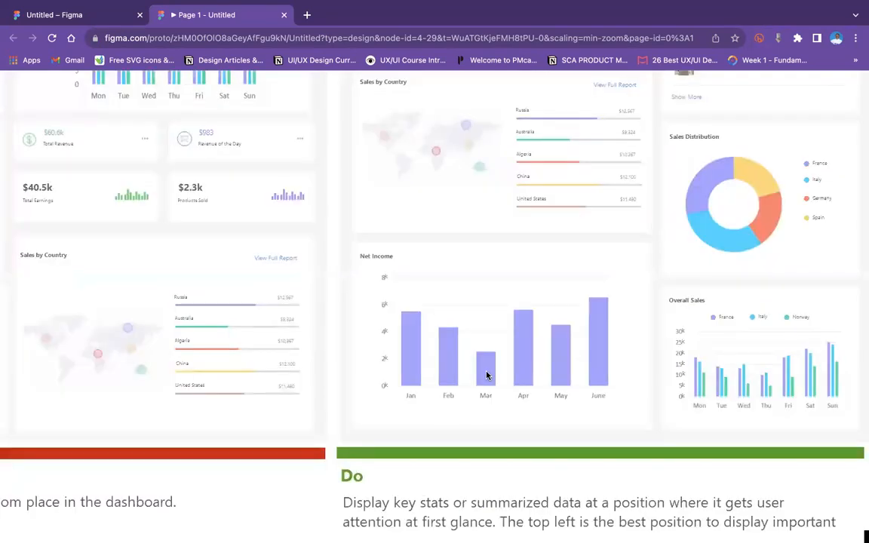
{"action": "scroll", "coordinate": [486, 375], "scroll_direction": "left", "scroll_amount": 3}
{"action": "scroll", "coordinate": [486, 375], "scroll_direction": "up", "scroll_amount": 2}
{"action": "scroll", "coordinate": [486, 375], "scroll_direction": "up", "scroll_amount": 2}
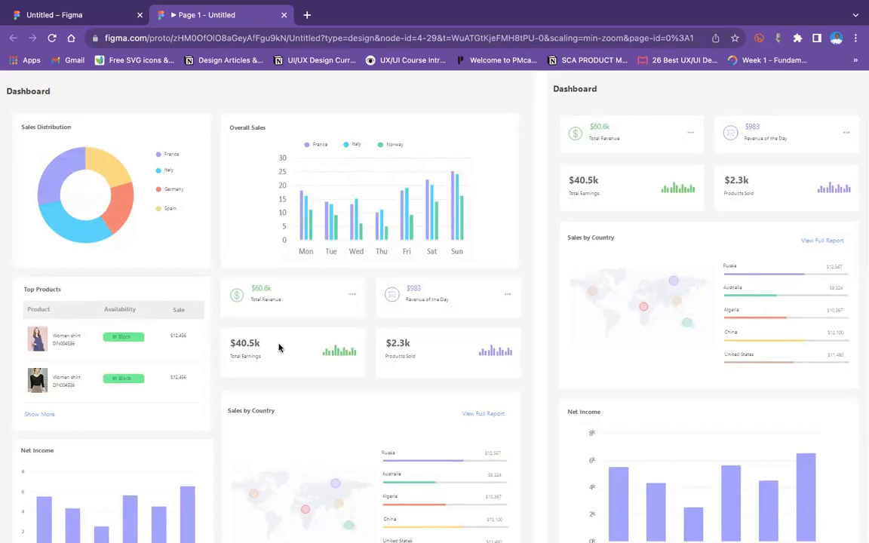
{"action": "scroll", "coordinate": [280, 349], "scroll_direction": "down", "scroll_amount": 3}
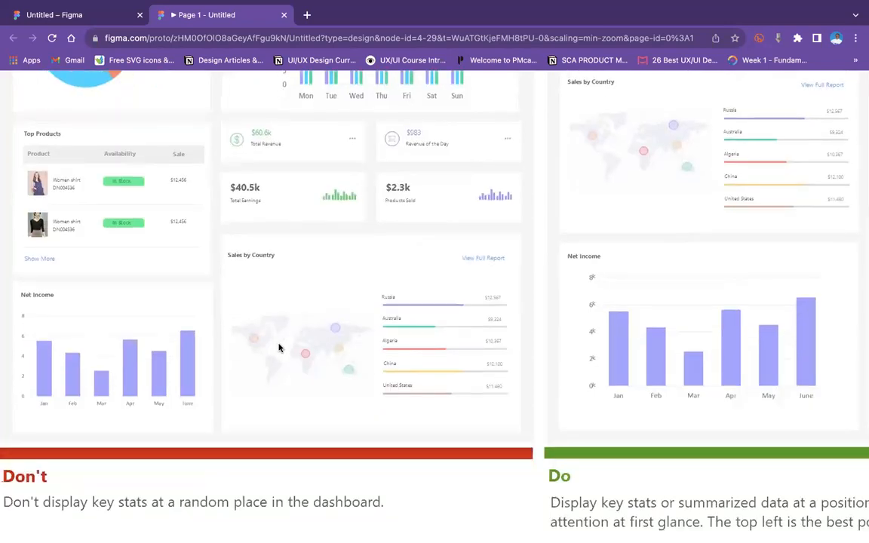
{"action": "scroll", "coordinate": [278, 347], "scroll_direction": "up", "scroll_amount": 3}
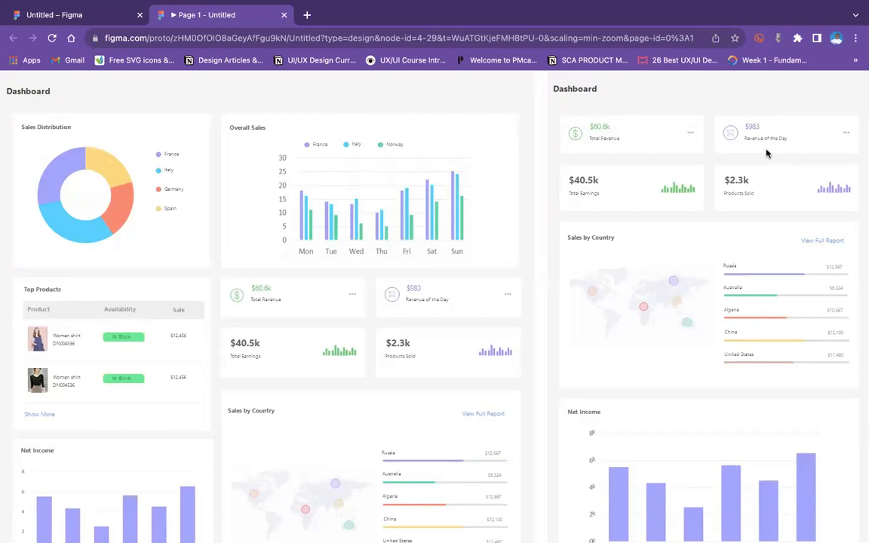
{"action": "mouse_move", "coordinate": [500, 79]}
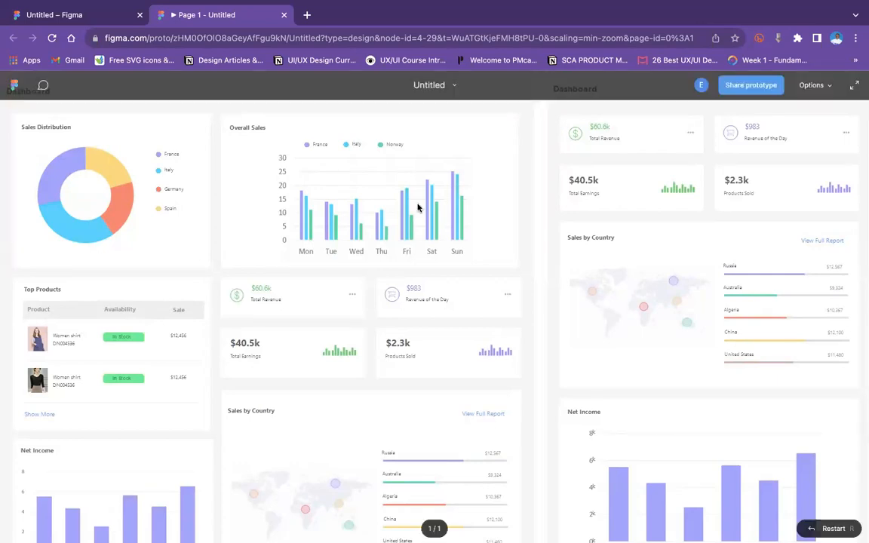
{"action": "scroll", "coordinate": [477, 335], "scroll_direction": "right", "scroll_amount": 5}
{"action": "scroll", "coordinate": [477, 336], "scroll_direction": "right", "scroll_amount": 2}
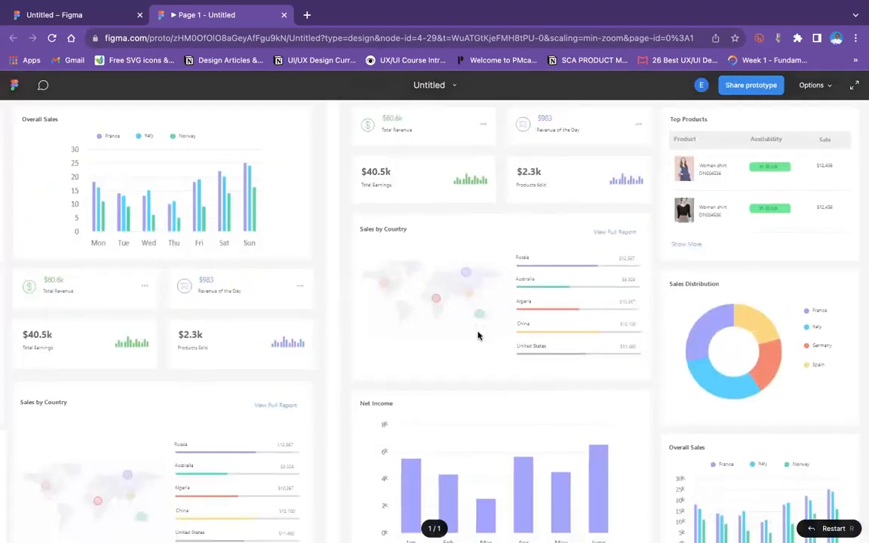
{"action": "scroll", "coordinate": [478, 336], "scroll_direction": "down", "scroll_amount": 3}
{"action": "scroll", "coordinate": [477, 336], "scroll_direction": "left", "scroll_amount": 2}
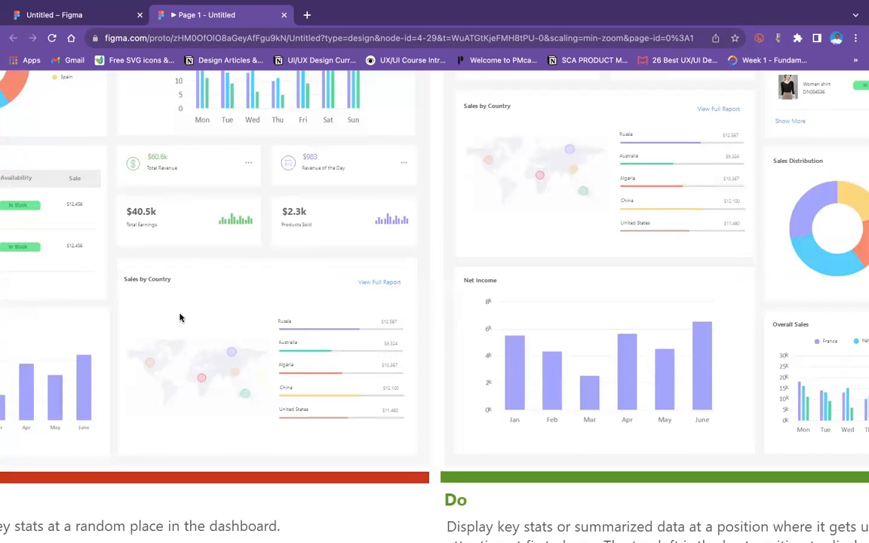
{"action": "scroll", "coordinate": [180, 318], "scroll_direction": "up", "scroll_amount": 3}
{"action": "scroll", "coordinate": [180, 318], "scroll_direction": "left", "scroll_amount": 2}
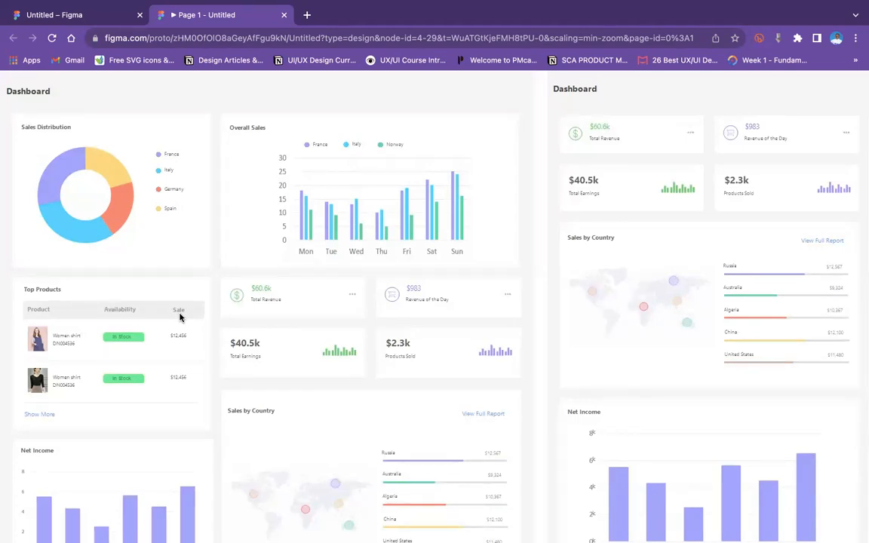
Return to the design file and examine the second Don't and Do dashboard comparison on the canvas.
{"action": "left_click", "coordinate": [81, 14]}
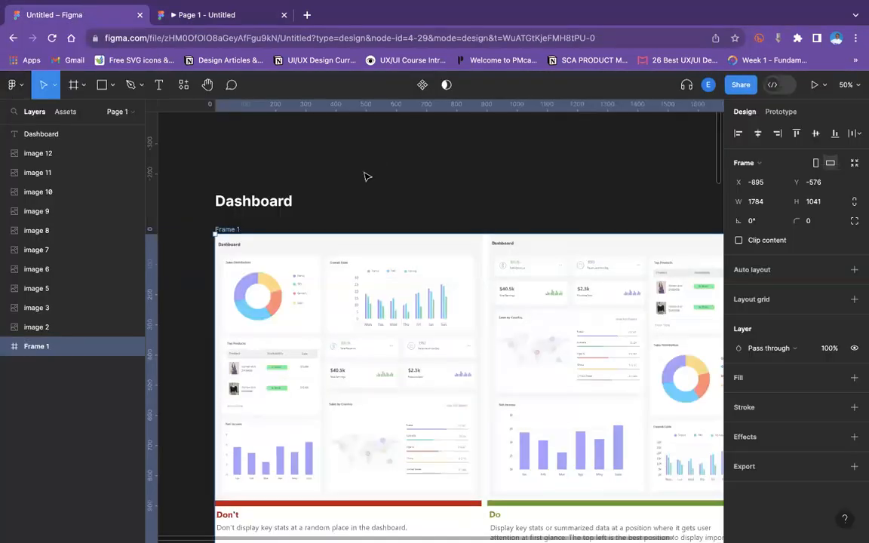
{"action": "scroll", "coordinate": [365, 177], "scroll_direction": "down", "scroll_amount": 5}
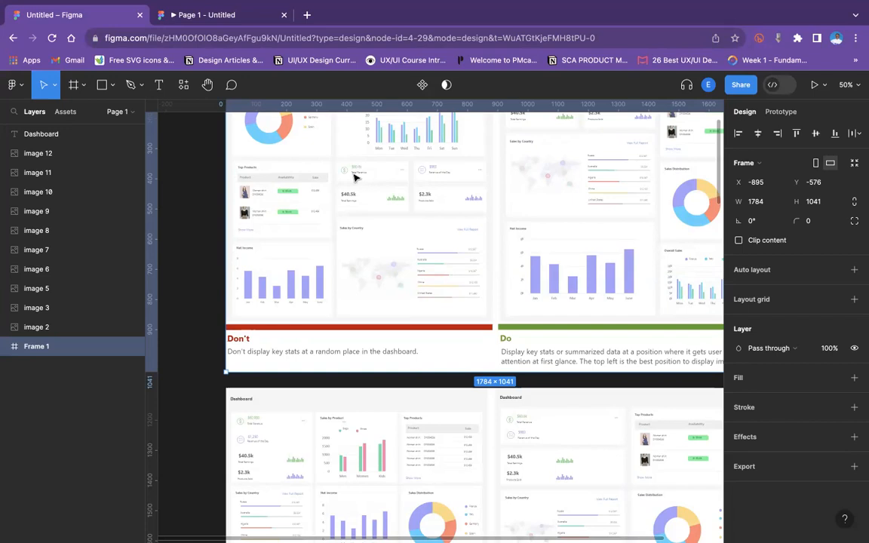
{"action": "scroll", "coordinate": [377, 397], "scroll_direction": "down", "scroll_amount": 5}
{"action": "scroll", "coordinate": [377, 397], "scroll_direction": "right", "scroll_amount": 1}
{"action": "scroll", "coordinate": [377, 398], "scroll_direction": "down", "scroll_amount": 2}
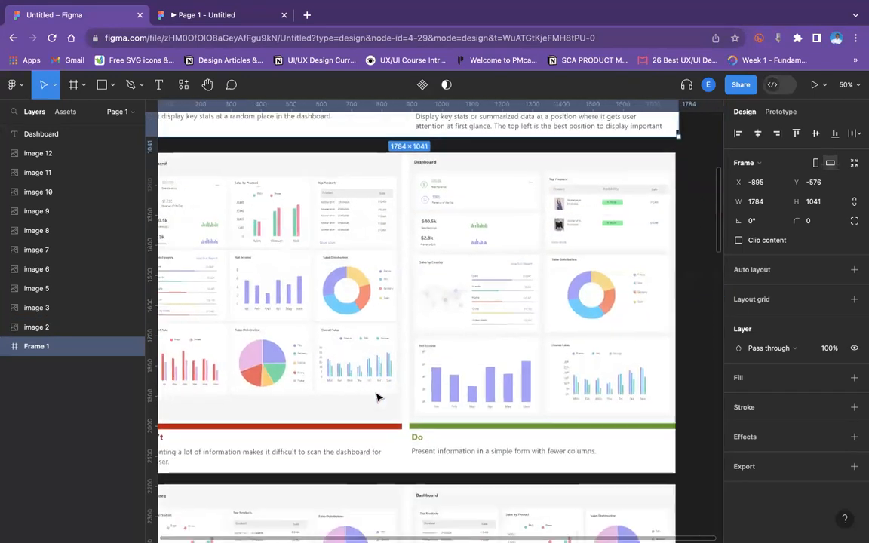
{"action": "scroll", "coordinate": [377, 398], "scroll_direction": "right", "scroll_amount": 1}
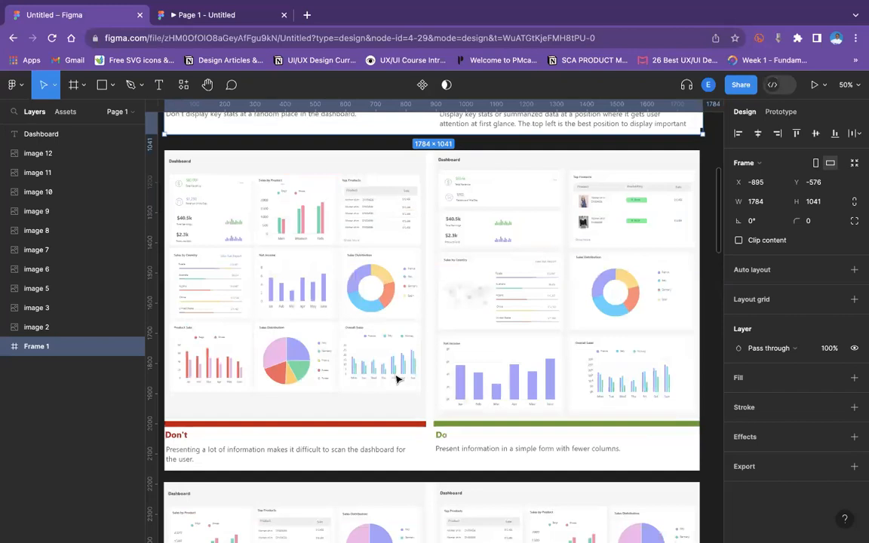
{"action": "scroll", "coordinate": [385, 319], "scroll_direction": "up", "scroll_amount": 5}
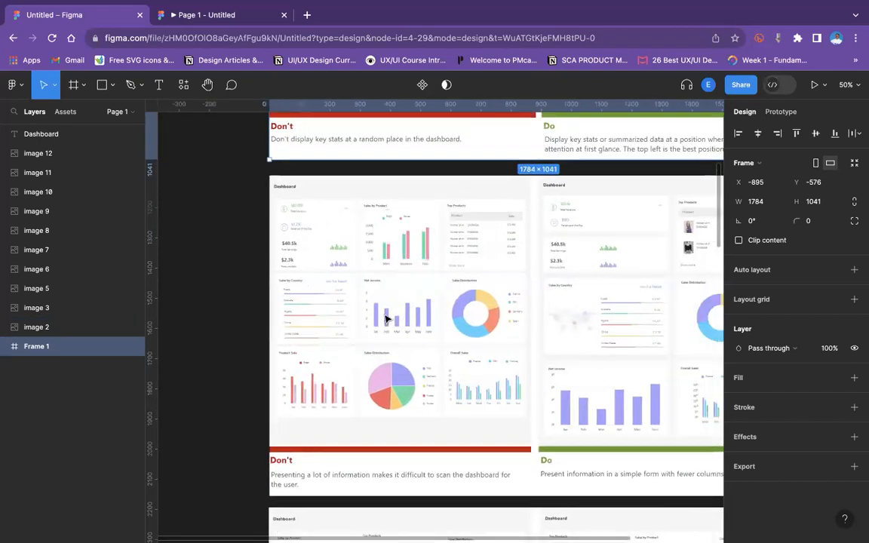
{"action": "scroll", "coordinate": [385, 319], "scroll_direction": "left", "scroll_amount": 5}
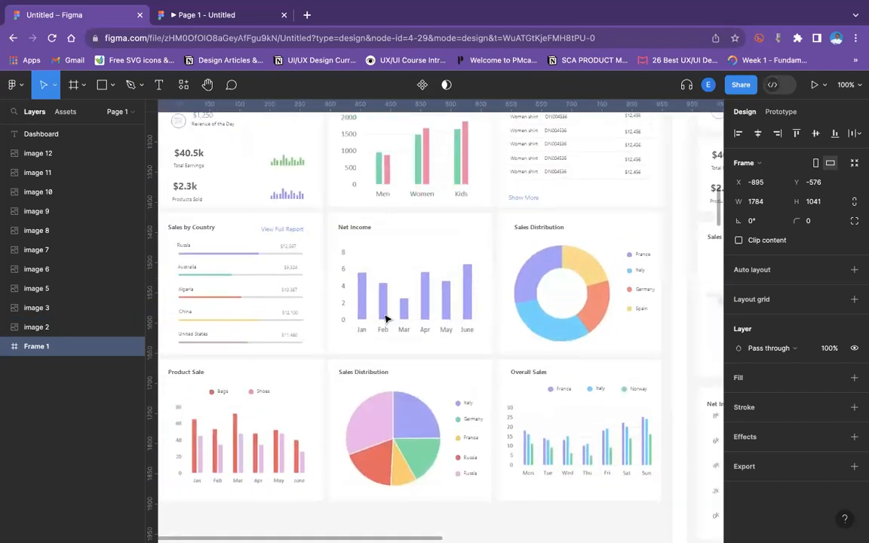
{"action": "scroll", "coordinate": [385, 319], "scroll_direction": "up", "scroll_amount": 3}
{"action": "scroll", "coordinate": [385, 319], "scroll_direction": "down", "scroll_amount": 5}
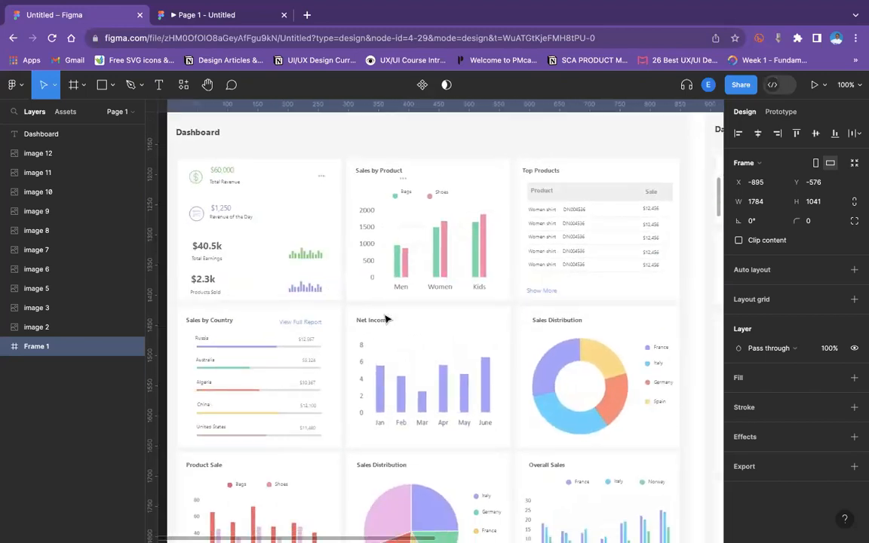
{"action": "scroll", "coordinate": [385, 319], "scroll_direction": "right", "scroll_amount": 3}
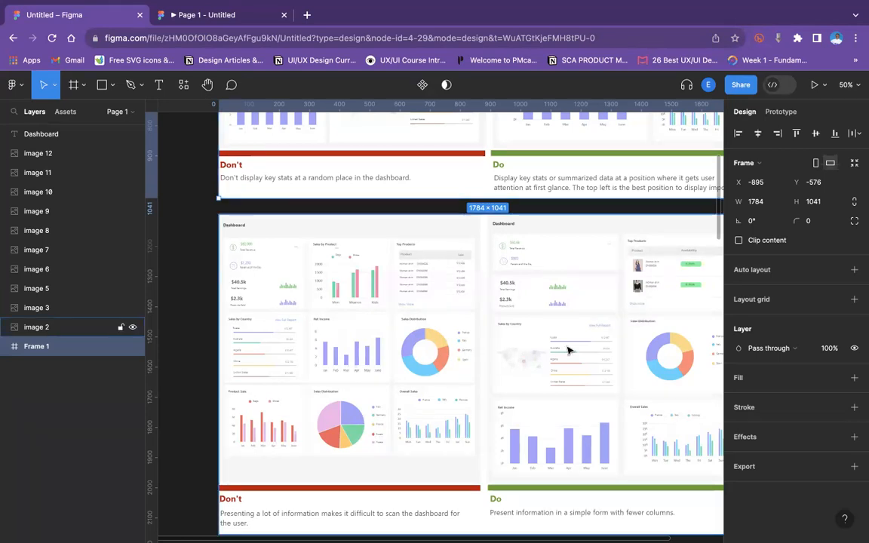
Scroll and zoom through the remaining Don't and Do dashboard comparisons on the canvas.
{"action": "scroll", "coordinate": [568, 350], "scroll_direction": "down", "scroll_amount": 8}
{"action": "scroll", "coordinate": [568, 349], "scroll_direction": "down", "scroll_amount": 1}
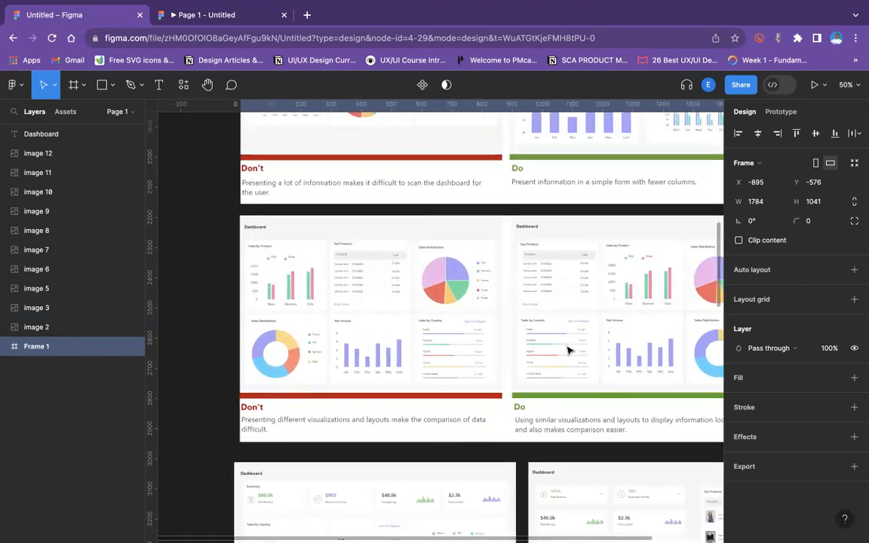
{"action": "key", "text": "shift+0"}
{"action": "scroll", "coordinate": [568, 349], "scroll_direction": "left", "scroll_amount": 3}
{"action": "scroll", "coordinate": [569, 349], "scroll_direction": "down", "scroll_amount": 2}
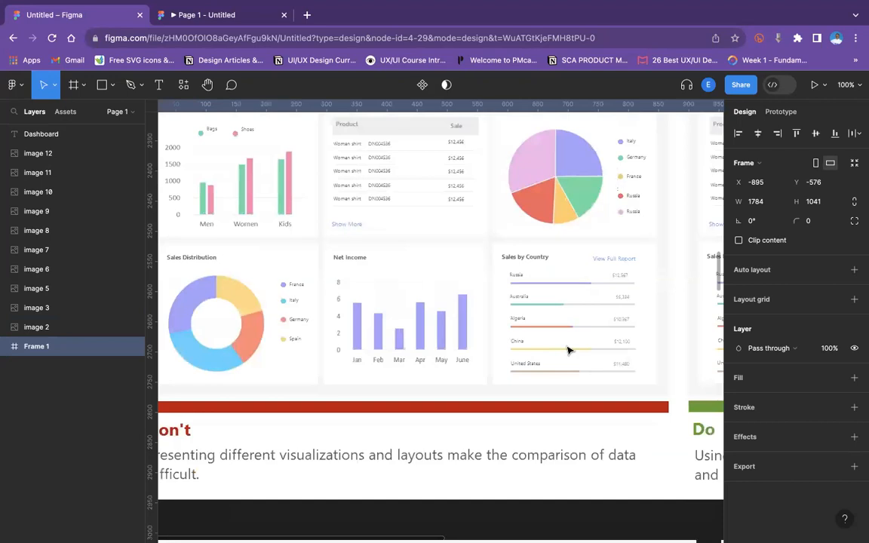
{"action": "scroll", "coordinate": [569, 349], "scroll_direction": "left", "scroll_amount": 3}
{"action": "scroll", "coordinate": [569, 349], "scroll_direction": "down", "scroll_amount": 1}
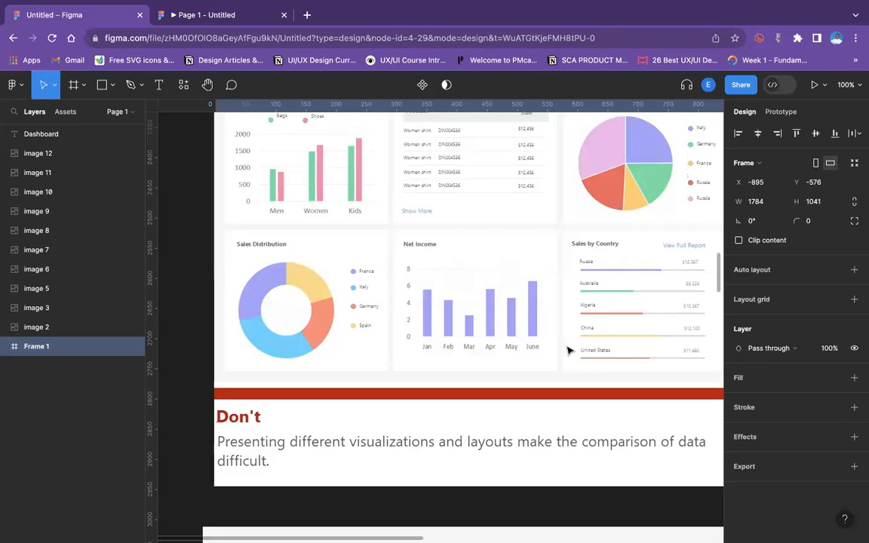
{"action": "scroll", "coordinate": [568, 349], "scroll_direction": "right", "scroll_amount": 15}
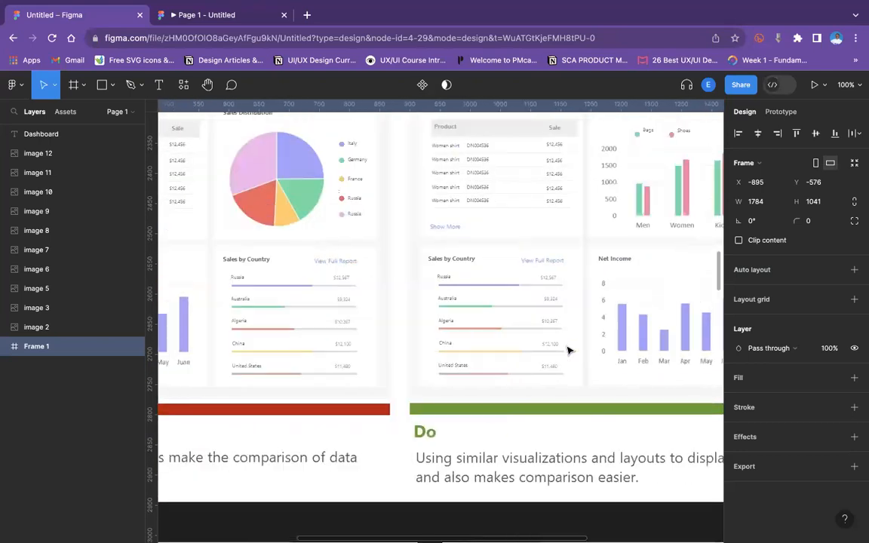
{"action": "scroll", "coordinate": [568, 350], "scroll_direction": "up", "scroll_amount": 5}
{"action": "scroll", "coordinate": [568, 349], "scroll_direction": "right", "scroll_amount": 3}
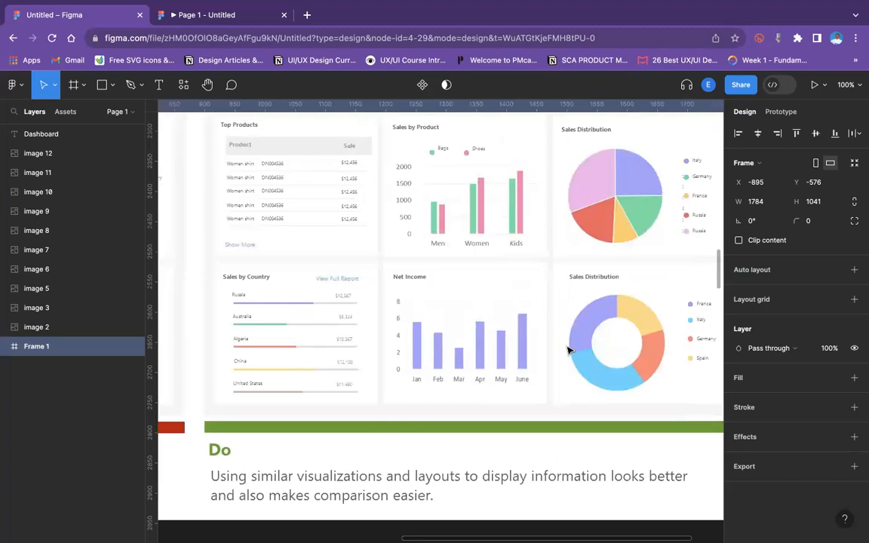
{"action": "scroll", "coordinate": [568, 349], "scroll_direction": "left", "scroll_amount": 4}
{"action": "scroll", "coordinate": [568, 349], "scroll_direction": "down", "scroll_amount": 2}
{"action": "scroll", "coordinate": [568, 349], "scroll_direction": "left", "scroll_amount": 6}
{"action": "scroll", "coordinate": [568, 349], "scroll_direction": "up", "scroll_amount": 2}
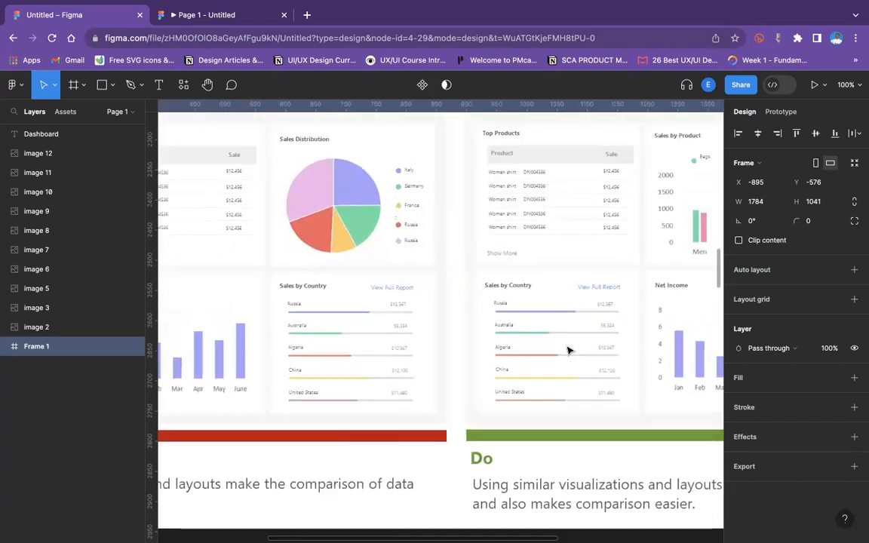
{"action": "key", "text": "minus"}
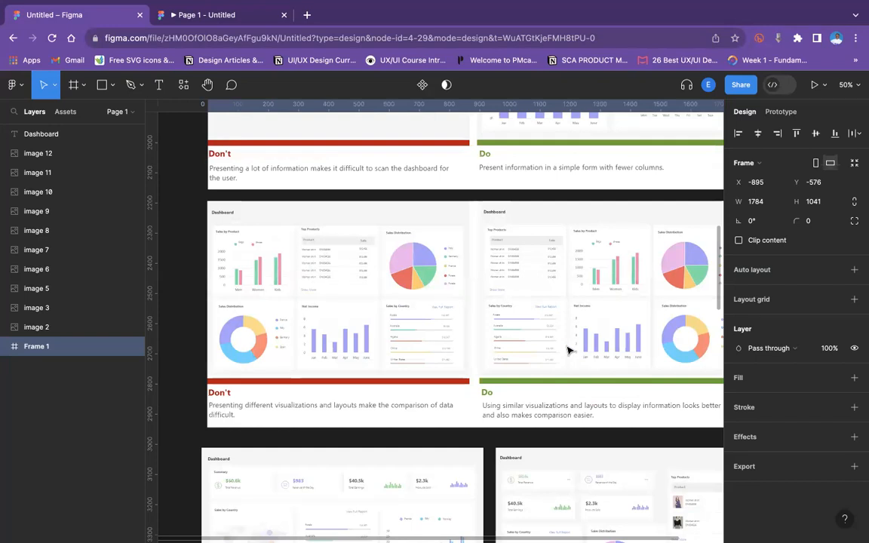
{"action": "scroll", "coordinate": [569, 350], "scroll_direction": "down", "scroll_amount": 5}
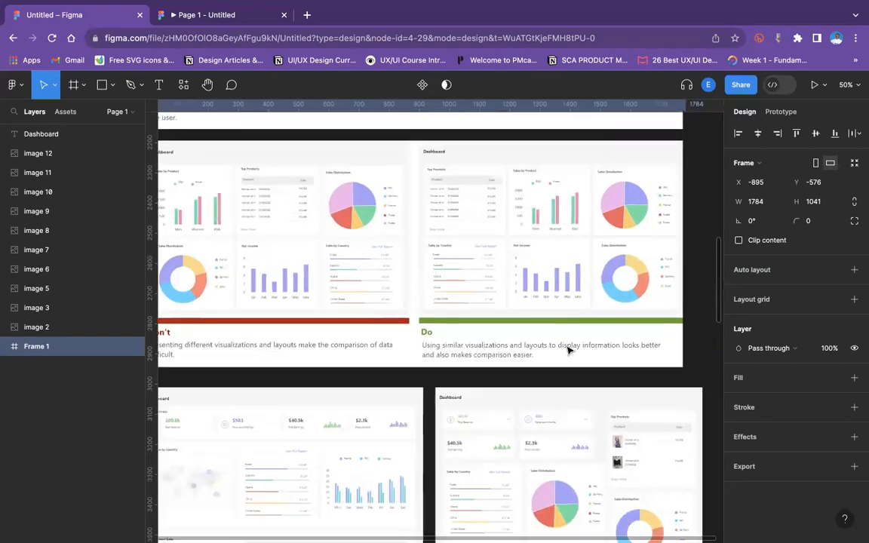
{"action": "scroll", "coordinate": [569, 350], "scroll_direction": "down", "scroll_amount": 8}
{"action": "scroll", "coordinate": [568, 350], "scroll_direction": "left", "scroll_amount": 4}
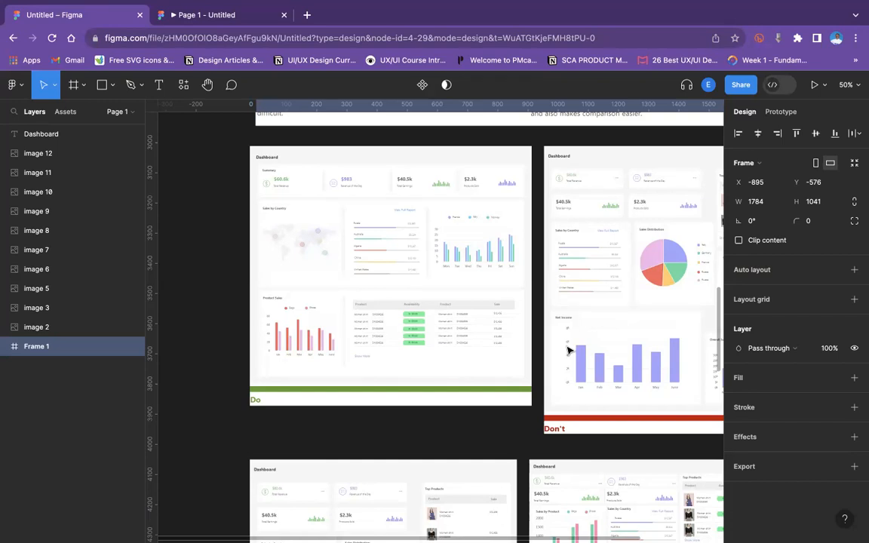
{"action": "scroll", "coordinate": [569, 349], "scroll_direction": "right", "scroll_amount": 6}
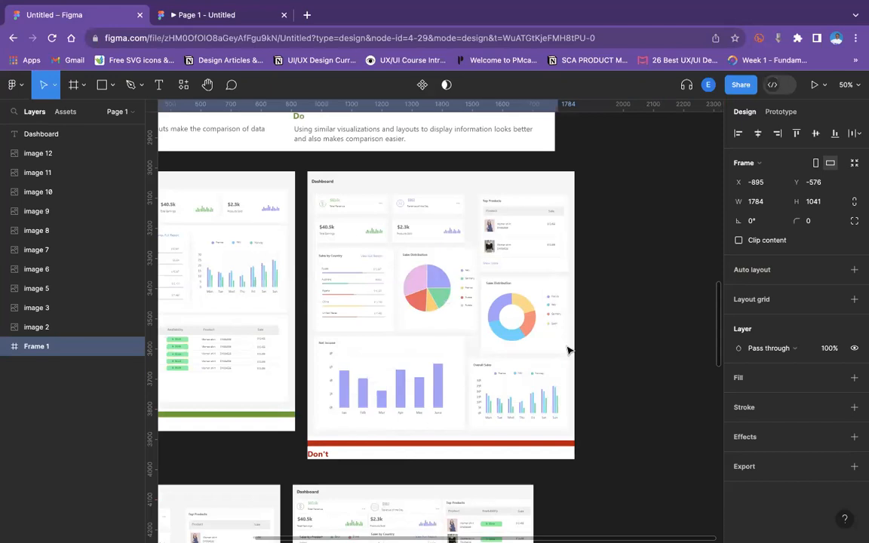
{"action": "scroll", "coordinate": [568, 350], "scroll_direction": "down", "scroll_amount": 2}
{"action": "scroll", "coordinate": [569, 350], "scroll_direction": "left", "scroll_amount": 2}
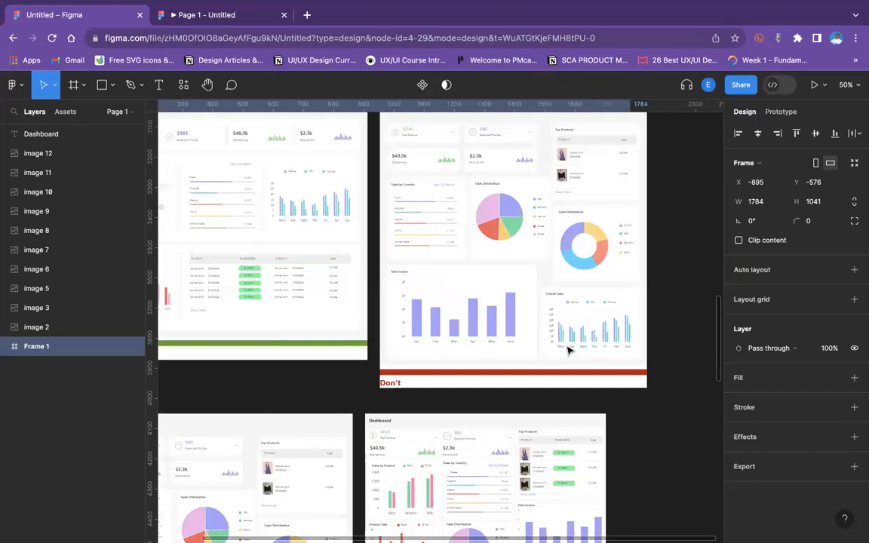
{"action": "scroll", "coordinate": [569, 350], "scroll_direction": "right", "scroll_amount": 2}
{"action": "key", "text": "ctrl+plus"}
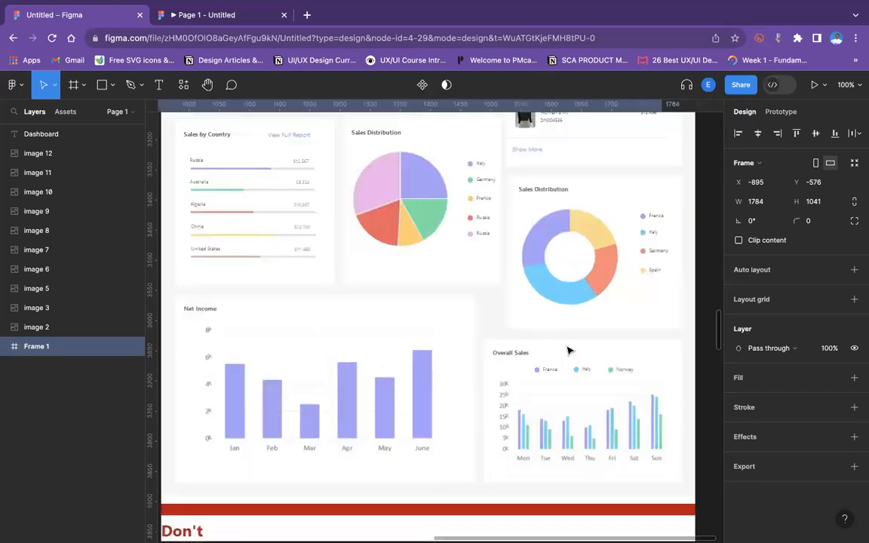
{"action": "key", "text": "ctrl+minus"}
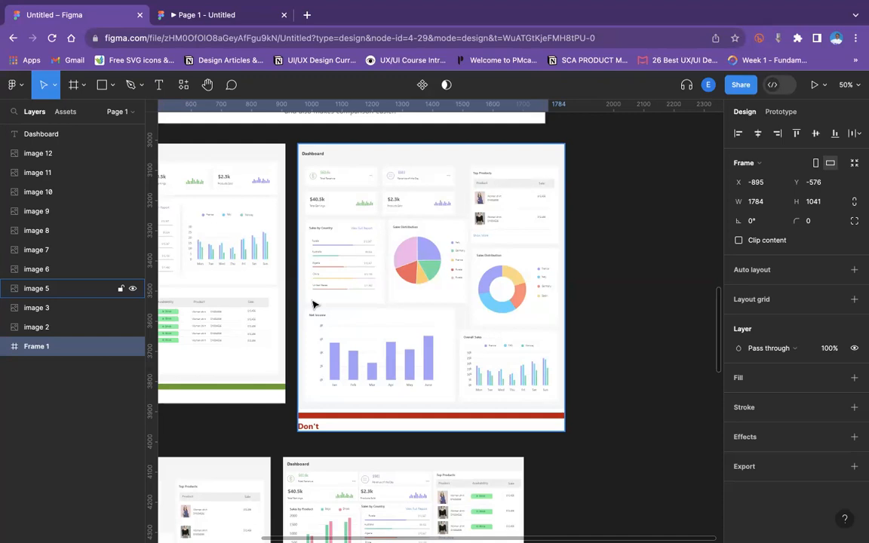
{"action": "scroll", "coordinate": [314, 304], "scroll_direction": "down", "scroll_amount": 10}
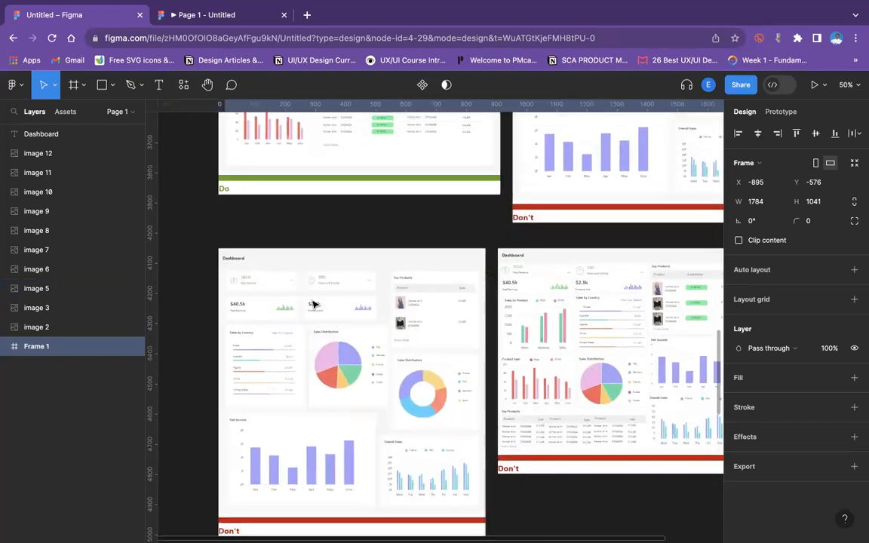
{"action": "scroll", "coordinate": [315, 304], "scroll_direction": "down", "scroll_amount": 5}
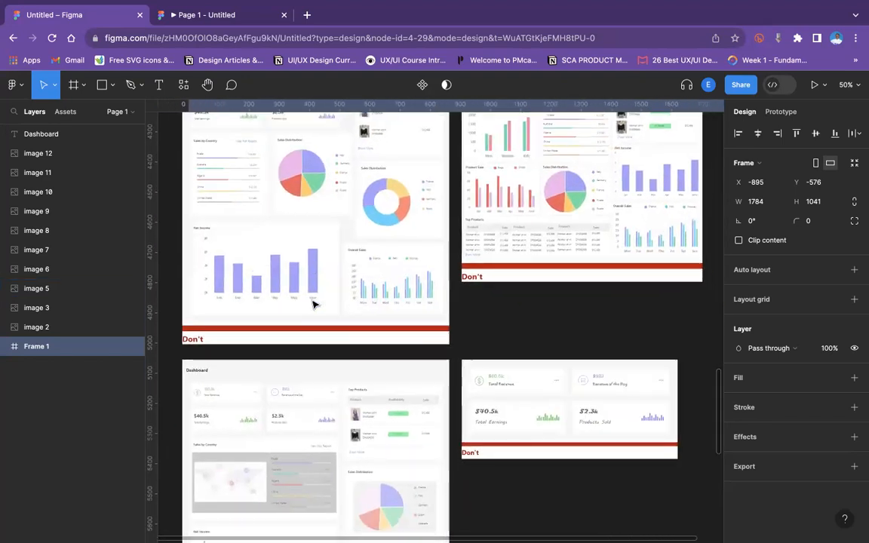
{"action": "scroll", "coordinate": [315, 304], "scroll_direction": "right", "scroll_amount": 6}
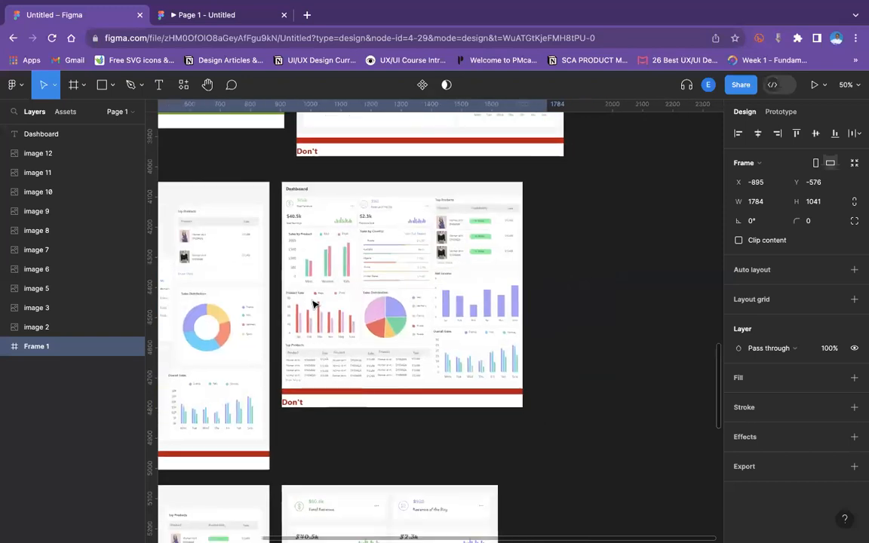
{"action": "scroll", "coordinate": [315, 304], "scroll_direction": "up", "scroll_amount": 5, "text": "ctrl"}
{"action": "scroll", "coordinate": [314, 304], "scroll_direction": "up", "scroll_amount": 3}
{"action": "scroll", "coordinate": [314, 304], "scroll_direction": "left", "scroll_amount": 2}
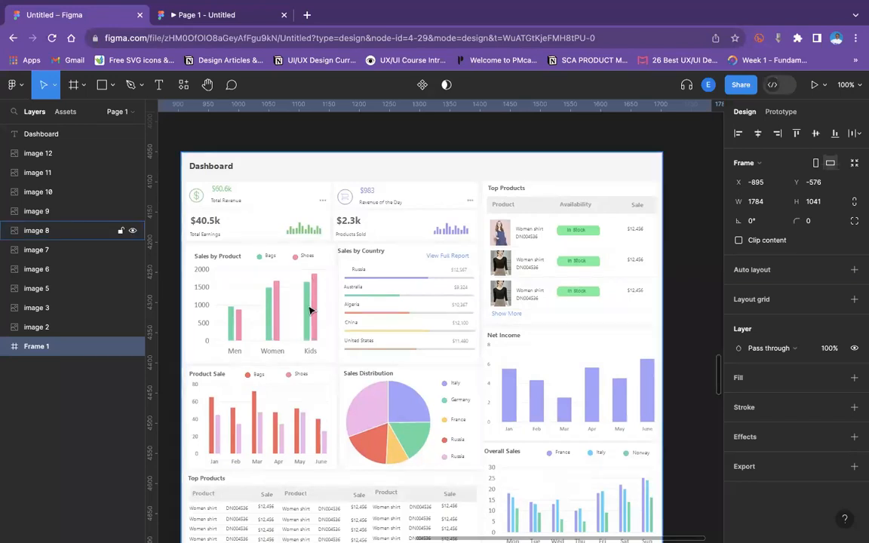
{"action": "scroll", "coordinate": [310, 305], "scroll_direction": "left", "scroll_amount": 3}
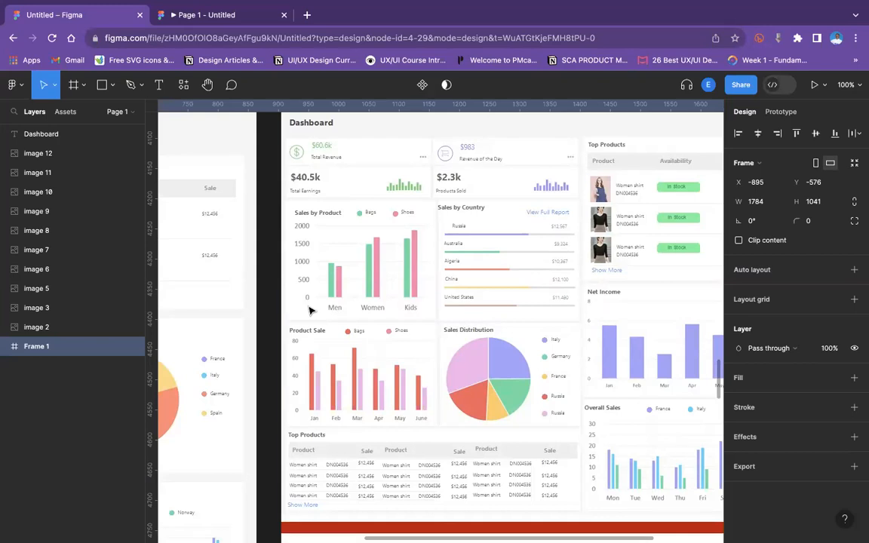
{"action": "key", "text": "minus"}
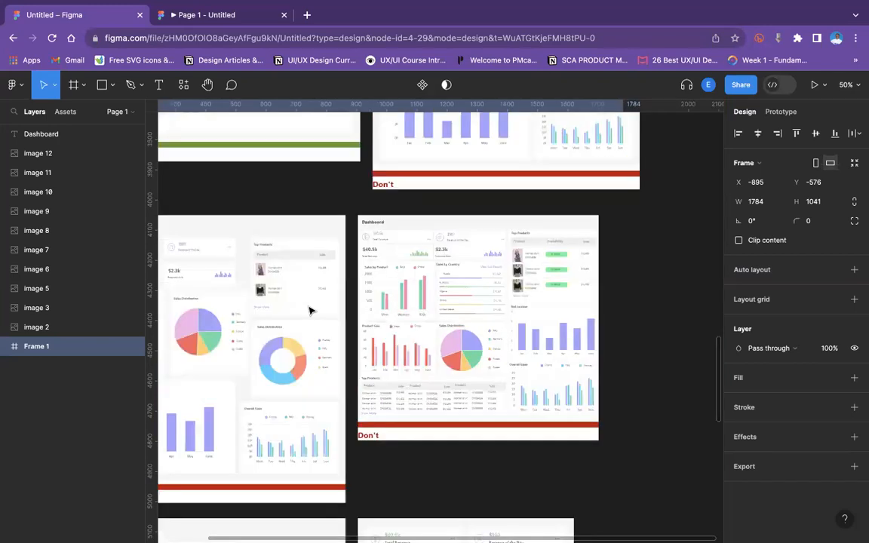
{"action": "scroll", "coordinate": [309, 310], "scroll_direction": "up", "scroll_amount": 10}
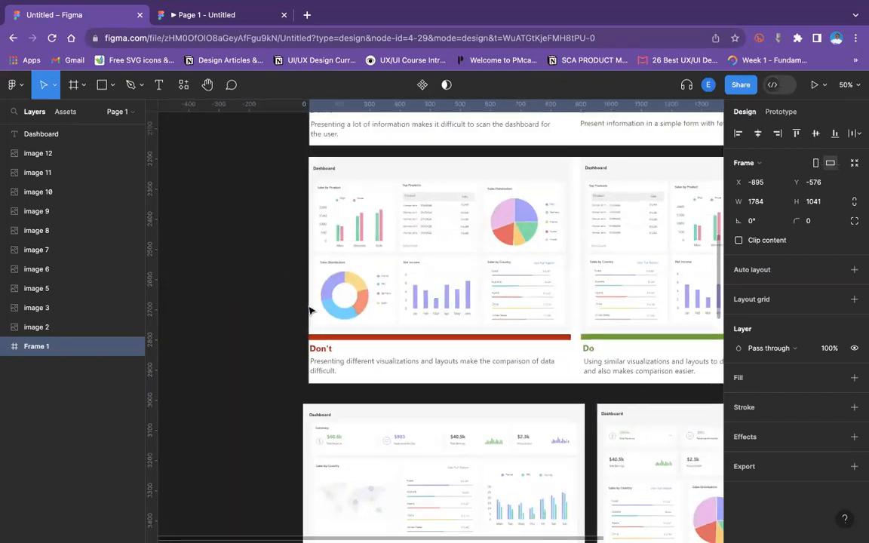
{"action": "scroll", "coordinate": [309, 310], "scroll_direction": "up", "scroll_amount": 10}
{"action": "scroll", "coordinate": [308, 310], "scroll_direction": "right", "scroll_amount": 3}
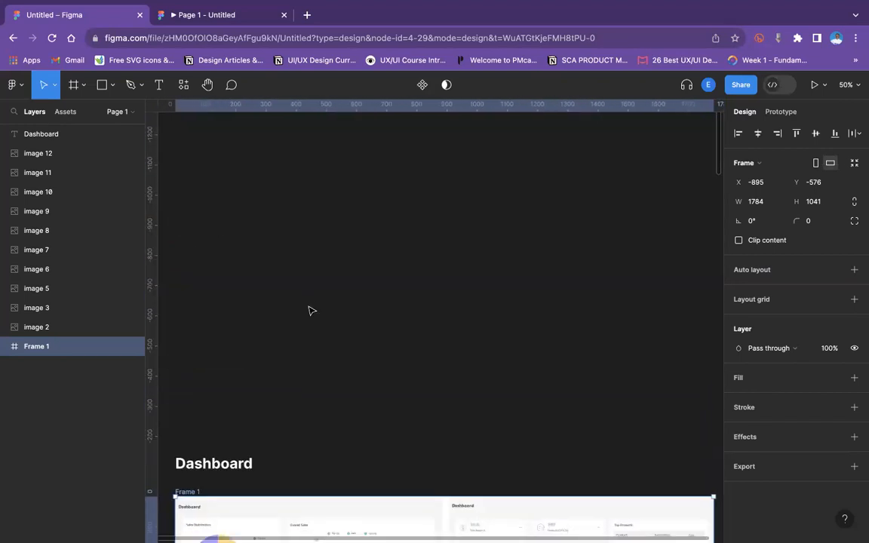
Draw a tall rectangle about 474 × 1019 in the empty canvas above the Dashboard title.
{"action": "left_click", "coordinate": [223, 203]}
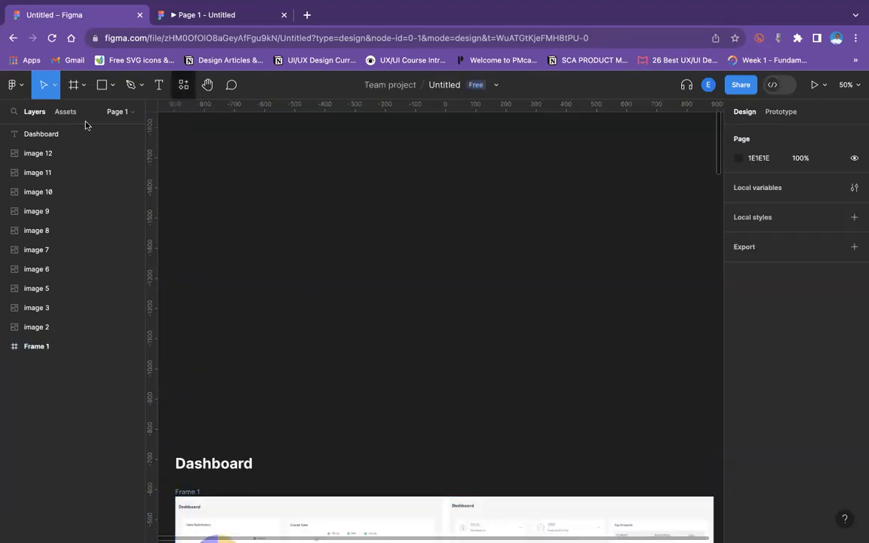
{"action": "left_click", "coordinate": [108, 86]}
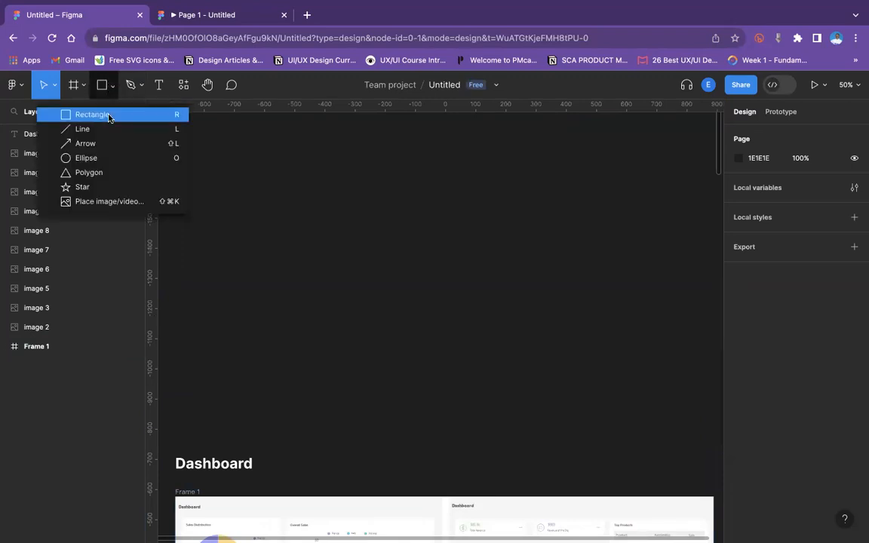
{"action": "left_click", "coordinate": [111, 115]}
{"action": "mouse_move", "coordinate": [353, 147]}
{"action": "left_mouse_down"}
{"action": "mouse_move", "coordinate": [507, 413]}
{"action": "mouse_move", "coordinate": [507, 456]}
{"action": "mouse_move", "coordinate": [496, 454]}
{"action": "left_mouse_up"}
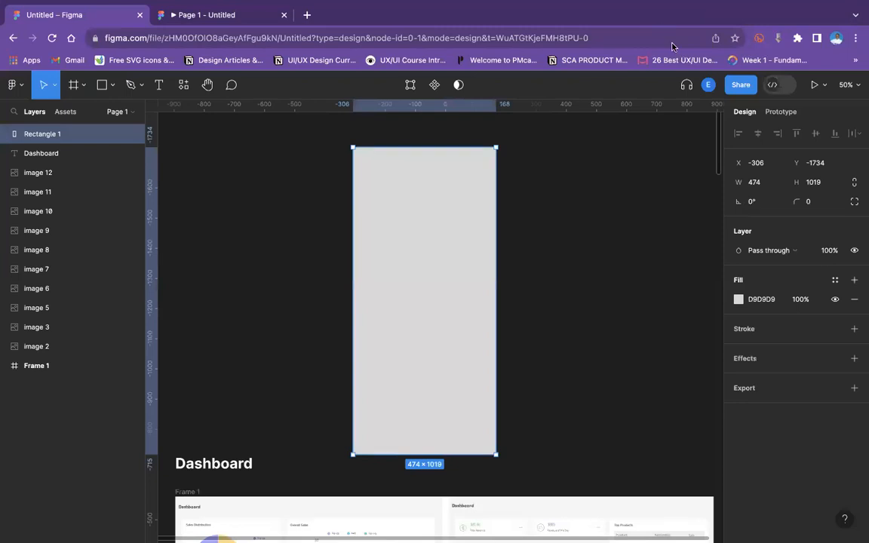
Set the rectangle's corner radius to 40.
{"action": "left_click", "coordinate": [820, 210]}
{"action": "type", "text": "50"}
{"action": "key", "text": "Return"}
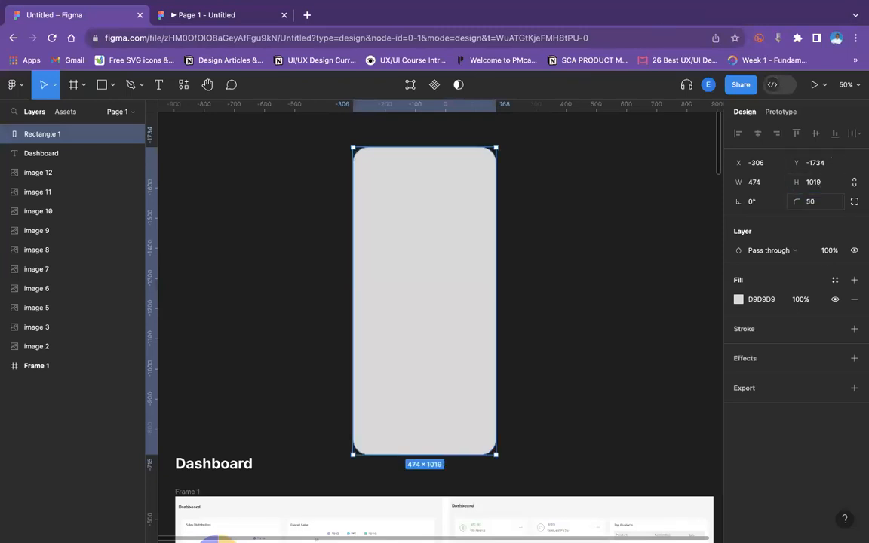
{"action": "left_click", "coordinate": [808, 209]}
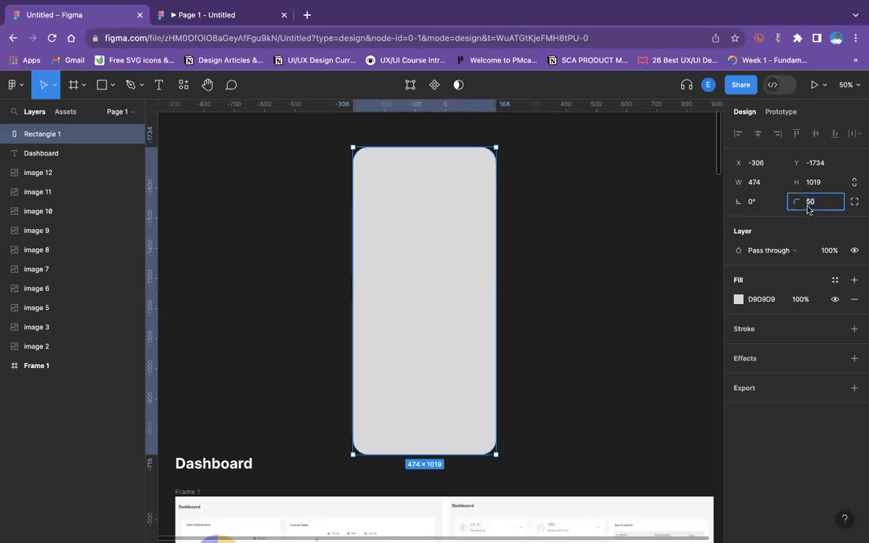
{"action": "type", "text": "40"}
{"action": "key", "text": "Return"}
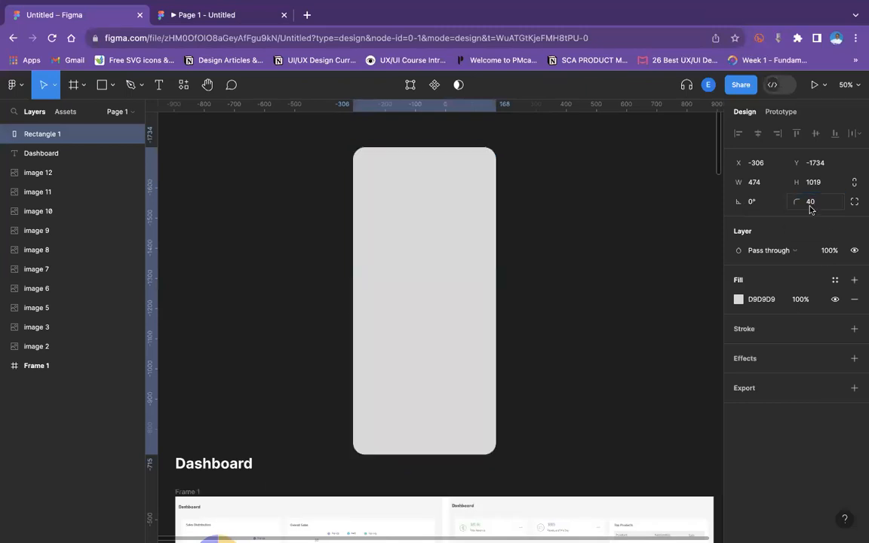
Add a black inside stroke to the rectangle and set its width to 20.
{"action": "left_click", "coordinate": [854, 329]}
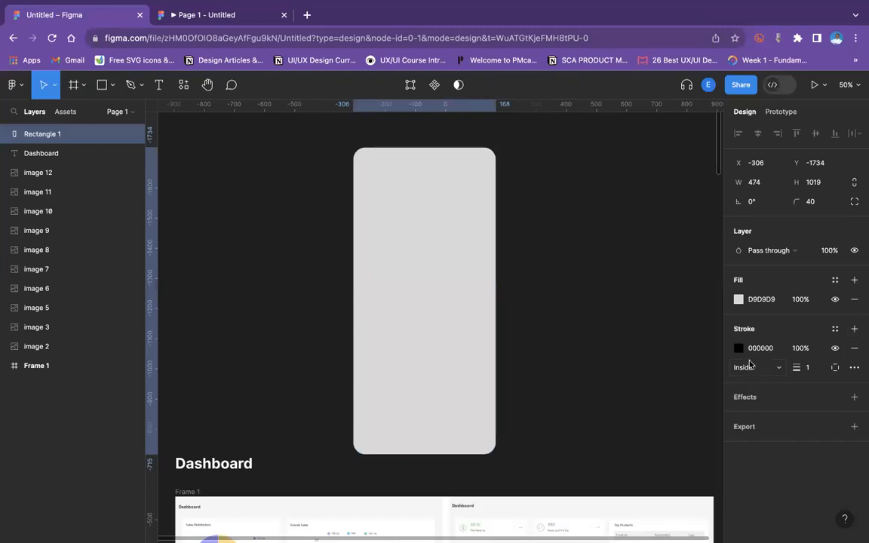
{"action": "left_click", "coordinate": [817, 372]}
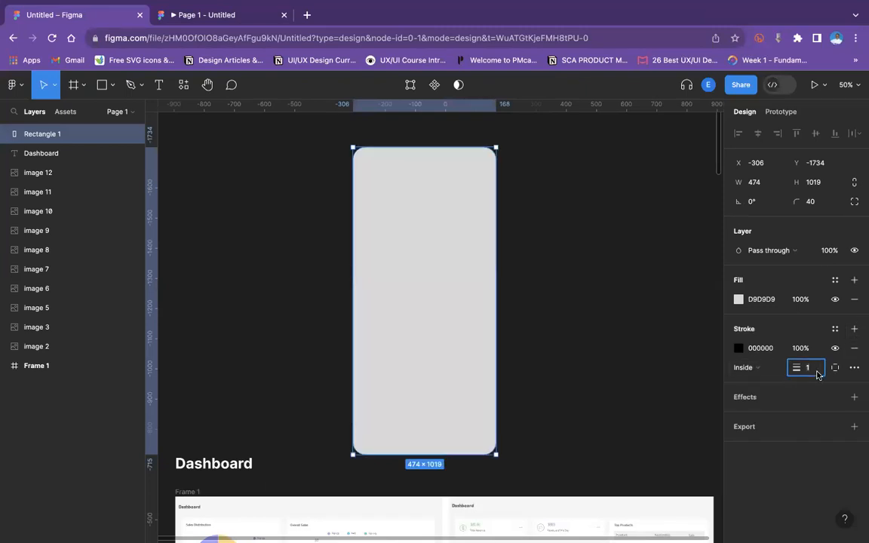
{"action": "key", "text": "Return"}
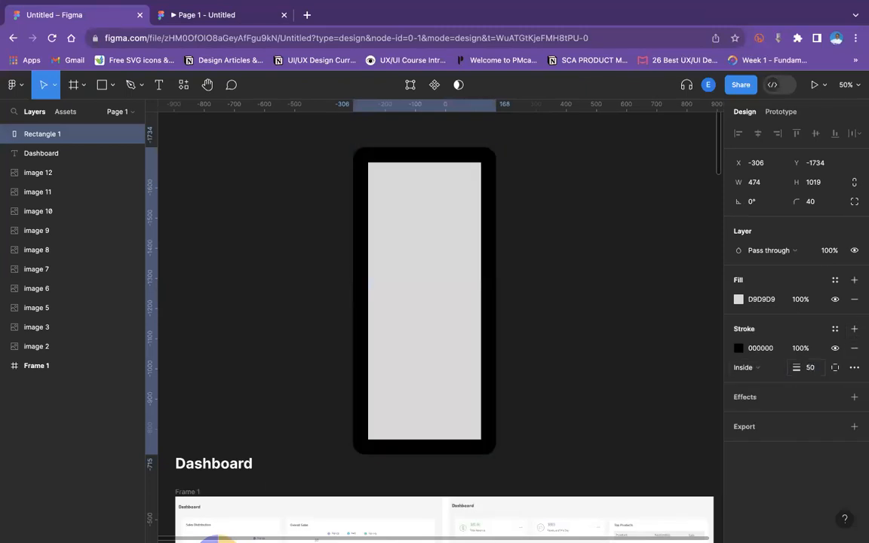
{"action": "left_click", "coordinate": [809, 368]}
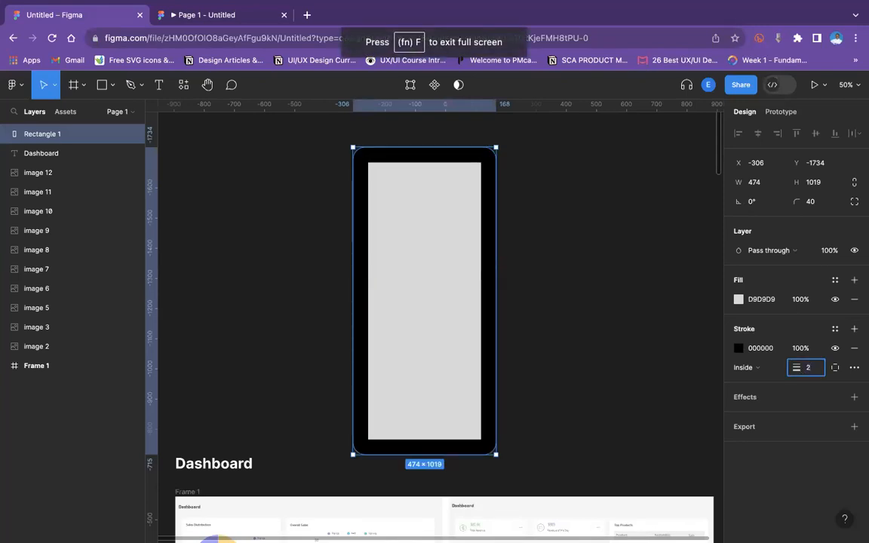
{"action": "type", "text": "20"}
{"action": "key", "text": "Return"}
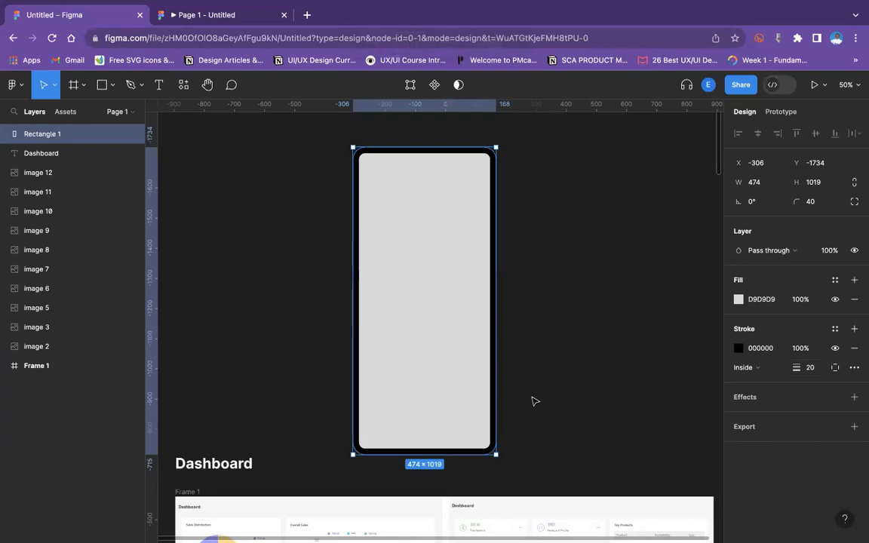
Create a new frame about 1302 × 896 in the empty canvas above the phone rectangle.
{"action": "left_click", "coordinate": [516, 400]}
{"action": "left_click", "coordinate": [410, 340]}
{"action": "left_click", "coordinate": [108, 88]}
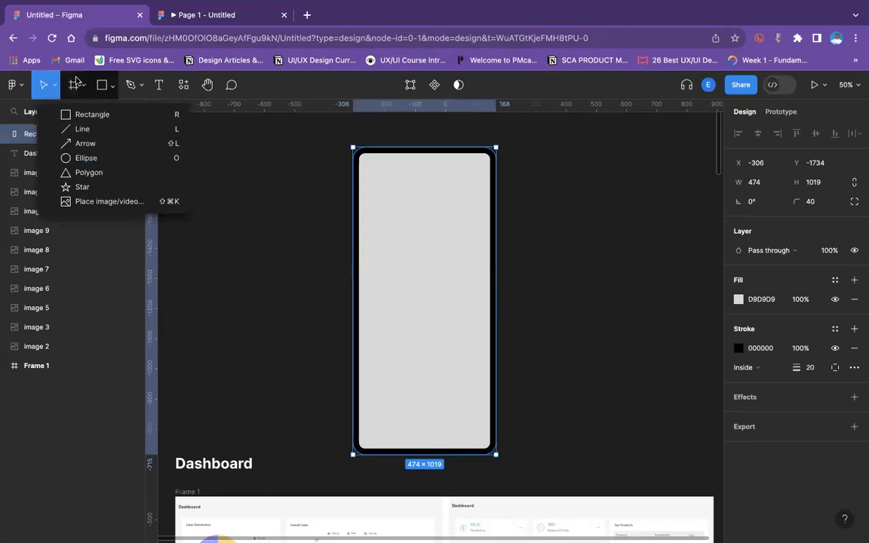
{"action": "left_click", "coordinate": [76, 80]}
{"action": "scroll", "coordinate": [209, 169], "scroll_direction": "up", "scroll_amount": 8}
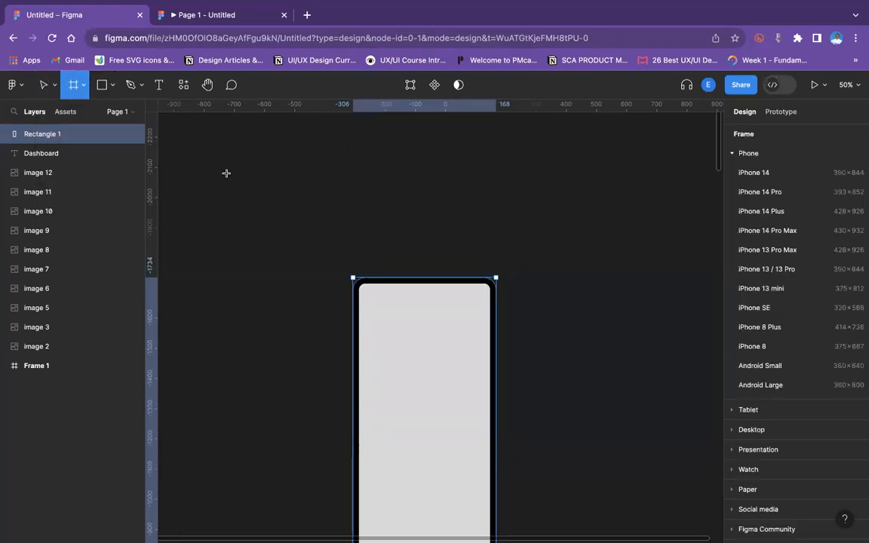
{"action": "left_click_drag", "start_coordinate": [231, 149], "coordinate": [625, 421]}
Move the phone rectangle into the new frame and resize it to about 342 × 735, centred in the frame.
{"action": "left_click", "coordinate": [273, 462]}
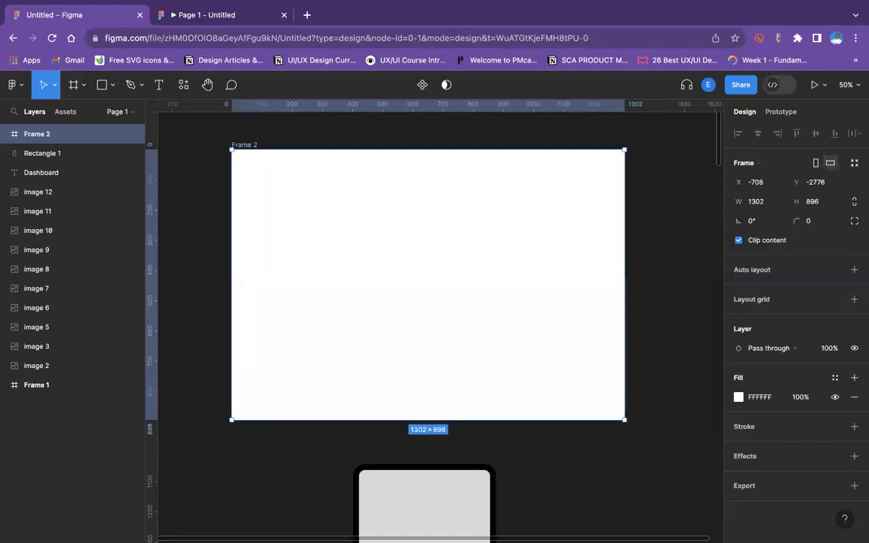
{"action": "left_click_drag", "start_coordinate": [462, 526], "coordinate": [451, 211]}
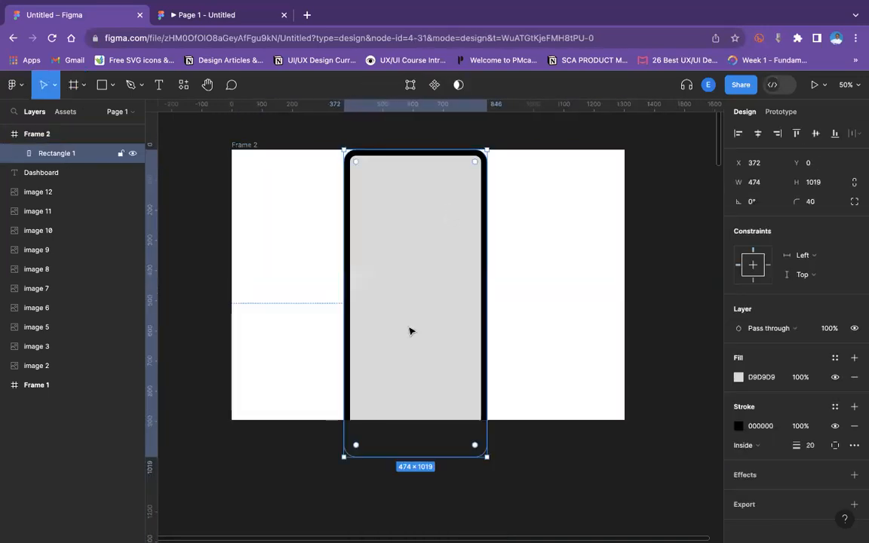
{"action": "left_click_drag", "start_coordinate": [344, 457], "coordinate": [386, 359]}
{"action": "left_click_drag", "start_coordinate": [475, 277], "coordinate": [450, 304]}
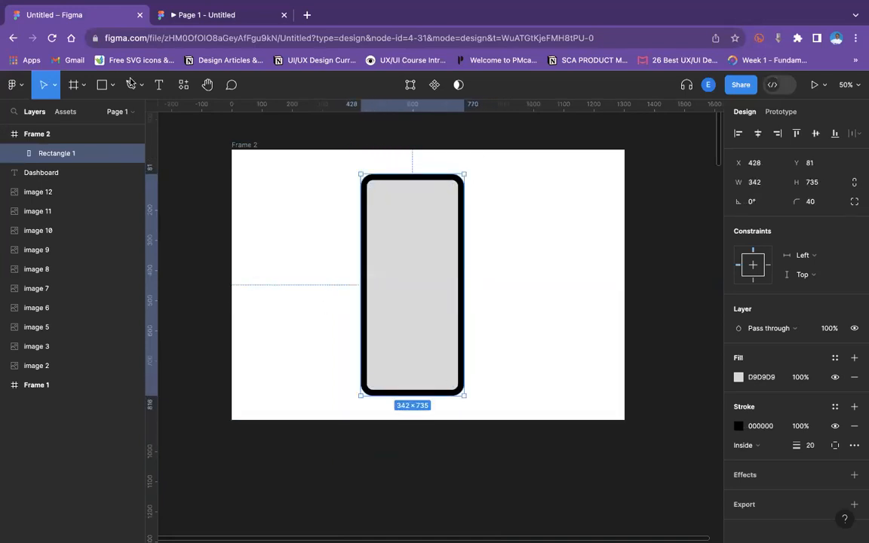
Draw a horizontal rectangle about 470 × 252 across the middle of the phone, with corner radius 2.
{"action": "left_click", "coordinate": [111, 84]}
{"action": "left_click", "coordinate": [92, 115]}
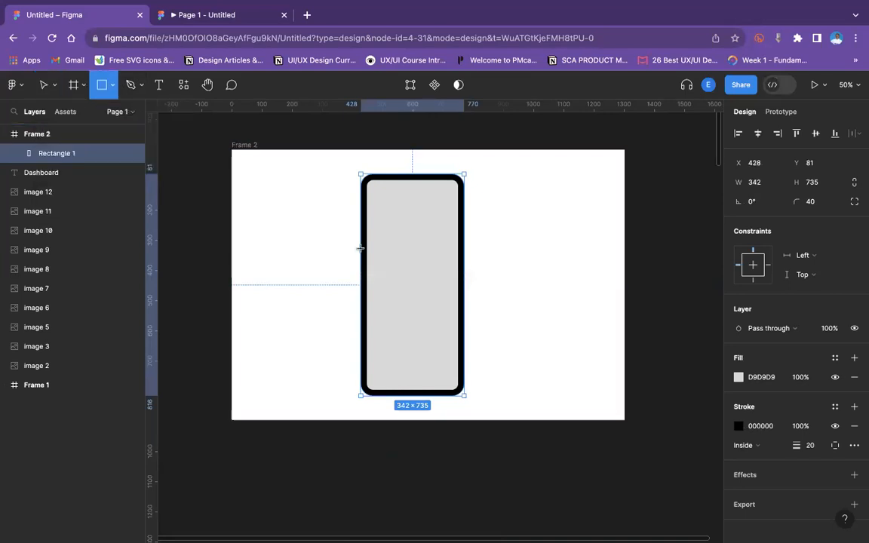
{"action": "mouse_move", "coordinate": [327, 243]}
{"action": "left_mouse_down"}
{"action": "mouse_move", "coordinate": [492, 305]}
{"action": "mouse_move", "coordinate": [511, 304]}
{"action": "mouse_move", "coordinate": [500, 319]}
{"action": "left_mouse_up"}
{"action": "left_click", "coordinate": [815, 205]}
{"action": "type", "text": "2"}
{"action": "key", "text": "Return"}
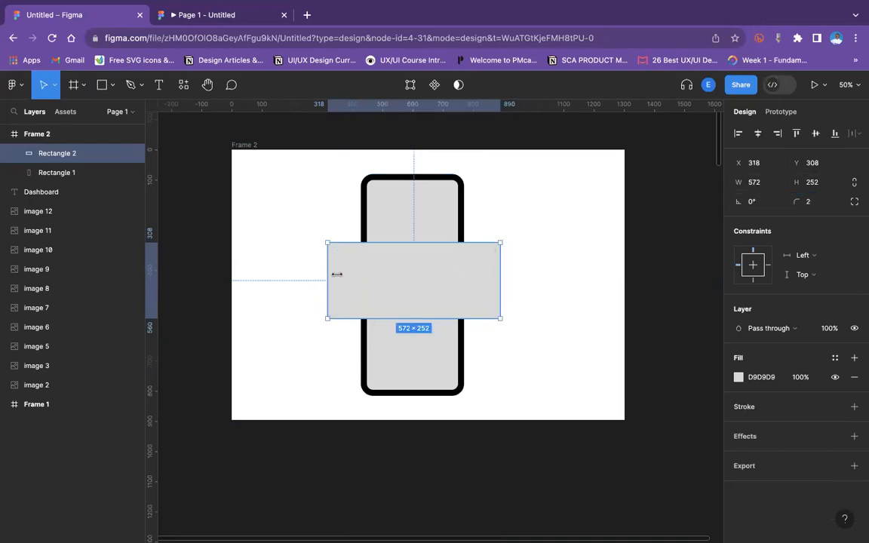
{"action": "left_click_drag", "start_coordinate": [336, 274], "coordinate": [344, 272]}
{"action": "left_click_drag", "start_coordinate": [496, 269], "coordinate": [441, 272]}
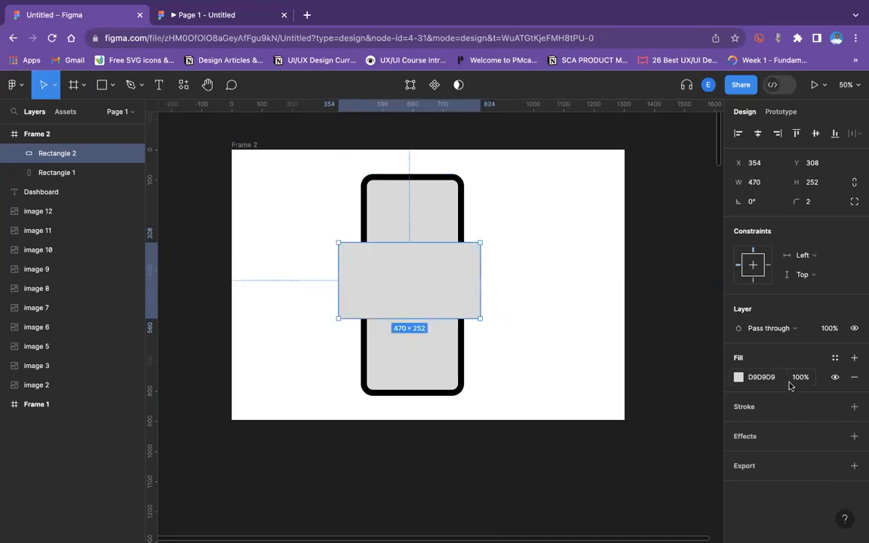
Fill the horizontal rectangle with yellow E6EA22.
{"action": "left_click", "coordinate": [739, 377]}
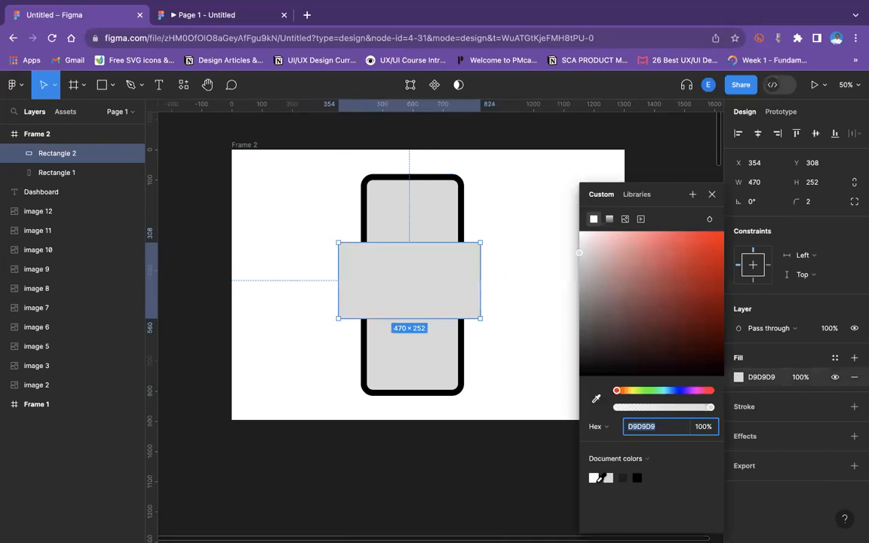
{"action": "left_click", "coordinate": [594, 477]}
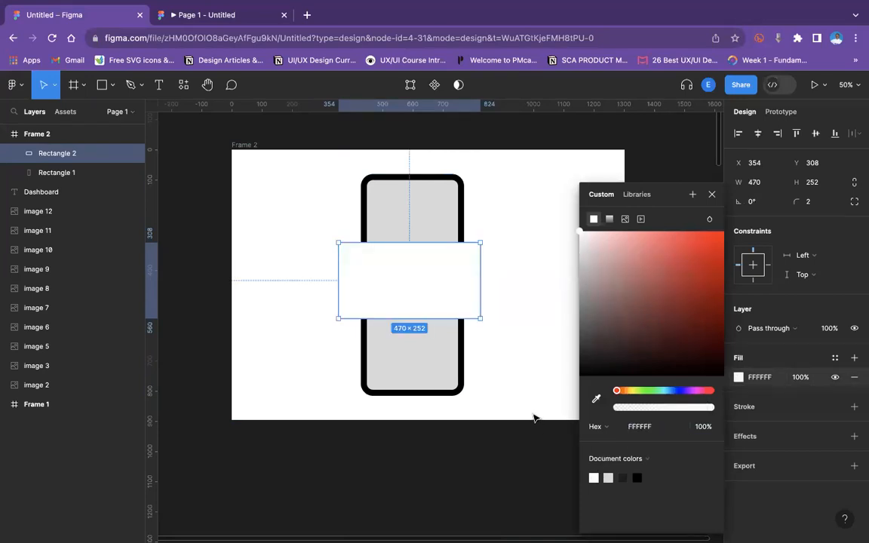
{"action": "left_click_drag", "start_coordinate": [580, 235], "coordinate": [614, 375]}
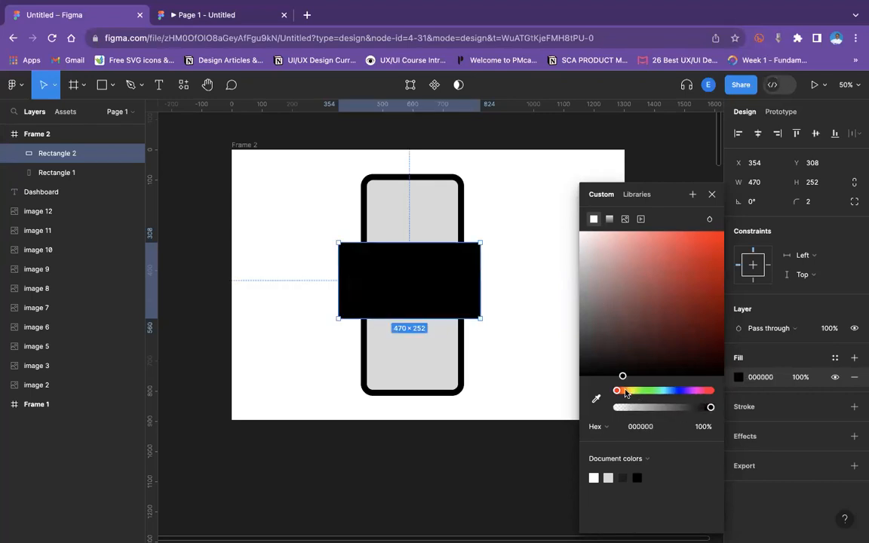
{"action": "left_click", "coordinate": [626, 393]}
{"action": "left_click", "coordinate": [634, 393]}
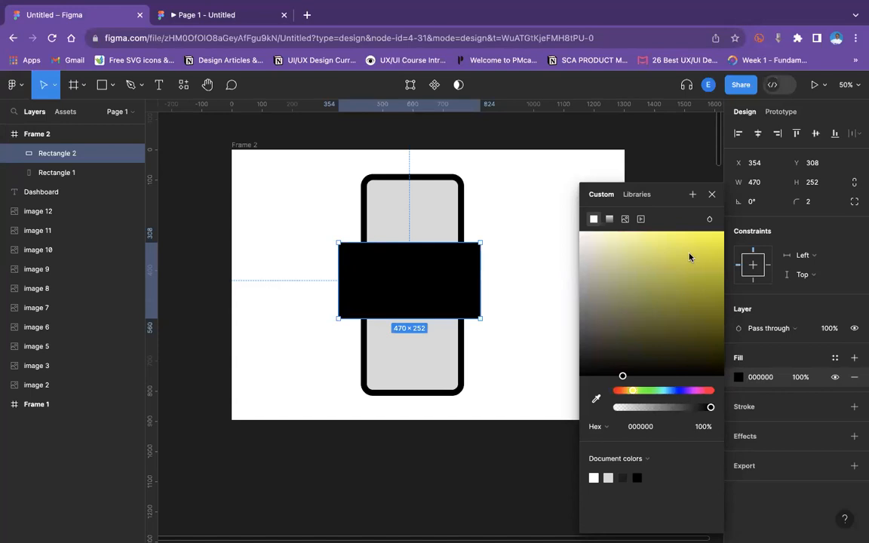
{"action": "left_click_drag", "start_coordinate": [689, 257], "coordinate": [764, 205]}
{"action": "left_click", "coordinate": [748, 217]}
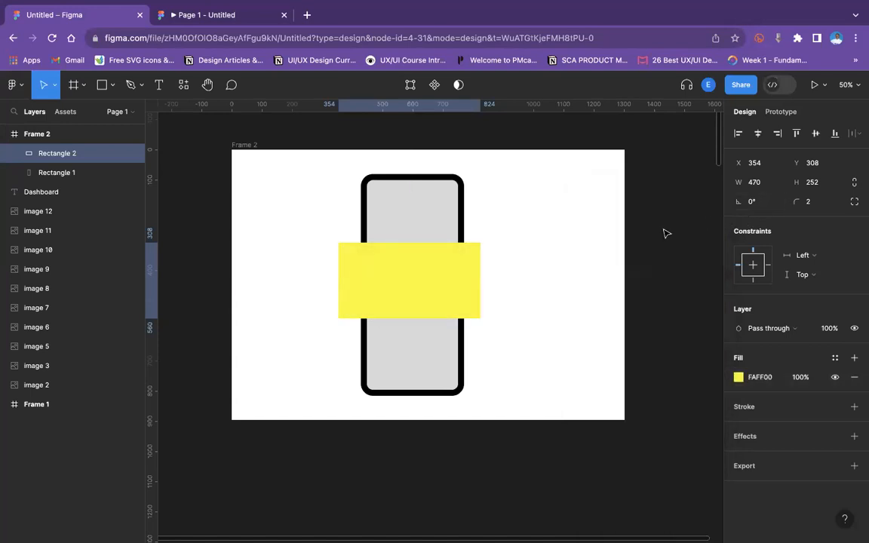
{"action": "left_click", "coordinate": [738, 377]}
{"action": "left_click_drag", "start_coordinate": [704, 254], "coordinate": [703, 243]}
Set the yellow rectangle's corner radius to 20 and nudge it to centre on the phone.
{"action": "left_click", "coordinate": [812, 203]}
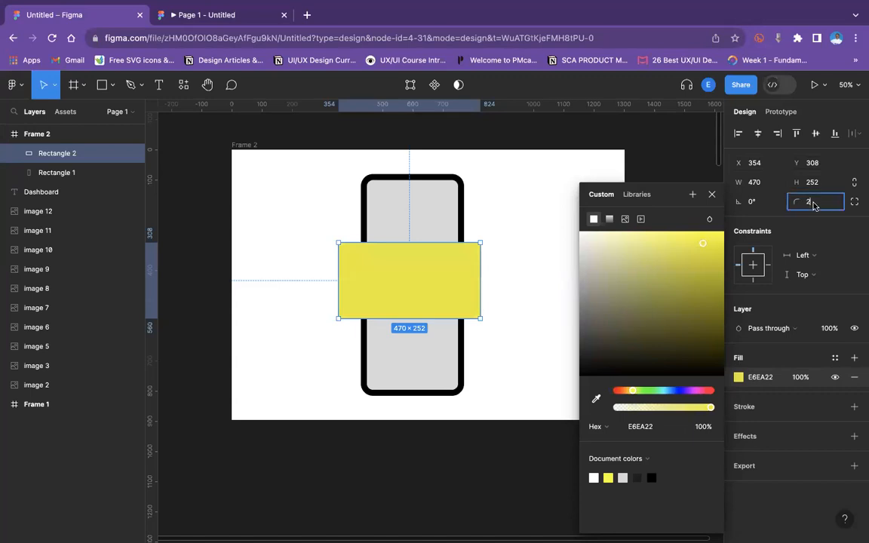
{"action": "type", "text": "20"}
{"action": "key", "text": "Return"}
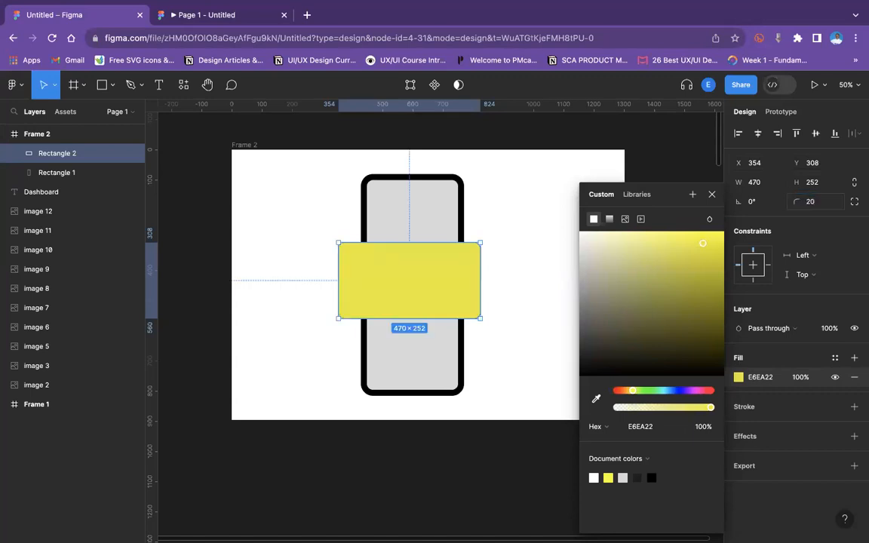
{"action": "left_click", "coordinate": [530, 240]}
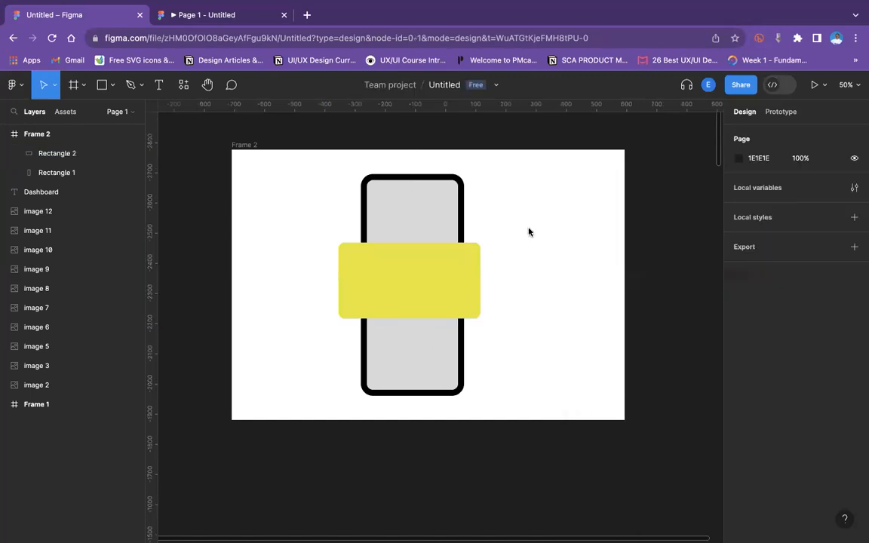
{"action": "left_click_drag", "start_coordinate": [395, 279], "coordinate": [398, 279]}
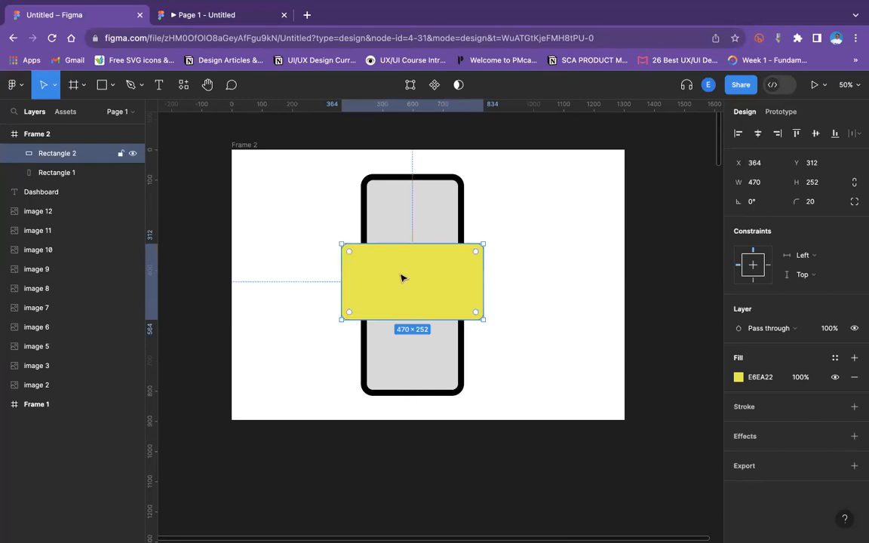
Switch to a new browser tab, search Google Images for qrcode, and copy a QR code image.
{"action": "right_click", "coordinate": [400, 277]}
{"action": "key", "text": "super+t"}
{"action": "type", "text": "qrcode"}
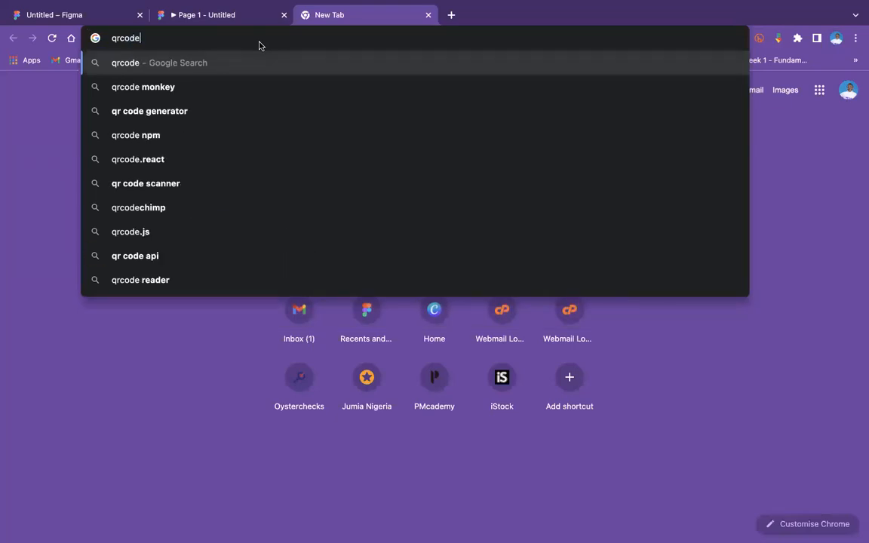
{"action": "key", "text": "Return"}
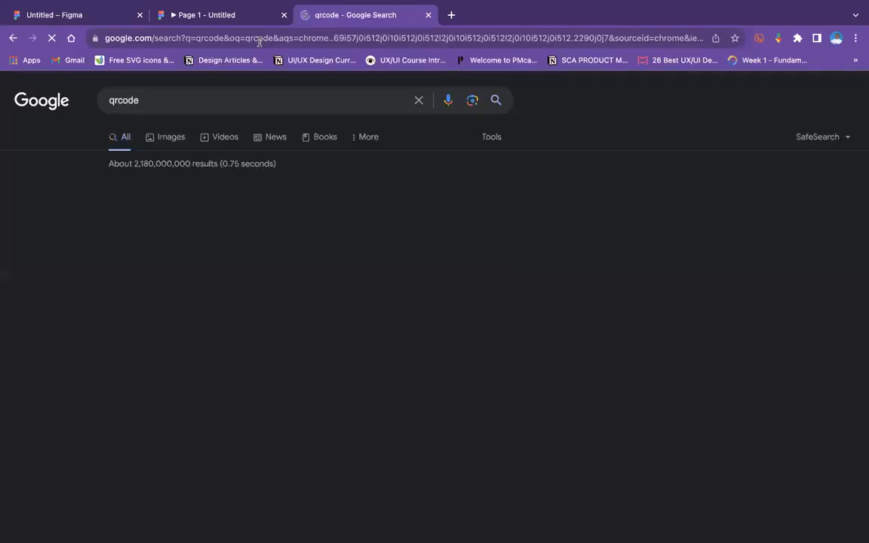
{"action": "left_click", "coordinate": [161, 138]}
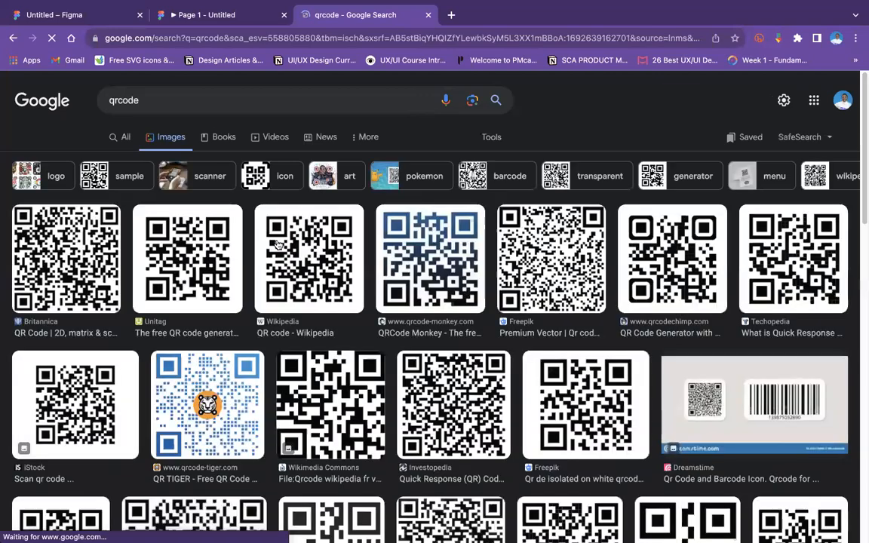
{"action": "right_click", "coordinate": [290, 241]}
{"action": "left_click", "coordinate": [311, 274]}
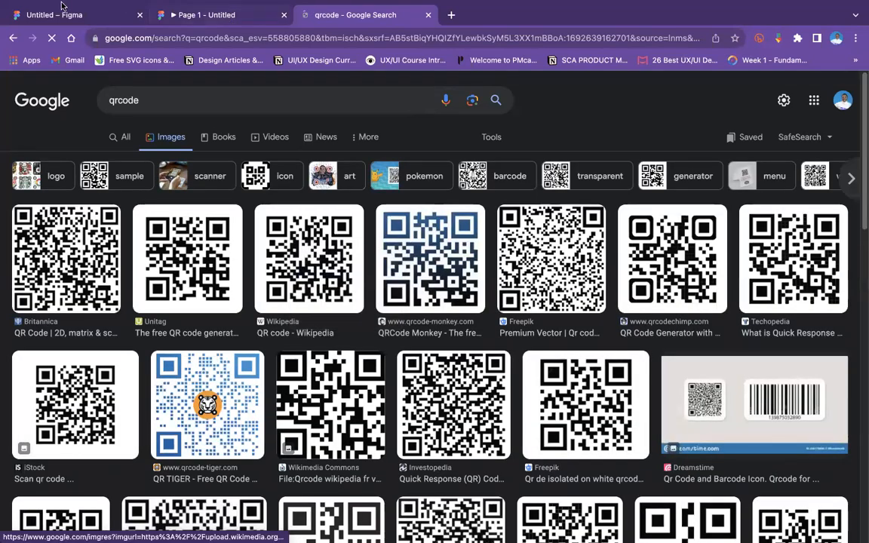
Paste the QR code into the frame and centre it on the yellow rectangle.
{"action": "left_click", "coordinate": [68, 14]}
{"action": "left_click", "coordinate": [595, 295]}
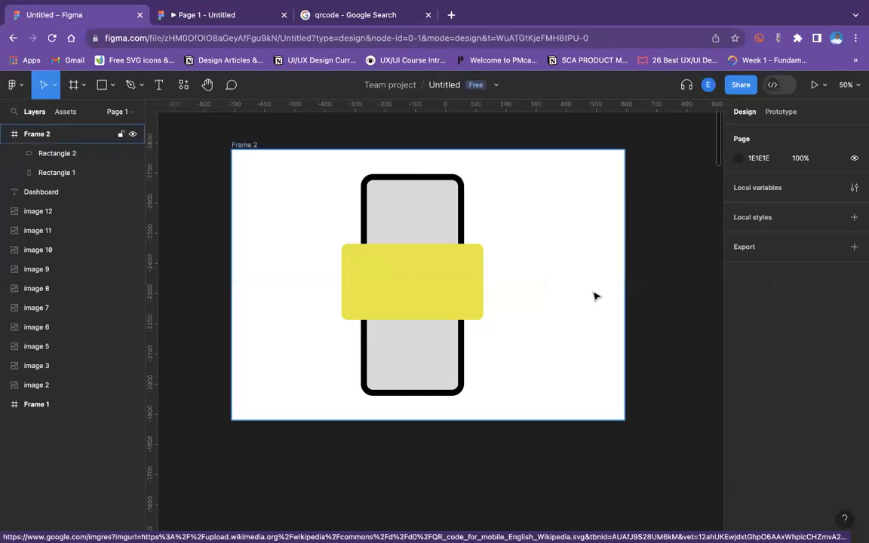
{"action": "key", "text": "super+v"}
{"action": "left_click_drag", "start_coordinate": [408, 302], "coordinate": [388, 262]}
{"action": "left_click_drag", "start_coordinate": [384, 313], "coordinate": [394, 293]}
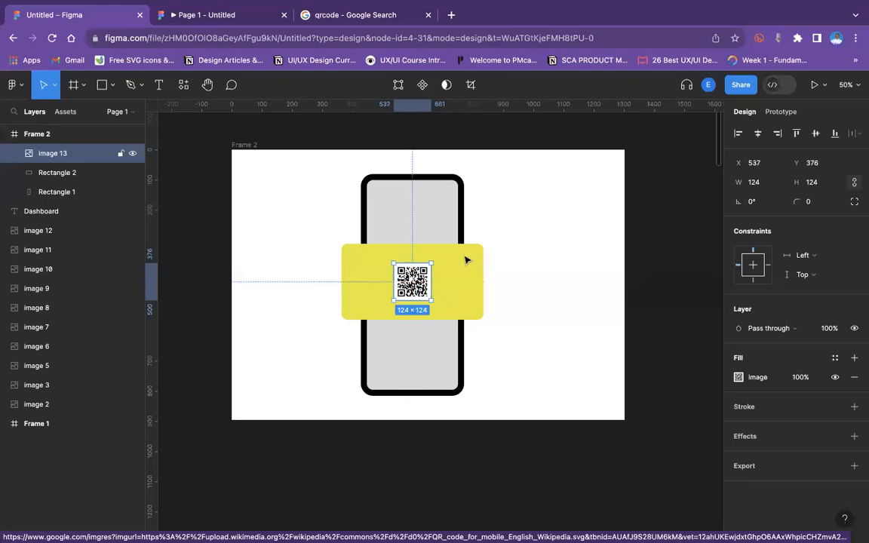
Duplicate the yellow rectangle three times in place.
{"action": "left_click", "coordinate": [466, 257]}
{"action": "key", "text": "super+d"}
{"action": "key", "text": "super+d"}
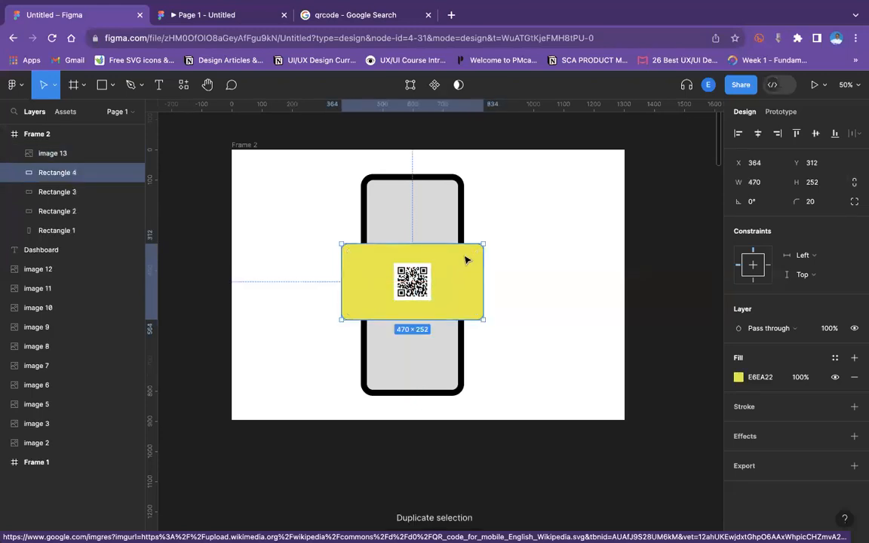
{"action": "key", "text": "super+d"}
{"action": "left_click", "coordinate": [311, 432]}
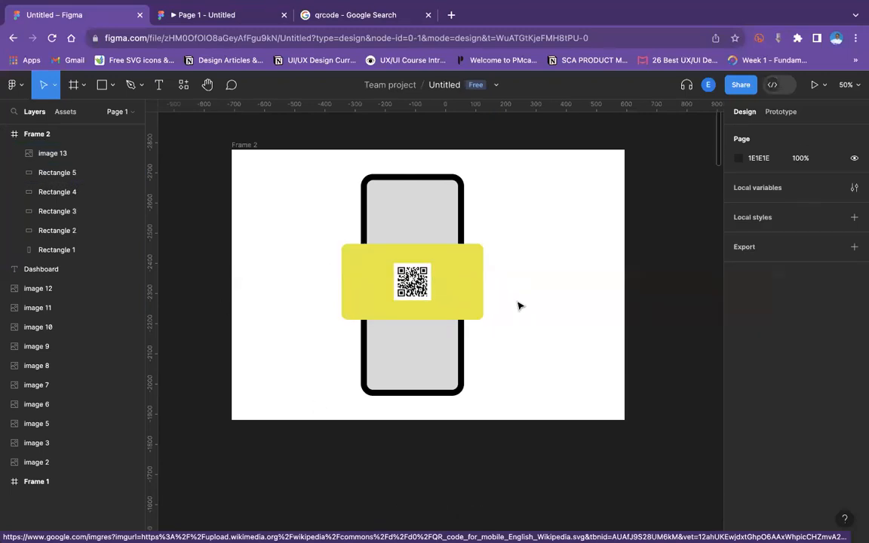
Draw a circle about 134 × 134 near the frame's upper-left corner.
{"action": "left_click", "coordinate": [111, 89]}
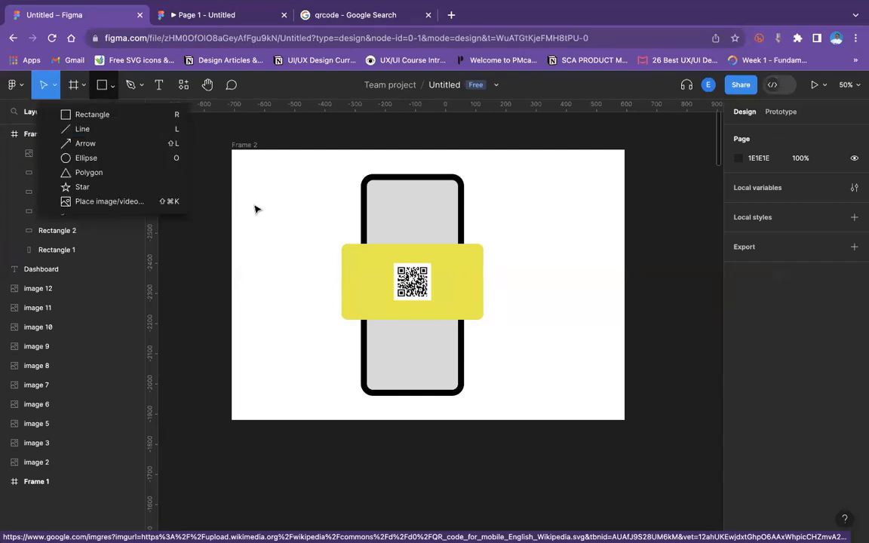
{"action": "left_click", "coordinate": [100, 158]}
{"action": "left_click_drag", "start_coordinate": [255, 172], "coordinate": [286, 215]}
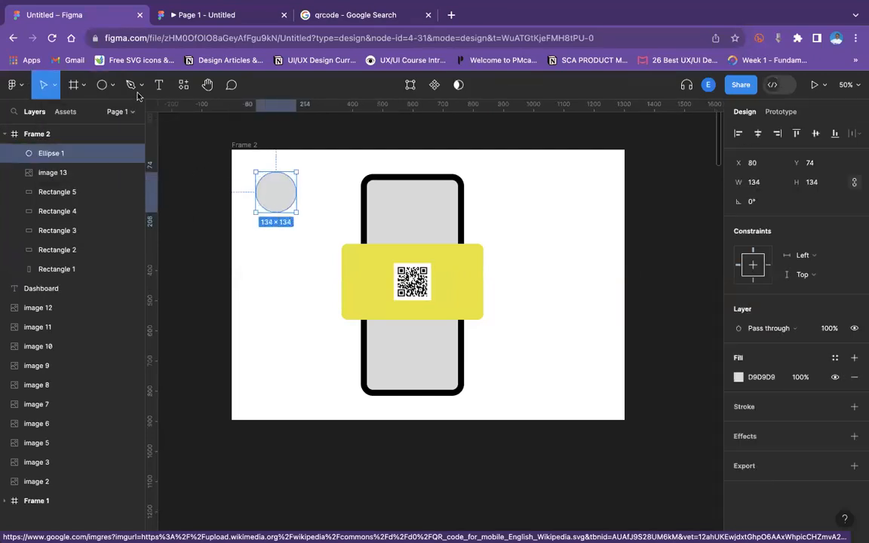
Draw a line about 232 long from the circle's edge to the phone's edge.
{"action": "left_click", "coordinate": [105, 85]}
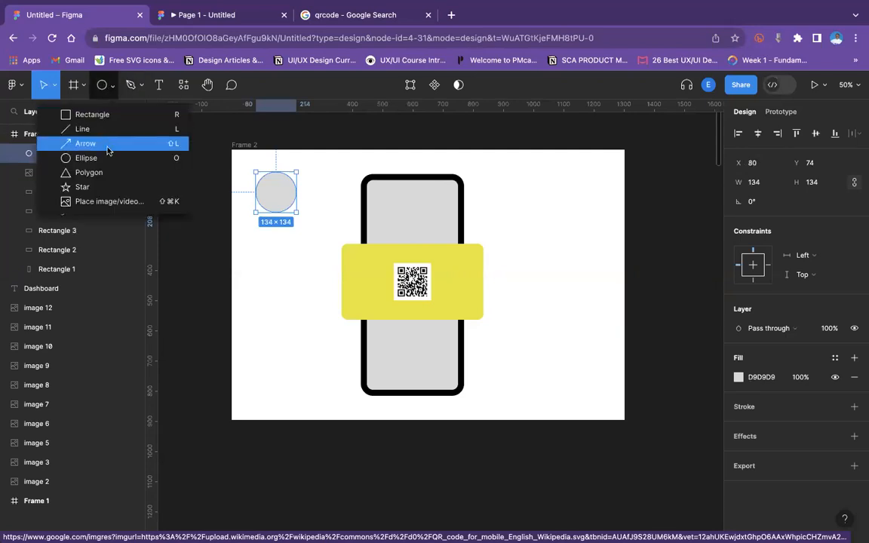
{"action": "left_click", "coordinate": [91, 127]}
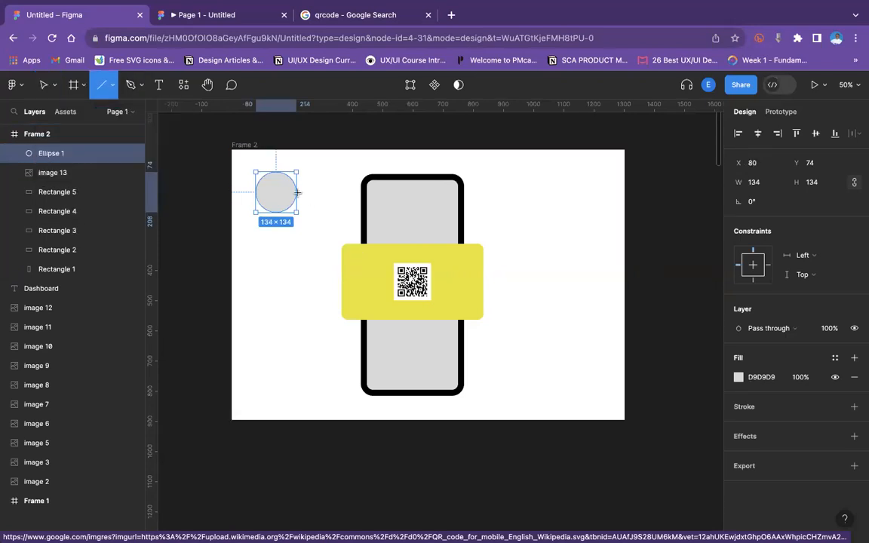
{"action": "left_click_drag", "start_coordinate": [297, 193], "coordinate": [361, 235]}
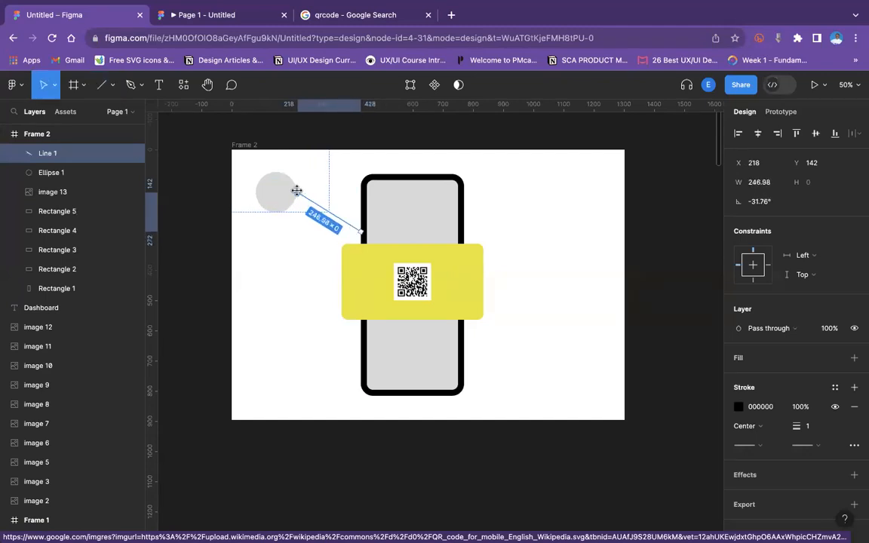
{"action": "left_click_drag", "start_coordinate": [297, 193], "coordinate": [295, 205]}
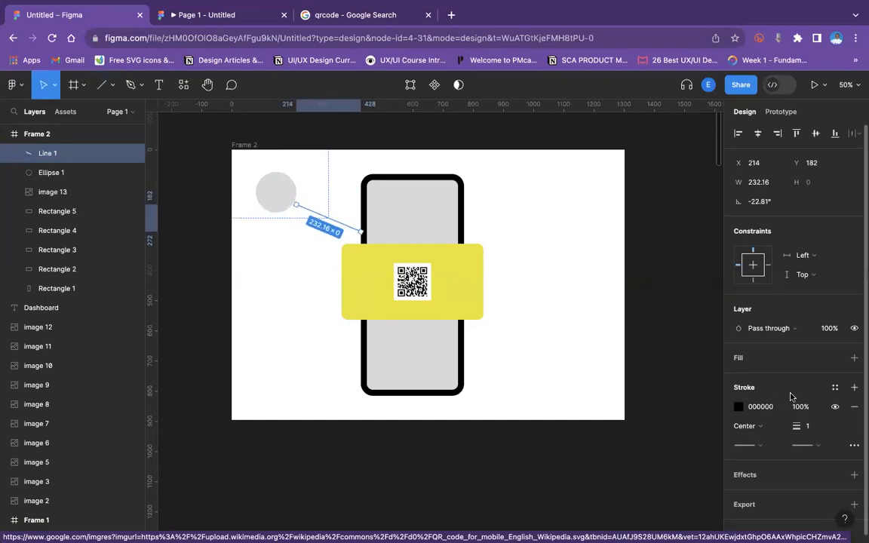
{"action": "left_click", "coordinate": [760, 427]}
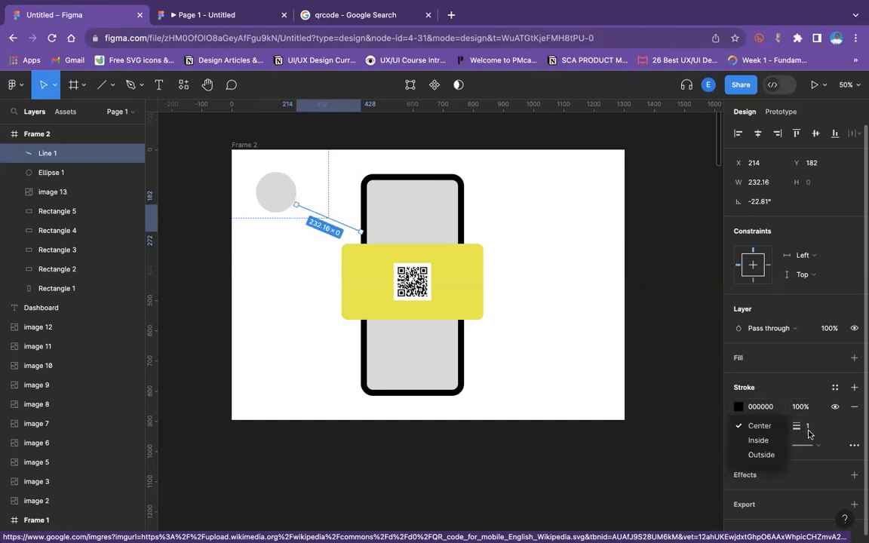
{"action": "left_click", "coordinate": [812, 445]}
{"action": "left_click", "coordinate": [821, 445]}
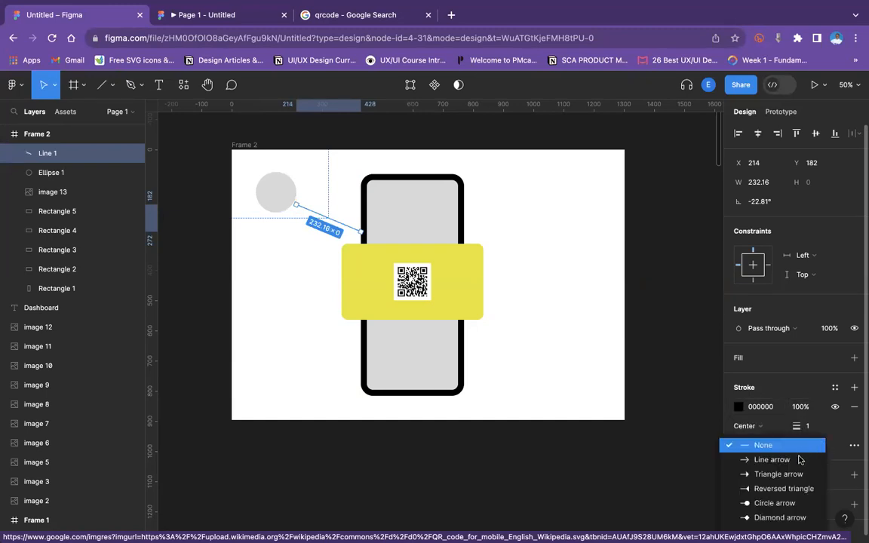
{"action": "scroll", "coordinate": [800, 459], "scroll_direction": "down", "scroll_amount": 2}
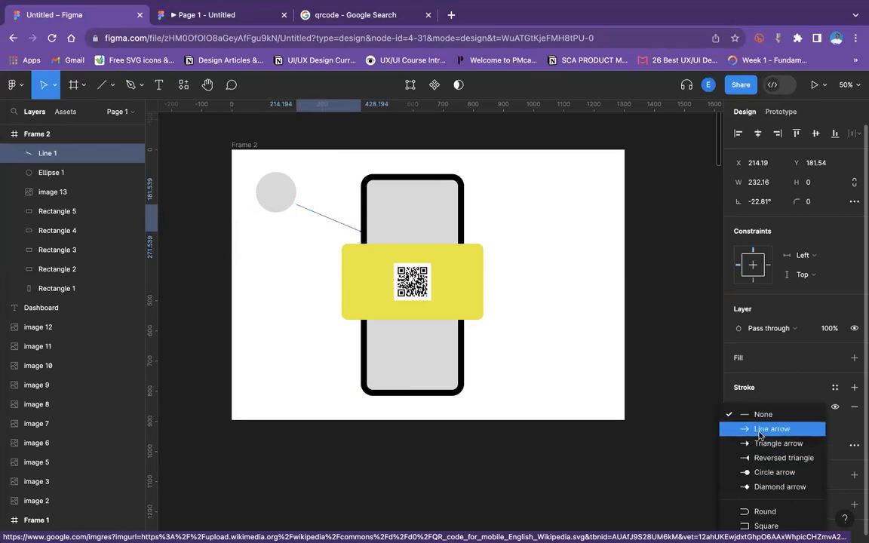
{"action": "left_click", "coordinate": [764, 417]}
{"action": "left_click", "coordinate": [760, 426]}
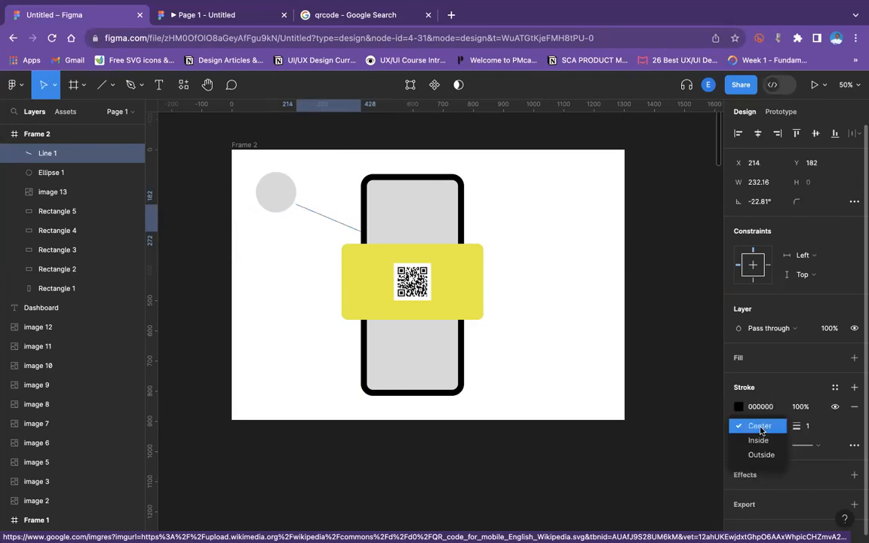
{"action": "left_click", "coordinate": [760, 428]}
{"action": "left_click", "coordinate": [761, 446]}
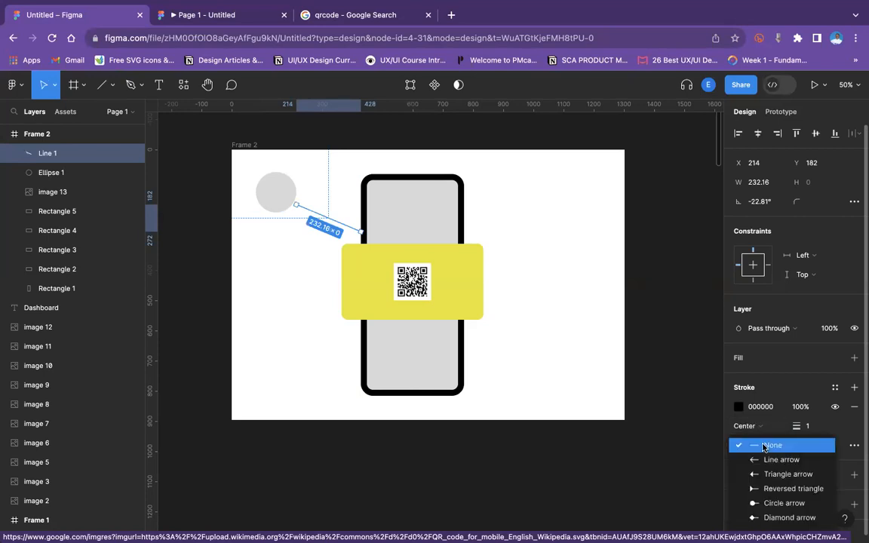
{"action": "scroll", "coordinate": [777, 464], "scroll_direction": "down", "scroll_amount": 2}
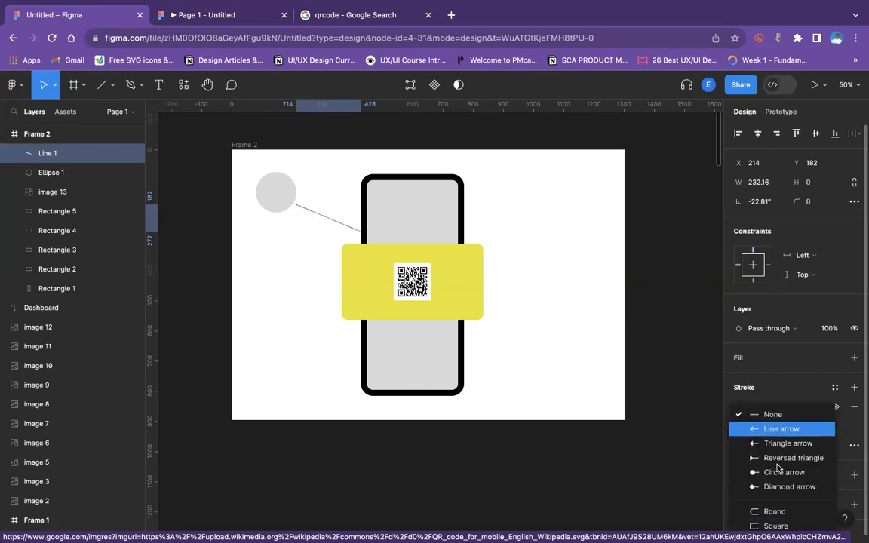
{"action": "left_click", "coordinate": [685, 364]}
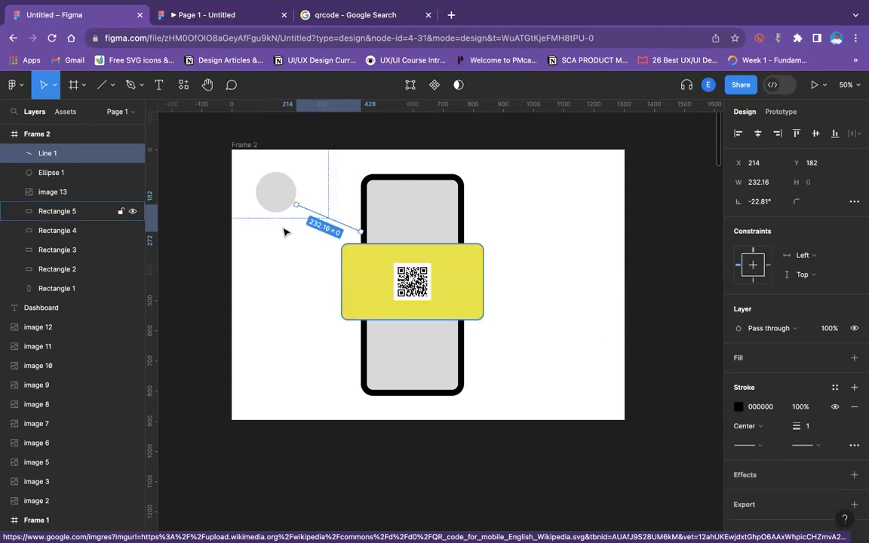
Set the stroke style of the line between the circle and the phone to Dash.
{"action": "left_click", "coordinate": [309, 233]}
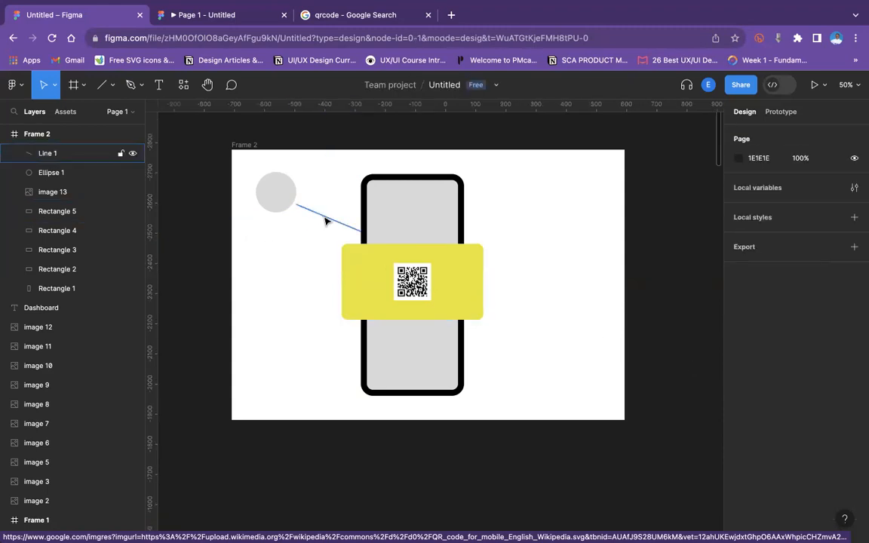
{"action": "left_click", "coordinate": [324, 220]}
{"action": "left_click", "coordinate": [853, 446]}
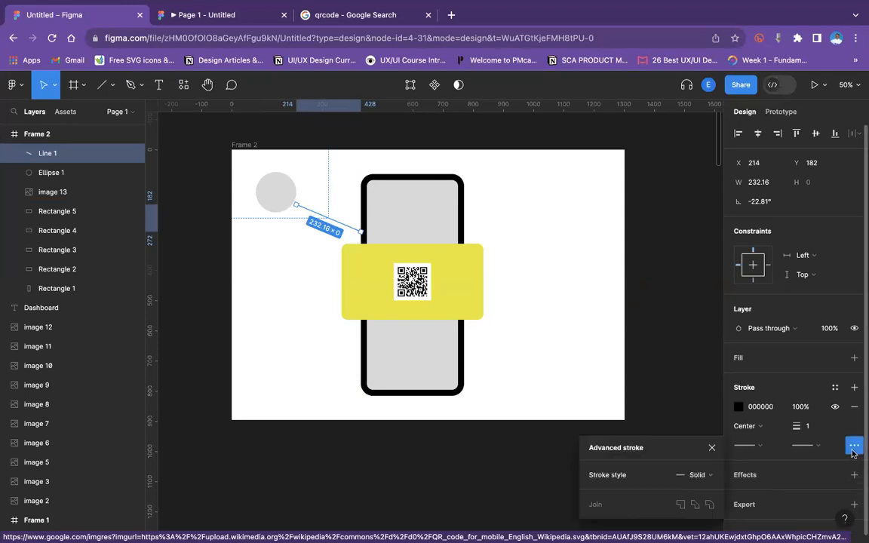
{"action": "left_click", "coordinate": [704, 477]}
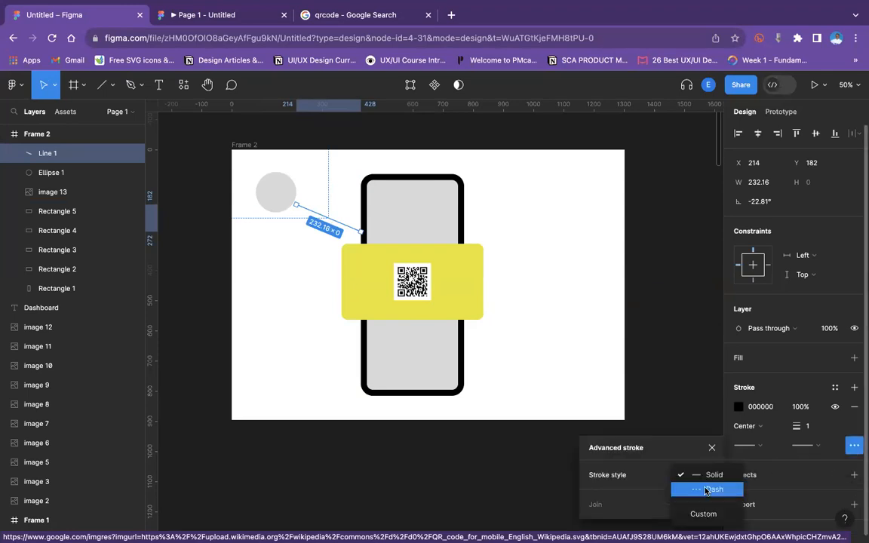
{"action": "left_click", "coordinate": [710, 488]}
{"action": "left_click", "coordinate": [539, 260]}
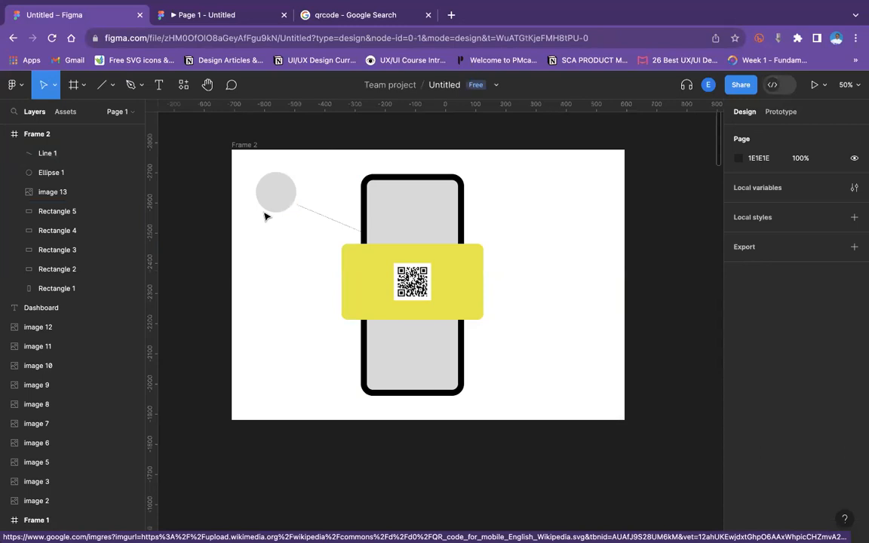
Duplicate the circle and dashed line, move the copy to the frame's upper-right and flip it horizontally toward the phone.
{"action": "left_click_drag", "start_coordinate": [214, 177], "coordinate": [344, 232]}
{"action": "key", "text": "super+d"}
{"action": "left_click_drag", "start_coordinate": [272, 188], "coordinate": [515, 197]}
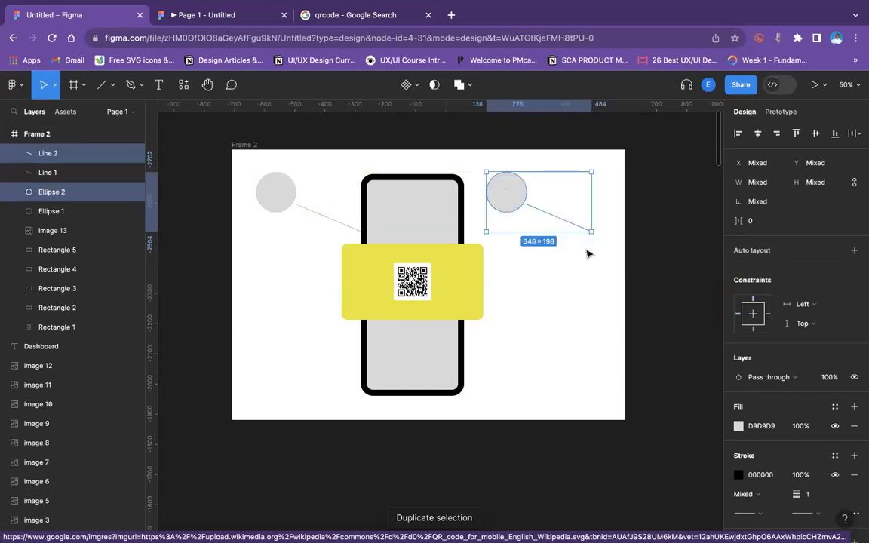
{"action": "left_click_drag", "start_coordinate": [589, 249], "coordinate": [448, 230]}
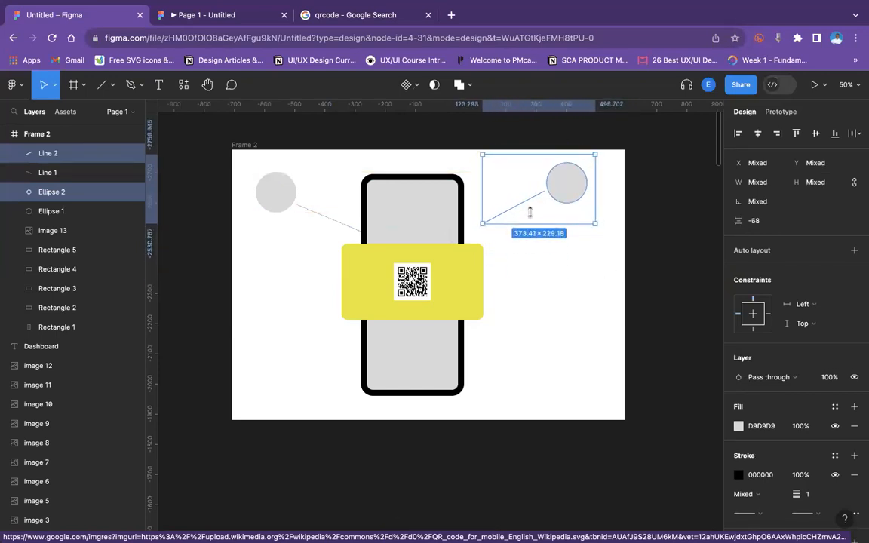
{"action": "left_click_drag", "start_coordinate": [571, 187], "coordinate": [559, 204]}
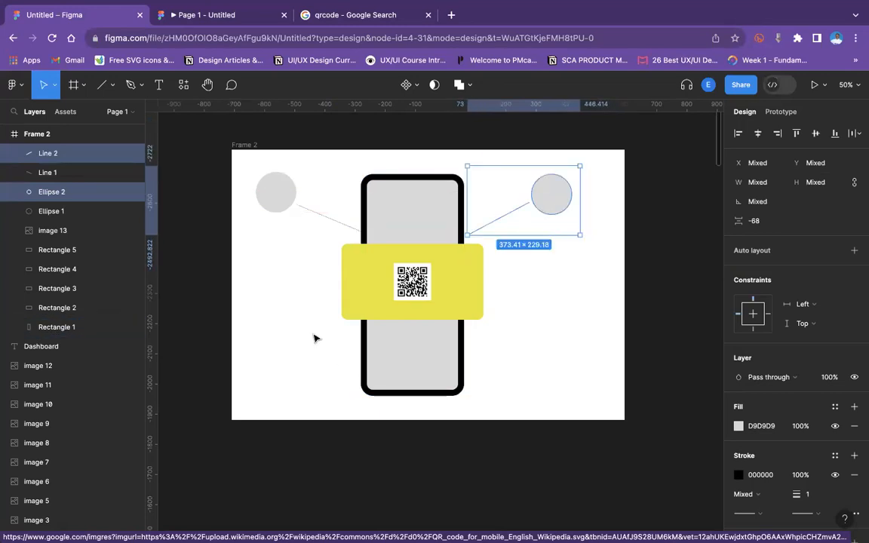
Copy the upper-left circle and line to the lower-left and flip the copy vertically toward the phone.
{"action": "left_click", "coordinate": [235, 171]}
{"action": "left_click_drag", "start_coordinate": [213, 150], "coordinate": [301, 218]}
{"action": "left_click_drag", "start_coordinate": [294, 205], "coordinate": [290, 360]}
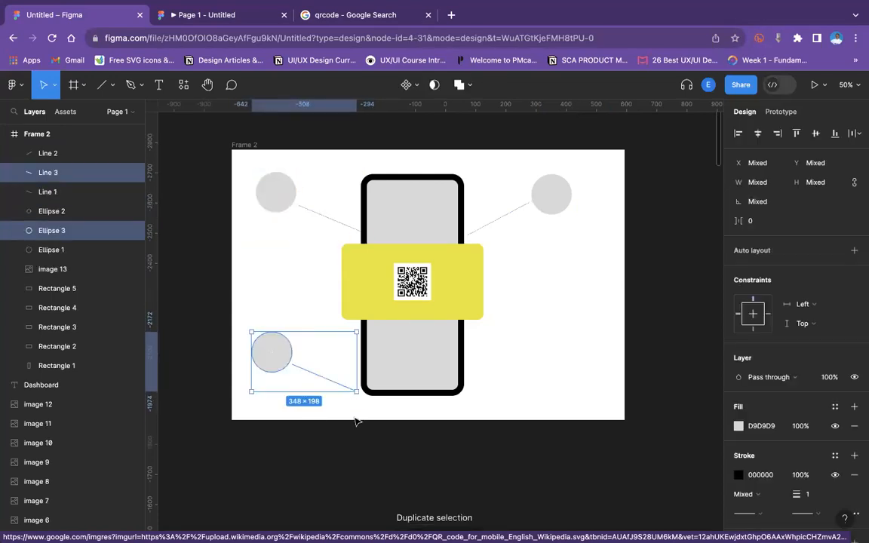
{"action": "left_click_drag", "start_coordinate": [354, 416], "coordinate": [434, 294]}
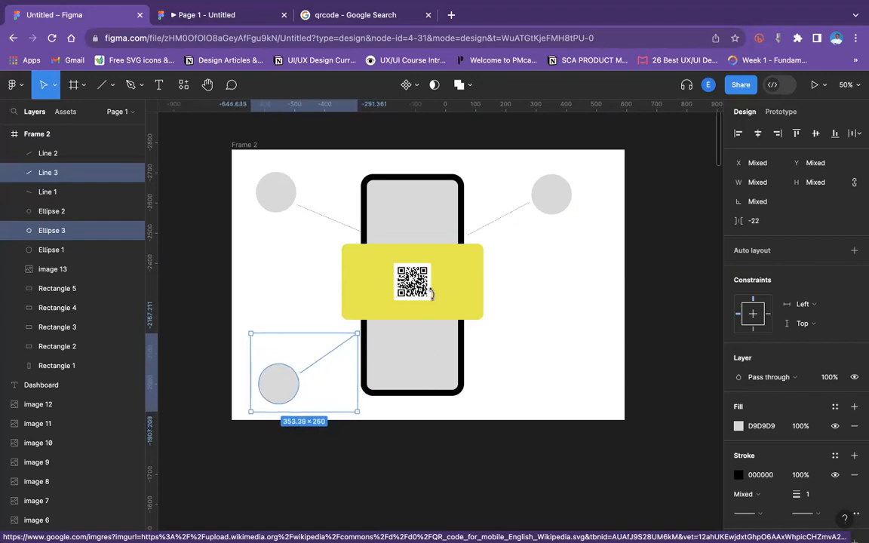
Duplicate the upper-right circle and line, flip the copy vertically and place it at the frame's lower-right.
{"action": "left_click", "coordinate": [543, 349]}
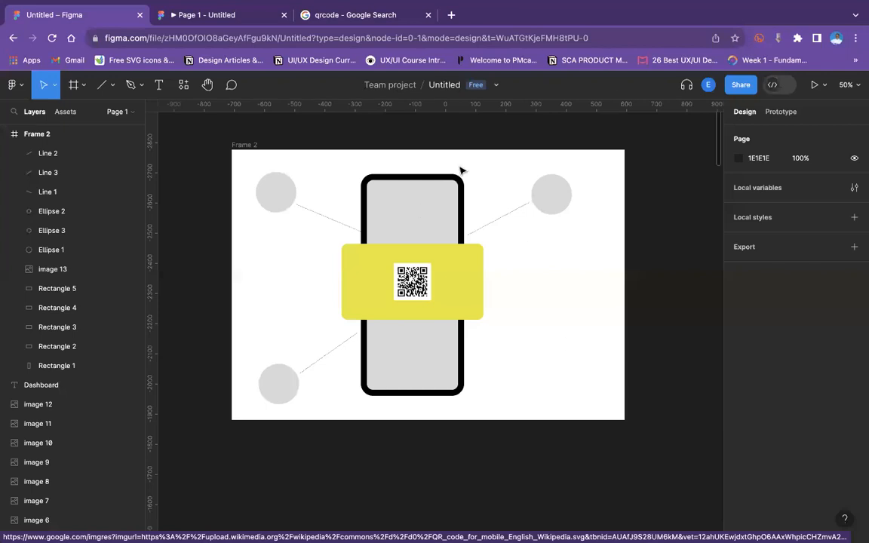
{"action": "left_click_drag", "start_coordinate": [447, 168], "coordinate": [583, 363]}
{"action": "key", "text": "super+d"}
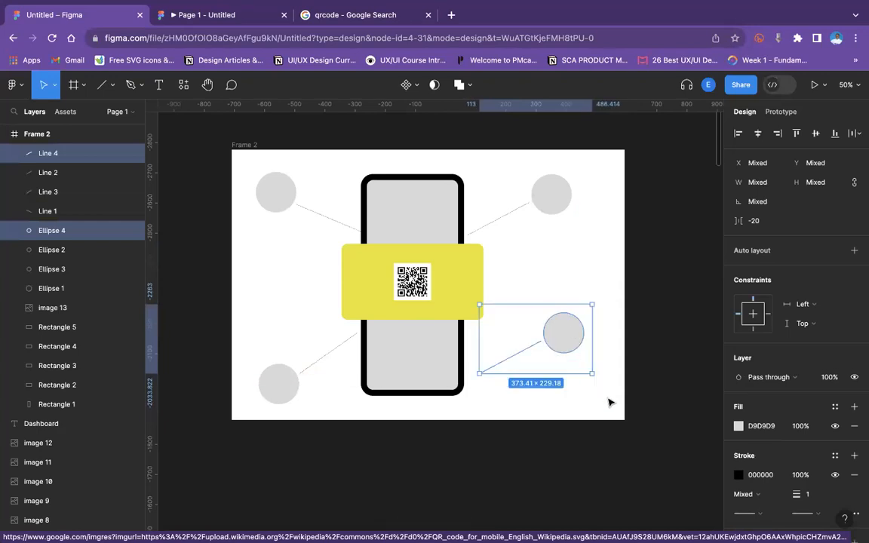
{"action": "left_click_drag", "start_coordinate": [595, 380], "coordinate": [537, 403]}
{"action": "left_click_drag", "start_coordinate": [558, 367], "coordinate": [548, 379]}
{"action": "left_click", "coordinate": [645, 287]}
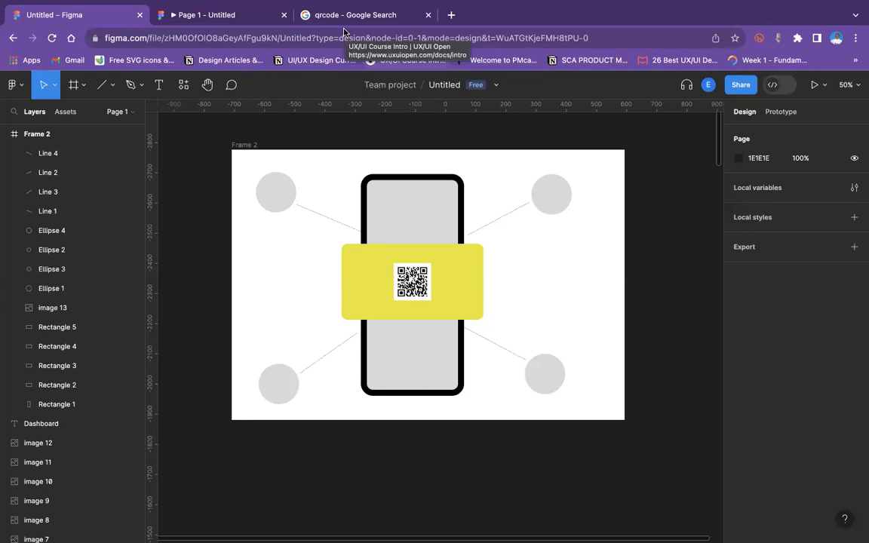
{"action": "mouse_move", "coordinate": [313, 1]}
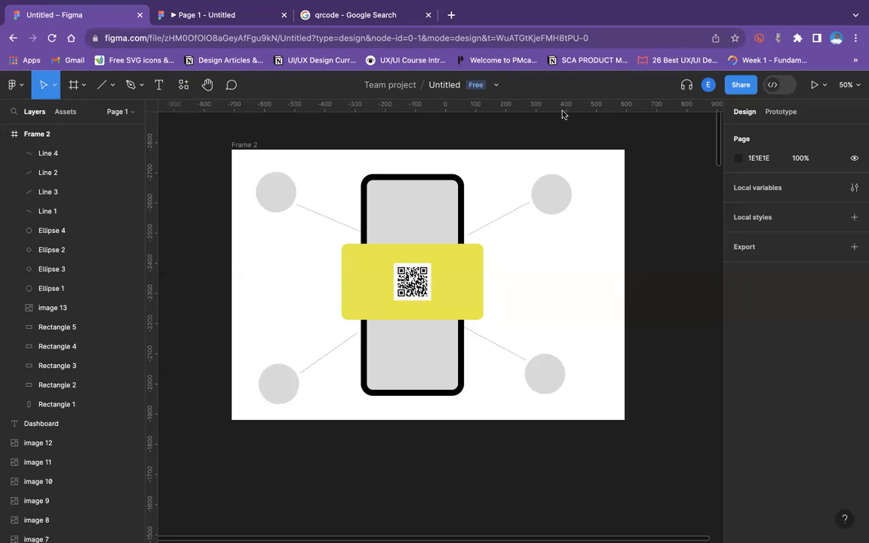
{"action": "left_click", "coordinate": [276, 194]}
{"action": "right_click", "coordinate": [276, 194]}
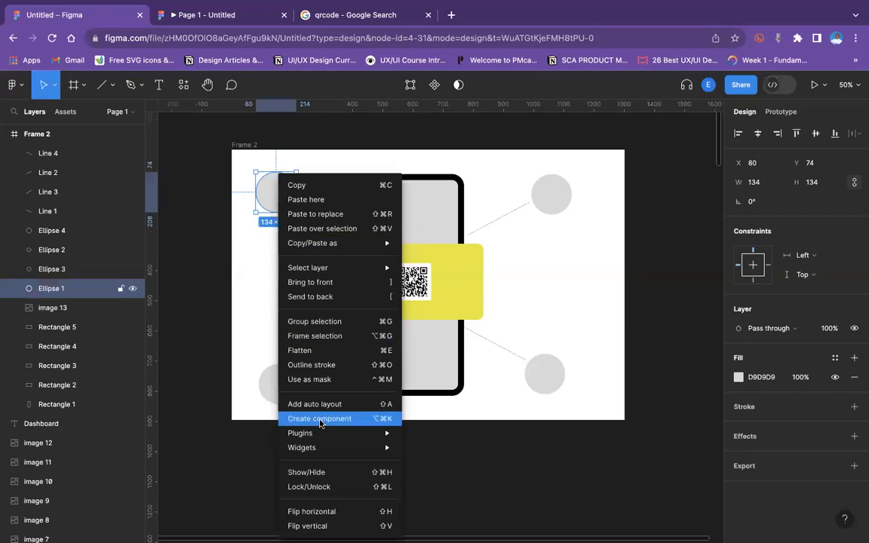
{"action": "mouse_move", "coordinate": [332, 434]}
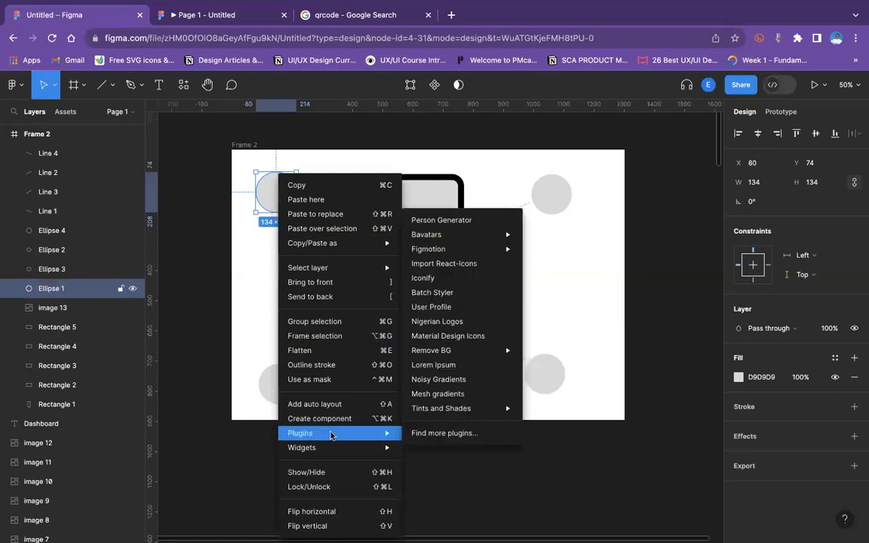
{"action": "left_click", "coordinate": [468, 220]}
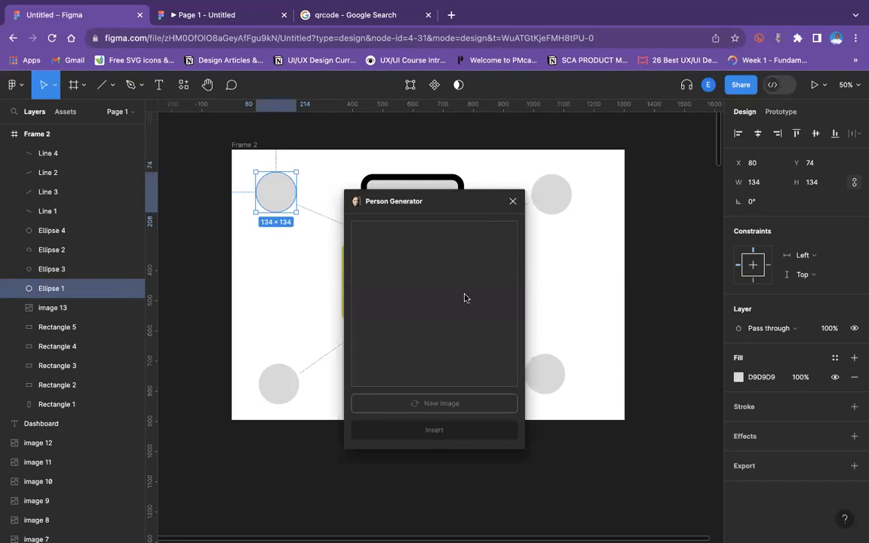
{"action": "left_click", "coordinate": [513, 201]}
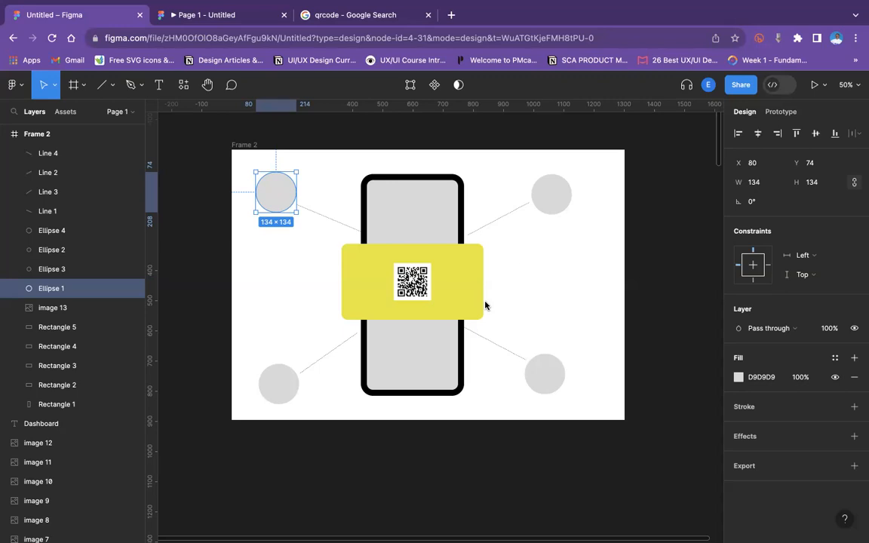
Scroll across the canvas to review the dashboard do's and don'ts comparison images.
{"action": "scroll", "coordinate": [485, 304], "scroll_direction": "down", "scroll_amount": 5}
{"action": "scroll", "coordinate": [514, 258], "scroll_direction": "up", "scroll_amount": 6}
{"action": "scroll", "coordinate": [509, 264], "scroll_direction": "down", "scroll_amount": 3}
{"action": "scroll", "coordinate": [510, 264], "scroll_direction": "up", "scroll_amount": 5}
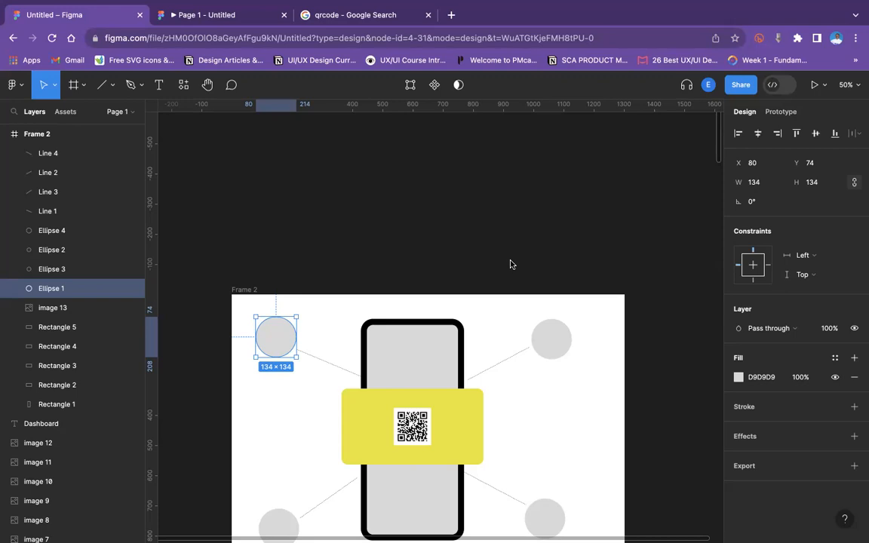
{"action": "scroll", "coordinate": [543, 394], "scroll_direction": "down", "scroll_amount": 5}
{"action": "scroll", "coordinate": [540, 394], "scroll_direction": "down", "scroll_amount": 20}
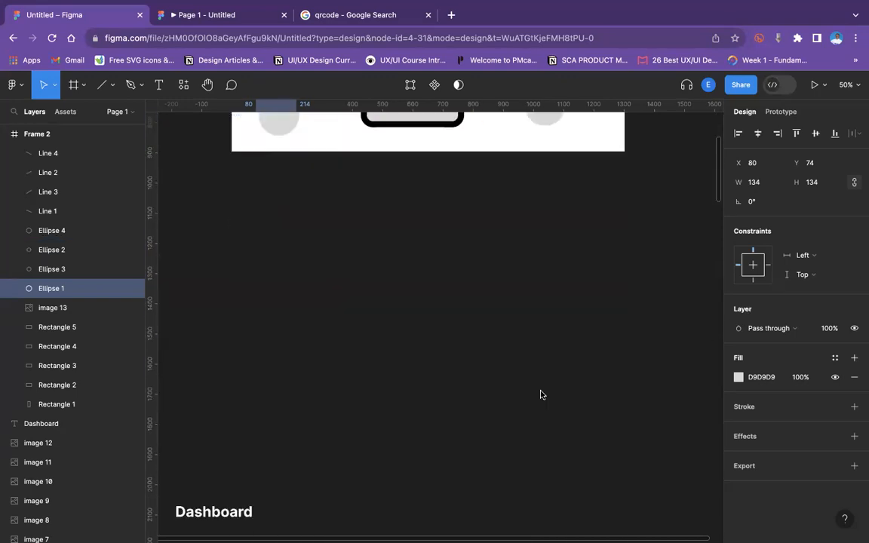
{"action": "scroll", "coordinate": [540, 394], "scroll_direction": "down", "scroll_amount": 20}
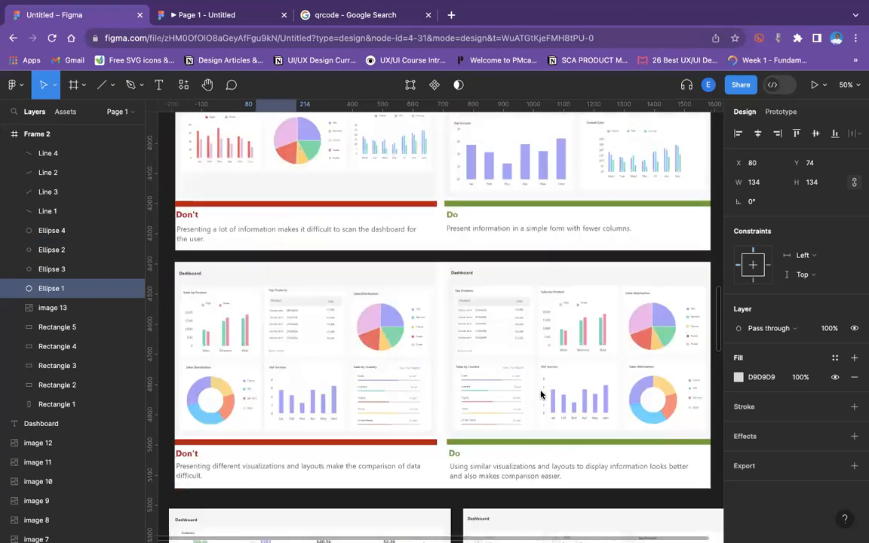
{"action": "scroll", "coordinate": [540, 394], "scroll_direction": "down", "scroll_amount": 2}
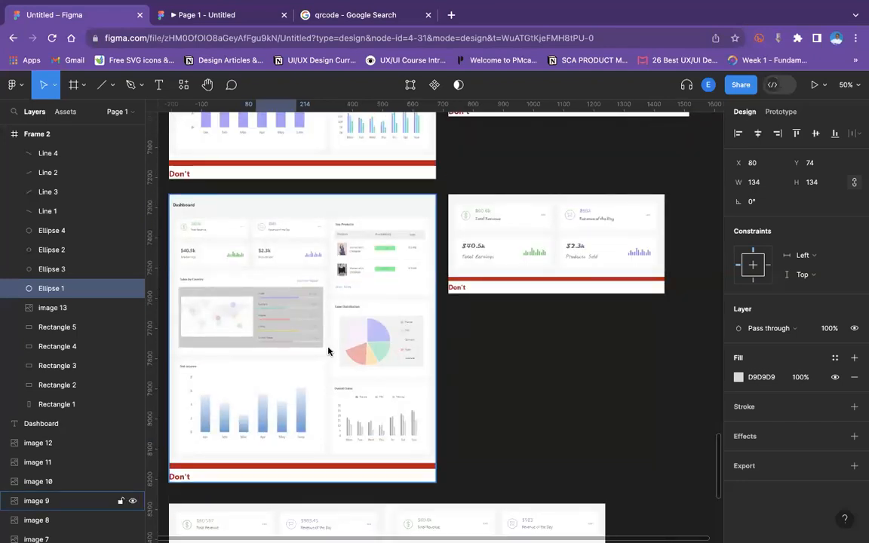
{"action": "scroll", "coordinate": [328, 351], "scroll_direction": "left", "scroll_amount": 3}
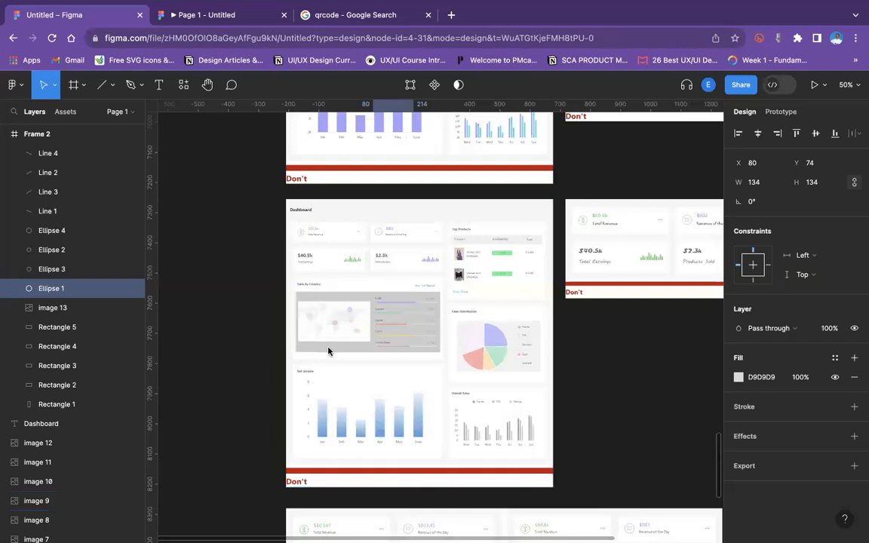
{"action": "left_click", "coordinate": [320, 360]}
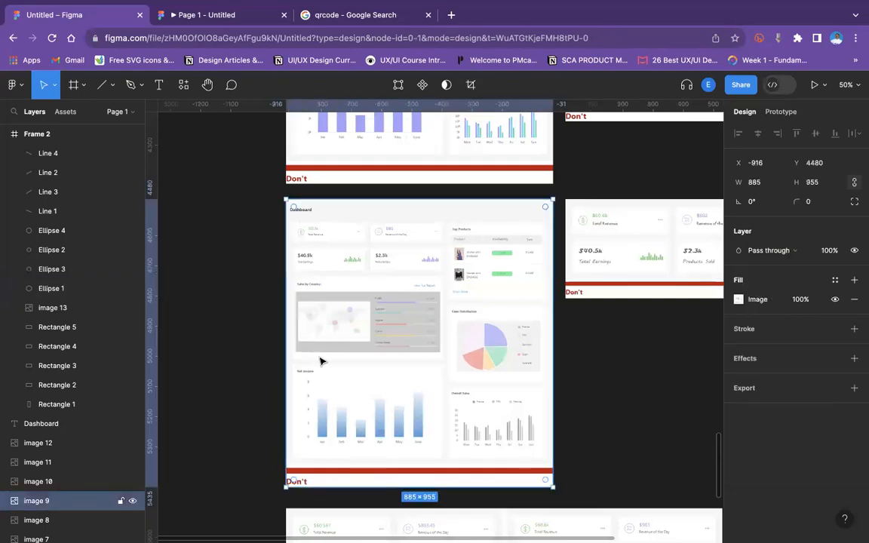
{"action": "scroll", "coordinate": [320, 360], "scroll_direction": "up", "scroll_amount": 5}
{"action": "scroll", "coordinate": [319, 361], "scroll_direction": "down", "scroll_amount": 5}
{"action": "scroll", "coordinate": [407, 432], "scroll_direction": "up", "scroll_amount": 5}
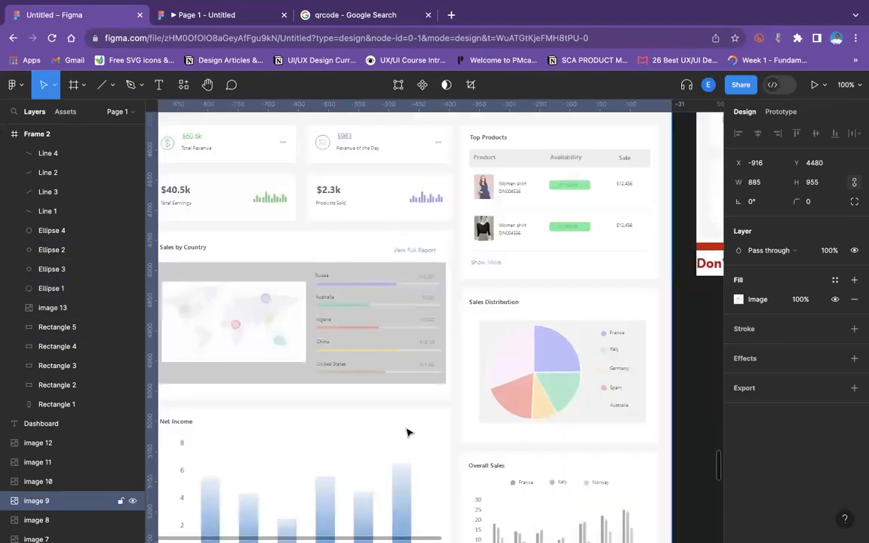
{"action": "scroll", "coordinate": [407, 432], "scroll_direction": "up", "scroll_amount": 3}
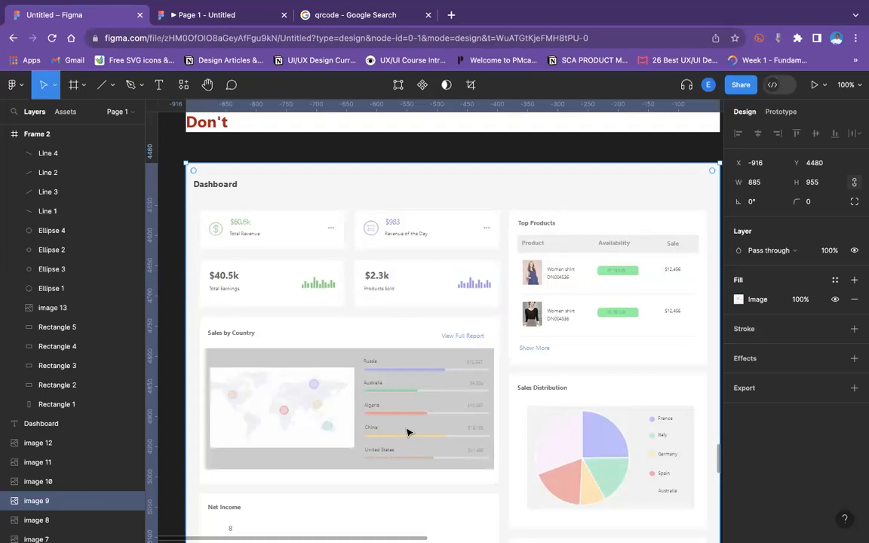
{"action": "scroll", "coordinate": [422, 336], "scroll_direction": "down", "scroll_amount": 1}
{"action": "scroll", "coordinate": [419, 343], "scroll_direction": "up", "scroll_amount": 2}
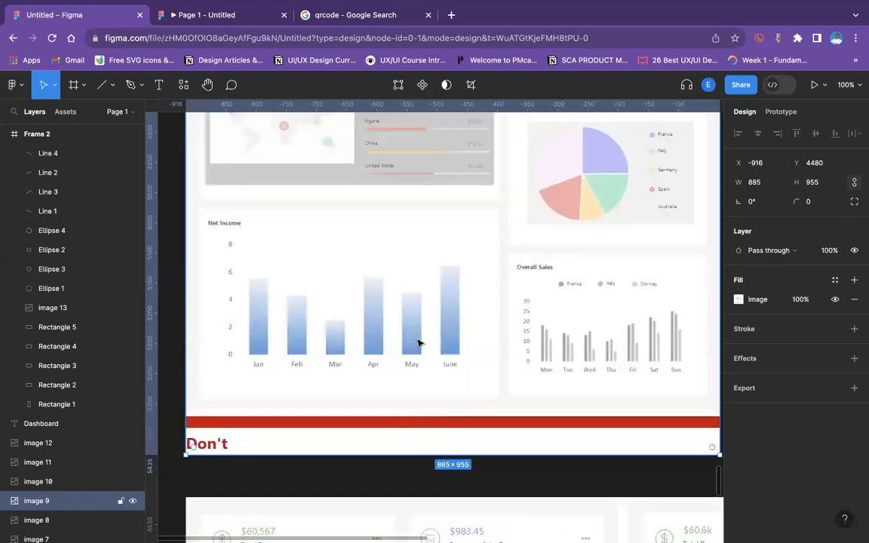
{"action": "scroll", "coordinate": [419, 344], "scroll_direction": "down", "scroll_amount": 10}
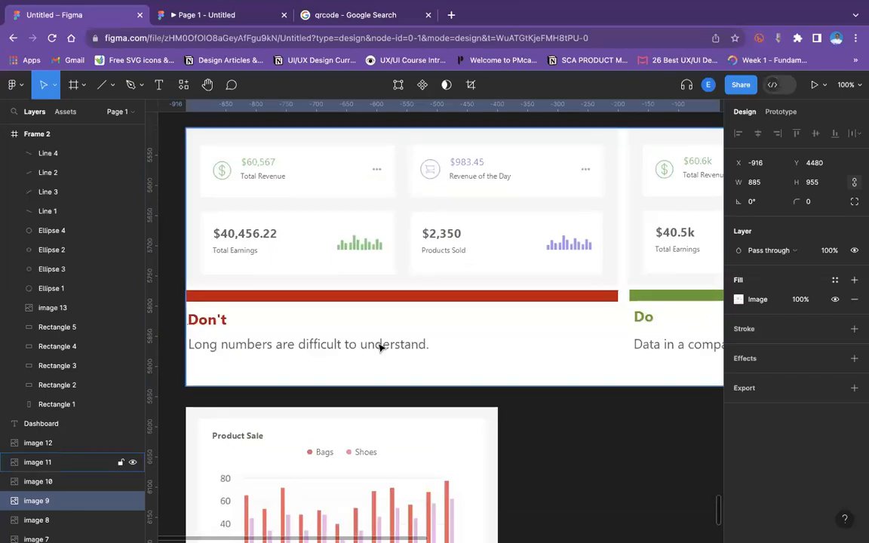
{"action": "key", "text": "super+minus"}
{"action": "scroll", "coordinate": [380, 348], "scroll_direction": "up", "scroll_amount": 2}
{"action": "scroll", "coordinate": [380, 348], "scroll_direction": "right", "scroll_amount": 2}
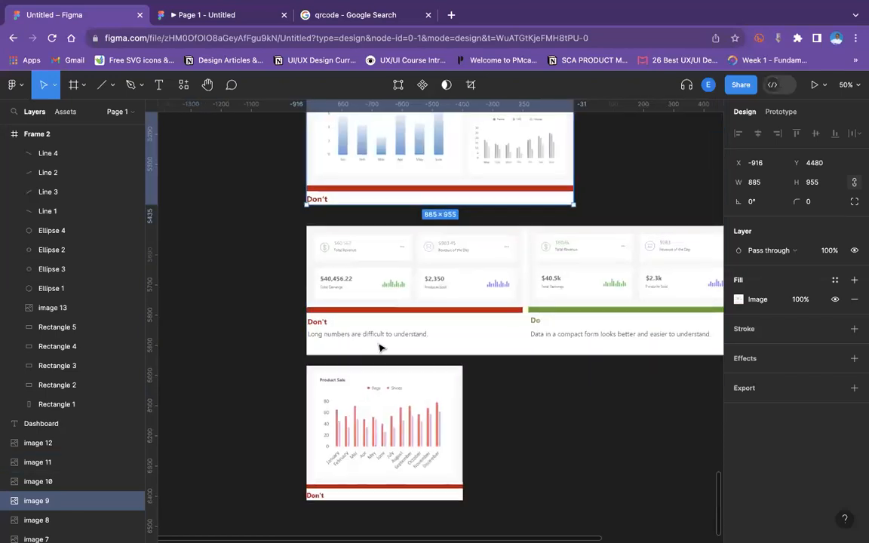
{"action": "scroll", "coordinate": [380, 348], "scroll_direction": "down", "scroll_amount": 2}
{"action": "scroll", "coordinate": [380, 347], "scroll_direction": "up", "scroll_amount": 6}
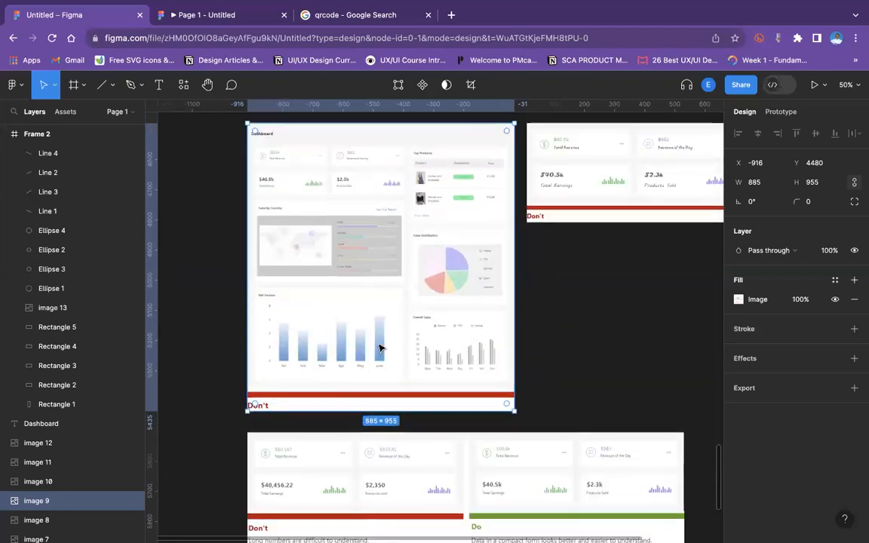
{"action": "scroll", "coordinate": [380, 348], "scroll_direction": "up", "scroll_amount": 4}
{"action": "scroll", "coordinate": [380, 348], "scroll_direction": "right", "scroll_amount": 3}
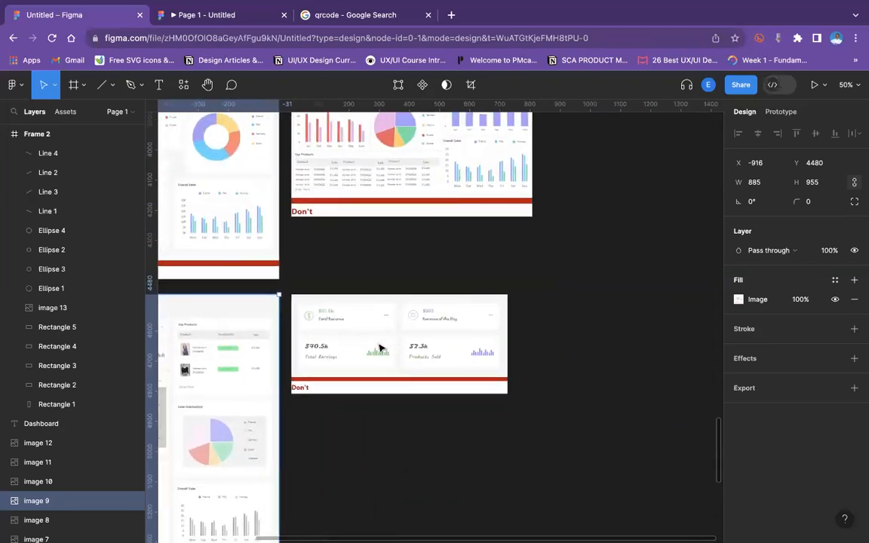
Zoom in to inspect the dashboard cards and the Product Sale chart's month labels.
{"action": "key", "text": "super+equal"}
{"action": "scroll", "coordinate": [380, 348], "scroll_direction": "down", "scroll_amount": 2}
{"action": "scroll", "coordinate": [380, 348], "scroll_direction": "left", "scroll_amount": 2}
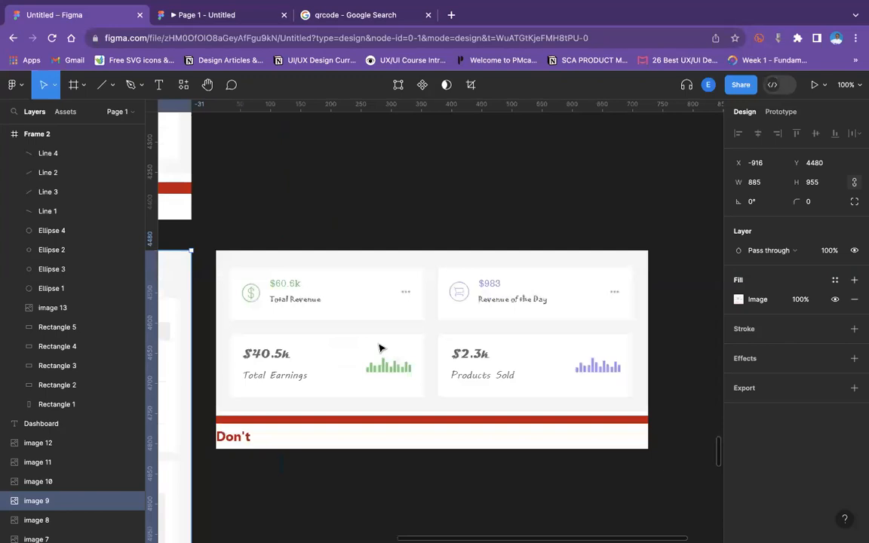
{"action": "key", "text": "super+equal"}
{"action": "key", "text": "super+minus"}
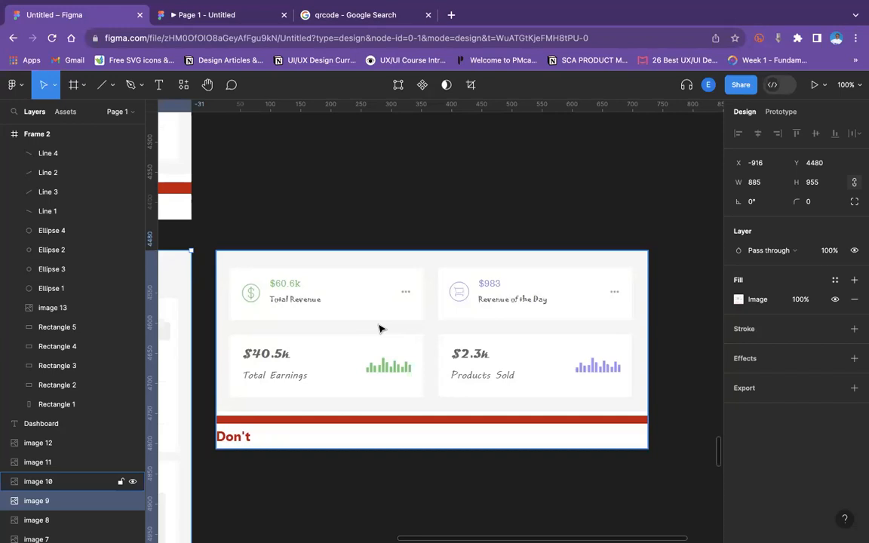
{"action": "scroll", "coordinate": [354, 381], "scroll_direction": "down", "scroll_amount": 5}
{"action": "scroll", "coordinate": [354, 381], "scroll_direction": "left", "scroll_amount": 5}
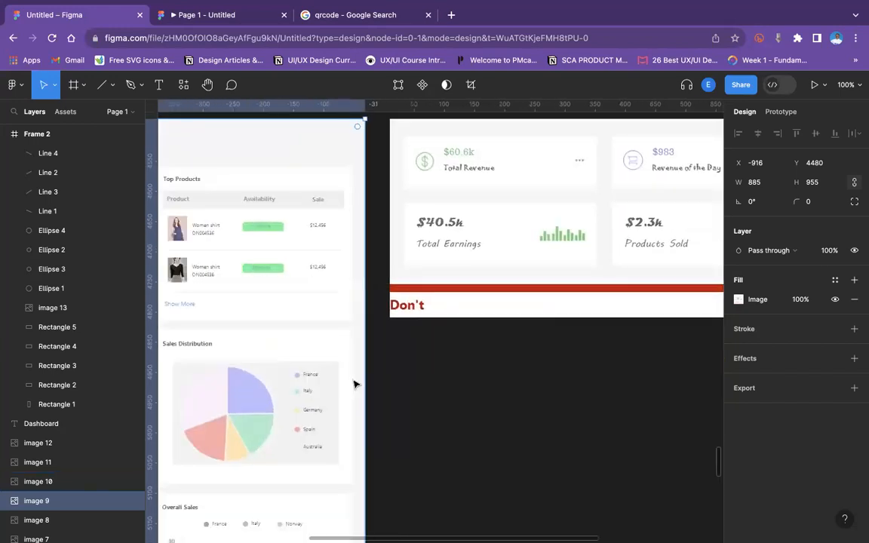
{"action": "scroll", "coordinate": [354, 384], "scroll_direction": "down", "scroll_amount": 10}
{"action": "scroll", "coordinate": [354, 384], "scroll_direction": "left", "scroll_amount": 5}
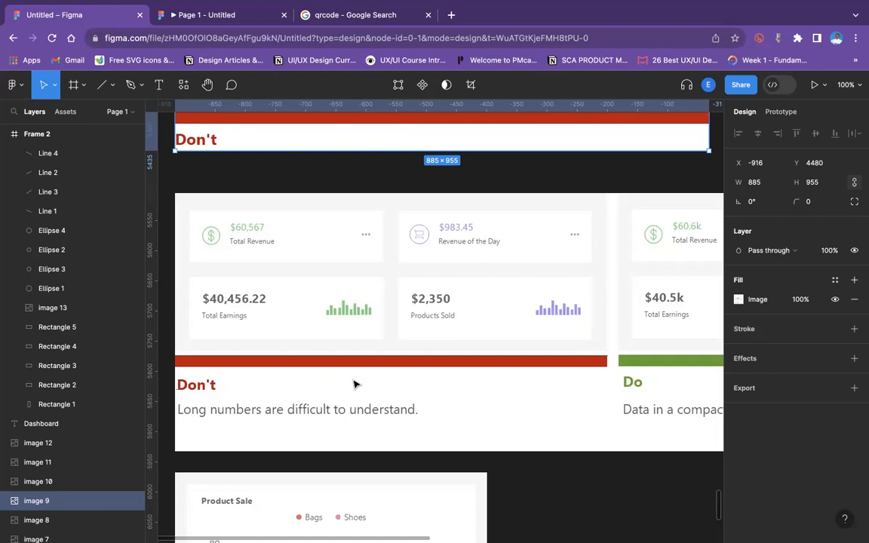
{"action": "scroll", "coordinate": [353, 385], "scroll_direction": "right", "scroll_amount": 10}
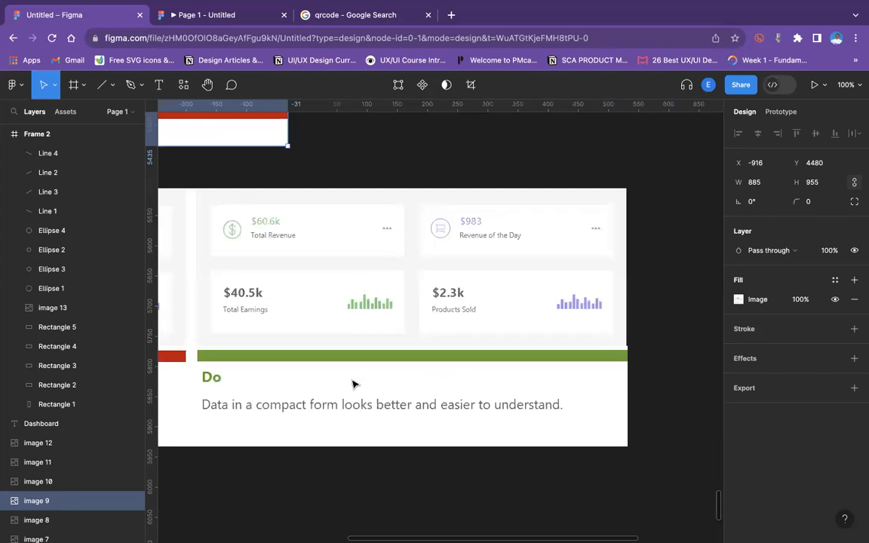
{"action": "scroll", "coordinate": [354, 385], "scroll_direction": "down", "scroll_amount": 15}
{"action": "scroll", "coordinate": [354, 384], "scroll_direction": "left", "scroll_amount": 5}
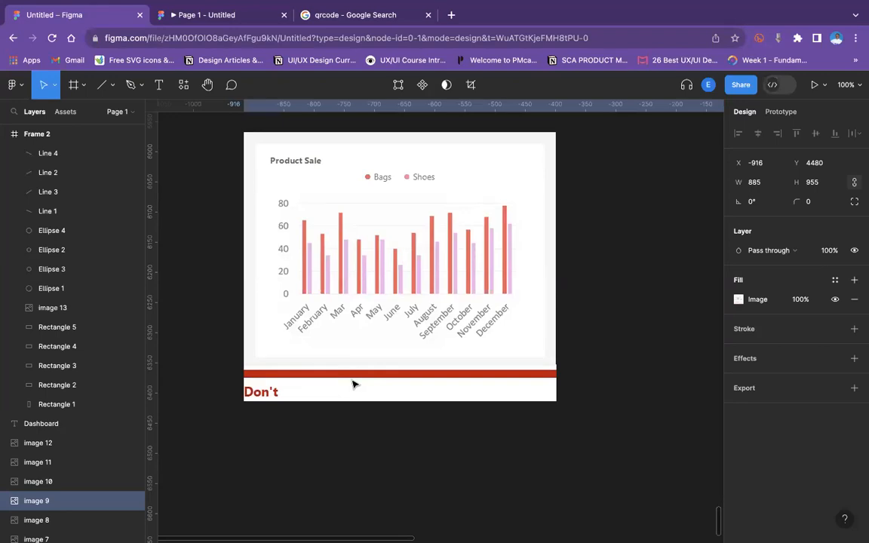
{"action": "scroll", "coordinate": [471, 273], "scroll_direction": "up", "scroll_amount": 15}
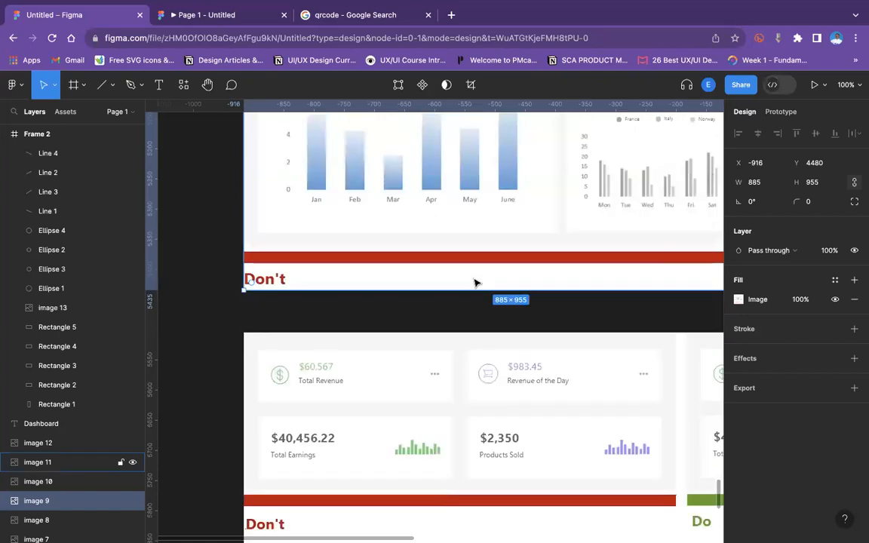
{"action": "scroll", "coordinate": [473, 284], "scroll_direction": "up", "scroll_amount": 20}
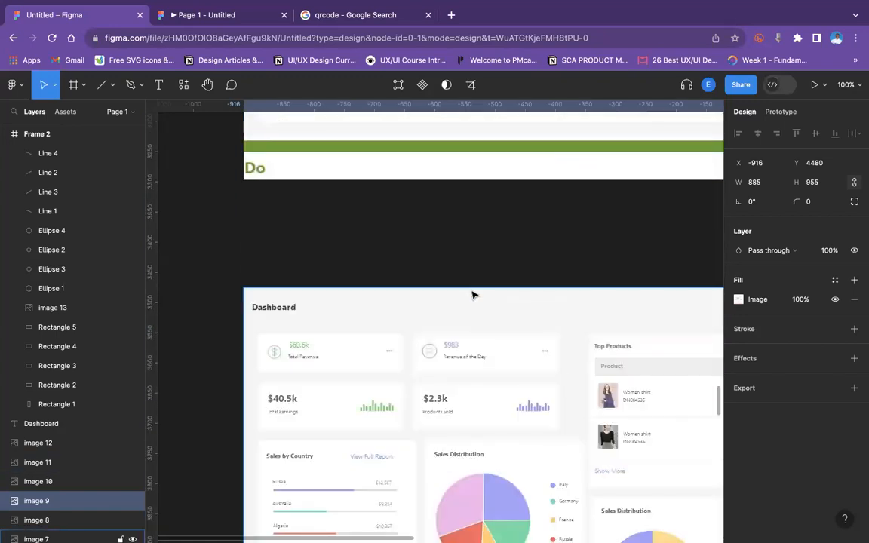
{"action": "key", "text": "minus"}
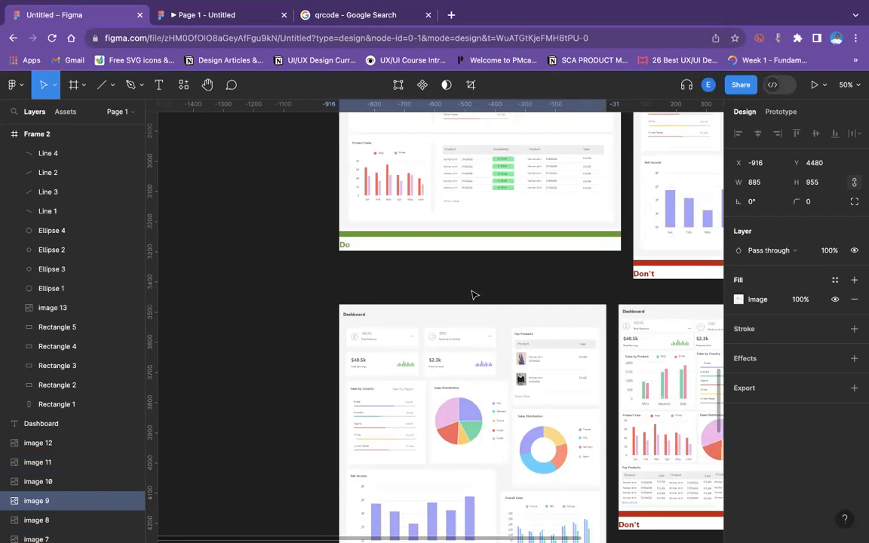
{"action": "scroll", "coordinate": [472, 294], "scroll_direction": "up", "scroll_amount": 20}
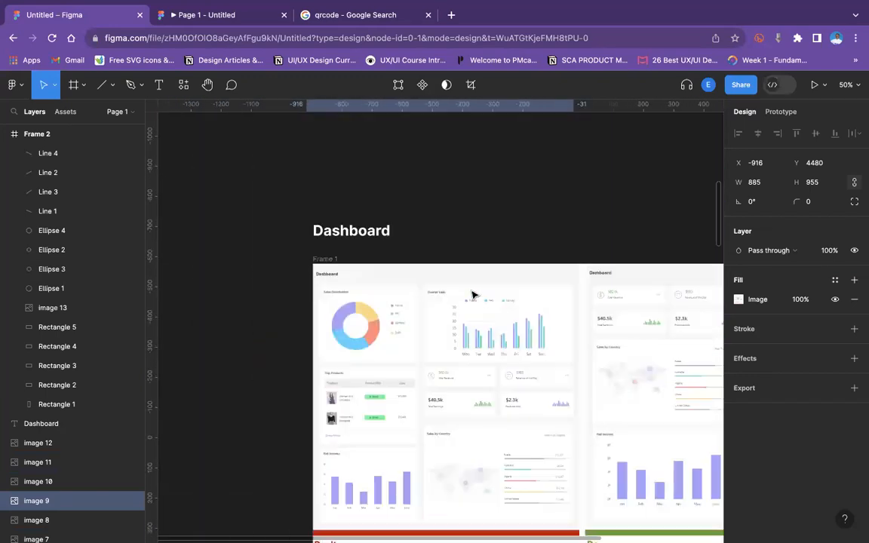
{"action": "scroll", "coordinate": [472, 294], "scroll_direction": "up", "scroll_amount": 5}
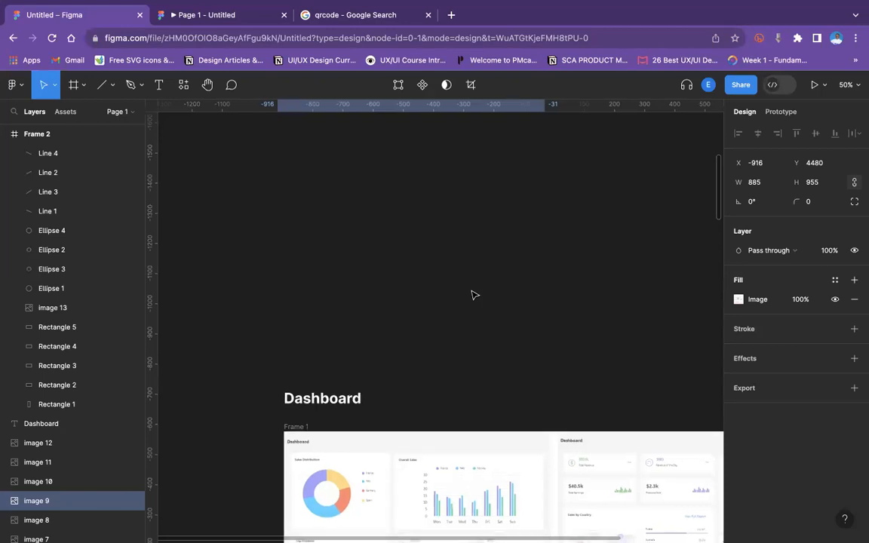
{"action": "scroll", "coordinate": [472, 294], "scroll_direction": "down", "scroll_amount": 8}
{"action": "scroll", "coordinate": [472, 295], "scroll_direction": "right", "scroll_amount": 3}
{"action": "scroll", "coordinate": [472, 294], "scroll_direction": "down", "scroll_amount": 5}
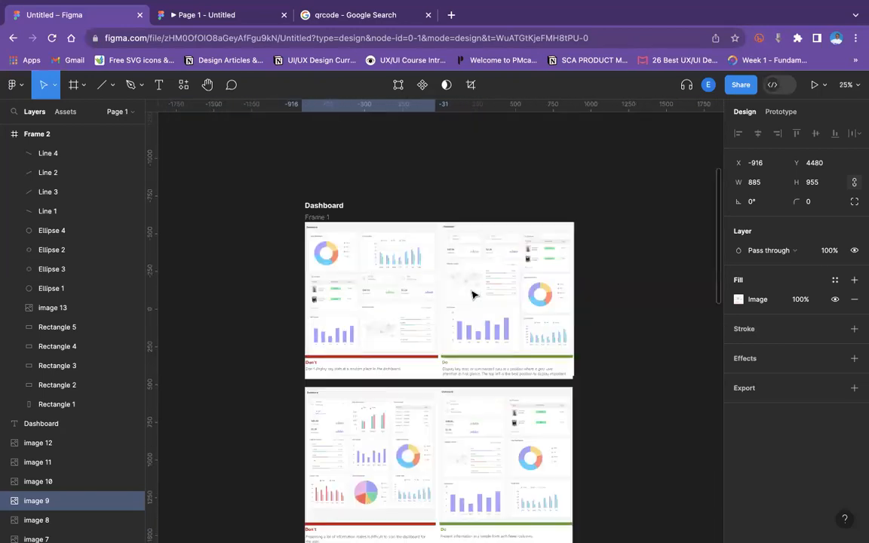
{"action": "scroll", "coordinate": [471, 294], "scroll_direction": "down", "scroll_amount": 15}
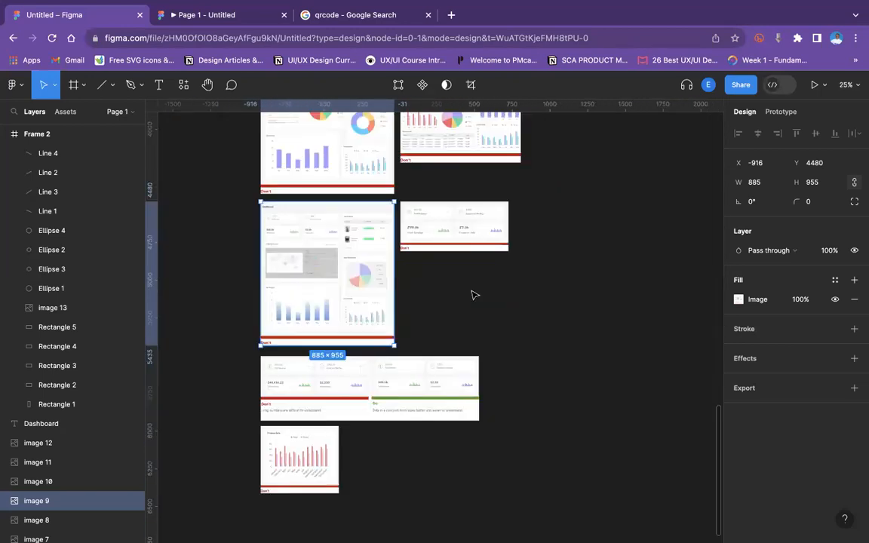
{"action": "scroll", "coordinate": [471, 294], "scroll_direction": "up", "scroll_amount": 5}
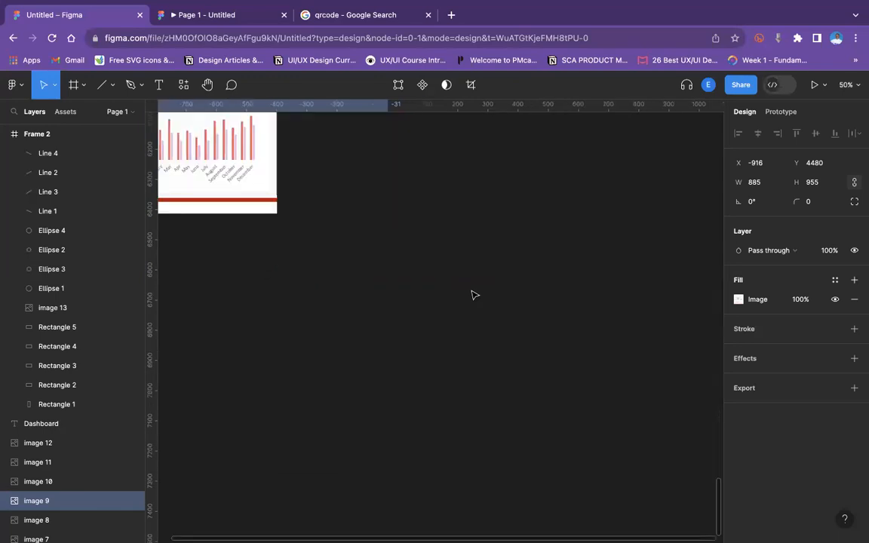
{"action": "scroll", "coordinate": [471, 294], "scroll_direction": "left", "scroll_amount": 10}
{"action": "scroll", "coordinate": [471, 294], "scroll_direction": "up", "scroll_amount": 5}
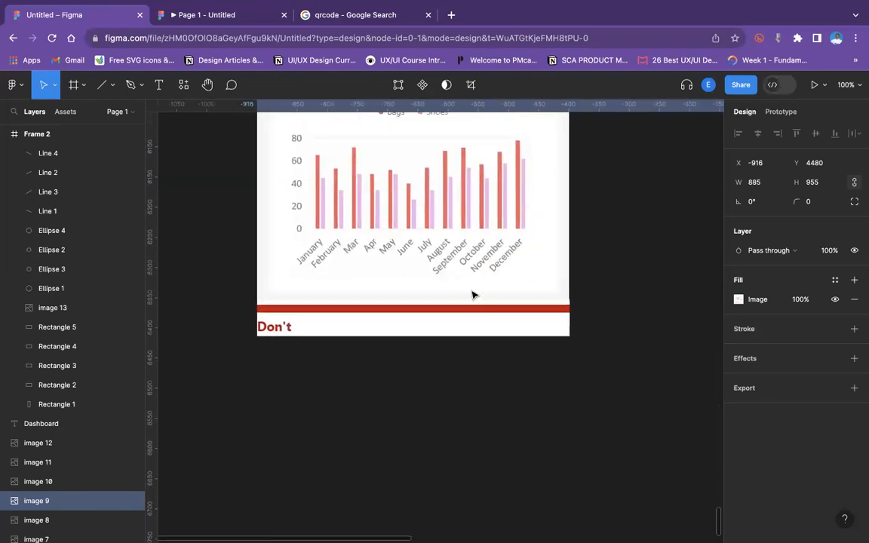
{"action": "scroll", "coordinate": [471, 294], "scroll_direction": "up", "scroll_amount": 3}
{"action": "scroll", "coordinate": [471, 295], "scroll_direction": "up", "scroll_amount": 3}
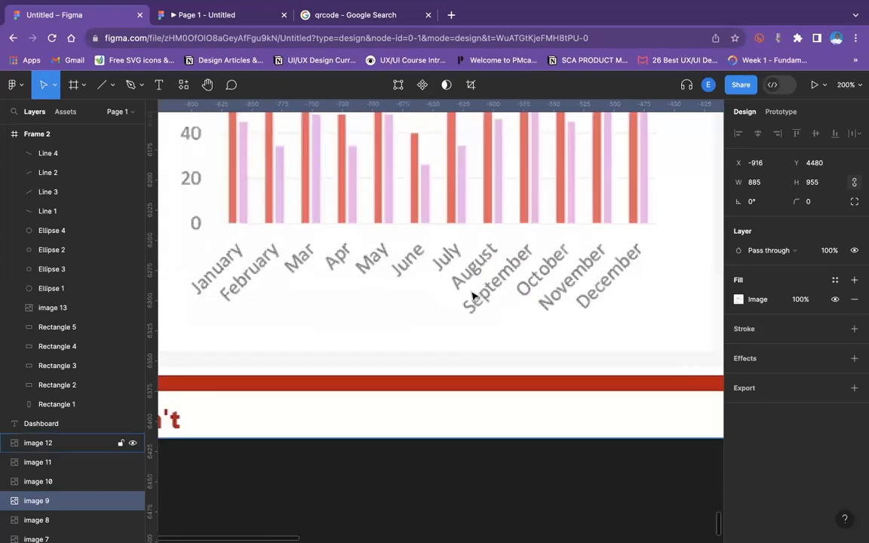
{"action": "scroll", "coordinate": [473, 295], "scroll_direction": "up", "scroll_amount": 1}
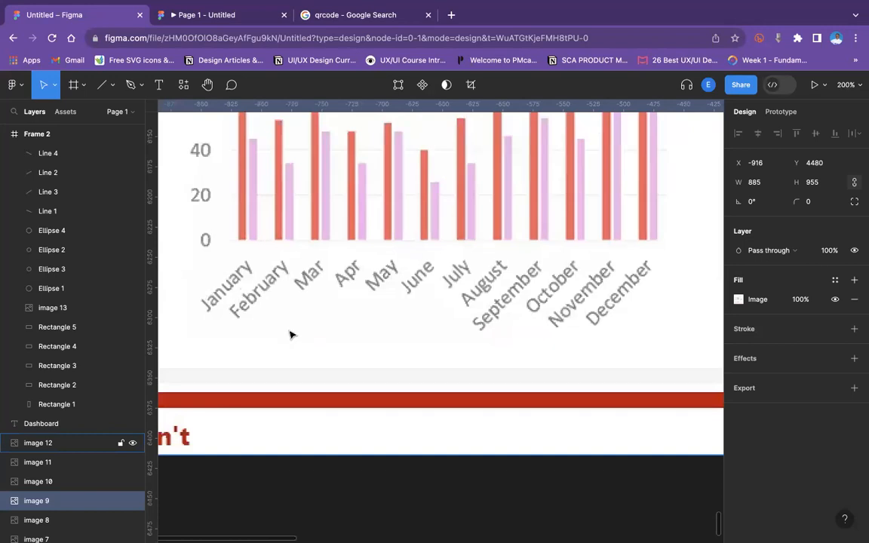
{"action": "key", "text": "shift+0"}
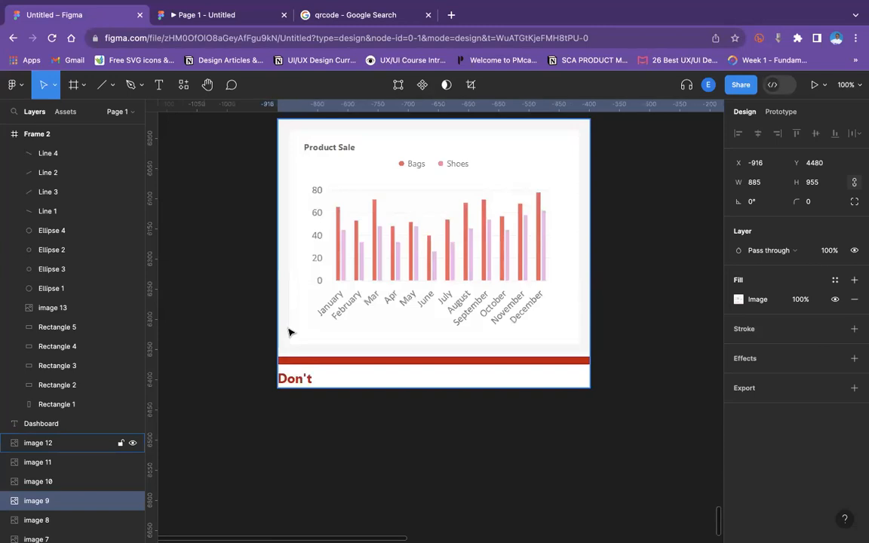
{"action": "key", "text": "plus"}
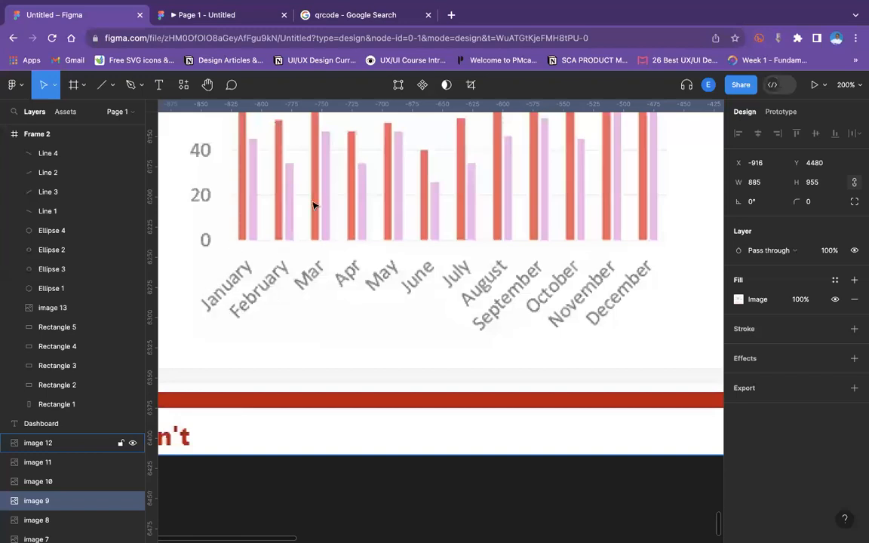
Add a text layer reading "Jan" just below the Product Sale chart's month labels.
{"action": "left_click", "coordinate": [159, 85]}
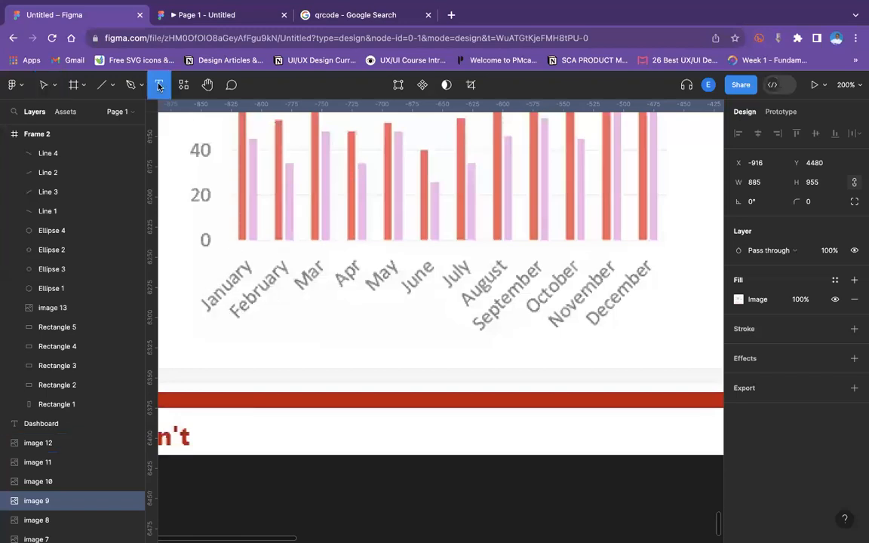
{"action": "left_click", "coordinate": [282, 322]}
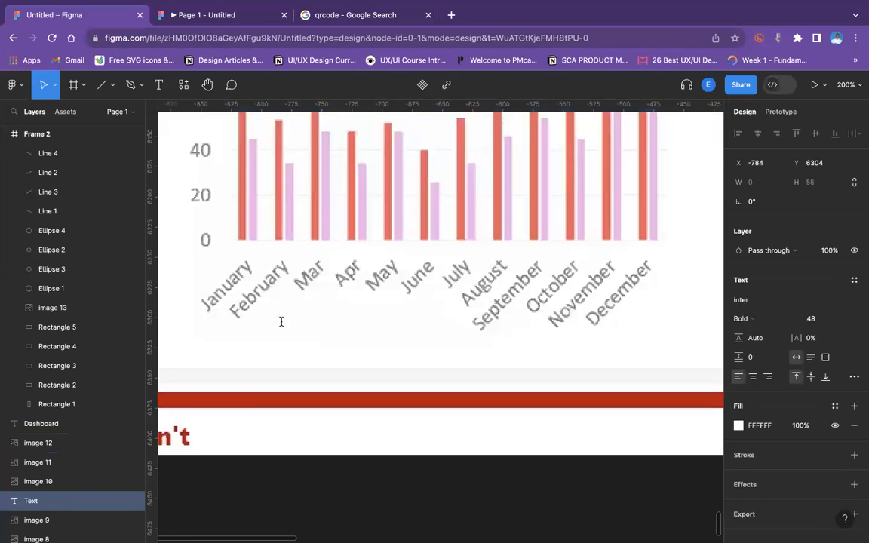
{"action": "type", "text": "Jan"}
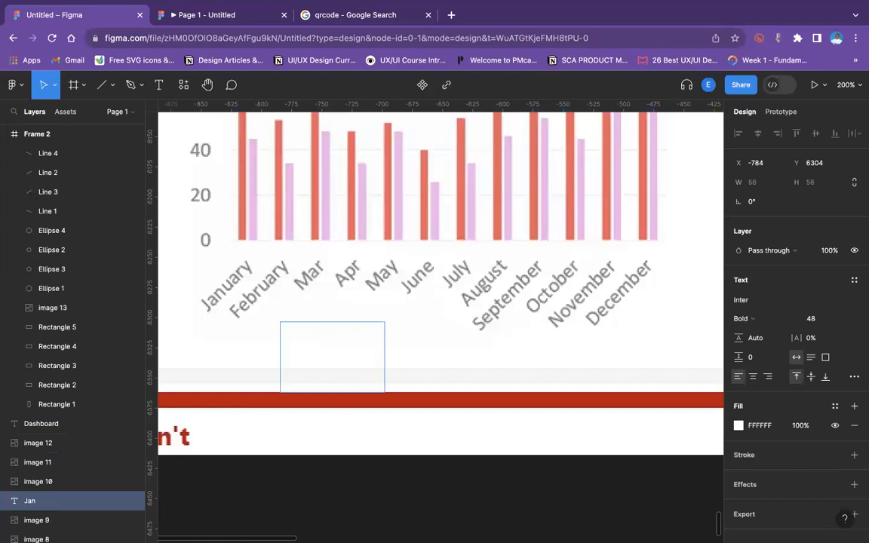
Set the Jan text's fill to black and move it below the chart's frame.
{"action": "left_click", "coordinate": [738, 425]}
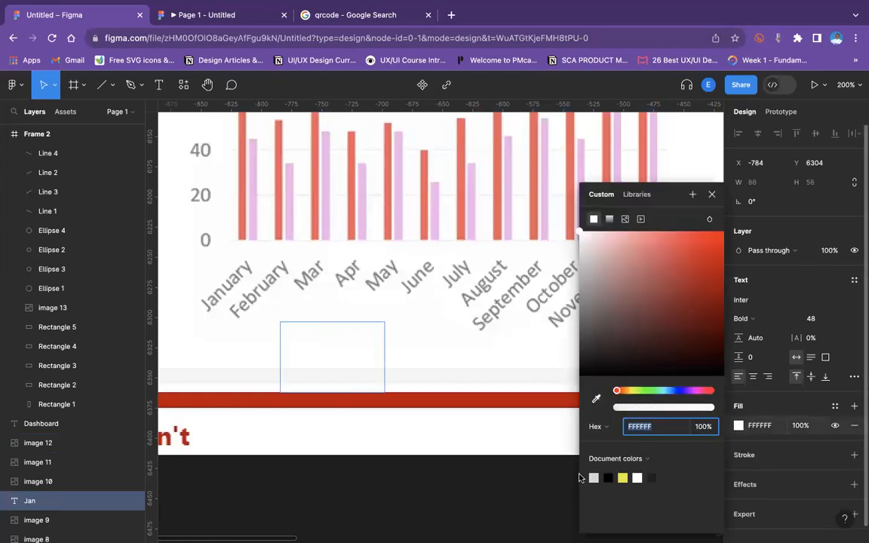
{"action": "left_click", "coordinate": [607, 477]}
{"action": "left_click", "coordinate": [465, 378]}
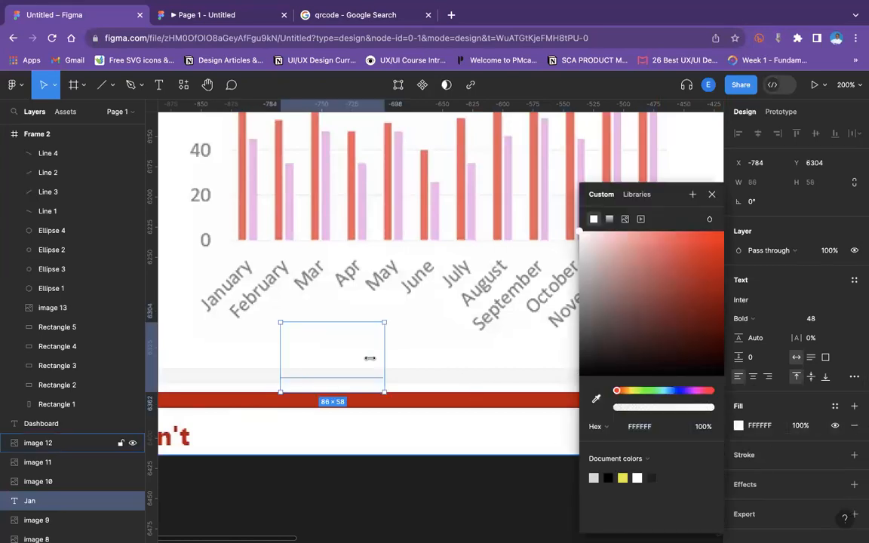
{"action": "left_click", "coordinate": [608, 477]}
{"action": "left_click_drag", "start_coordinate": [338, 344], "coordinate": [371, 509]}
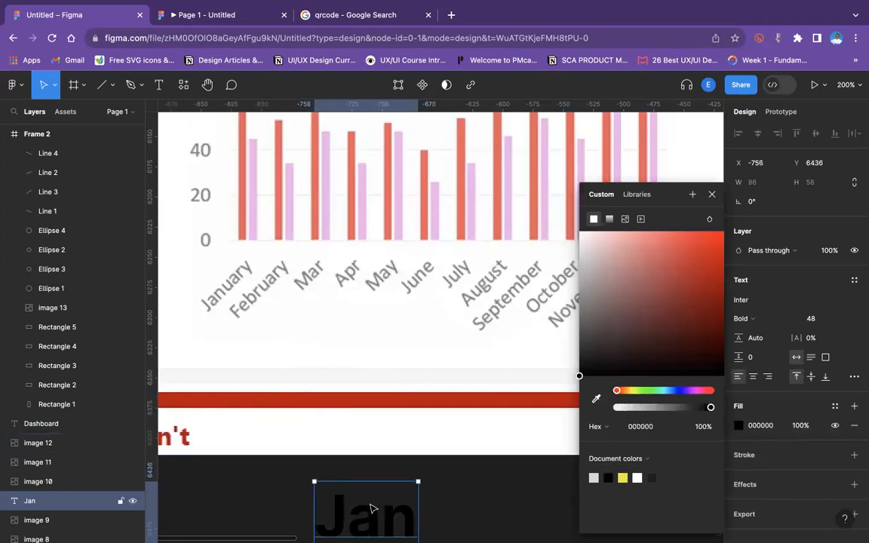
Set the Jan text's font size to 32.
{"action": "scroll", "coordinate": [371, 509], "scroll_direction": "down", "scroll_amount": 3}
{"action": "left_click", "coordinate": [838, 319]}
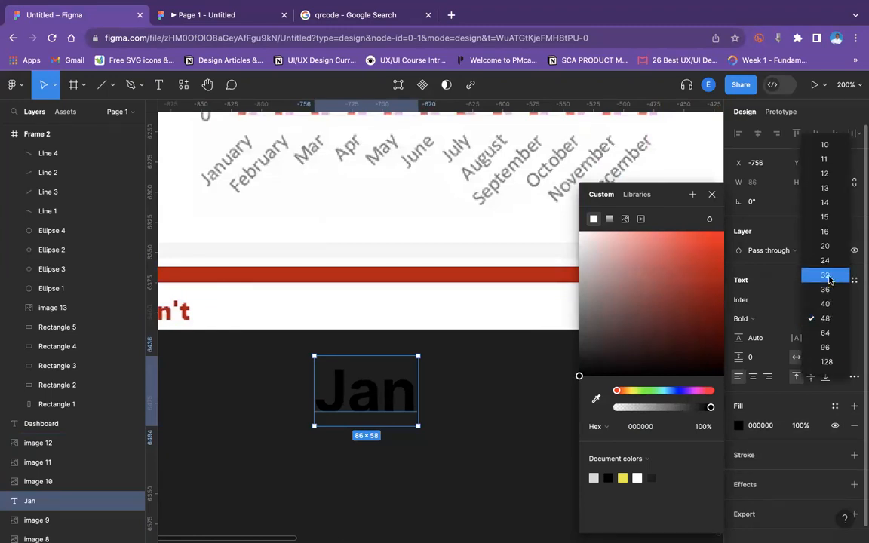
{"action": "left_click", "coordinate": [829, 280]}
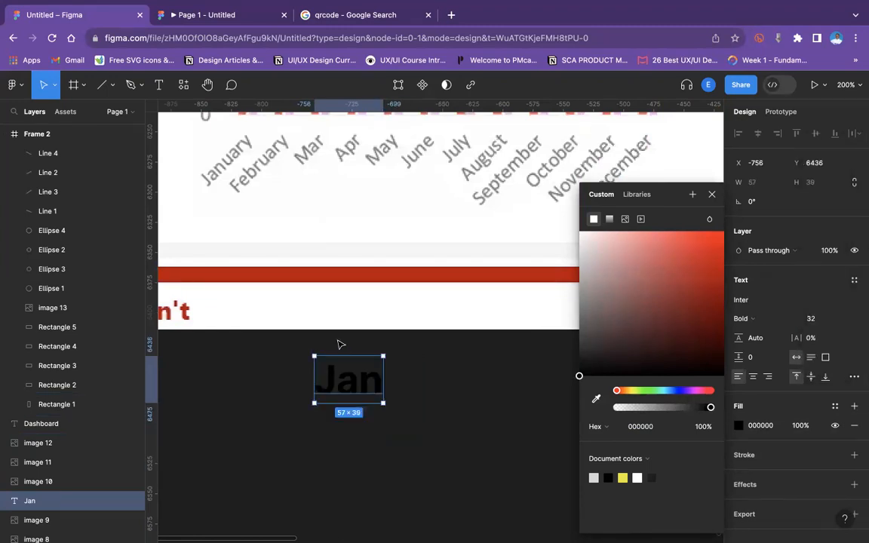
Move the Jan text onto the Product Sale chart, bring it to front, and place it over the January label.
{"action": "left_click_drag", "start_coordinate": [345, 393], "coordinate": [255, 178]}
{"action": "right_click", "coordinate": [253, 175]}
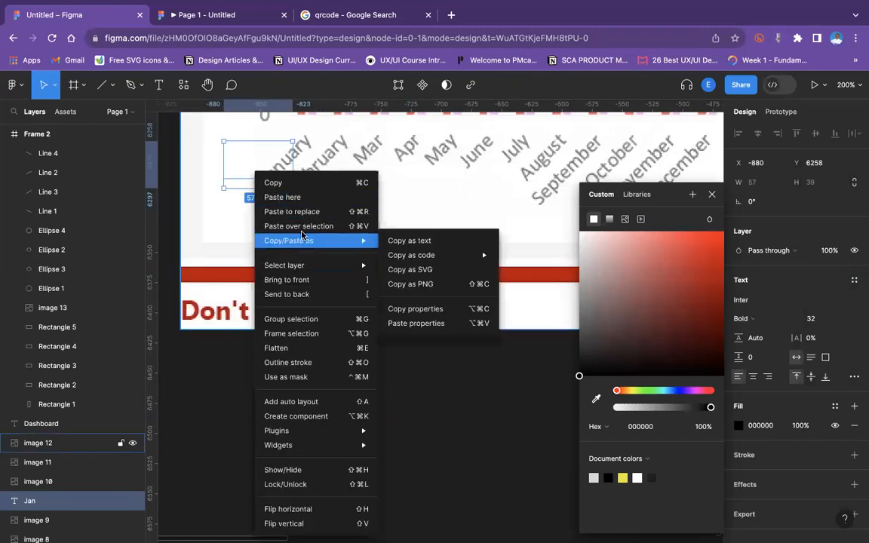
{"action": "left_click", "coordinate": [305, 281]}
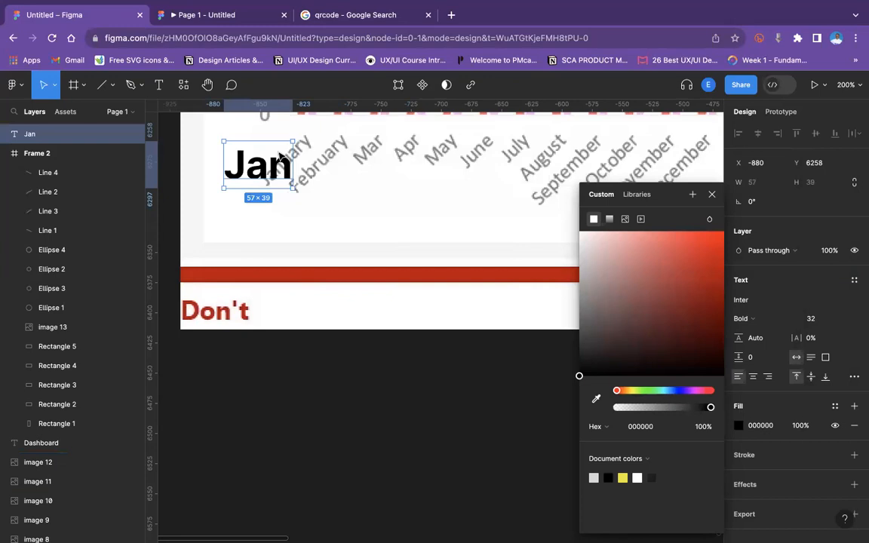
{"action": "left_click_drag", "start_coordinate": [275, 172], "coordinate": [316, 147]}
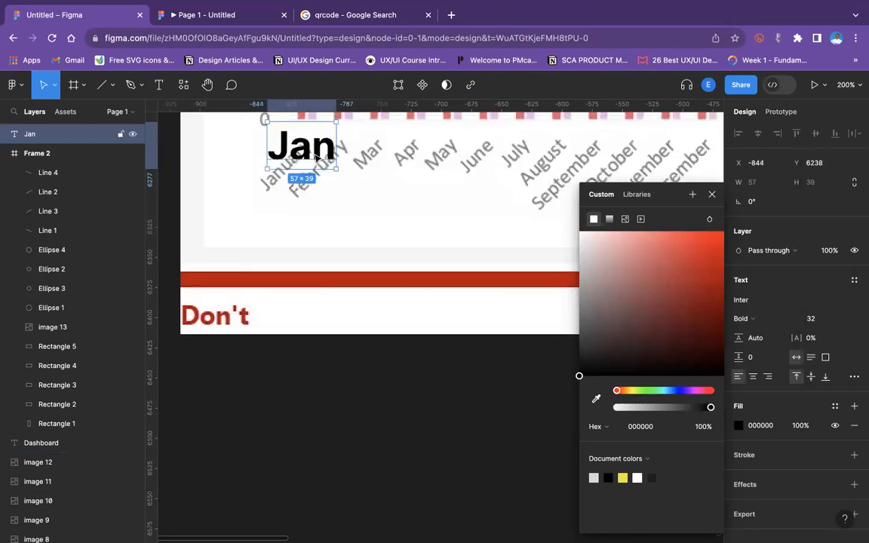
Reduce the Jan text's font size to 16, then 14, and position it beneath the first bar pair.
{"action": "scroll", "coordinate": [305, 245], "scroll_direction": "up", "scroll_amount": 3}
{"action": "left_click_drag", "start_coordinate": [305, 248], "coordinate": [326, 248]}
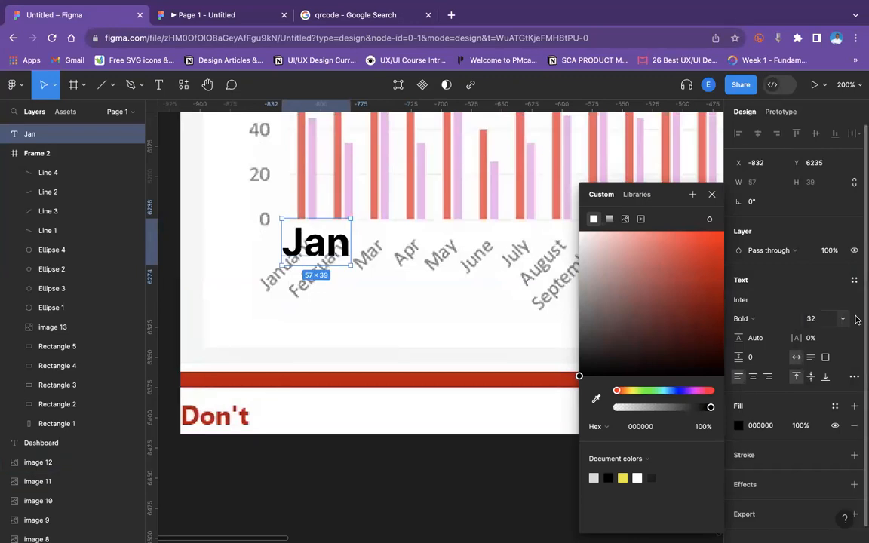
{"action": "left_click", "coordinate": [843, 322]}
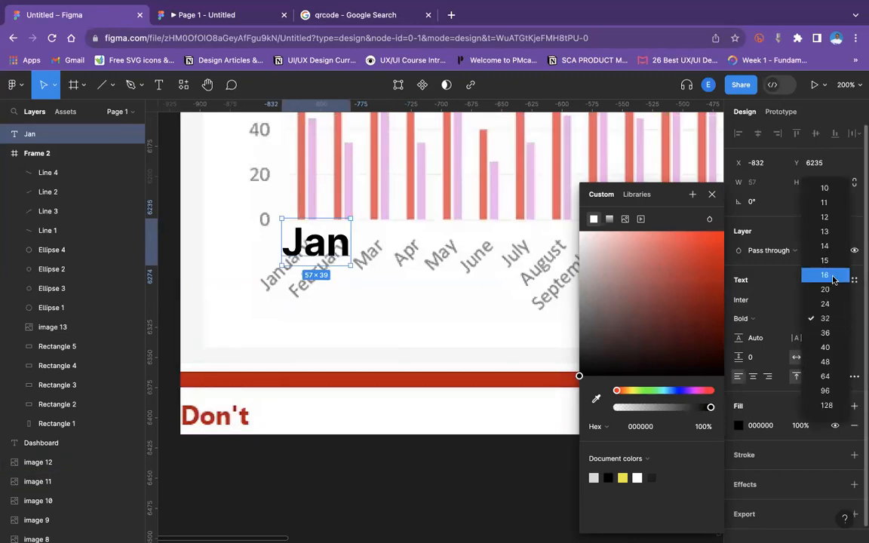
{"action": "left_click", "coordinate": [830, 277]}
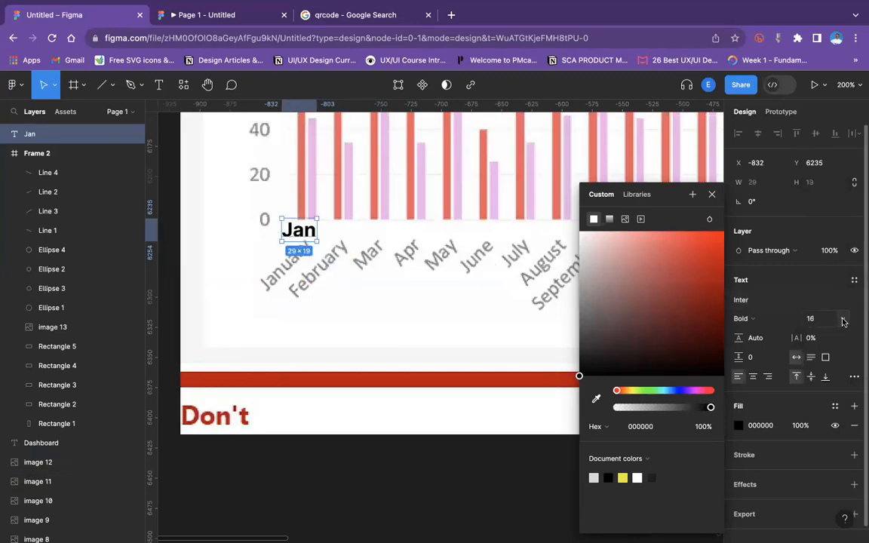
{"action": "left_click", "coordinate": [842, 320]}
{"action": "left_click", "coordinate": [826, 290]}
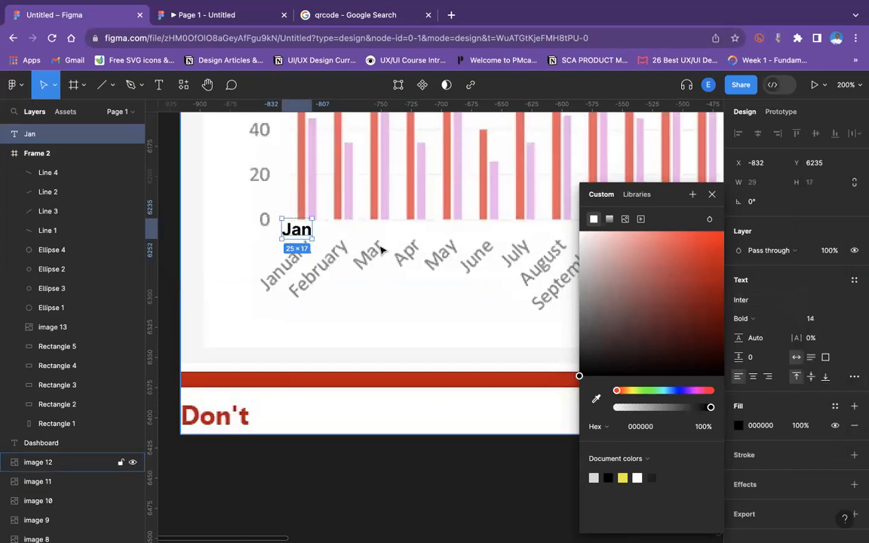
{"action": "left_click_drag", "start_coordinate": [308, 237], "coordinate": [345, 235]}
Duplicate the Jan text beside itself and change the copy's text to "Feb".
{"action": "key", "text": "super+d"}
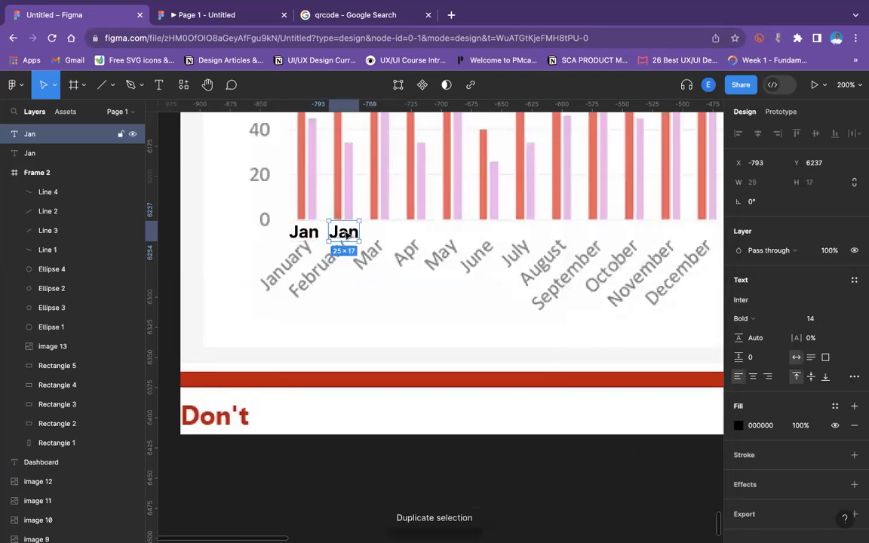
{"action": "double_click", "coordinate": [344, 232]}
{"action": "type", "text": "FEb"}
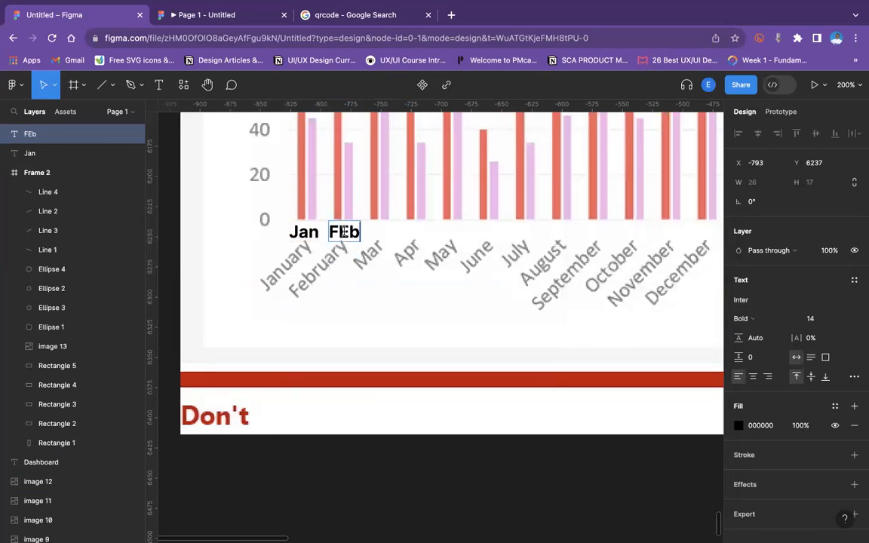
{"action": "key", "text": "BackSpace"}
{"action": "key", "text": "BackSpace"}
{"action": "type", "text": "eb"}
{"action": "key", "text": "Escape"}
{"action": "scroll", "coordinate": [332, 362], "scroll_direction": "up", "scroll_amount": 4}
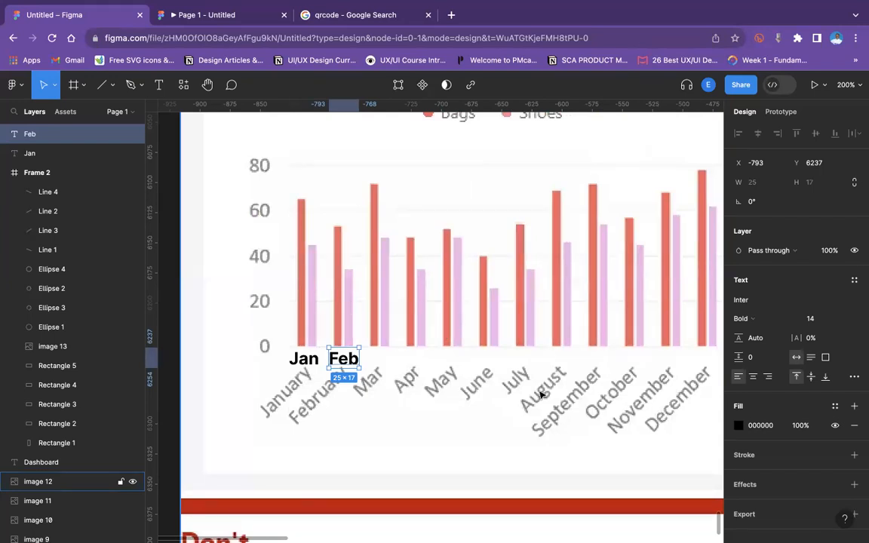
Delete both the Jan and Feb text layers from the chart.
{"action": "left_click", "coordinate": [308, 362]}
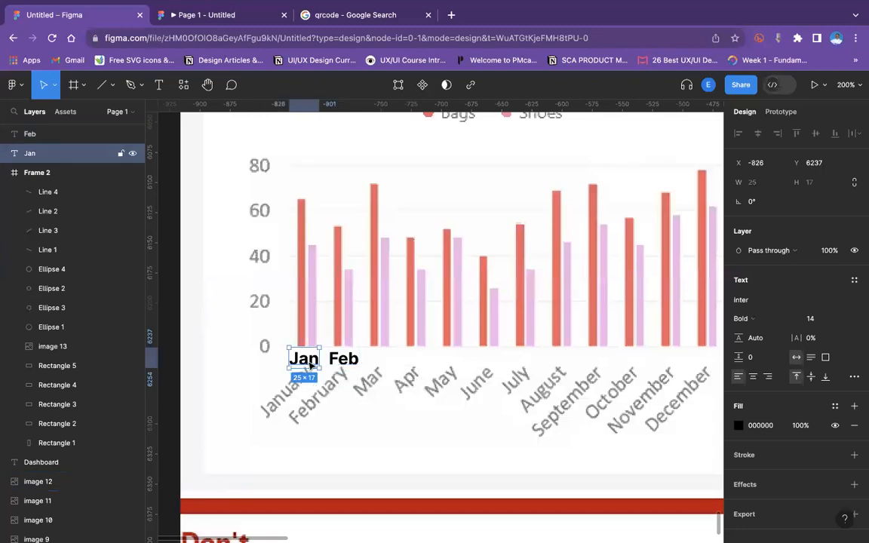
{"action": "key", "text": "Delete"}
{"action": "left_click", "coordinate": [341, 361]}
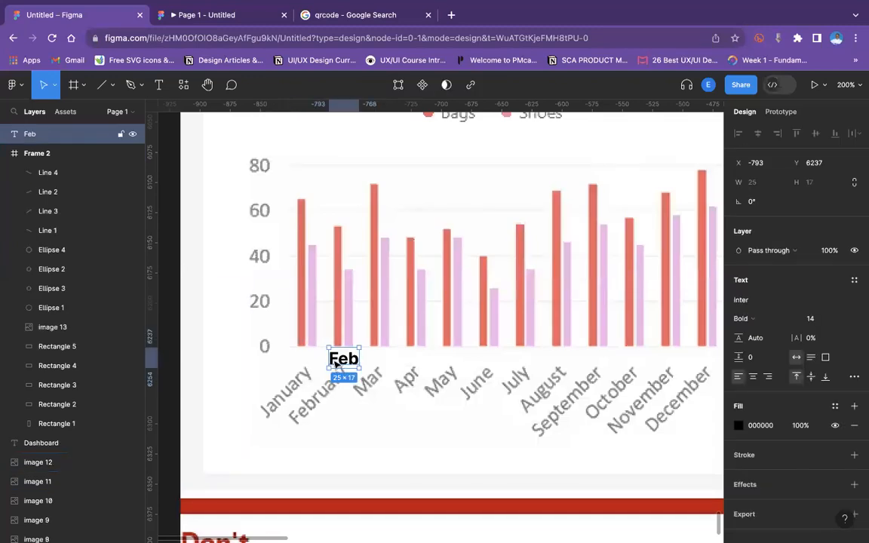
{"action": "key", "text": "Delete"}
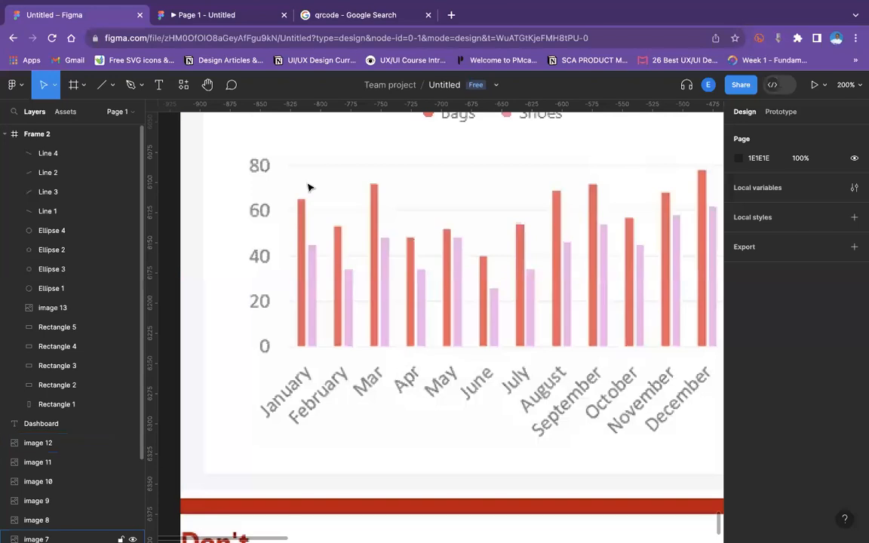
Examine the Don't/Do number card comparison and the Product Sale chart at different zoom levels.
{"action": "scroll", "coordinate": [519, 217], "scroll_direction": "up", "scroll_amount": 10}
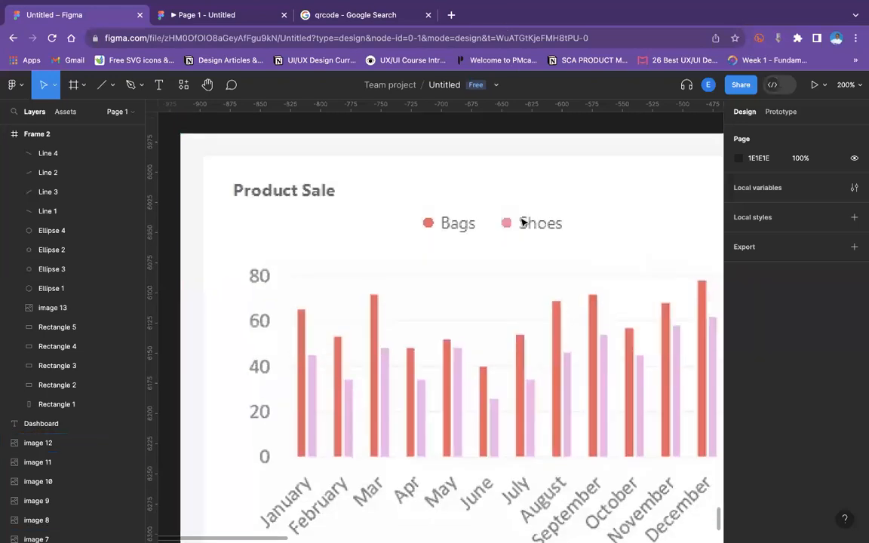
{"action": "scroll", "coordinate": [525, 224], "scroll_direction": "up", "scroll_amount": 15}
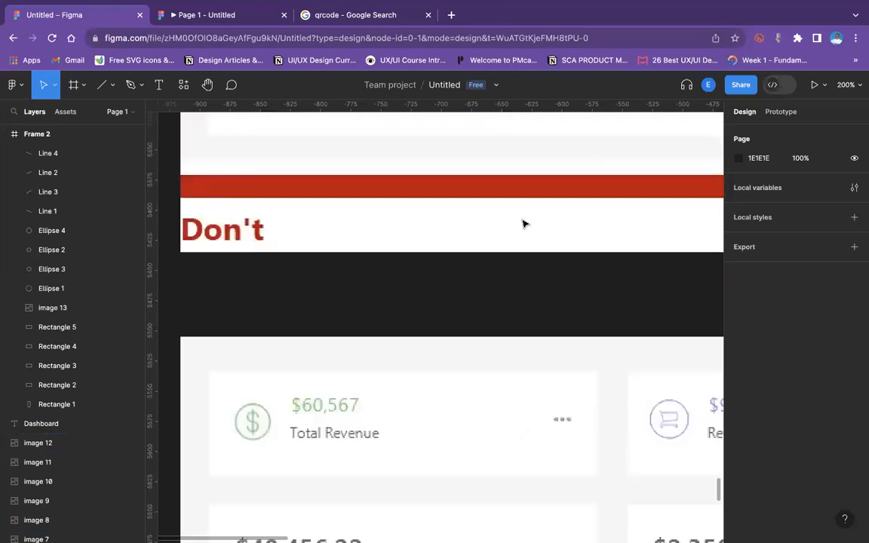
{"action": "scroll", "coordinate": [525, 223], "scroll_direction": "down", "scroll_amount": 6}
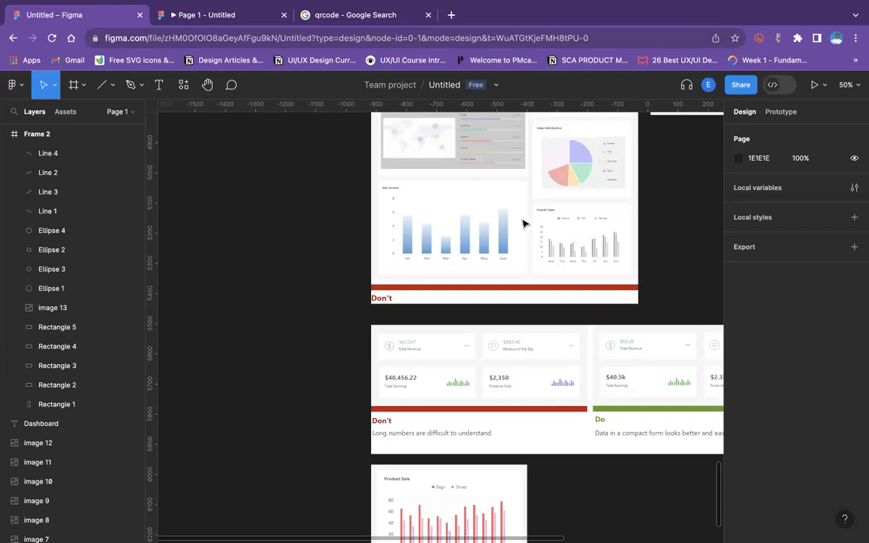
{"action": "scroll", "coordinate": [525, 224], "scroll_direction": "up", "scroll_amount": 2}
{"action": "scroll", "coordinate": [526, 224], "scroll_direction": "right", "scroll_amount": 4}
{"action": "scroll", "coordinate": [526, 224], "scroll_direction": "down", "scroll_amount": 4}
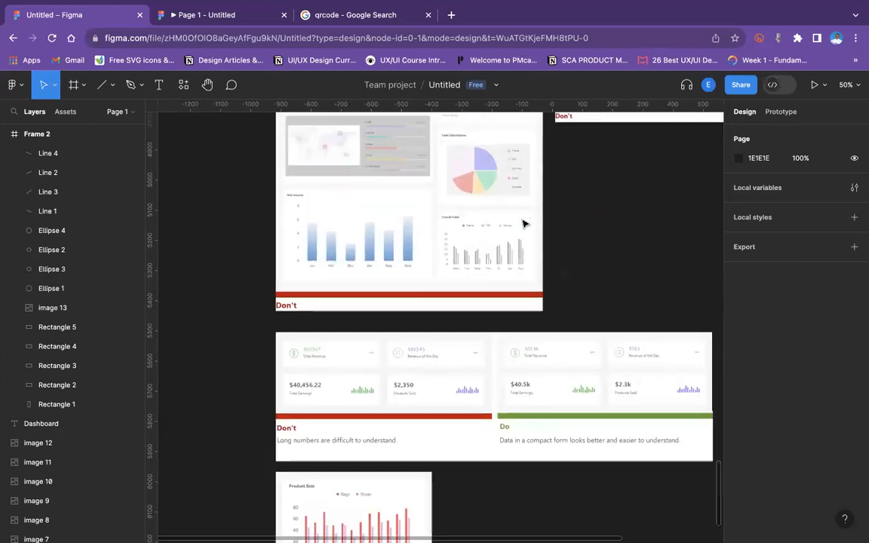
{"action": "scroll", "coordinate": [526, 224], "scroll_direction": "down", "scroll_amount": 2}
{"action": "scroll", "coordinate": [525, 224], "scroll_direction": "left", "scroll_amount": 2}
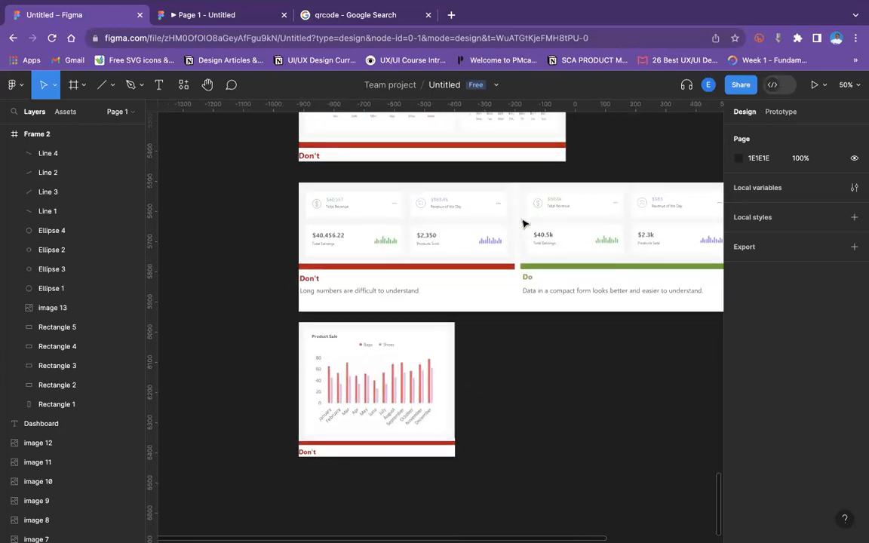
{"action": "key", "text": "super+="}
{"action": "scroll", "coordinate": [525, 224], "scroll_direction": "up", "scroll_amount": 3}
{"action": "scroll", "coordinate": [525, 223], "scroll_direction": "left", "scroll_amount": 2}
{"action": "scroll", "coordinate": [525, 224], "scroll_direction": "up", "scroll_amount": 2}
{"action": "scroll", "coordinate": [525, 224], "scroll_direction": "left", "scroll_amount": 1}
{"action": "scroll", "coordinate": [524, 223], "scroll_direction": "right", "scroll_amount": 1}
{"action": "scroll", "coordinate": [524, 223], "scroll_direction": "down", "scroll_amount": 1}
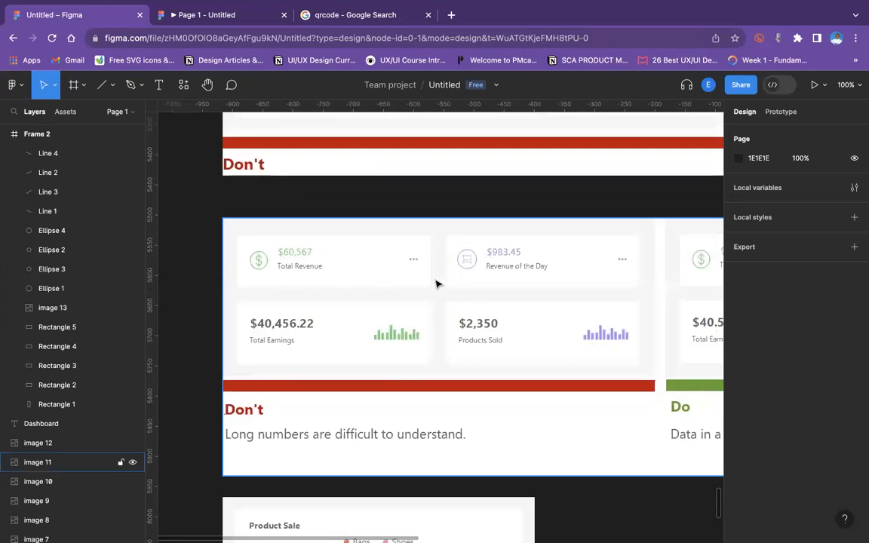
{"action": "scroll", "coordinate": [473, 293], "scroll_direction": "right", "scroll_amount": 2}
{"action": "scroll", "coordinate": [473, 292], "scroll_direction": "up", "scroll_amount": 1}
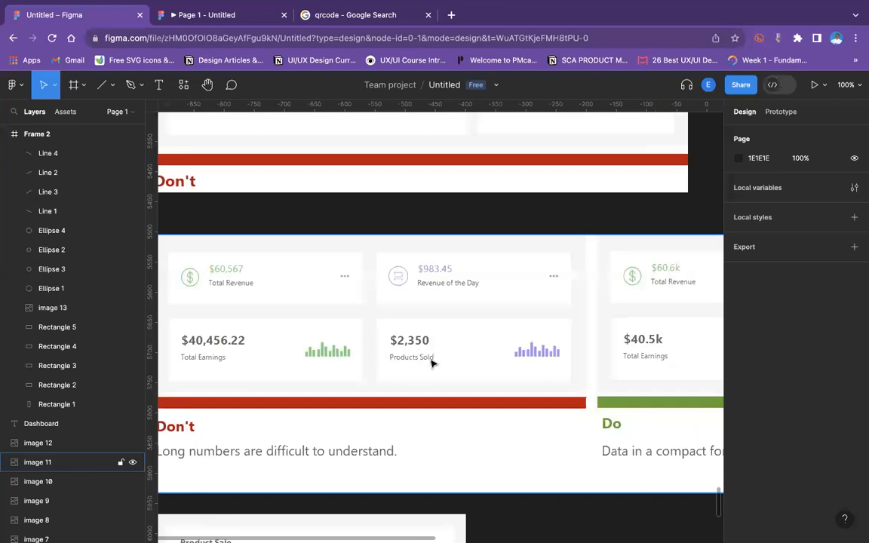
{"action": "scroll", "coordinate": [441, 368], "scroll_direction": "right", "scroll_amount": 4}
{"action": "scroll", "coordinate": [440, 368], "scroll_direction": "up", "scroll_amount": 1}
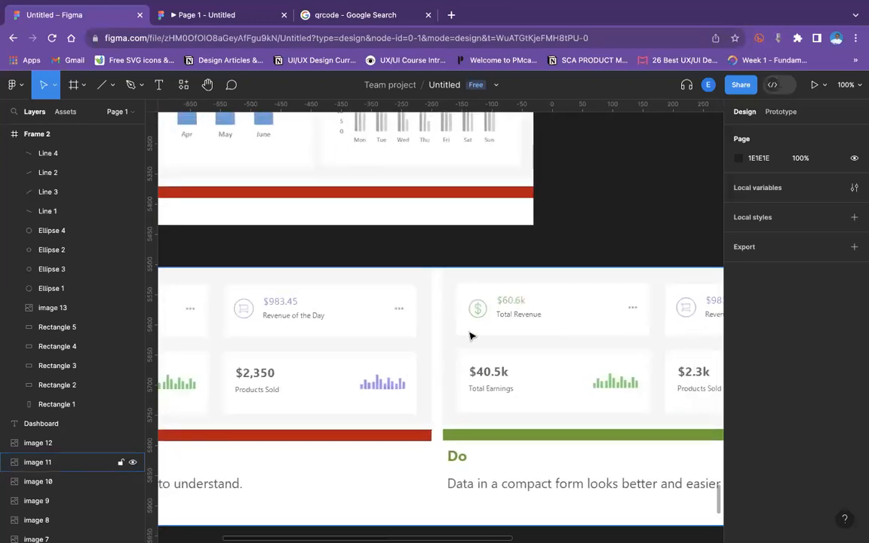
{"action": "scroll", "coordinate": [520, 334], "scroll_direction": "down", "scroll_amount": 1}
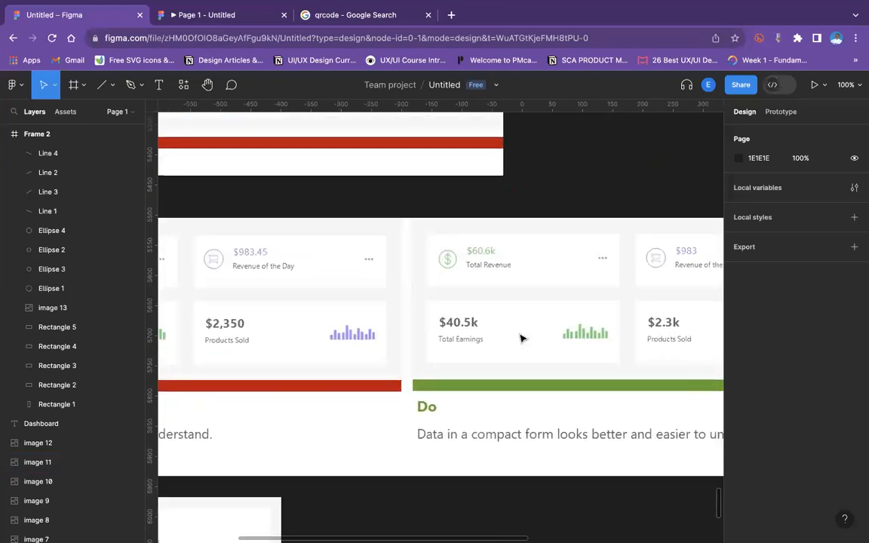
{"action": "scroll", "coordinate": [521, 335], "scroll_direction": "down", "scroll_amount": 3}
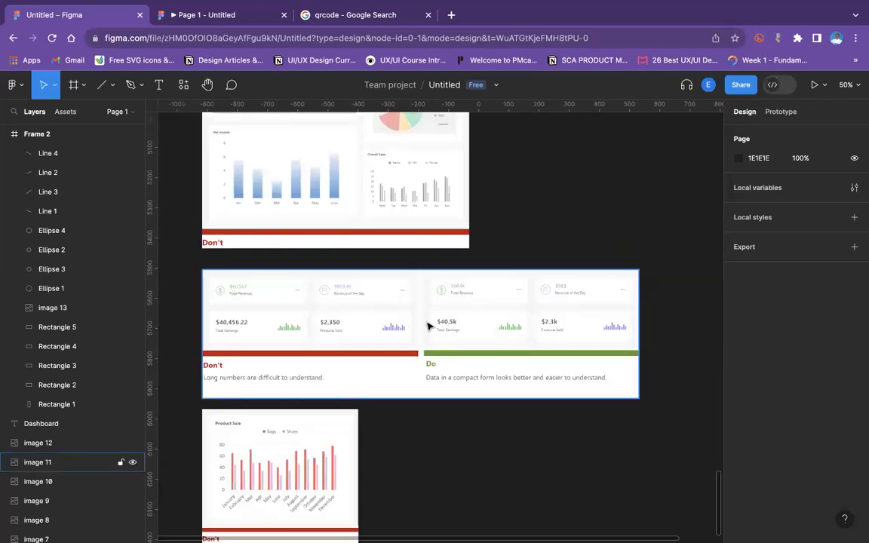
{"action": "scroll", "coordinate": [428, 326], "scroll_direction": "left", "scroll_amount": 3}
{"action": "scroll", "coordinate": [429, 326], "scroll_direction": "up", "scroll_amount": 1}
{"action": "scroll", "coordinate": [426, 326], "scroll_direction": "up", "scroll_amount": 3}
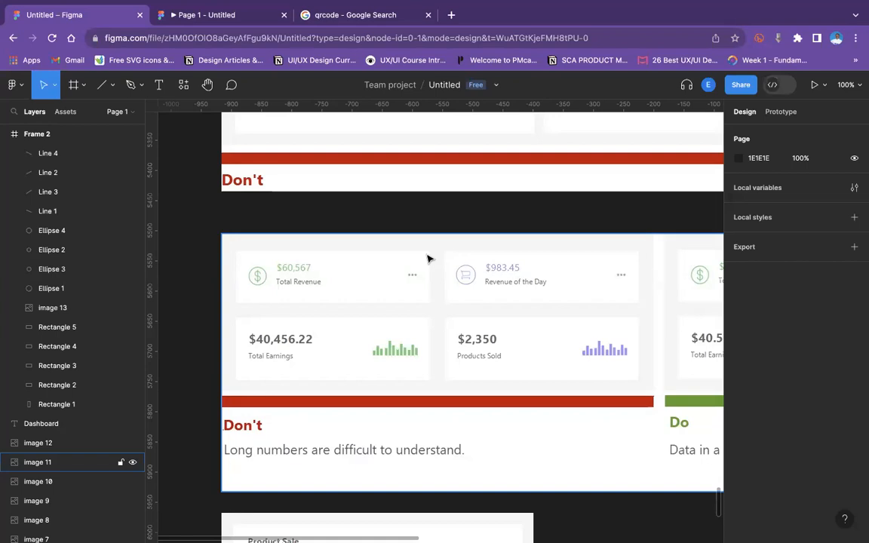
Scroll up through the dashboard layout comparison images to review them.
{"action": "scroll", "coordinate": [427, 259], "scroll_direction": "down", "scroll_amount": 5}
{"action": "scroll", "coordinate": [427, 259], "scroll_direction": "up", "scroll_amount": 3}
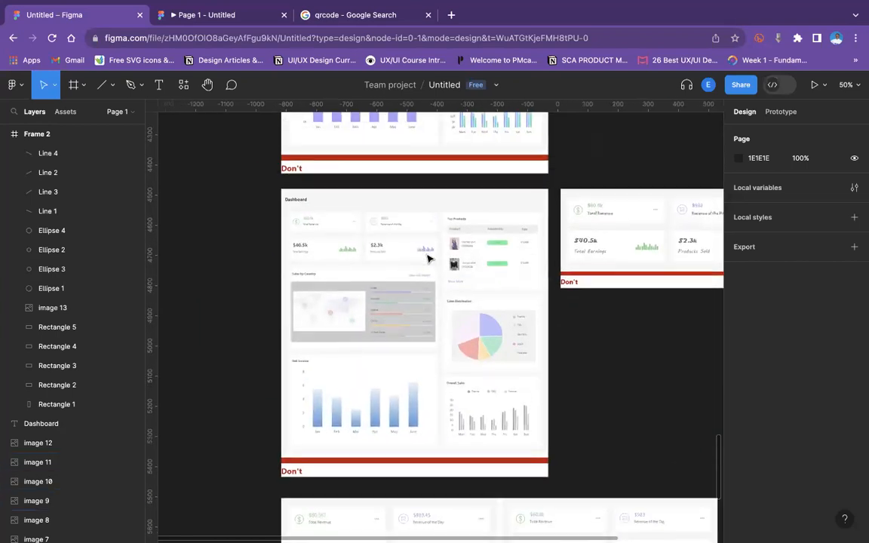
{"action": "scroll", "coordinate": [427, 259], "scroll_direction": "up", "scroll_amount": 10}
{"action": "scroll", "coordinate": [427, 258], "scroll_direction": "right", "scroll_amount": 4}
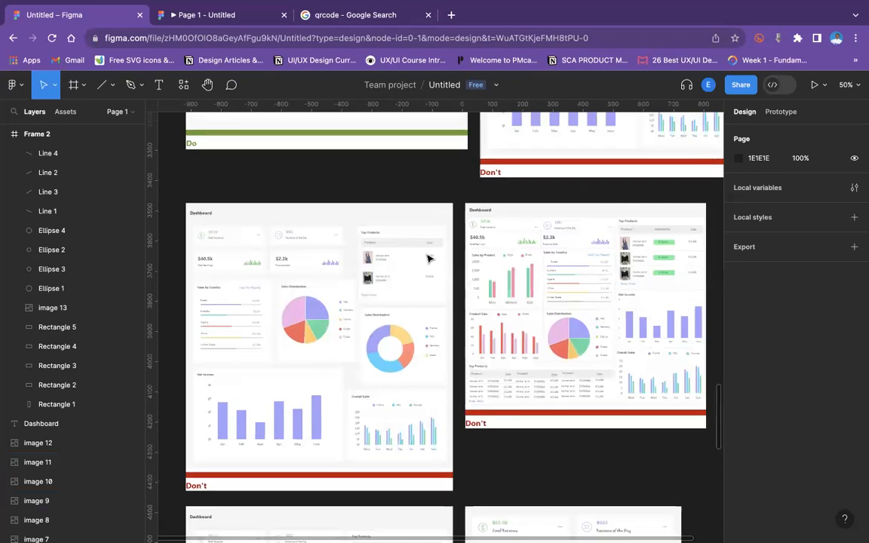
{"action": "scroll", "coordinate": [427, 259], "scroll_direction": "right", "scroll_amount": 3}
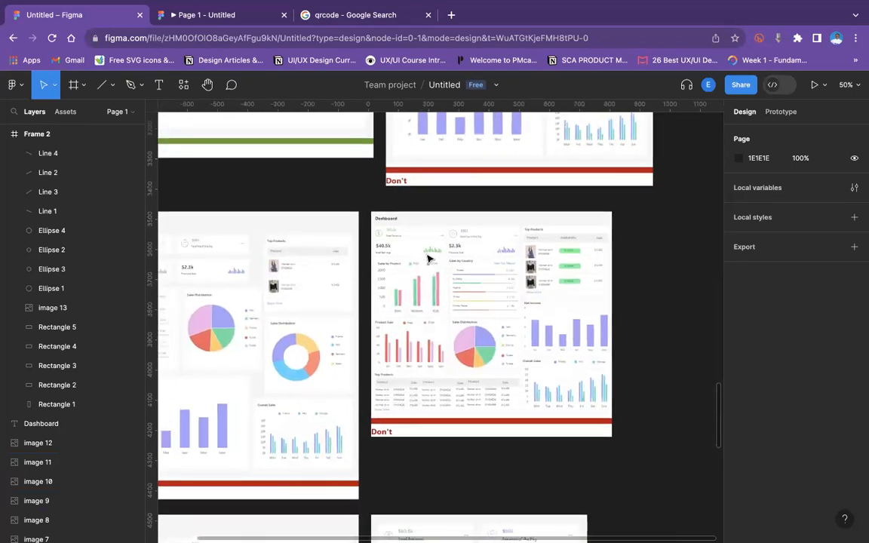
{"action": "scroll", "coordinate": [427, 259], "scroll_direction": "left", "scroll_amount": 2}
{"action": "scroll", "coordinate": [427, 259], "scroll_direction": "down", "scroll_amount": 1}
{"action": "scroll", "coordinate": [427, 259], "scroll_direction": "left", "scroll_amount": 5}
{"action": "scroll", "coordinate": [426, 259], "scroll_direction": "up", "scroll_amount": 1}
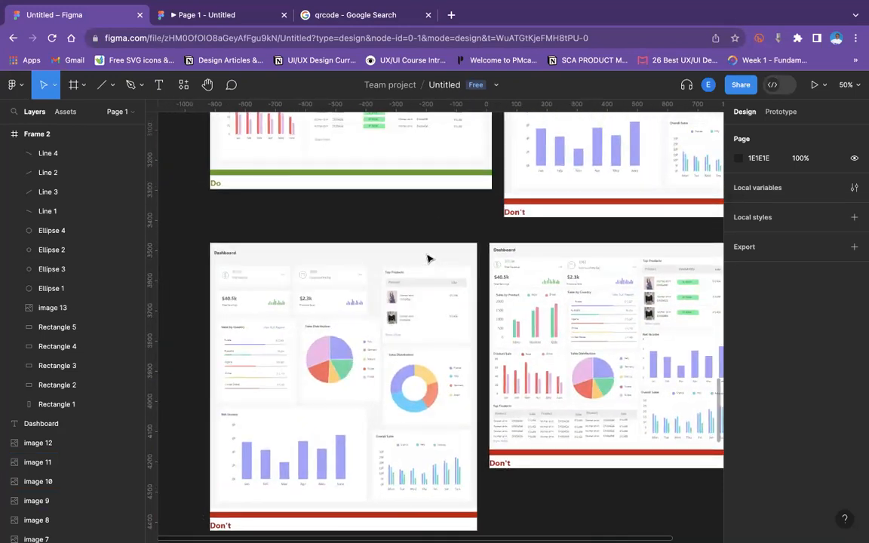
{"action": "scroll", "coordinate": [427, 258], "scroll_direction": "up", "scroll_amount": 10}
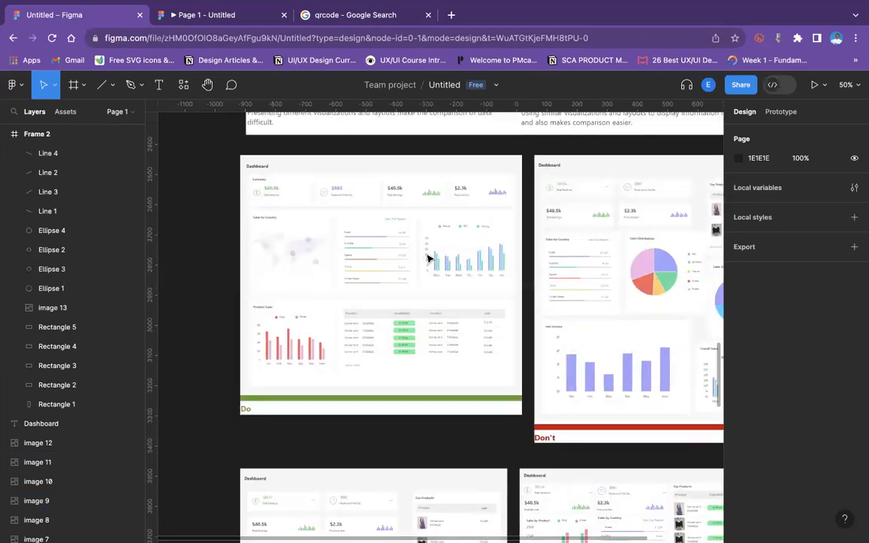
{"action": "scroll", "coordinate": [427, 258], "scroll_direction": "right", "scroll_amount": 2}
{"action": "scroll", "coordinate": [427, 258], "scroll_direction": "down", "scroll_amount": 1}
{"action": "scroll", "coordinate": [427, 259], "scroll_direction": "left", "scroll_amount": 1}
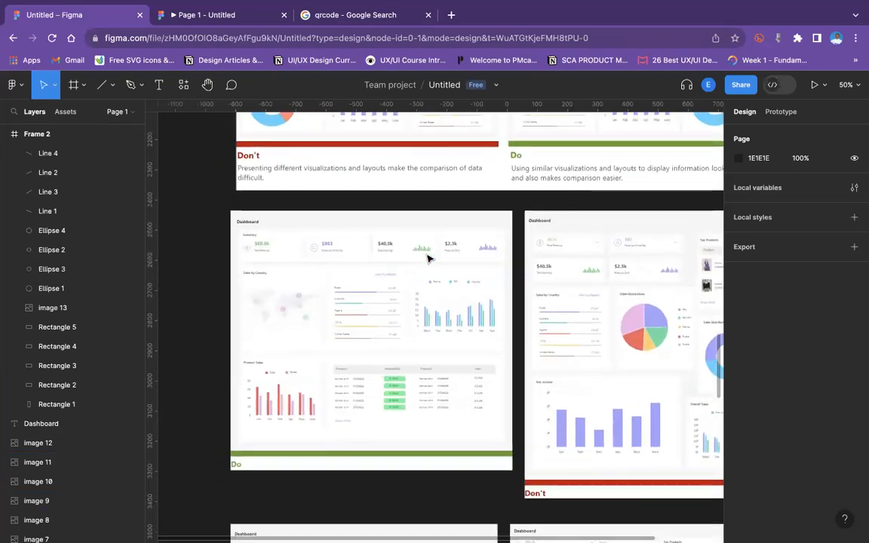
Examine the dashboard layout Don't/Do comparison images at 50% and 100% zoom.
{"action": "key", "text": "super+="}
{"action": "scroll", "coordinate": [427, 259], "scroll_direction": "up", "scroll_amount": 5}
{"action": "scroll", "coordinate": [427, 258], "scroll_direction": "left", "scroll_amount": 3}
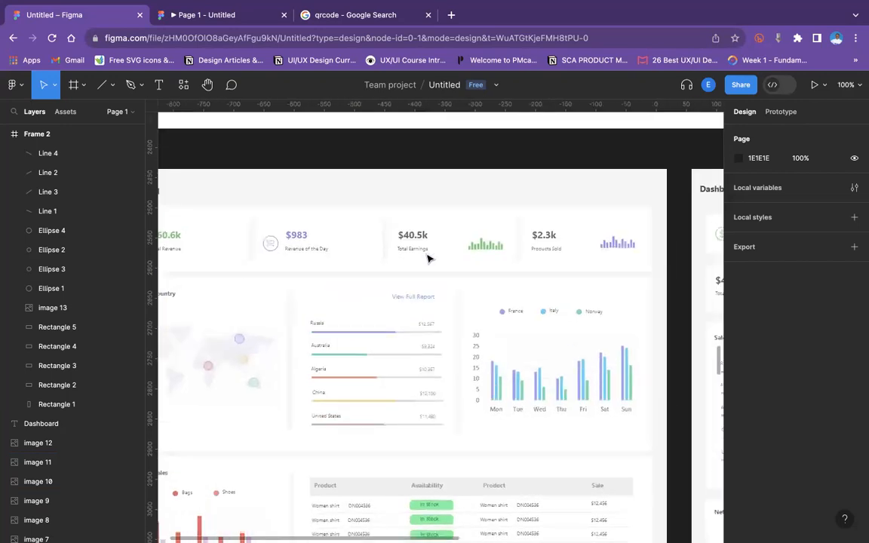
{"action": "key", "text": "super+-"}
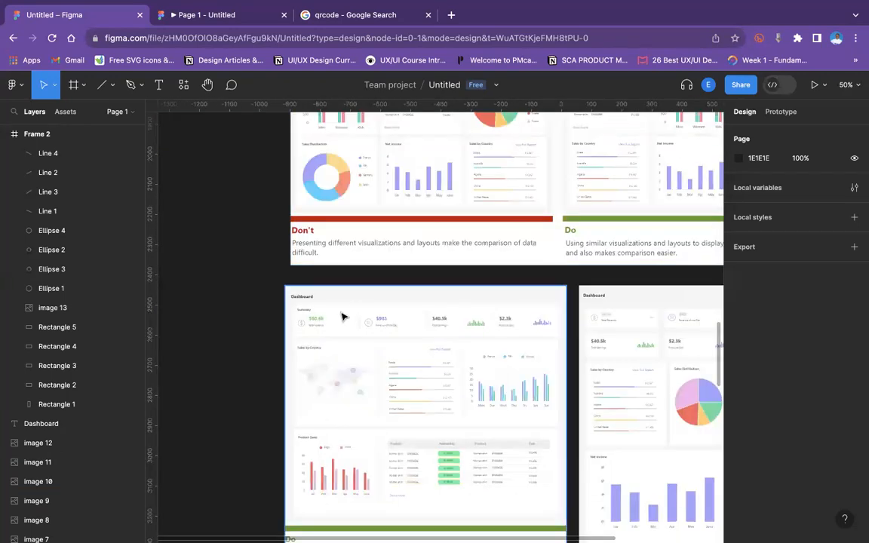
{"action": "key", "text": "super+="}
{"action": "scroll", "coordinate": [341, 316], "scroll_direction": "down", "scroll_amount": 1}
{"action": "scroll", "coordinate": [342, 315], "scroll_direction": "left", "scroll_amount": 2}
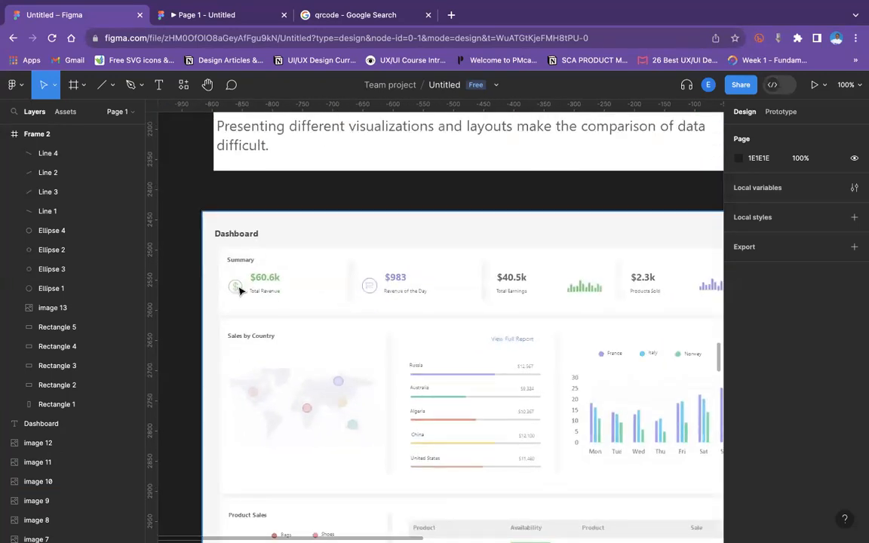
{"action": "scroll", "coordinate": [320, 278], "scroll_direction": "right", "scroll_amount": 6}
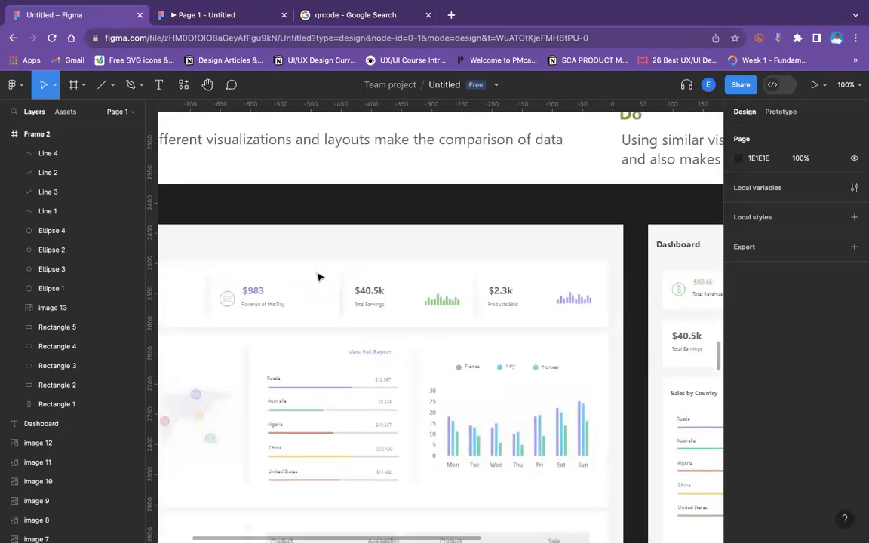
{"action": "scroll", "coordinate": [405, 322], "scroll_direction": "left", "scroll_amount": 3}
{"action": "scroll", "coordinate": [405, 322], "scroll_direction": "down", "scroll_amount": 1}
{"action": "scroll", "coordinate": [405, 322], "scroll_direction": "left", "scroll_amount": 3}
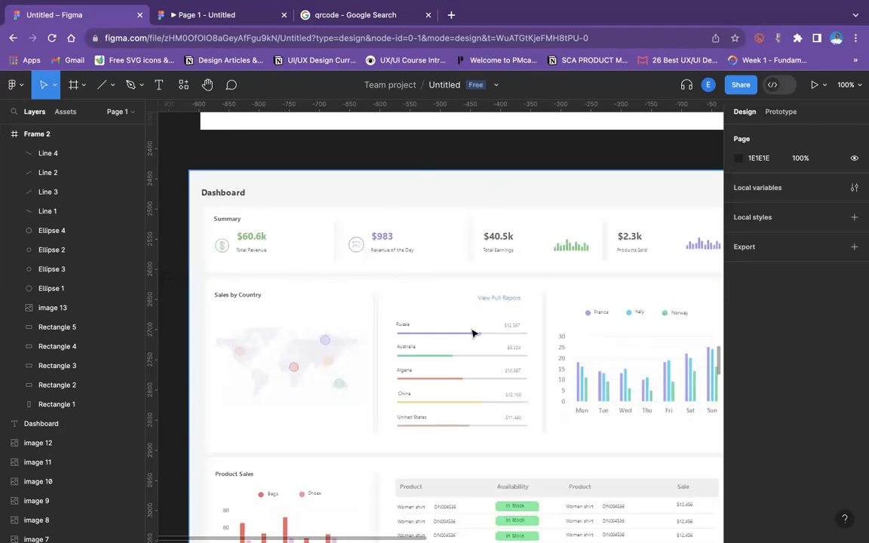
{"action": "scroll", "coordinate": [472, 332], "scroll_direction": "down", "scroll_amount": 2}
{"action": "scroll", "coordinate": [472, 332], "scroll_direction": "right", "scroll_amount": 1}
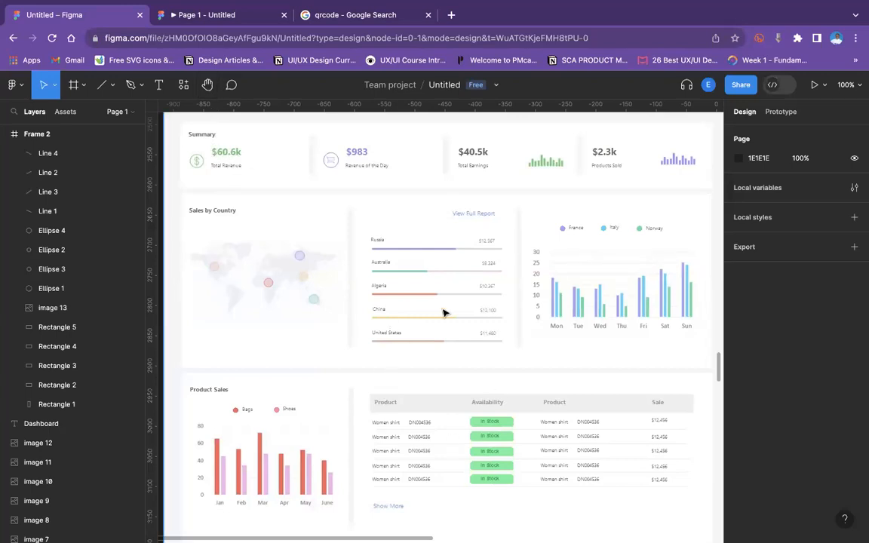
{"action": "key", "text": "minus"}
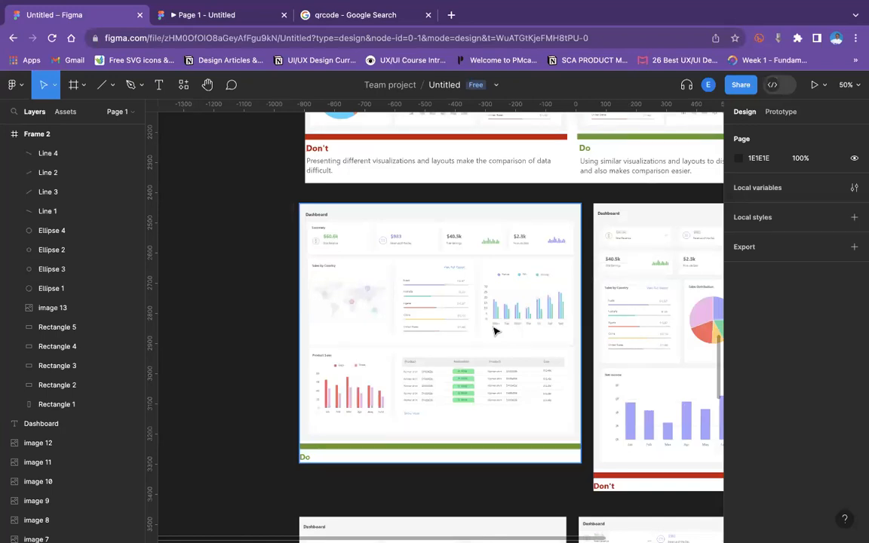
{"action": "key", "text": "plus"}
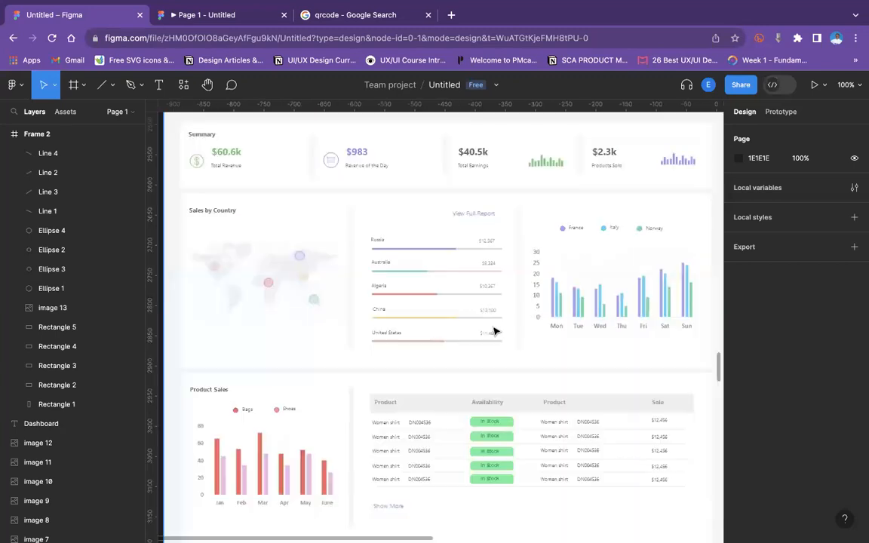
{"action": "scroll", "coordinate": [495, 332], "scroll_direction": "left", "scroll_amount": 2}
{"action": "scroll", "coordinate": [495, 331], "scroll_direction": "up", "scroll_amount": 1}
{"action": "scroll", "coordinate": [496, 332], "scroll_direction": "right", "scroll_amount": 1}
{"action": "scroll", "coordinate": [496, 331], "scroll_direction": "right", "scroll_amount": 1}
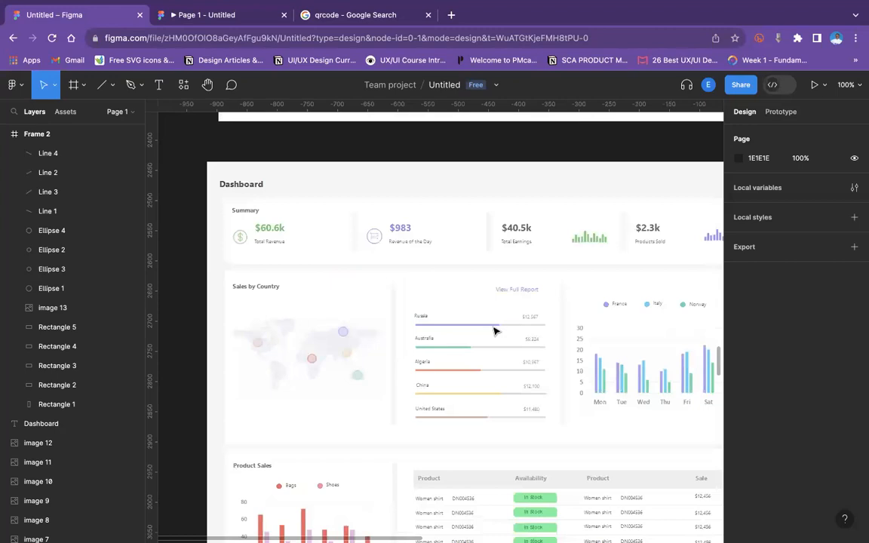
{"action": "key", "text": "minus"}
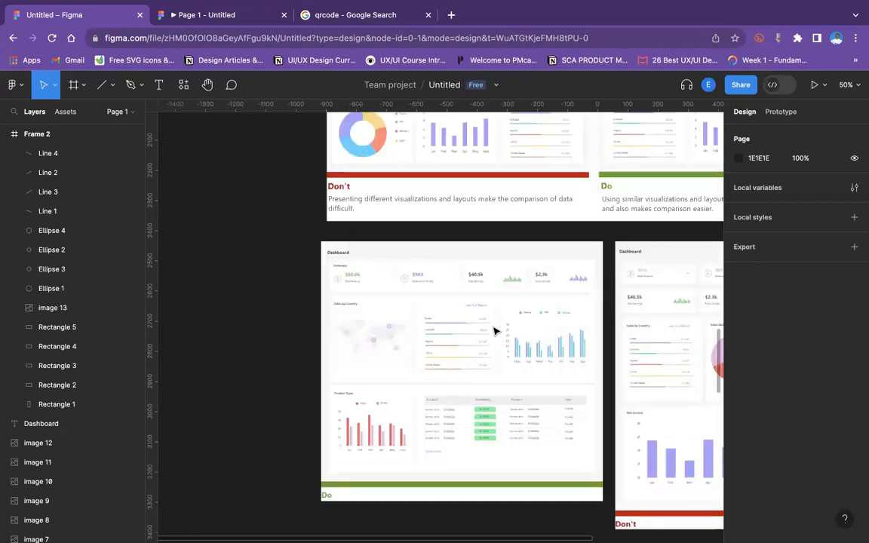
{"action": "key", "text": "plus"}
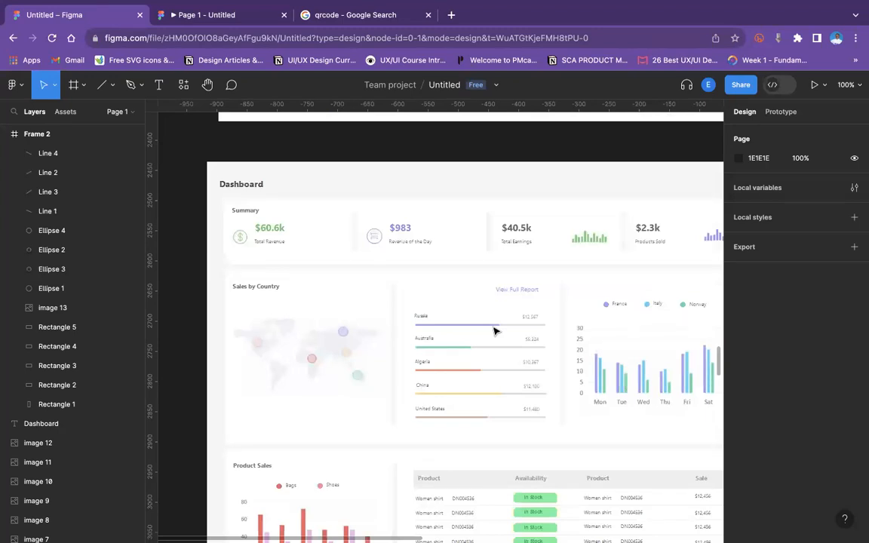
{"action": "key", "text": "minus"}
{"action": "scroll", "coordinate": [495, 330], "scroll_direction": "down", "scroll_amount": 5}
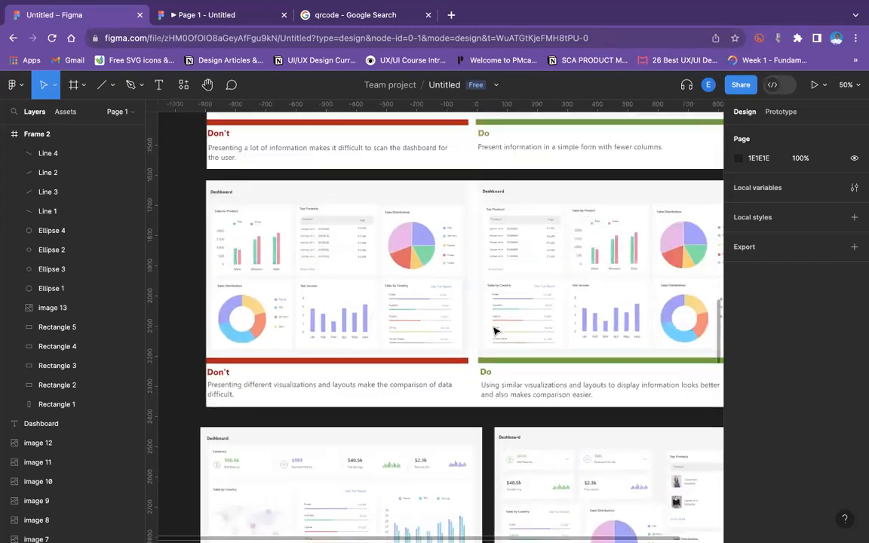
Review the visualization consistency Don't/Do comparison image and the area to its left.
{"action": "scroll", "coordinate": [495, 331], "scroll_direction": "up", "scroll_amount": 2}
{"action": "scroll", "coordinate": [495, 330], "scroll_direction": "right", "scroll_amount": 2}
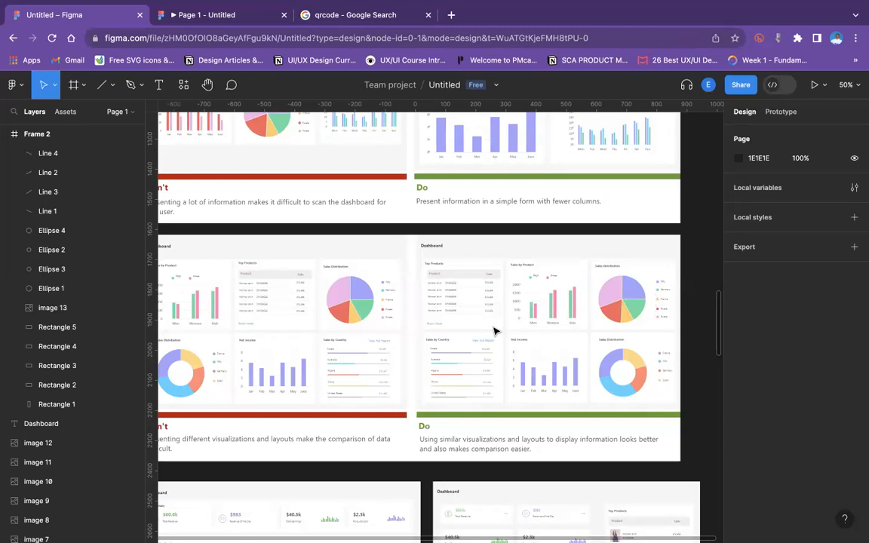
{"action": "scroll", "coordinate": [494, 331], "scroll_direction": "left", "scroll_amount": 3}
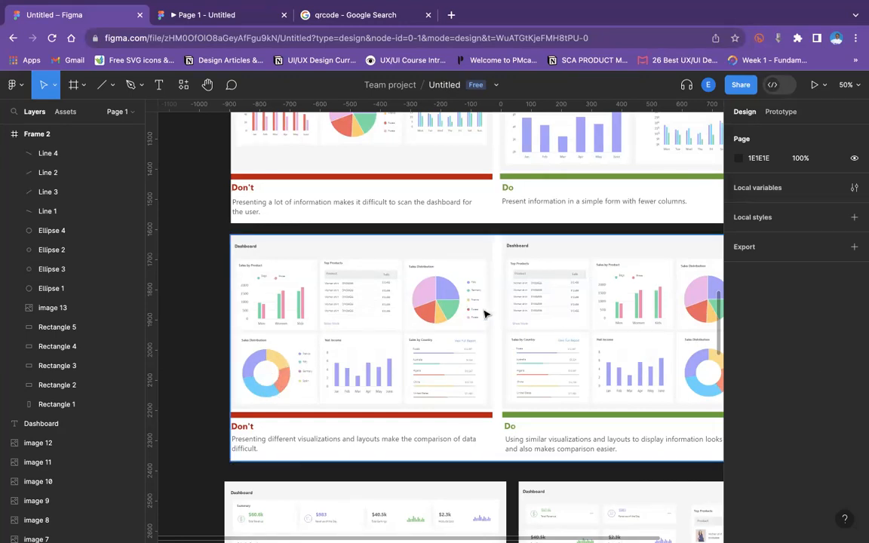
{"action": "scroll", "coordinate": [483, 310], "scroll_direction": "up", "scroll_amount": 3}
{"action": "scroll", "coordinate": [474, 322], "scroll_direction": "up", "scroll_amount": 2}
{"action": "scroll", "coordinate": [475, 317], "scroll_direction": "down", "scroll_amount": 5}
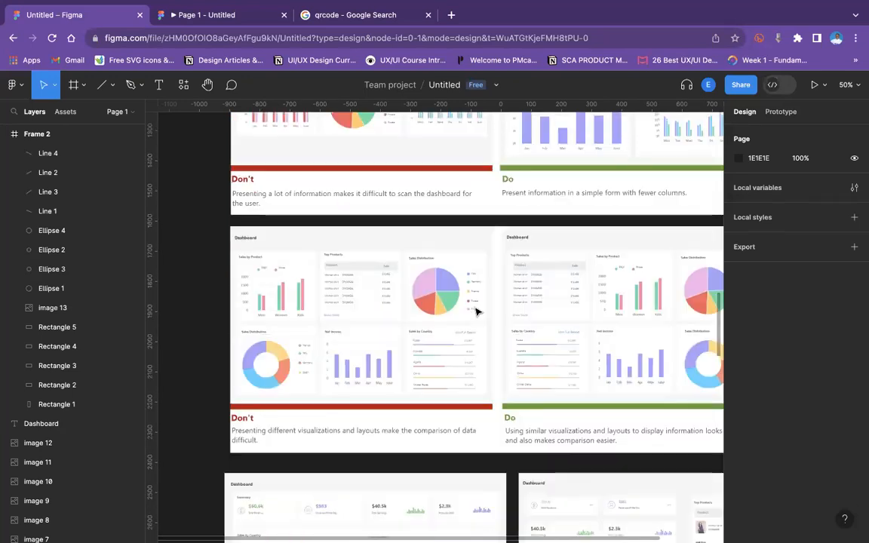
{"action": "scroll", "coordinate": [476, 311], "scroll_direction": "left", "scroll_amount": 3}
{"action": "scroll", "coordinate": [476, 311], "scroll_direction": "down", "scroll_amount": 1}
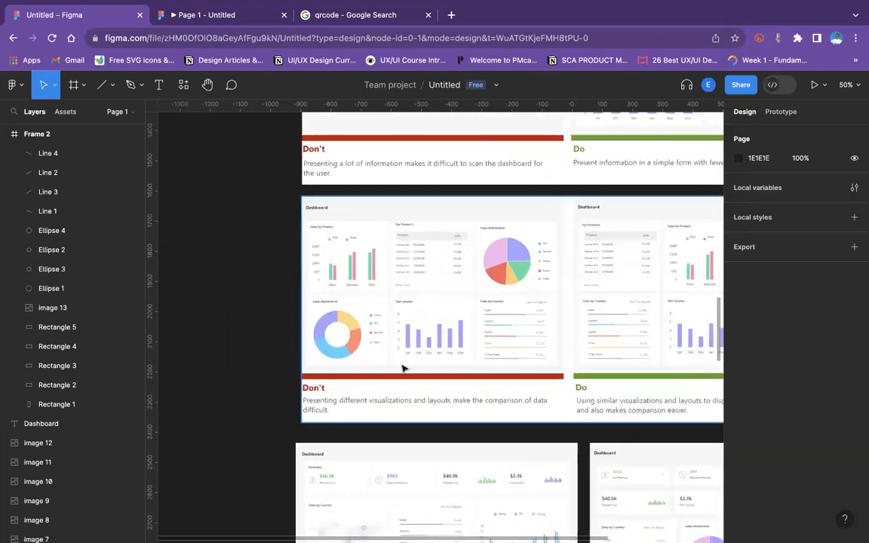
{"action": "scroll", "coordinate": [379, 382], "scroll_direction": "left", "scroll_amount": 3}
{"action": "scroll", "coordinate": [379, 382], "scroll_direction": "down", "scroll_amount": 1}
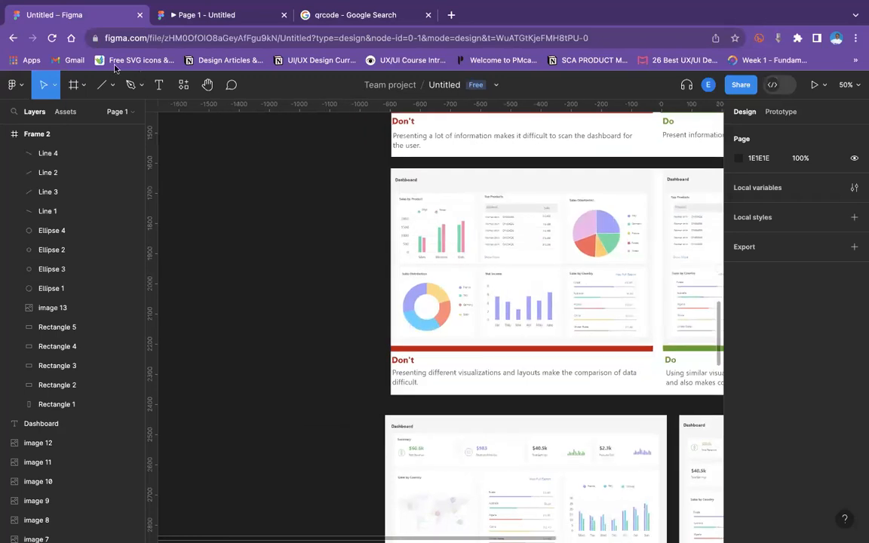
Draw a circle about 288 × 288 on the empty canvas left of the dashboard images.
{"action": "left_click", "coordinate": [109, 85]}
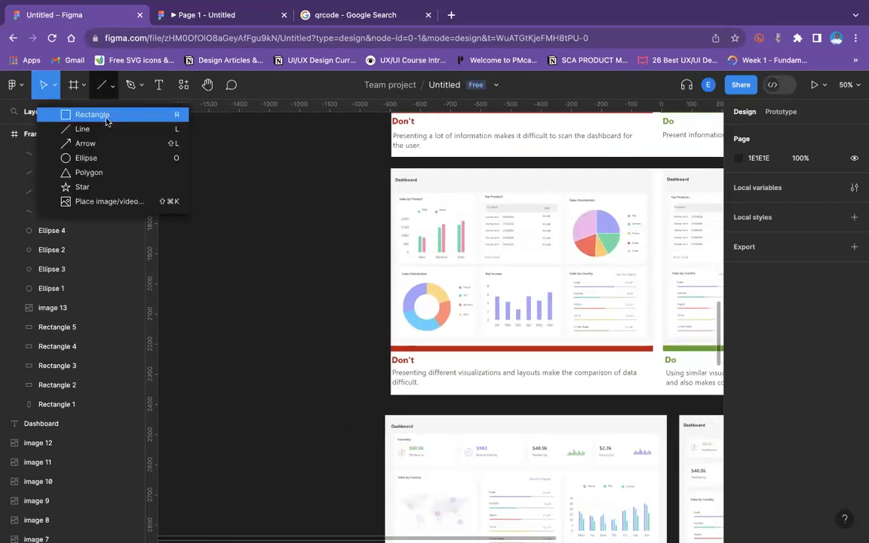
{"action": "left_click", "coordinate": [99, 158]}
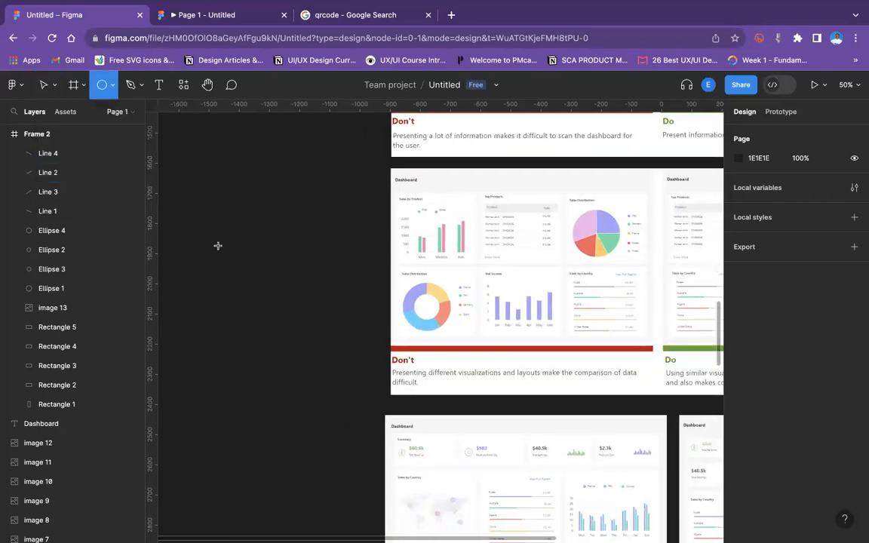
{"action": "left_click_drag", "start_coordinate": [218, 246], "coordinate": [304, 332]}
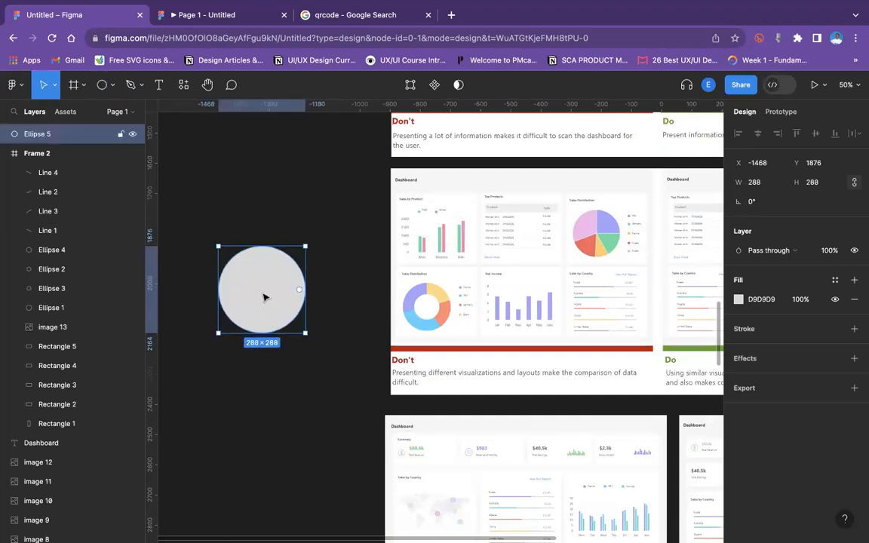
Duplicate the circle and shrink the copy to about 186 × 186 inside the original.
{"action": "key", "text": "super+d"}
{"action": "left_click_drag", "start_coordinate": [253, 299], "coordinate": [256, 299]}
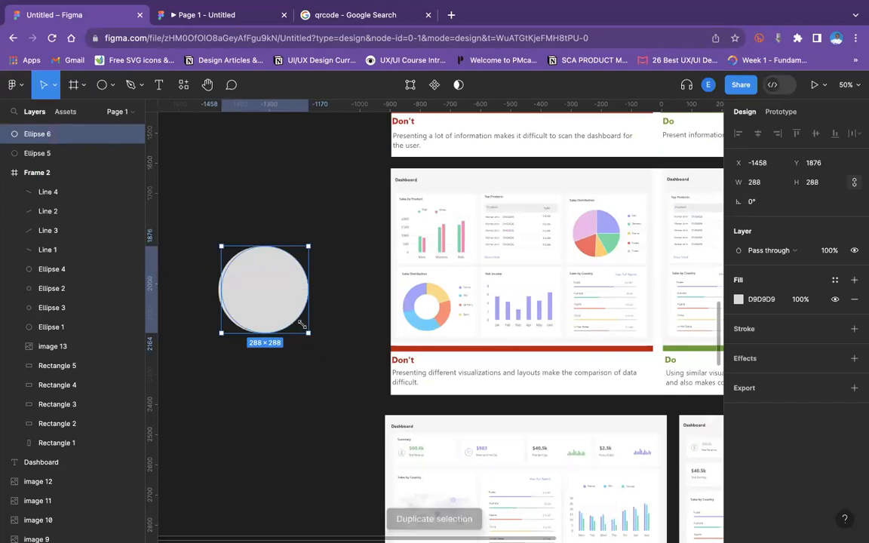
{"action": "left_click_drag", "start_coordinate": [308, 333], "coordinate": [280, 307]}
{"action": "left_click_drag", "start_coordinate": [248, 271], "coordinate": [258, 297]}
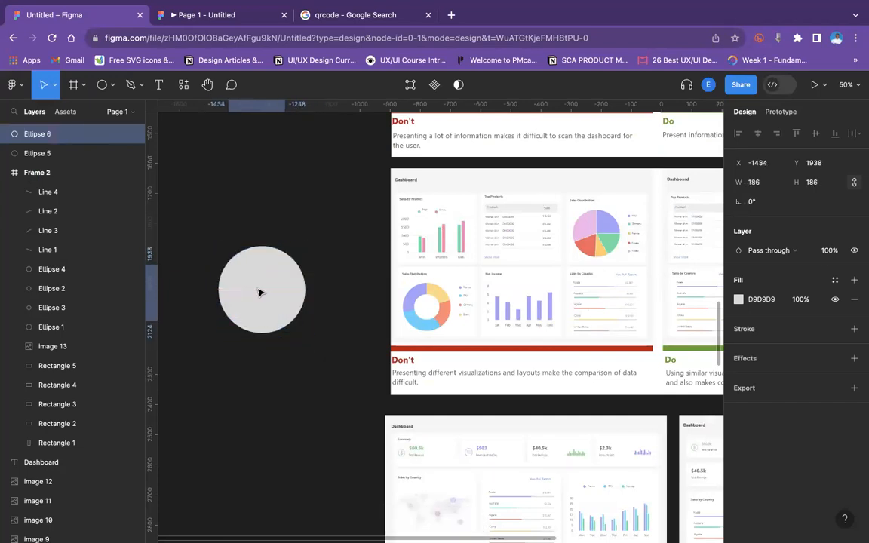
Set the outer circle's fill to white FFFFFF from the document colors.
{"action": "left_click", "coordinate": [277, 255]}
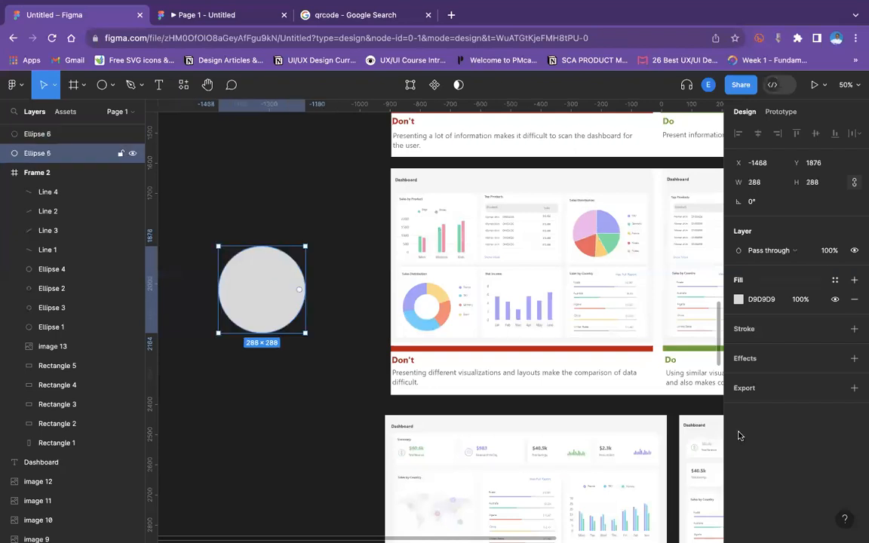
{"action": "left_click", "coordinate": [739, 299]}
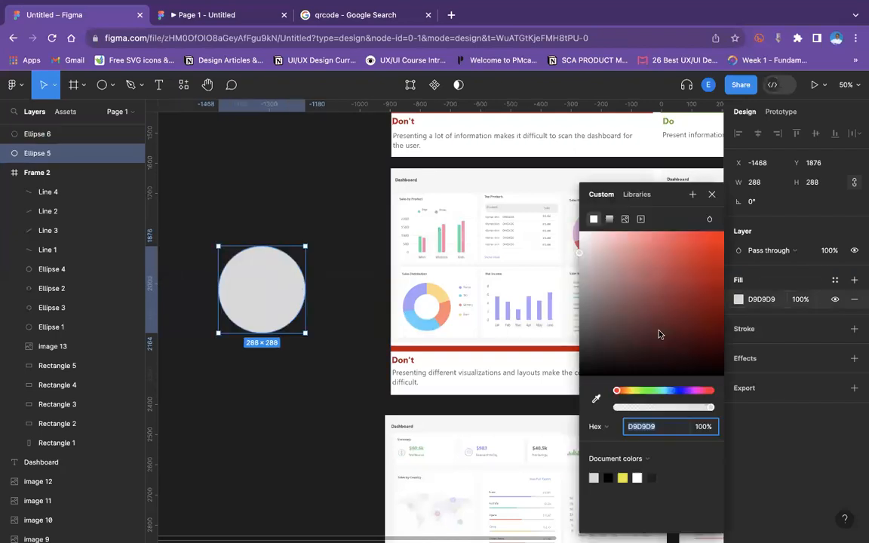
{"action": "left_click", "coordinate": [639, 475]}
Resize the inner circle to about 234 × 234 and center it within the outer circle.
{"action": "left_click", "coordinate": [277, 295]}
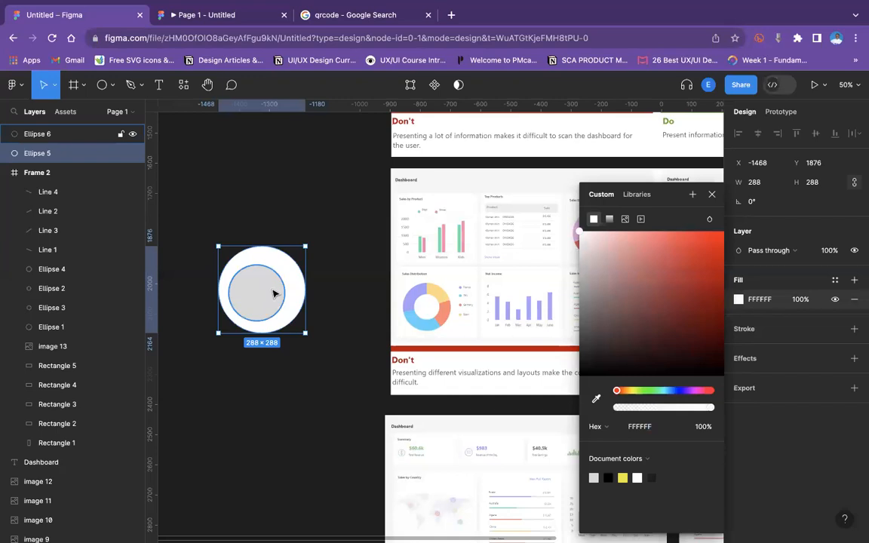
{"action": "left_click_drag", "start_coordinate": [284, 265], "coordinate": [295, 255]}
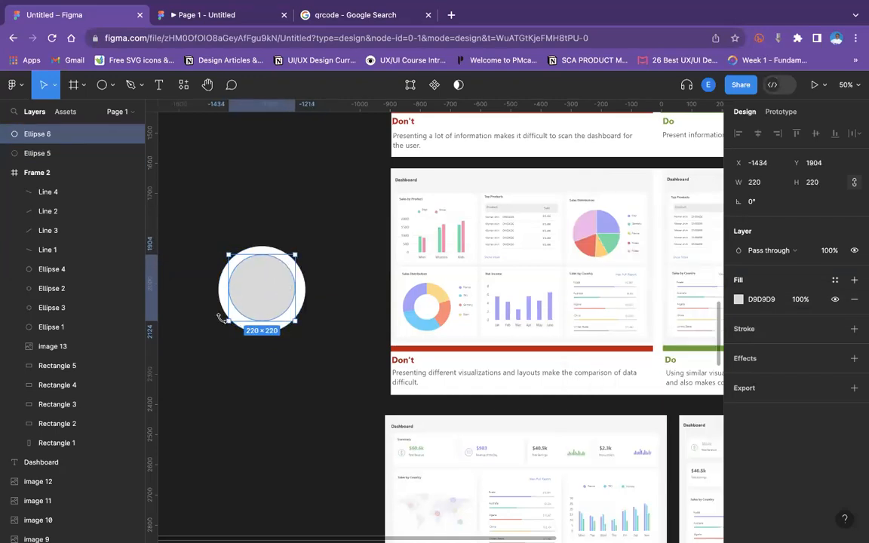
{"action": "left_click_drag", "start_coordinate": [221, 318], "coordinate": [223, 325]}
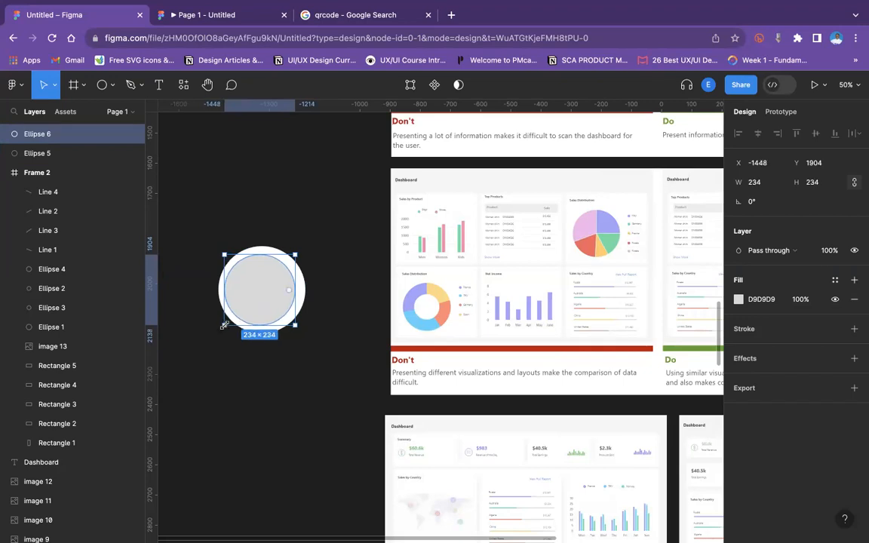
{"action": "left_click_drag", "start_coordinate": [271, 293], "coordinate": [274, 293]}
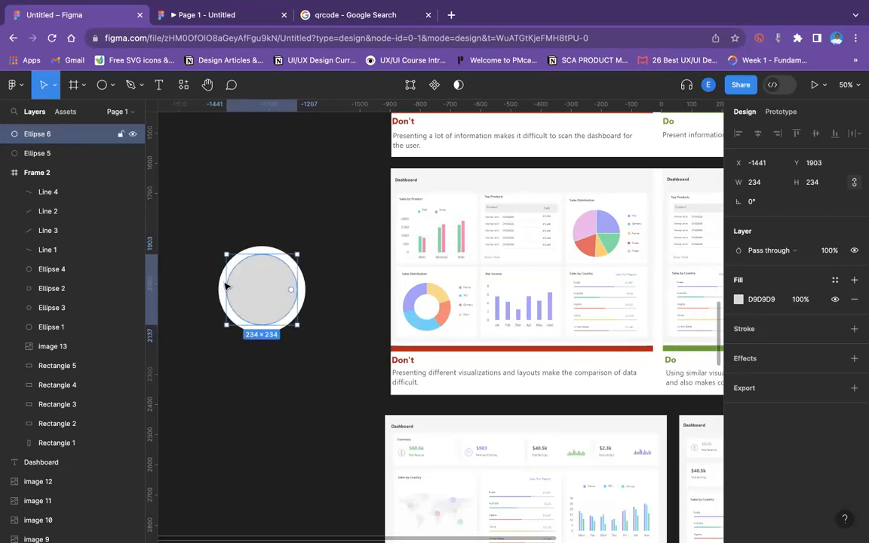
Fill the inner circle with the yellow document color.
{"action": "left_click", "coordinate": [738, 299]}
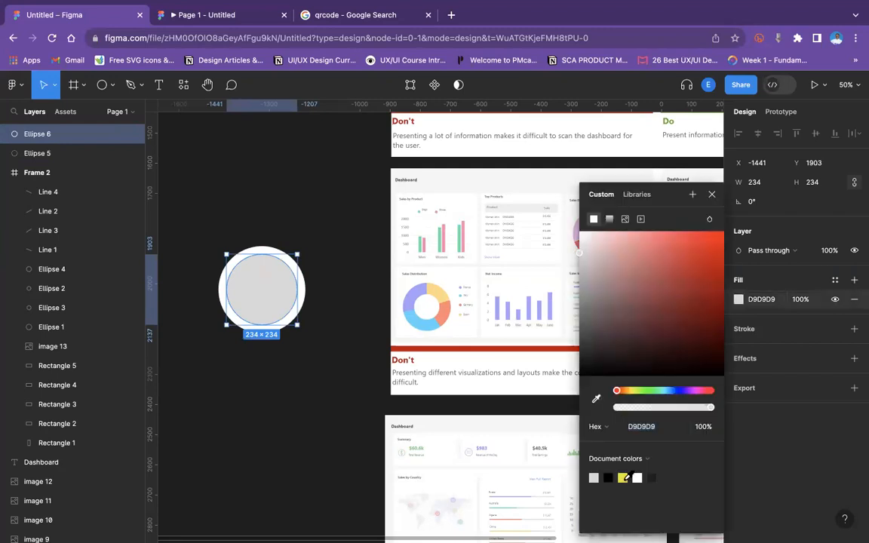
{"action": "left_click", "coordinate": [626, 478]}
{"action": "left_click", "coordinate": [297, 170]}
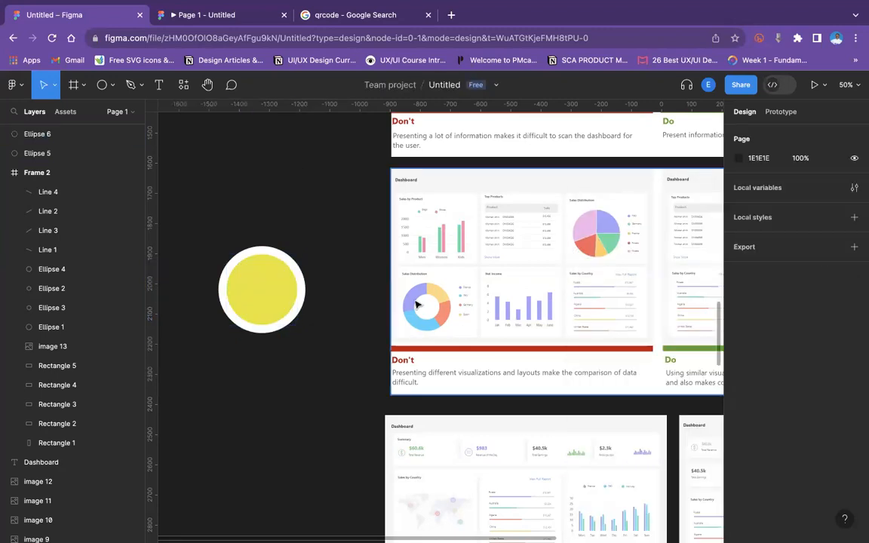
Nudge both circles upward and change the outer circle's fill to dark blue 060ECC.
{"action": "left_click_drag", "start_coordinate": [207, 210], "coordinate": [330, 384]}
{"action": "left_click_drag", "start_coordinate": [246, 285], "coordinate": [253, 254]}
{"action": "left_click", "coordinate": [299, 207]}
{"action": "left_click", "coordinate": [285, 221]}
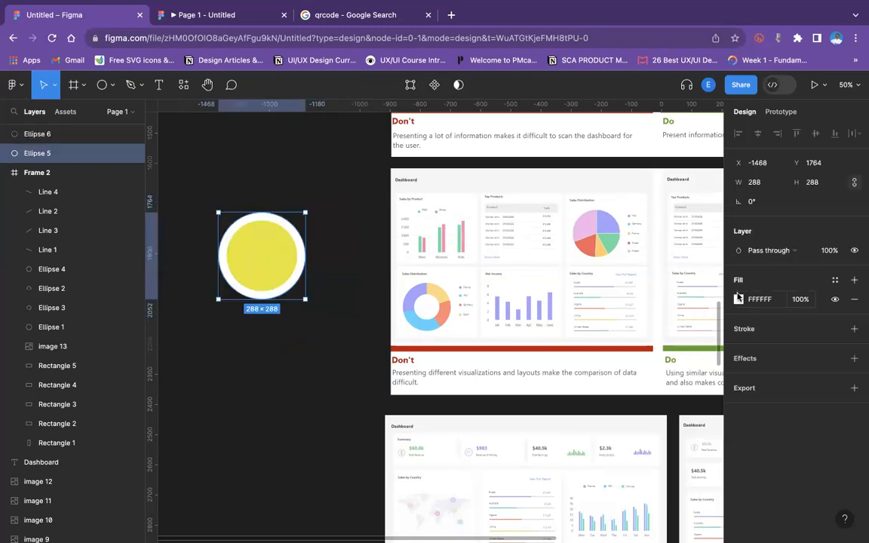
{"action": "left_click", "coordinate": [739, 299]}
{"action": "left_click", "coordinate": [678, 391]}
{"action": "left_click_drag", "start_coordinate": [689, 304], "coordinate": [720, 260]}
Select both circles and move them together to sit just left of the dashboard image.
{"action": "left_click_drag", "start_coordinate": [201, 171], "coordinate": [304, 329]}
{"action": "left_click_drag", "start_coordinate": [247, 224], "coordinate": [524, 278]}
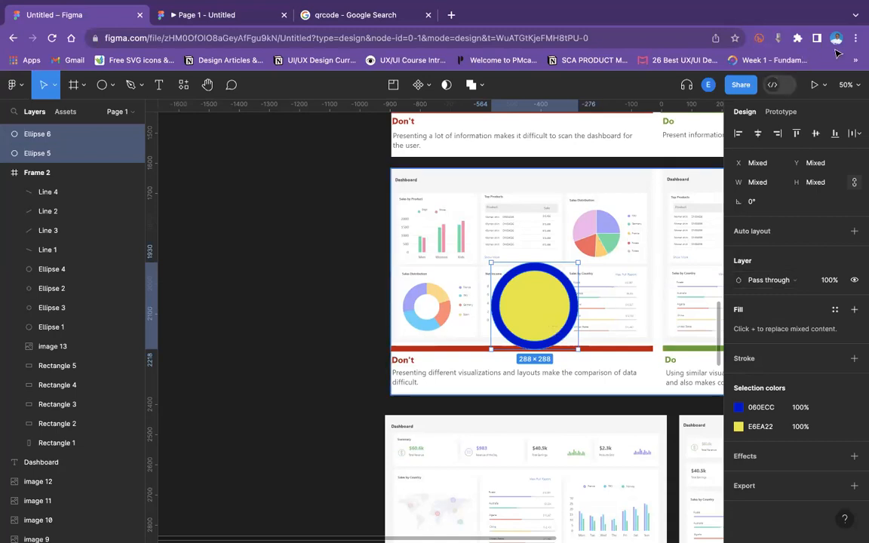
{"action": "left_click_drag", "start_coordinate": [500, 300], "coordinate": [325, 299]}
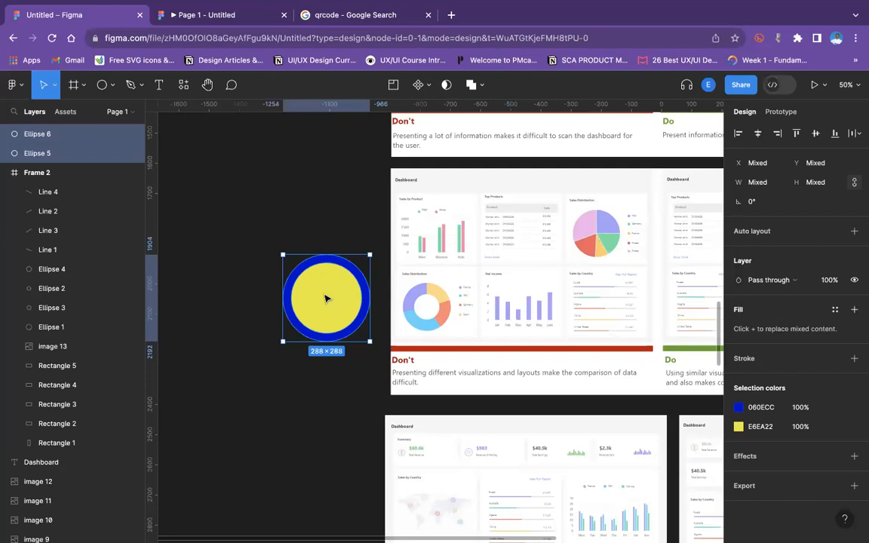
{"action": "scroll", "coordinate": [326, 299], "scroll_direction": "right", "scroll_amount": 6}
{"action": "scroll", "coordinate": [325, 298], "scroll_direction": "up", "scroll_amount": 2}
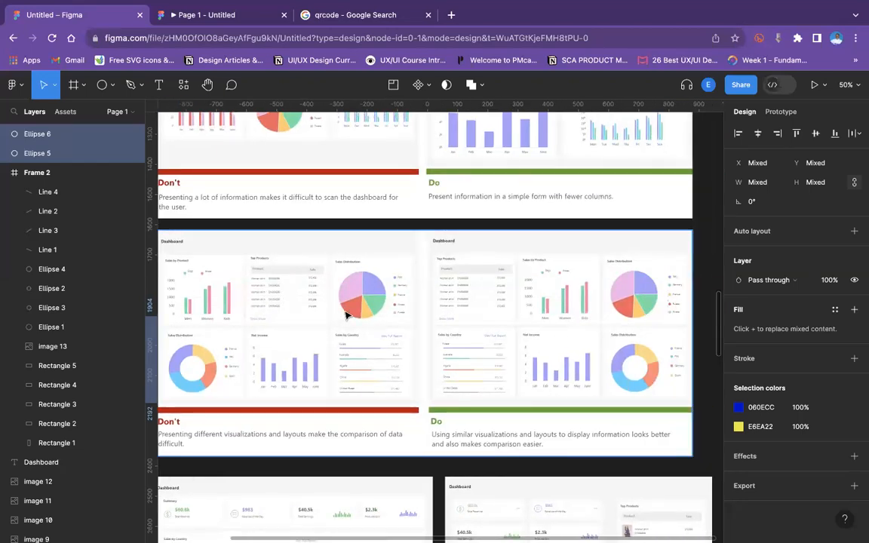
{"action": "scroll", "coordinate": [368, 304], "scroll_direction": "left", "scroll_amount": 2}
{"action": "scroll", "coordinate": [368, 305], "scroll_direction": "down", "scroll_amount": 1}
{"action": "scroll", "coordinate": [417, 277], "scroll_direction": "down", "scroll_amount": 1}
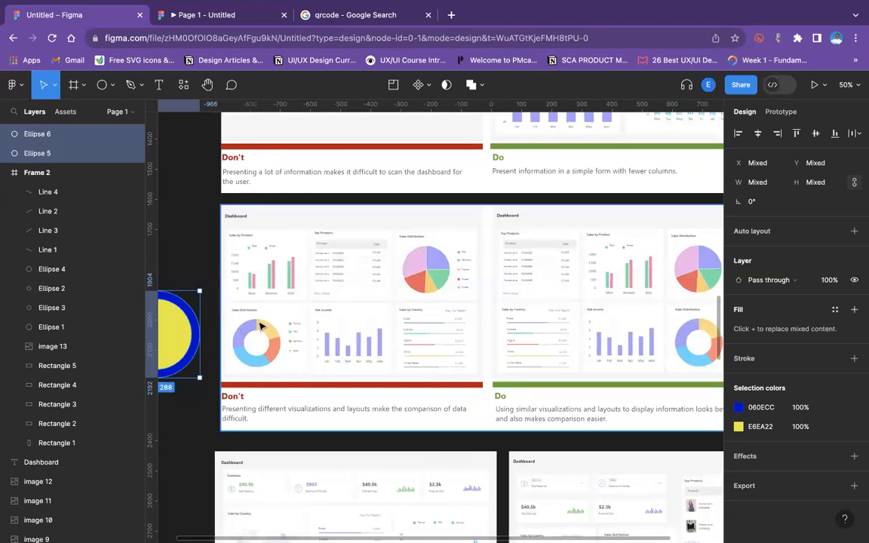
Separate the outer blue circle from the yellow inner circle, moving it above to the left of the dashboard image.
{"action": "scroll", "coordinate": [260, 326], "scroll_direction": "up", "scroll_amount": 3}
{"action": "scroll", "coordinate": [259, 326], "scroll_direction": "left", "scroll_amount": 1}
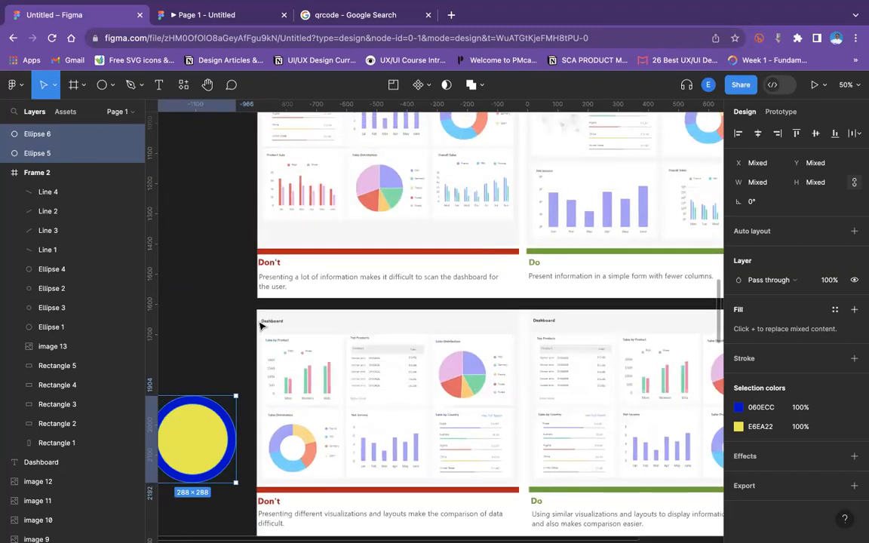
{"action": "key", "text": "shift+0"}
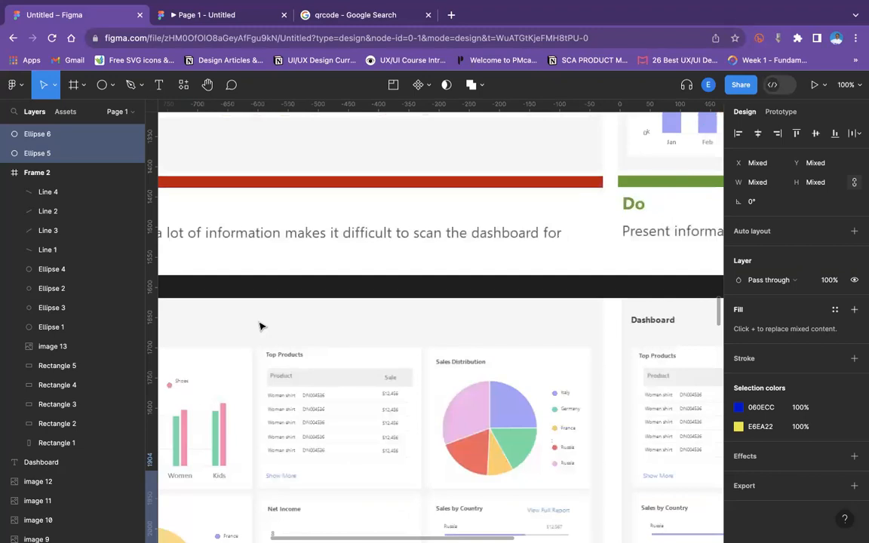
{"action": "key", "text": "minus"}
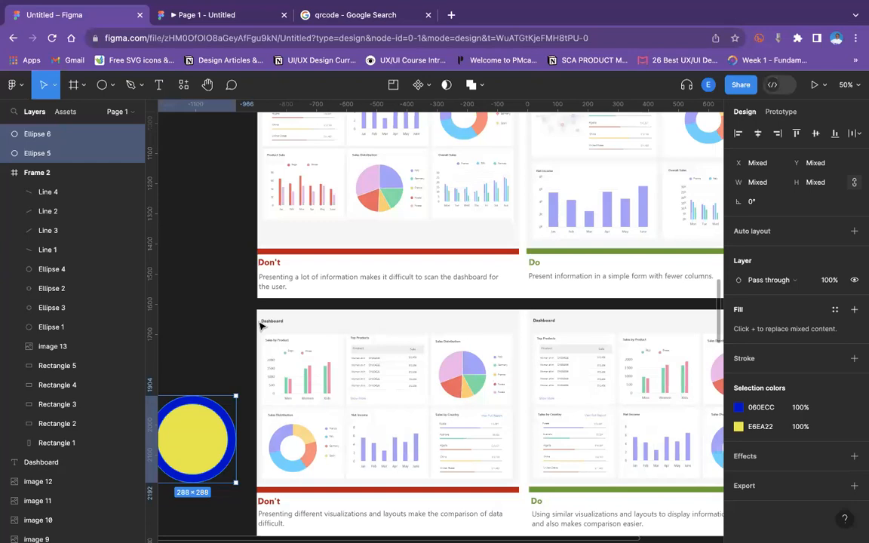
{"action": "scroll", "coordinate": [264, 443], "scroll_direction": "left", "scroll_amount": 5}
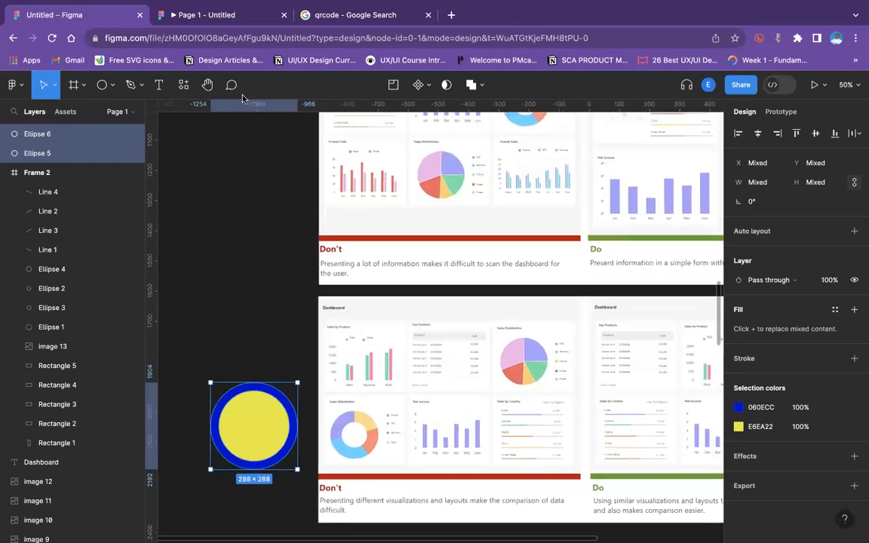
{"action": "left_click_drag", "start_coordinate": [263, 443], "coordinate": [233, 355]}
{"action": "left_click", "coordinate": [218, 239]}
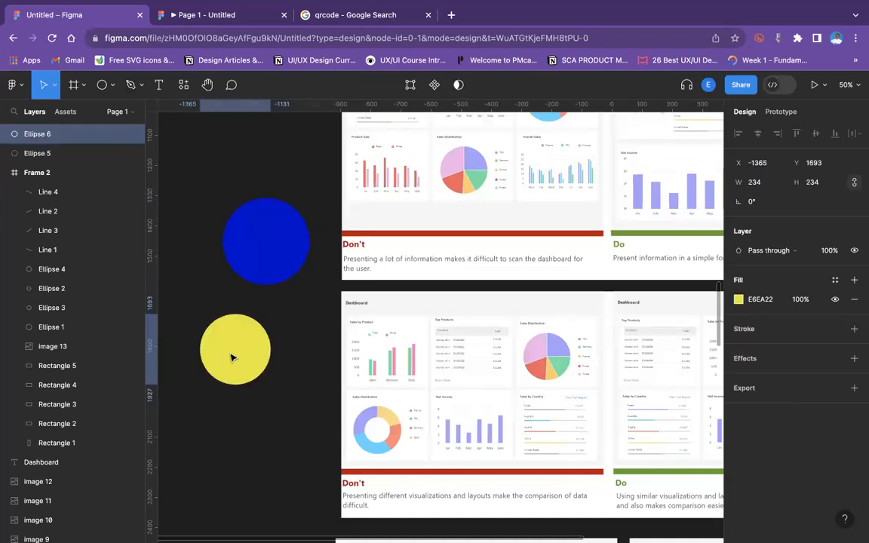
{"action": "left_click", "coordinate": [246, 241]}
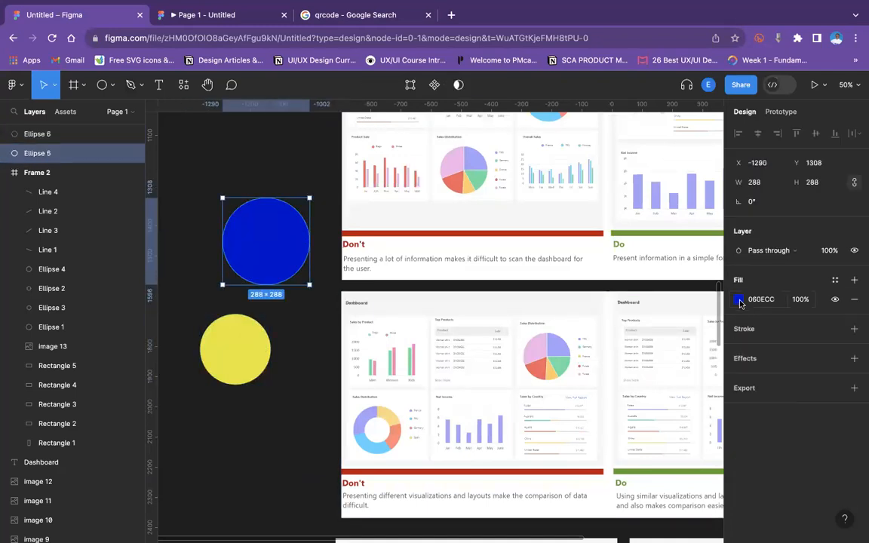
Recolor the smaller inner circle a lighter blue, around 232AD8, using the color picker.
{"action": "left_click", "coordinate": [230, 364]}
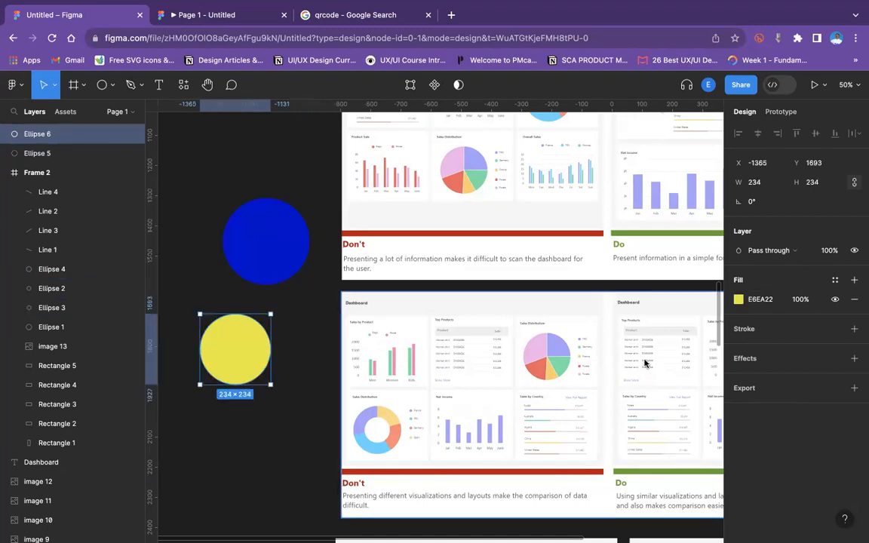
{"action": "left_click", "coordinate": [739, 298]}
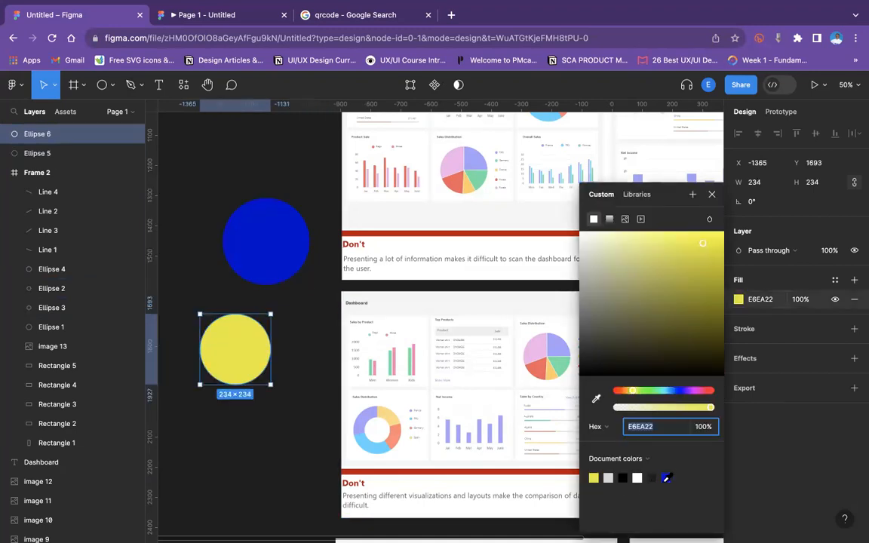
{"action": "left_click", "coordinate": [666, 477]}
{"action": "left_click", "coordinate": [633, 233]}
{"action": "left_click_drag", "start_coordinate": [633, 236], "coordinate": [699, 271]}
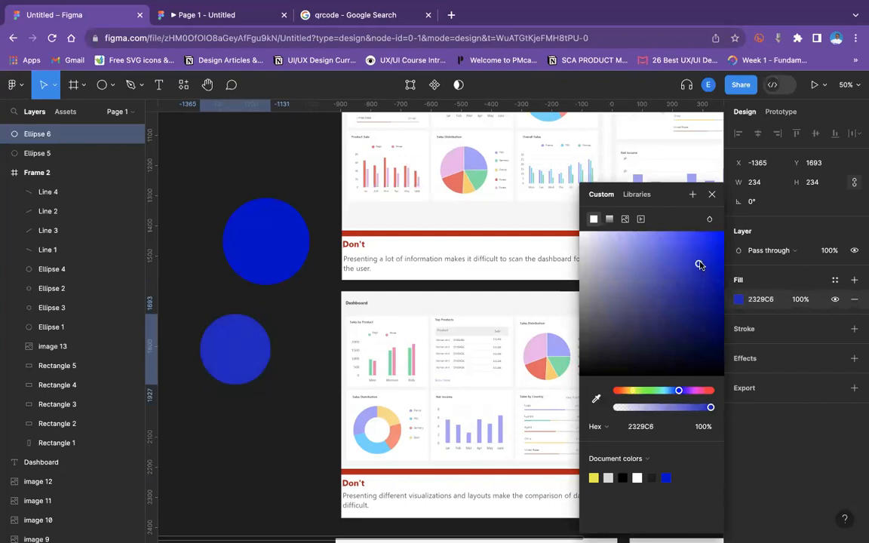
{"action": "left_click", "coordinate": [208, 212]}
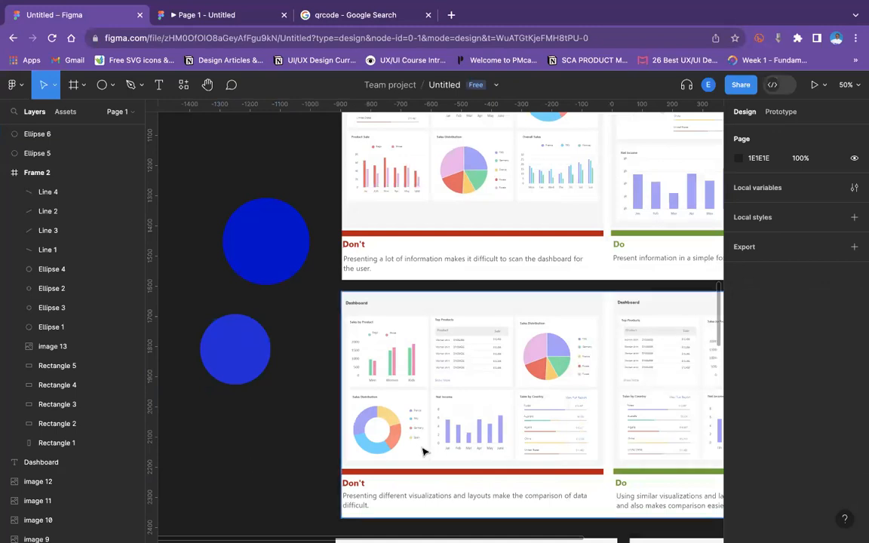
Browse the dashboard do's and don'ts comparison images across the canvas at different zoom levels.
{"action": "scroll", "coordinate": [438, 446], "scroll_direction": "down", "scroll_amount": 3}
{"action": "scroll", "coordinate": [301, 317], "scroll_direction": "up", "scroll_amount": 1}
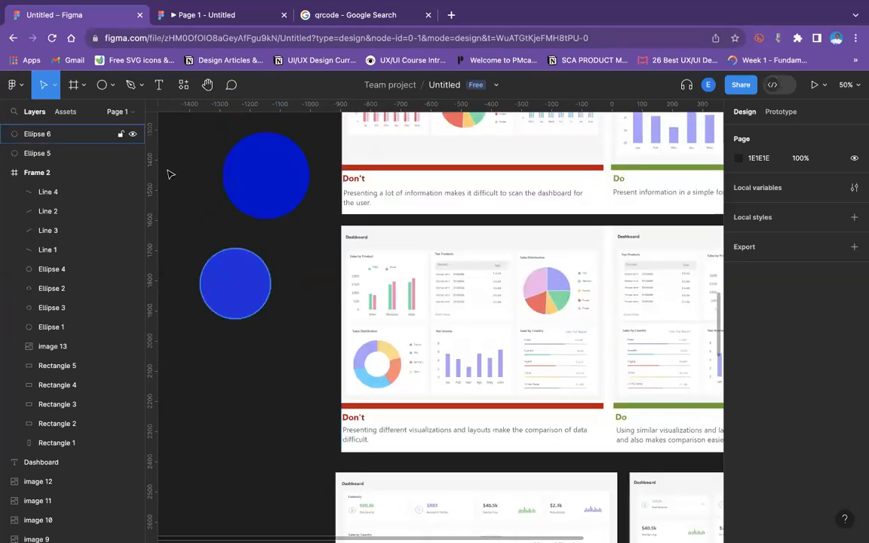
{"action": "left_click_drag", "start_coordinate": [183, 124], "coordinate": [349, 349]}
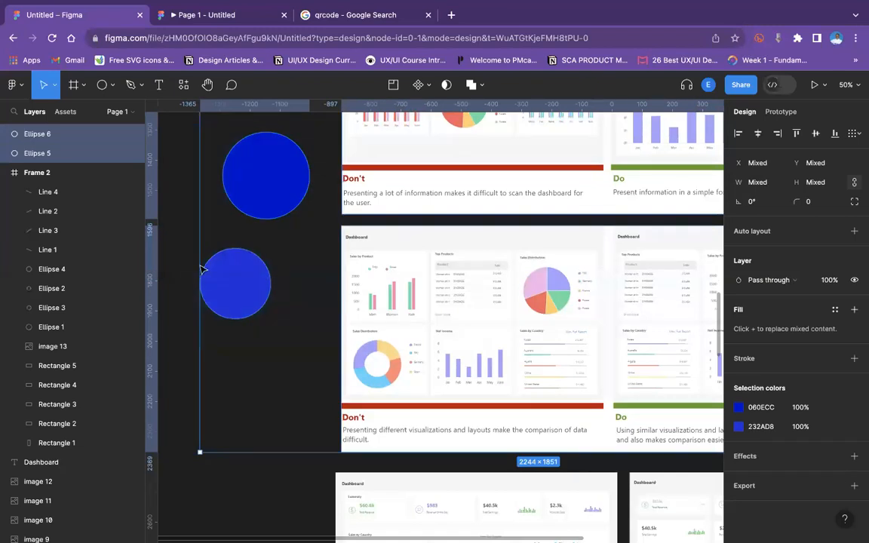
{"action": "left_click", "coordinate": [179, 261]}
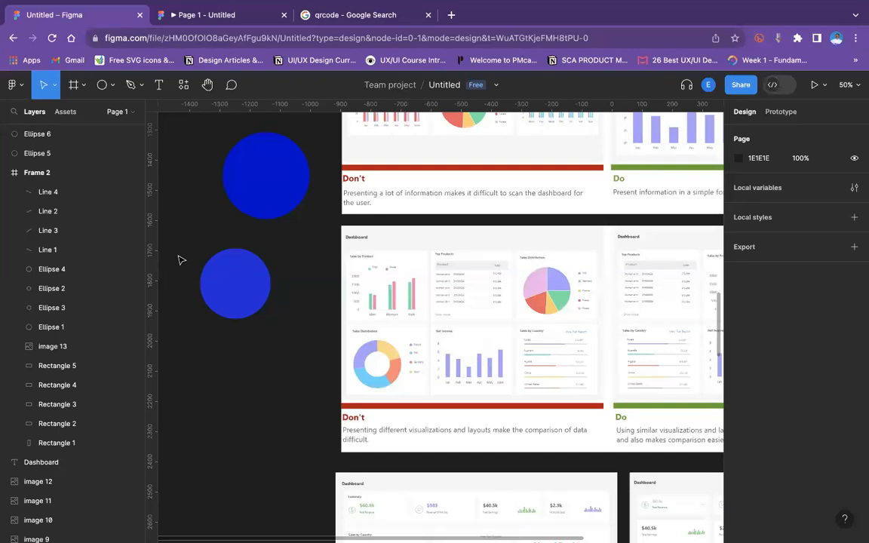
{"action": "scroll", "coordinate": [482, 442], "scroll_direction": "down", "scroll_amount": 3}
{"action": "scroll", "coordinate": [587, 432], "scroll_direction": "down", "scroll_amount": 5}
{"action": "scroll", "coordinate": [587, 434], "scroll_direction": "up", "scroll_amount": 5}
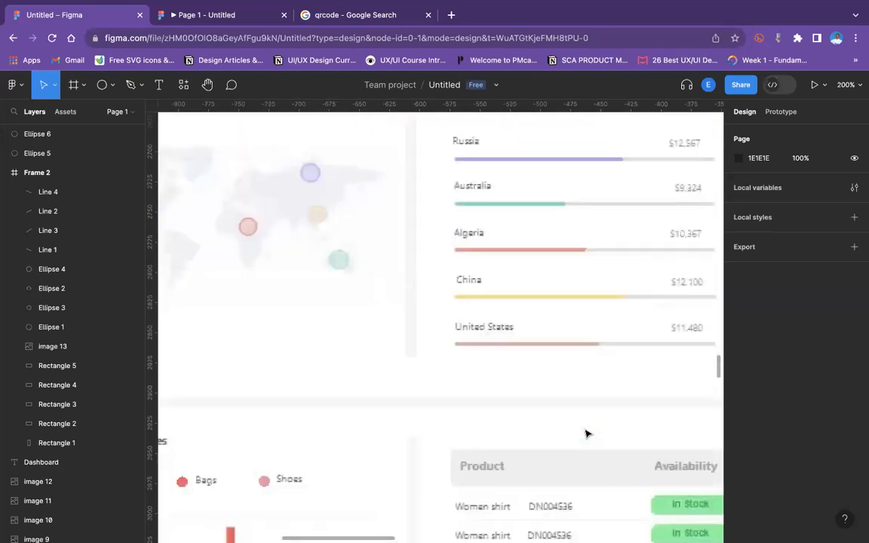
{"action": "scroll", "coordinate": [588, 434], "scroll_direction": "down", "scroll_amount": 3}
{"action": "scroll", "coordinate": [587, 433], "scroll_direction": "up", "scroll_amount": 2}
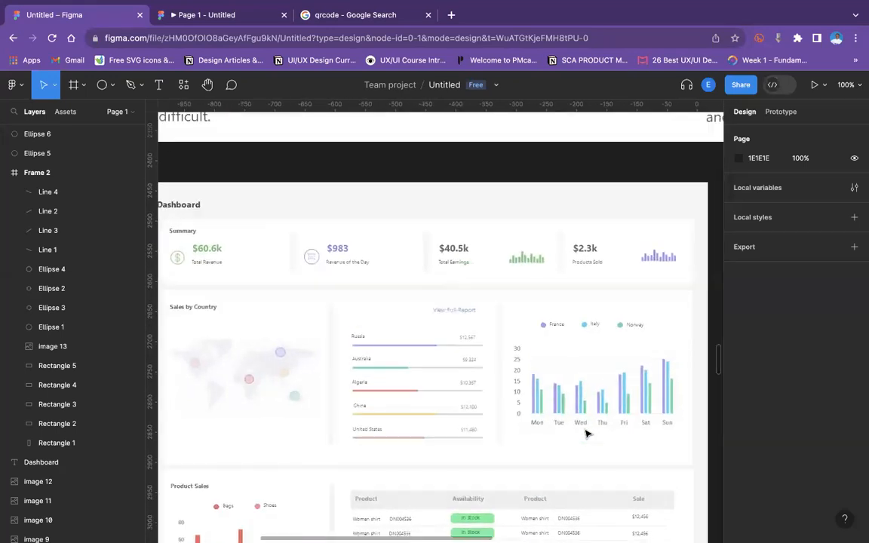
{"action": "scroll", "coordinate": [586, 432], "scroll_direction": "down", "scroll_amount": 4}
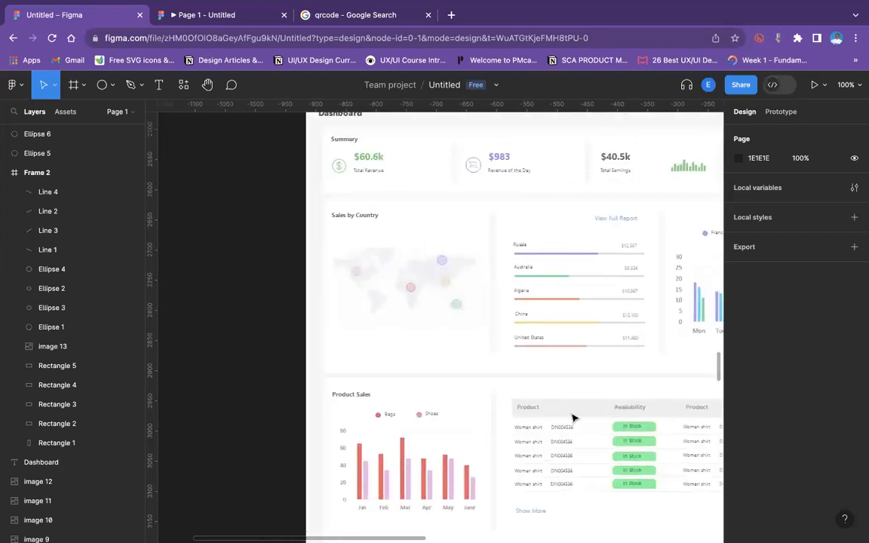
{"action": "scroll", "coordinate": [574, 413], "scroll_direction": "left", "scroll_amount": 4}
{"action": "scroll", "coordinate": [664, 459], "scroll_direction": "down", "scroll_amount": 3}
{"action": "scroll", "coordinate": [664, 459], "scroll_direction": "right", "scroll_amount": 3}
{"action": "scroll", "coordinate": [664, 459], "scroll_direction": "up", "scroll_amount": 2}
{"action": "scroll", "coordinate": [664, 459], "scroll_direction": "up", "scroll_amount": 1}
{"action": "scroll", "coordinate": [664, 460], "scroll_direction": "right", "scroll_amount": 2}
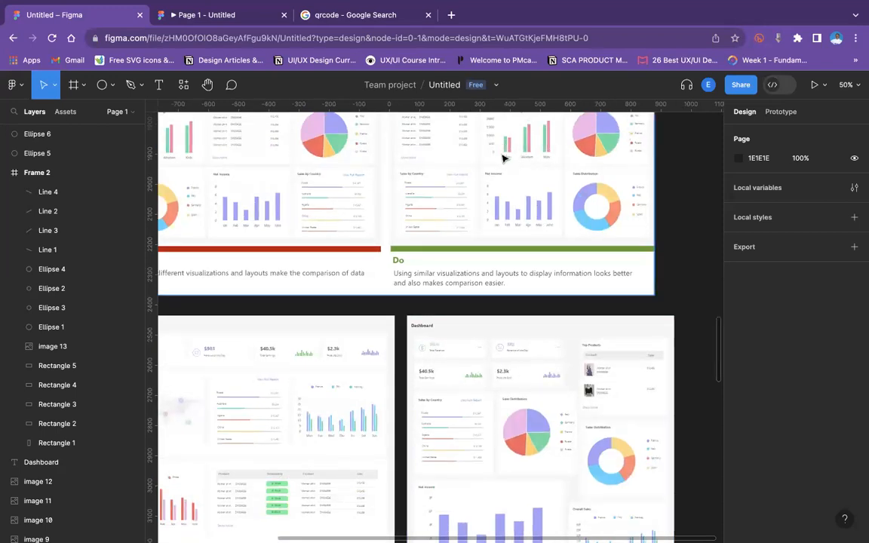
{"action": "scroll", "coordinate": [480, 180], "scroll_direction": "up", "scroll_amount": 4}
{"action": "scroll", "coordinate": [480, 181], "scroll_direction": "left", "scroll_amount": 1}
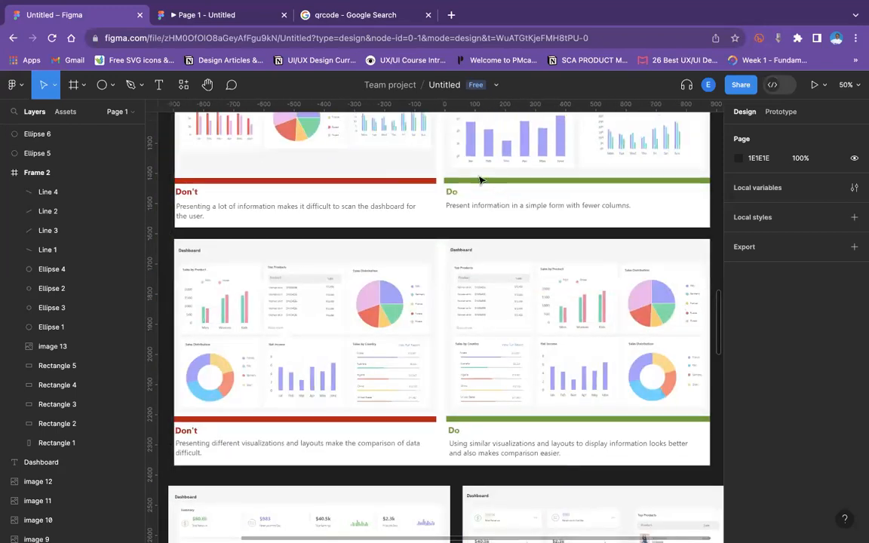
{"action": "scroll", "coordinate": [480, 180], "scroll_direction": "down", "scroll_amount": 3}
{"action": "scroll", "coordinate": [480, 180], "scroll_direction": "left", "scroll_amount": 1}
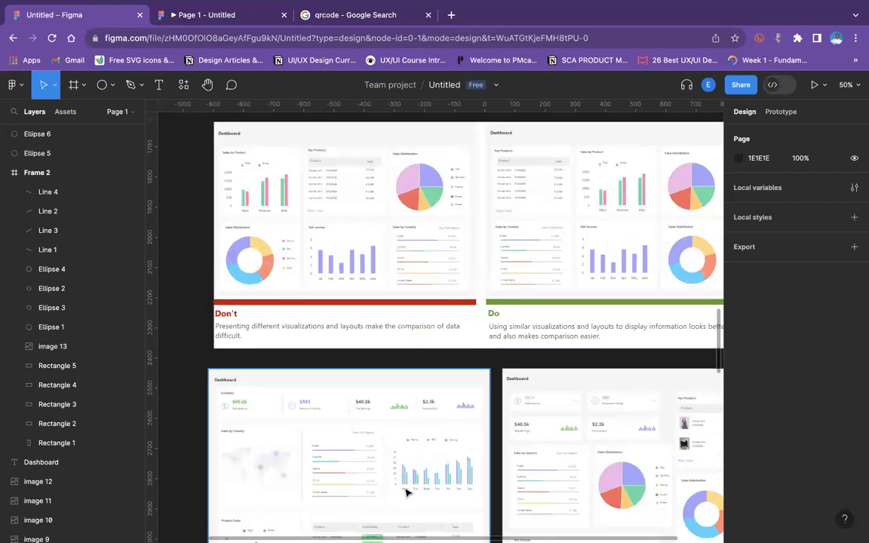
{"action": "scroll", "coordinate": [405, 491], "scroll_direction": "down", "scroll_amount": 3}
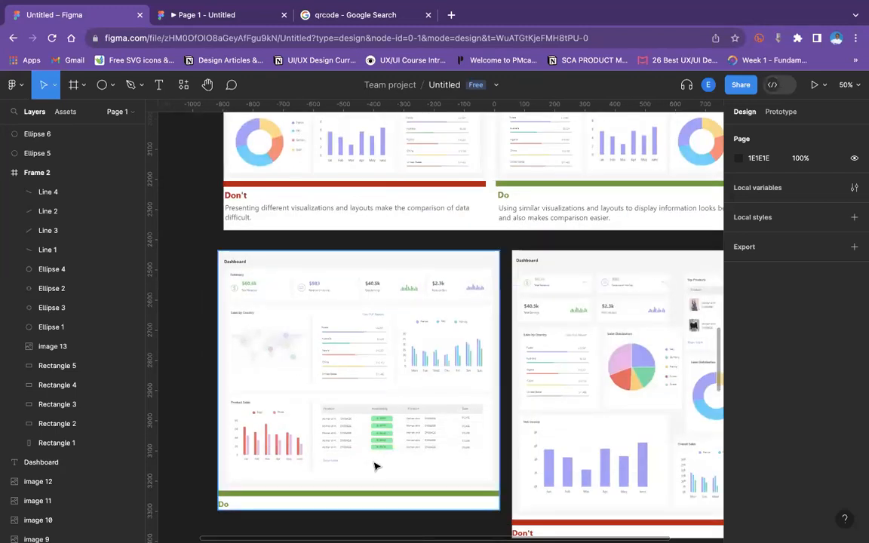
{"action": "scroll", "coordinate": [375, 466], "scroll_direction": "up", "scroll_amount": 5}
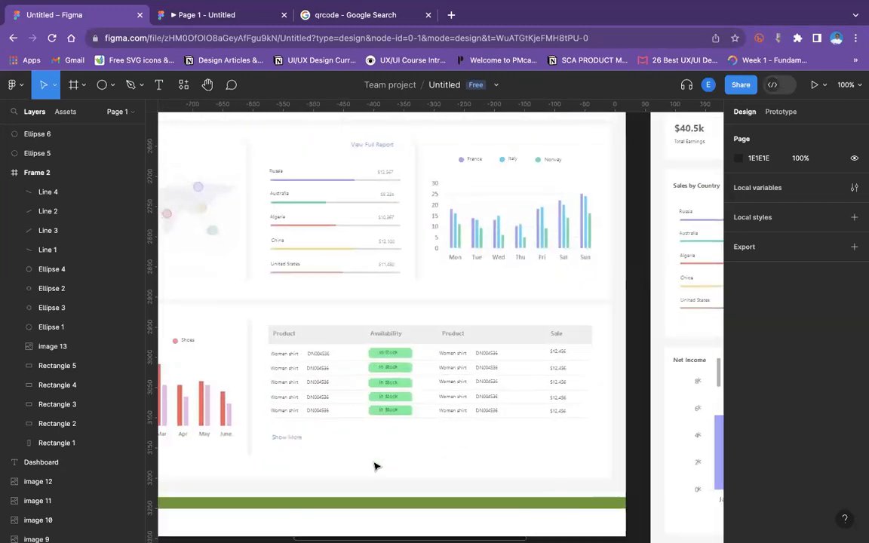
{"action": "scroll", "coordinate": [375, 466], "scroll_direction": "up", "scroll_amount": 2}
{"action": "scroll", "coordinate": [375, 466], "scroll_direction": "down", "scroll_amount": 10}
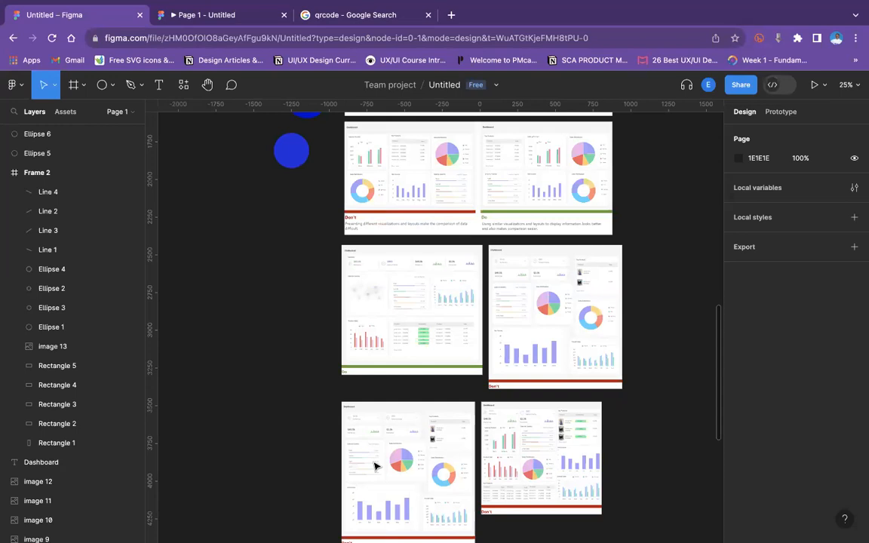
{"action": "scroll", "coordinate": [282, 407], "scroll_direction": "up", "scroll_amount": 3}
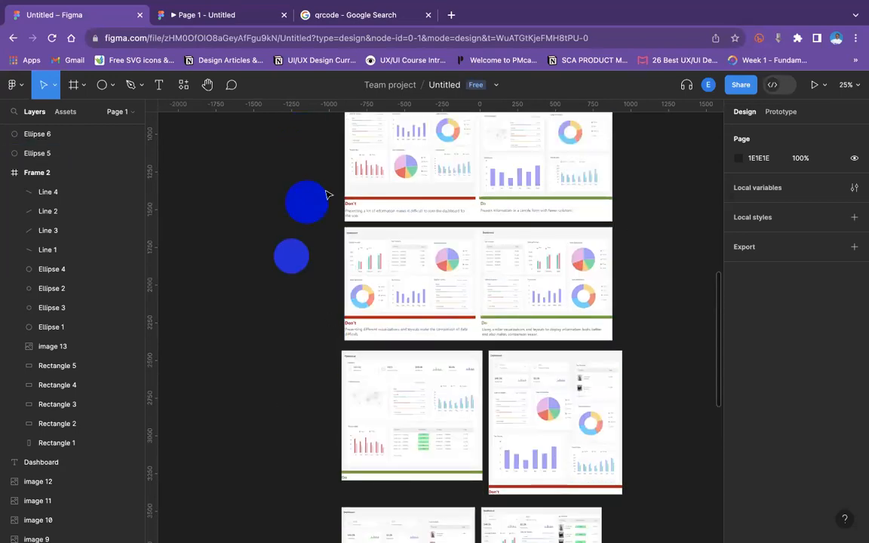
Delete both blue circles from beside the dashboard images.
{"action": "left_click", "coordinate": [302, 202]}
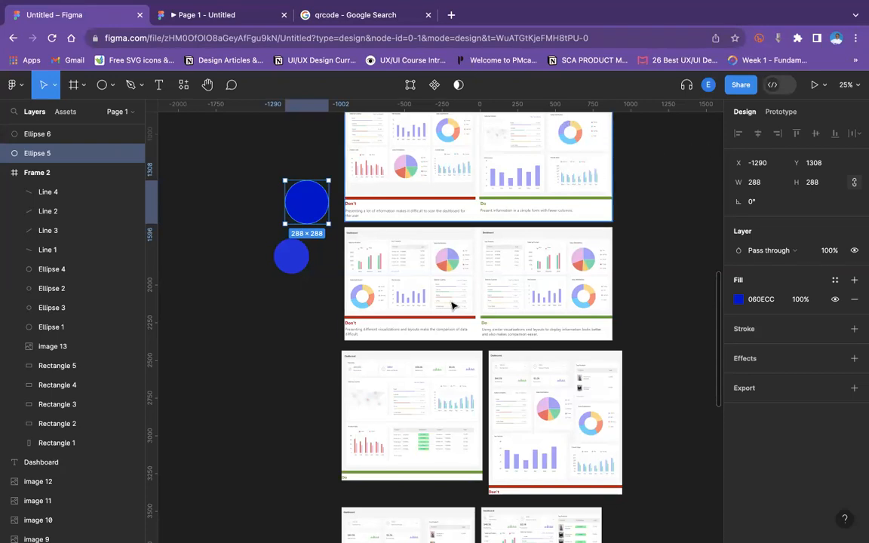
{"action": "left_click", "coordinate": [199, 260]}
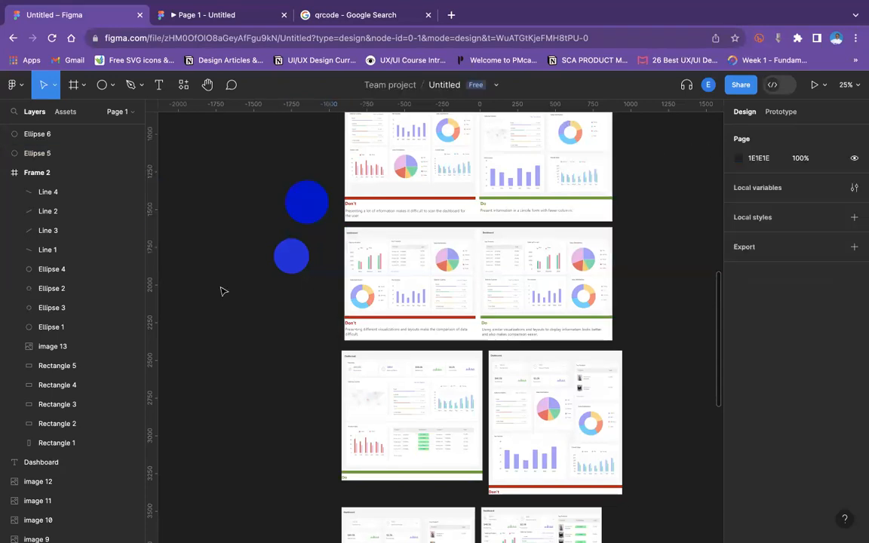
{"action": "left_click", "coordinate": [303, 209]}
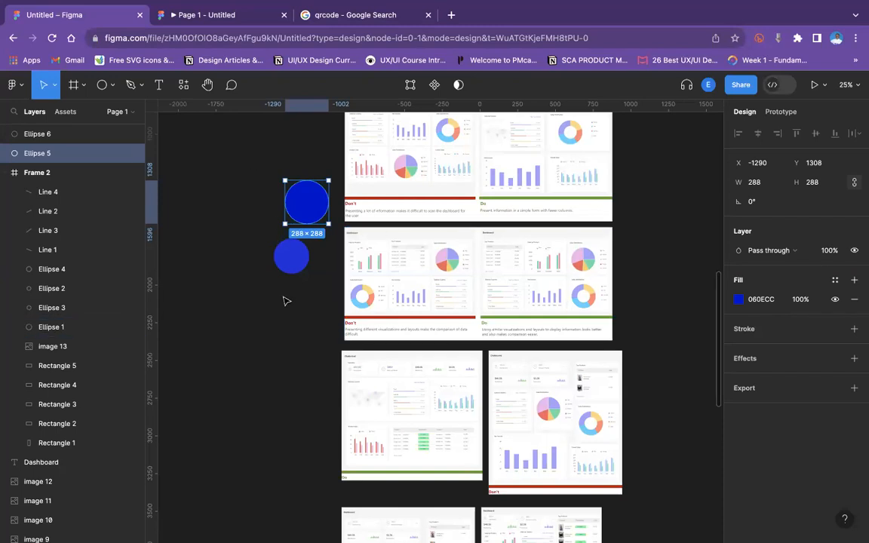
{"action": "left_click", "coordinate": [285, 267]}
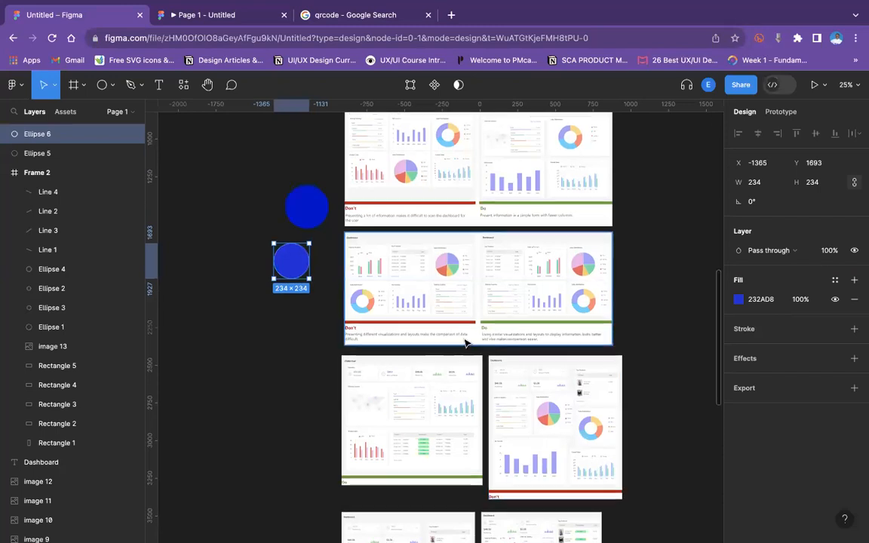
{"action": "scroll", "coordinate": [467, 351], "scroll_direction": "up", "scroll_amount": 3}
{"action": "scroll", "coordinate": [467, 355], "scroll_direction": "up", "scroll_amount": 4}
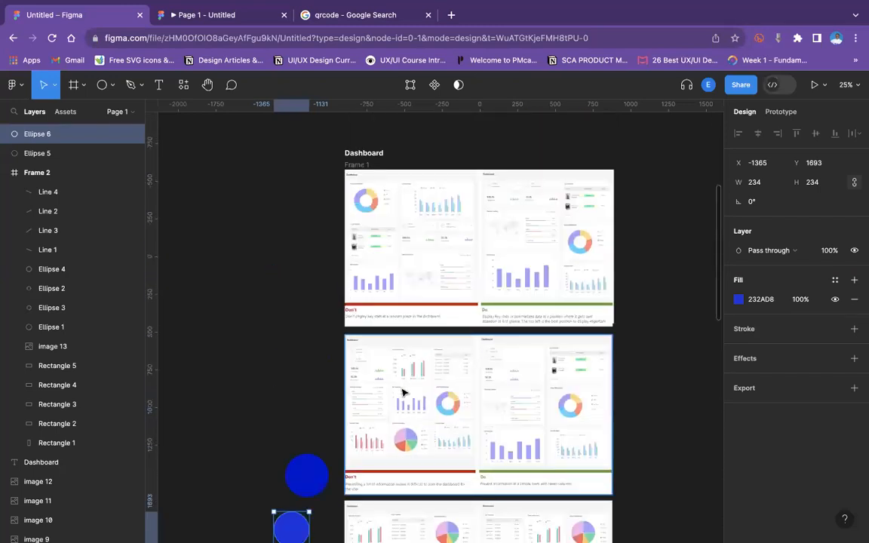
{"action": "left_click", "coordinate": [310, 480]}
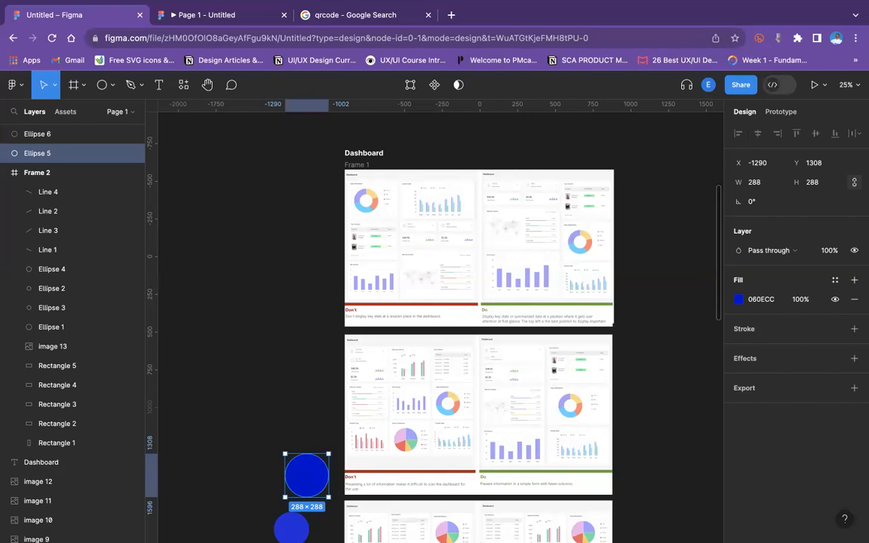
{"action": "key", "text": "Delete"}
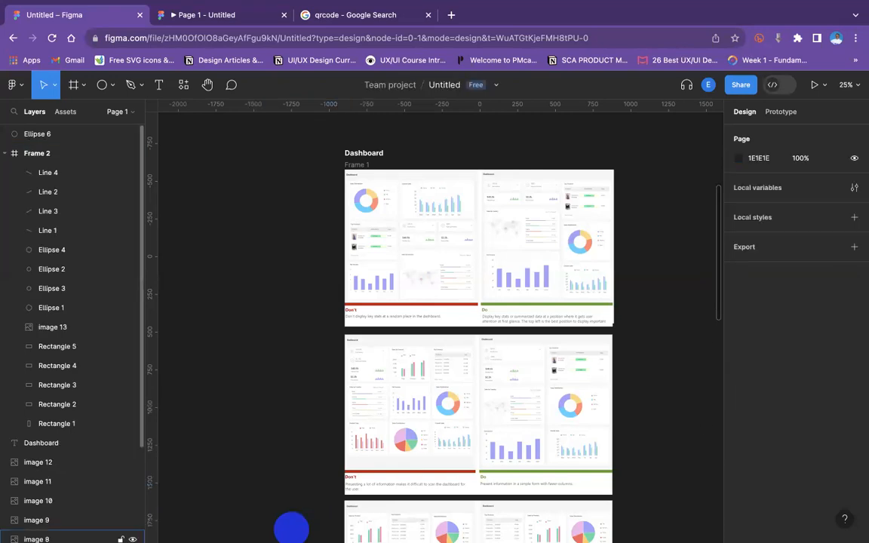
{"action": "left_click", "coordinate": [286, 526]}
{"action": "key", "text": "Delete"}
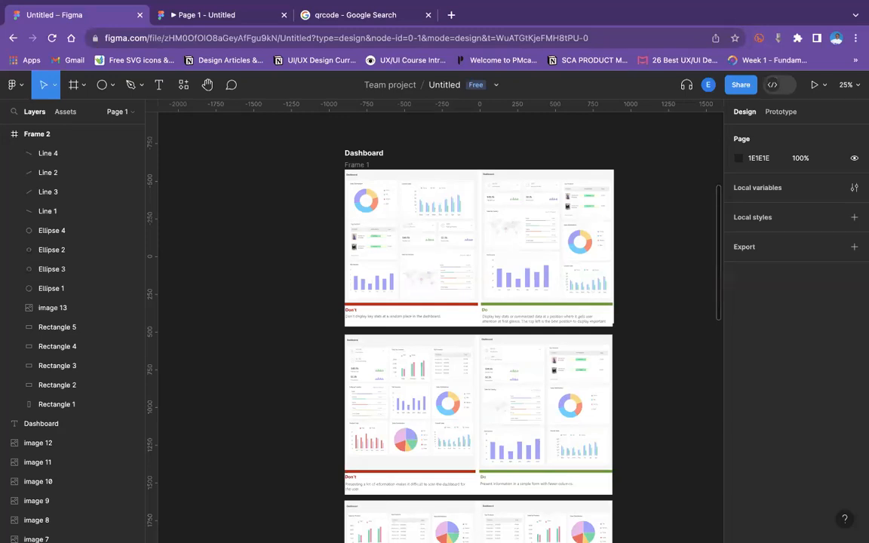
View the prototype preview tab, return to the design file, and open the pages list.
{"action": "left_click", "coordinate": [231, 13]}
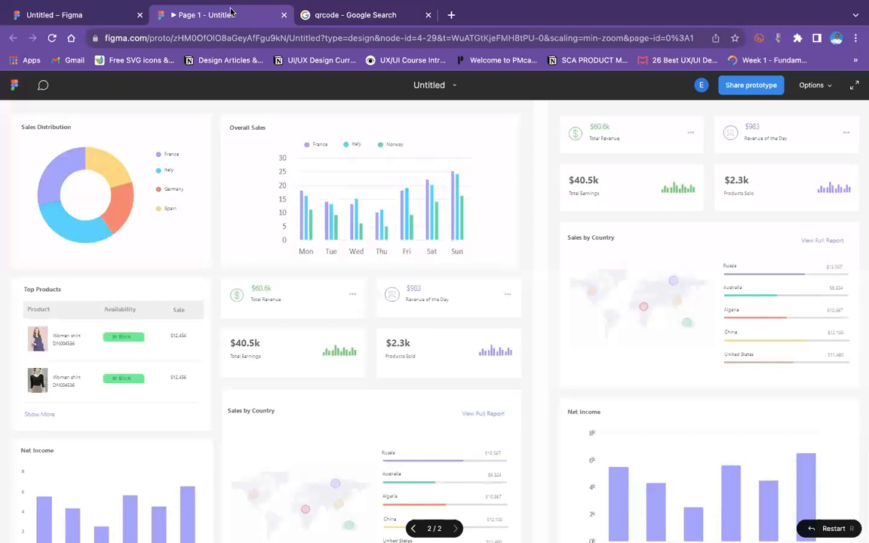
{"action": "left_click", "coordinate": [12, 85]}
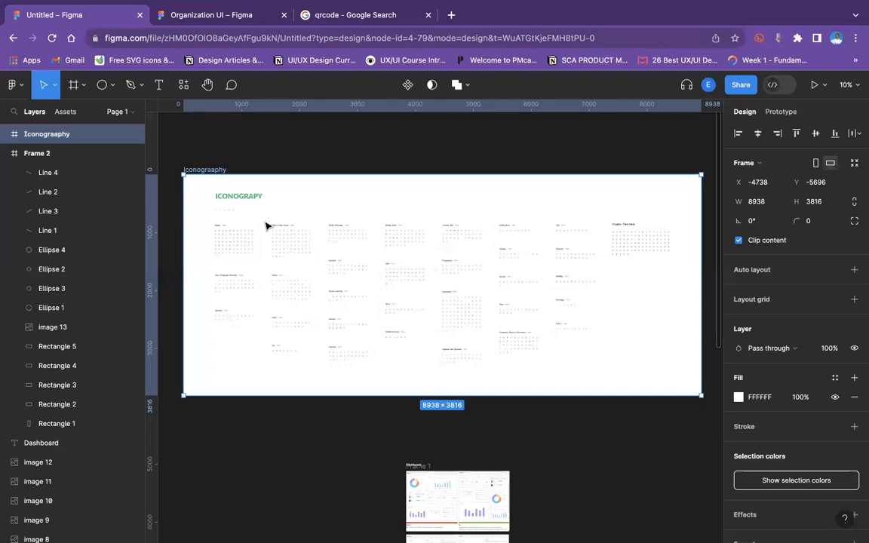
{"action": "left_click", "coordinate": [265, 146]}
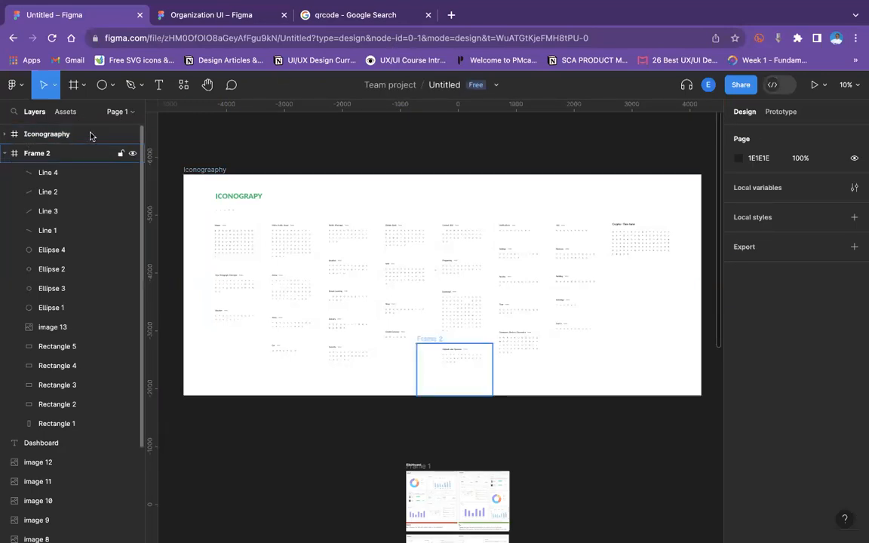
{"action": "left_click", "coordinate": [131, 113]}
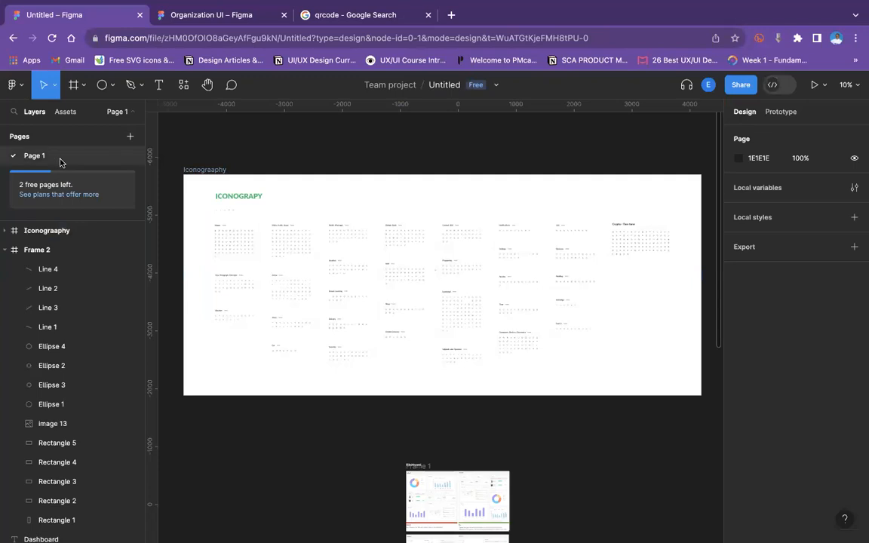
Rename the first page to Assets.
{"action": "double_click", "coordinate": [61, 162]}
{"action": "type", "text": "As"}
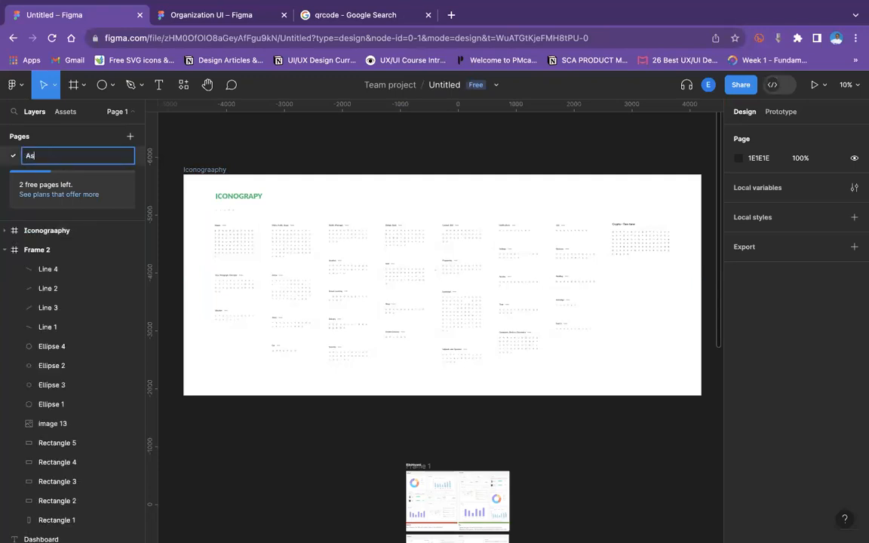
{"action": "type", "text": "sets"}
{"action": "key", "text": "Return"}
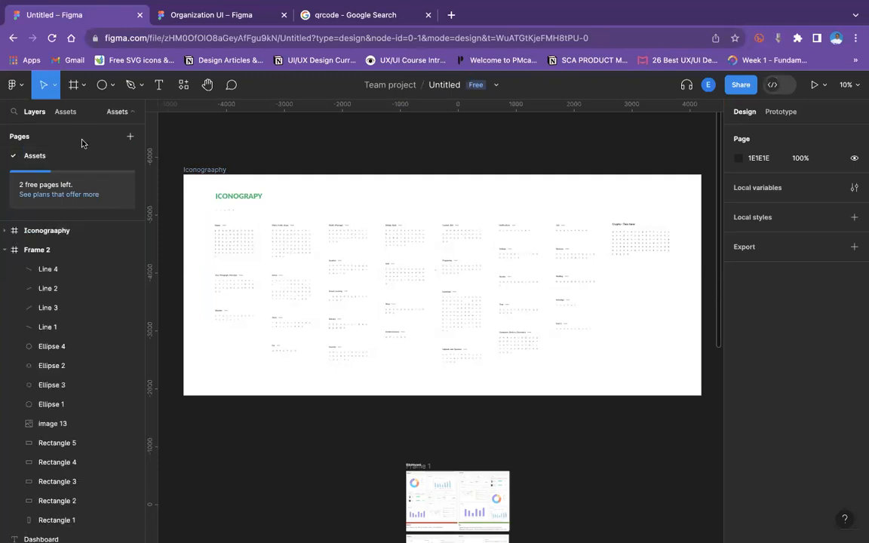
Add a new page named dashboard.
{"action": "left_click", "coordinate": [130, 137]}
{"action": "type", "text": "W"}
{"action": "key", "text": "BackSpace"}
{"action": "type", "text": "dashboard"}
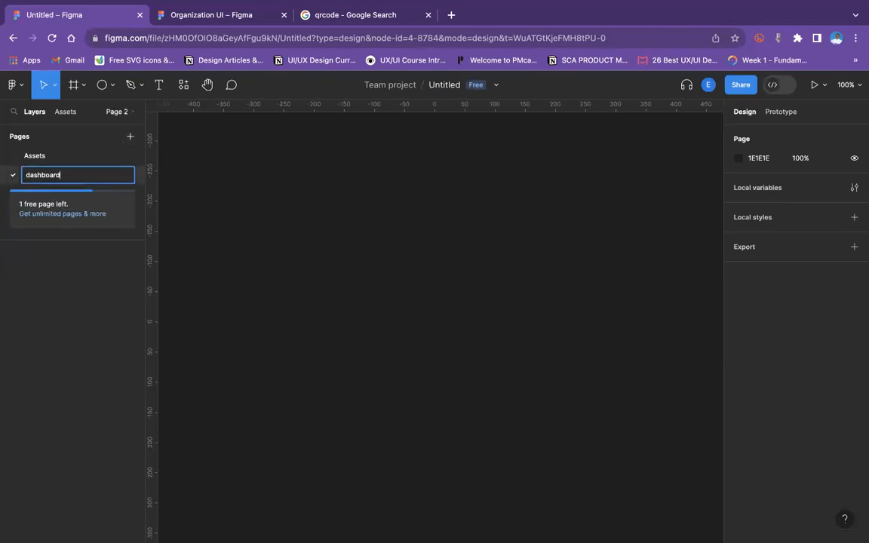
{"action": "key", "text": "Return"}
{"action": "scroll", "coordinate": [348, 186], "scroll_direction": "up", "scroll_amount": 1}
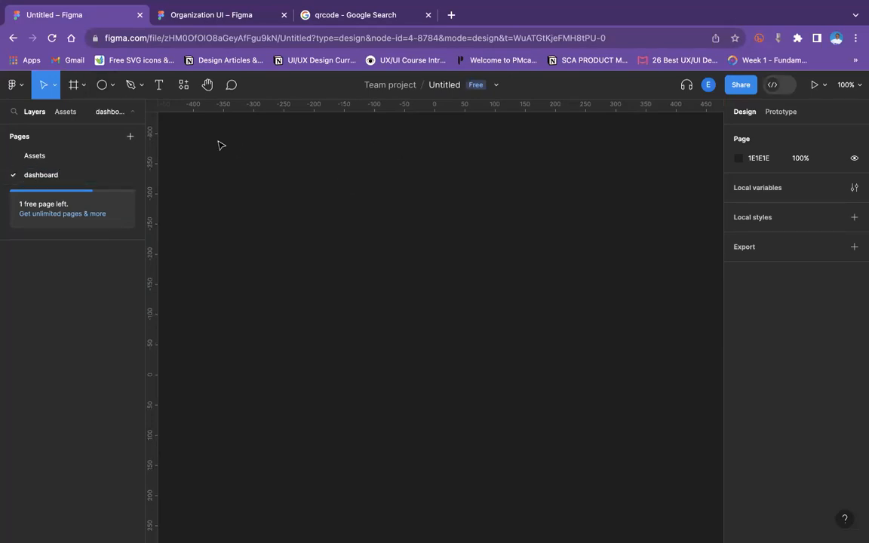
Create a Desktop preset frame of 1440×1024 on the dashboard page.
{"action": "left_click", "coordinate": [82, 85]}
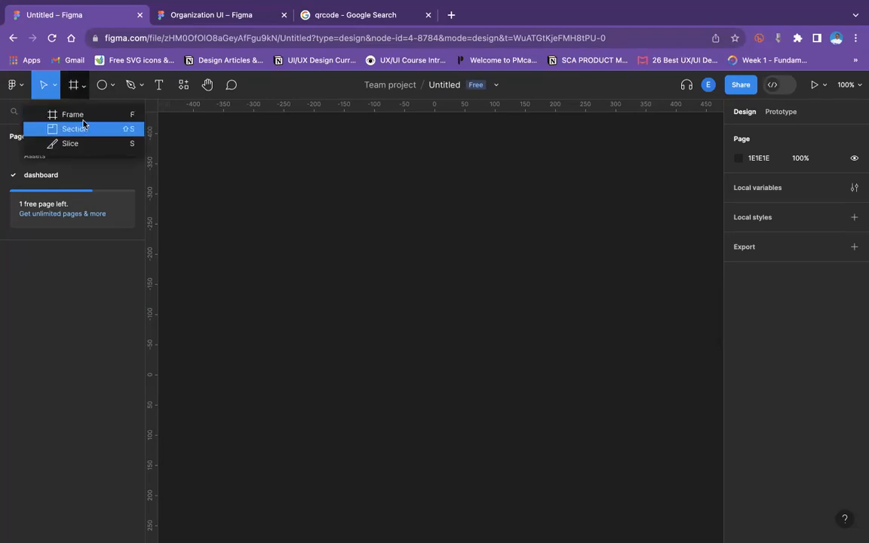
{"action": "left_click", "coordinate": [79, 115]}
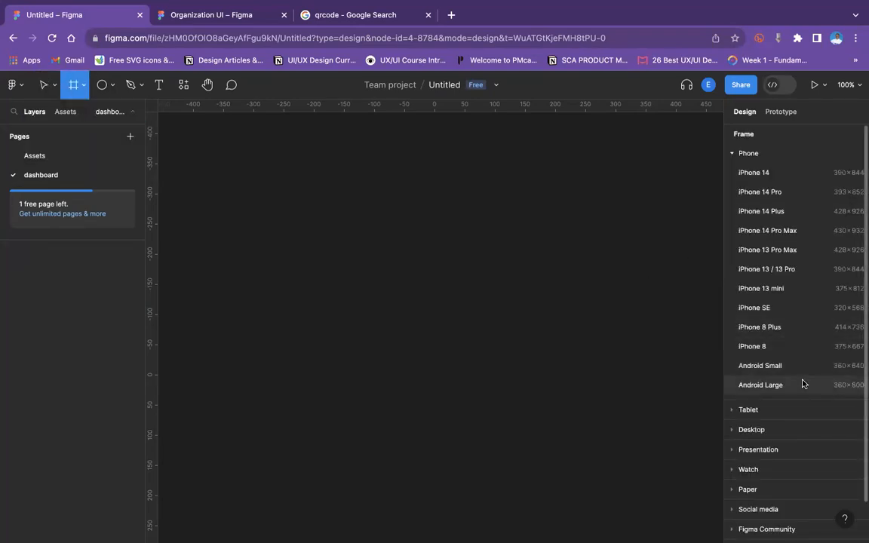
{"action": "left_click", "coordinate": [743, 428]}
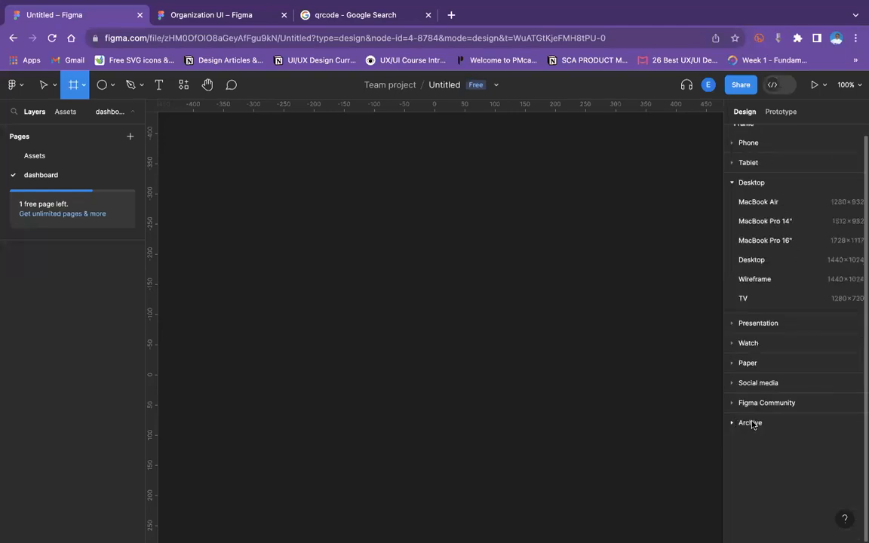
{"action": "left_click", "coordinate": [795, 261]}
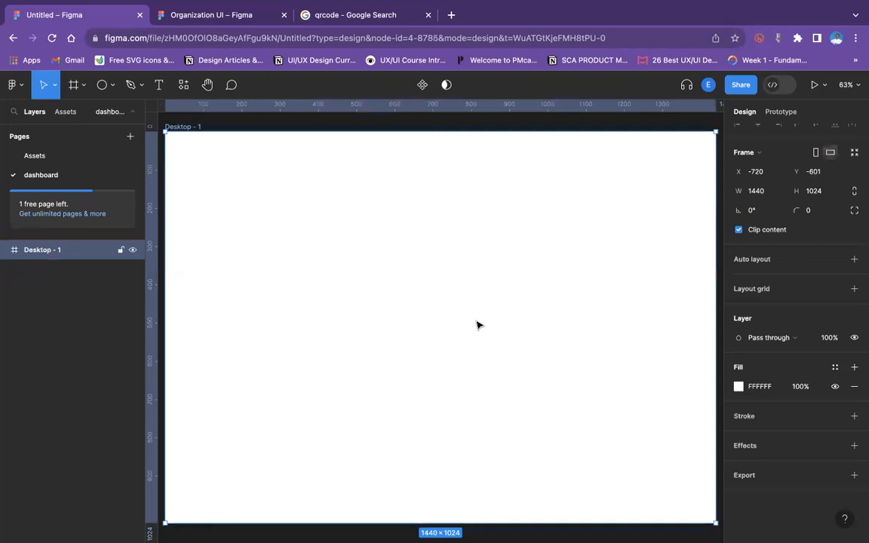
Add a column layout grid with 12 columns to the Desktop frame.
{"action": "key", "text": "super+minus"}
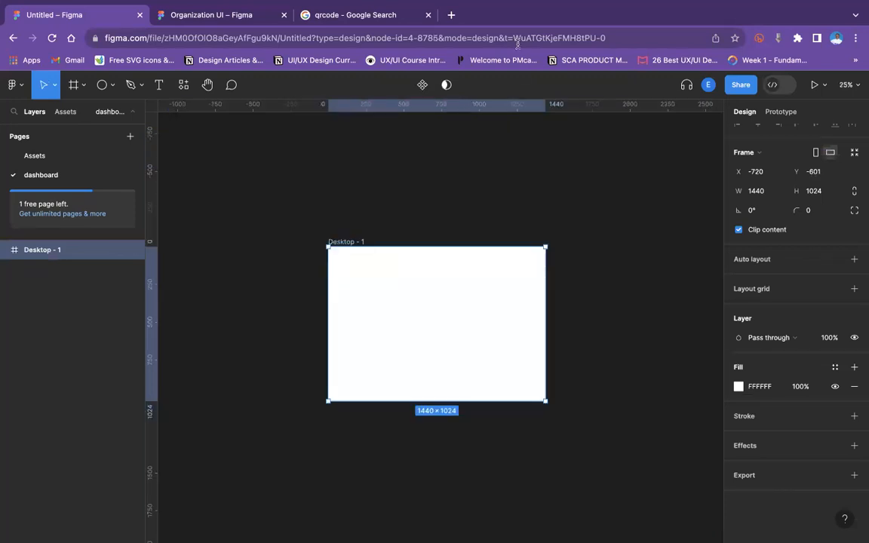
{"action": "left_click", "coordinate": [465, 177]}
{"action": "key", "text": "super+plus"}
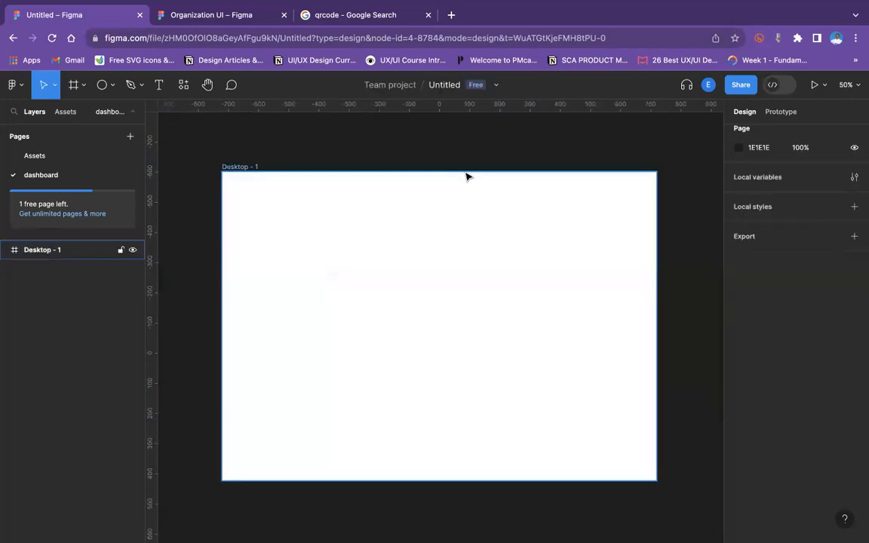
{"action": "left_click", "coordinate": [247, 167]}
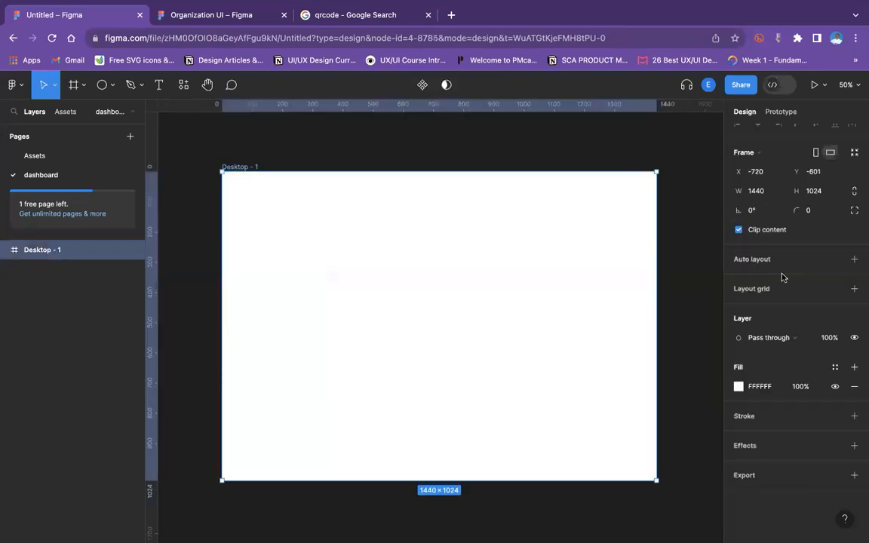
{"action": "scroll", "coordinate": [845, 291], "scroll_direction": "up", "scroll_amount": 1}
{"action": "left_click", "coordinate": [855, 299]}
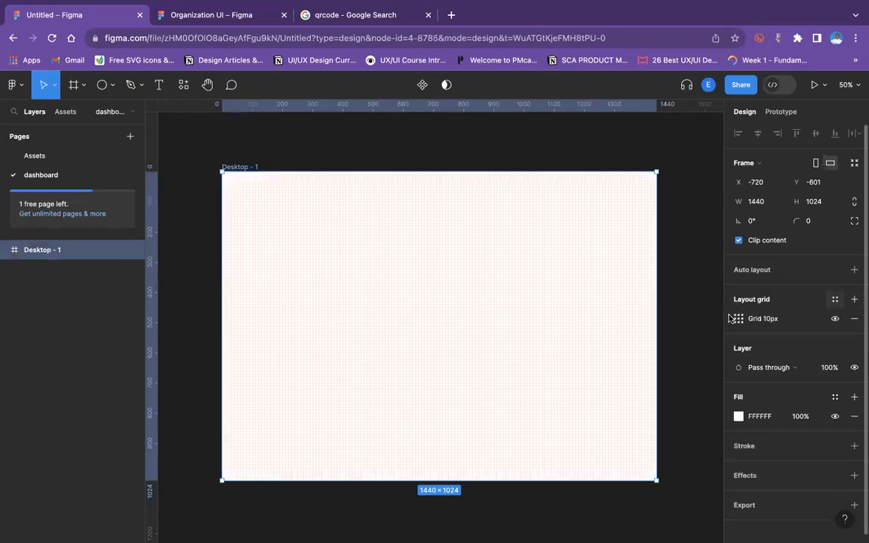
{"action": "left_click", "coordinate": [738, 319]}
{"action": "left_click", "coordinate": [603, 322]}
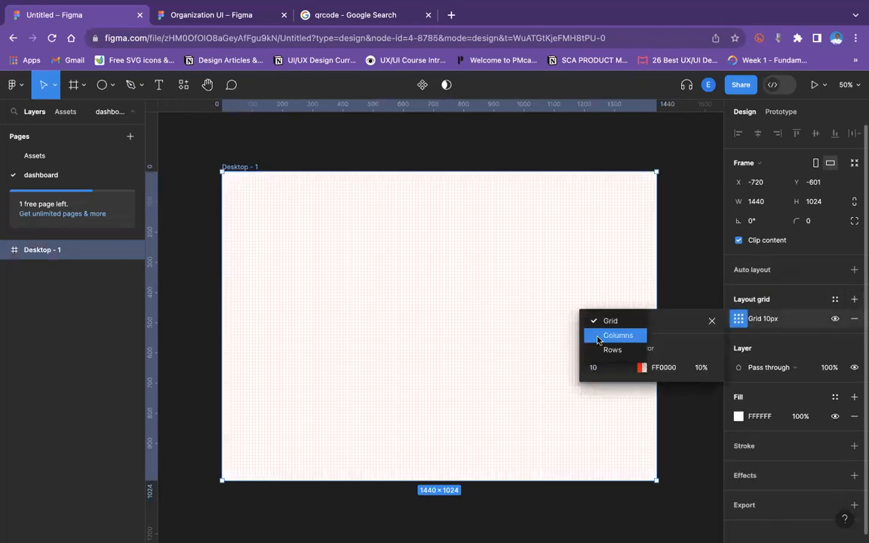
{"action": "left_click", "coordinate": [608, 335]}
{"action": "type", "text": "12"}
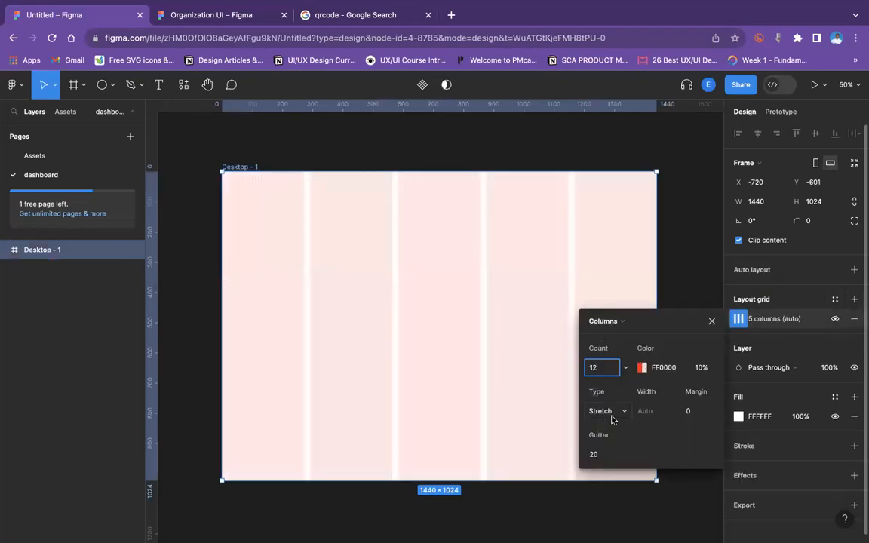
{"action": "left_click", "coordinate": [700, 411]}
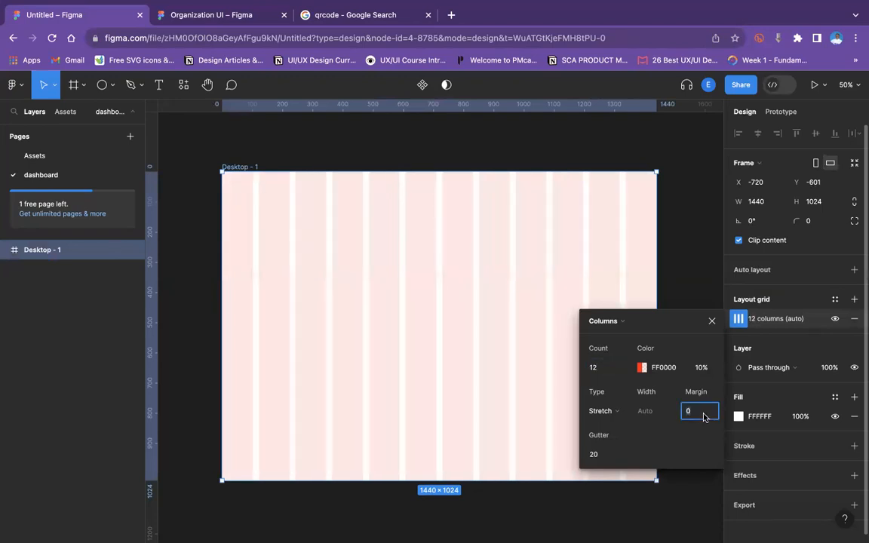
{"action": "left_click", "coordinate": [314, 150]}
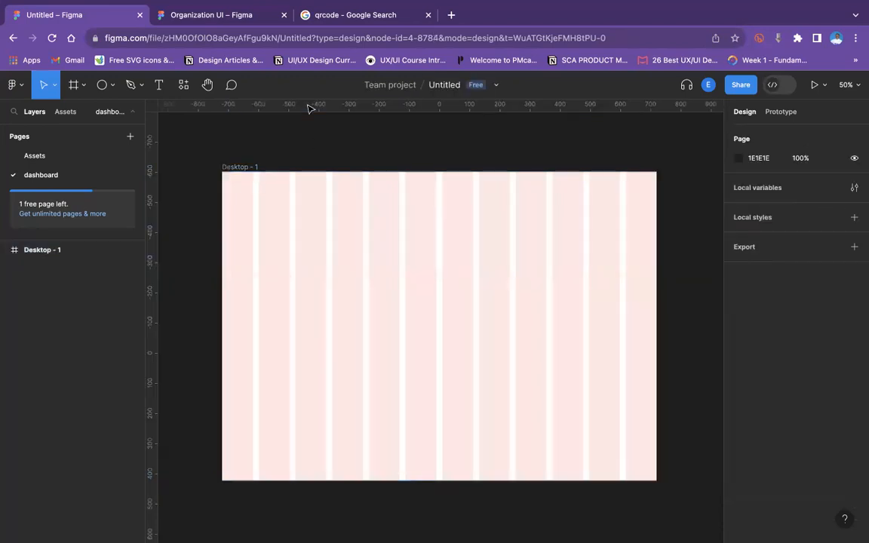
Draw a sidebar rectangle 244×1024 along the frame's left edge.
{"action": "left_click", "coordinate": [82, 85]}
{"action": "left_click", "coordinate": [112, 84]}
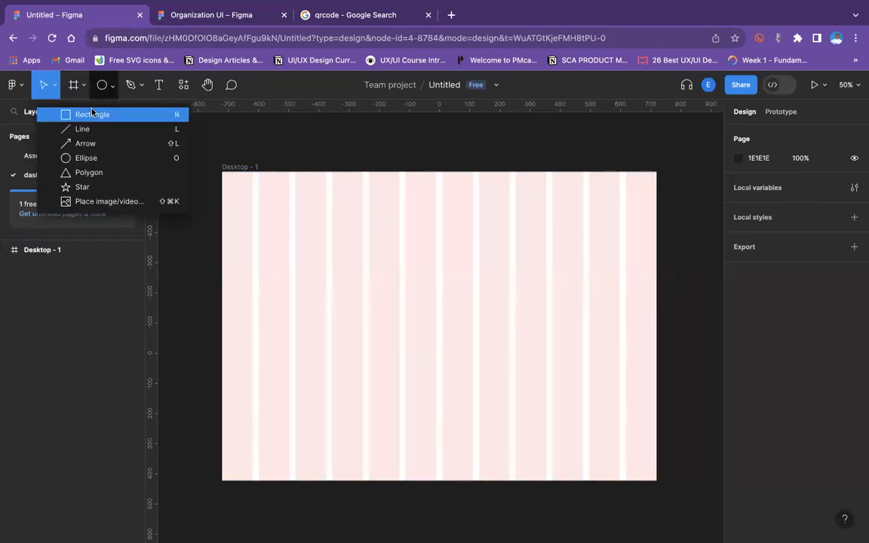
{"action": "left_click", "coordinate": [87, 114]}
{"action": "left_click_drag", "start_coordinate": [222, 172], "coordinate": [297, 483]}
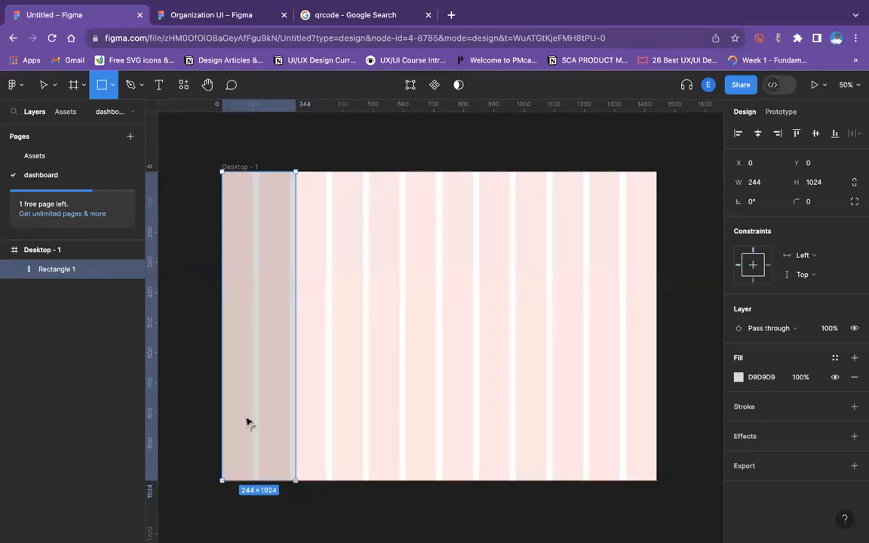
{"action": "left_click", "coordinate": [200, 303]}
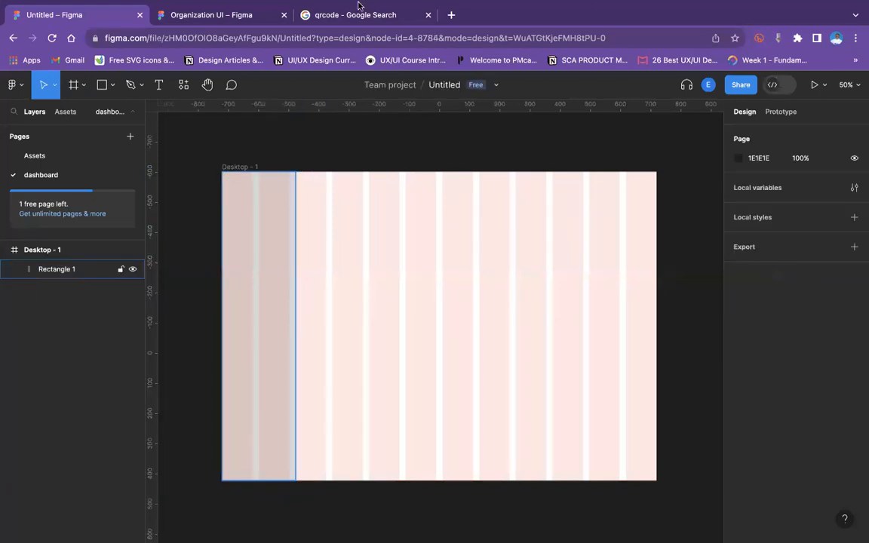
Draw a top bar rectangle spanning the frame's full width and set its height to 100.
{"action": "left_click", "coordinate": [277, 299]}
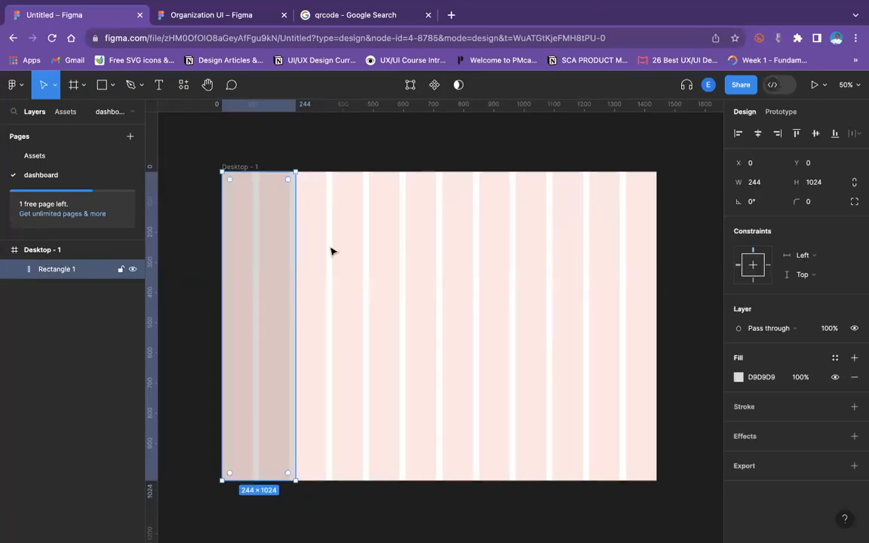
{"action": "left_click", "coordinate": [283, 154]}
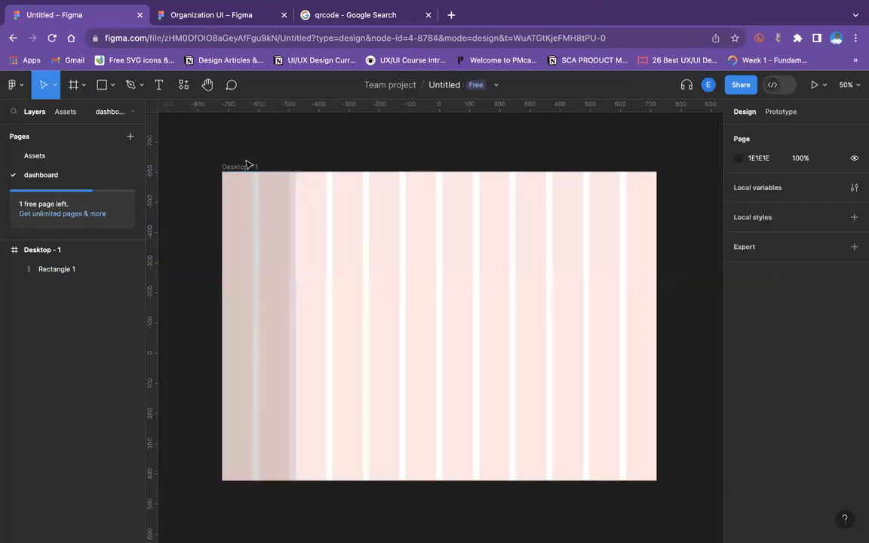
{"action": "left_click", "coordinate": [270, 264]}
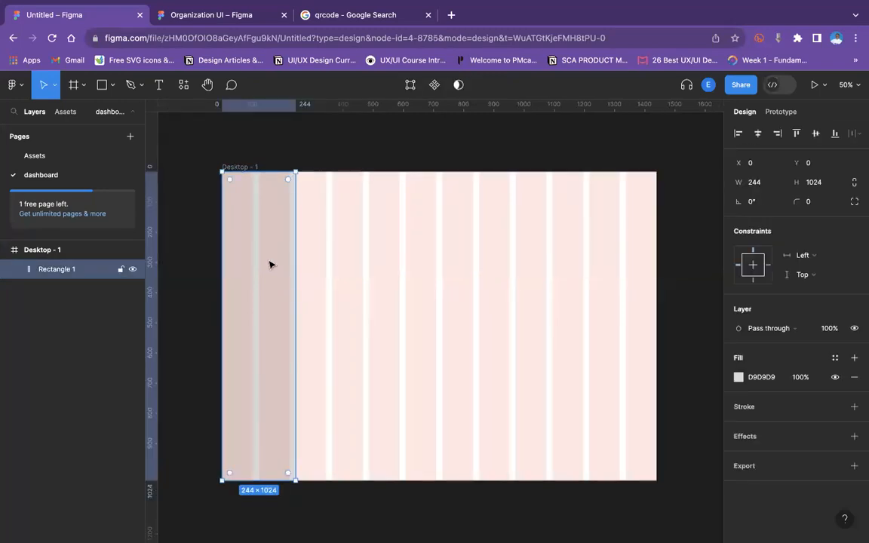
{"action": "left_click", "coordinate": [110, 85]}
{"action": "left_click", "coordinate": [127, 115]}
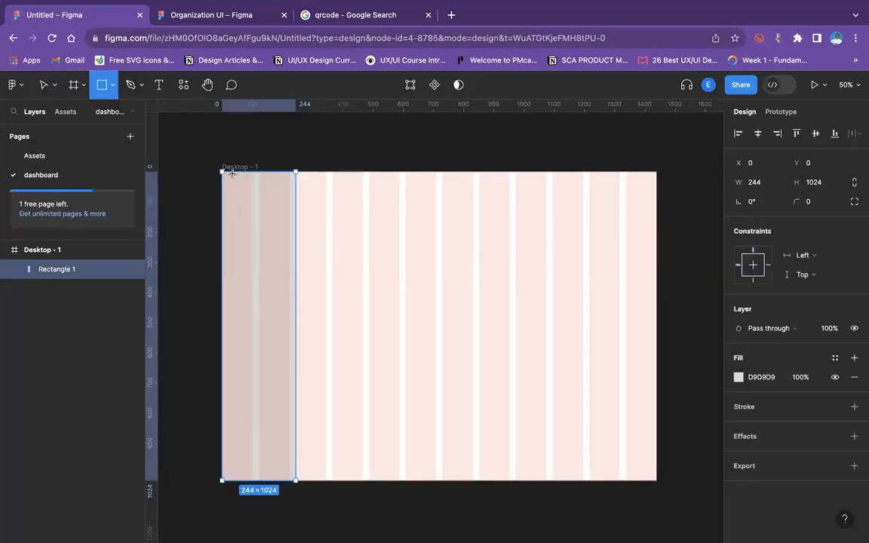
{"action": "mouse_move", "coordinate": [223, 172]}
{"action": "left_mouse_down"}
{"action": "mouse_move", "coordinate": [241, 194]}
{"action": "mouse_move", "coordinate": [656, 205]}
{"action": "left_mouse_up"}
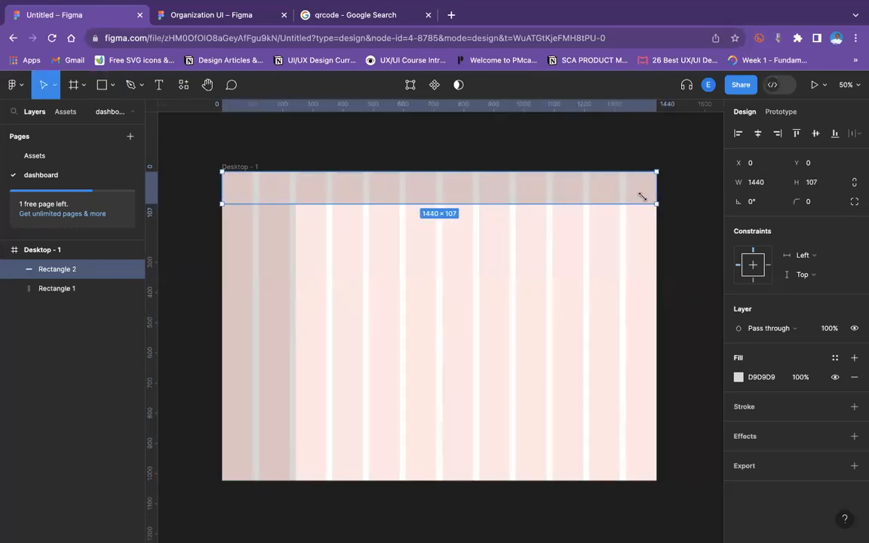
{"action": "left_click", "coordinate": [825, 182]}
{"action": "type", "text": "1"}
{"action": "type", "text": "00"}
{"action": "key", "text": "Return"}
Hide the Desktop frame's 12-column layout grid.
{"action": "left_click", "coordinate": [242, 276]}
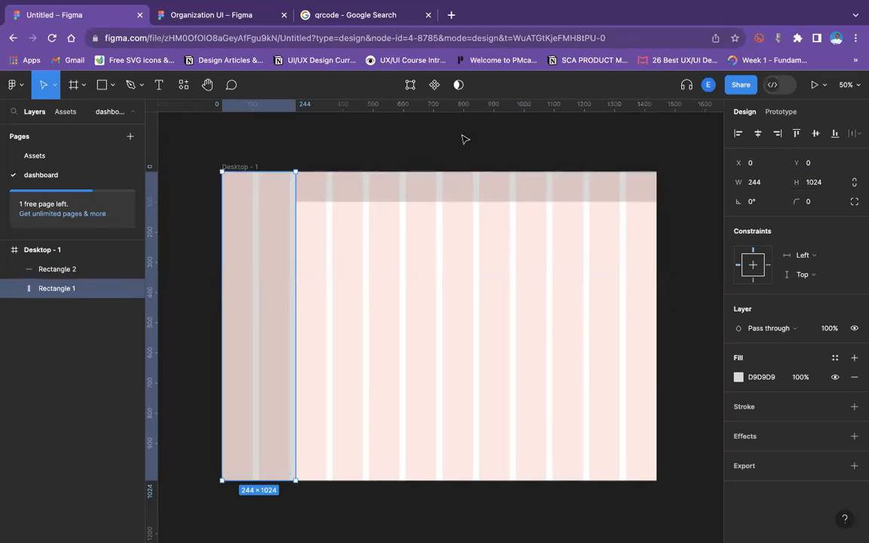
{"action": "left_click", "coordinate": [188, 183]}
{"action": "left_click", "coordinate": [239, 167]}
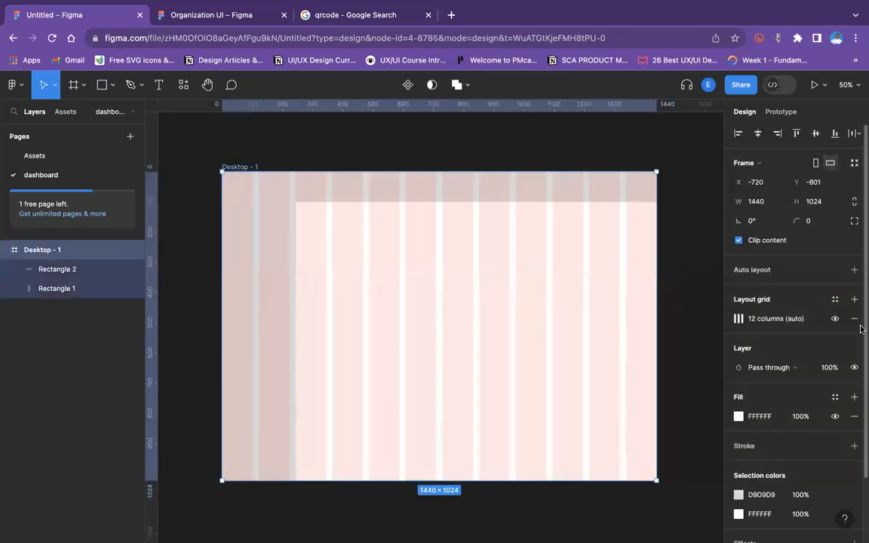
{"action": "left_click", "coordinate": [835, 318]}
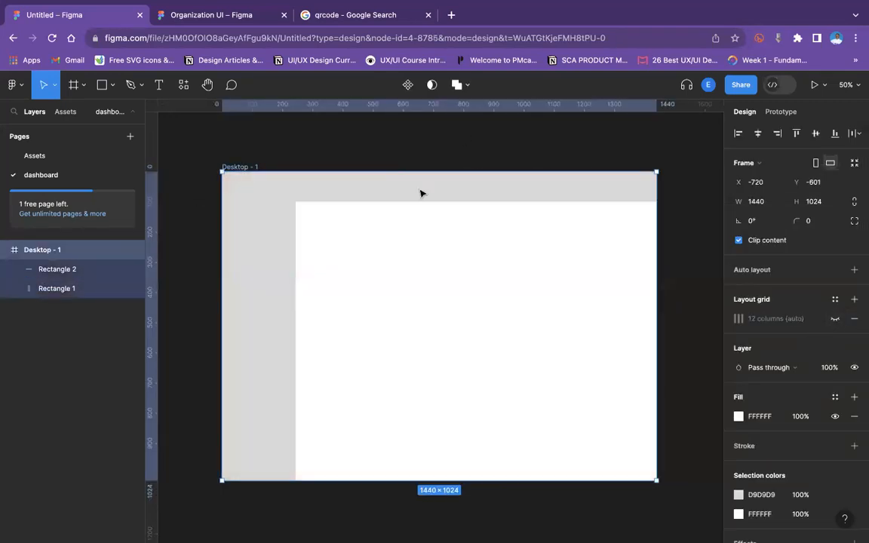
{"action": "left_click", "coordinate": [388, 157]}
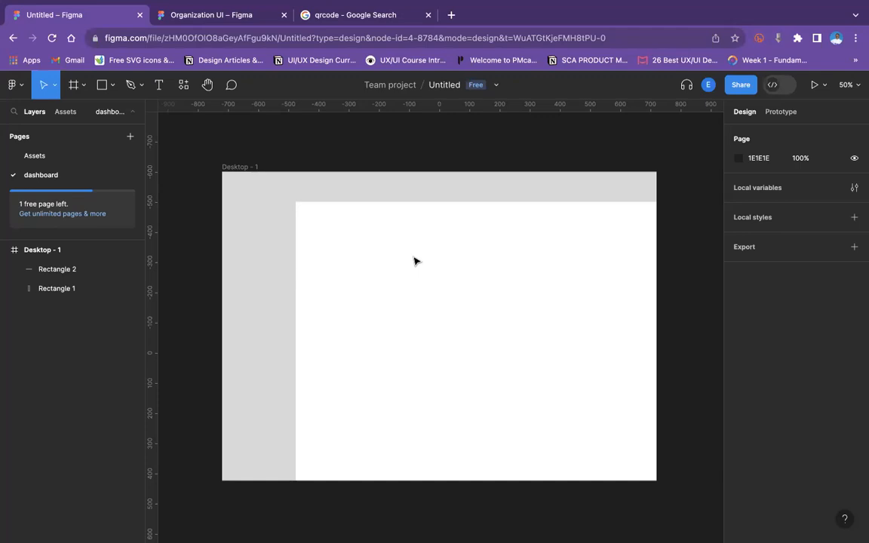
Inspect the top bar and sidebar rectangles and their stacking order.
{"action": "left_click", "coordinate": [395, 196]}
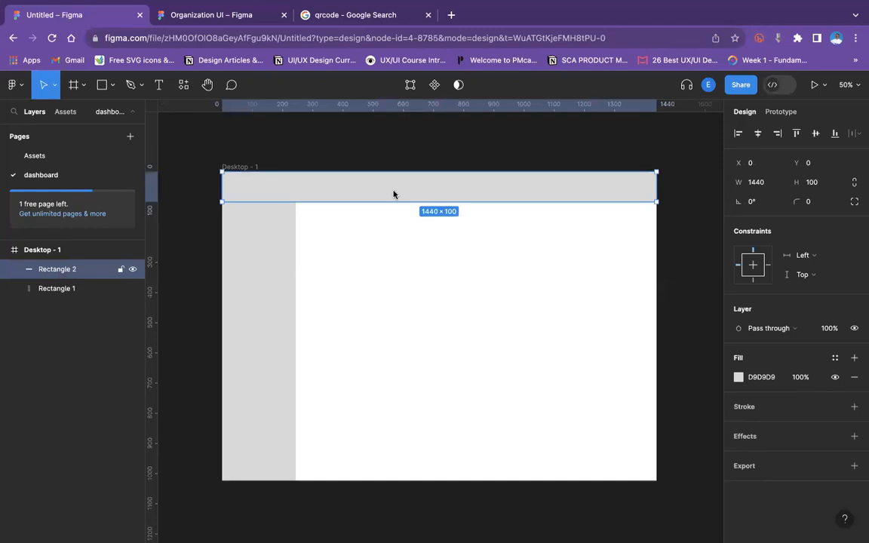
{"action": "right_click", "coordinate": [393, 195]}
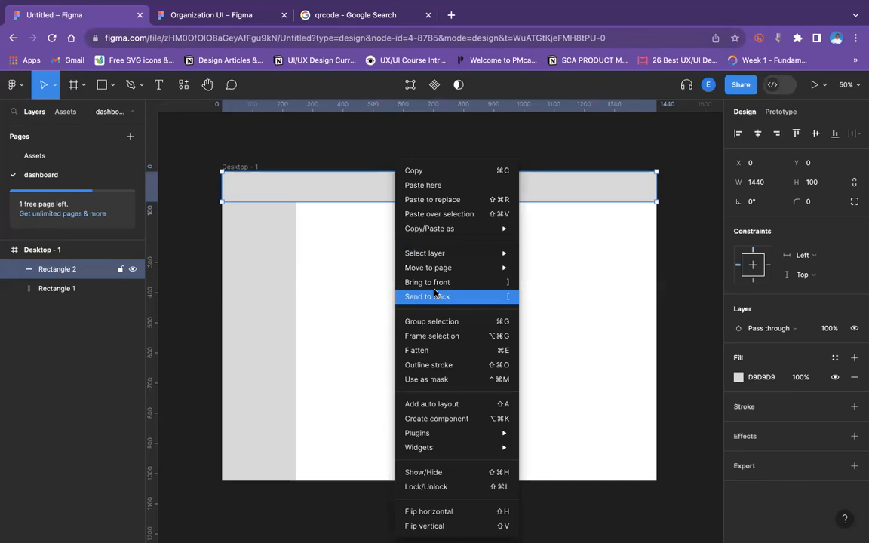
{"action": "left_click", "coordinate": [337, 281]}
{"action": "left_click", "coordinate": [337, 280]}
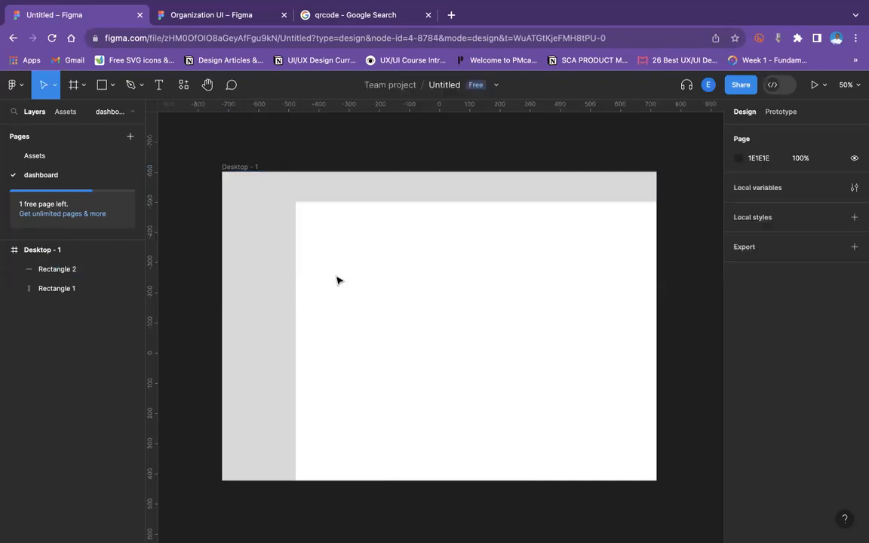
{"action": "left_click", "coordinate": [347, 178]}
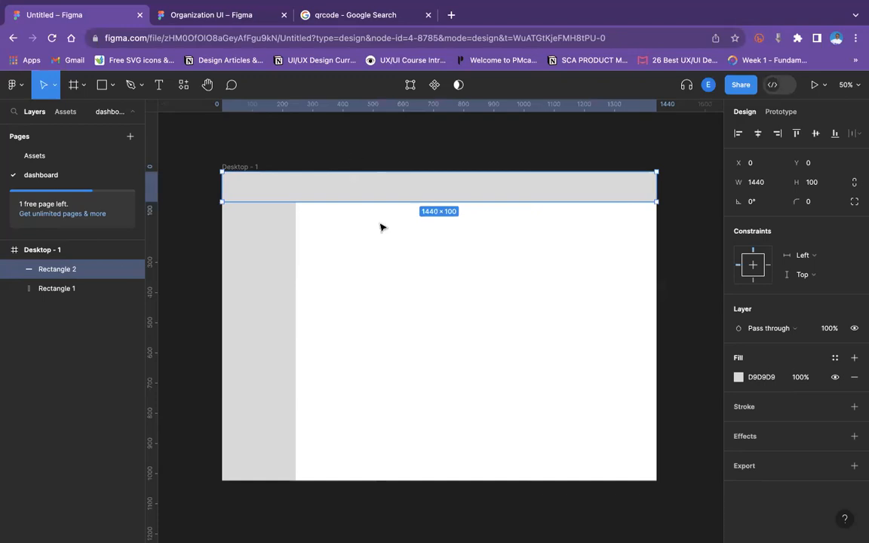
{"action": "left_click", "coordinate": [351, 153]}
{"action": "left_click", "coordinate": [282, 286]}
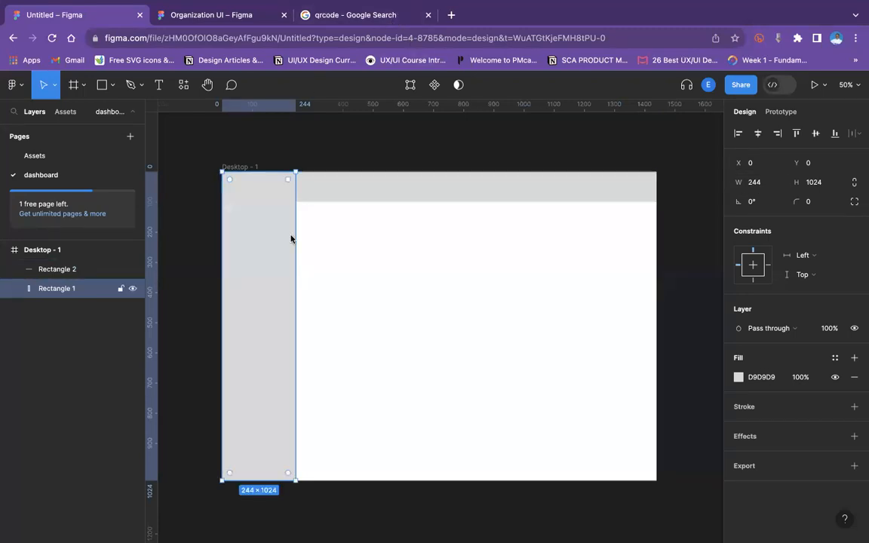
{"action": "left_click", "coordinate": [294, 152]}
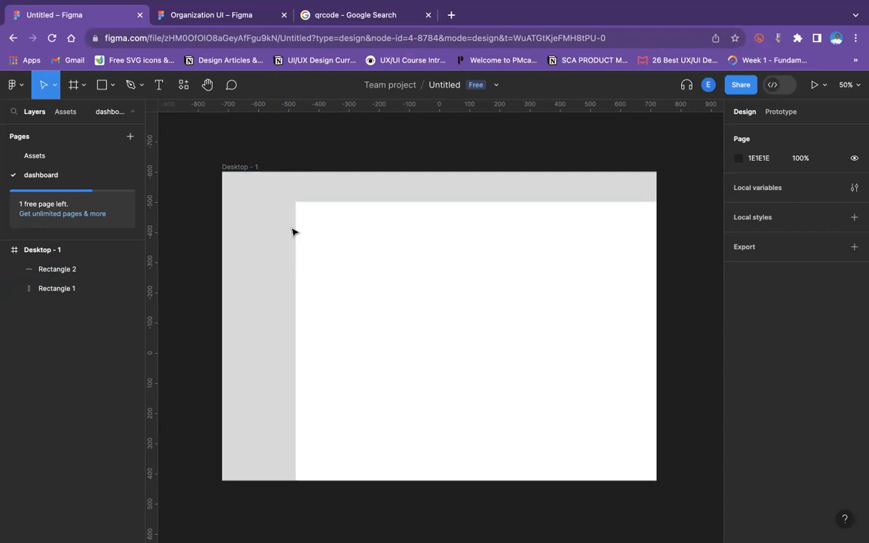
{"action": "left_click", "coordinate": [264, 255]}
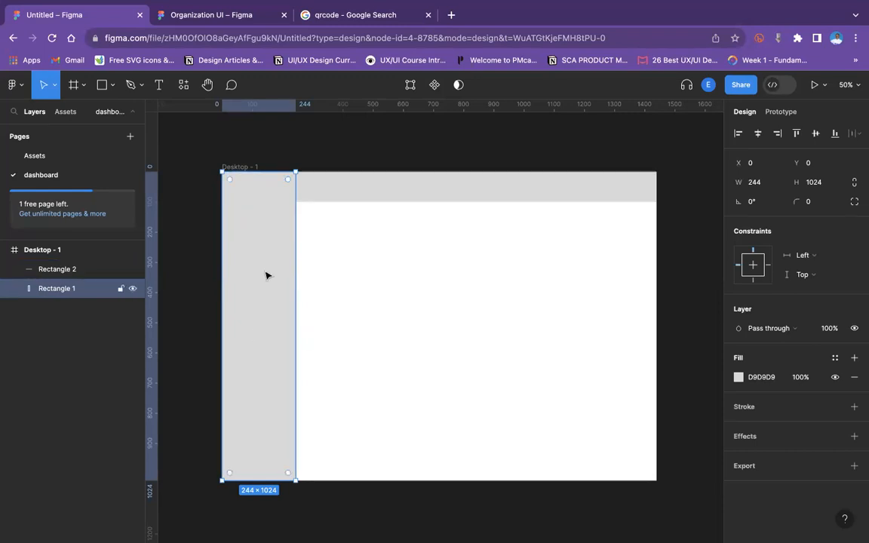
Show the Desktop frame's 12-column layout grid again.
{"action": "left_click", "coordinate": [329, 161]}
{"action": "left_click", "coordinate": [664, 273]}
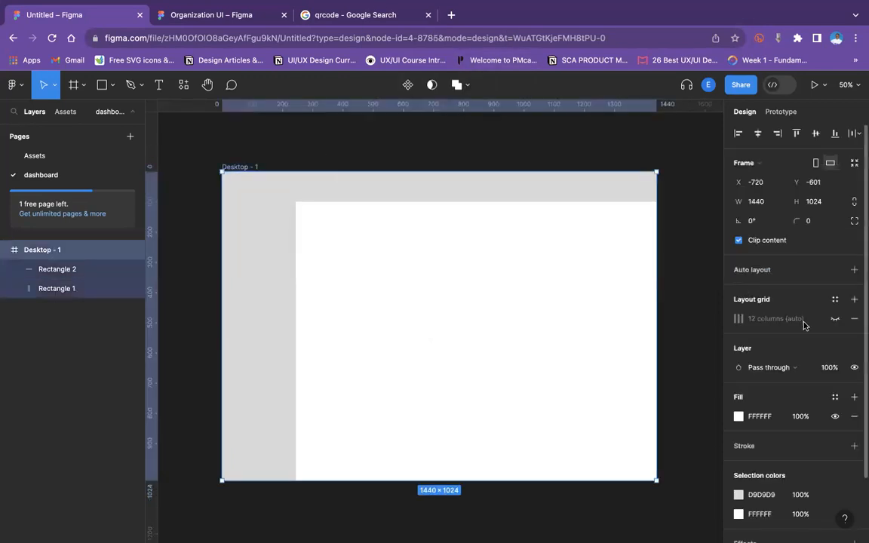
{"action": "left_click", "coordinate": [834, 319]}
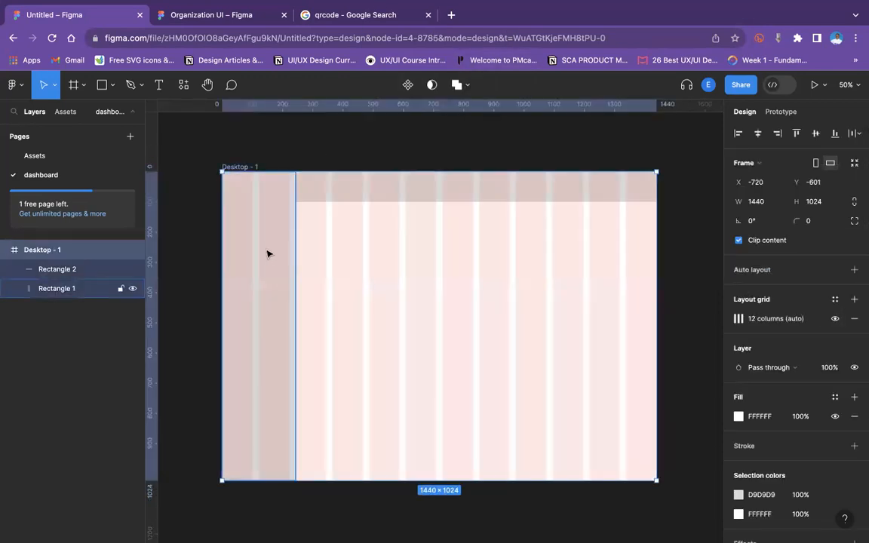
Resize the sidebar's right edge to about 243 wide to line up with the column grid.
{"action": "left_click", "coordinate": [276, 273]}
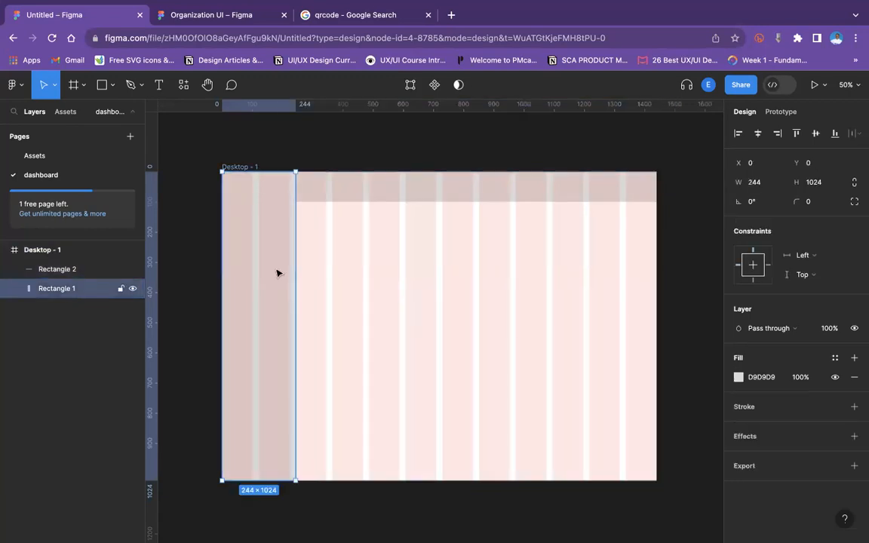
{"action": "mouse_move", "coordinate": [300, 269]}
{"action": "left_mouse_down"}
{"action": "mouse_move", "coordinate": [327, 268]}
{"action": "mouse_move", "coordinate": [295, 276]}
{"action": "left_mouse_up"}
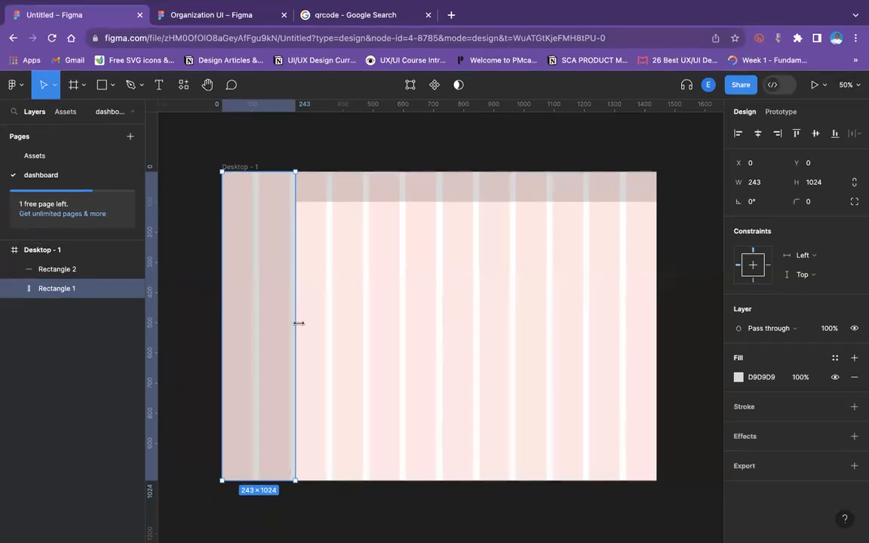
{"action": "left_click_drag", "start_coordinate": [300, 323], "coordinate": [295, 326]}
Preview the Desktop frame in prototype view, close the Organization UI tab and return to the editor.
{"action": "left_click", "coordinate": [248, 137]}
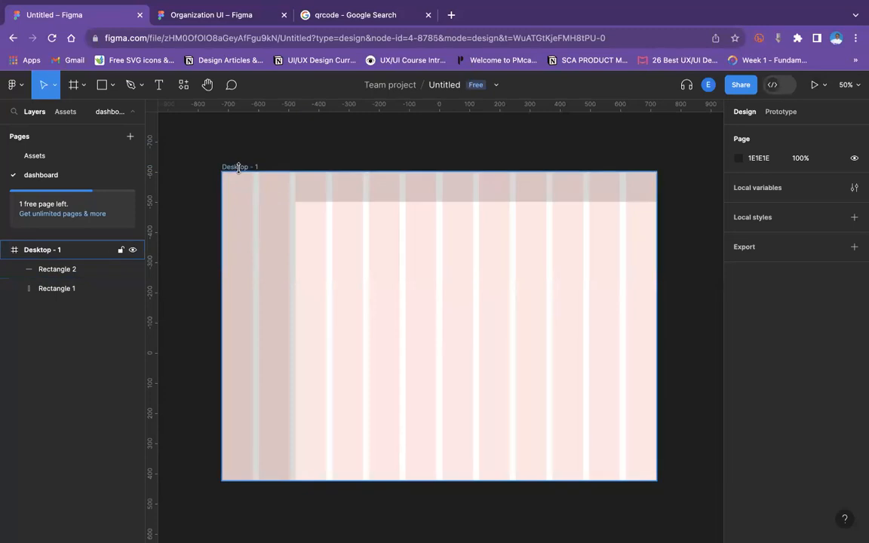
{"action": "left_click", "coordinate": [235, 166]}
{"action": "left_click", "coordinate": [287, 146]}
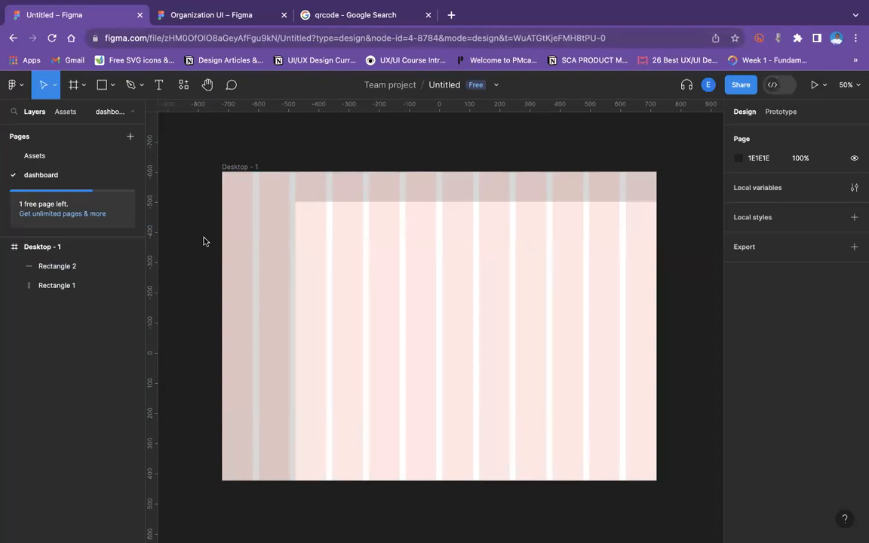
{"action": "left_click", "coordinate": [230, 167]}
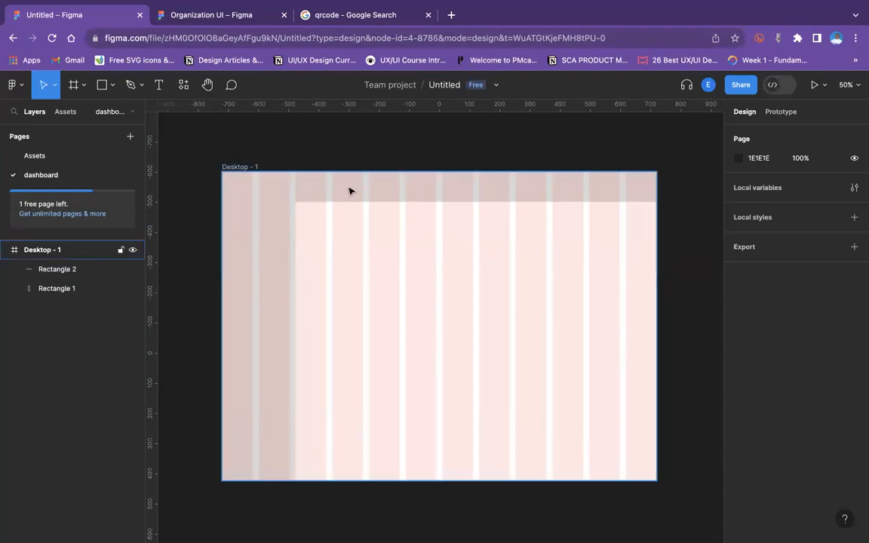
{"action": "left_click", "coordinate": [814, 85]}
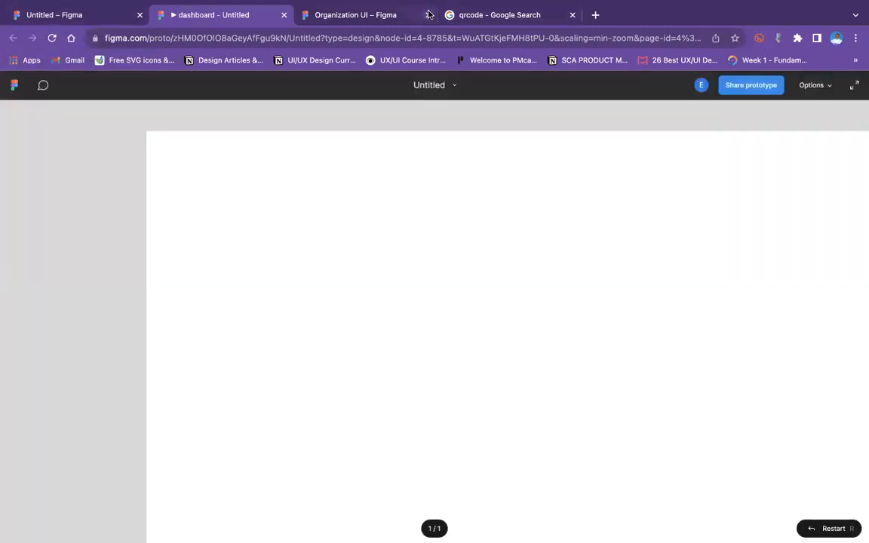
{"action": "left_click", "coordinate": [428, 15]}
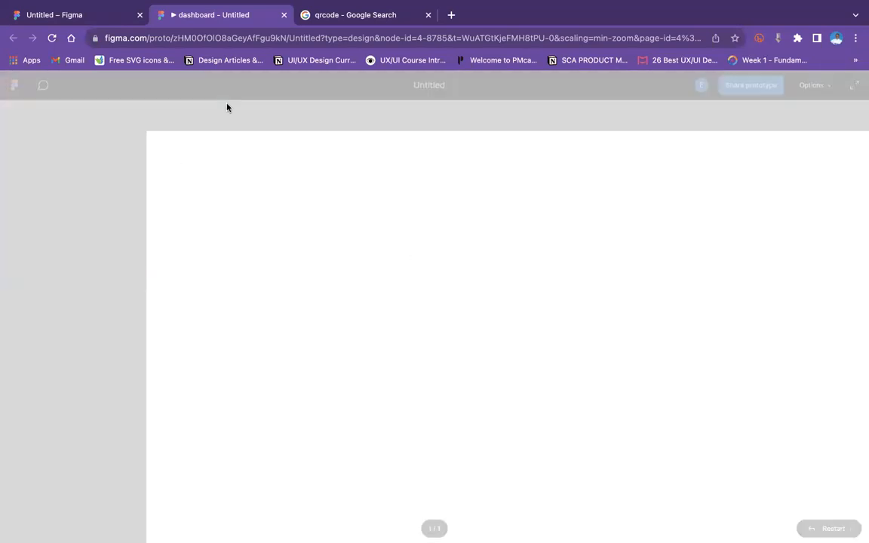
{"action": "left_click", "coordinate": [68, 46]}
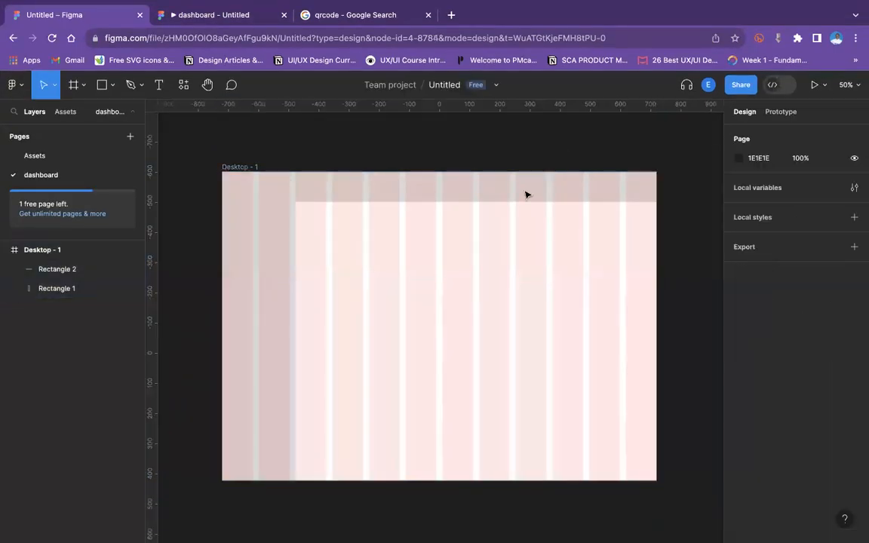
Hide the Desktop frame's layout grid once more.
{"action": "left_click", "coordinate": [227, 165]}
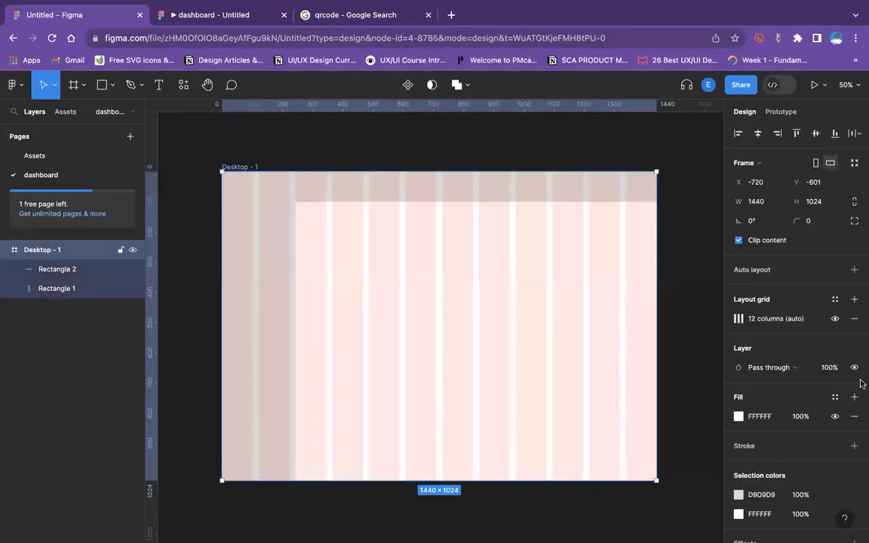
{"action": "left_click", "coordinate": [834, 318]}
Set the top bar's height to 60 and check it in the prototype preview.
{"action": "left_click", "coordinate": [297, 186]}
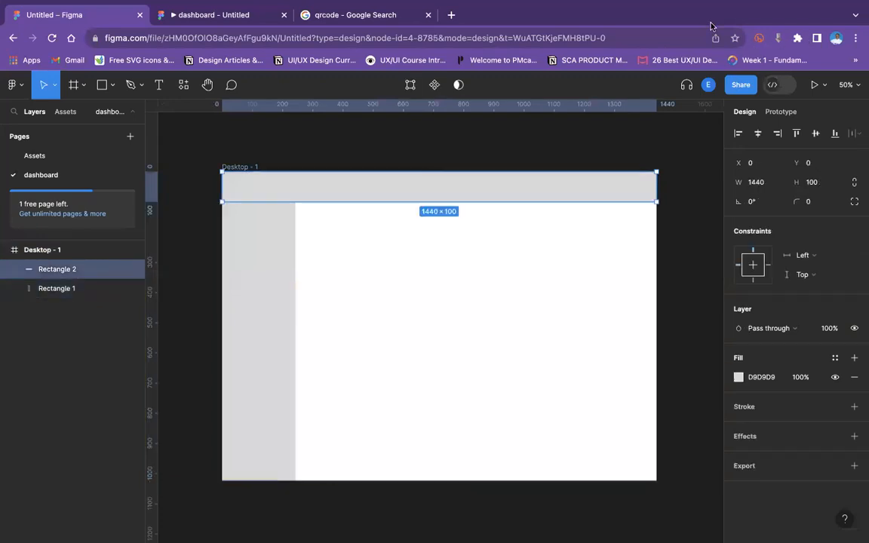
{"action": "left_click", "coordinate": [813, 183]}
{"action": "left_click", "coordinate": [811, 183]}
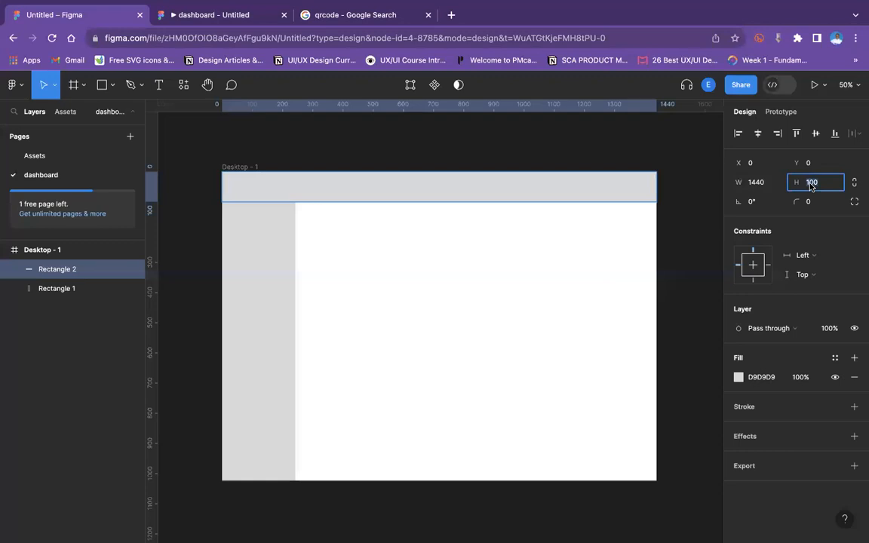
{"action": "type", "text": "60"}
{"action": "key", "text": "Return"}
{"action": "left_click", "coordinate": [236, 15]}
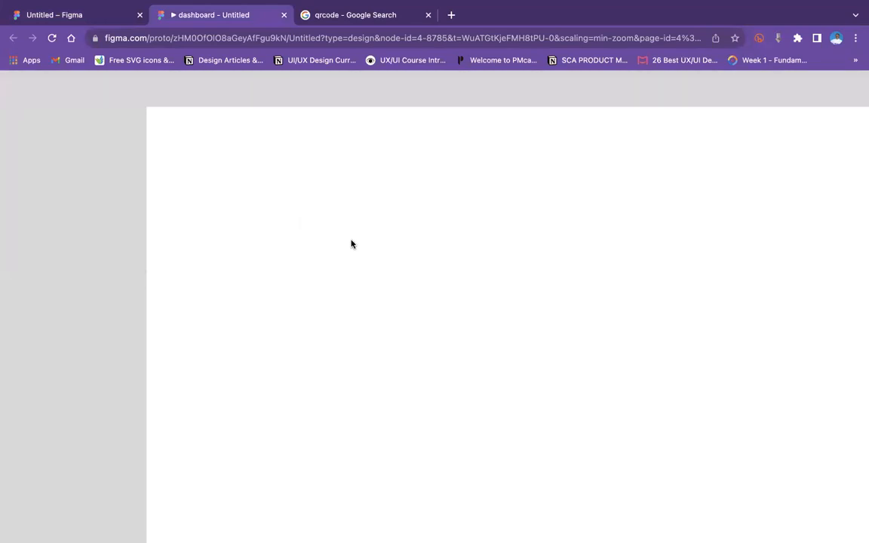
{"action": "left_click", "coordinate": [102, 17]}
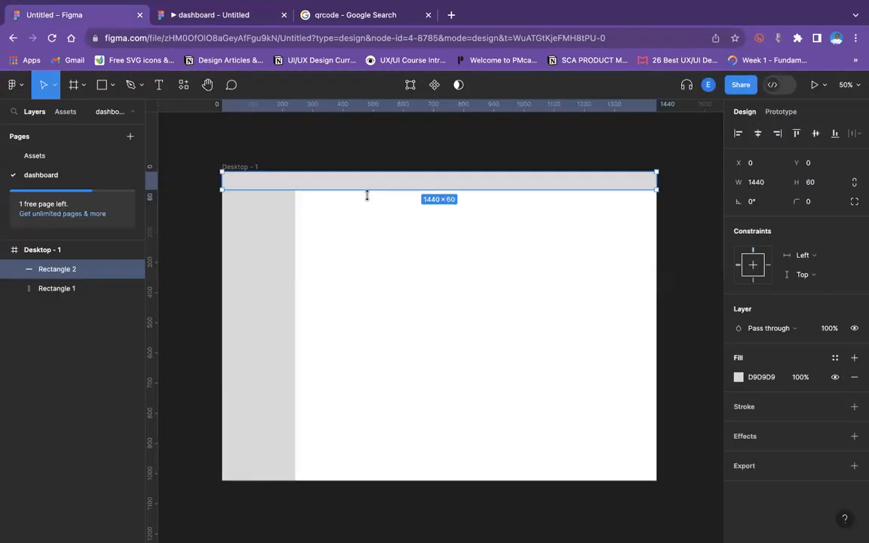
Set the top bar's height to 80.
{"action": "left_click", "coordinate": [811, 182]}
{"action": "type", "text": "80"}
{"action": "key", "text": "Return"}
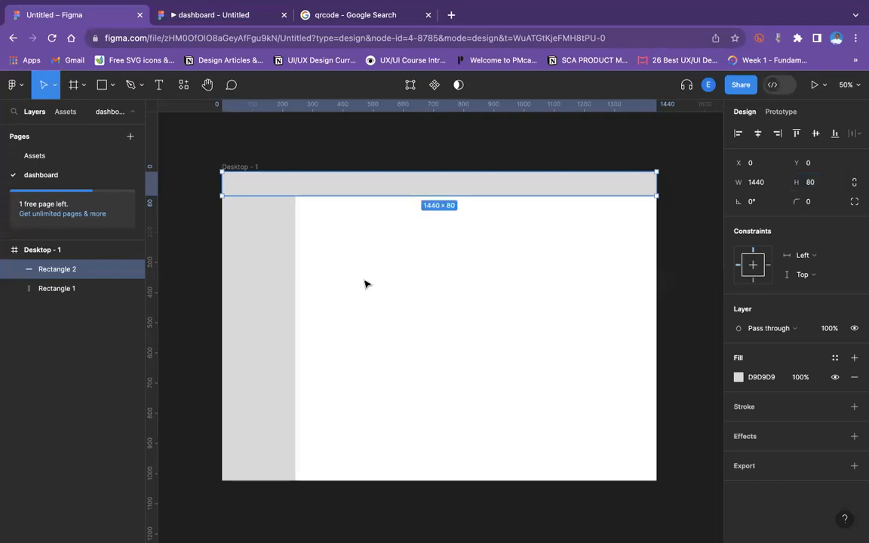
{"action": "left_click", "coordinate": [366, 282]}
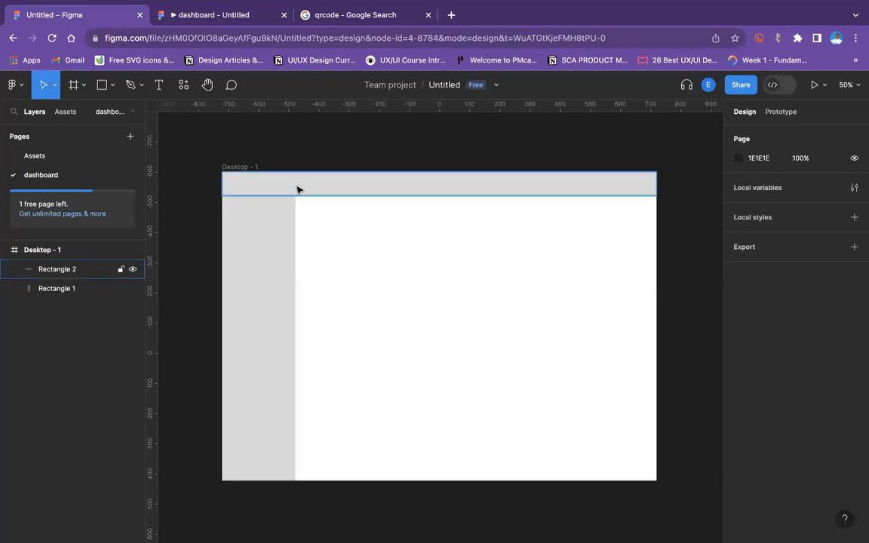
Review the top bar and sidebar rectangles on the frame.
{"action": "left_click", "coordinate": [356, 186]}
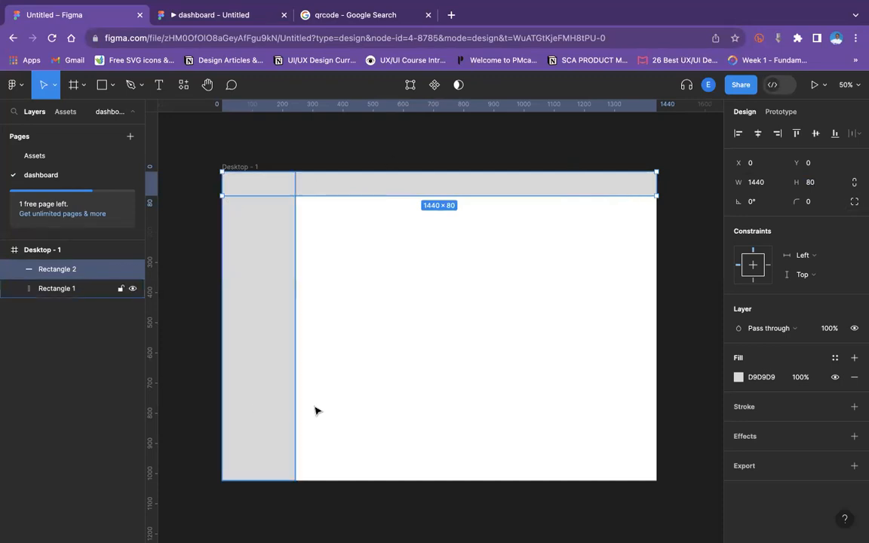
{"action": "left_click", "coordinate": [332, 147]}
{"action": "left_click", "coordinate": [288, 175]}
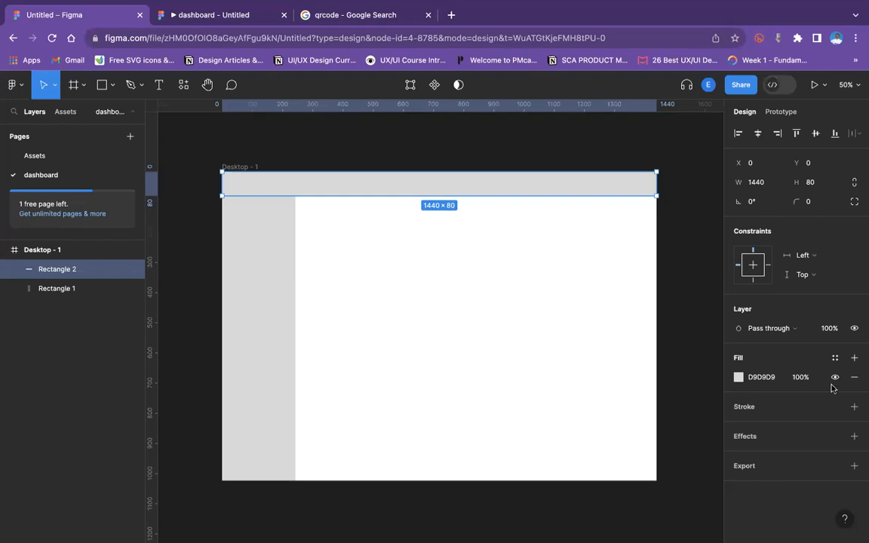
{"action": "left_click", "coordinate": [491, 316]}
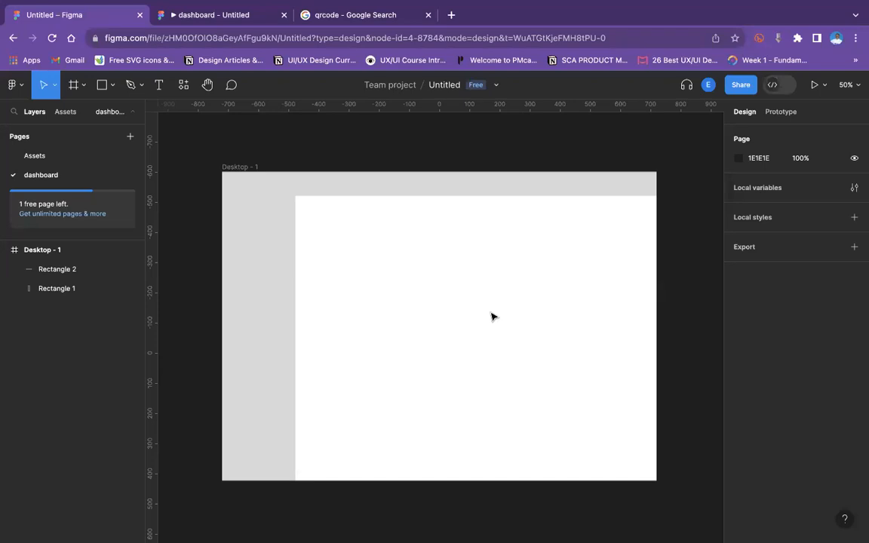
{"action": "left_click", "coordinate": [415, 195]}
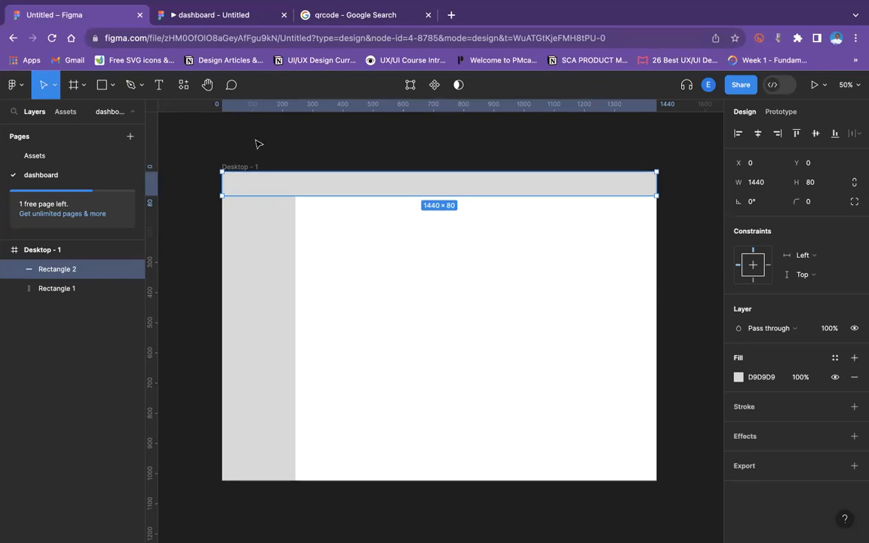
Draw a search bar rectangle about 442×62 in the content area below the top bar.
{"action": "left_click", "coordinate": [107, 86]}
{"action": "left_click", "coordinate": [92, 114]}
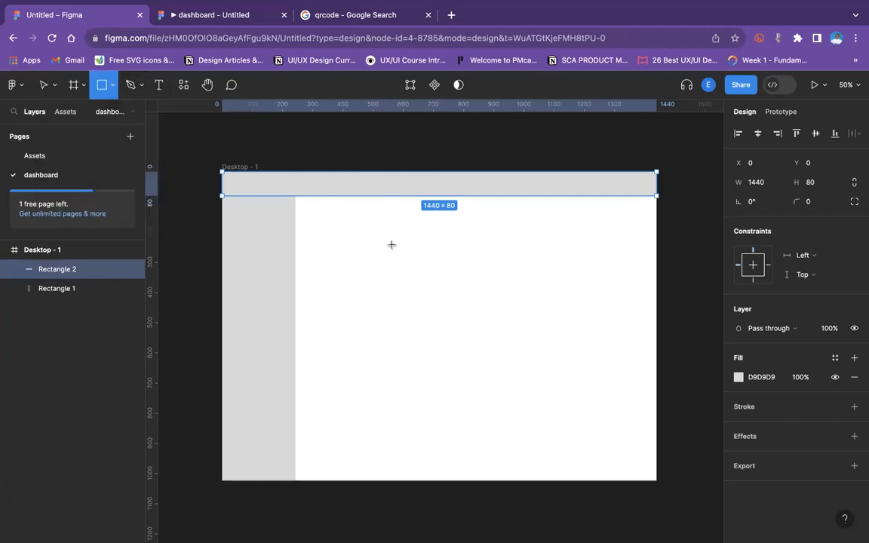
{"action": "mouse_move", "coordinate": [360, 237]}
{"action": "left_mouse_down"}
{"action": "mouse_move", "coordinate": [369, 246]}
{"action": "mouse_move", "coordinate": [424, 249]}
{"action": "left_mouse_up"}
{"action": "left_click_drag", "start_coordinate": [398, 300], "coordinate": [398, 255]}
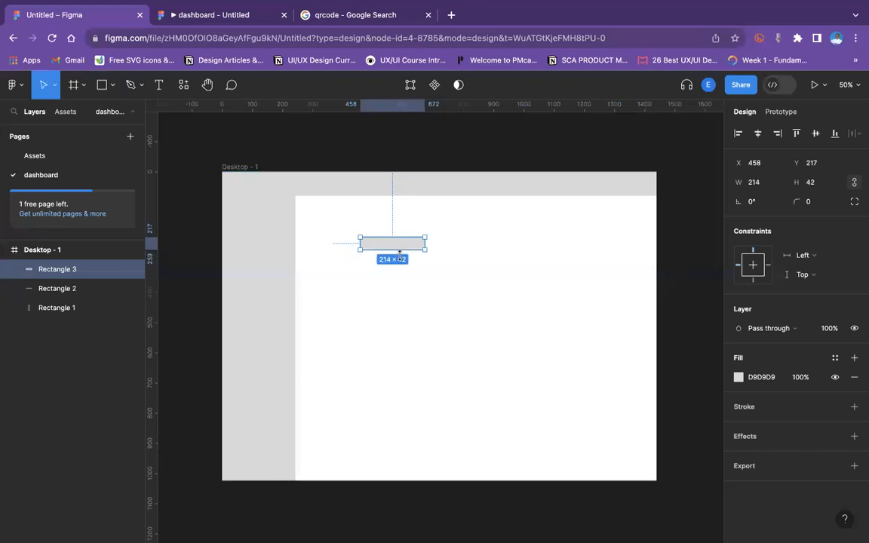
{"action": "left_click_drag", "start_coordinate": [460, 252], "coordinate": [494, 249]}
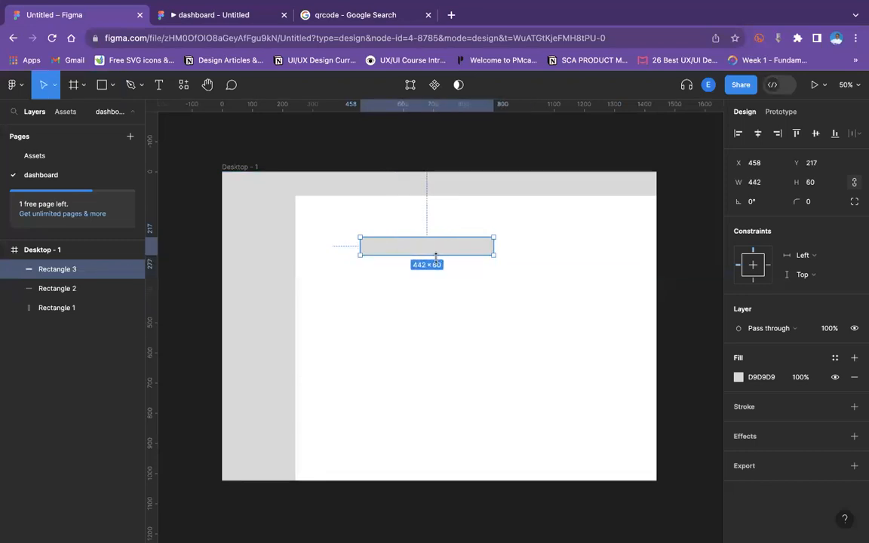
{"action": "left_click_drag", "start_coordinate": [435, 259], "coordinate": [436, 255]}
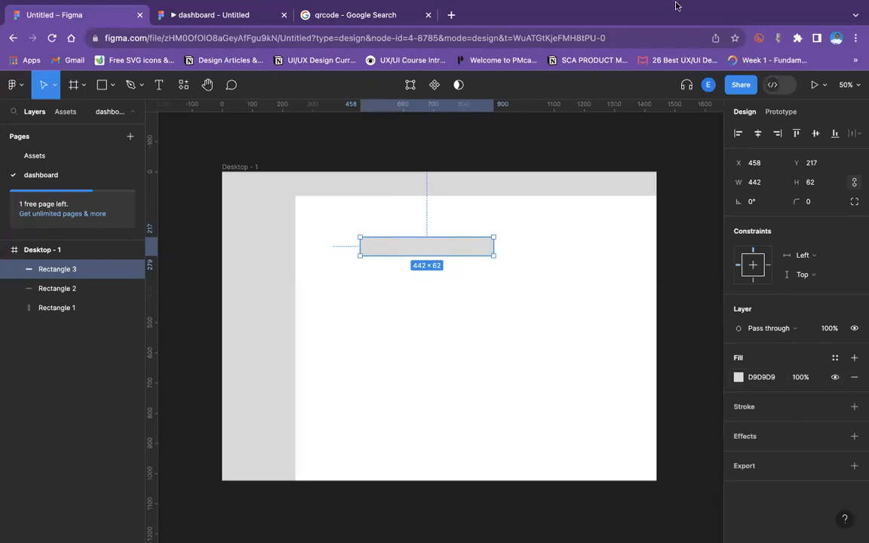
Round the search bar's corners to a radius of 50.
{"action": "left_click", "coordinate": [818, 202]}
{"action": "type", "text": "1"}
{"action": "type", "text": "0"}
{"action": "key", "text": "Return"}
{"action": "left_click", "coordinate": [817, 203]}
{"action": "type", "text": "5"}
{"action": "key", "text": "Return"}
Find a search icon in the local assets and place it at the left end of the search bar.
{"action": "left_click", "coordinate": [66, 112]}
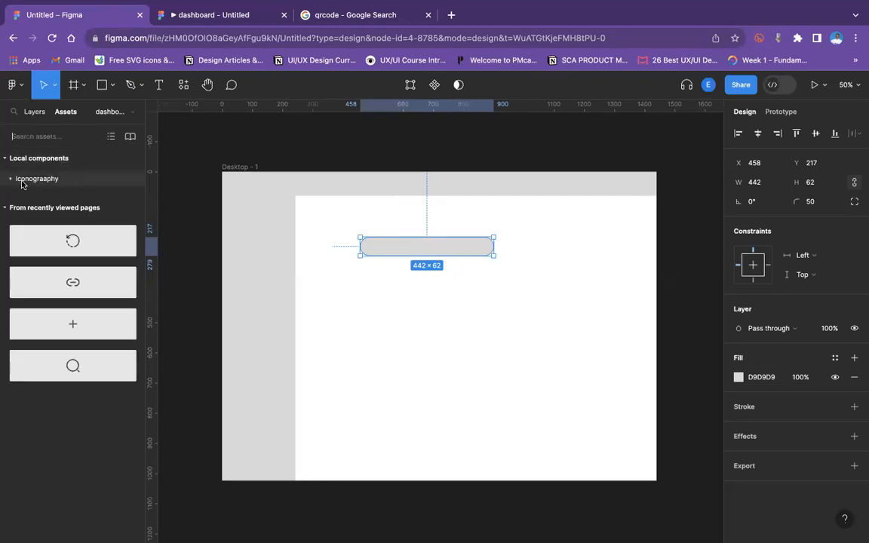
{"action": "left_click", "coordinate": [24, 179]}
{"action": "key", "text": "Escape"}
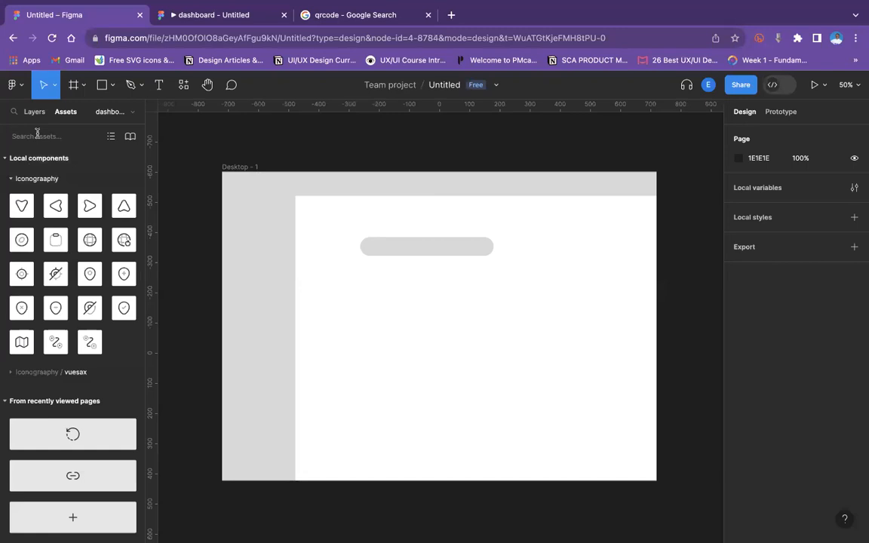
{"action": "left_click", "coordinate": [37, 136]}
{"action": "type", "text": "sera"}
{"action": "key", "text": "BackSpace"}
{"action": "key", "text": "BackSpace"}
{"action": "type", "text": "arch"}
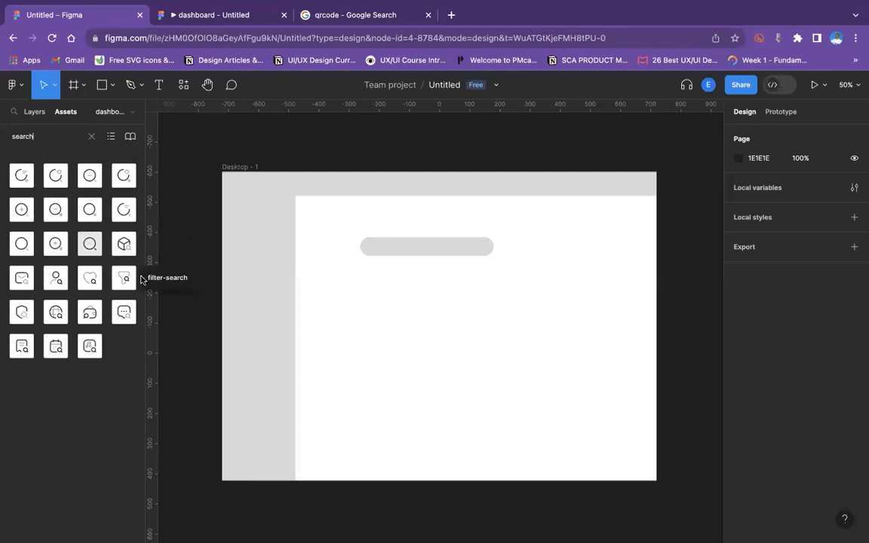
{"action": "left_click_drag", "start_coordinate": [89, 242], "coordinate": [378, 282]}
{"action": "key", "text": "shift+0"}
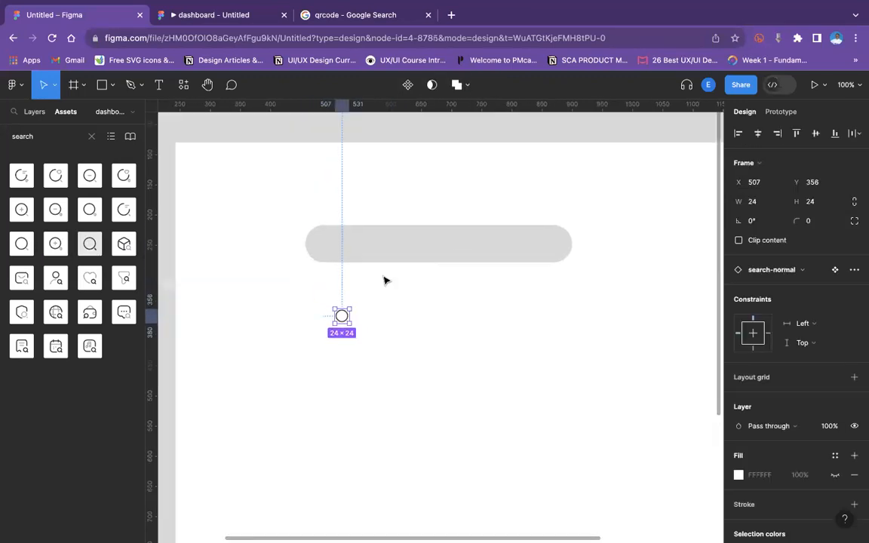
{"action": "left_click_drag", "start_coordinate": [343, 319], "coordinate": [354, 255]}
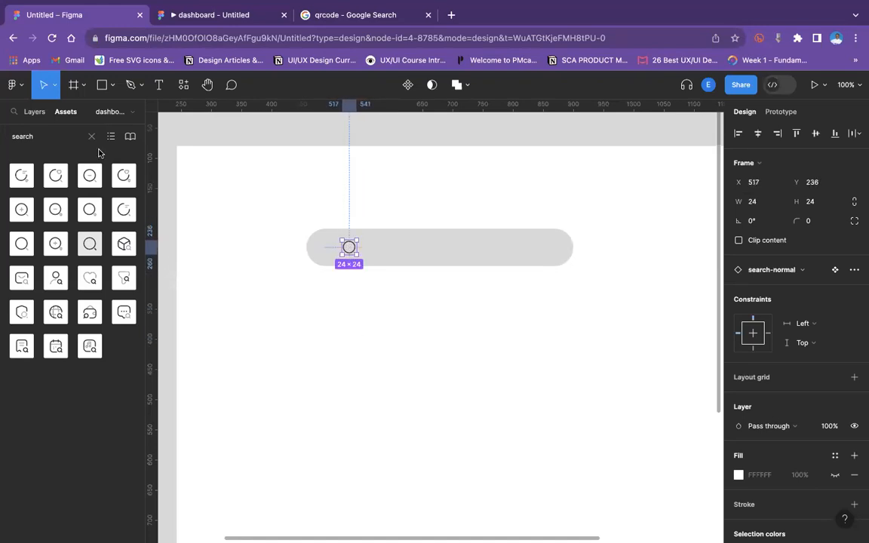
Add the placeholder text "Search here" beside the icon inside the search bar.
{"action": "left_click", "coordinate": [159, 84]}
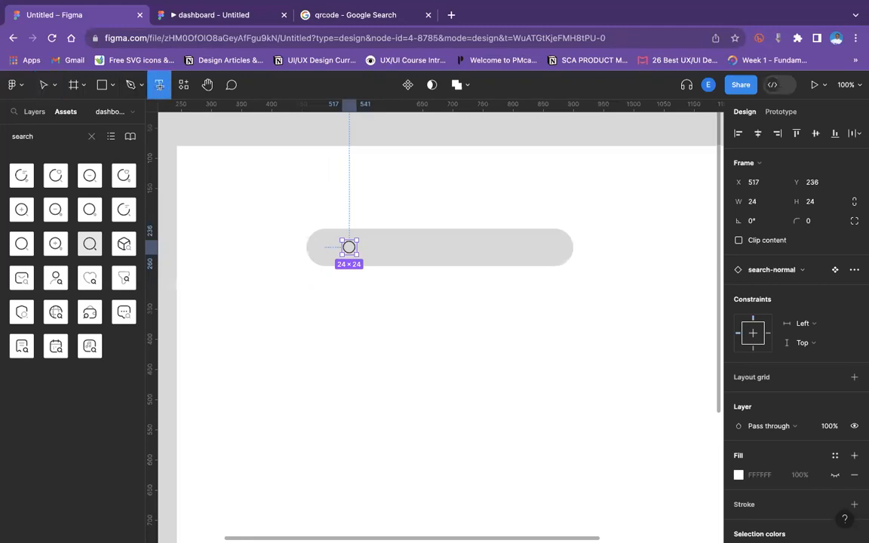
{"action": "left_click", "coordinate": [381, 246]}
{"action": "type", "text": "Sea"}
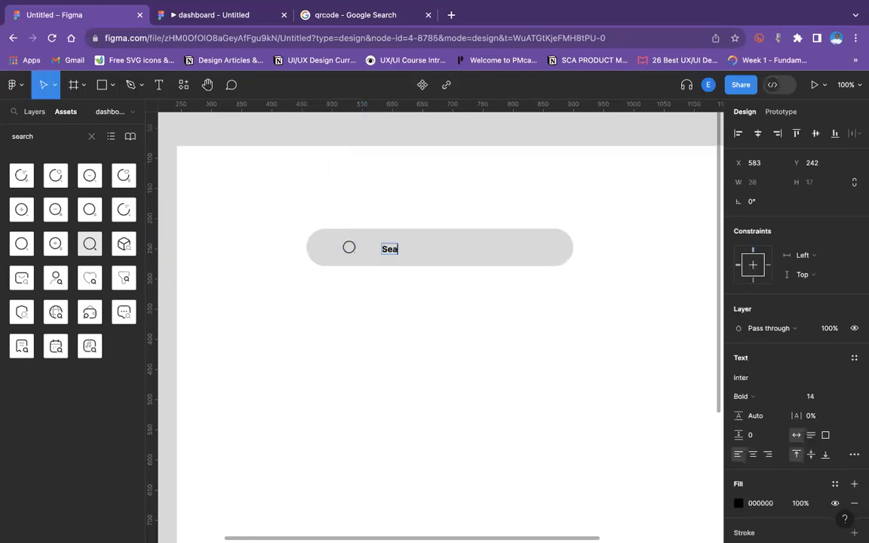
{"action": "type", "text": "rch here"}
{"action": "key", "text": "Escape"}
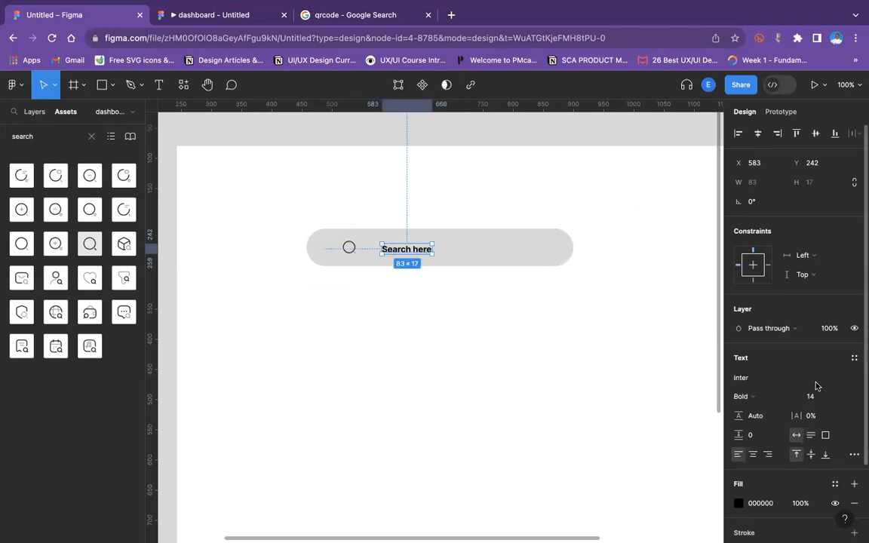
Set the placeholder text to Regular weight at size 12 and nudge it closer to the icon.
{"action": "left_click", "coordinate": [839, 398]}
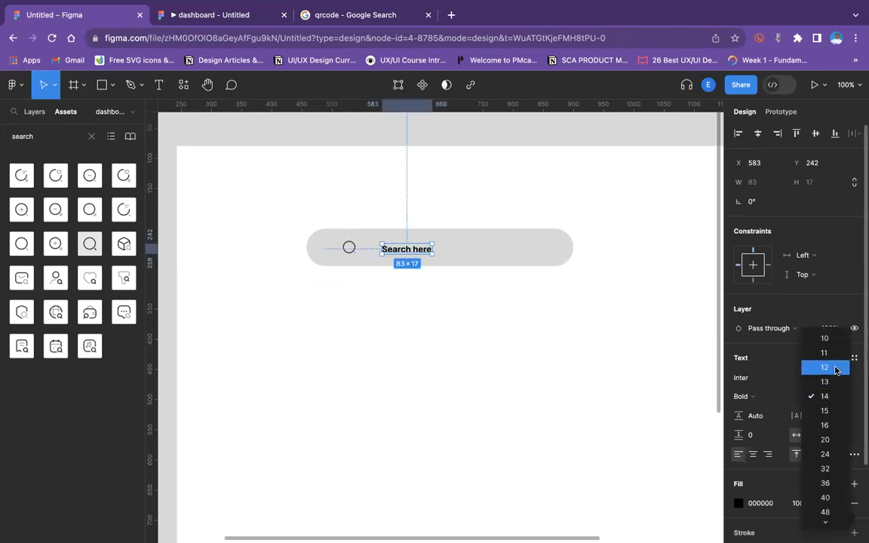
{"action": "left_click", "coordinate": [824, 365]}
{"action": "left_click", "coordinate": [762, 398]}
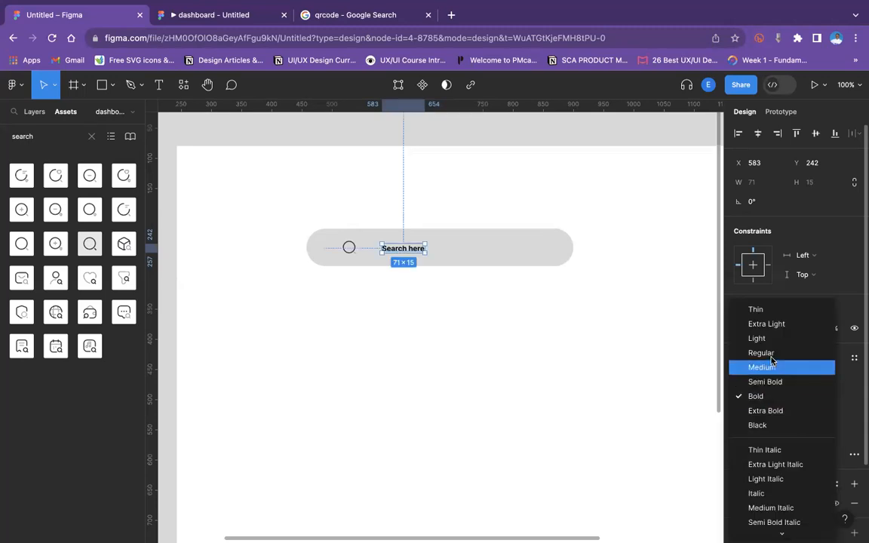
{"action": "left_click", "coordinate": [761, 353]}
{"action": "left_click_drag", "start_coordinate": [398, 247], "coordinate": [388, 249]}
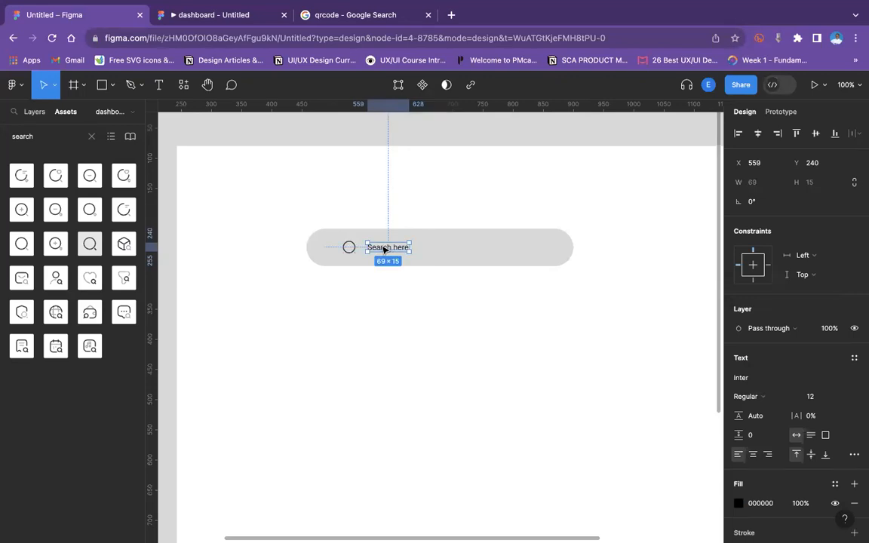
Resize the search icon to 20 × 20.
{"action": "left_click", "coordinate": [350, 248]}
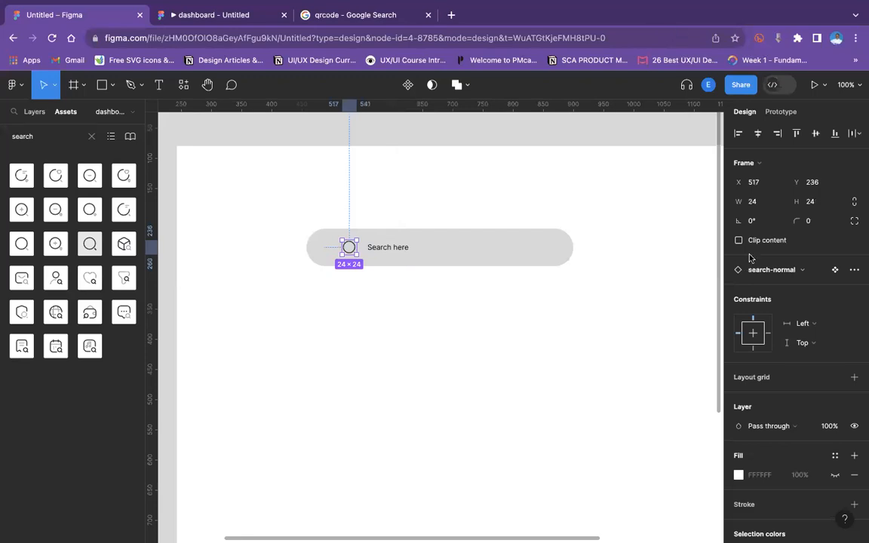
{"action": "left_click", "coordinate": [767, 201]}
{"action": "type", "text": "20"}
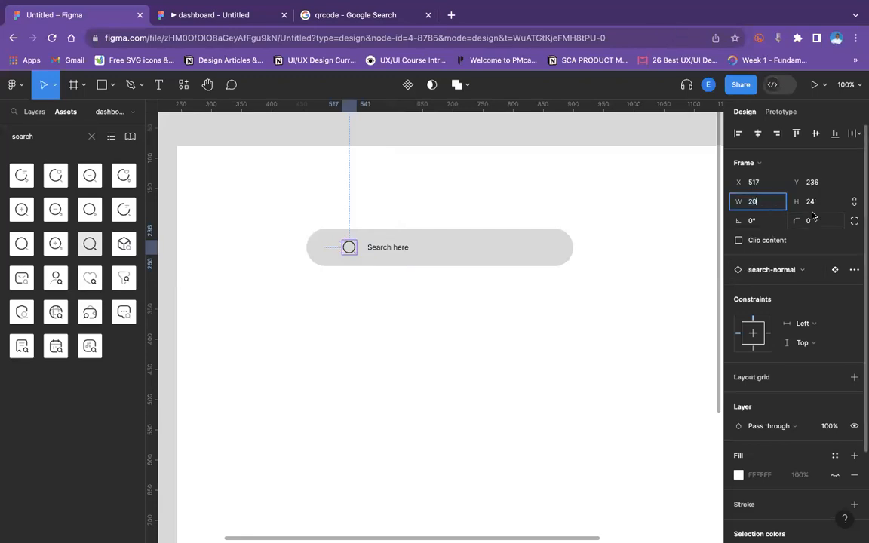
{"action": "left_click", "coordinate": [813, 202]}
{"action": "type", "text": "20"}
{"action": "key", "text": "Return"}
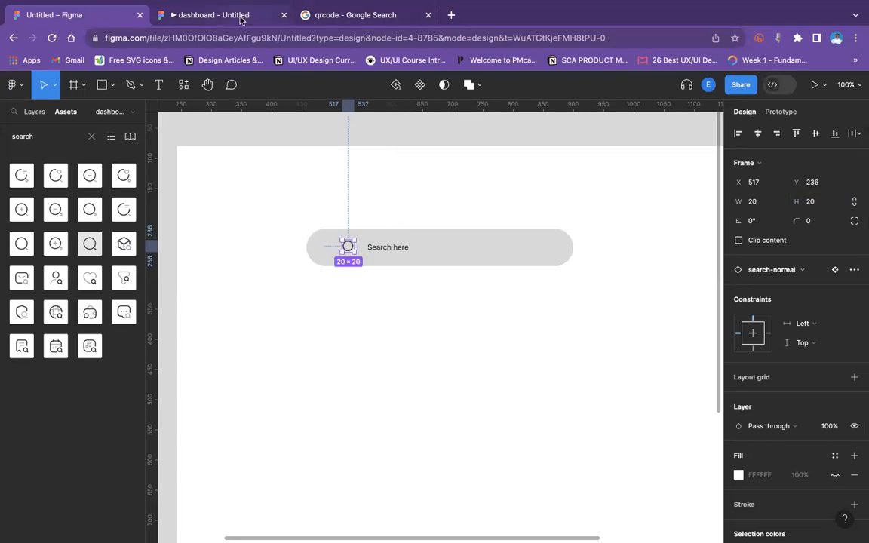
Preview the prototype, then set the search bar's height to 50.
{"action": "left_click", "coordinate": [229, 15]}
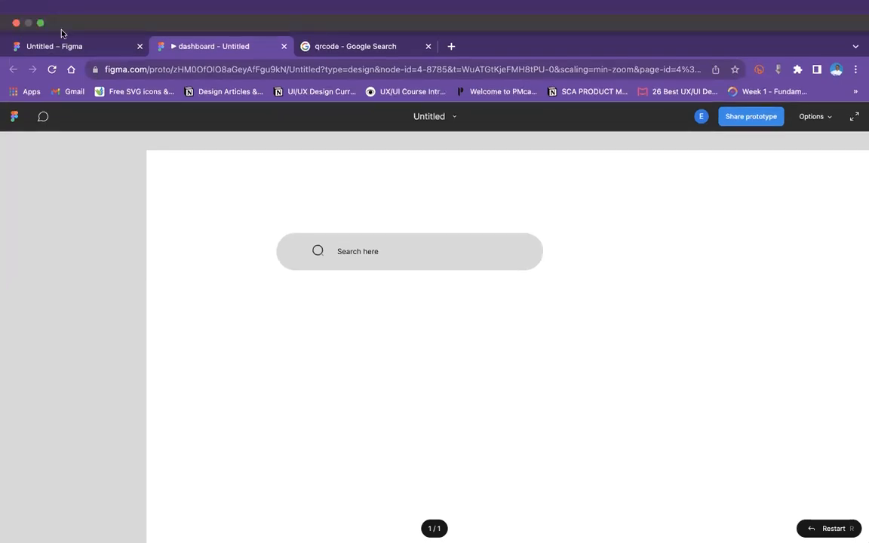
{"action": "left_click", "coordinate": [66, 46]}
{"action": "left_click", "coordinate": [452, 249]}
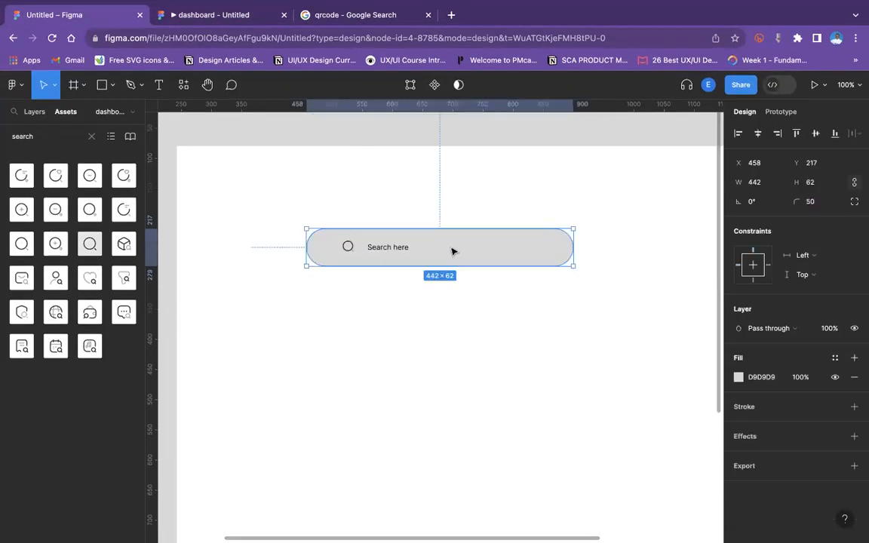
{"action": "left_click", "coordinate": [819, 187]}
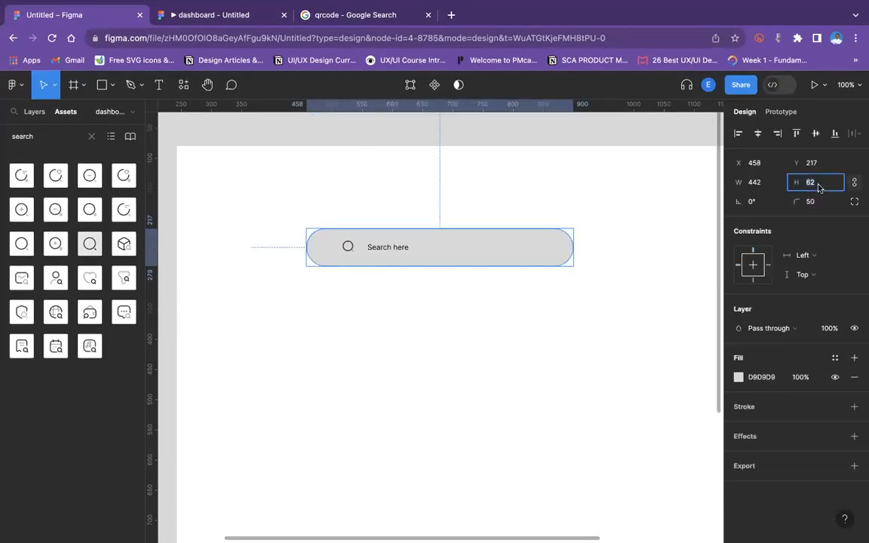
{"action": "type", "text": "50"}
{"action": "key", "text": "Return"}
Wrap the search icon and placeholder text in an auto layout with a spacing of 10.
{"action": "left_click", "coordinate": [348, 247]}
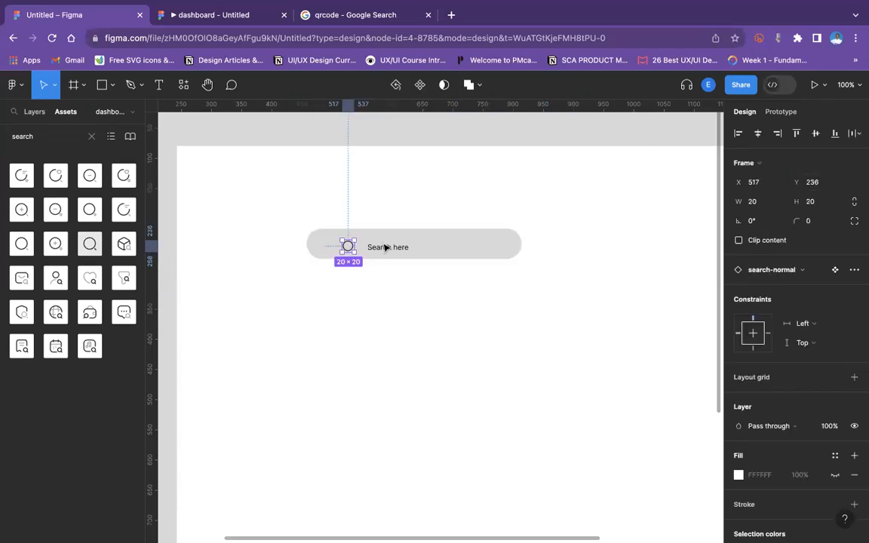
{"action": "left_click", "coordinate": [388, 247], "text": "shift"}
{"action": "left_click_drag", "start_coordinate": [391, 247], "coordinate": [370, 246]}
{"action": "left_click", "coordinate": [368, 247]}
{"action": "left_click", "coordinate": [326, 245], "text": "shift"}
{"action": "key", "text": "shift+a"}
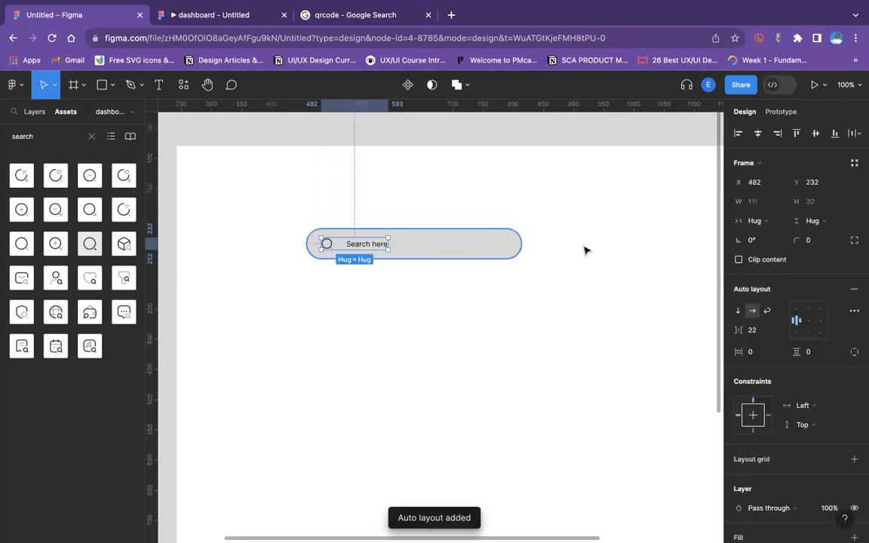
{"action": "left_click_drag", "start_coordinate": [736, 330], "coordinate": [726, 333]}
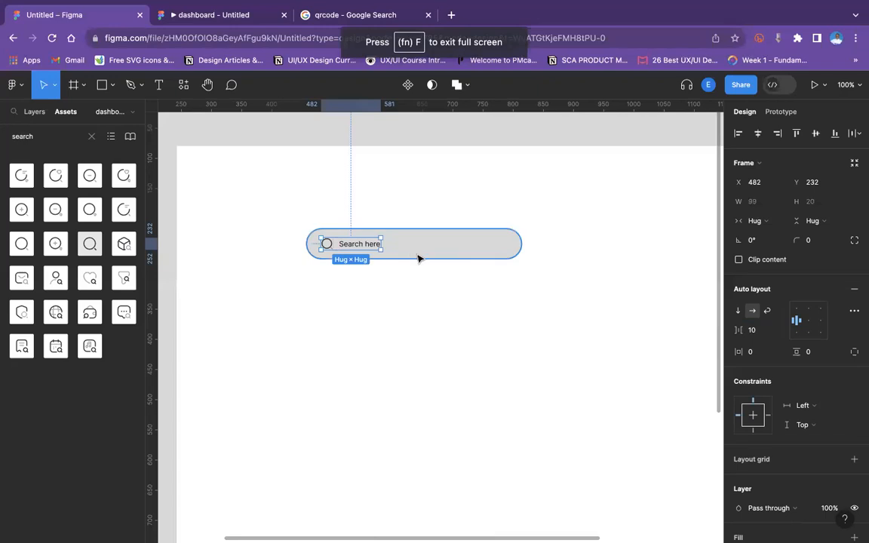
Narrow the search bar rectangle to about 255 wide around its contents.
{"action": "left_click", "coordinate": [529, 247]}
{"action": "left_click", "coordinate": [523, 243]}
{"action": "left_click_drag", "start_coordinate": [522, 243], "coordinate": [461, 243]}
{"action": "left_click", "coordinate": [499, 256]}
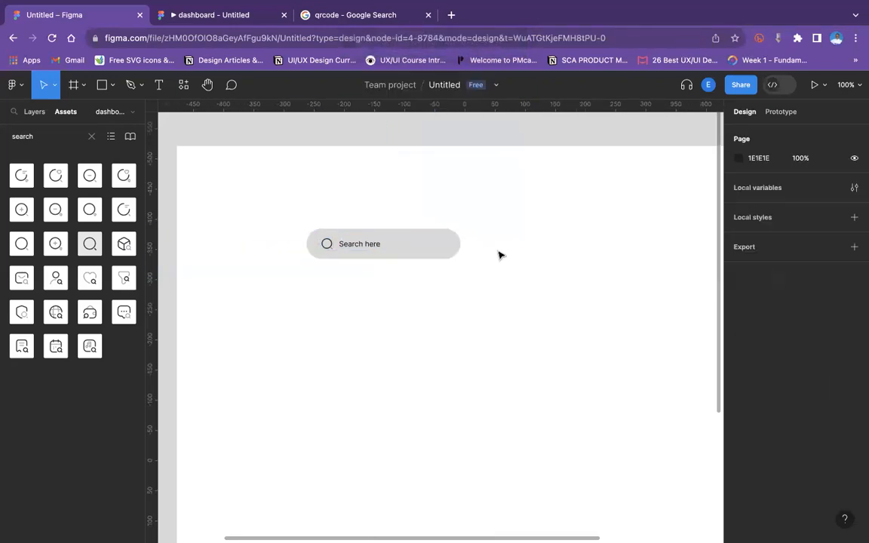
{"action": "key", "text": "super+minus"}
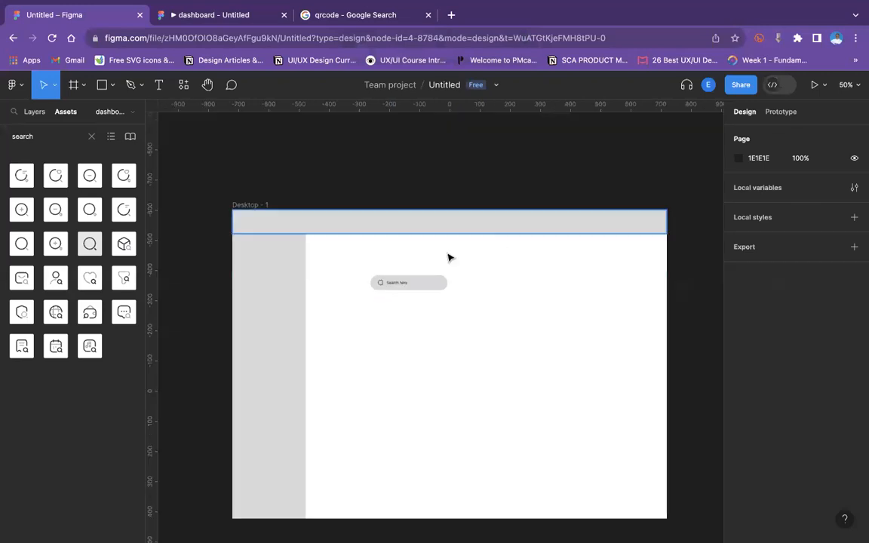
Move the search bar together with its icon and text lower in the content area.
{"action": "left_click", "coordinate": [393, 285]}
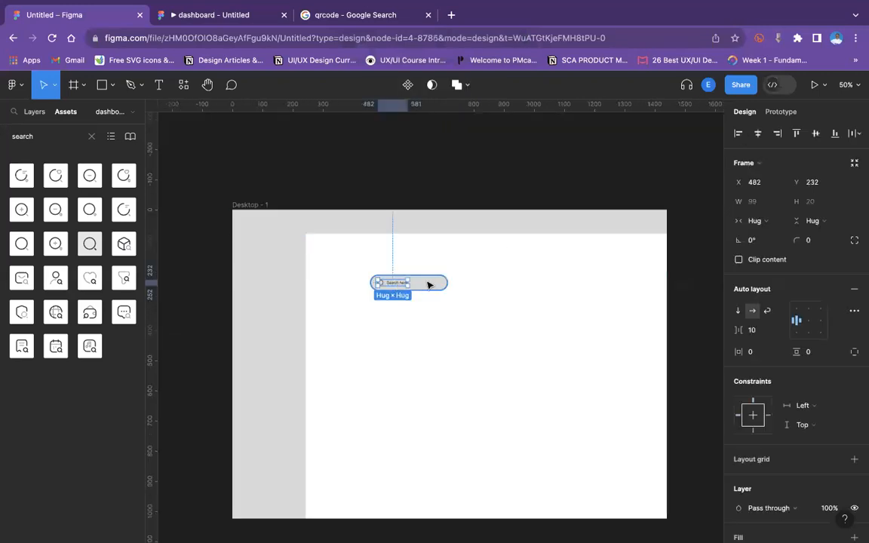
{"action": "left_click", "coordinate": [419, 288], "text": "shift"}
{"action": "left_click_drag", "start_coordinate": [419, 288], "coordinate": [387, 309]}
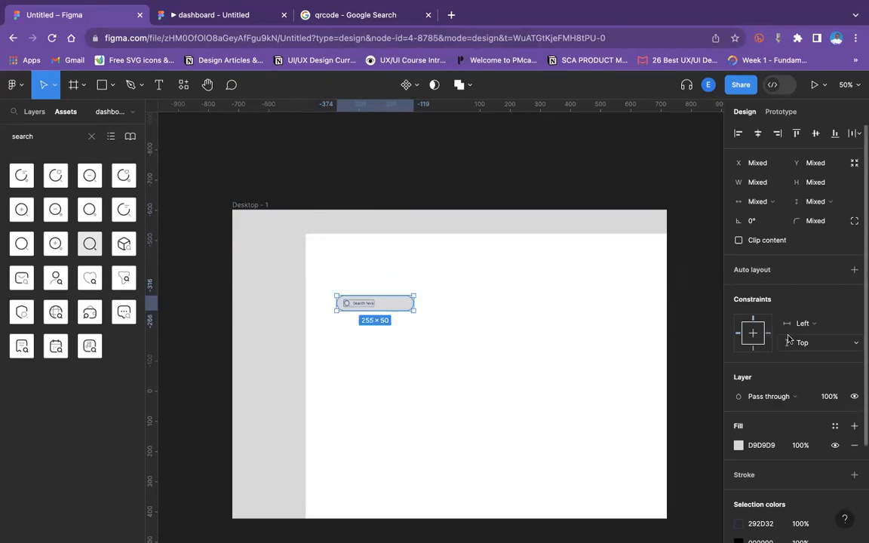
Give the search bar a D9D9D9 stroke and remove its fill.
{"action": "scroll", "coordinate": [737, 350], "scroll_direction": "down", "scroll_amount": 3}
{"action": "left_click", "coordinate": [423, 279]}
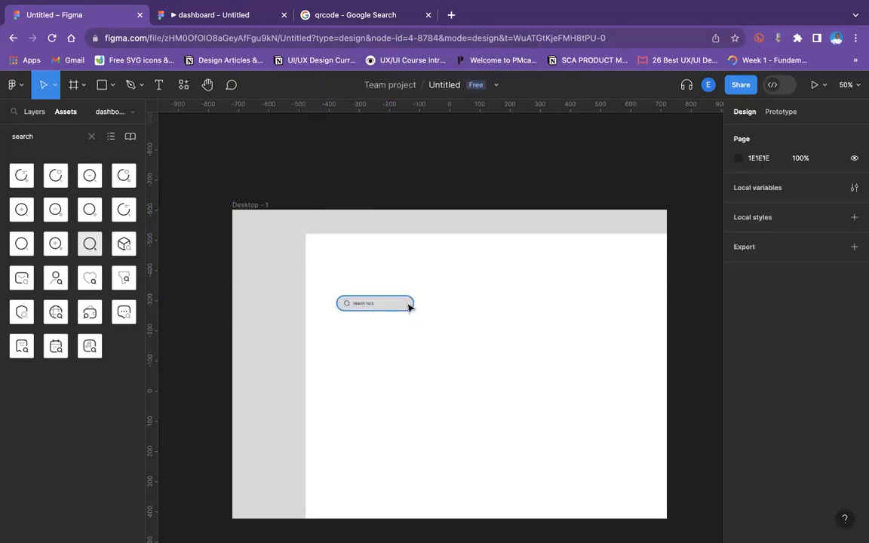
{"action": "left_click", "coordinate": [408, 304]}
{"action": "left_click", "coordinate": [853, 407]}
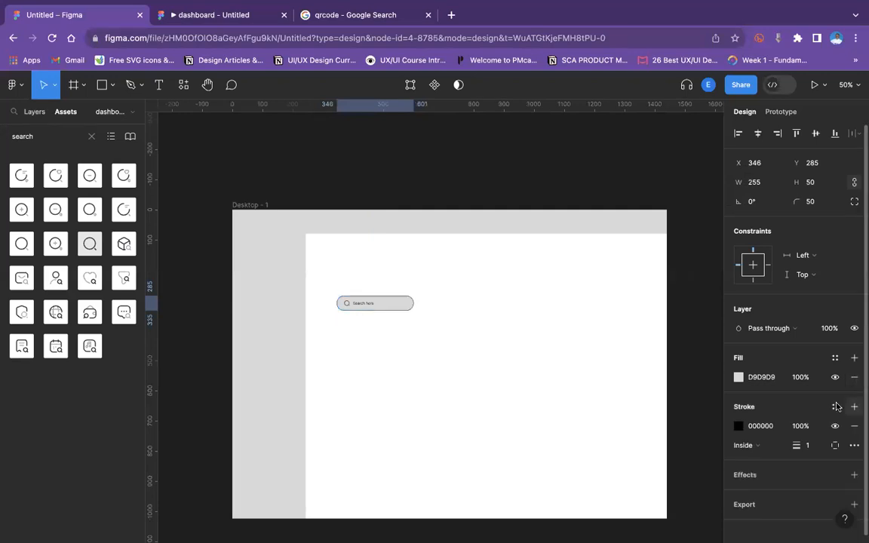
{"action": "left_click", "coordinate": [766, 378]}
{"action": "key", "text": "ctrl+c"}
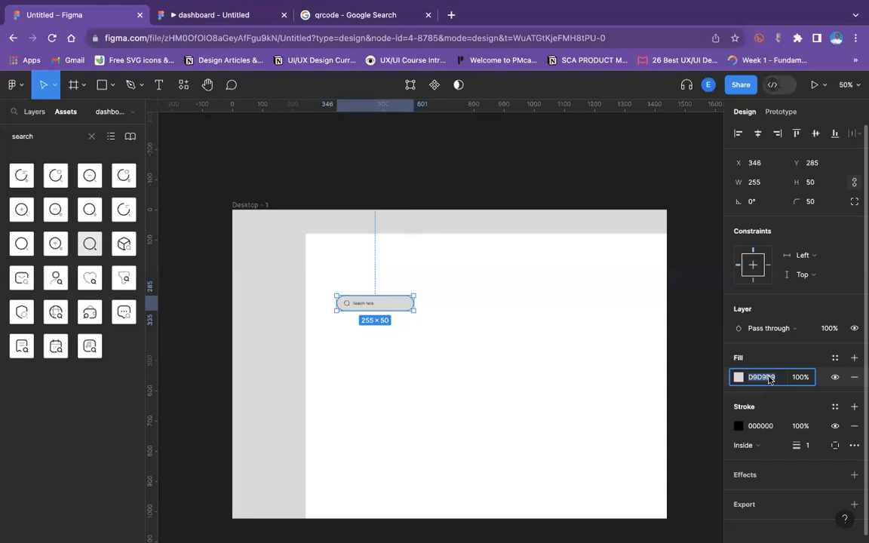
{"action": "left_click", "coordinate": [771, 426]}
{"action": "key", "text": "ctrl+v"}
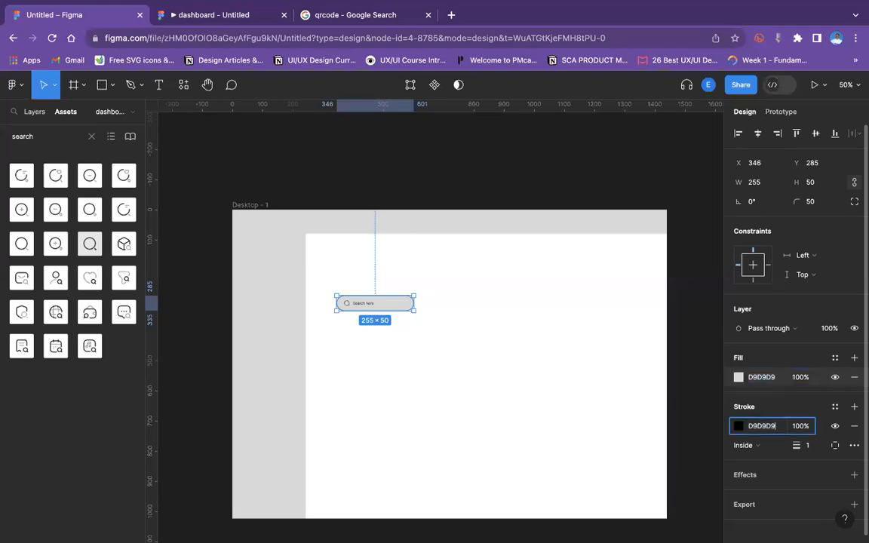
{"action": "key", "text": "Return"}
{"action": "scroll", "coordinate": [860, 380], "scroll_direction": "down", "scroll_amount": 1}
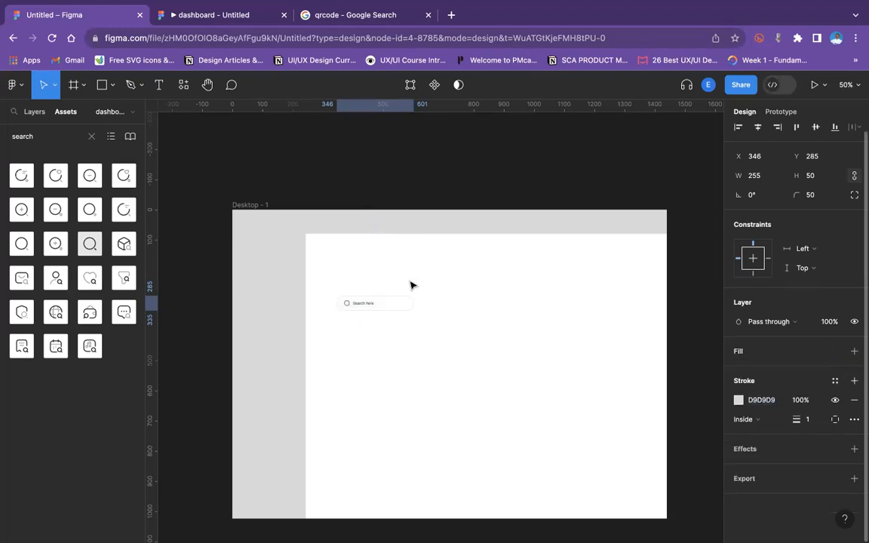
Move the search bar and its contents into the top bar and group them.
{"action": "double_click", "coordinate": [353, 305]}
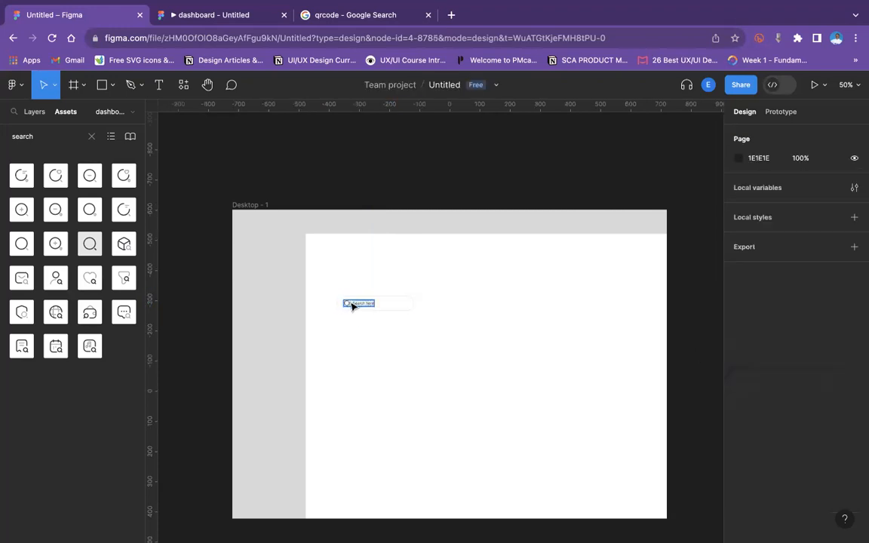
{"action": "left_click", "coordinate": [353, 306]}
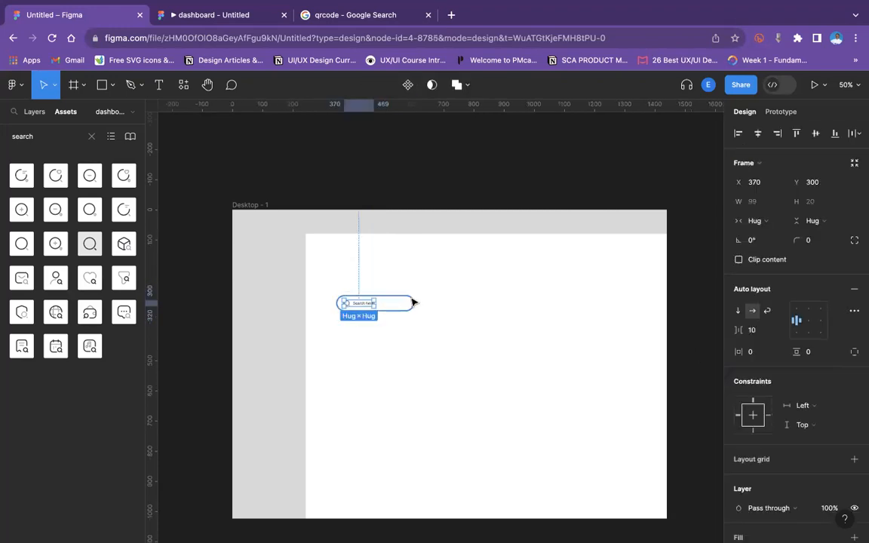
{"action": "left_click_drag", "start_coordinate": [388, 306], "coordinate": [433, 224]}
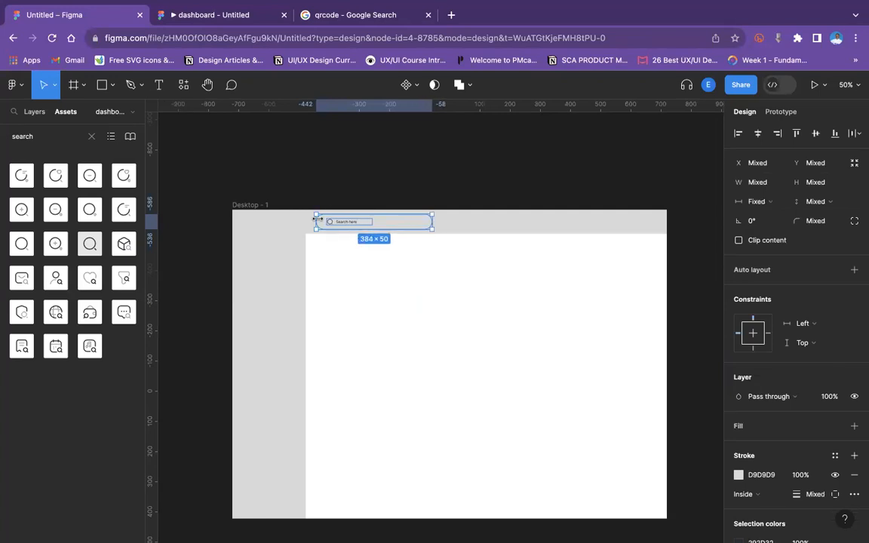
{"action": "key", "text": "super+g"}
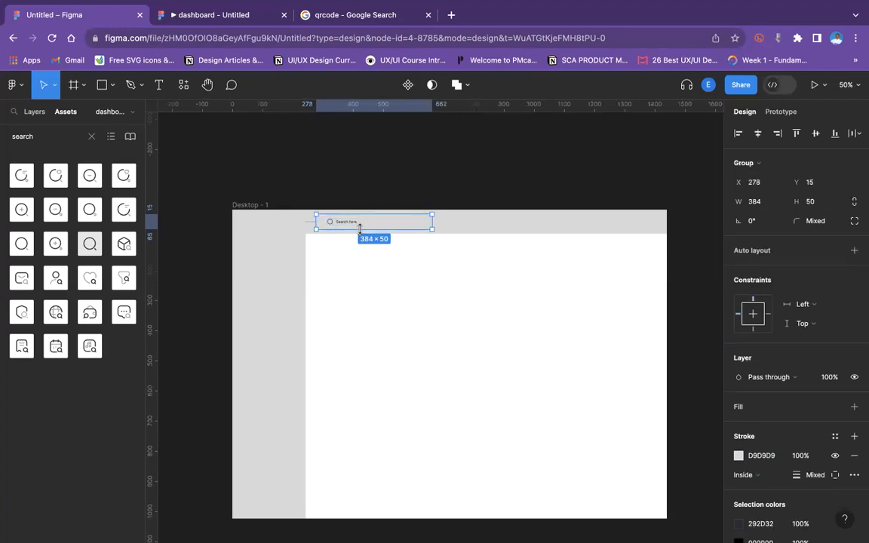
Change the top bar's fill to white FFFFFF.
{"action": "left_click", "coordinate": [491, 170]}
{"action": "left_click", "coordinate": [508, 230]}
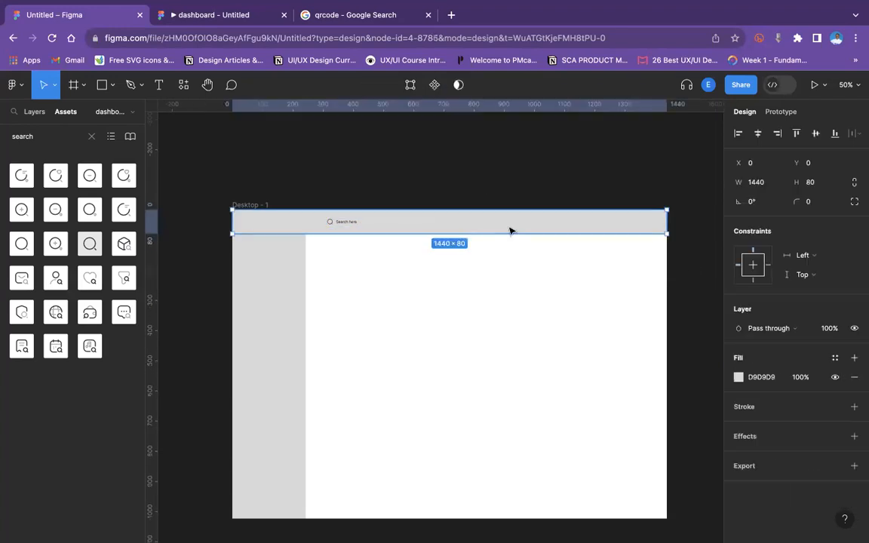
{"action": "left_click", "coordinate": [738, 377]}
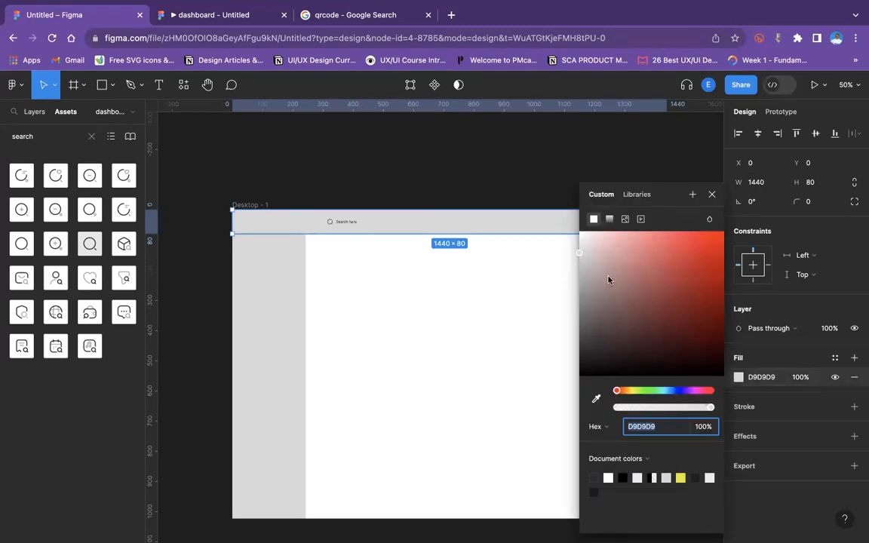
{"action": "left_click_drag", "start_coordinate": [592, 238], "coordinate": [550, 213]}
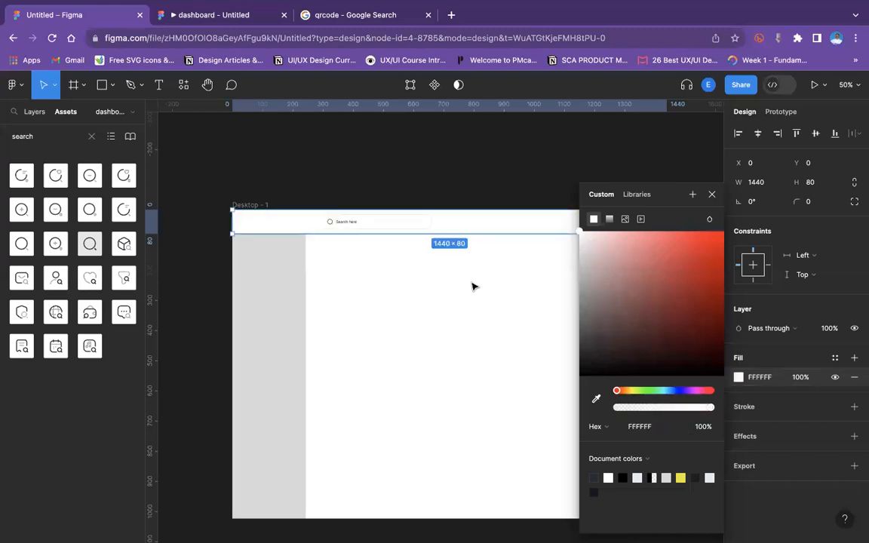
Shift the search bar group slightly right within the top bar and preview the prototype.
{"action": "left_click", "coordinate": [329, 202]}
{"action": "left_click_drag", "start_coordinate": [332, 223], "coordinate": [347, 223]}
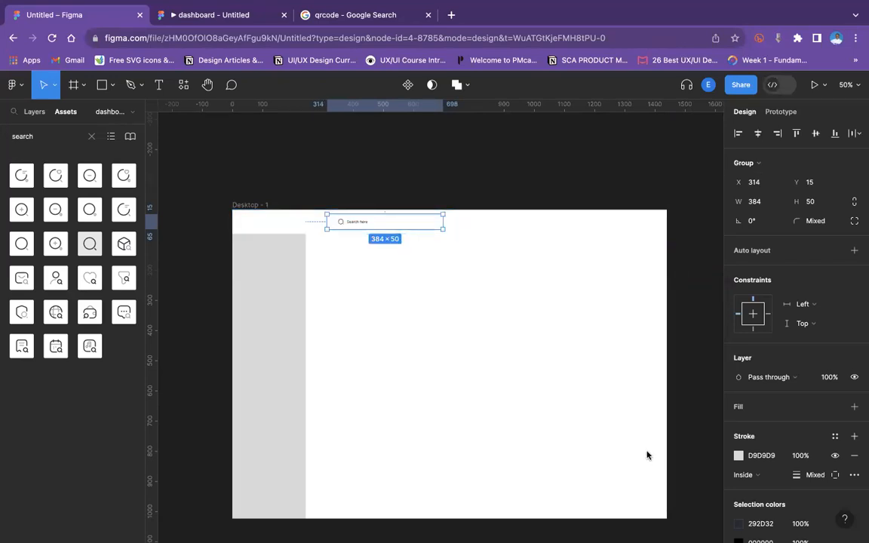
{"action": "left_click", "coordinate": [420, 242]}
{"action": "left_click", "coordinate": [443, 218]}
{"action": "left_click", "coordinate": [443, 259]}
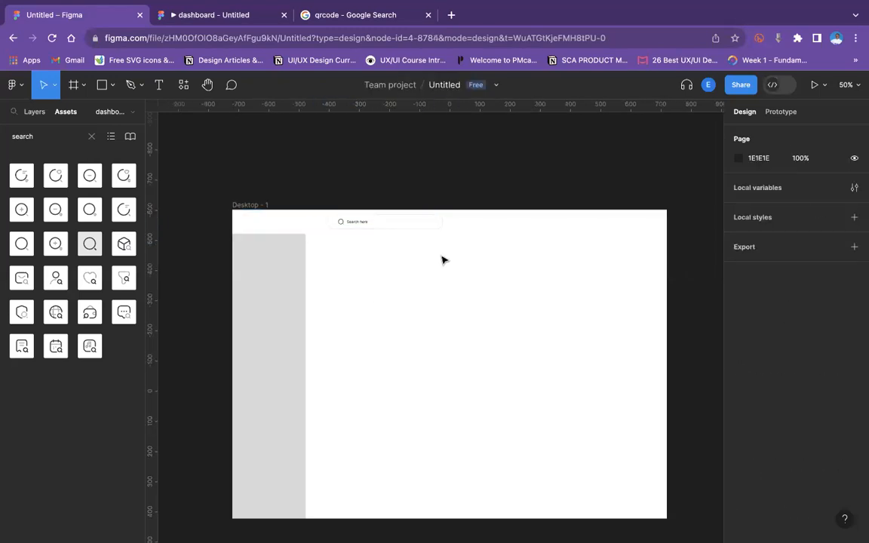
{"action": "left_click", "coordinate": [501, 221]}
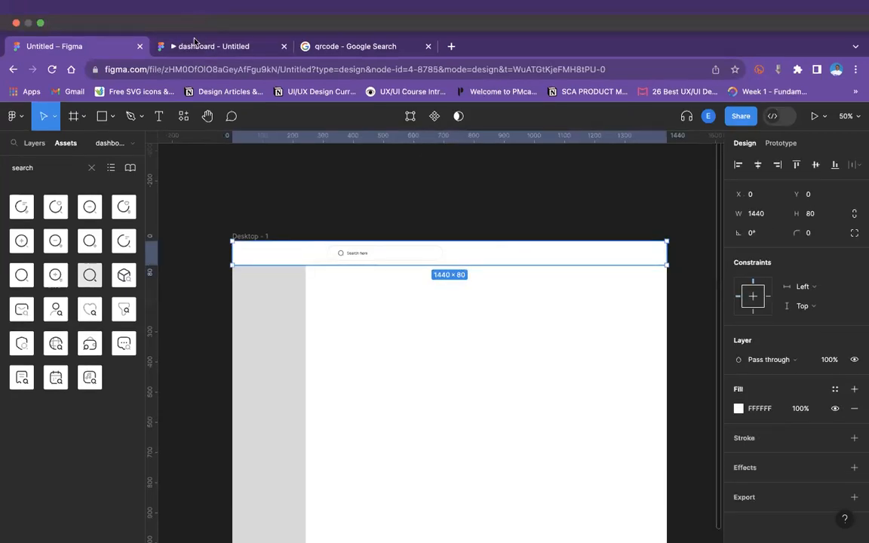
{"action": "left_click", "coordinate": [194, 46]}
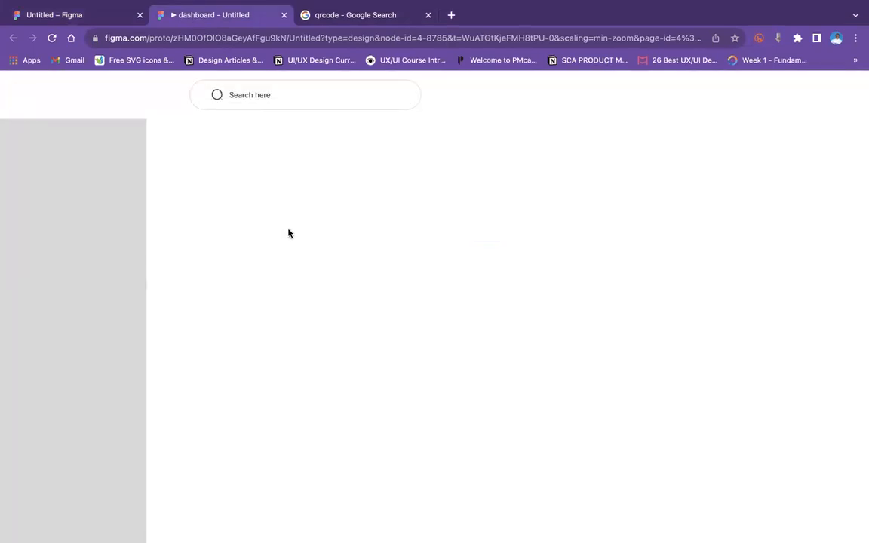
{"action": "left_click", "coordinate": [71, 47]}
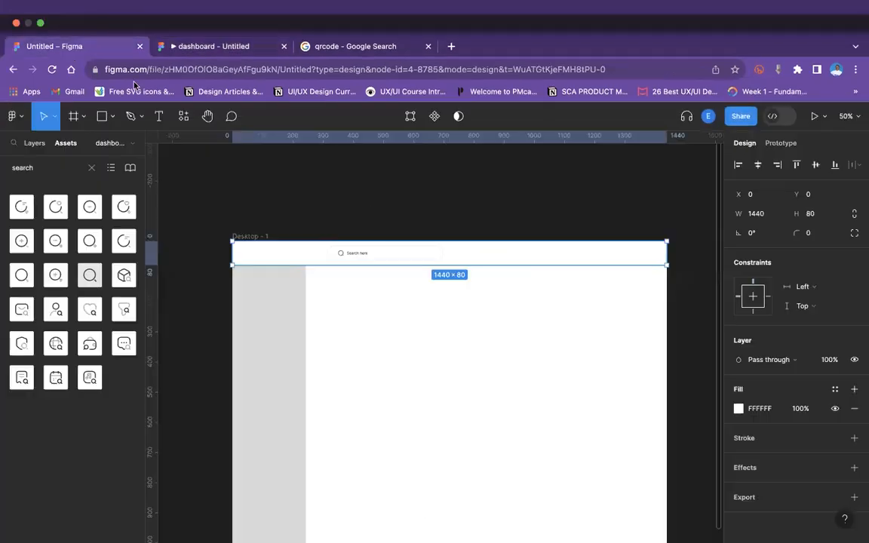
Set the search bar group's height to 45.
{"action": "left_click", "coordinate": [430, 227]}
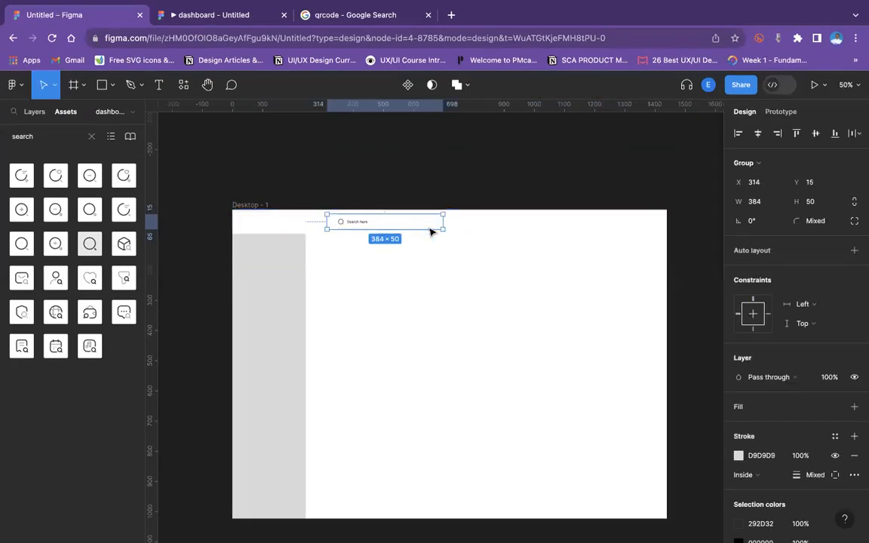
{"action": "left_click", "coordinate": [820, 202]}
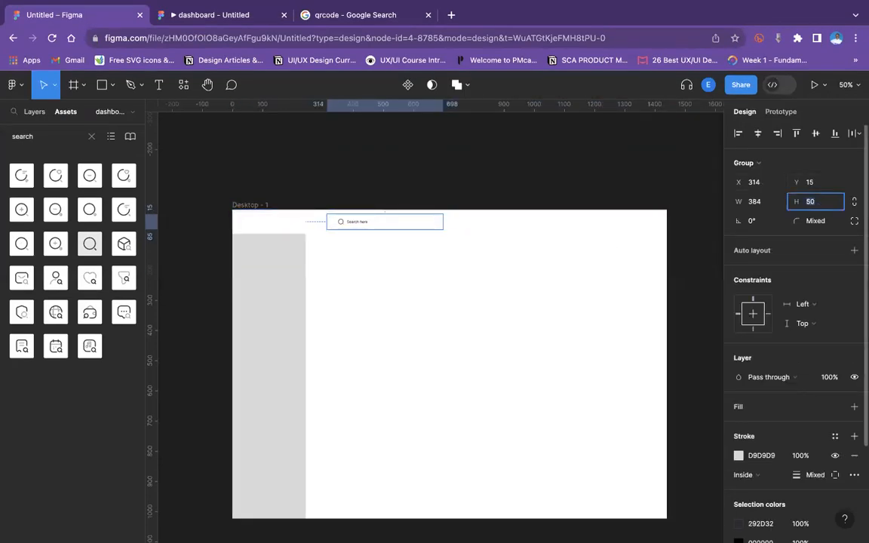
{"action": "key", "text": "Return"}
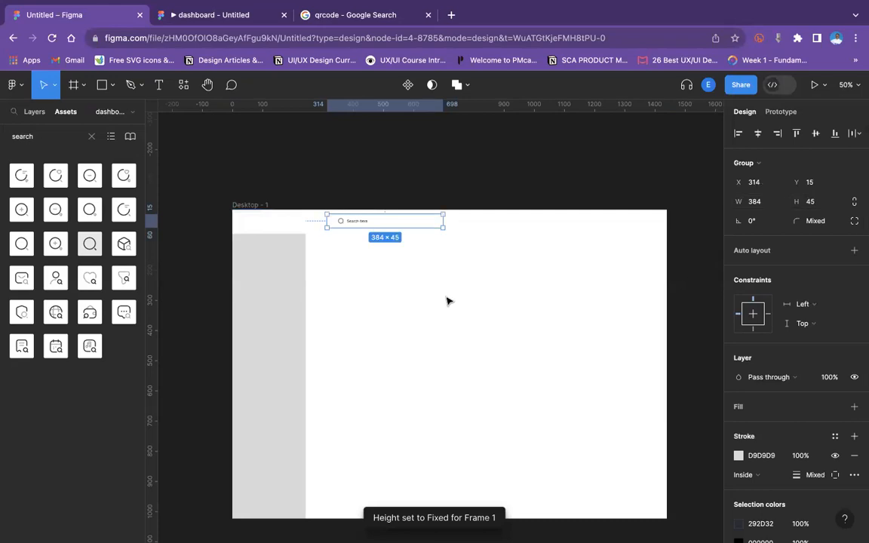
Select the search bar group together with the top bar and center them vertically on each other.
{"action": "key", "text": "shift+0"}
{"action": "scroll", "coordinate": [447, 302], "scroll_direction": "up", "scroll_amount": 3}
{"action": "scroll", "coordinate": [446, 302], "scroll_direction": "left", "scroll_amount": 3}
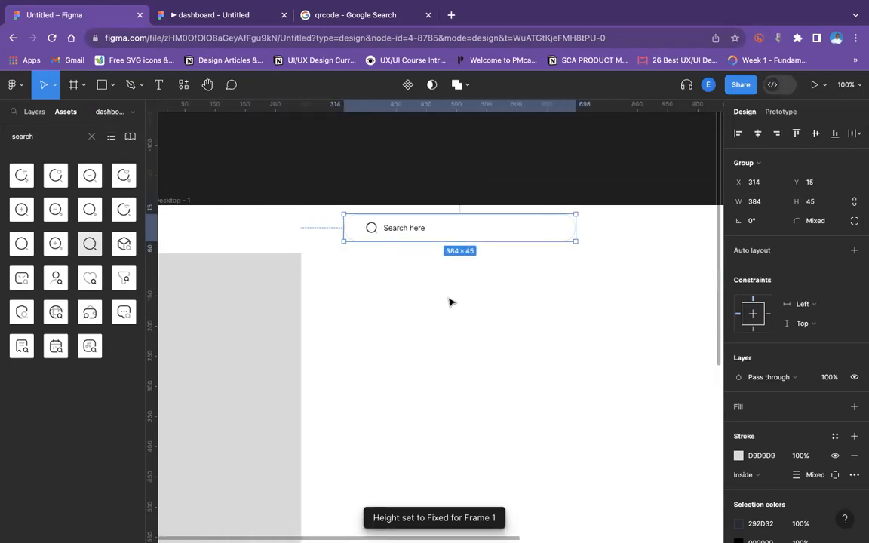
{"action": "left_click", "coordinate": [317, 228], "text": "shift"}
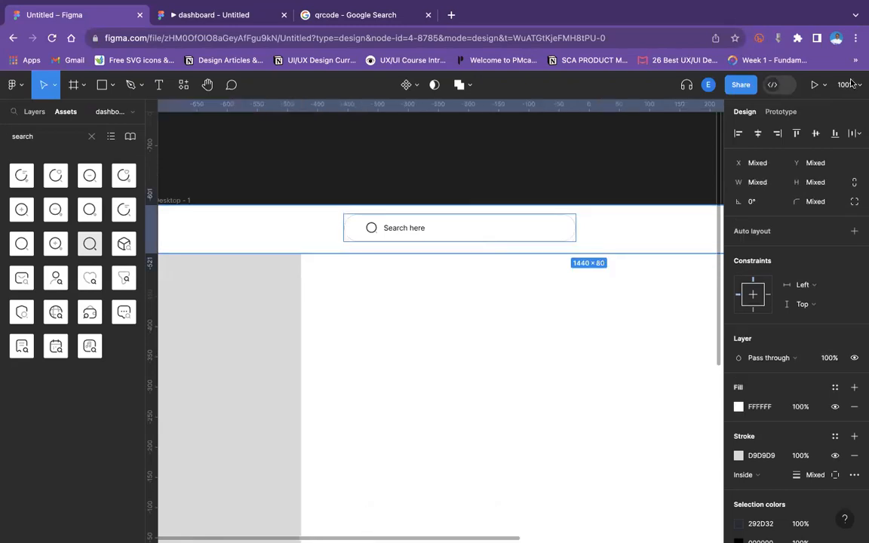
{"action": "left_click", "coordinate": [815, 136]}
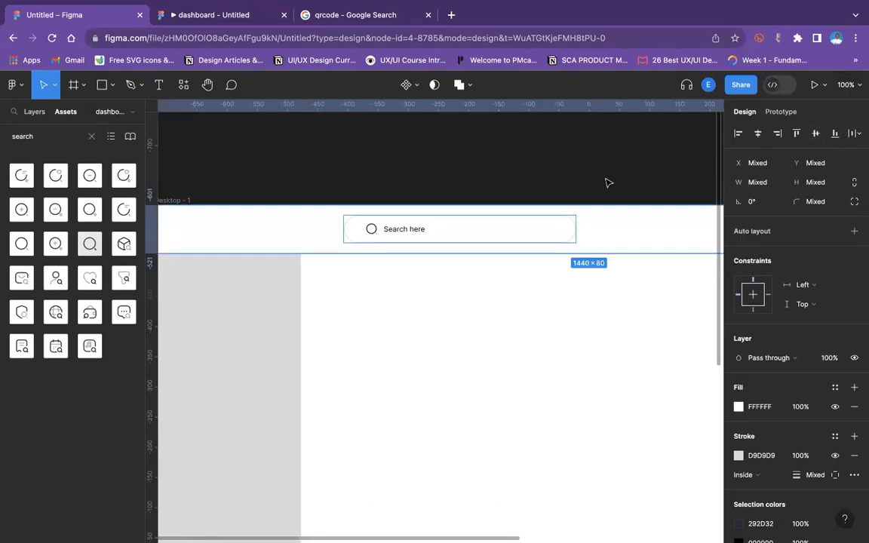
{"action": "left_click", "coordinate": [604, 186]}
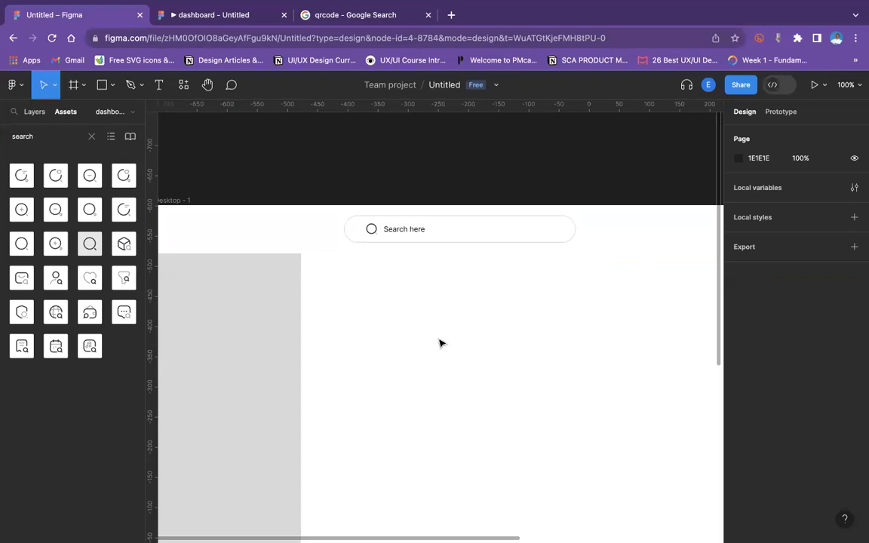
{"action": "key", "text": "super+minus"}
{"action": "scroll", "coordinate": [439, 339], "scroll_direction": "right", "scroll_amount": 2}
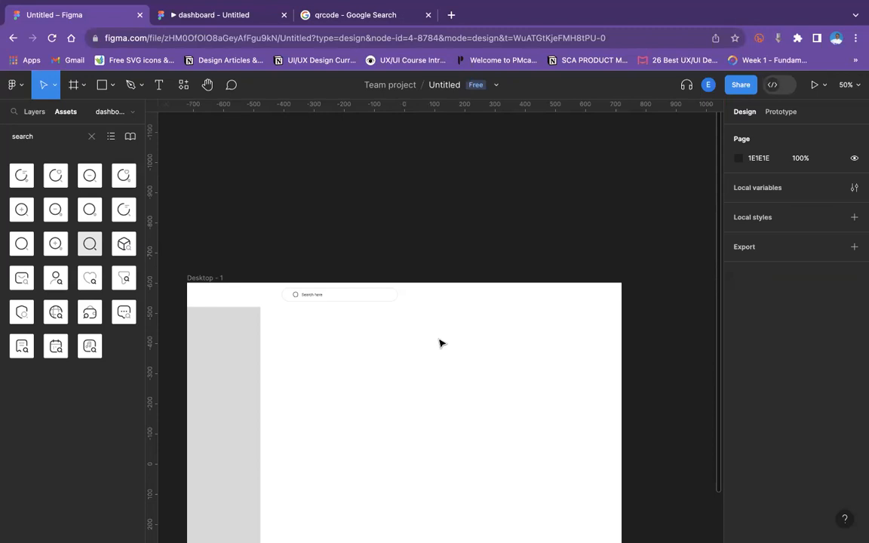
Search the assets for "noti" and place the notification bell icon into the dashboard frame.
{"action": "double_click", "coordinate": [24, 138]}
{"action": "type", "text": "not"}
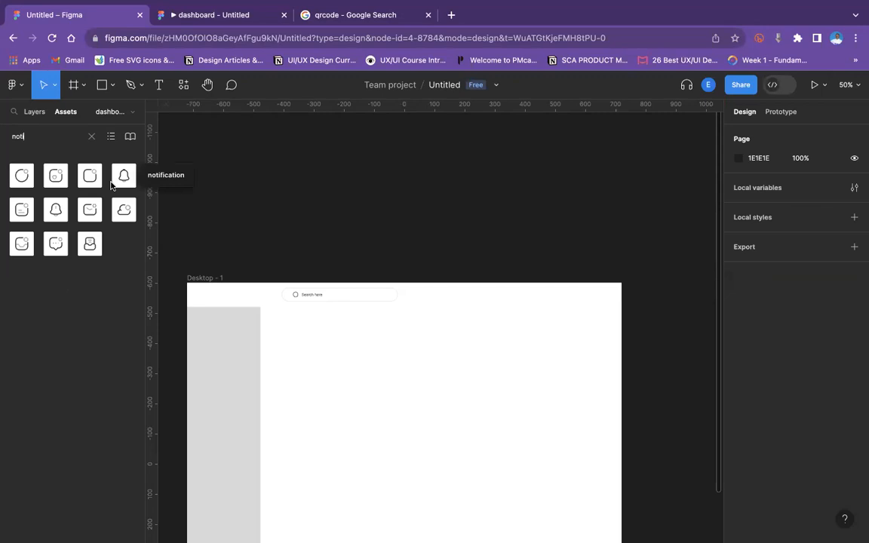
{"action": "type", "text": "i"}
{"action": "left_click_drag", "start_coordinate": [123, 179], "coordinate": [427, 341]}
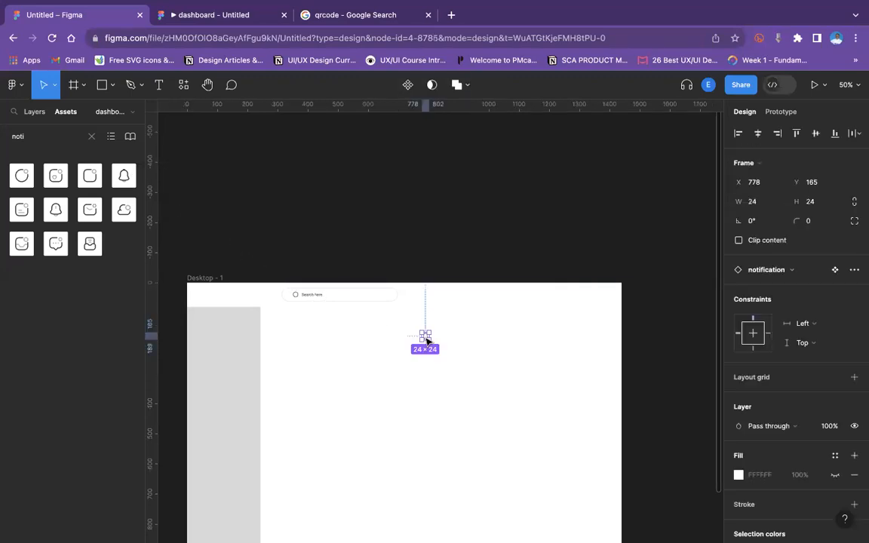
Draw a small circle at the bell's upper right corner and resize it to about 10 by 10.
{"action": "scroll", "coordinate": [426, 340], "scroll_direction": "up", "scroll_amount": 3}
{"action": "left_click", "coordinate": [473, 369]}
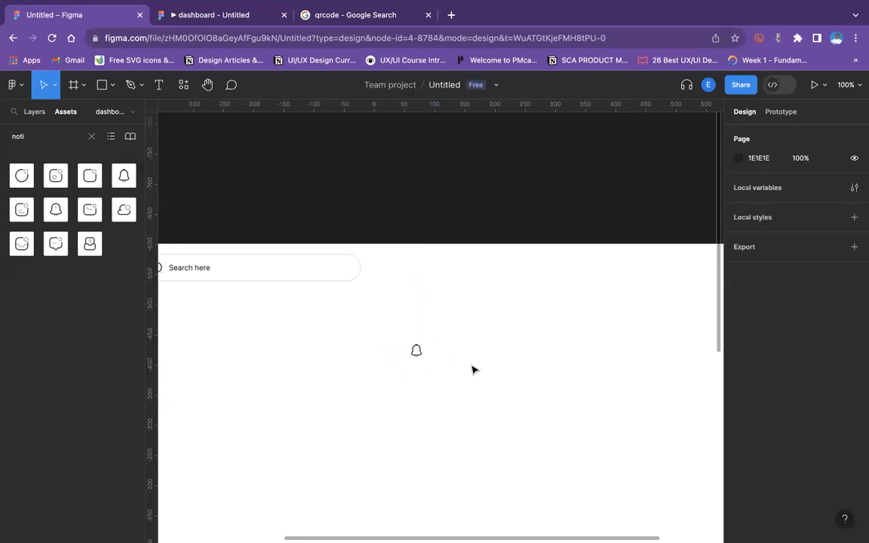
{"action": "left_click", "coordinate": [114, 91]}
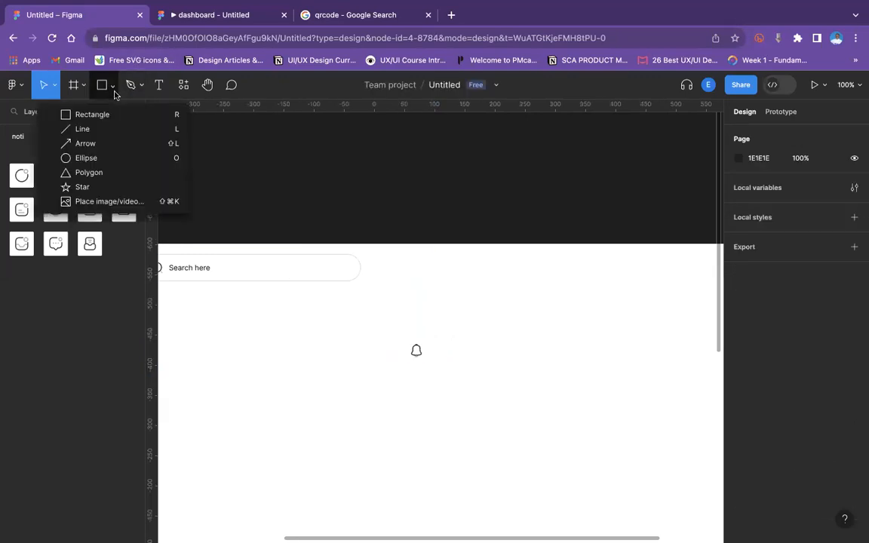
{"action": "left_click", "coordinate": [89, 158]}
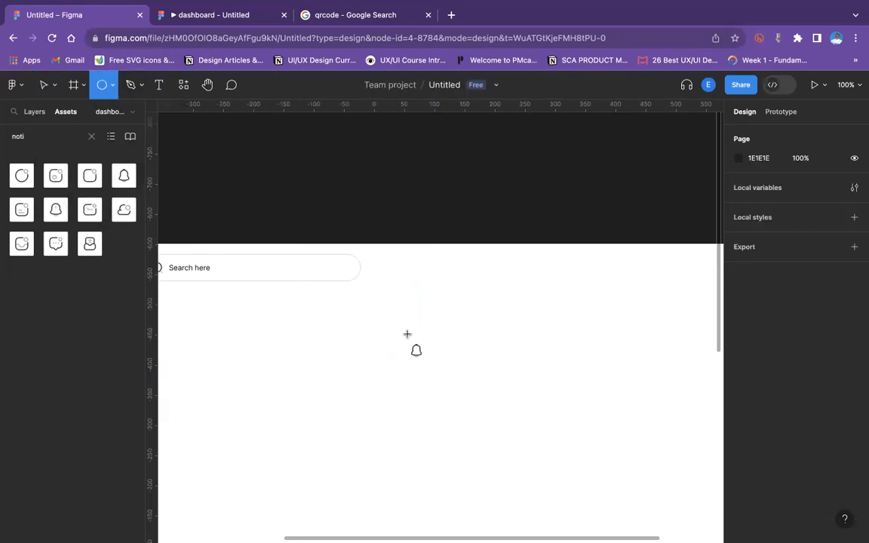
{"action": "left_click_drag", "start_coordinate": [414, 341], "coordinate": [426, 355]}
{"action": "key", "text": "super+equal"}
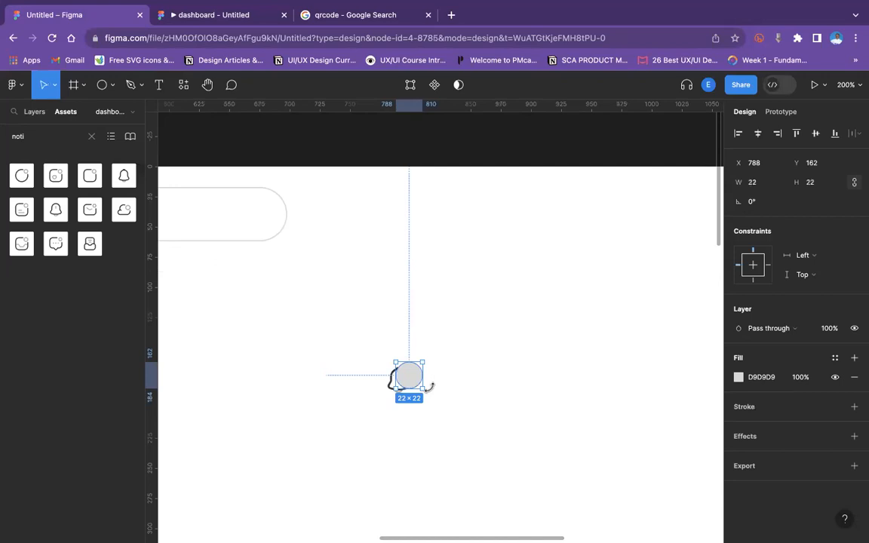
{"action": "left_click_drag", "start_coordinate": [422, 388], "coordinate": [413, 377]}
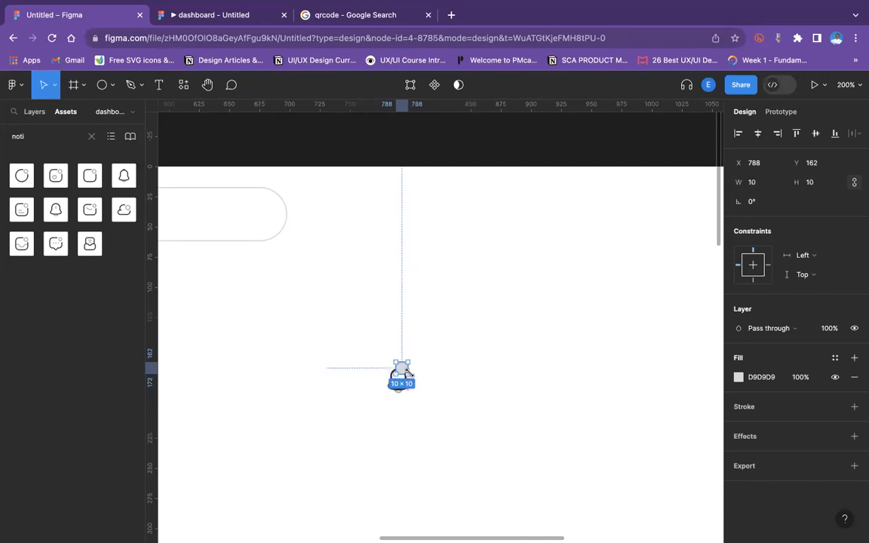
{"action": "left_click", "coordinate": [440, 381]}
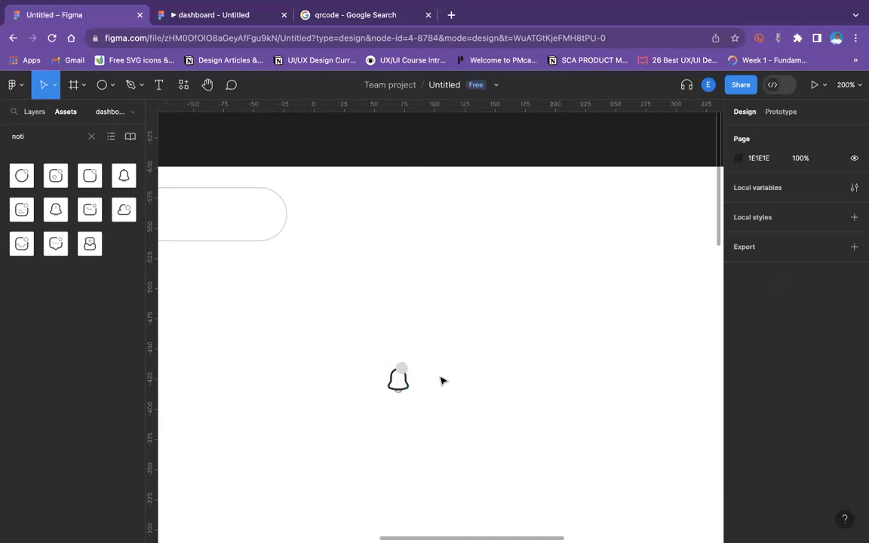
Nudge the circle slightly down onto the bell's corner.
{"action": "left_click", "coordinate": [402, 371]}
{"action": "left_click_drag", "start_coordinate": [403, 371], "coordinate": [405, 374]}
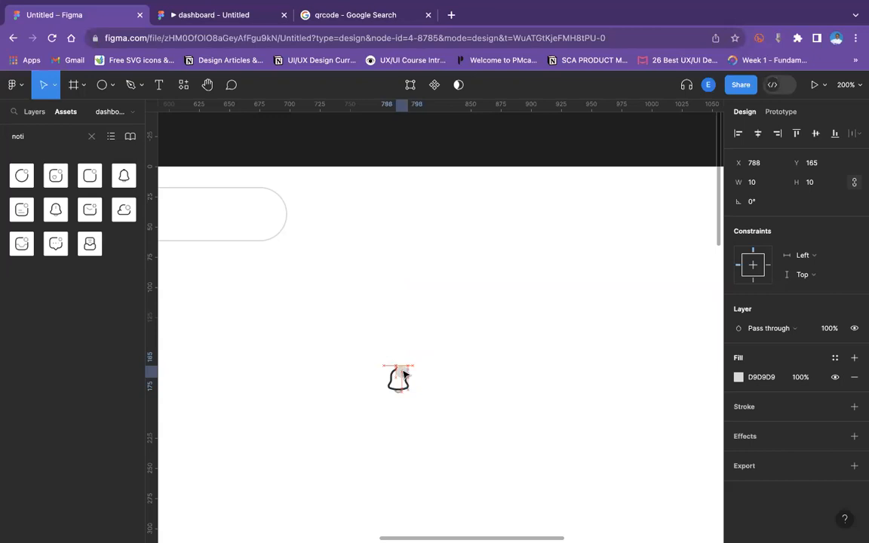
{"action": "left_click", "coordinate": [456, 378]}
Add a text label "2" over the circle and set its font size to 8.
{"action": "key", "text": "super+equal"}
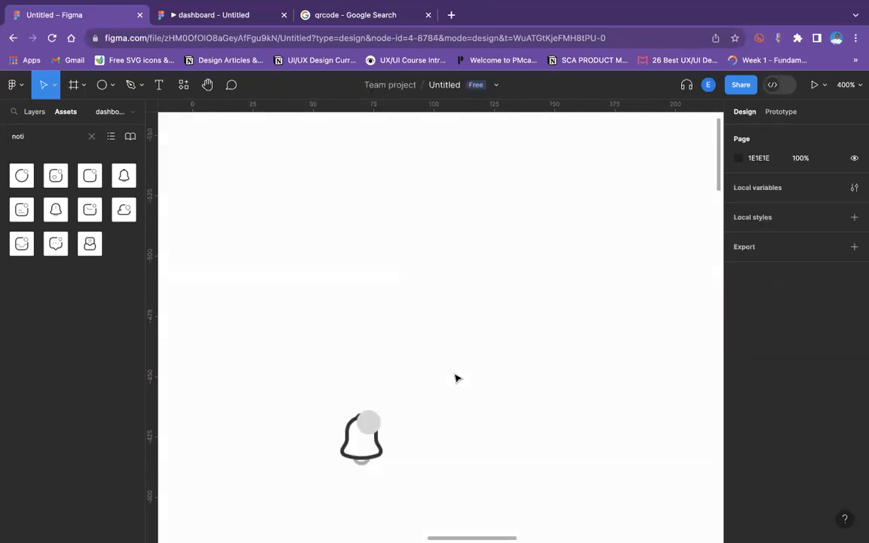
{"action": "left_click", "coordinate": [159, 84]}
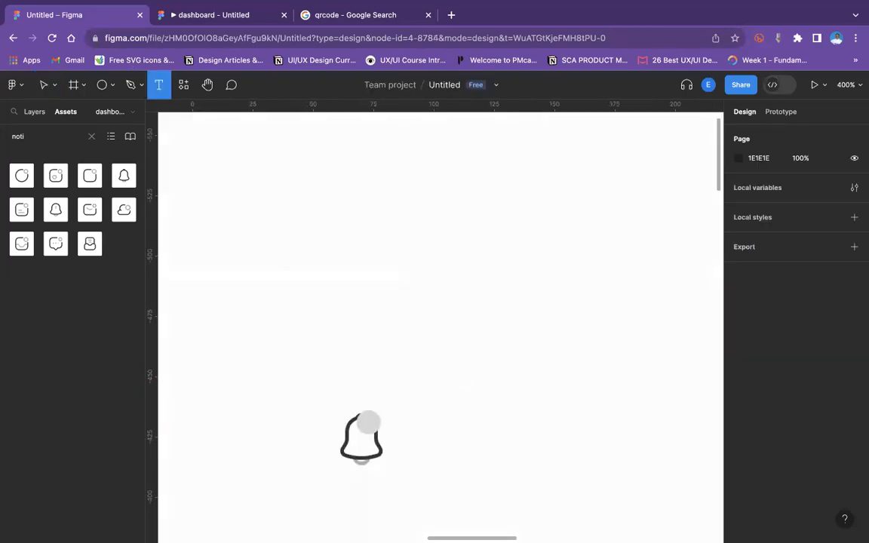
{"action": "left_click", "coordinate": [369, 418]}
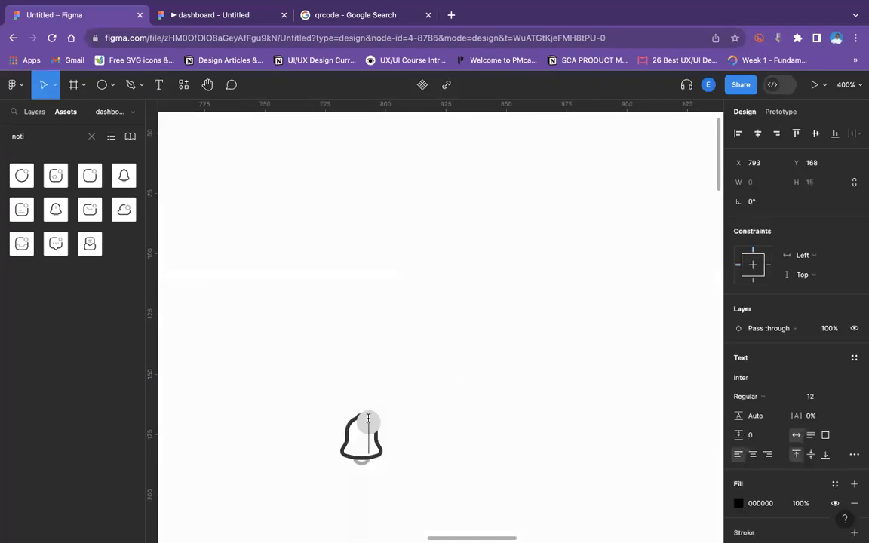
{"action": "type", "text": "2"}
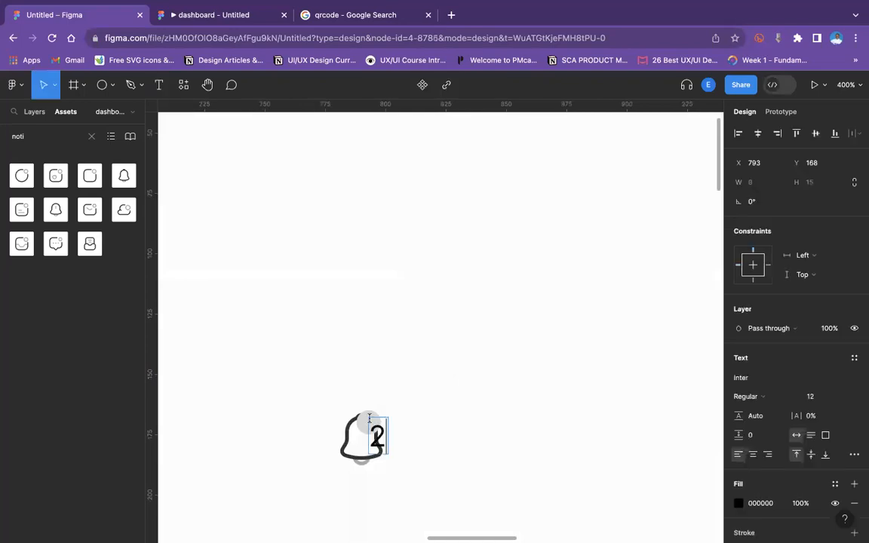
{"action": "left_click", "coordinate": [837, 398]}
{"action": "key", "text": "Escape"}
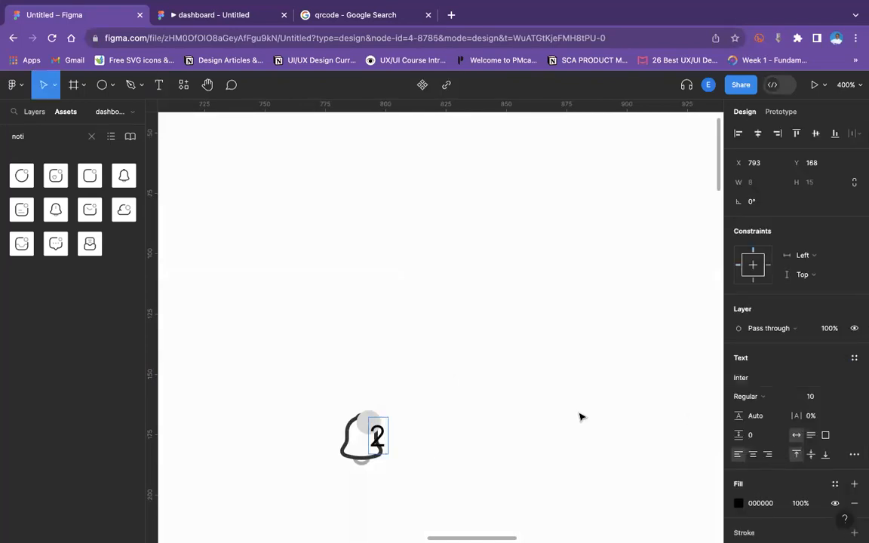
{"action": "key", "text": "Escape"}
{"action": "left_click", "coordinate": [822, 399]}
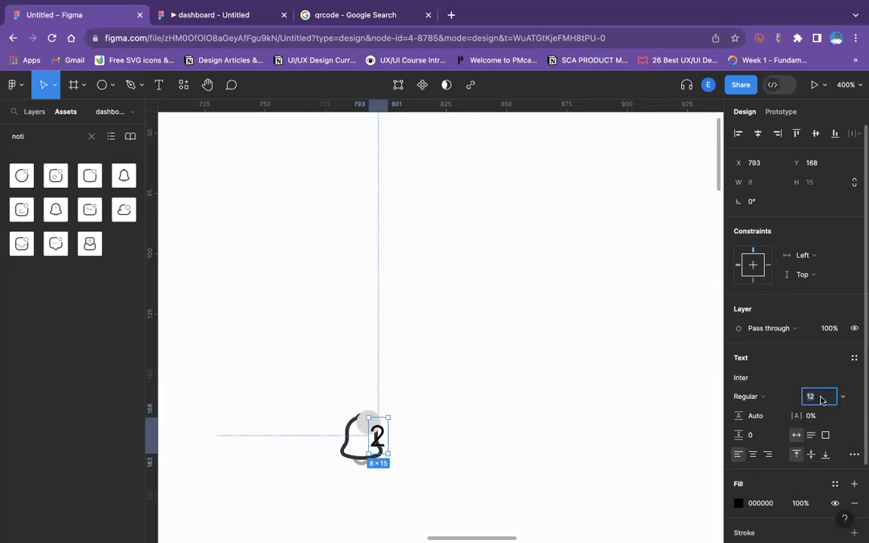
{"action": "type", "text": "8"}
{"action": "key", "text": "Return"}
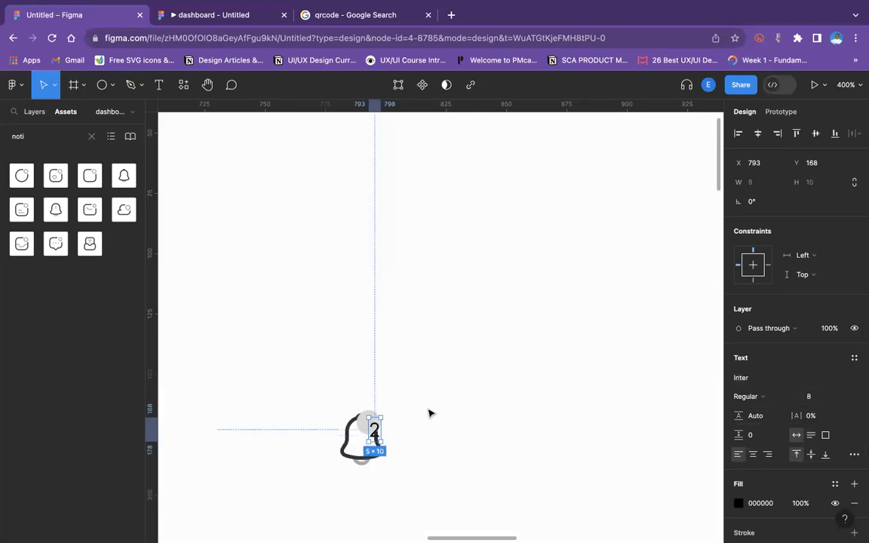
Move the "2" label onto the circle and center it horizontally with the circle.
{"action": "left_click_drag", "start_coordinate": [375, 435], "coordinate": [372, 426]}
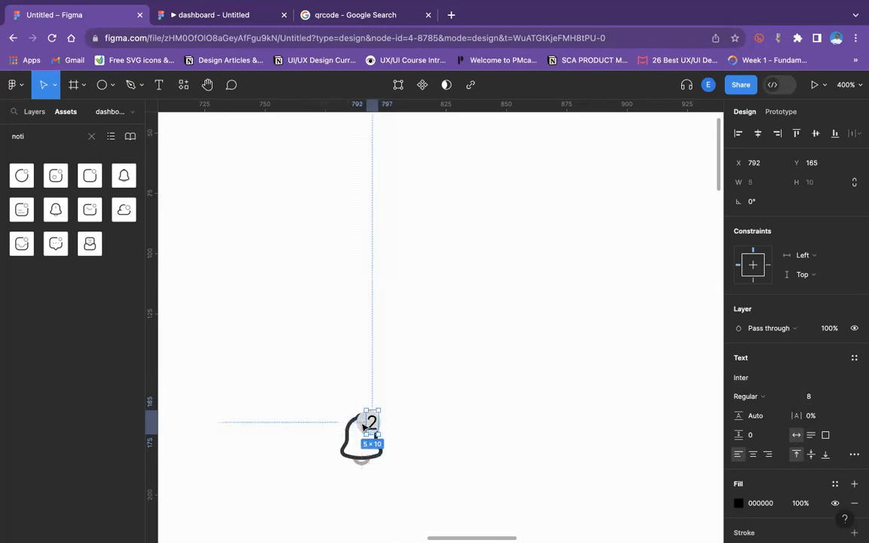
{"action": "left_click", "coordinate": [361, 426], "text": "shift"}
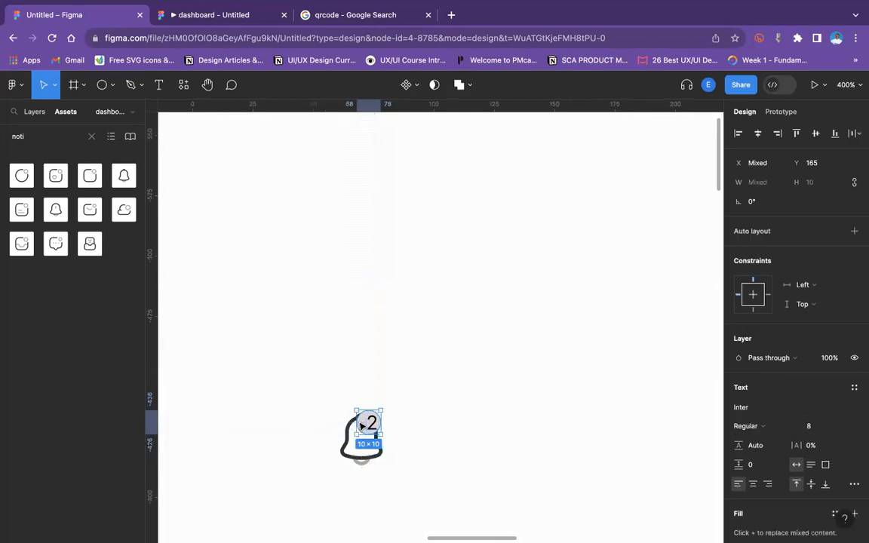
{"action": "left_click", "coordinate": [758, 133]}
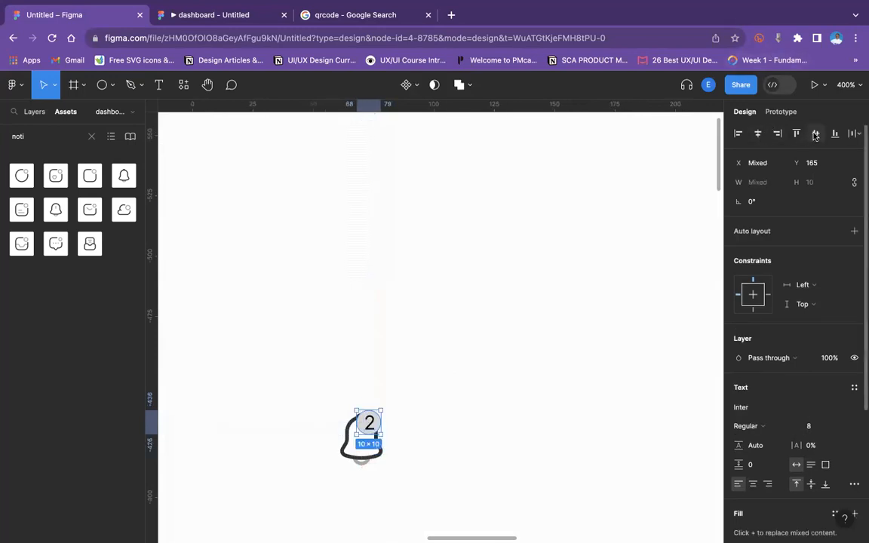
{"action": "left_click", "coordinate": [438, 405]}
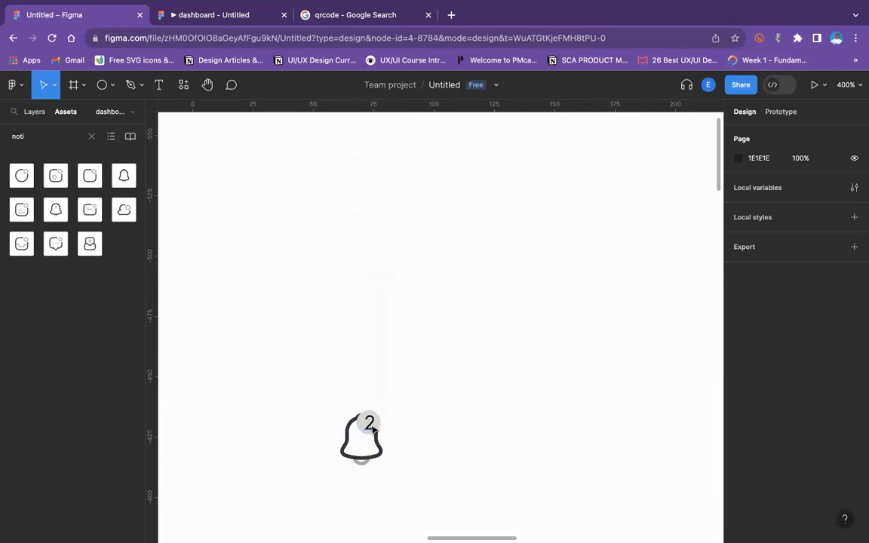
Reduce the "2" label's font size to 6.
{"action": "left_click", "coordinate": [368, 424]}
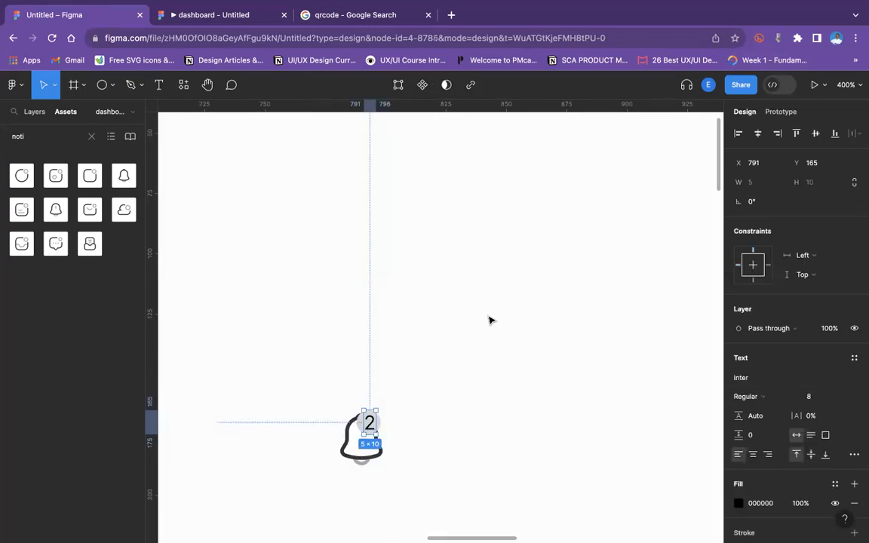
{"action": "key", "text": "shift+0"}
{"action": "key", "text": "ctrl+equal"}
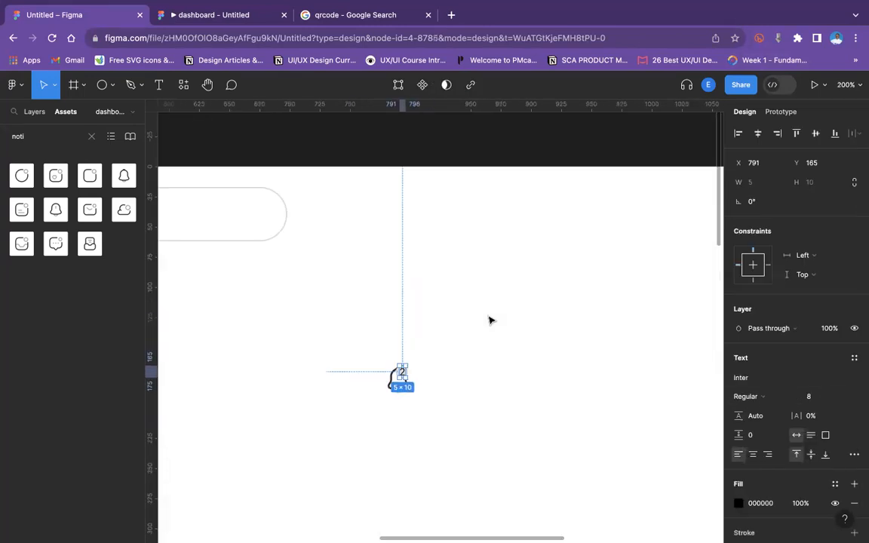
{"action": "left_click", "coordinate": [489, 321]}
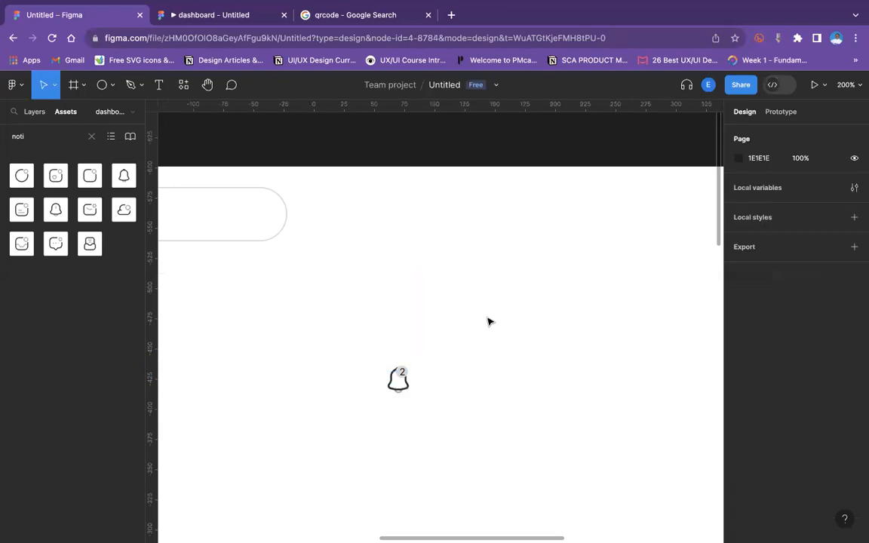
{"action": "left_click", "coordinate": [402, 373]}
{"action": "left_click", "coordinate": [814, 397]}
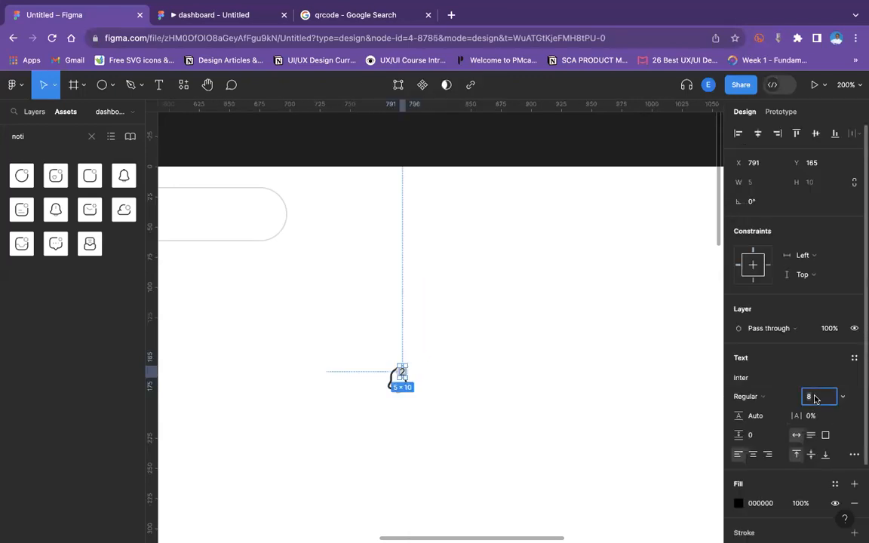
{"action": "left_click", "coordinate": [445, 361]}
{"action": "key", "text": "shift+equal"}
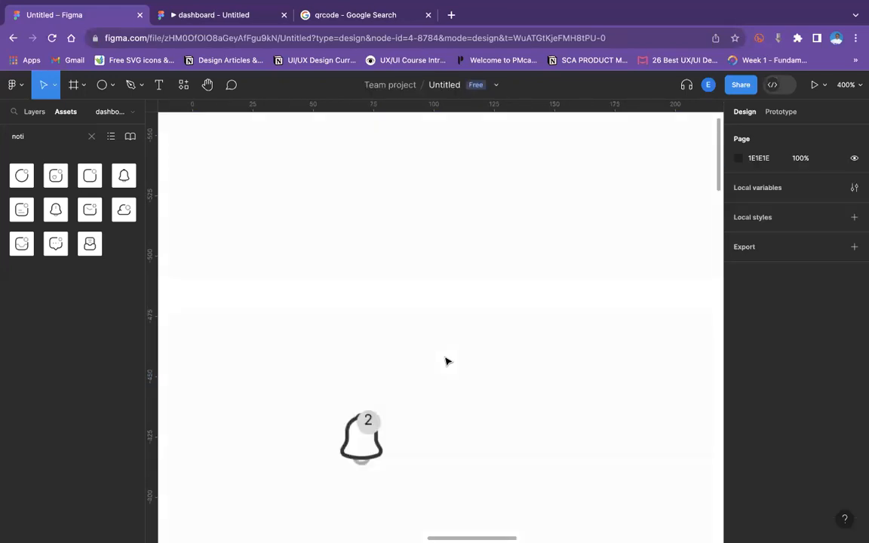
Center the "2" label on the circle horizontally and vertically, then group them as a badge.
{"action": "left_click", "coordinate": [371, 427]}
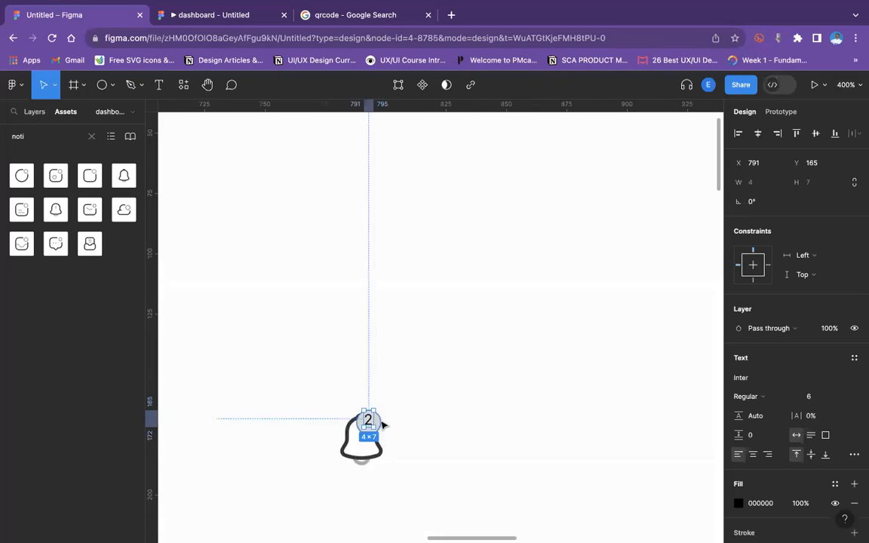
{"action": "left_click", "coordinate": [379, 423], "text": "shift"}
{"action": "left_click", "coordinate": [758, 135]}
{"action": "left_click", "coordinate": [815, 132]}
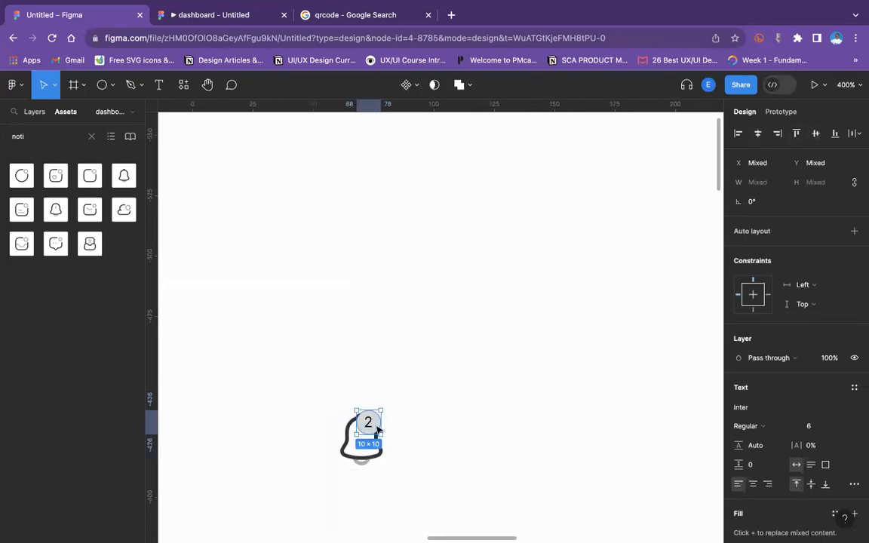
{"action": "key", "text": "super+g"}
{"action": "key", "text": "minus"}
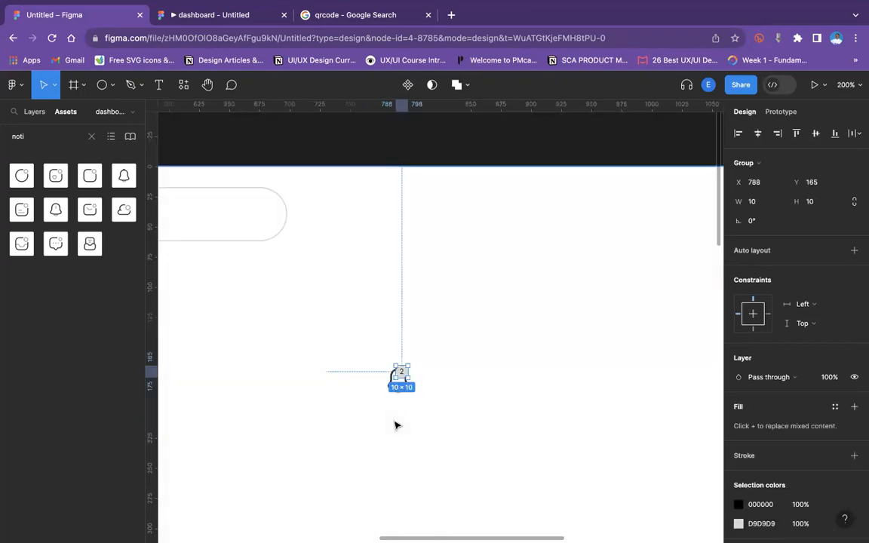
Select the bell icon together with its badge and group them.
{"action": "left_click_drag", "start_coordinate": [380, 361], "coordinate": [461, 408]}
{"action": "key", "text": "ctrl+g"}
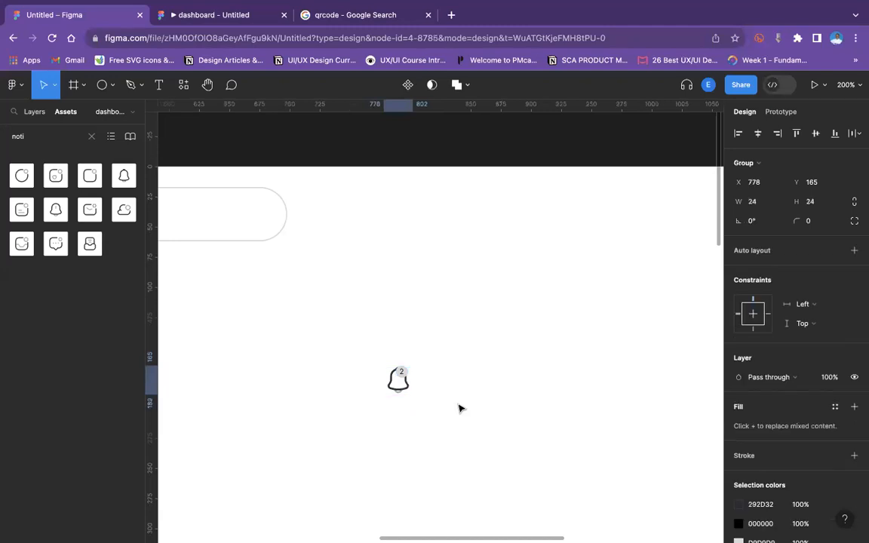
{"action": "key", "text": "minus"}
{"action": "key", "text": "minus"}
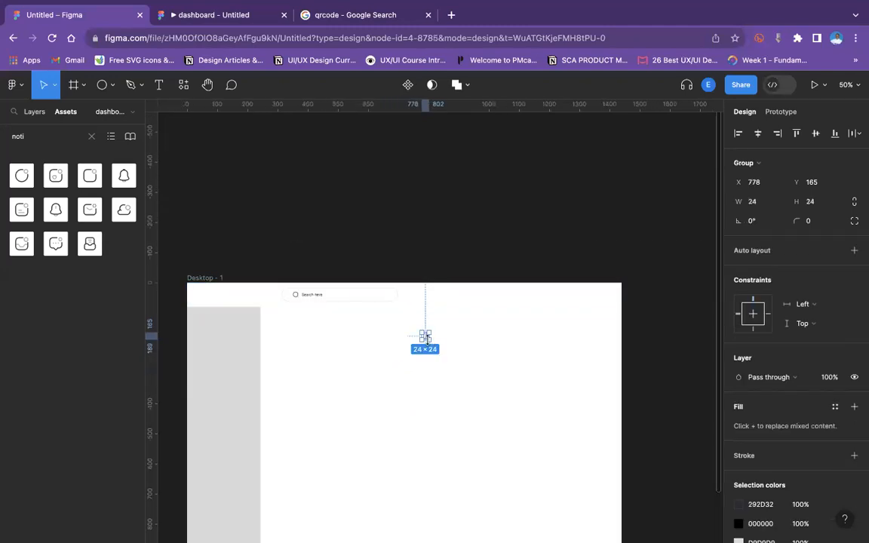
Move the notification bell group to the right end of the top bar, level with the search bar.
{"action": "left_click_drag", "start_coordinate": [427, 340], "coordinate": [558, 301]}
{"action": "left_click", "coordinate": [571, 392]}
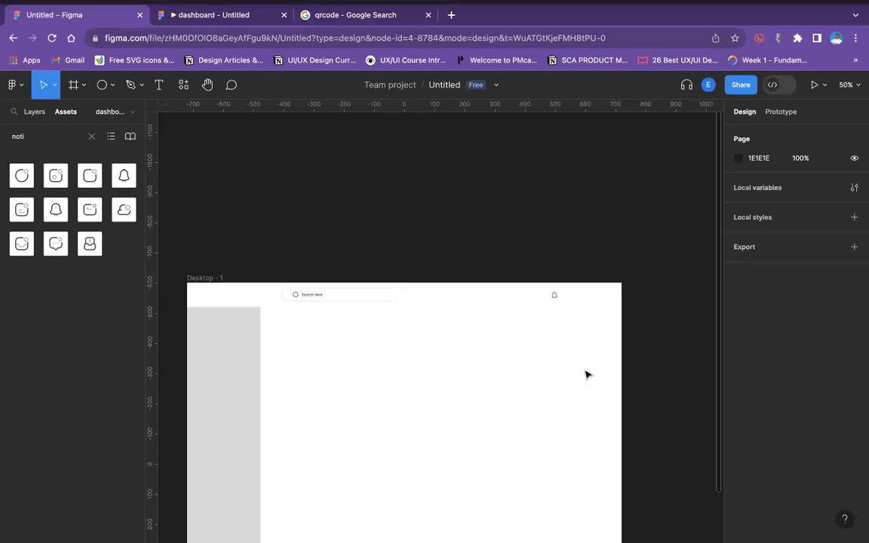
{"action": "key", "text": "shift+0"}
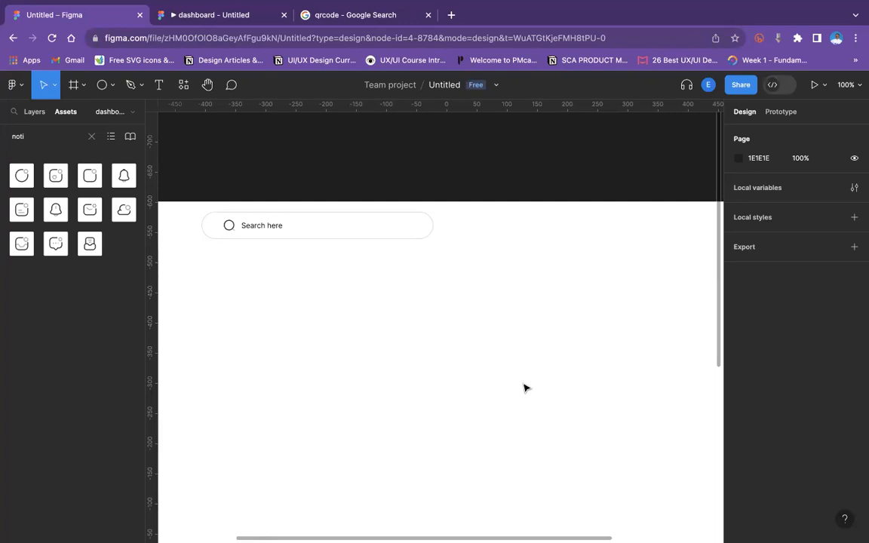
{"action": "key", "text": "alt+1"}
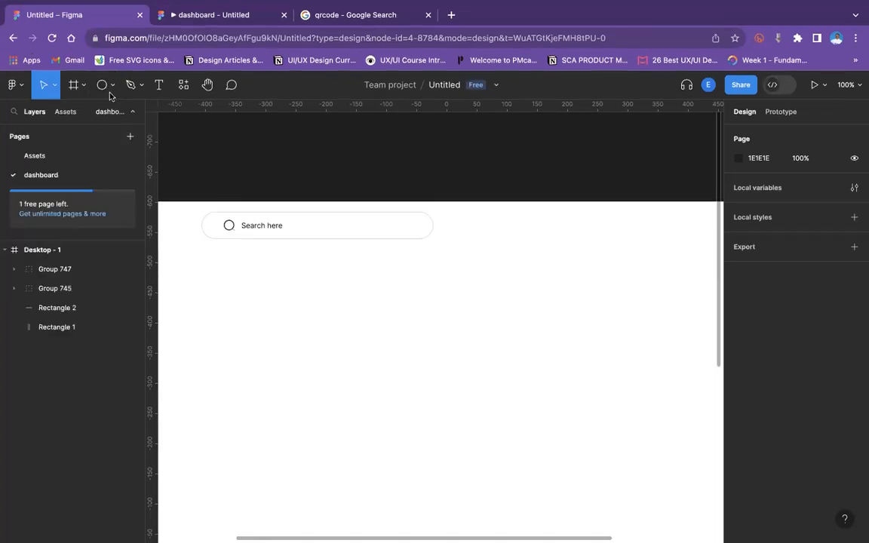
{"action": "left_click", "coordinate": [110, 91]}
{"action": "left_click", "coordinate": [103, 113]}
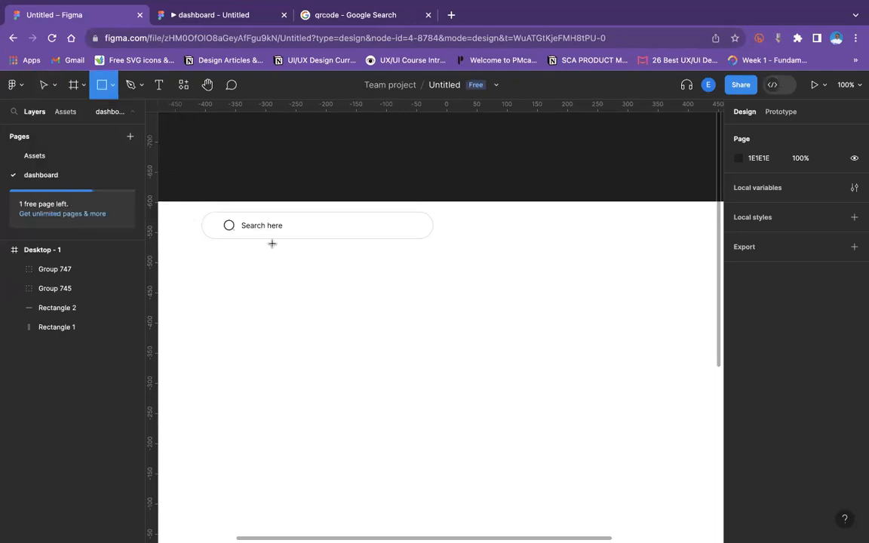
{"action": "left_click_drag", "start_coordinate": [270, 291], "coordinate": [287, 307]}
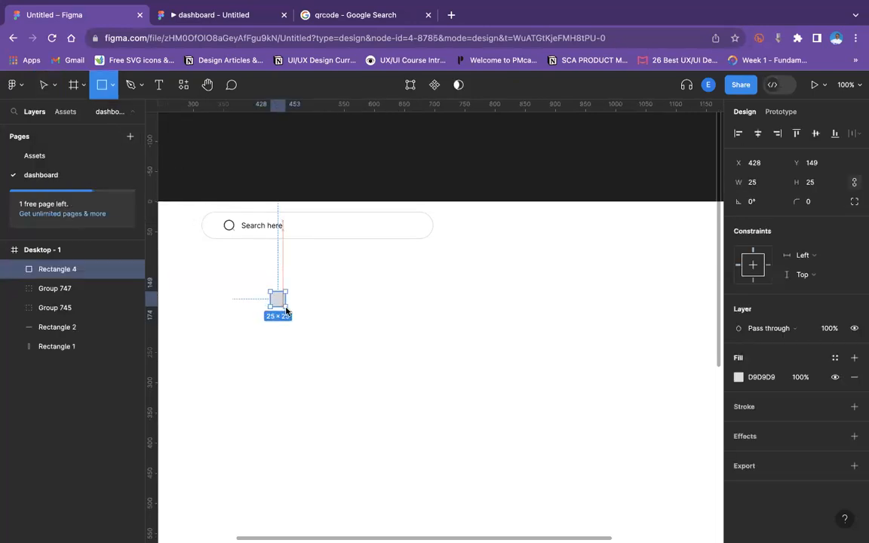
{"action": "key", "text": "Delete"}
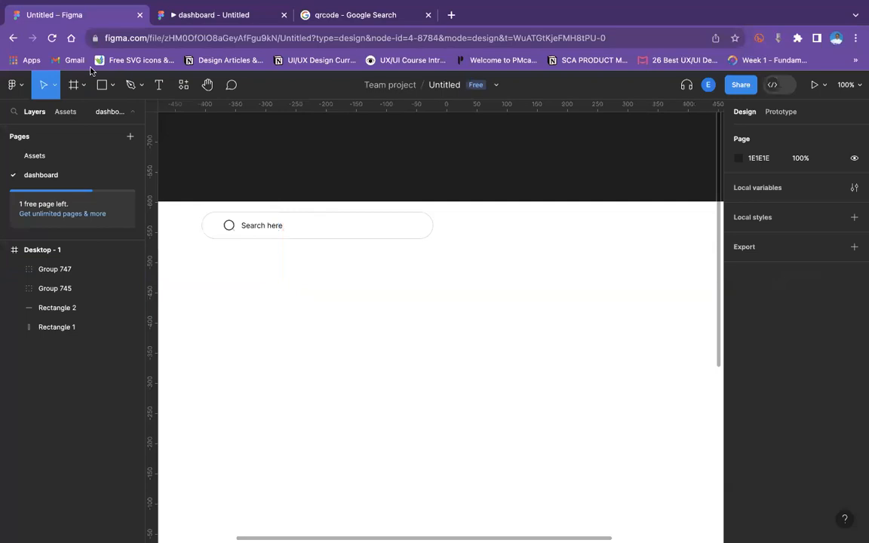
Draw a circle about 30 × 30 below the search bar as an avatar placeholder.
{"action": "left_click", "coordinate": [112, 89]}
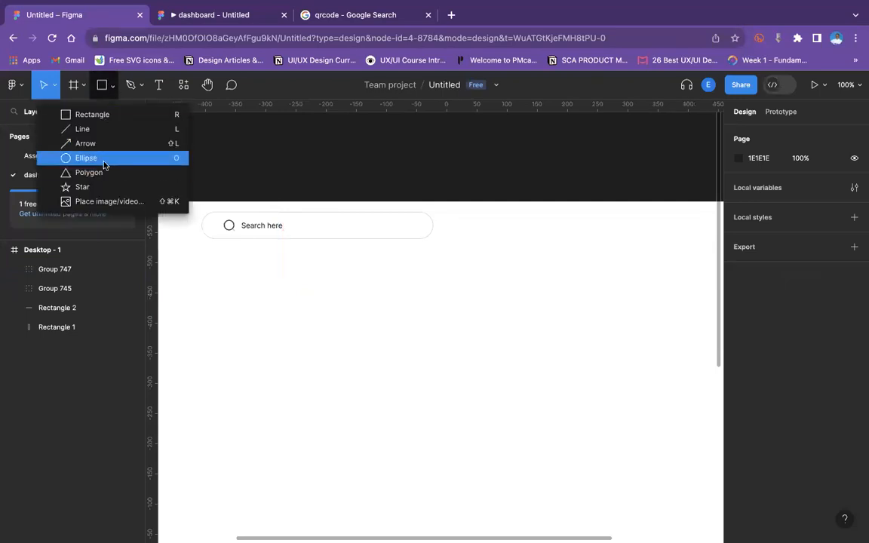
{"action": "left_click", "coordinate": [105, 158]}
{"action": "left_click_drag", "start_coordinate": [250, 273], "coordinate": [270, 292]}
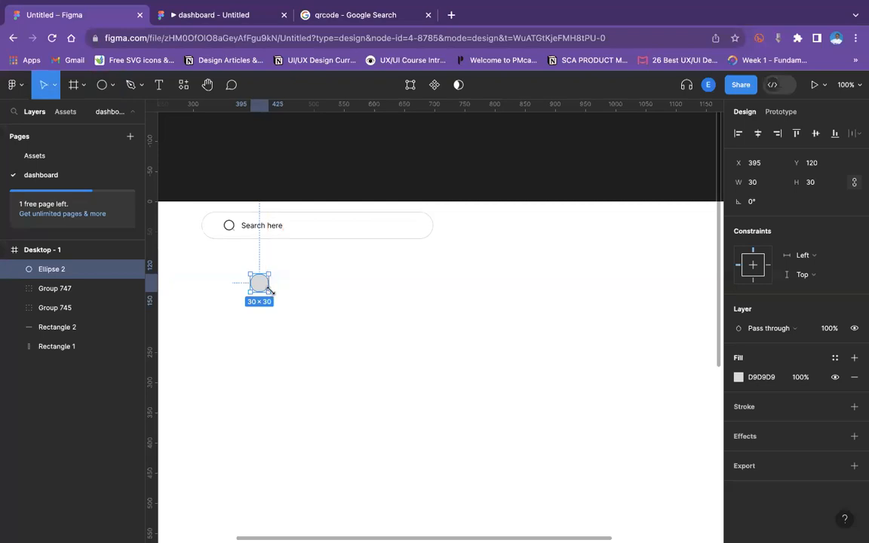
{"action": "left_click_drag", "start_coordinate": [269, 292], "coordinate": [267, 290]}
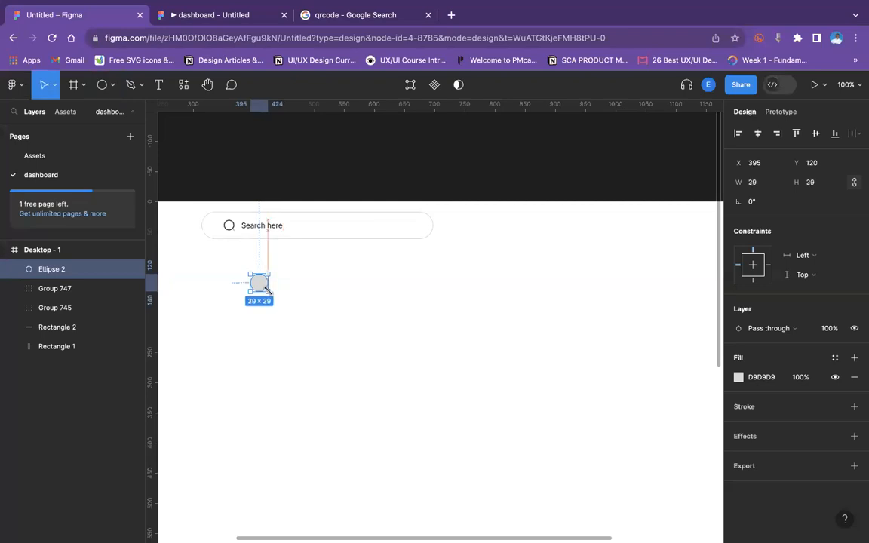
{"action": "left_click", "coordinate": [323, 292]}
Add a text label with the user's full name to the right of the circle.
{"action": "left_click", "coordinate": [160, 86]}
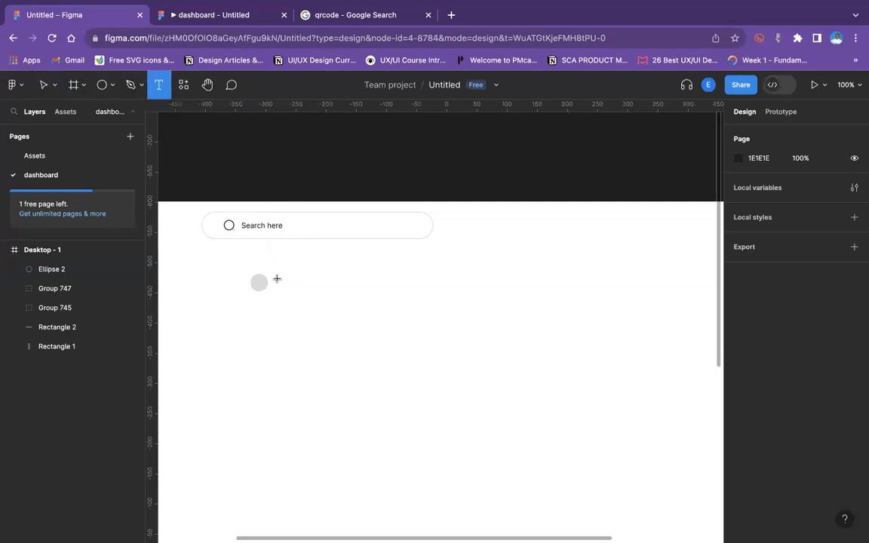
{"action": "left_click", "coordinate": [276, 277]}
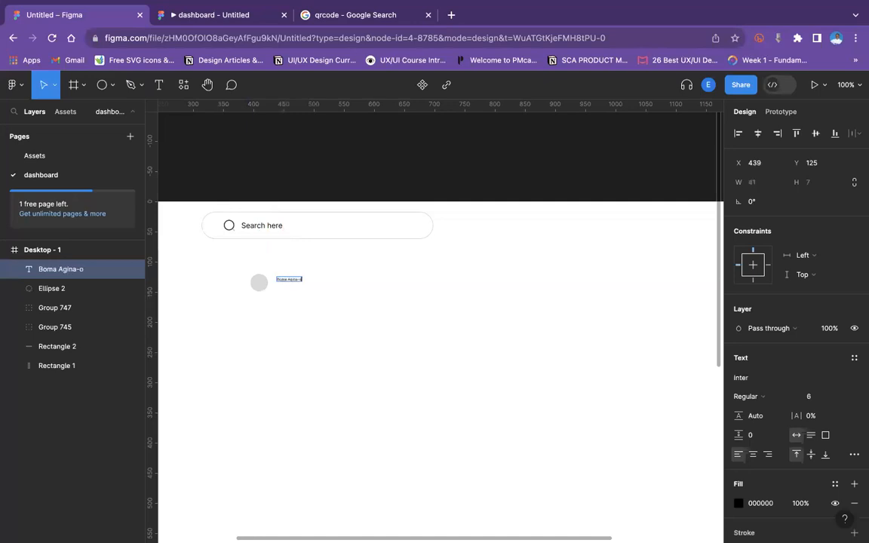
{"action": "key", "text": "Escape"}
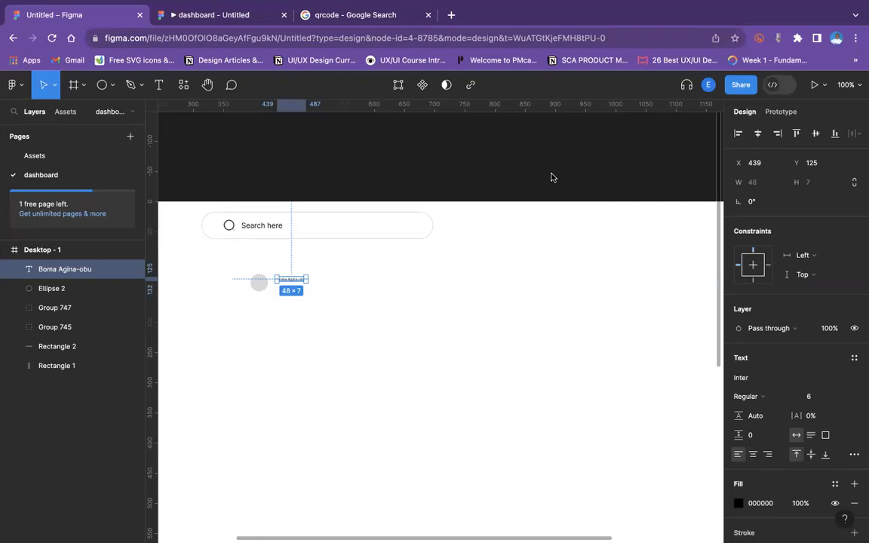
Set the name label's font size to 14.
{"action": "left_click", "coordinate": [838, 397]}
{"action": "scroll", "coordinate": [837, 432], "scroll_direction": "down", "scroll_amount": 5}
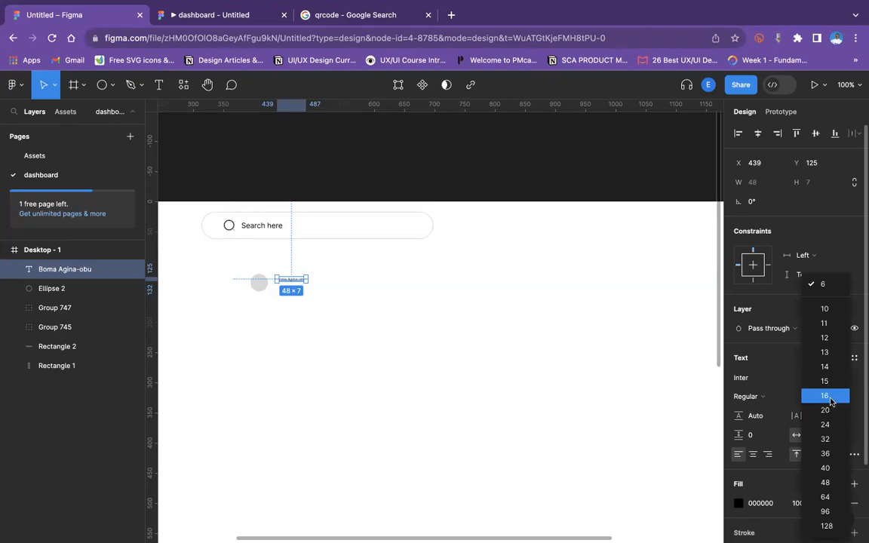
{"action": "left_click", "coordinate": [830, 396]}
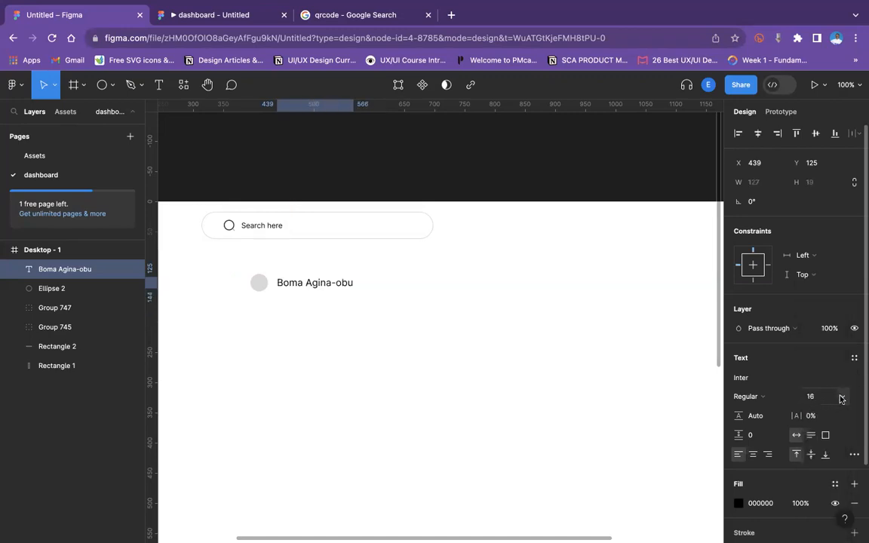
{"action": "left_click", "coordinate": [841, 399]}
{"action": "left_click", "coordinate": [824, 348]}
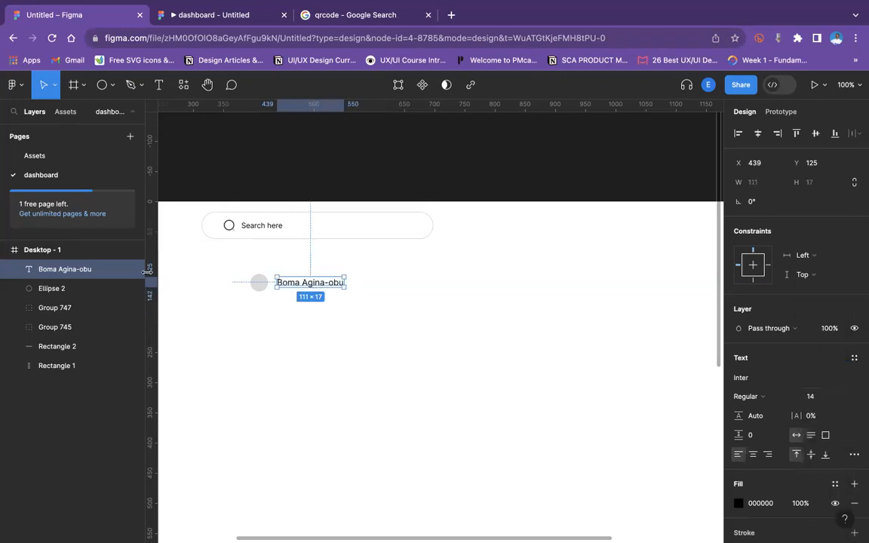
Check the search text's size and set the name label's font size to 12 to match it.
{"action": "key", "text": "super+plus"}
{"action": "scroll", "coordinate": [147, 272], "scroll_direction": "left", "scroll_amount": 3}
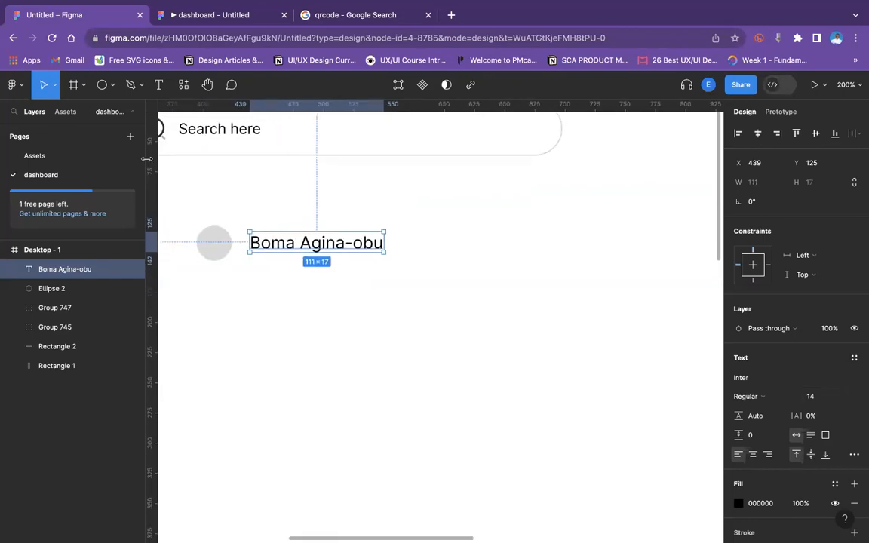
{"action": "left_click_drag", "start_coordinate": [303, 243], "coordinate": [302, 240]}
{"action": "left_click", "coordinate": [252, 128]}
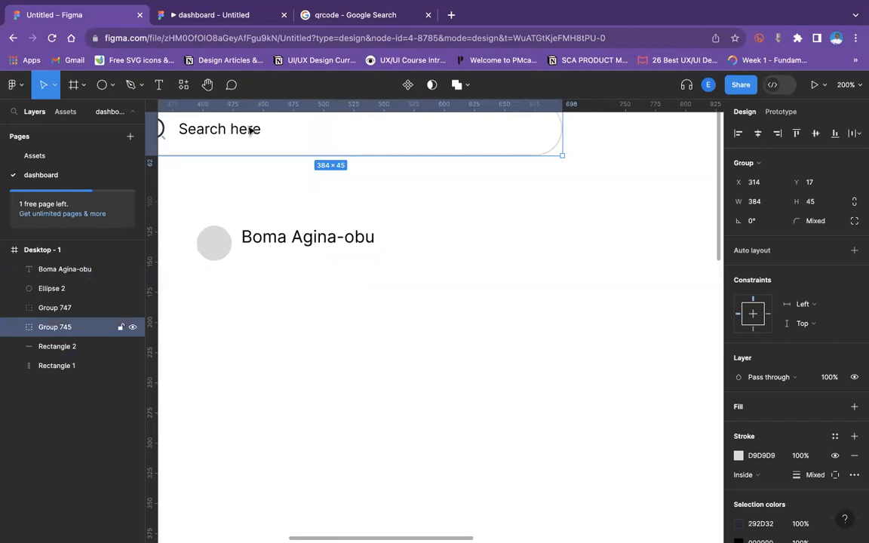
{"action": "double_click", "coordinate": [248, 128]}
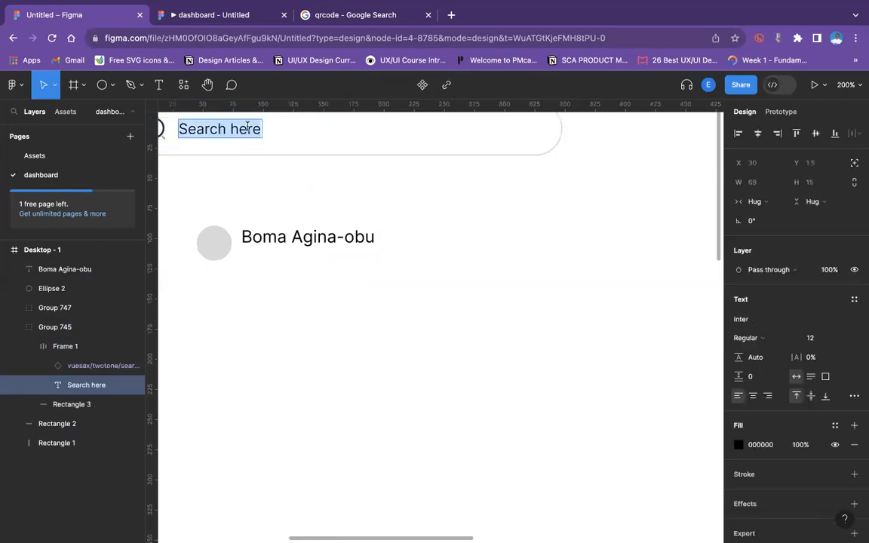
{"action": "left_click", "coordinate": [283, 234]}
{"action": "left_click", "coordinate": [817, 397]}
{"action": "type", "text": "12"}
{"action": "key", "text": "Return"}
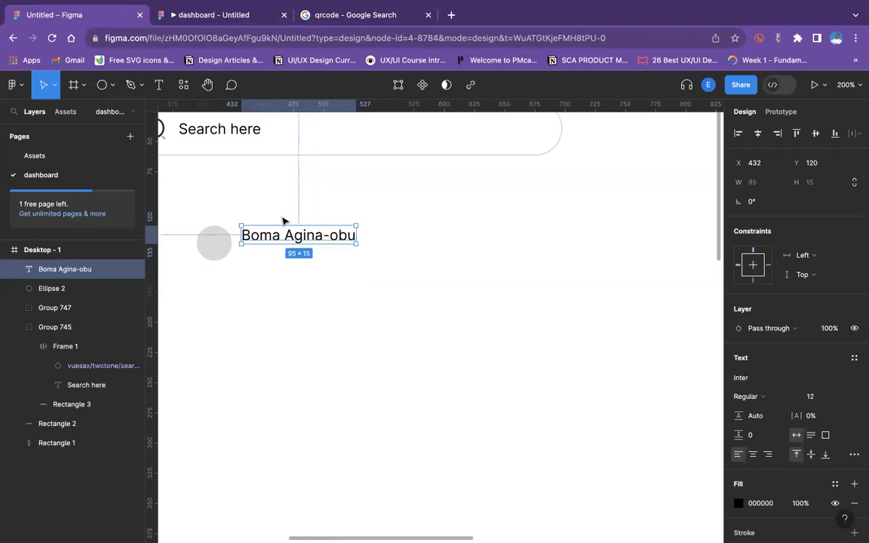
Duplicate the name label just below it and change the copy's text to Admin.
{"action": "left_click", "coordinate": [272, 245]}
{"action": "left_click", "coordinate": [272, 240]}
{"action": "key", "text": "super+d"}
{"action": "left_click_drag", "start_coordinate": [282, 240], "coordinate": [280, 253]}
{"action": "double_click", "coordinate": [280, 252]}
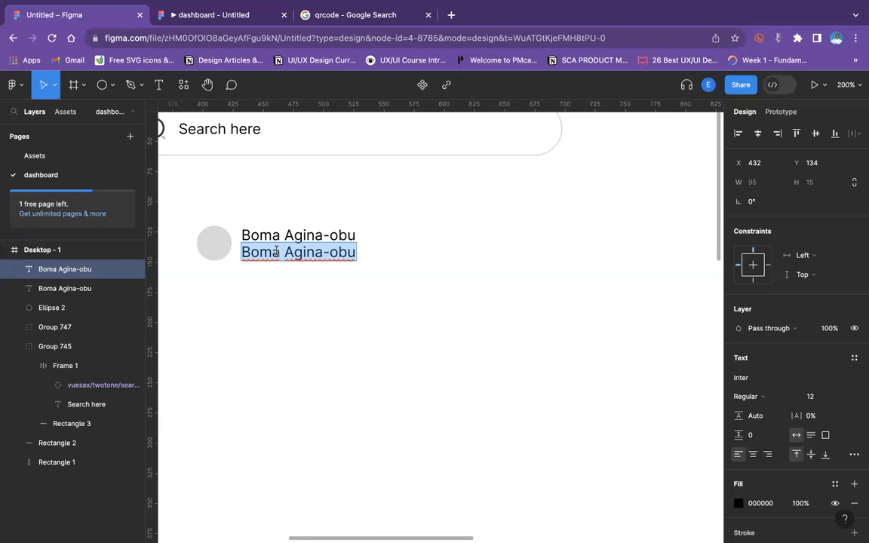
{"action": "type", "text": "Sa"}
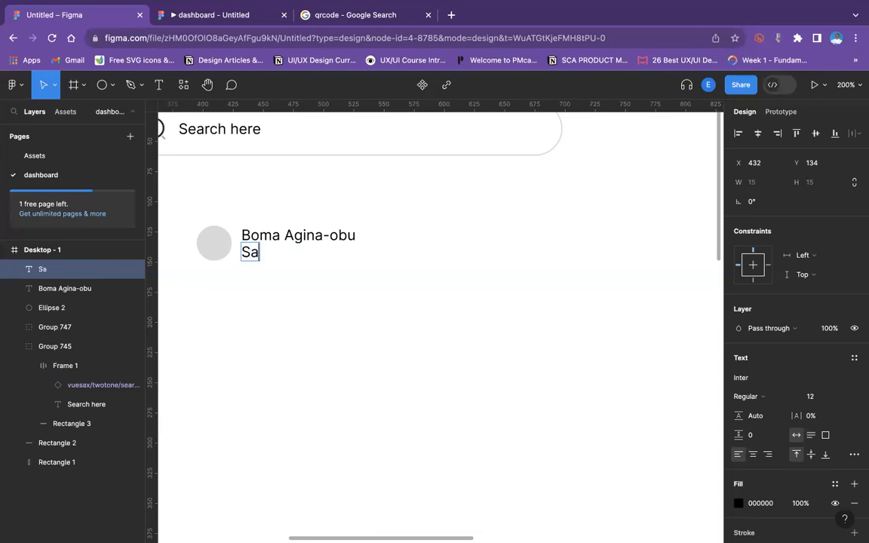
{"action": "key", "text": "BackSpace"}
{"action": "key", "text": "BackSpace"}
{"action": "type", "text": "Admin"}
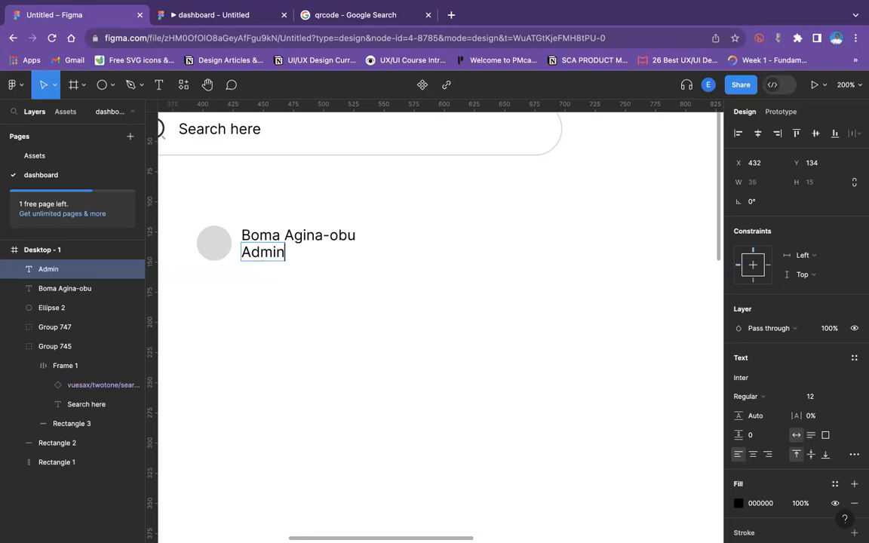
{"action": "key", "text": "Escape"}
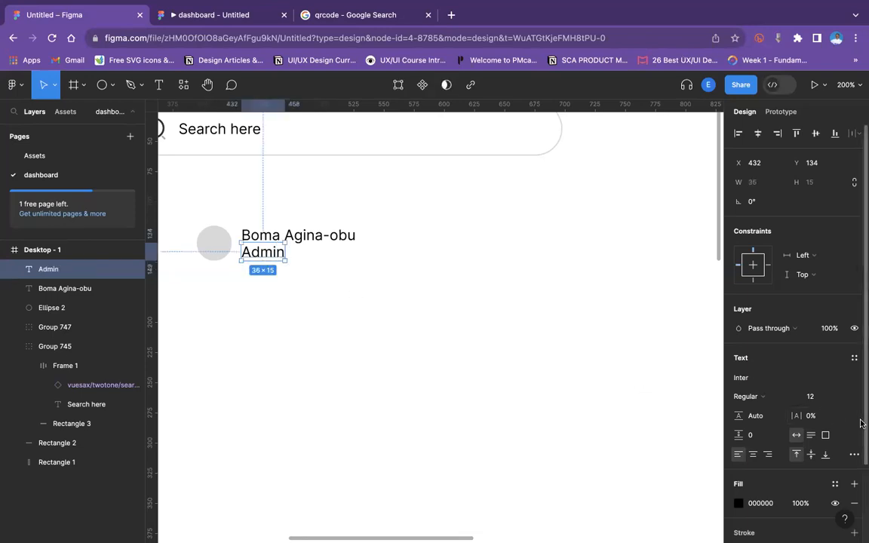
Set the Admin label's font size to 10 and make the name label Semi Bold.
{"action": "left_click", "coordinate": [840, 399]}
{"action": "left_click", "coordinate": [830, 366]}
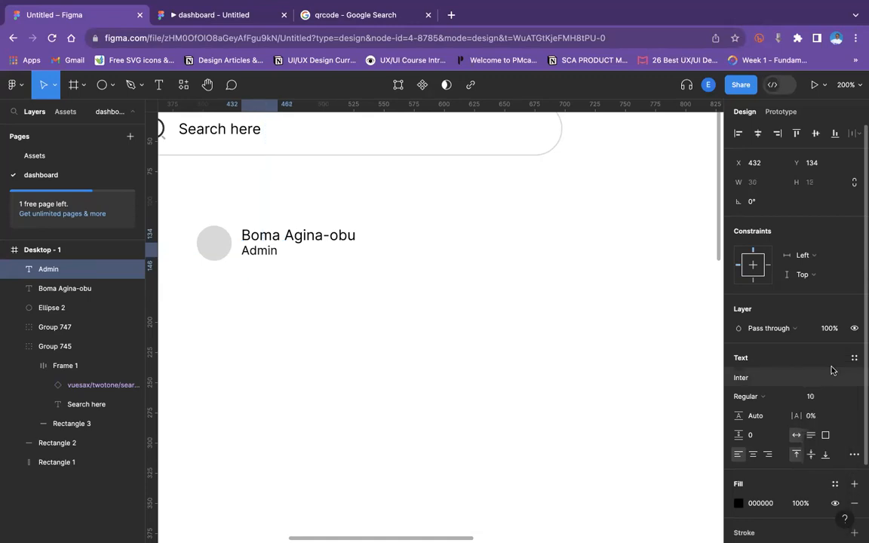
{"action": "left_click", "coordinate": [317, 235]}
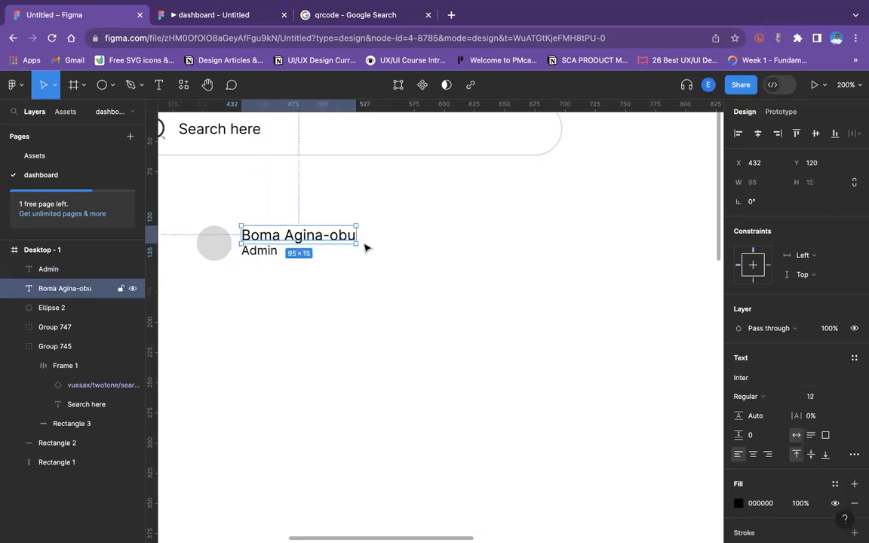
{"action": "left_click", "coordinate": [747, 396]}
{"action": "left_click", "coordinate": [768, 426]}
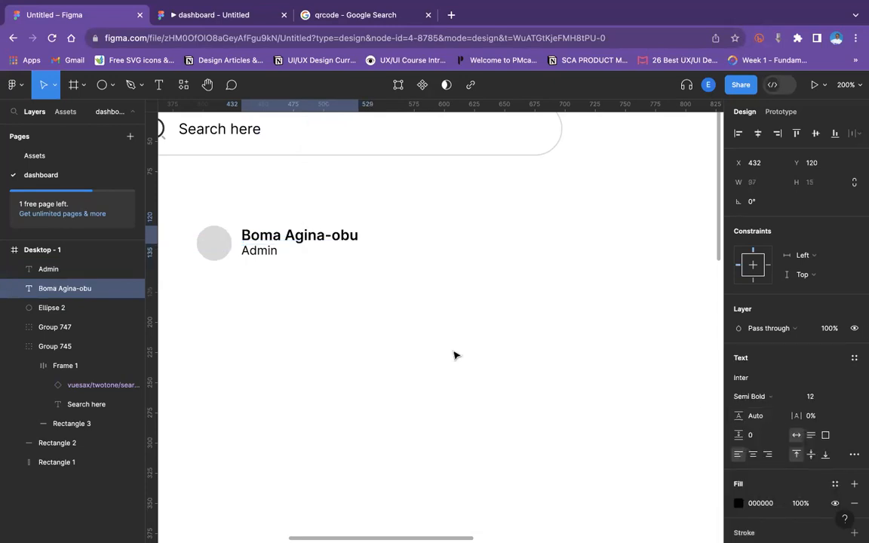
Change the Admin label's text colour to grey 9B9B9B.
{"action": "left_click", "coordinate": [279, 297]}
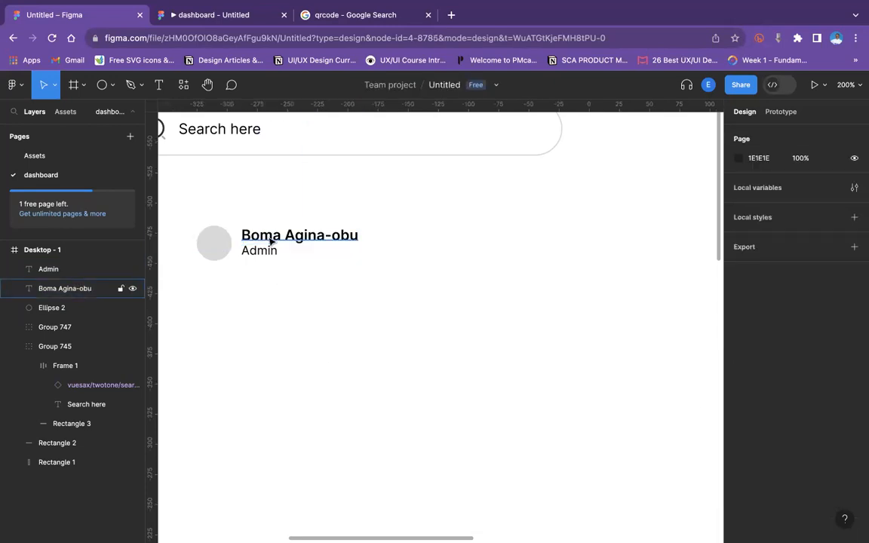
{"action": "left_click", "coordinate": [270, 239]}
{"action": "key", "text": "shift+0"}
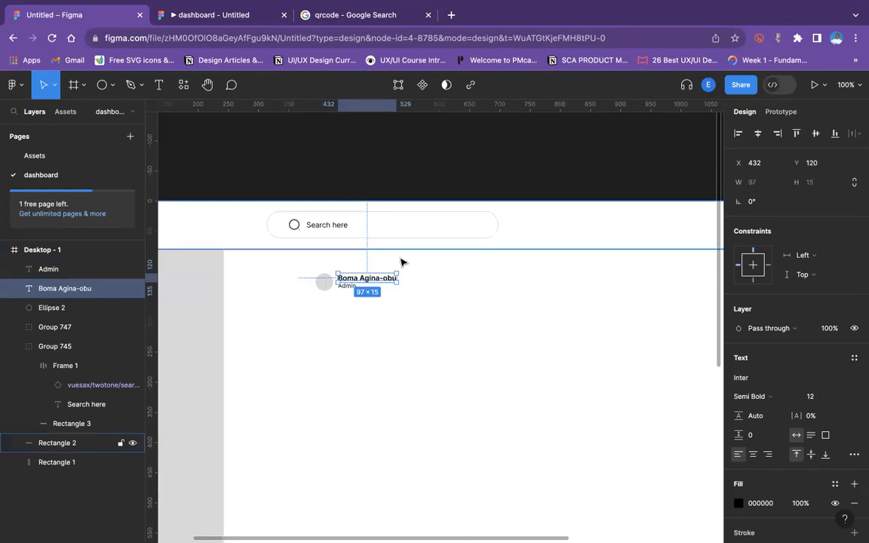
{"action": "key", "text": "Escape"}
{"action": "left_click", "coordinate": [350, 289]}
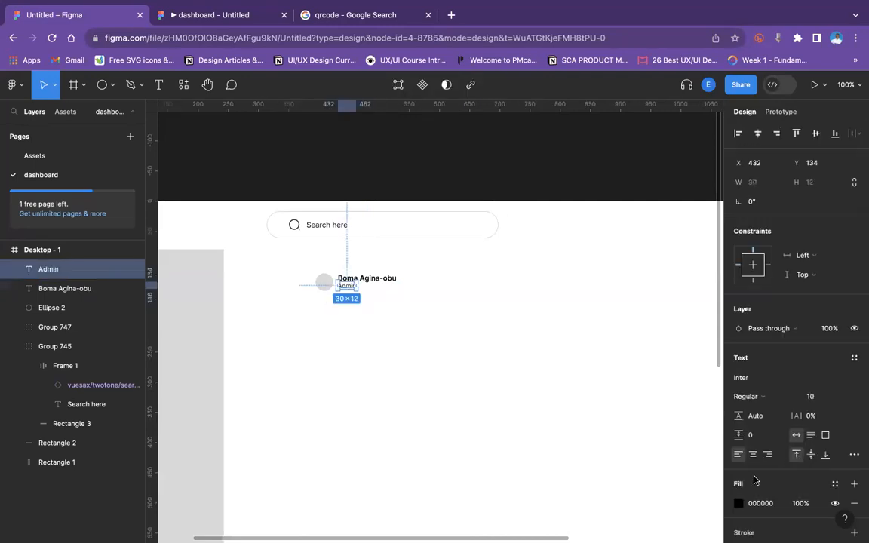
{"action": "left_click", "coordinate": [738, 503]}
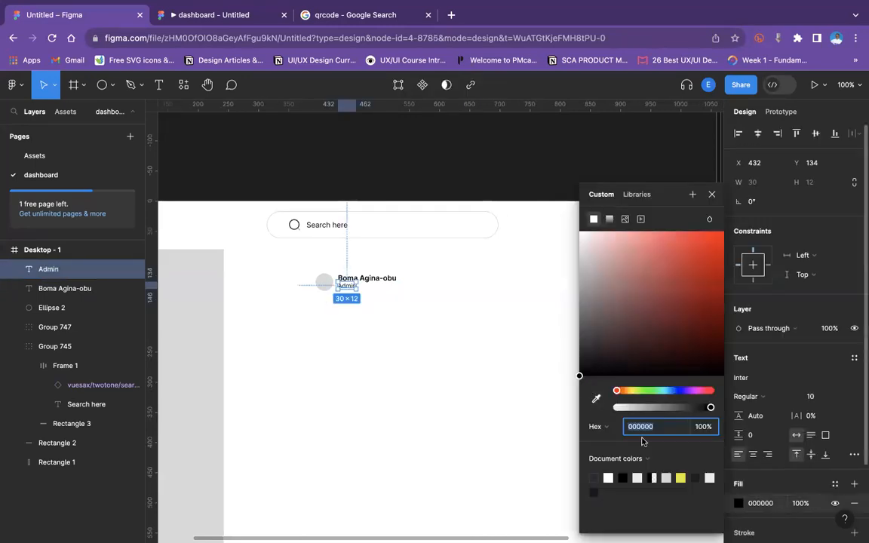
{"action": "left_click", "coordinate": [667, 478]}
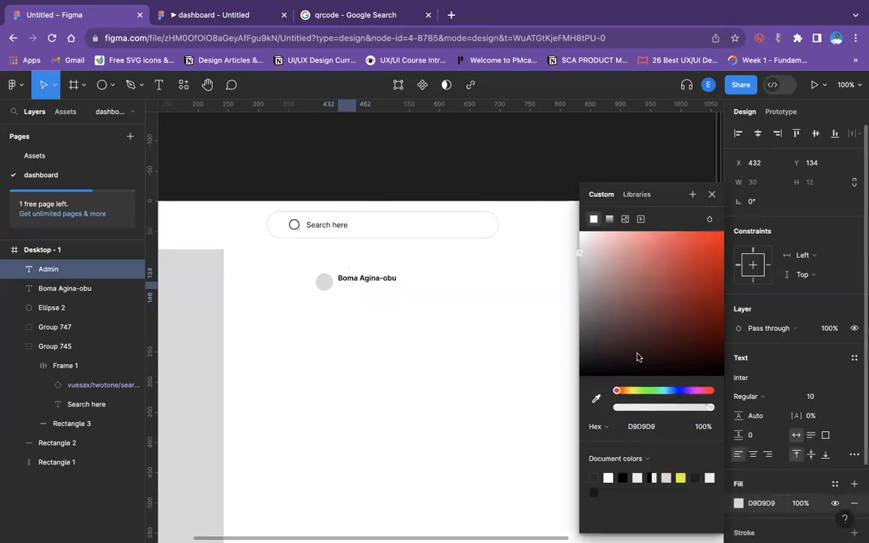
{"action": "left_click_drag", "start_coordinate": [580, 258], "coordinate": [579, 293]}
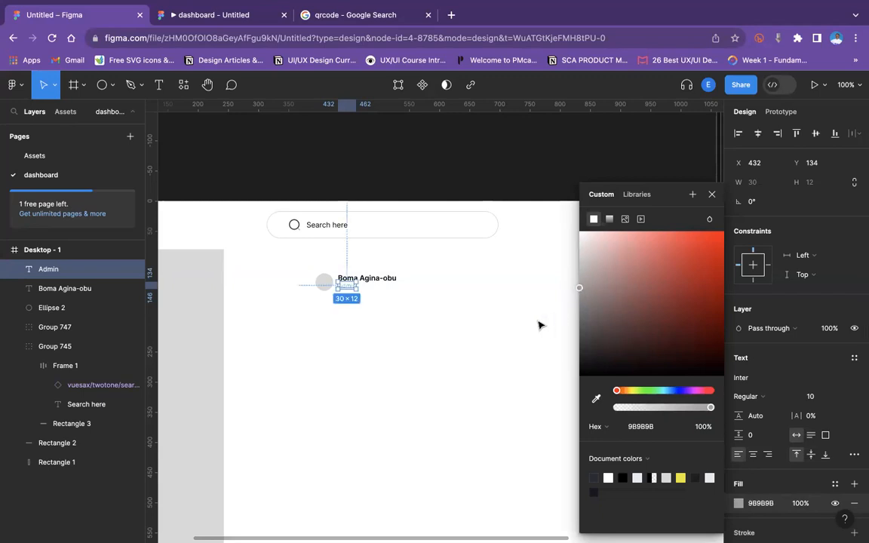
{"action": "left_click", "coordinate": [516, 333]}
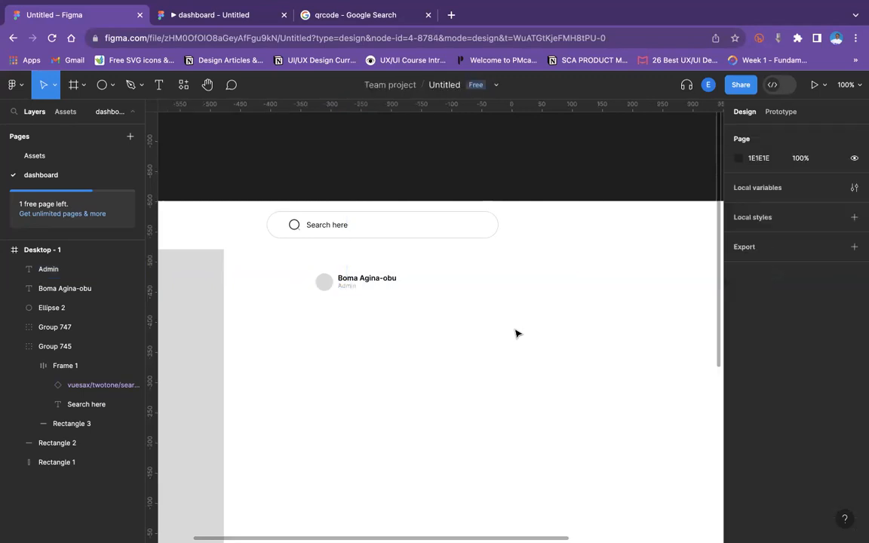
Resize the avatar circle to about 29 × 29.
{"action": "key", "text": "super+equal"}
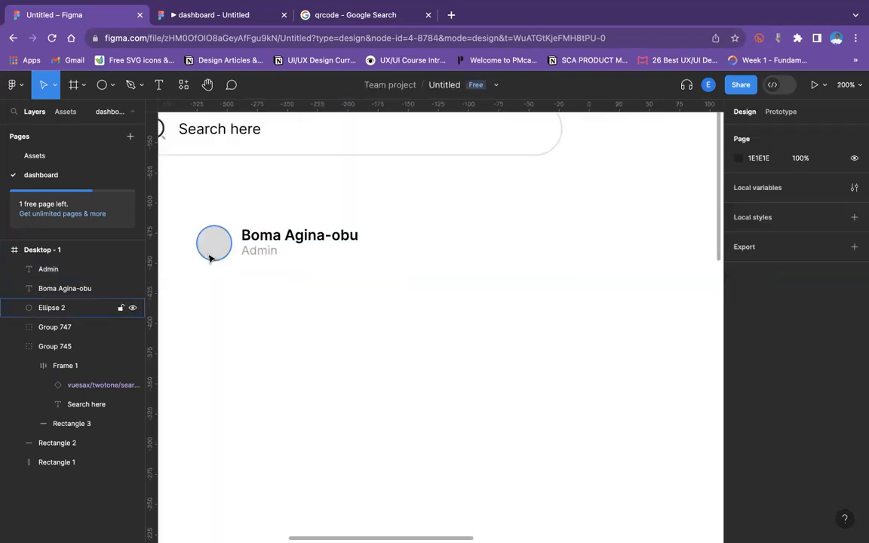
{"action": "left_click", "coordinate": [210, 258]}
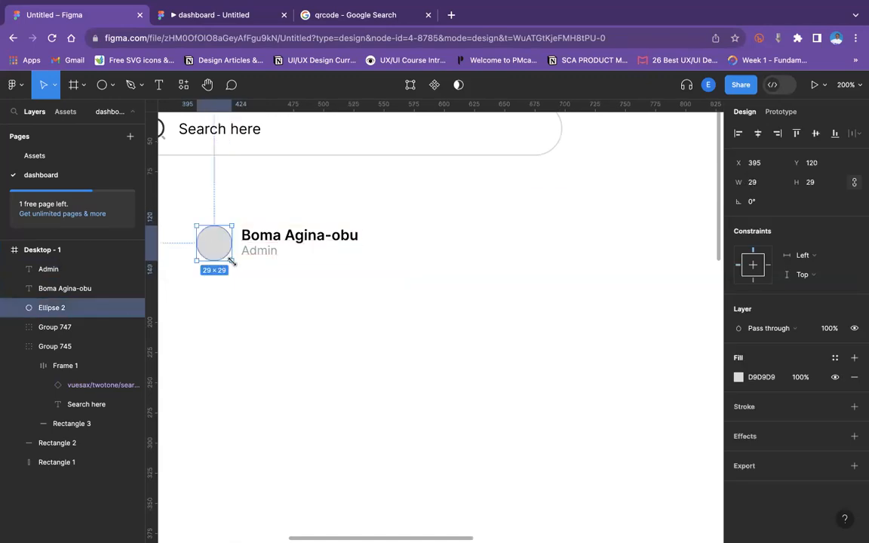
{"action": "left_click_drag", "start_coordinate": [232, 262], "coordinate": [233, 258]}
Stack the name and Admin labels in a vertical auto layout, then combine it with the avatar in a horizontal auto layout.
{"action": "left_click", "coordinate": [310, 277]}
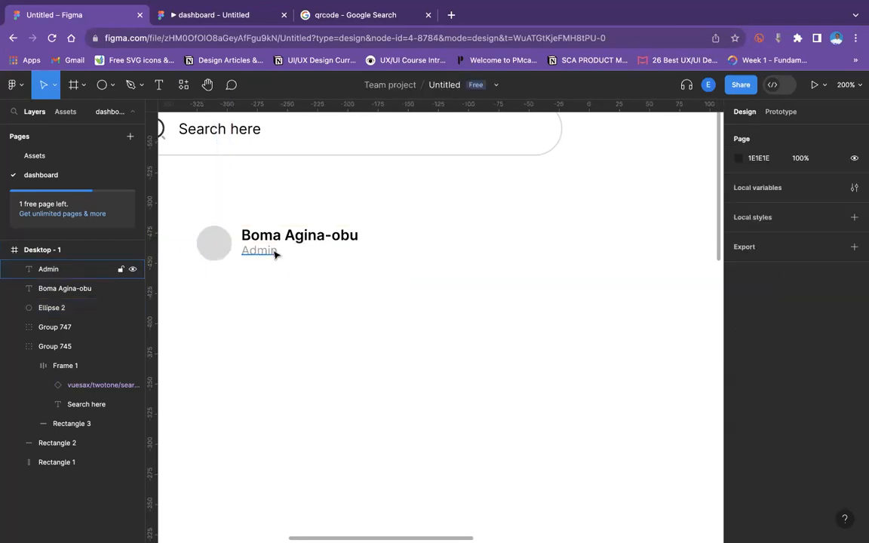
{"action": "left_click", "coordinate": [275, 254]}
{"action": "left_click", "coordinate": [300, 226], "text": "shift"}
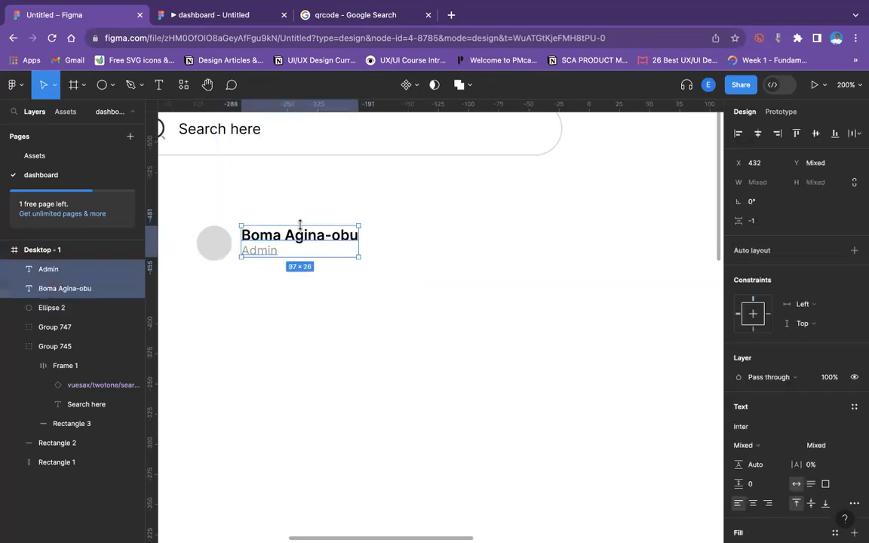
{"action": "key", "text": "shift+a"}
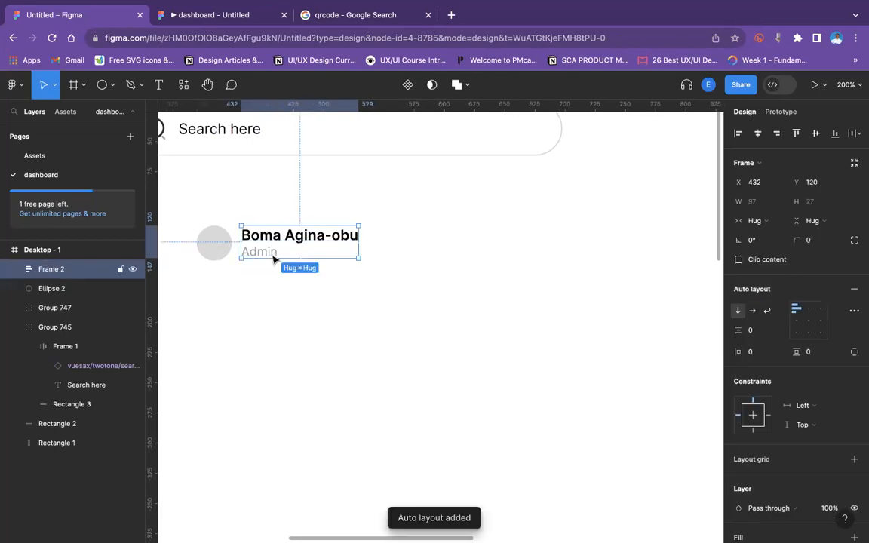
{"action": "left_click", "coordinate": [221, 252], "text": "shift"}
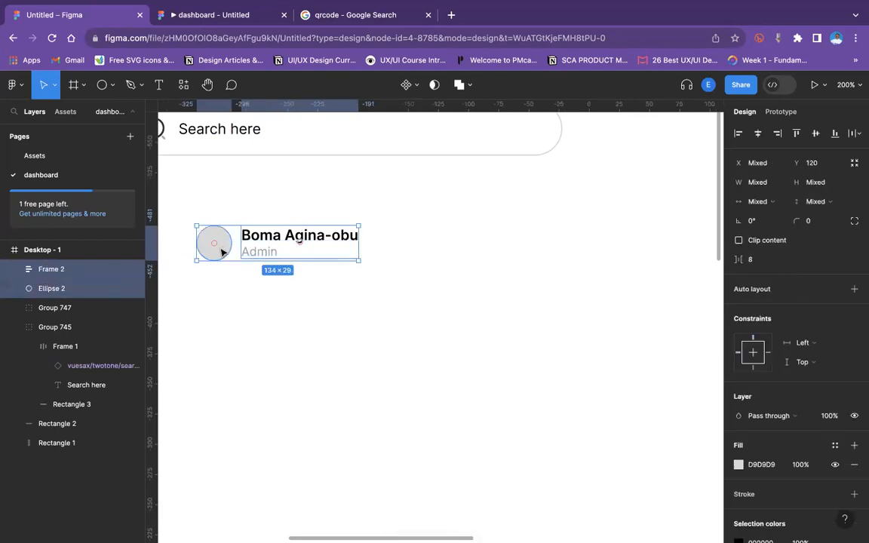
{"action": "key", "text": "shift+a"}
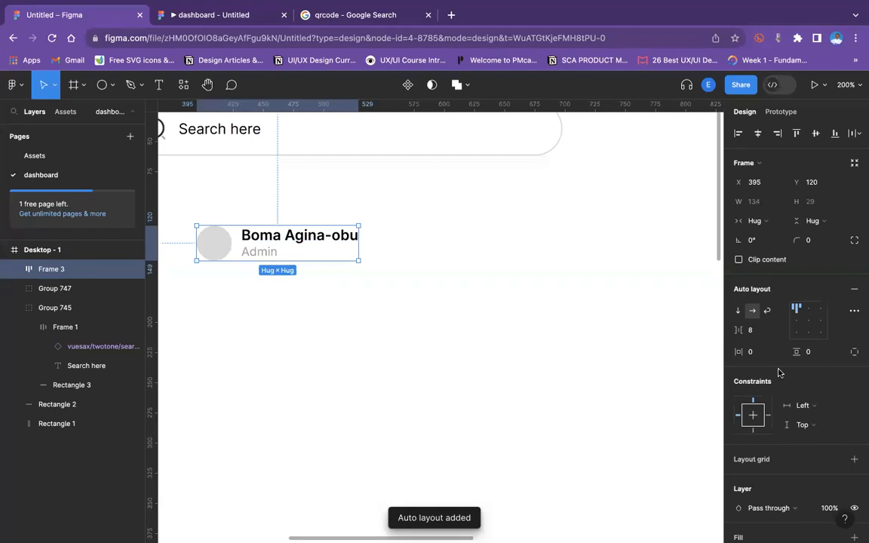
Move the profile auto layout to the right end of the top bar beside the notification bell.
{"action": "left_click", "coordinate": [403, 320]}
{"action": "scroll", "coordinate": [401, 322], "scroll_direction": "down", "scroll_amount": 5}
{"action": "left_click", "coordinate": [388, 283]}
{"action": "left_click_drag", "start_coordinate": [388, 283], "coordinate": [527, 236]}
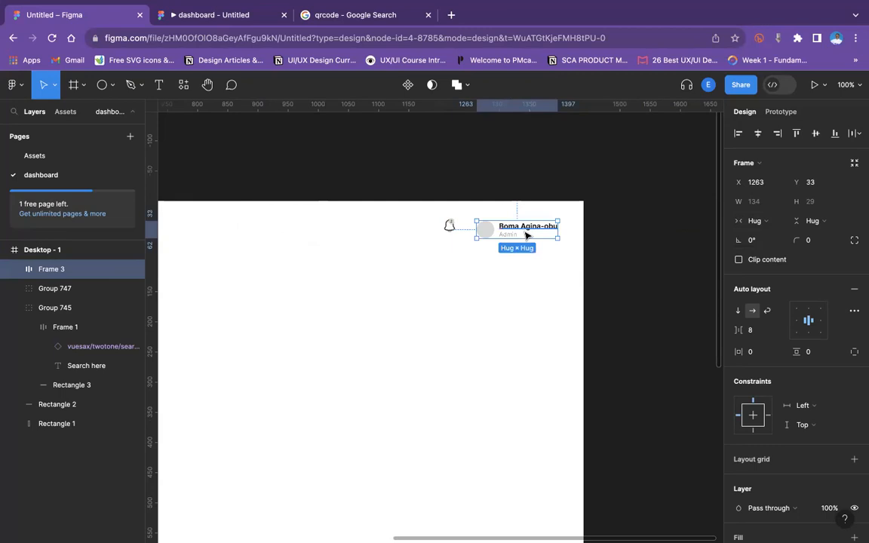
{"action": "key", "text": "ctrl+minus"}
{"action": "scroll", "coordinate": [527, 236], "scroll_direction": "down", "scroll_amount": 1}
{"action": "scroll", "coordinate": [527, 236], "scroll_direction": "left", "scroll_amount": 1}
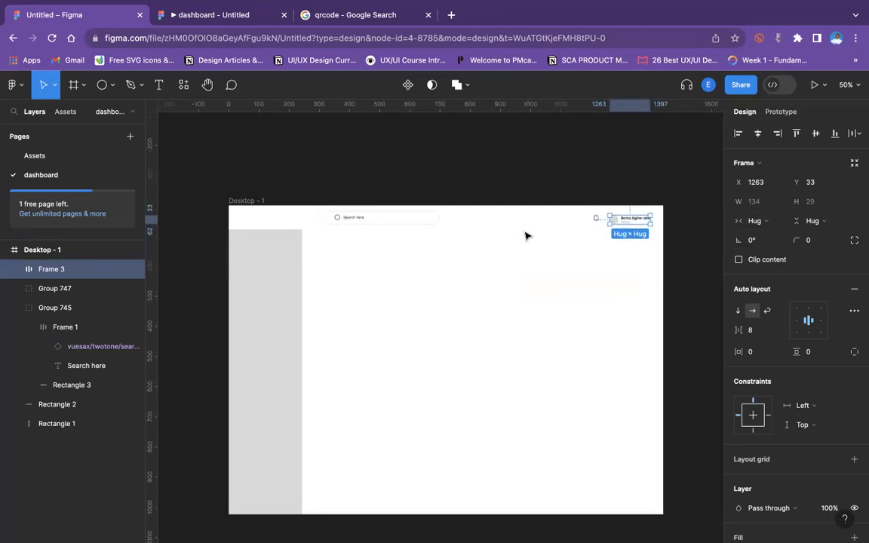
Shift the search bar left to x 280, then vertically centre-align and group it with the bell and profile.
{"action": "left_click", "coordinate": [337, 219]}
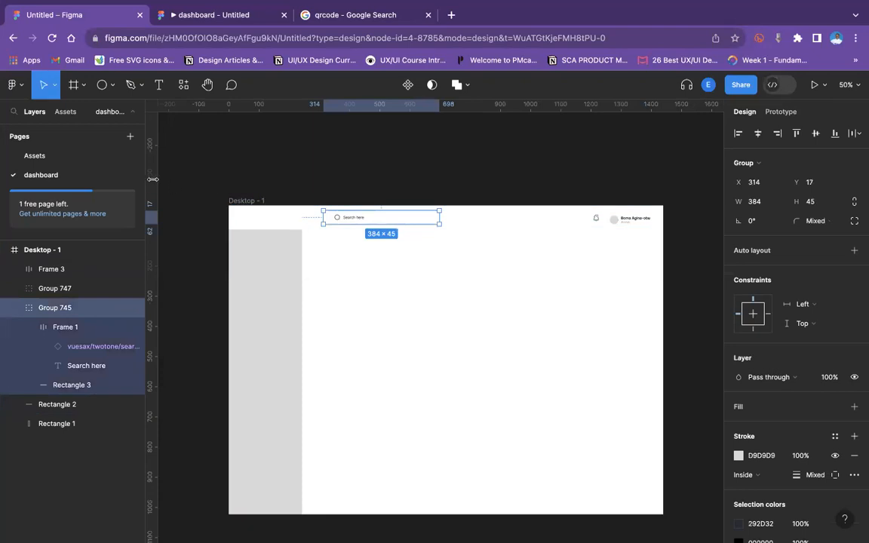
{"action": "left_click_drag", "start_coordinate": [422, 220], "coordinate": [411, 219]}
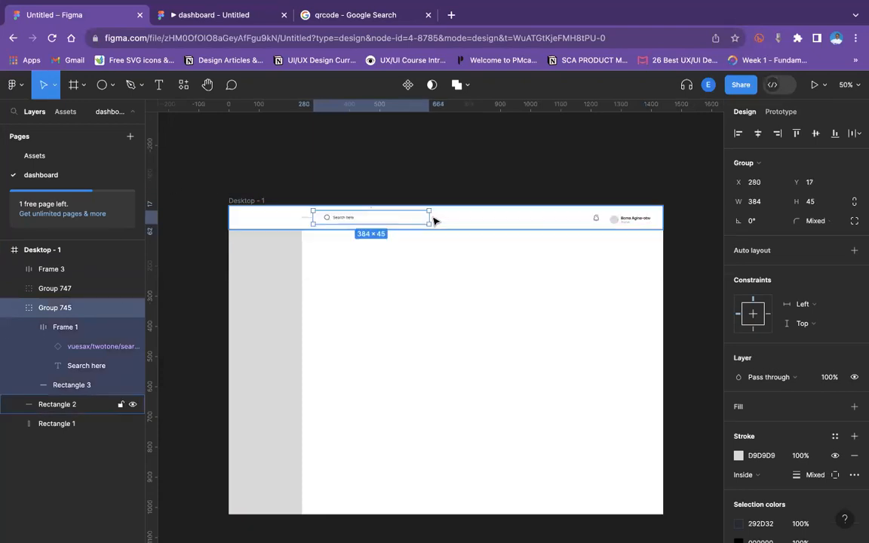
{"action": "left_click", "coordinate": [597, 220], "text": "shift"}
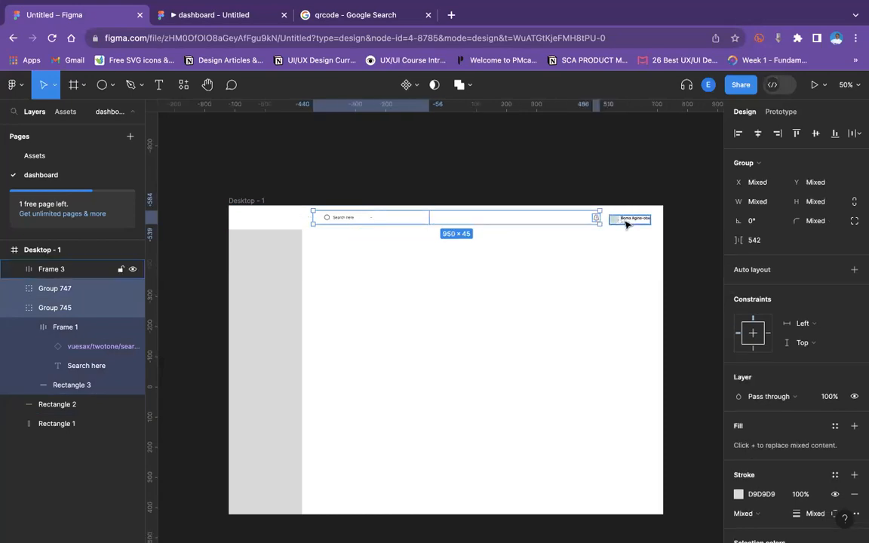
{"action": "left_click", "coordinate": [624, 221], "text": "shift"}
{"action": "left_click", "coordinate": [817, 133]}
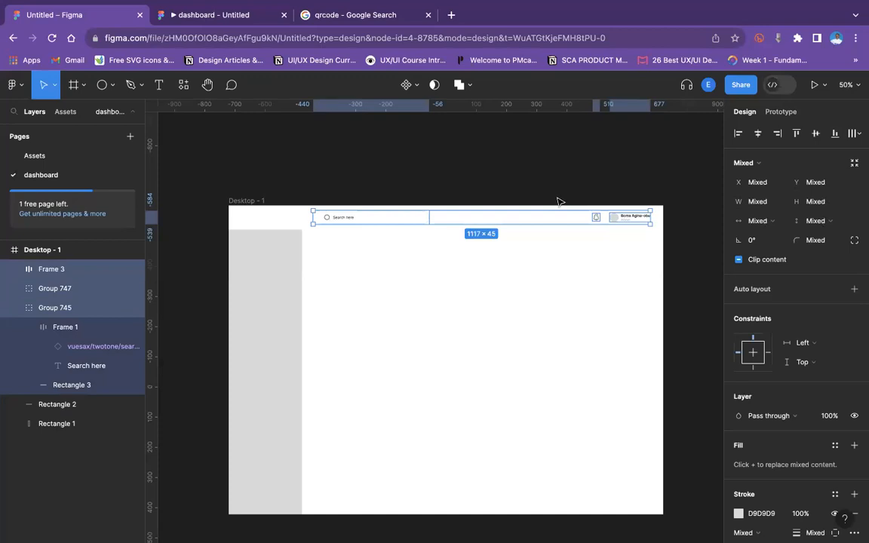
{"action": "key", "text": "super+g"}
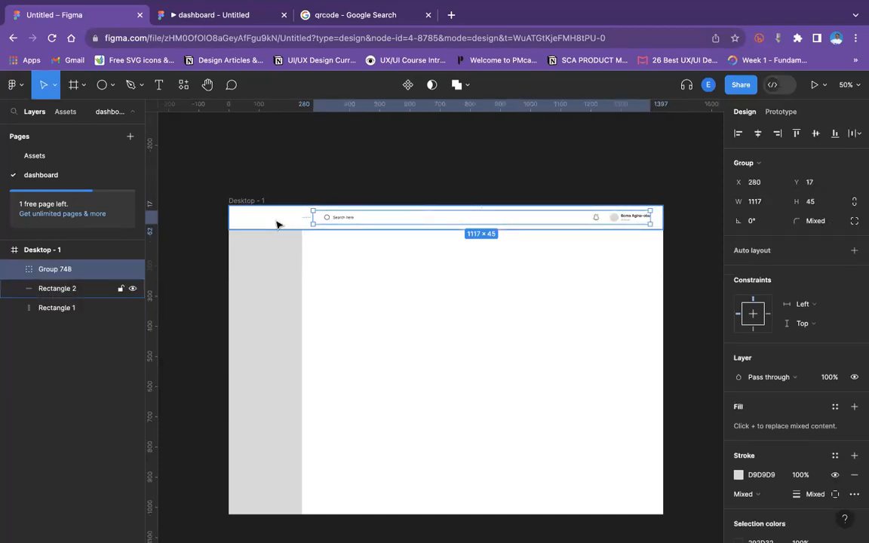
{"action": "left_click", "coordinate": [276, 224], "text": "shift"}
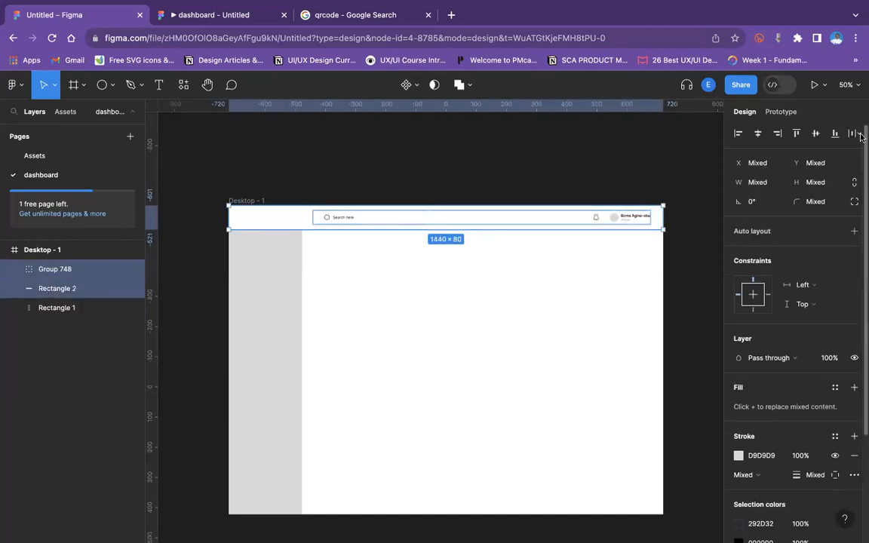
{"action": "left_click", "coordinate": [633, 167]}
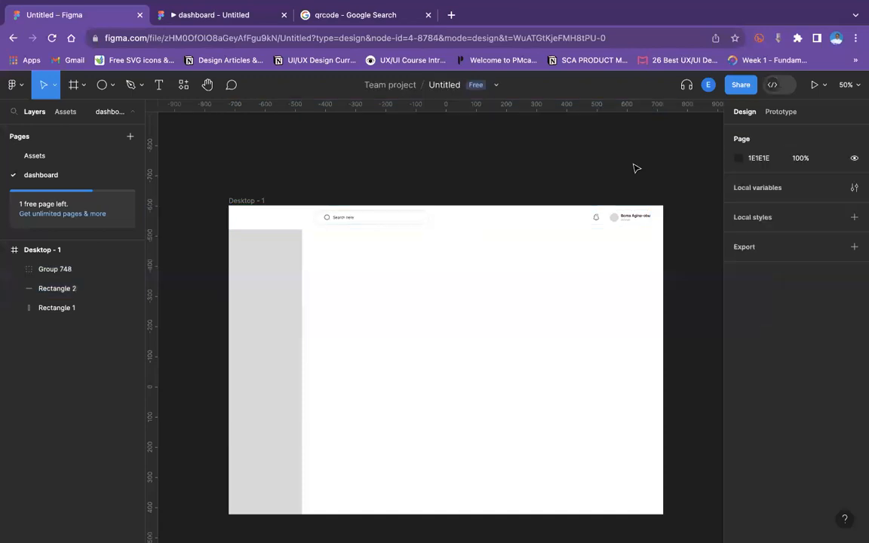
Shorten the search bar's width slightly from its right end.
{"action": "key", "text": "super+plus"}
{"action": "scroll", "coordinate": [637, 168], "scroll_direction": "left", "scroll_amount": 1}
{"action": "scroll", "coordinate": [636, 169], "scroll_direction": "up", "scroll_amount": 1}
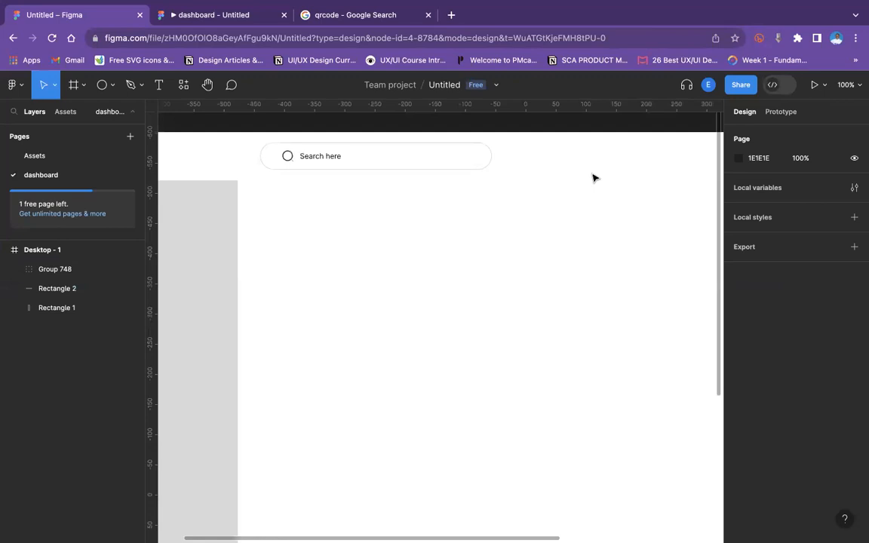
{"action": "double_click", "coordinate": [488, 151]}
{"action": "left_click", "coordinate": [489, 150]}
{"action": "left_click_drag", "start_coordinate": [490, 149], "coordinate": [459, 149]}
{"action": "left_click", "coordinate": [519, 340]}
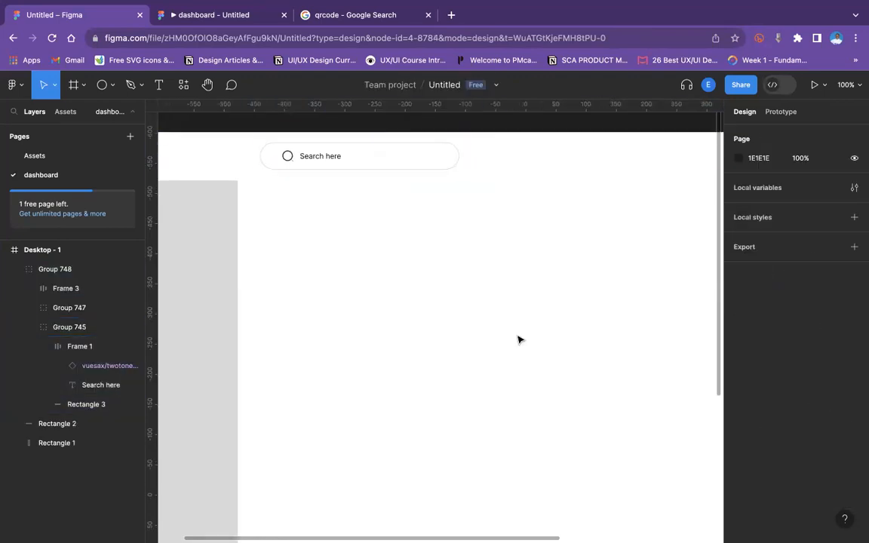
{"action": "key", "text": "super+minus"}
{"action": "scroll", "coordinate": [519, 339], "scroll_direction": "right", "scroll_amount": 1}
{"action": "scroll", "coordinate": [519, 340], "scroll_direction": "up", "scroll_amount": 1}
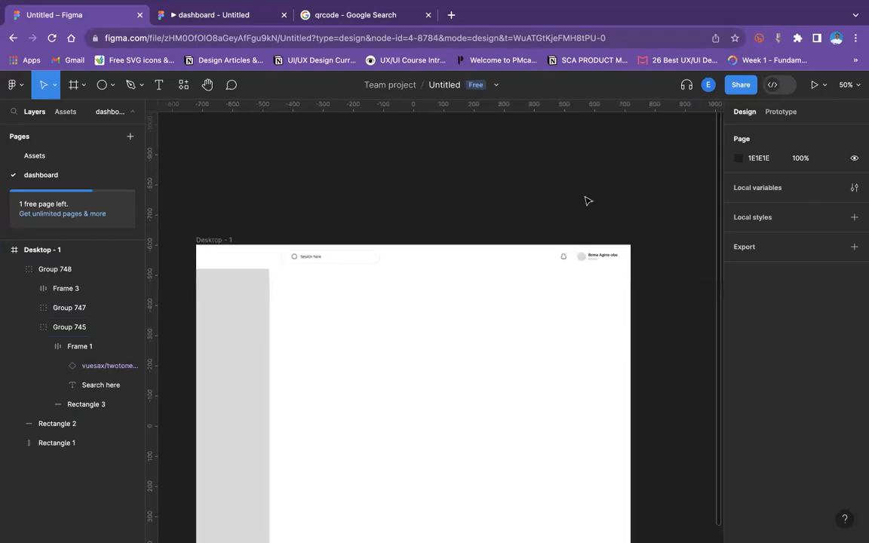
{"action": "double_click", "coordinate": [566, 262]}
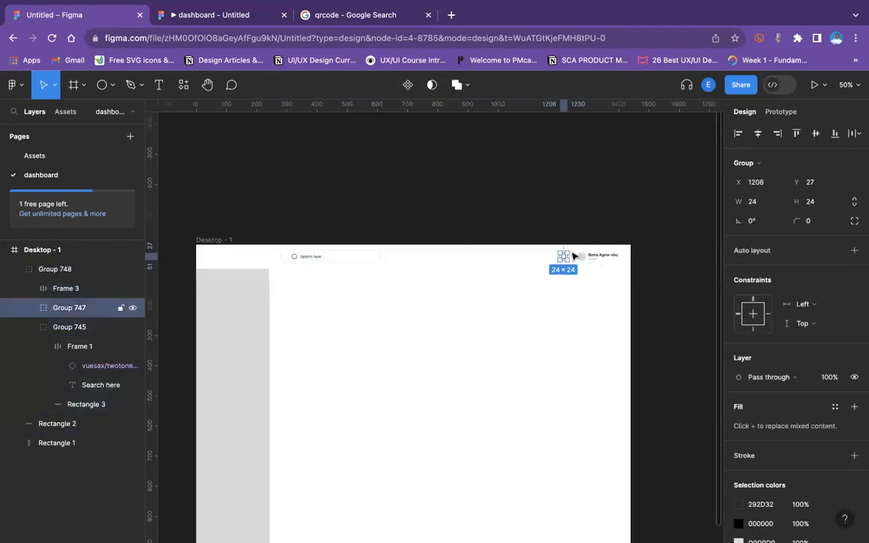
{"action": "left_click", "coordinate": [600, 226]}
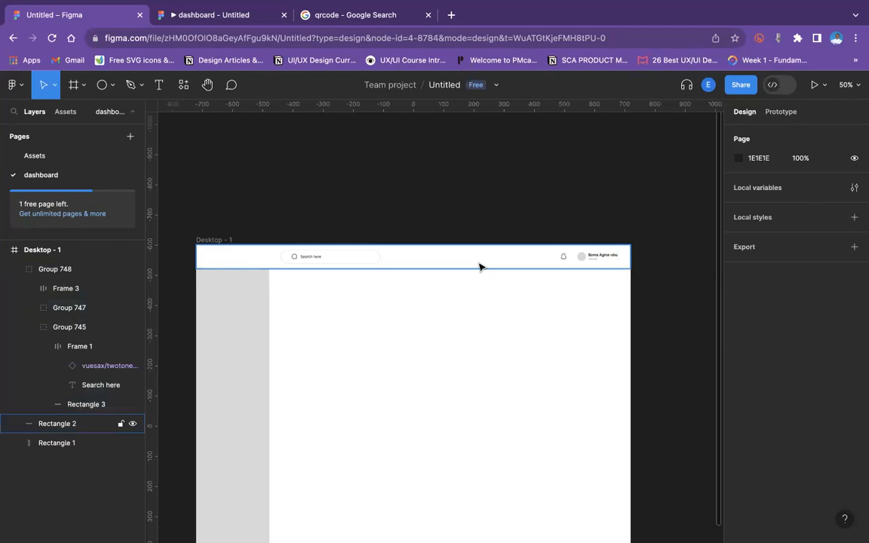
Fill the avatar circle with an uploaded profile photo as an image fill.
{"action": "key", "text": "super+plus"}
{"action": "scroll", "coordinate": [479, 265], "scroll_direction": "right", "scroll_amount": 5}
{"action": "scroll", "coordinate": [479, 266], "scroll_direction": "up", "scroll_amount": 2}
{"action": "left_click", "coordinate": [562, 263]}
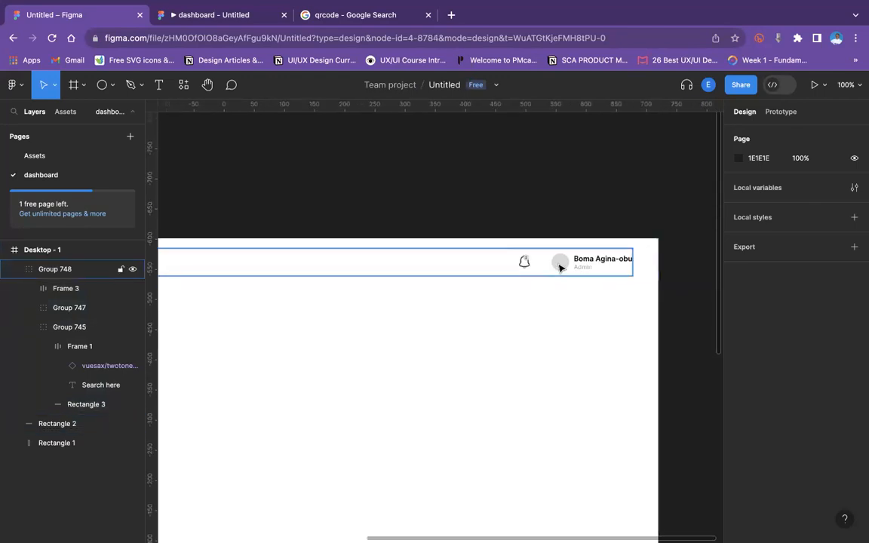
{"action": "left_click", "coordinate": [562, 264]}
{"action": "left_click", "coordinate": [561, 263]}
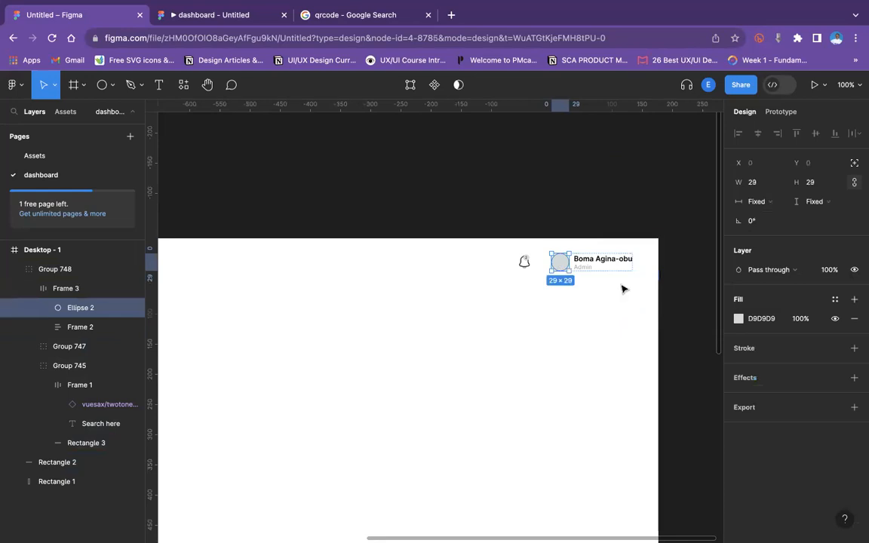
{"action": "right_click", "coordinate": [560, 261]}
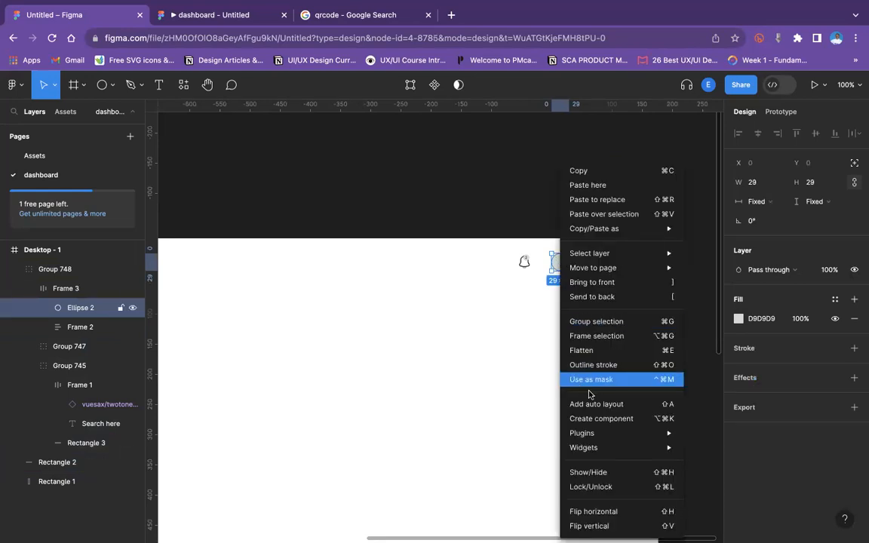
{"action": "left_click", "coordinate": [740, 324]}
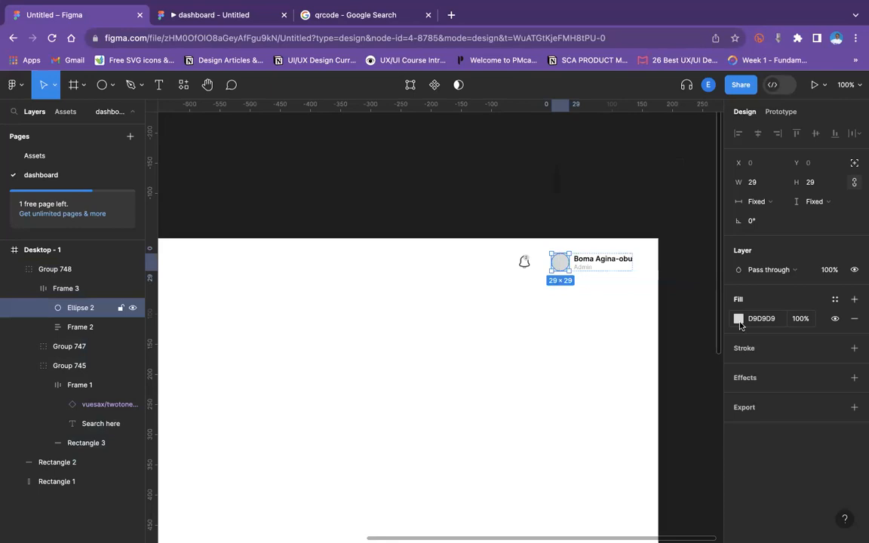
{"action": "left_click", "coordinate": [737, 321]}
{"action": "left_click", "coordinate": [624, 219]}
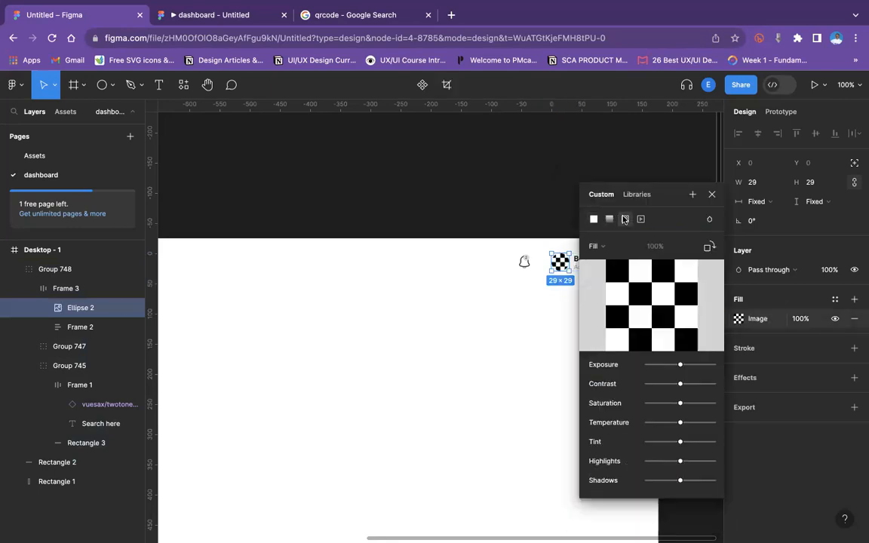
{"action": "left_click", "coordinate": [654, 305]}
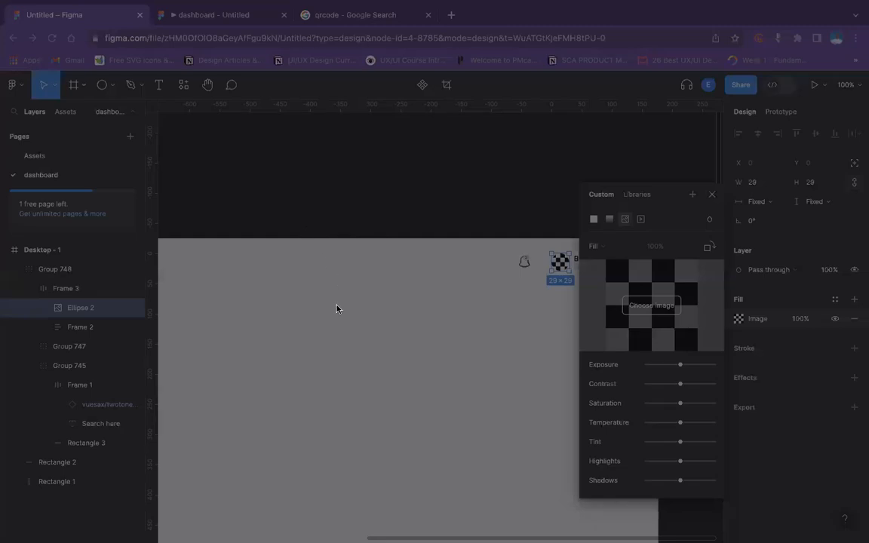
{"action": "double_click", "coordinate": [343, 309]}
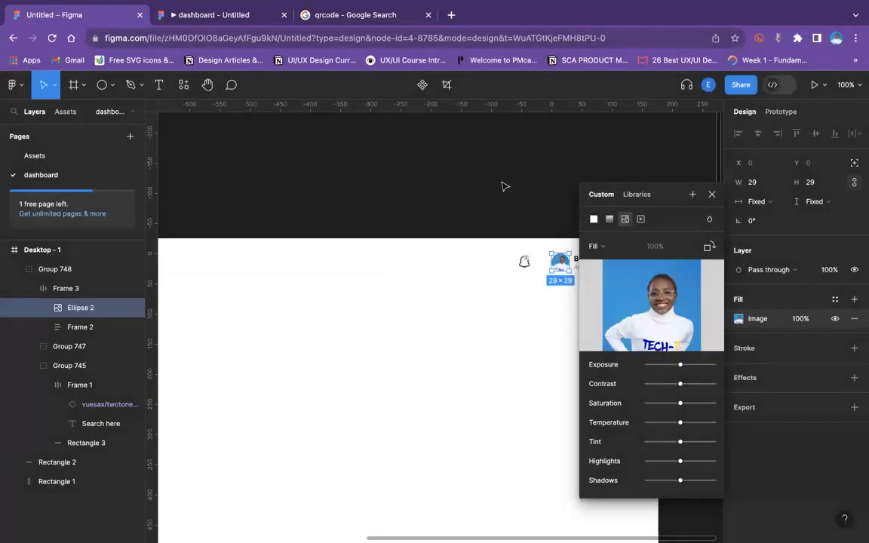
{"action": "left_click", "coordinate": [504, 185]}
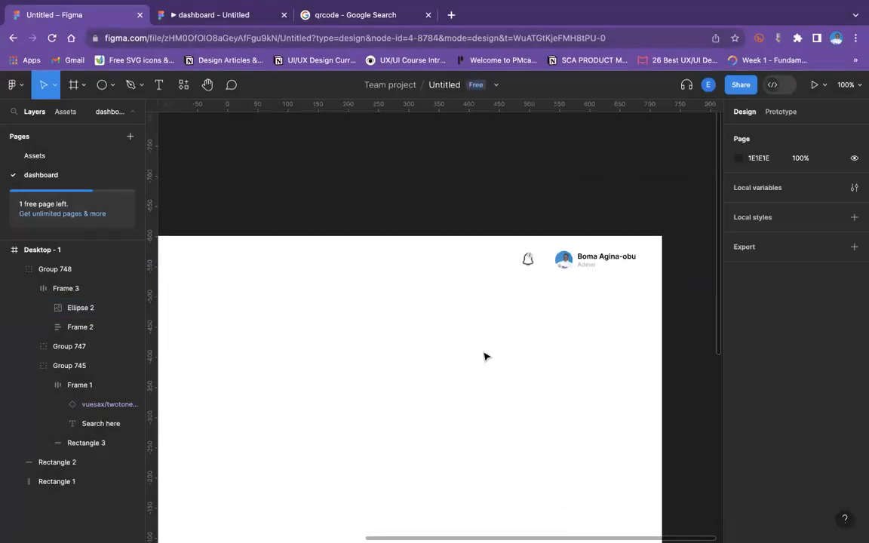
Move the notification bell right to x 1221, closer to the profile section.
{"action": "scroll", "coordinate": [485, 356], "scroll_direction": "down", "scroll_amount": 3}
{"action": "scroll", "coordinate": [485, 356], "scroll_direction": "left", "scroll_amount": 4}
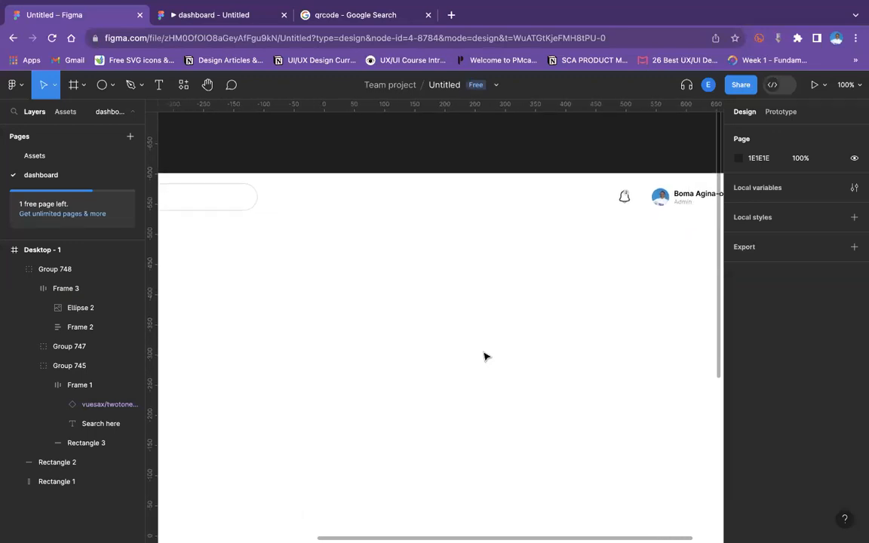
{"action": "key", "text": "ctrl+minus"}
{"action": "key", "text": "ctrl+plus"}
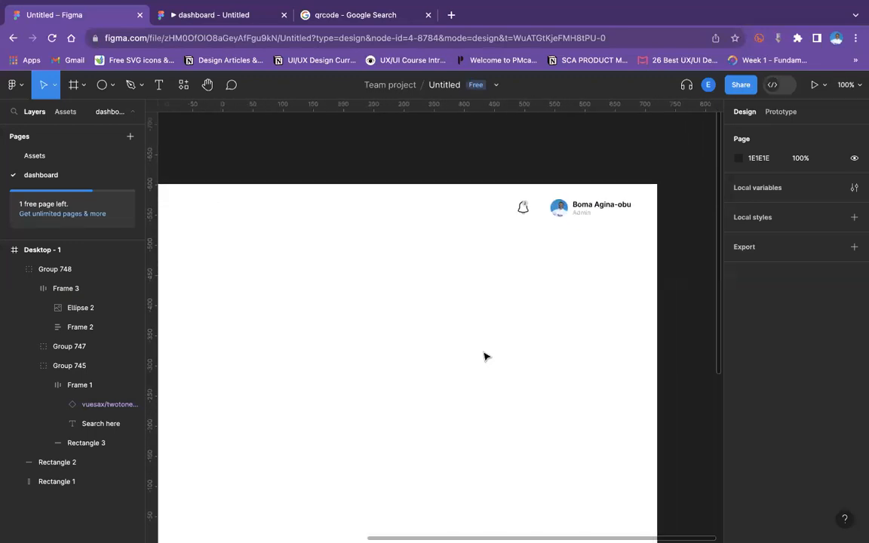
{"action": "scroll", "coordinate": [484, 356], "scroll_direction": "down", "scroll_amount": 1}
{"action": "left_click", "coordinate": [558, 167]}
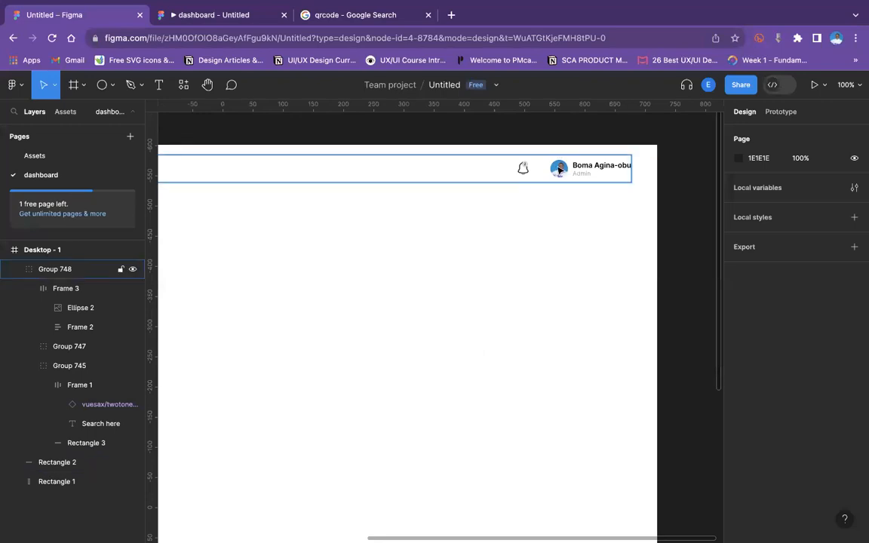
{"action": "double_click", "coordinate": [558, 168]}
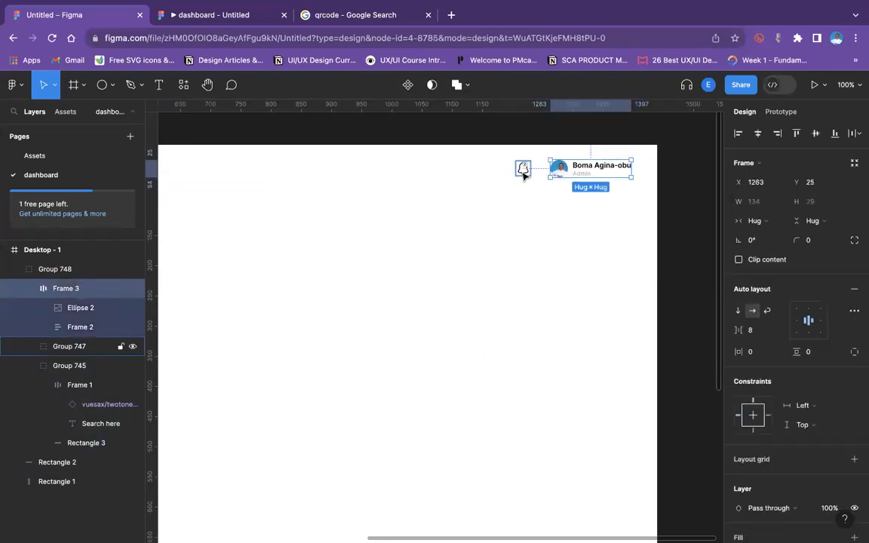
{"action": "left_click", "coordinate": [525, 172]}
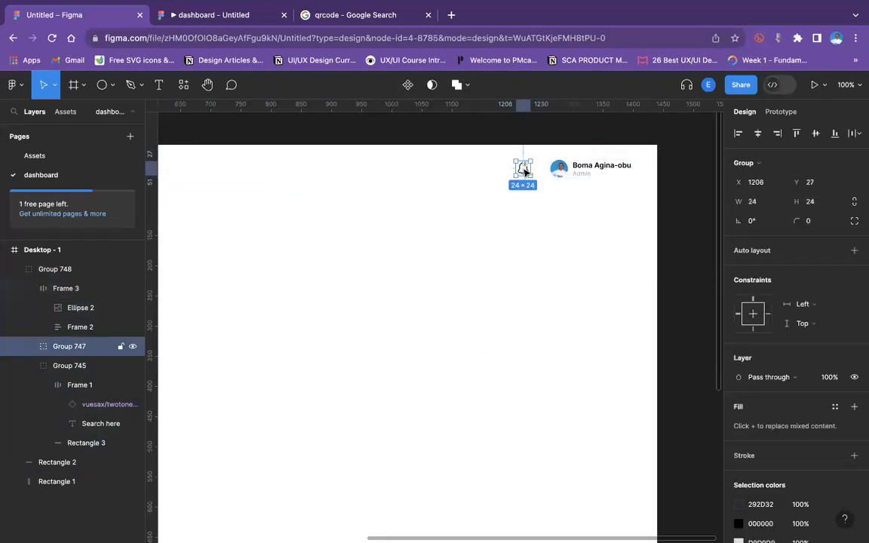
{"action": "left_click_drag", "start_coordinate": [526, 171], "coordinate": [533, 170]}
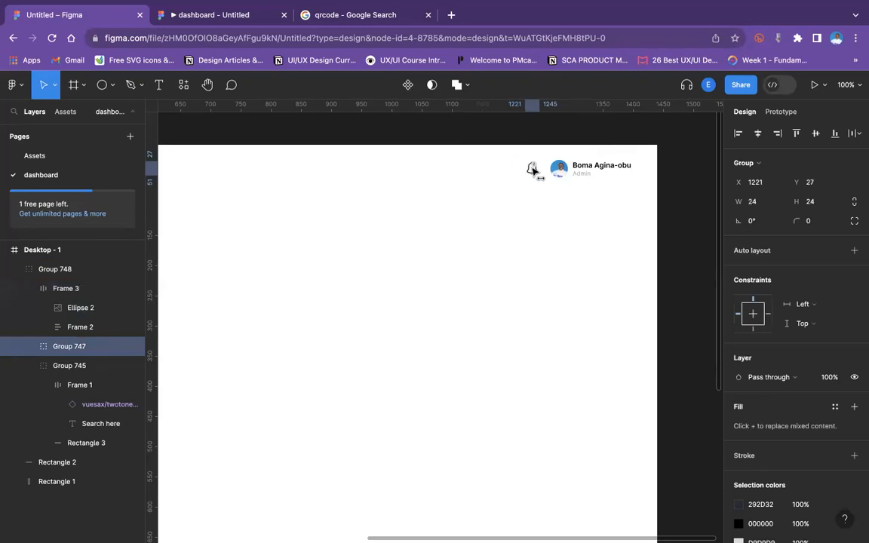
{"action": "left_click", "coordinate": [578, 238]}
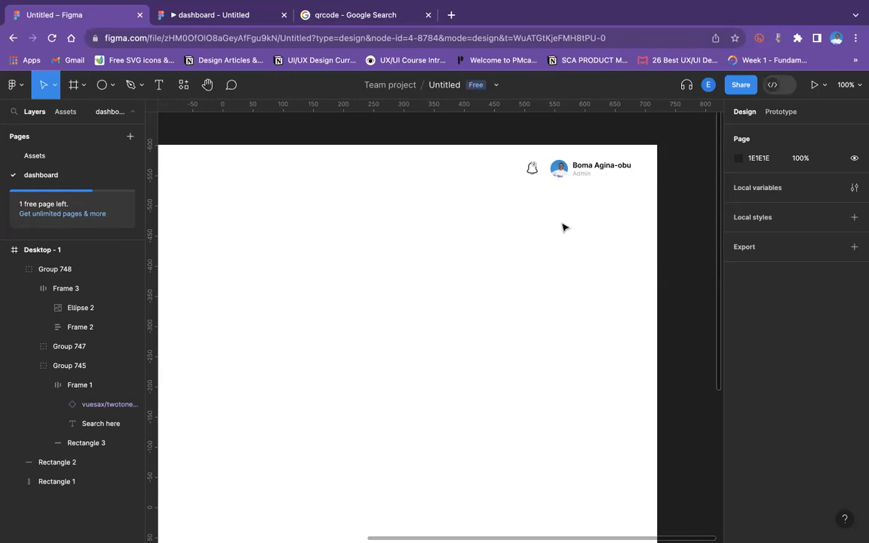
Change the sidebar rectangle's fill colour to white FFFFFF.
{"action": "scroll", "coordinate": [464, 207], "scroll_direction": "left", "scroll_amount": 2}
{"action": "scroll", "coordinate": [403, 192], "scroll_direction": "left", "scroll_amount": 10}
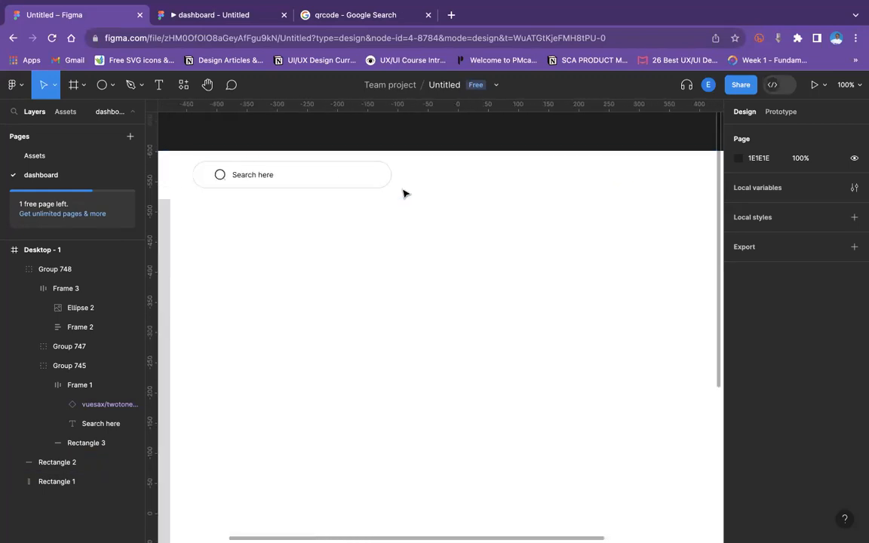
{"action": "scroll", "coordinate": [409, 206], "scroll_direction": "left", "scroll_amount": 3}
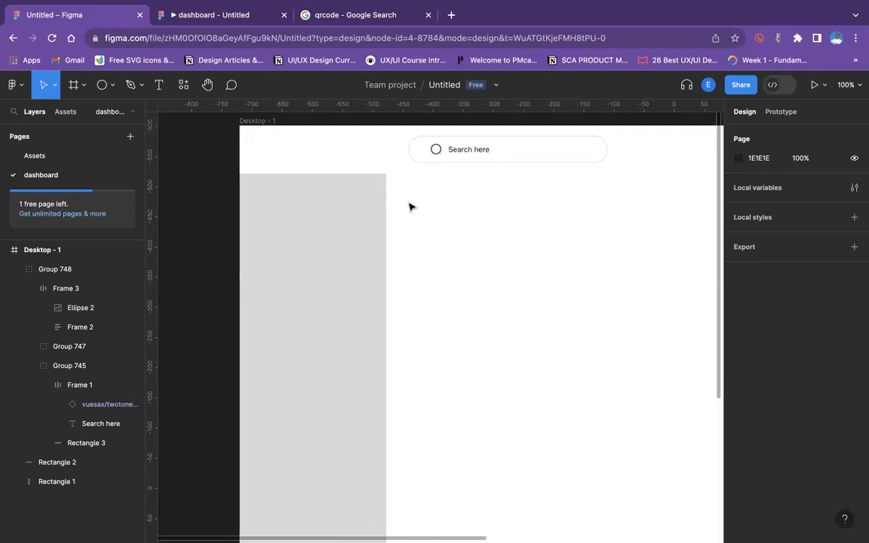
{"action": "left_click", "coordinate": [331, 199]}
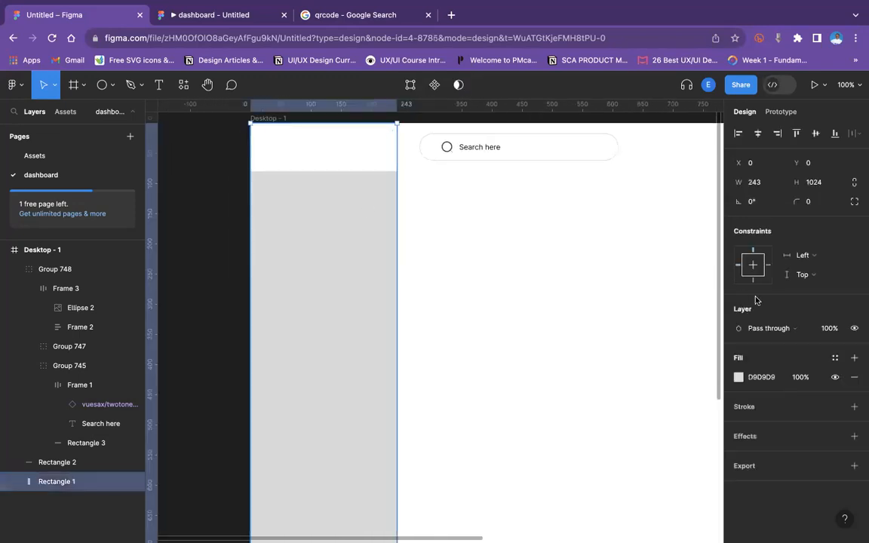
{"action": "left_click", "coordinate": [740, 381]}
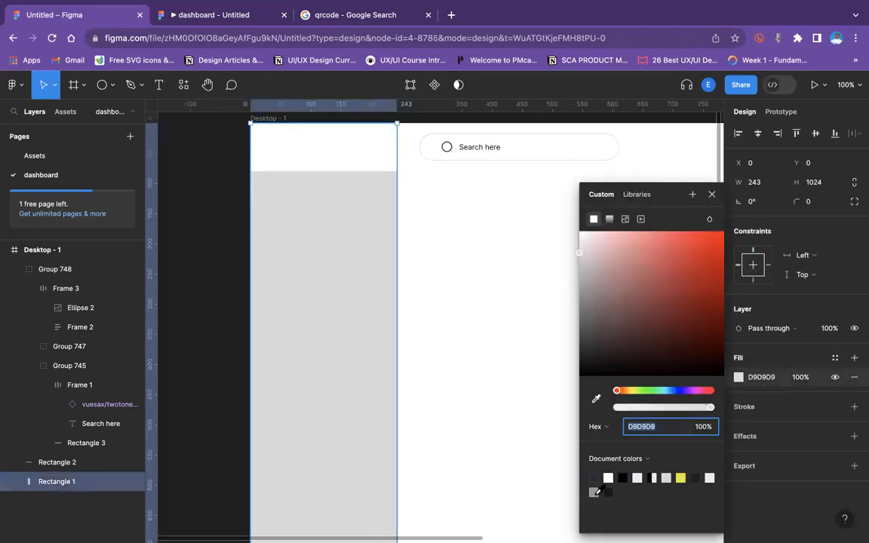
{"action": "type", "text": "ffffff"}
{"action": "key", "text": "Return"}
{"action": "left_click", "coordinate": [504, 354]}
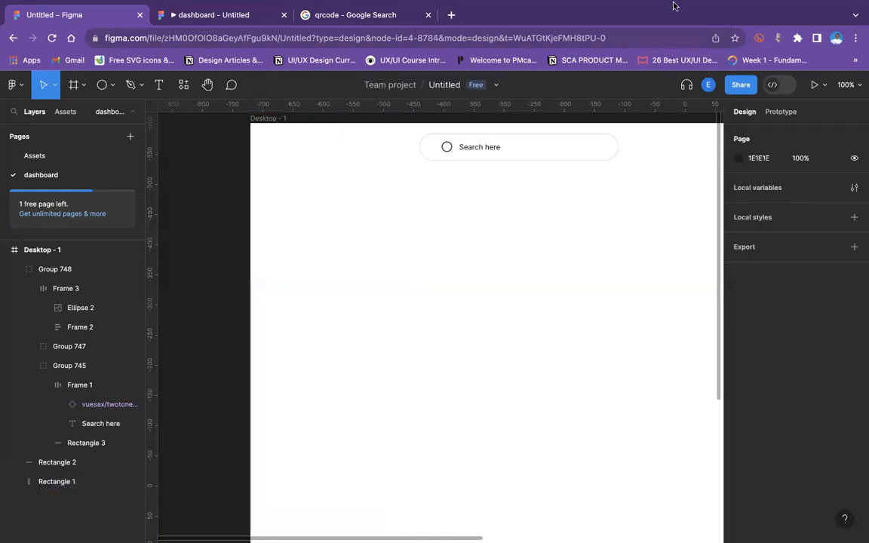
Import the Globus Bank logo with the Nigerian Logos plugin after searching for "Bank".
{"action": "left_click", "coordinate": [295, 173]}
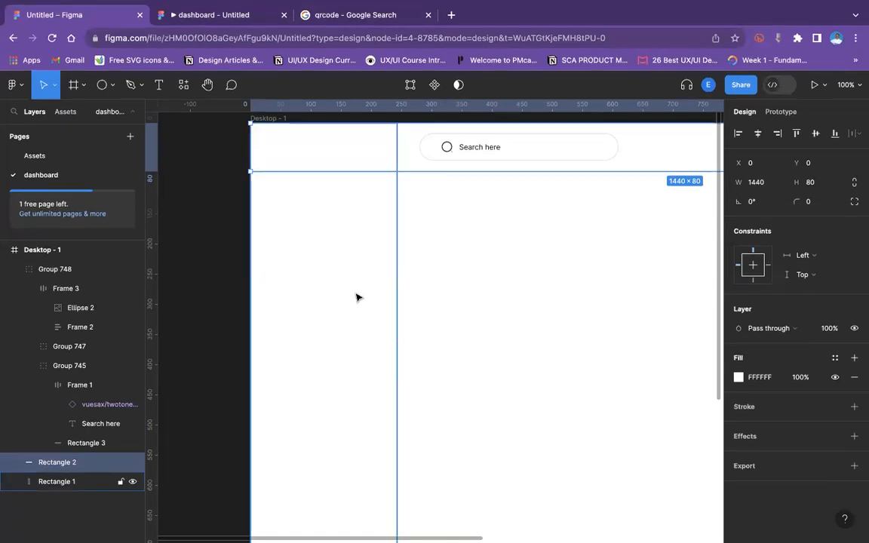
{"action": "right_click", "coordinate": [506, 269]}
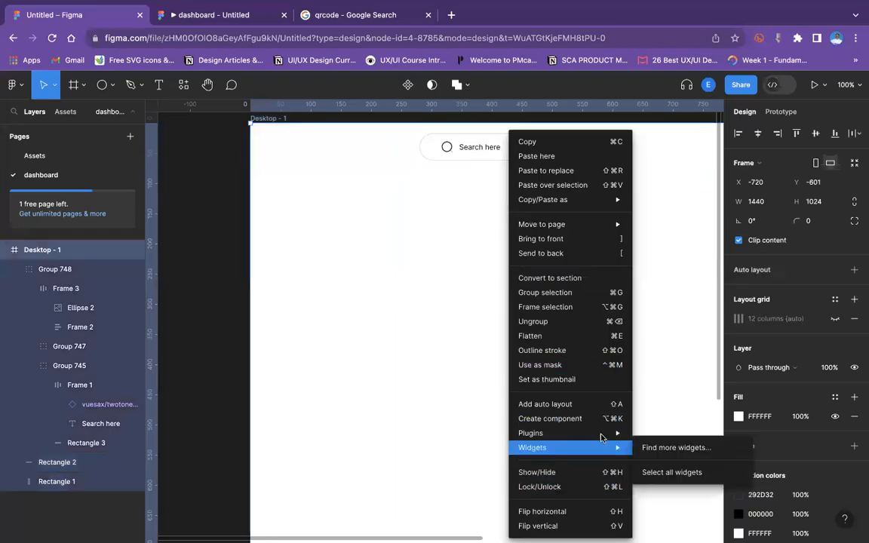
{"action": "mouse_move", "coordinate": [614, 435]}
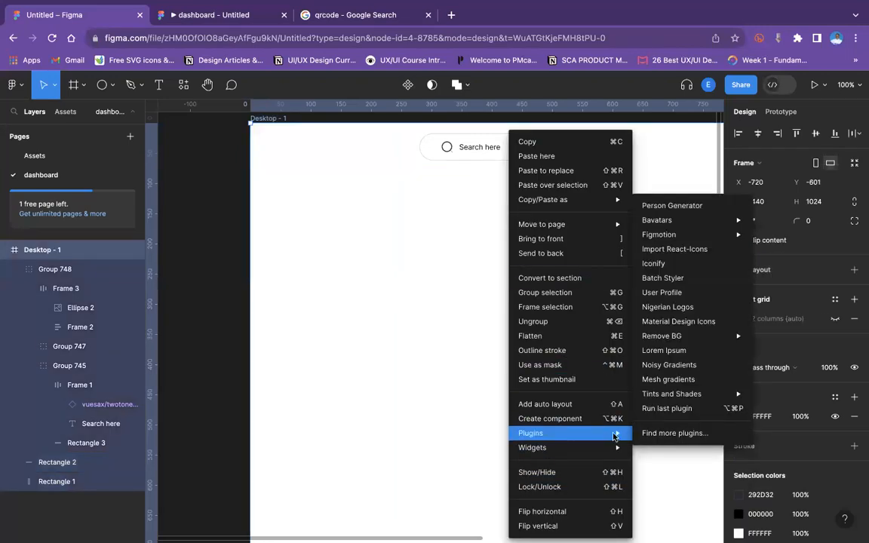
{"action": "left_click", "coordinate": [689, 307]}
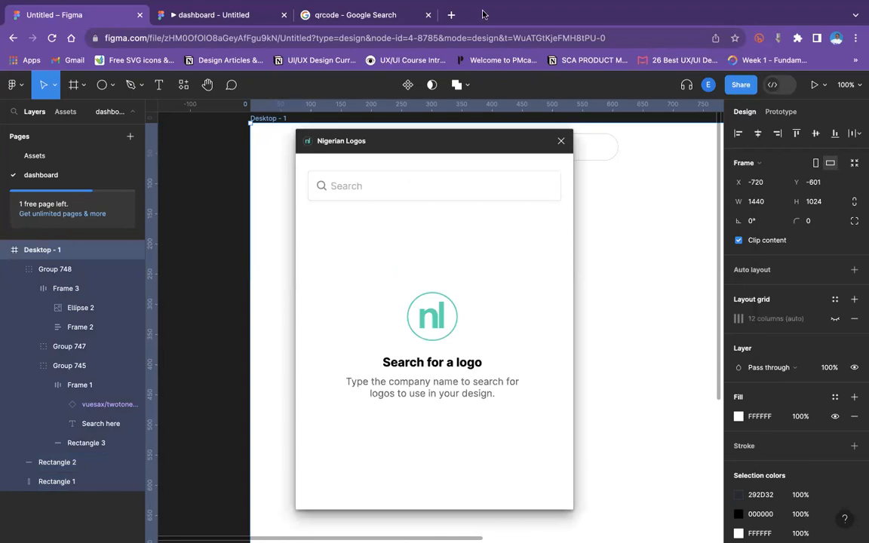
{"action": "left_click", "coordinate": [380, 189]}
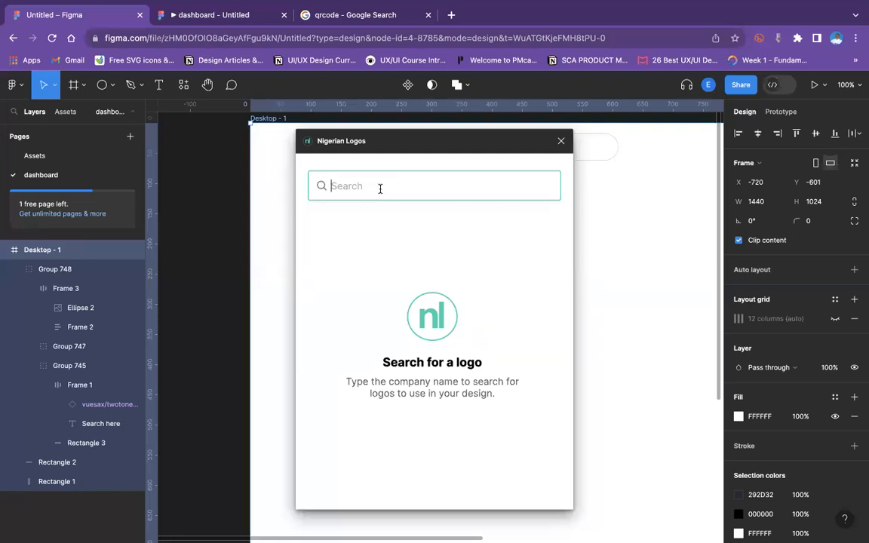
{"action": "type", "text": "Ba"}
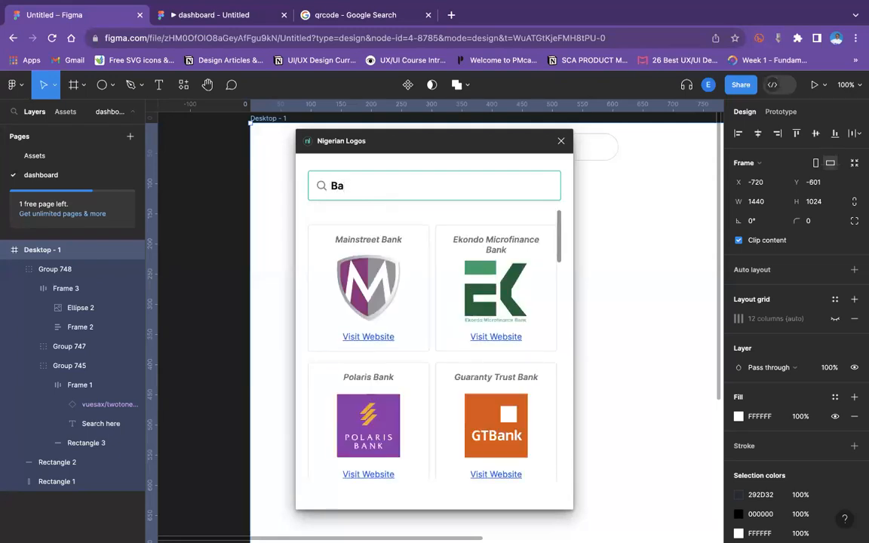
{"action": "type", "text": "nk"}
{"action": "scroll", "coordinate": [394, 265], "scroll_direction": "down", "scroll_amount": 10}
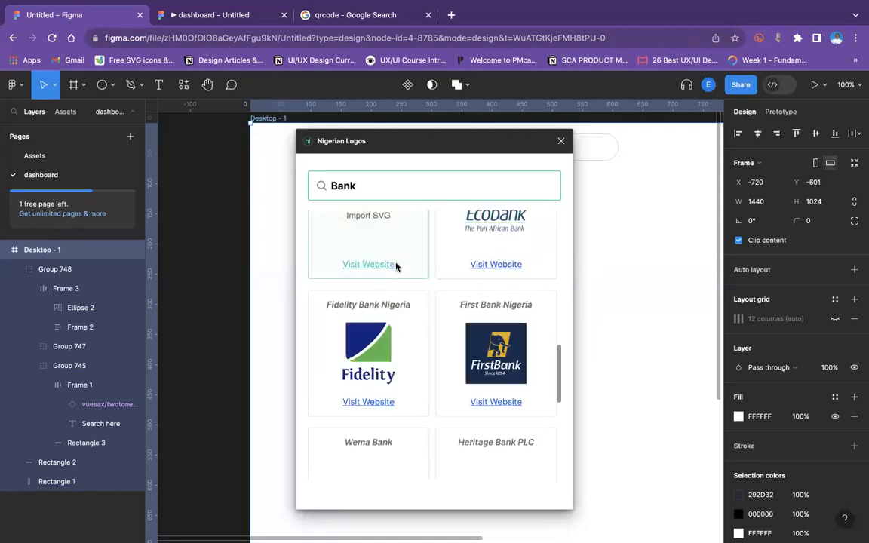
{"action": "scroll", "coordinate": [396, 266], "scroll_direction": "up", "scroll_amount": 3}
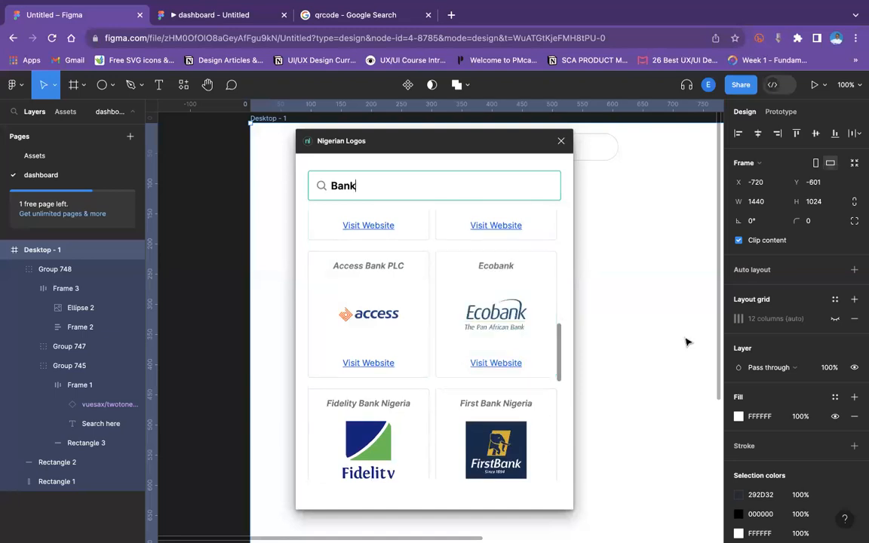
{"action": "scroll", "coordinate": [463, 289], "scroll_direction": "up", "scroll_amount": 5}
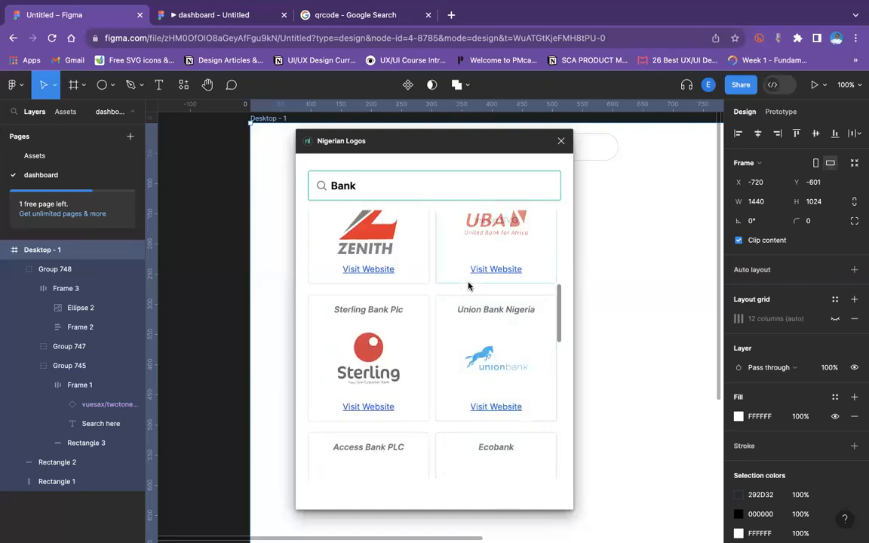
{"action": "scroll", "coordinate": [452, 335], "scroll_direction": "down", "scroll_amount": 10}
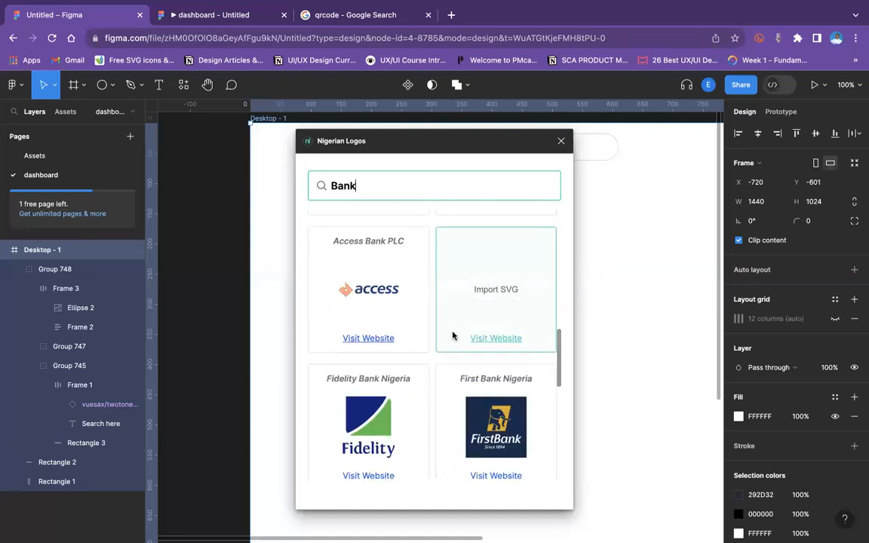
{"action": "scroll", "coordinate": [469, 343], "scroll_direction": "down", "scroll_amount": 5}
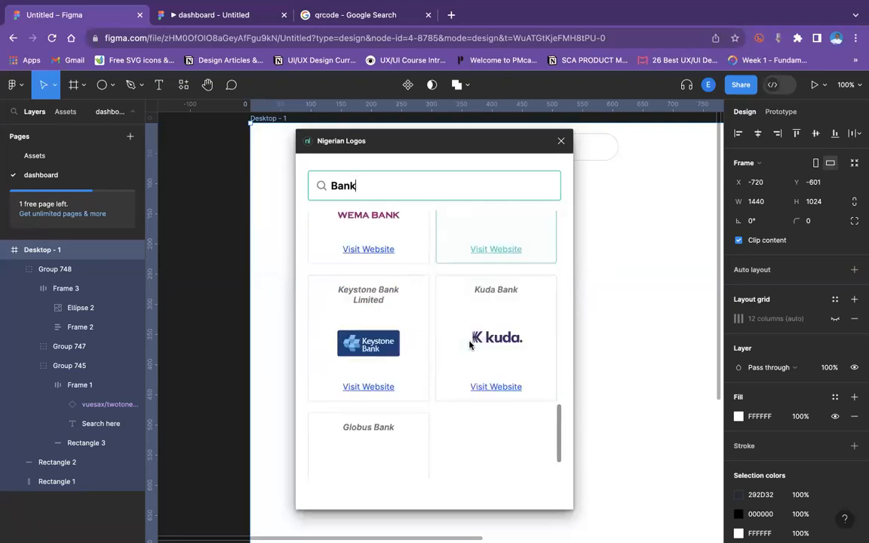
{"action": "scroll", "coordinate": [469, 344], "scroll_direction": "down", "scroll_amount": 1}
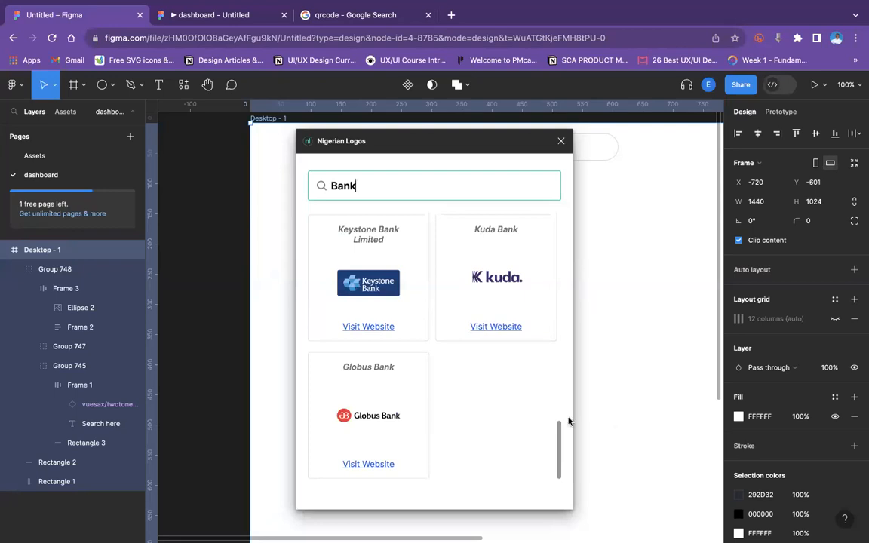
{"action": "mouse_move", "coordinate": [399, 405]}
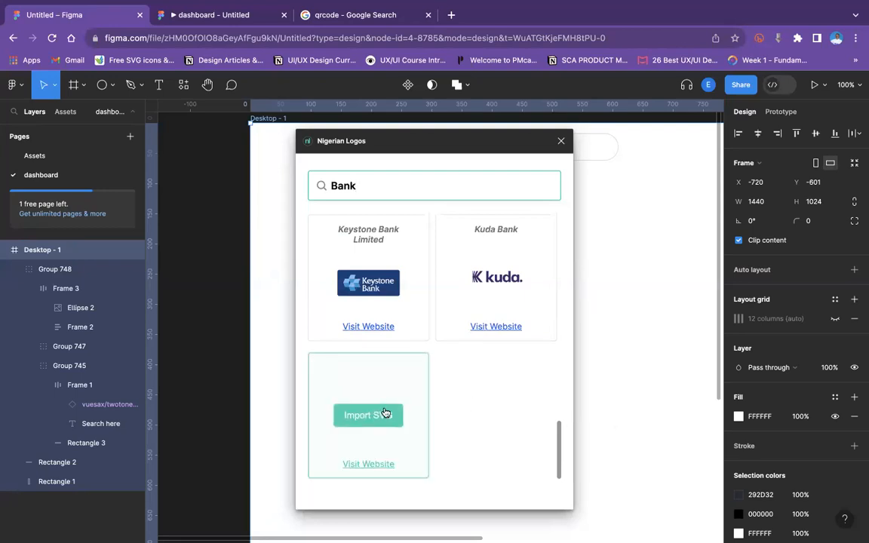
{"action": "left_click", "coordinate": [381, 412]}
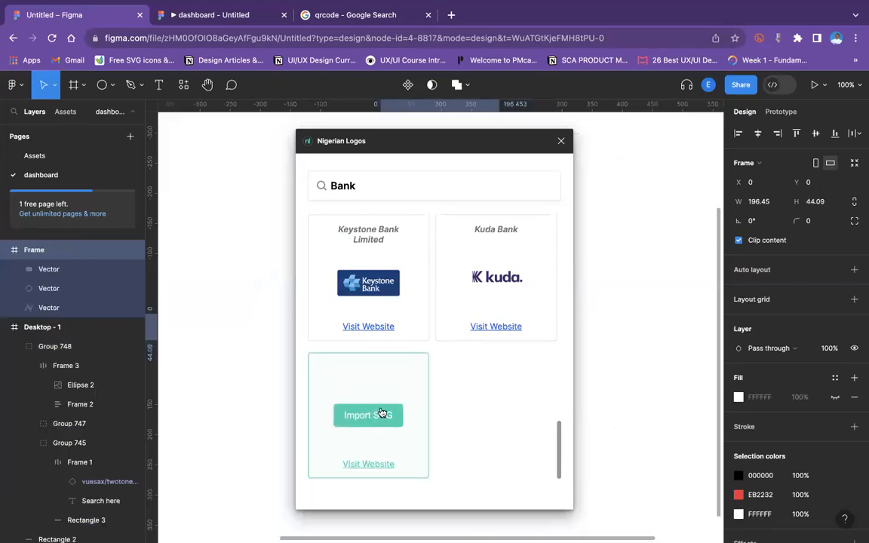
Close the plugin and move the Globus Bank logo to the sidebar's upper-left area.
{"action": "left_click", "coordinate": [558, 139]}
{"action": "key", "text": "minus"}
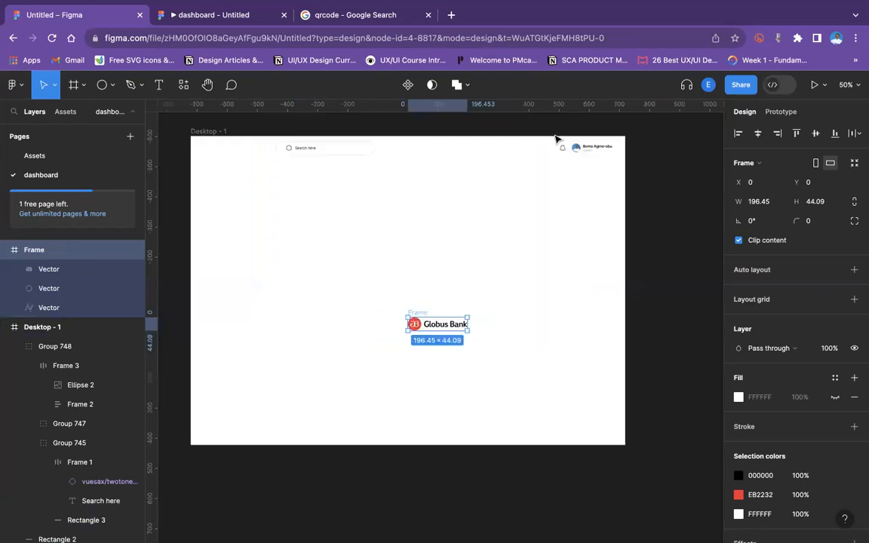
{"action": "scroll", "coordinate": [556, 139], "scroll_direction": "left", "scroll_amount": 2}
{"action": "scroll", "coordinate": [556, 138], "scroll_direction": "up", "scroll_amount": 1}
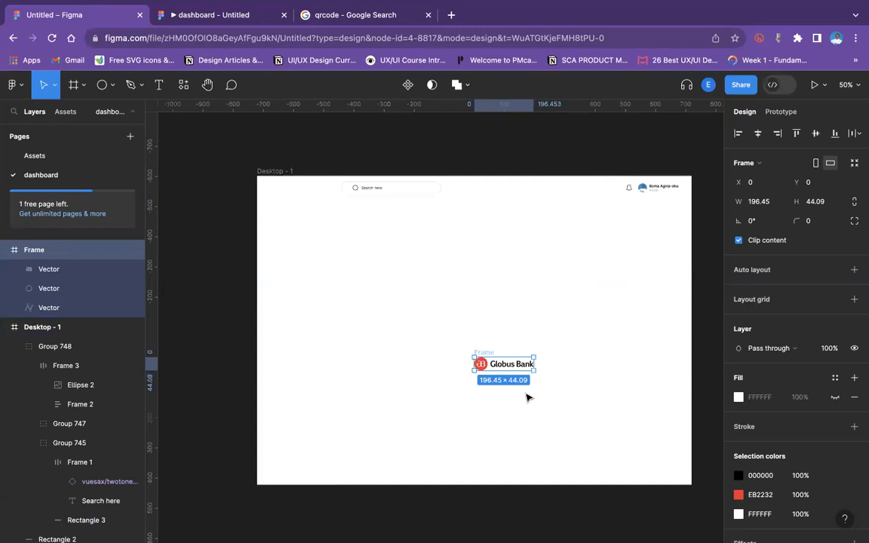
{"action": "left_click_drag", "start_coordinate": [480, 352], "coordinate": [346, 261]}
{"action": "left_click_drag", "start_coordinate": [294, 218], "coordinate": [291, 202]}
Scale the logo down to about 125 × 28 and nudge it into place near the sidebar's top.
{"action": "key", "text": "super+plus"}
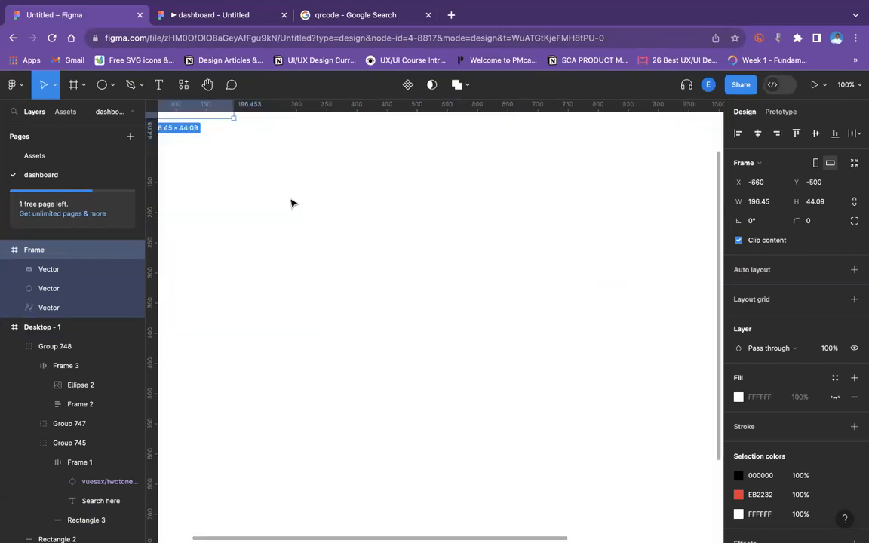
{"action": "scroll", "coordinate": [292, 202], "scroll_direction": "left", "scroll_amount": 2}
{"action": "scroll", "coordinate": [292, 202], "scroll_direction": "up", "scroll_amount": 2}
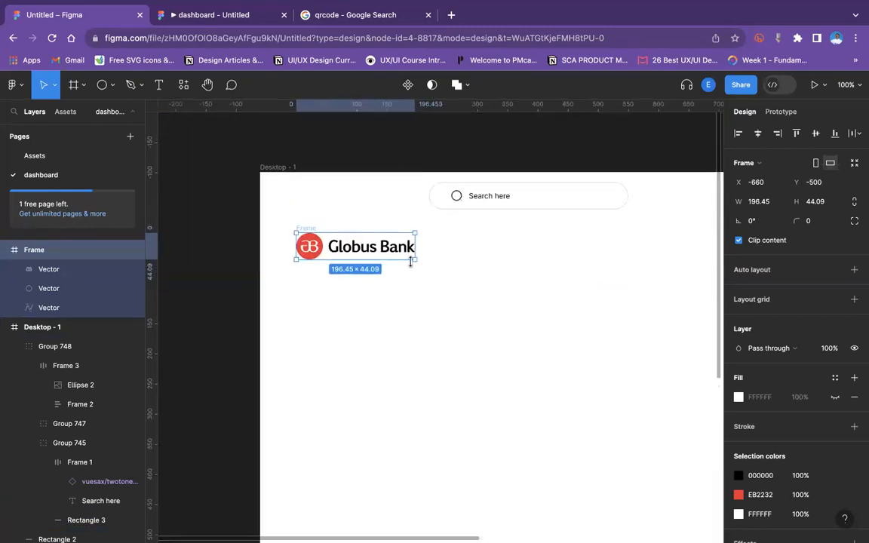
{"action": "left_click_drag", "start_coordinate": [415, 260], "coordinate": [371, 249]}
{"action": "mouse_move", "coordinate": [302, 230]}
{"action": "left_mouse_down"}
{"action": "mouse_move", "coordinate": [301, 194]}
{"action": "mouse_move", "coordinate": [289, 186]}
{"action": "mouse_move", "coordinate": [283, 211]}
{"action": "mouse_move", "coordinate": [293, 236]}
{"action": "left_mouse_up"}
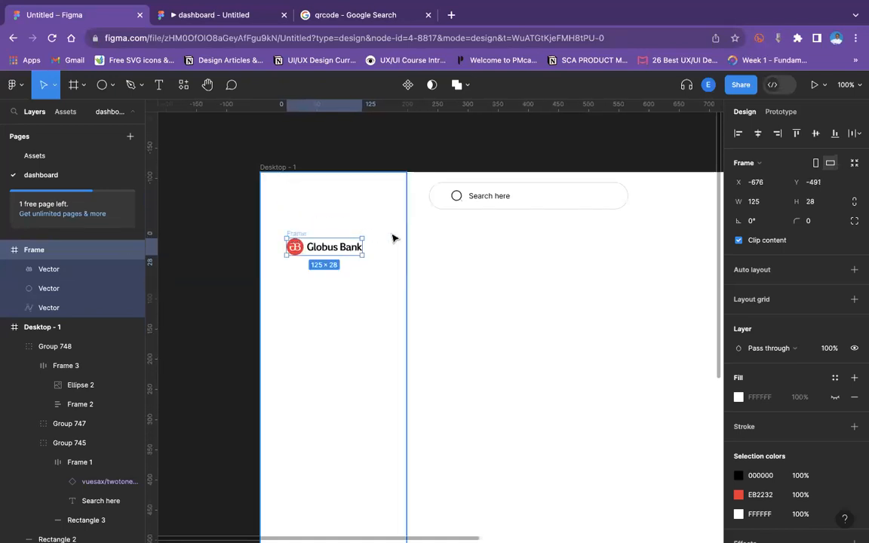
Move the Globus Bank logo up into the top bar, level with the search bar.
{"action": "left_click", "coordinate": [411, 334]}
{"action": "key", "text": "Escape"}
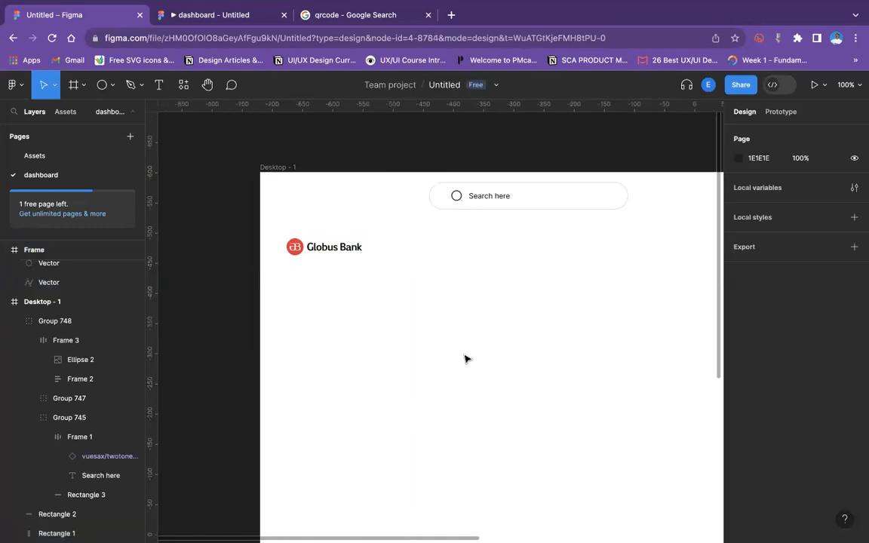
{"action": "left_click", "coordinate": [310, 242]}
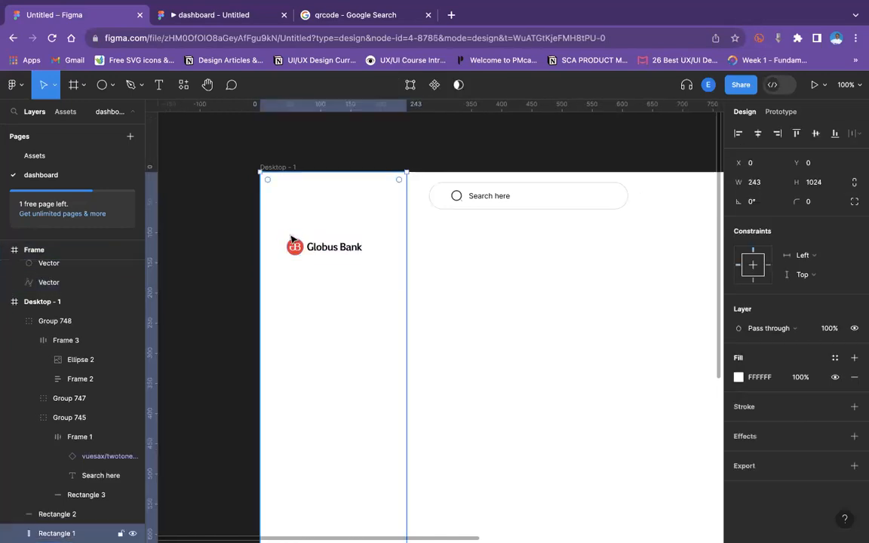
{"action": "left_click", "coordinate": [292, 237]}
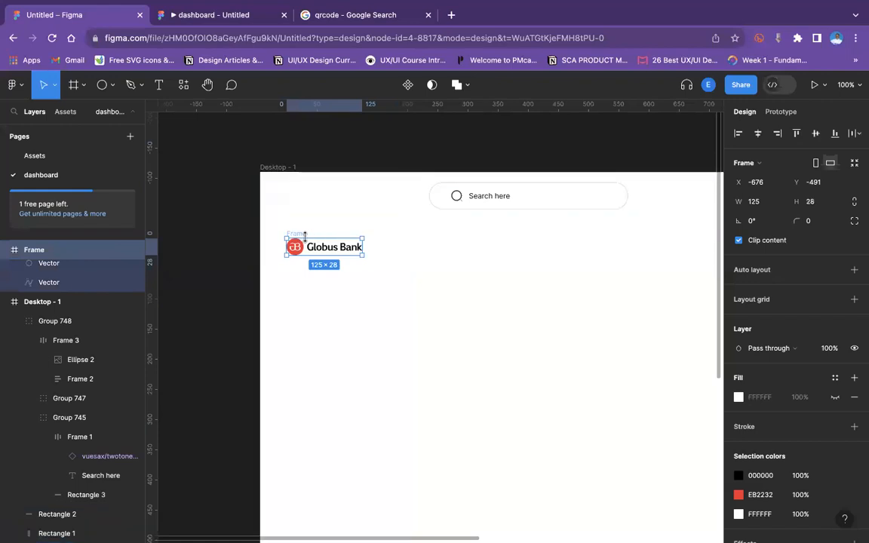
{"action": "left_click_drag", "start_coordinate": [296, 246], "coordinate": [304, 188]}
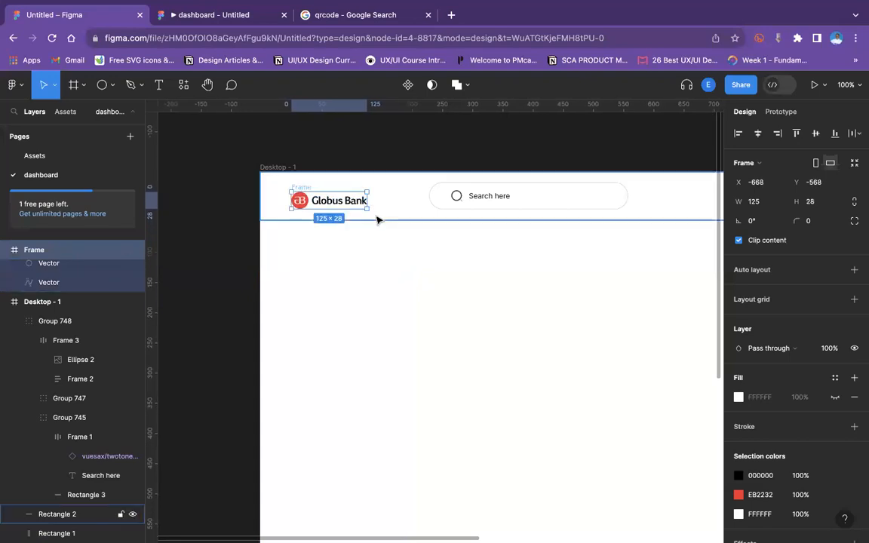
Enlarge the Globus Bank logo to about 174 × 39.
{"action": "left_click_drag", "start_coordinate": [369, 209], "coordinate": [352, 206]}
{"action": "double_click", "coordinate": [352, 206]}
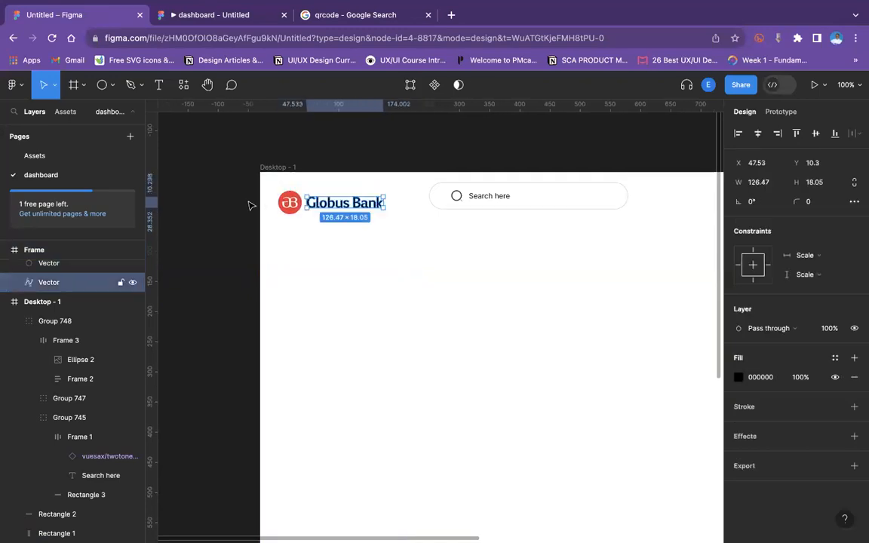
{"action": "left_click", "coordinate": [263, 214]}
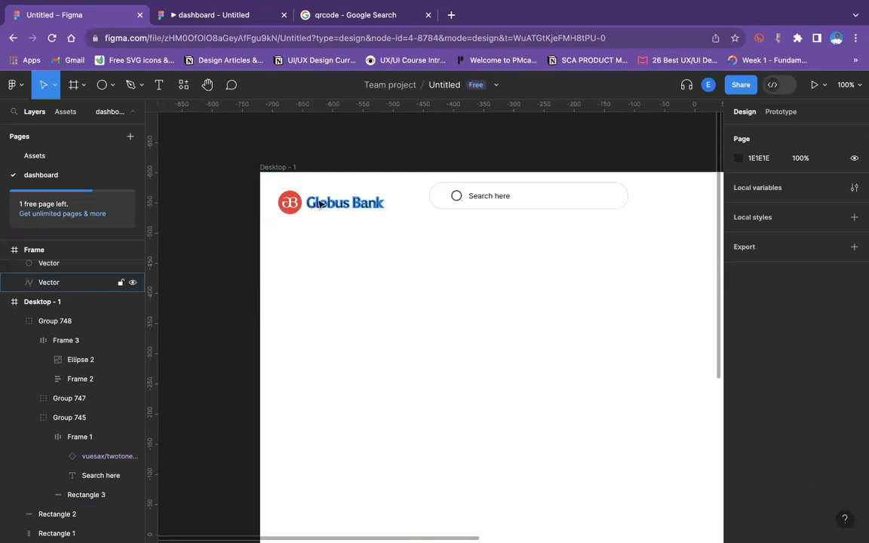
{"action": "left_click", "coordinate": [291, 190]}
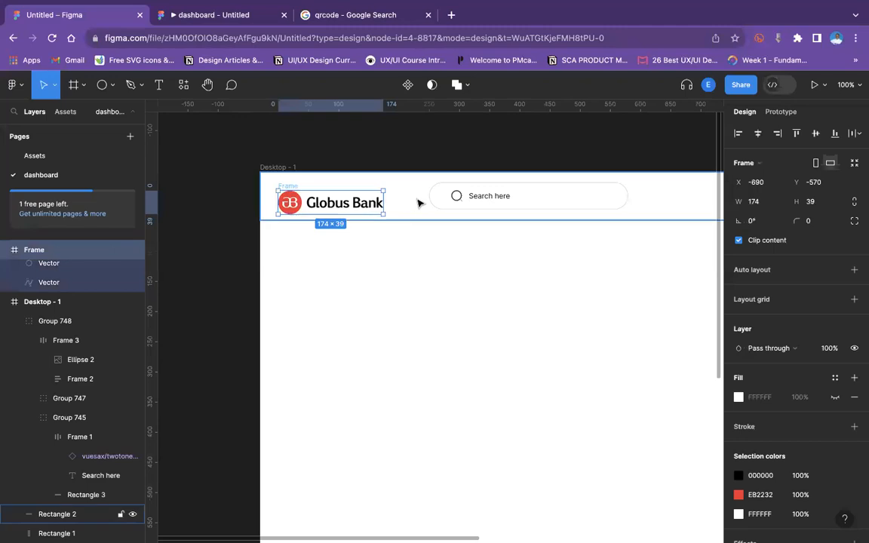
Align the logo and the top-bar group along their vertical centres.
{"action": "left_click", "coordinate": [434, 202], "text": "shift"}
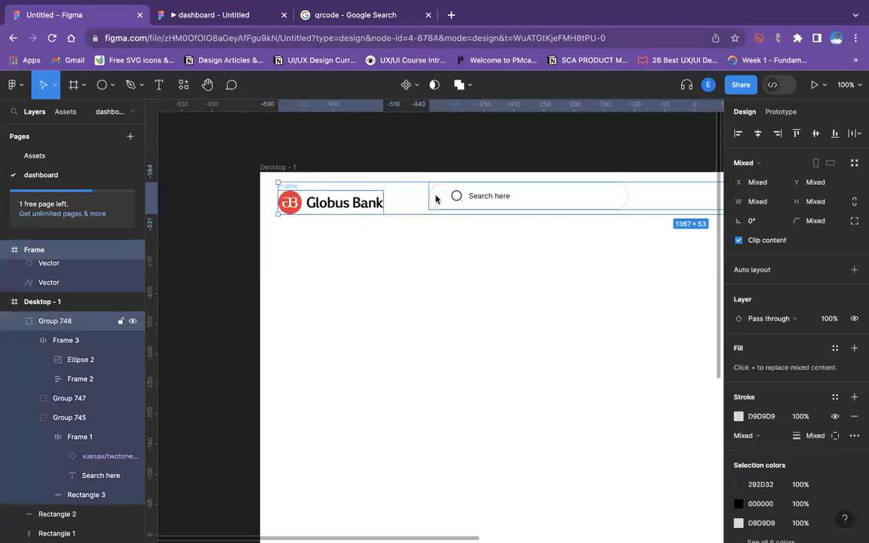
{"action": "left_click", "coordinate": [813, 136]}
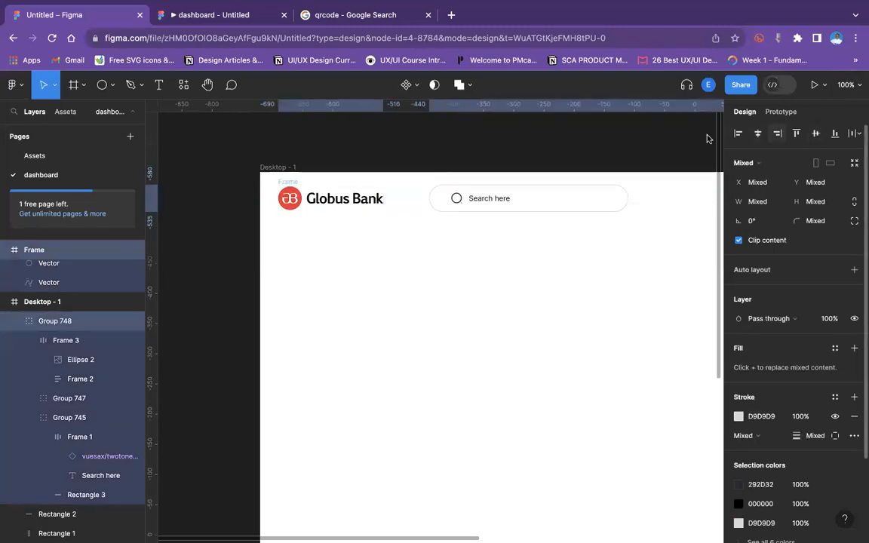
{"action": "left_click", "coordinate": [532, 156]}
{"action": "key", "text": "super+minus"}
{"action": "scroll", "coordinate": [535, 156], "scroll_direction": "right", "scroll_amount": 1}
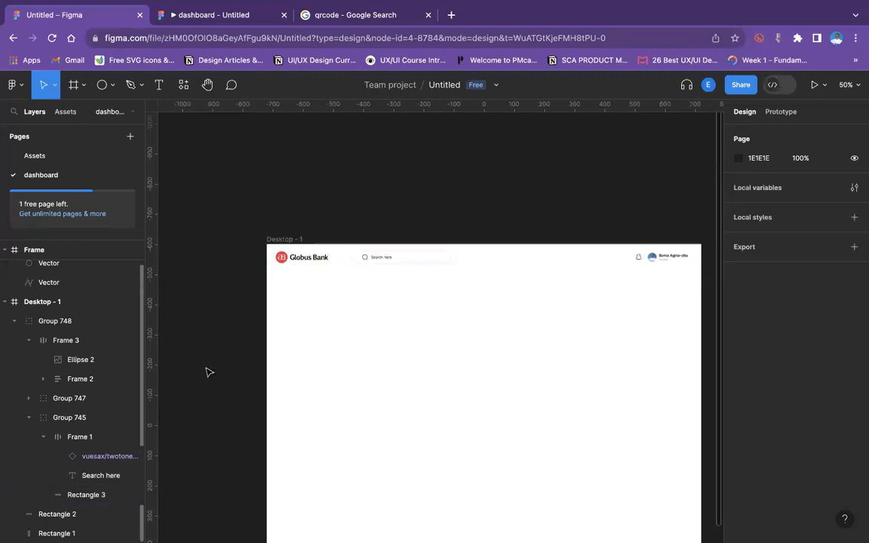
{"action": "left_click", "coordinate": [323, 298]}
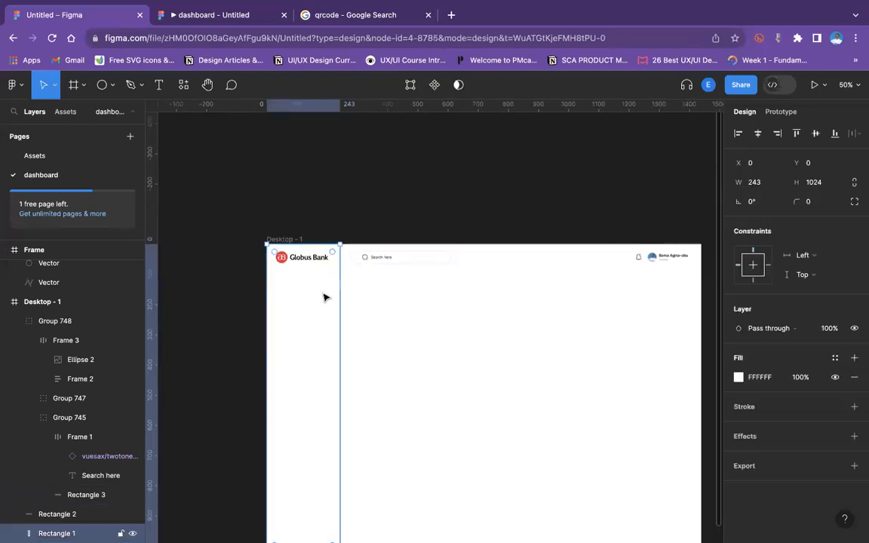
{"action": "left_click", "coordinate": [443, 188]}
{"action": "scroll", "coordinate": [449, 191], "scroll_direction": "up", "scroll_amount": 1}
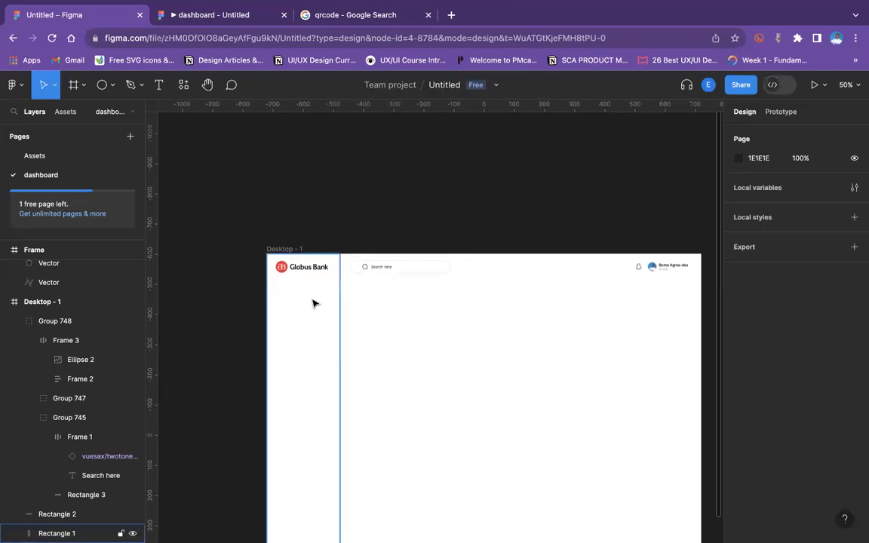
{"action": "scroll", "coordinate": [320, 281], "scroll_direction": "down", "scroll_amount": 3}
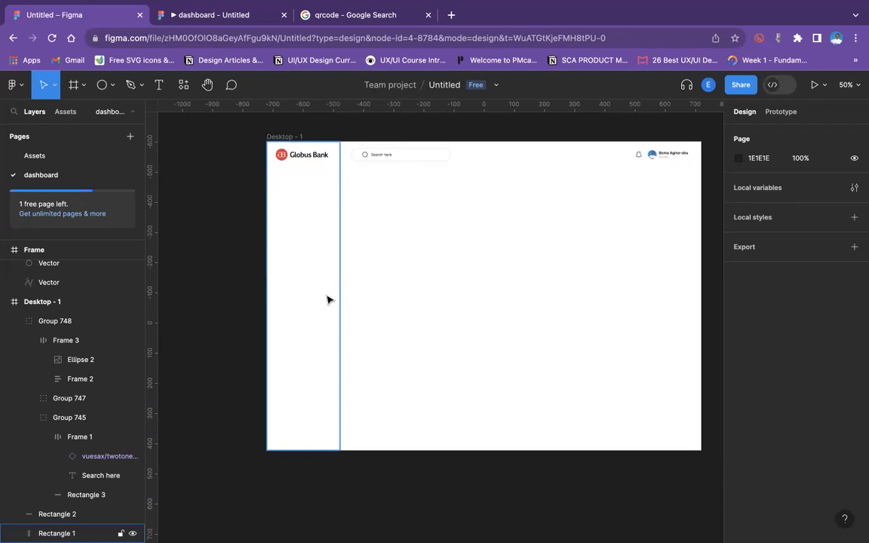
Create a "Home" text label on the canvas above the frame with font size 16.
{"action": "left_click", "coordinate": [160, 85]}
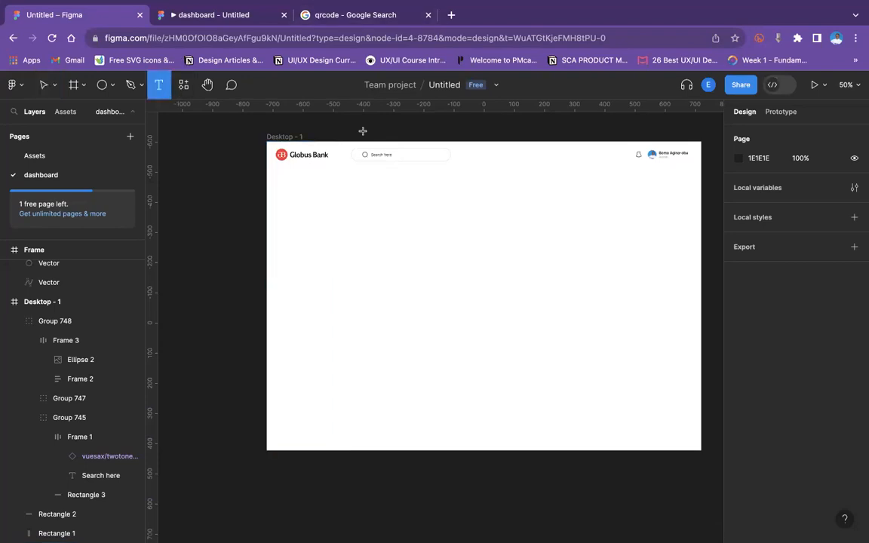
{"action": "scroll", "coordinate": [384, 172], "scroll_direction": "up", "scroll_amount": 5}
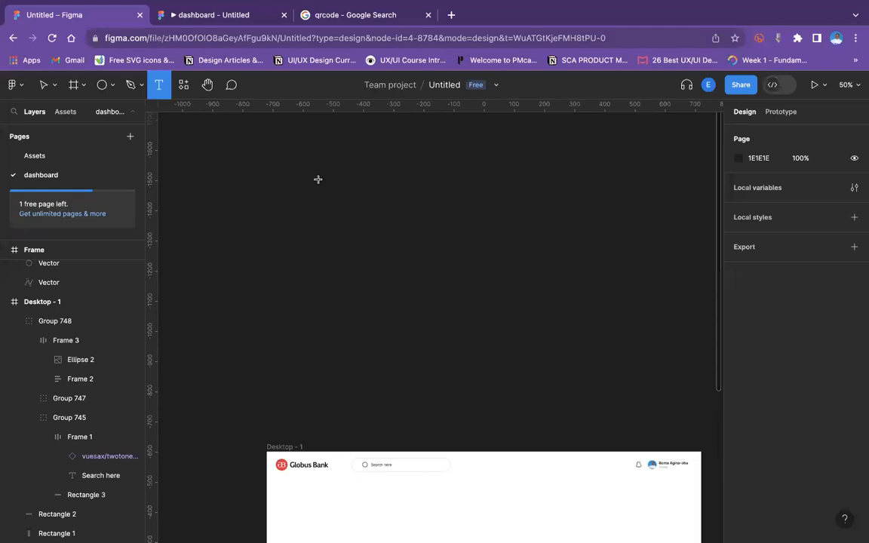
{"action": "left_click", "coordinate": [318, 179]}
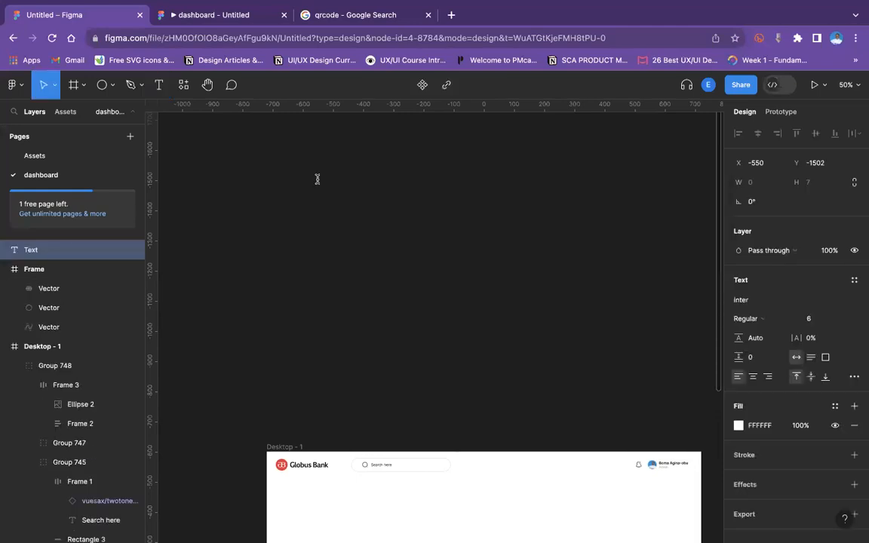
{"action": "type", "text": "Home"}
{"action": "left_click", "coordinate": [842, 319]}
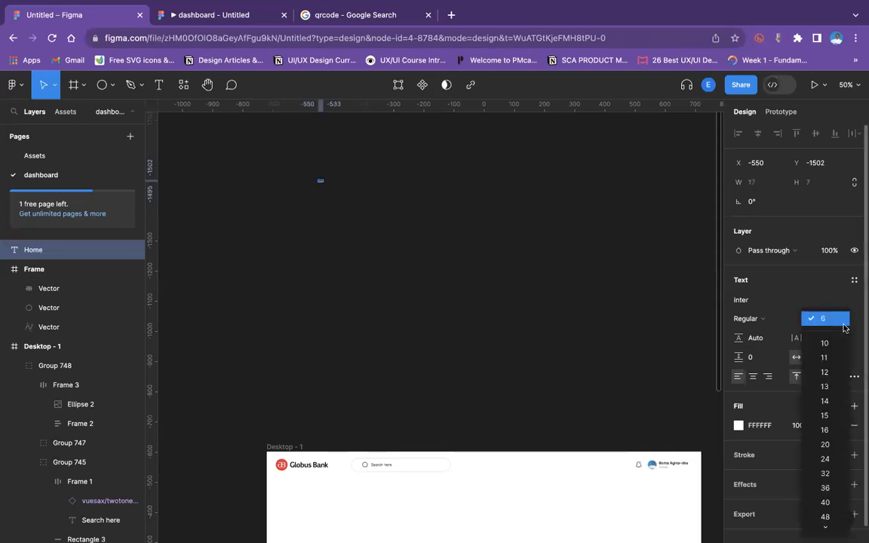
{"action": "left_click", "coordinate": [838, 400]}
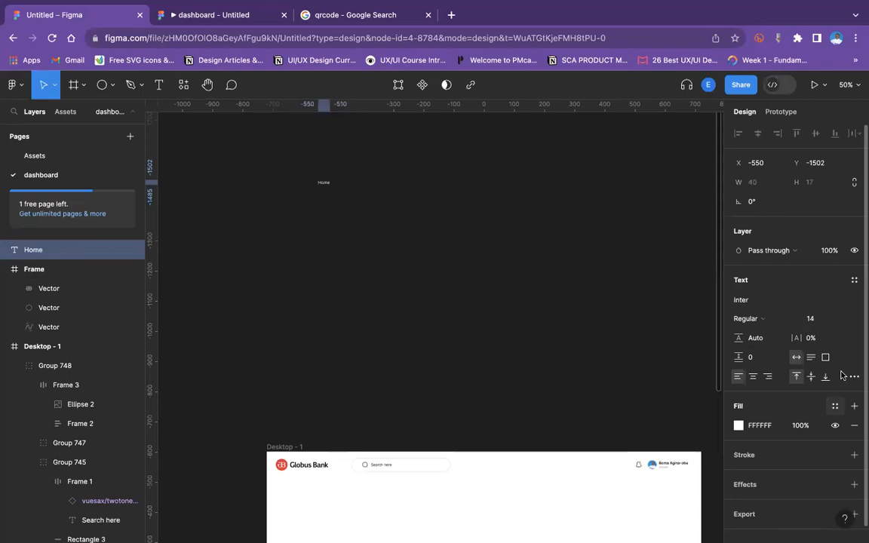
{"action": "left_click", "coordinate": [842, 319]}
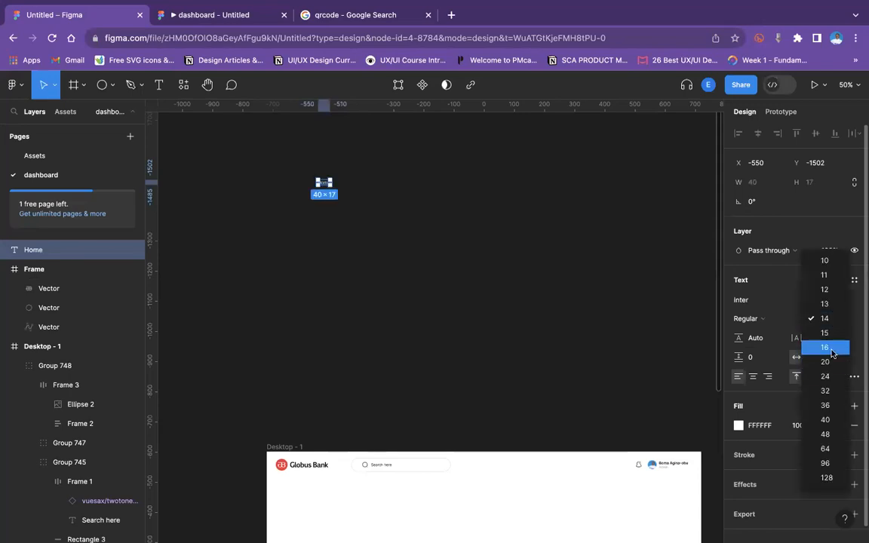
{"action": "left_click", "coordinate": [833, 347]}
Move the Home text into the dashboard frame around its centre and set its fill to the dark document colour.
{"action": "left_click", "coordinate": [350, 237]}
{"action": "left_click_drag", "start_coordinate": [333, 186], "coordinate": [452, 386]}
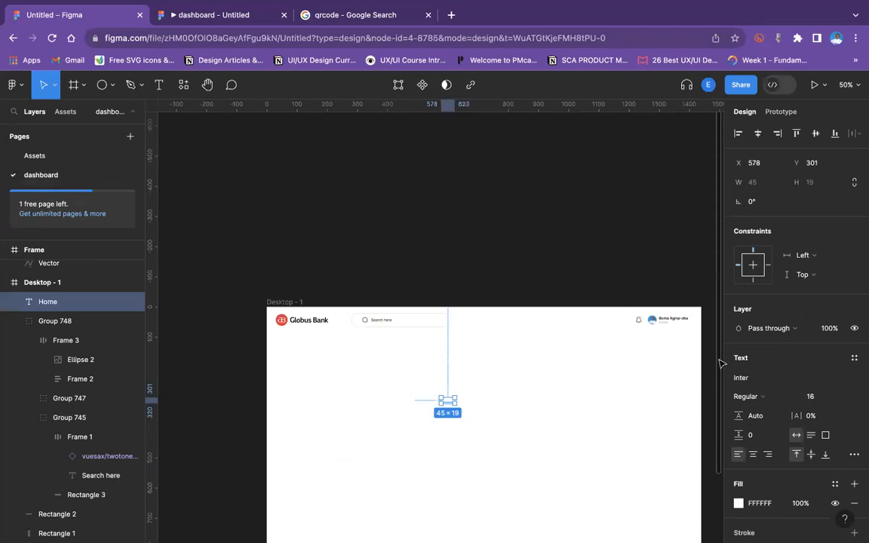
{"action": "left_click", "coordinate": [739, 504]}
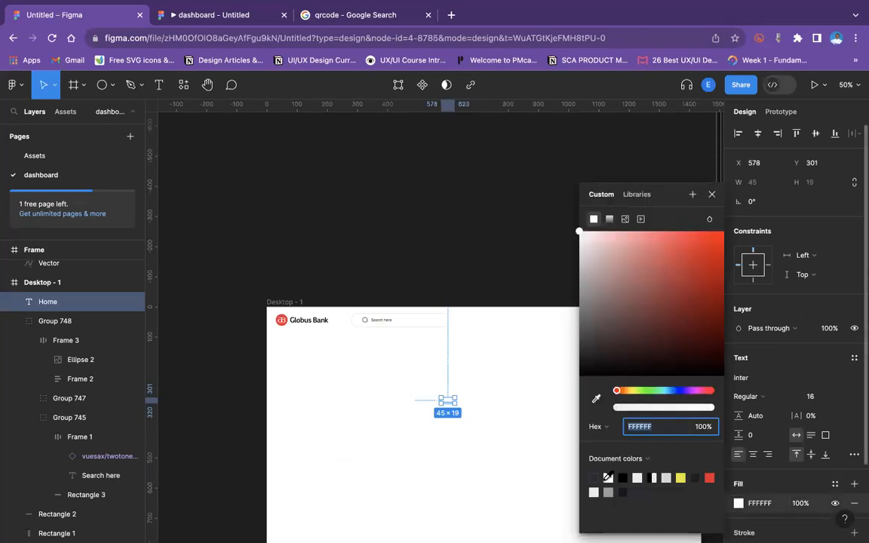
{"action": "left_click", "coordinate": [595, 476]}
{"action": "left_click", "coordinate": [463, 378]}
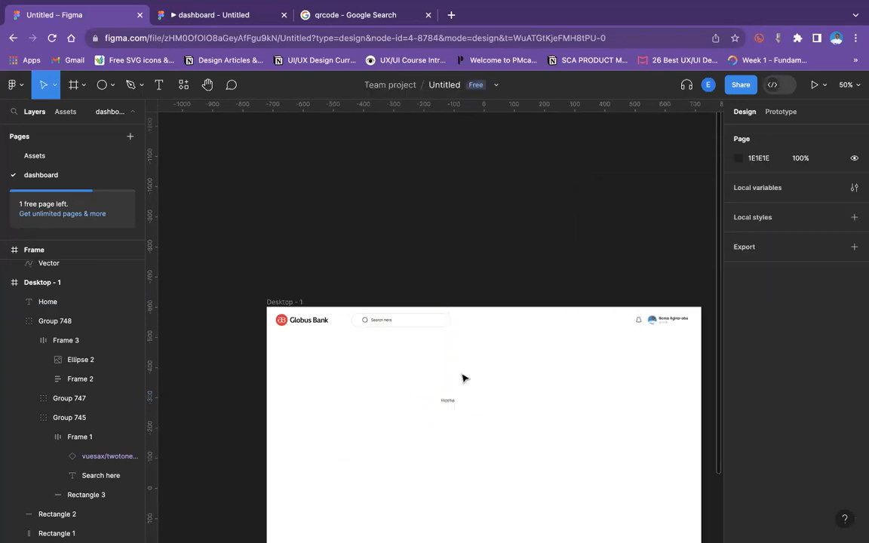
Preview the dashboard in the prototype tab and return to the editor.
{"action": "scroll", "coordinate": [463, 378], "scroll_direction": "up", "scroll_amount": 5}
{"action": "scroll", "coordinate": [463, 378], "scroll_direction": "down", "scroll_amount": 4}
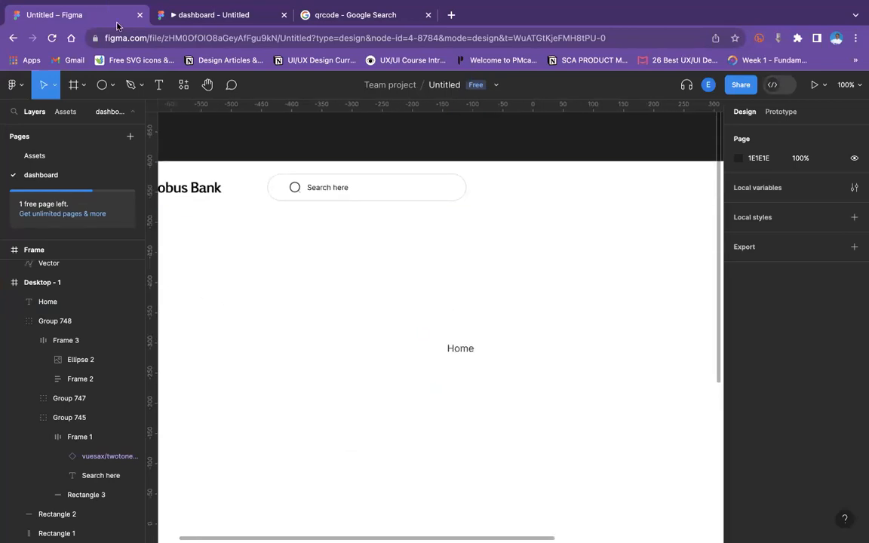
{"action": "left_click", "coordinate": [194, 21]}
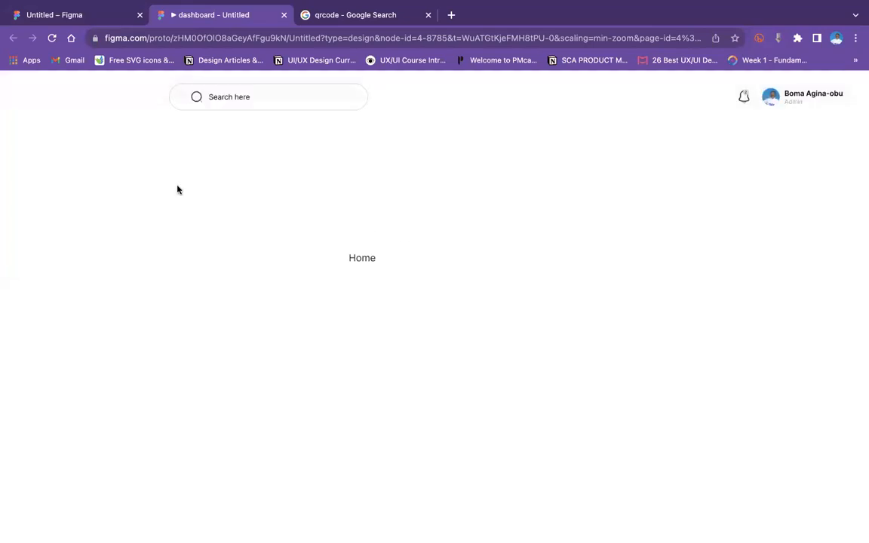
{"action": "mouse_move", "coordinate": [5, 9]}
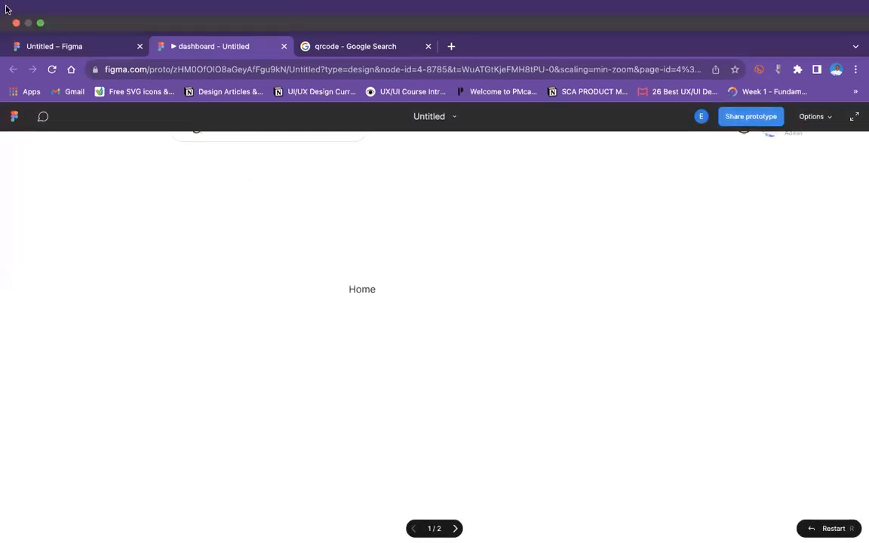
{"action": "left_click", "coordinate": [72, 45]}
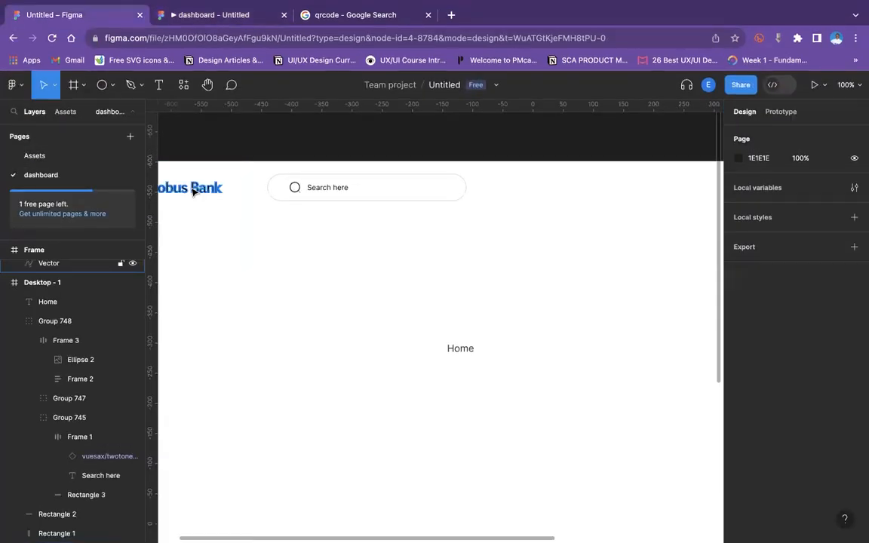
Move the Globus Bank logo's Frame layer inside Desktop - 1 in the layer hierarchy.
{"action": "left_click", "coordinate": [193, 192]}
{"action": "scroll", "coordinate": [28, 279], "scroll_direction": "up", "scroll_amount": 2}
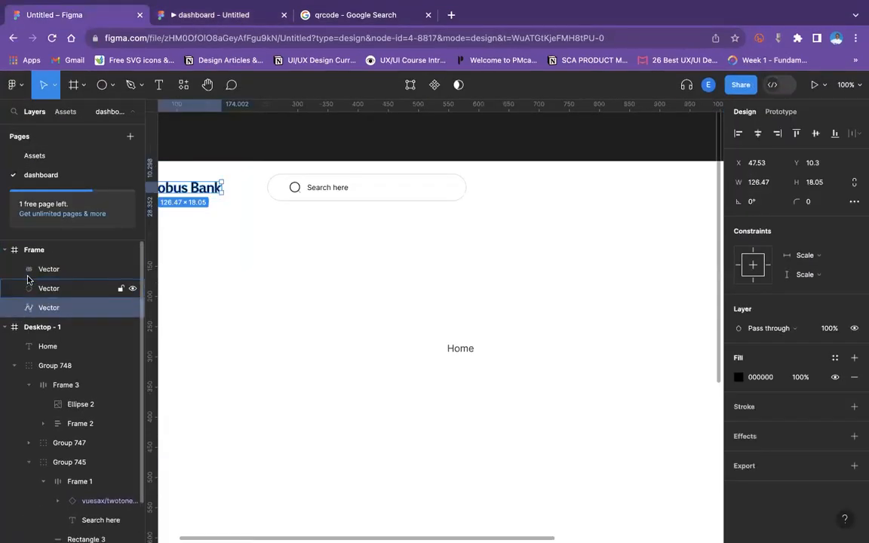
{"action": "left_click", "coordinate": [30, 270]}
{"action": "left_click", "coordinate": [6, 251]}
{"action": "left_click_drag", "start_coordinate": [44, 250], "coordinate": [48, 272]}
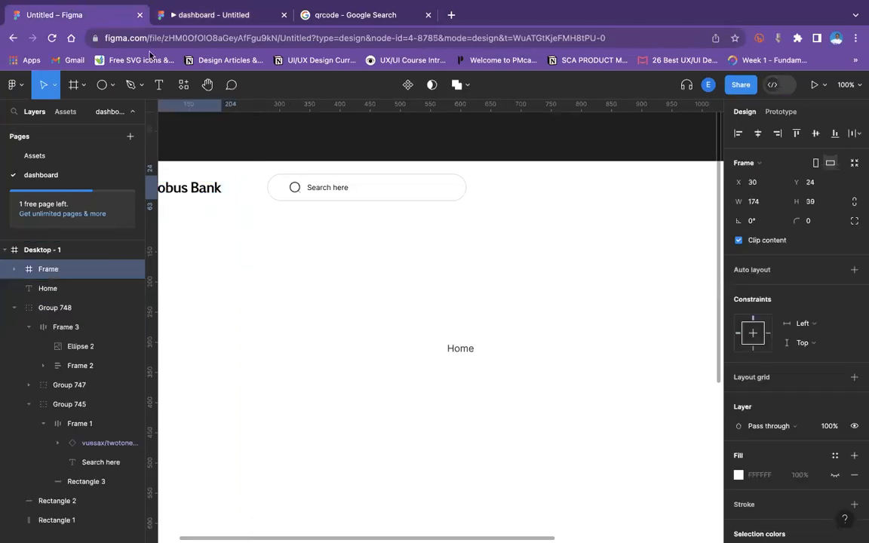
Check the prototype view again and return to the design file.
{"action": "left_click", "coordinate": [207, 16]}
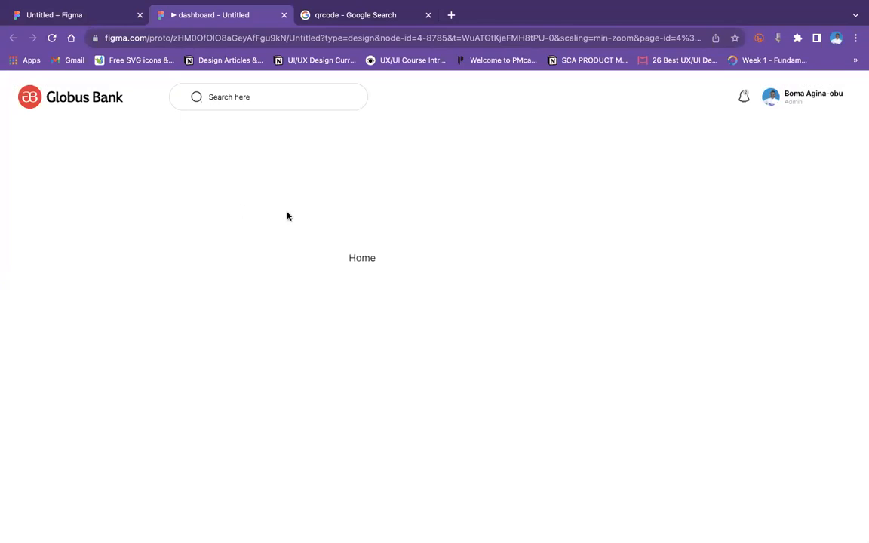
{"action": "left_click", "coordinate": [82, 14]}
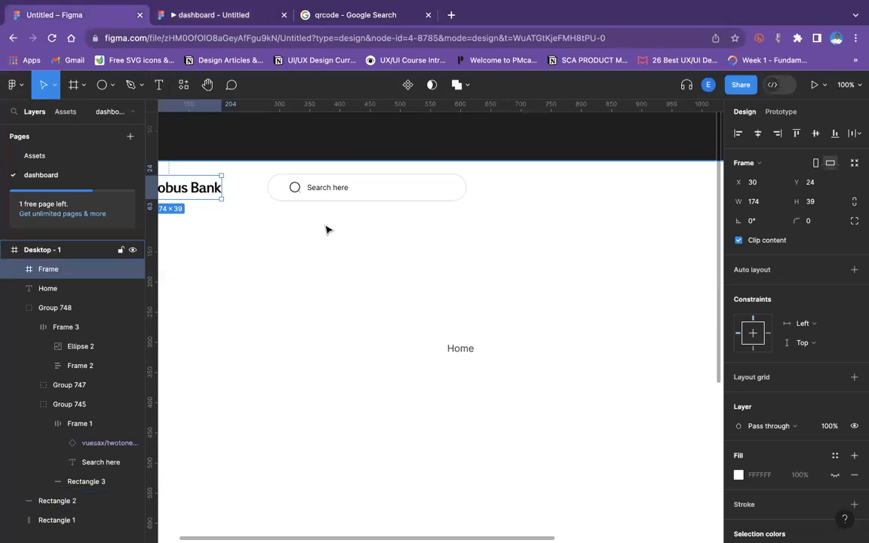
{"action": "key", "text": "minus"}
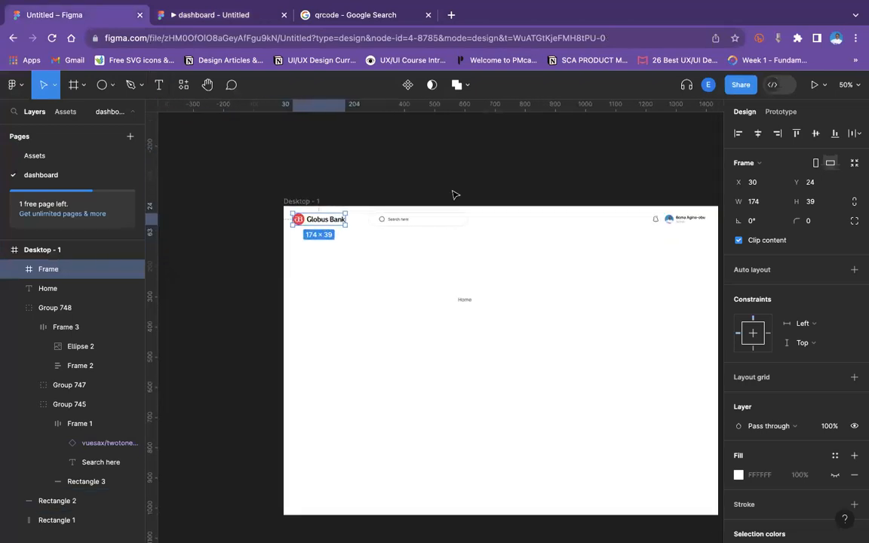
Set the Home text's font size to 20.
{"action": "left_click", "coordinate": [465, 301]}
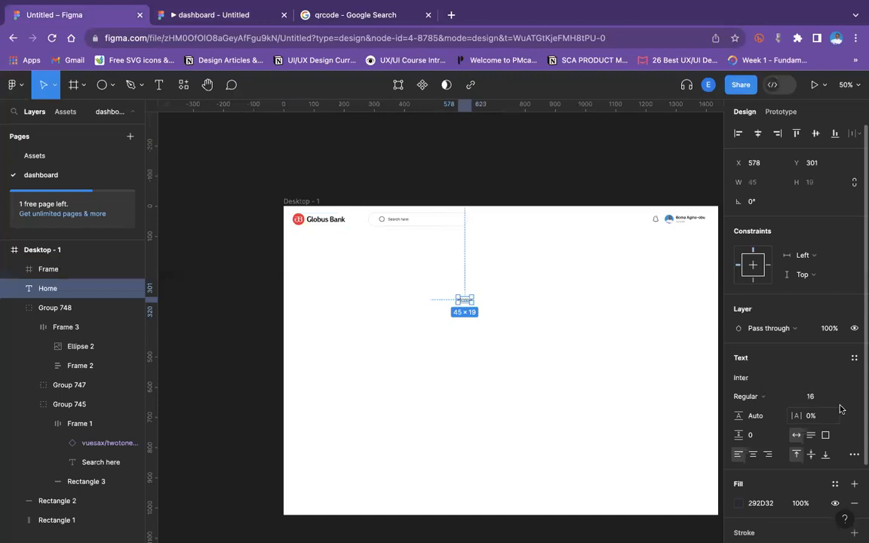
{"action": "left_click", "coordinate": [841, 398]}
{"action": "left_click", "coordinate": [840, 414]}
{"action": "left_click", "coordinate": [620, 355]}
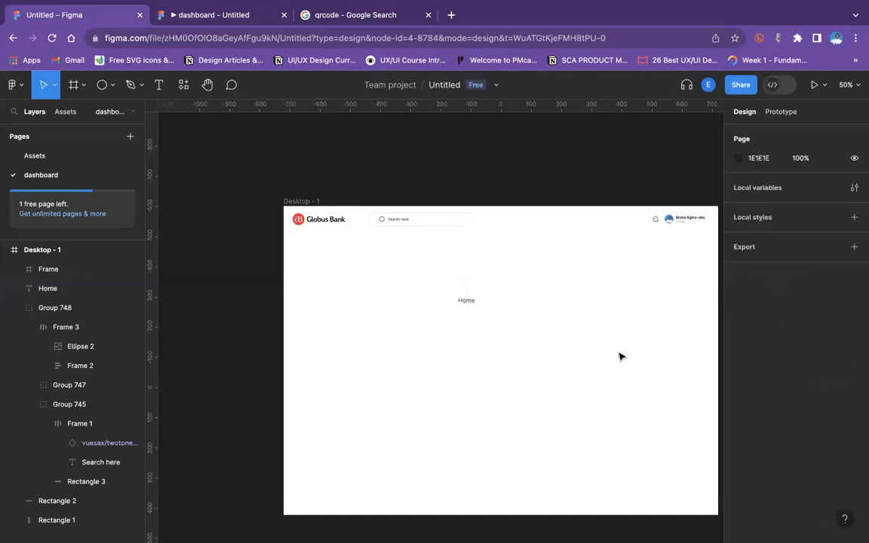
Search the assets for a home icon and place it just left of the Home text.
{"action": "key", "text": "shift+0"}
{"action": "scroll", "coordinate": [620, 356], "scroll_direction": "right", "scroll_amount": 2}
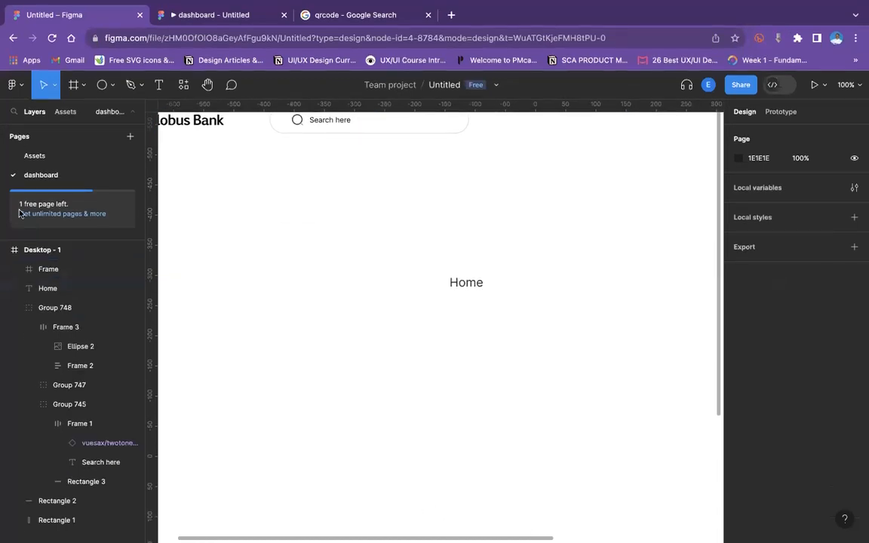
{"action": "left_click", "coordinate": [58, 117]}
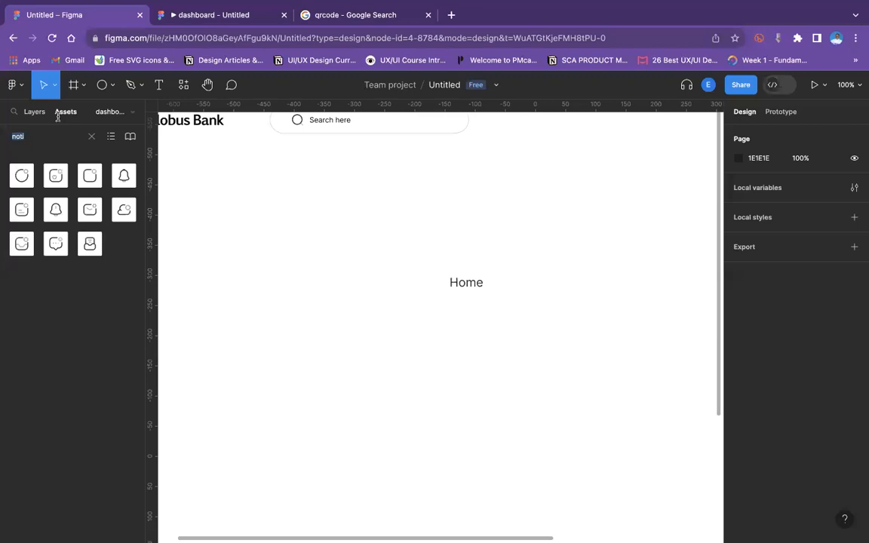
{"action": "type", "text": "home"}
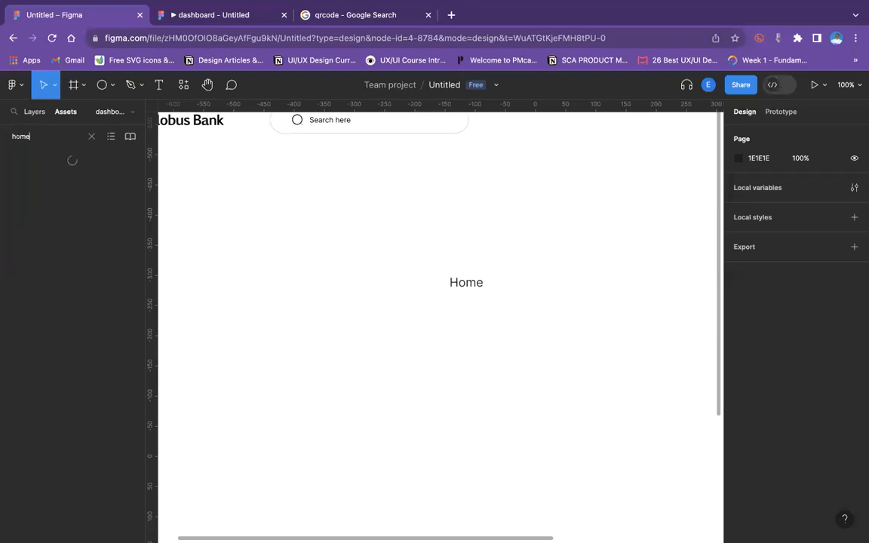
{"action": "double_click", "coordinate": [37, 135]}
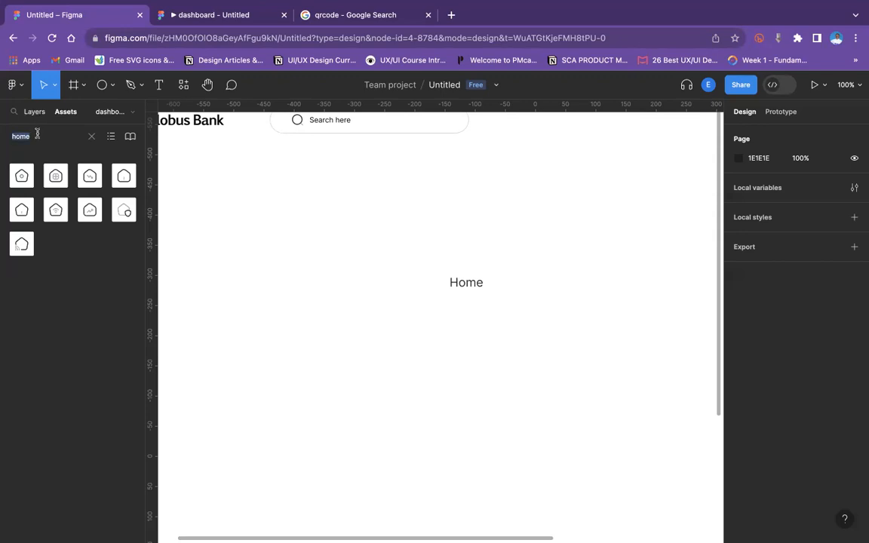
{"action": "key", "text": "BackSpace"}
{"action": "type", "text": "dash"}
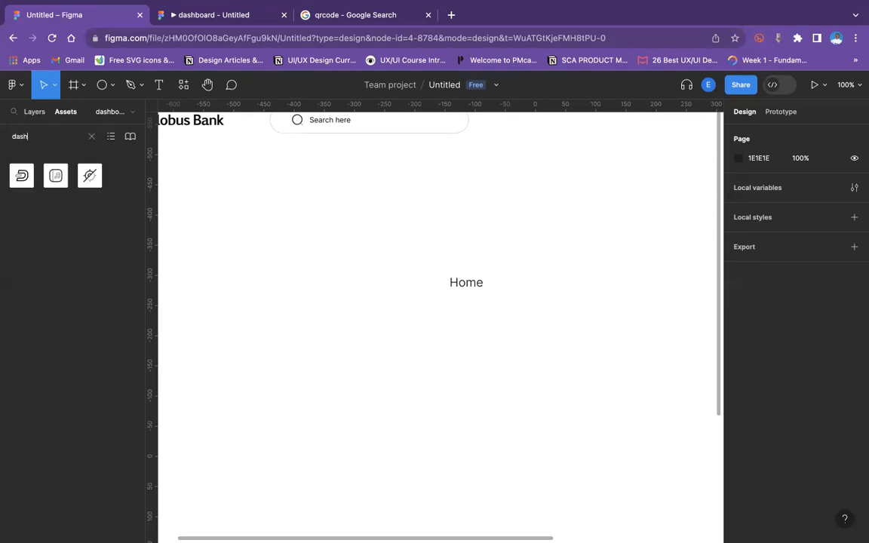
{"action": "key", "text": "BackSpace"}
{"action": "key", "text": "BackSpace"}
{"action": "key", "text": "BackSpace"}
{"action": "key", "text": "BackSpace"}
{"action": "type", "text": "home"}
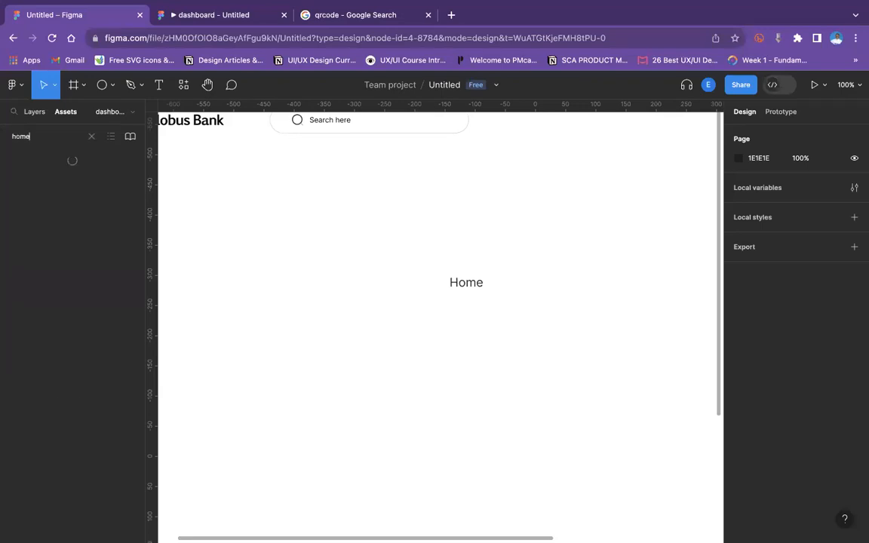
{"action": "left_click_drag", "start_coordinate": [22, 178], "coordinate": [443, 286]}
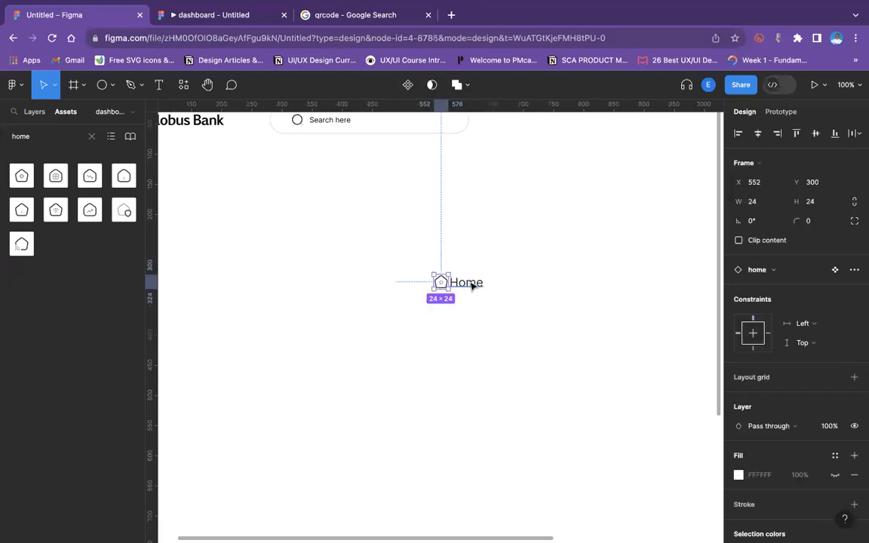
Rename the Home label to "Dashboard".
{"action": "left_click", "coordinate": [472, 285]}
{"action": "double_click", "coordinate": [468, 283]}
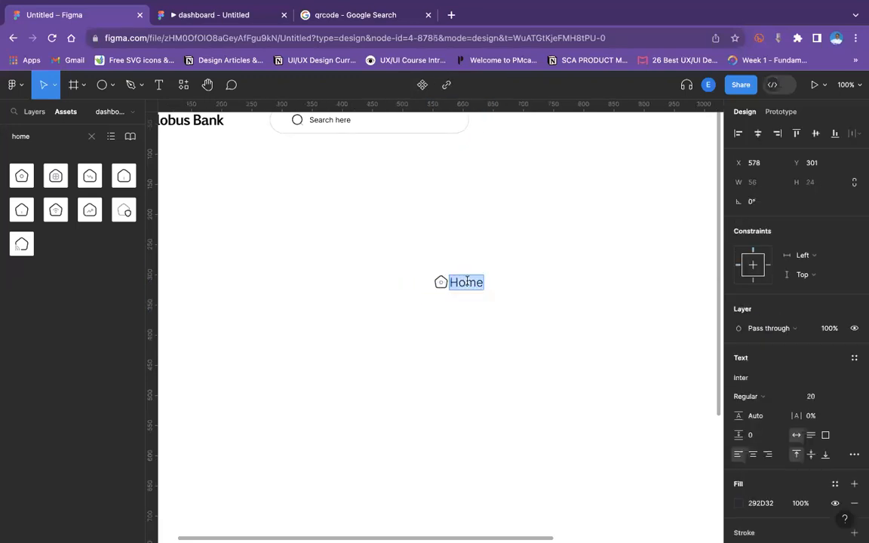
{"action": "type", "text": "Dashboard"}
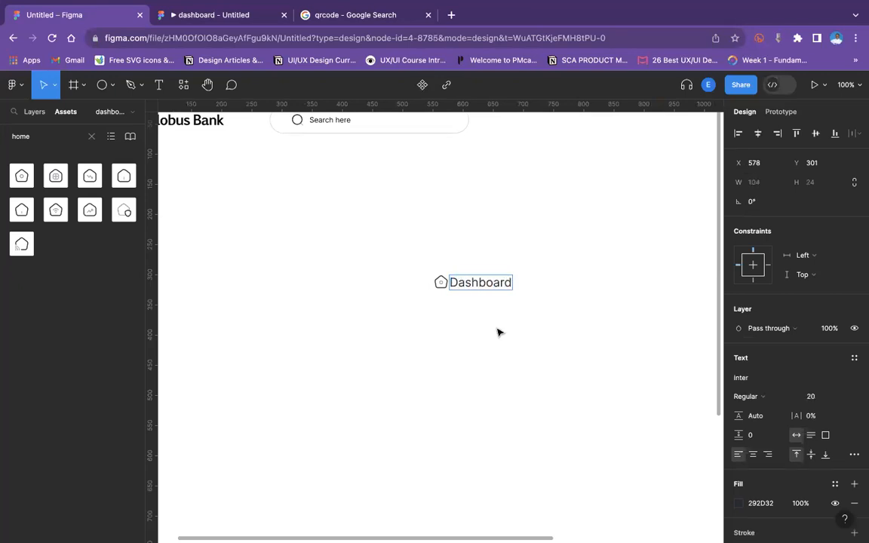
{"action": "key", "text": "Escape"}
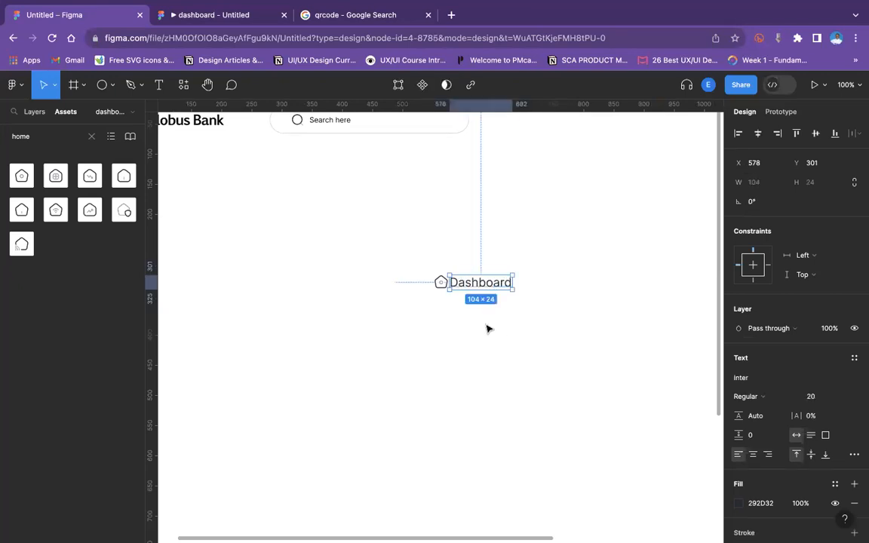
Combine the home icon and Dashboard text into an auto layout with a 10 gap.
{"action": "left_click", "coordinate": [441, 285], "text": "shift"}
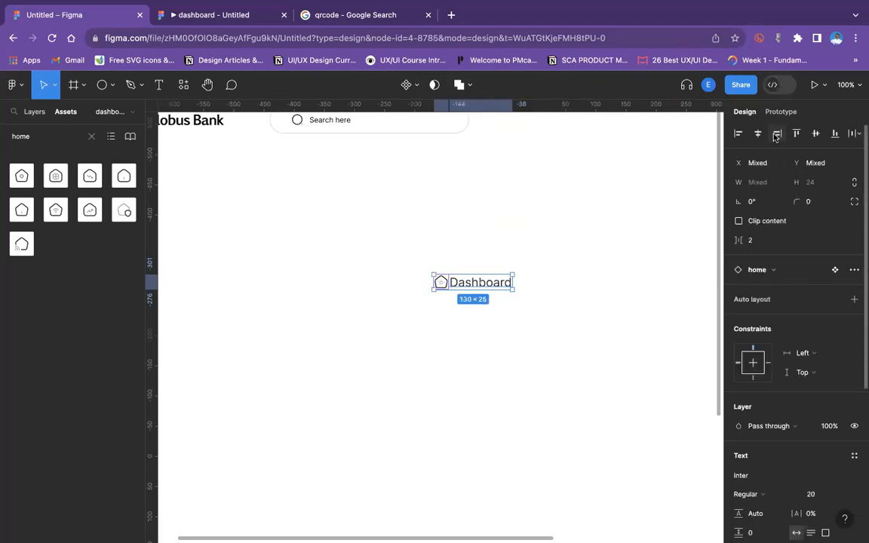
{"action": "key", "text": "shift+a"}
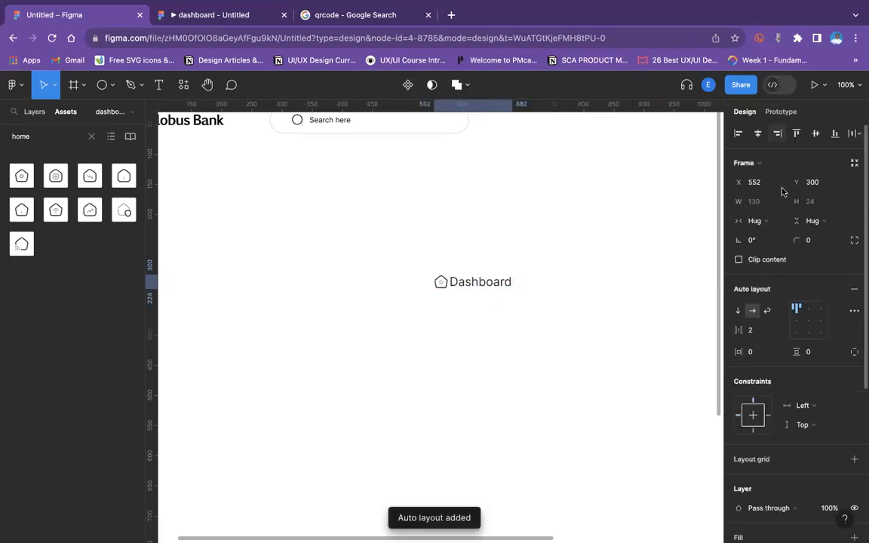
{"action": "left_click", "coordinate": [763, 338]}
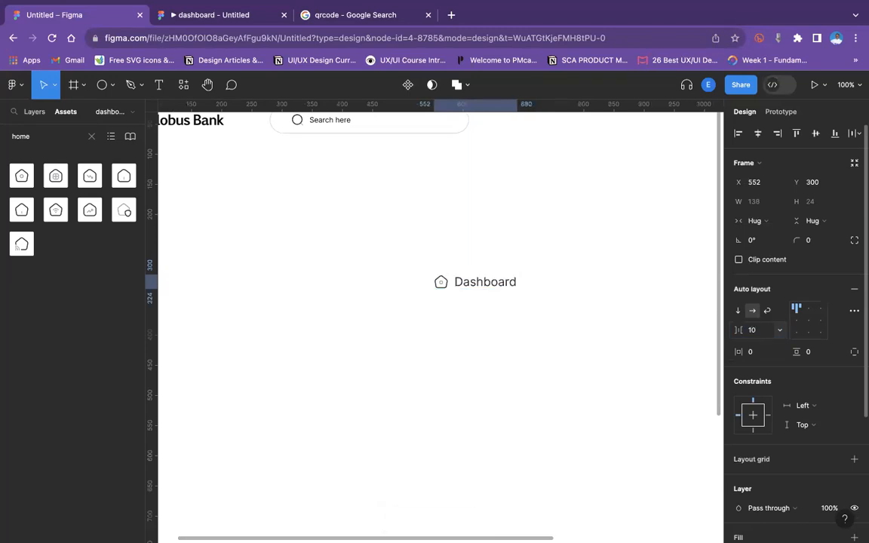
Duplicate the Dashboard menu item and place the copy directly below it.
{"action": "left_click", "coordinate": [583, 347]}
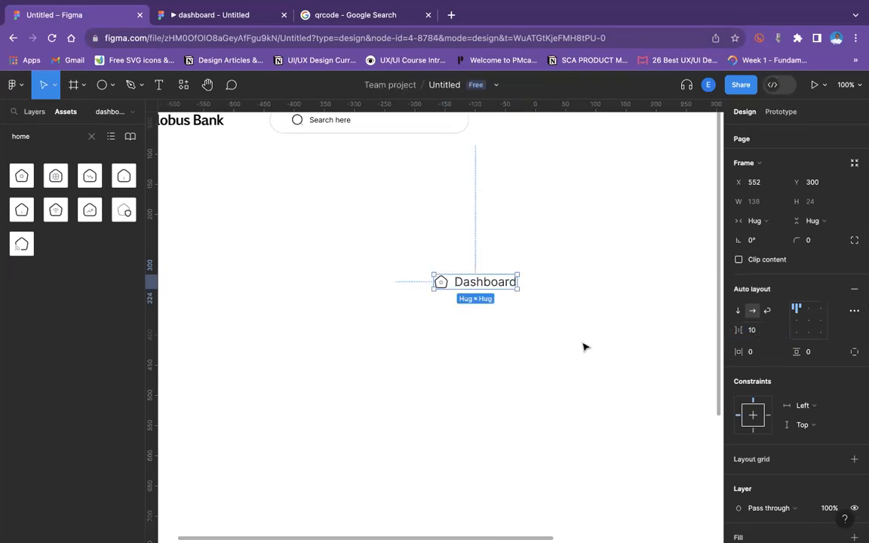
{"action": "left_click", "coordinate": [454, 285]}
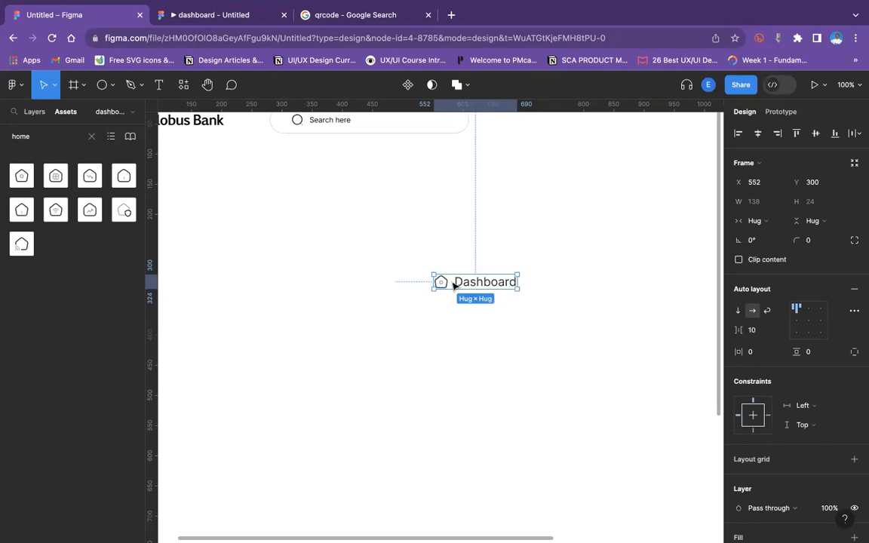
{"action": "key", "text": "super+d"}
{"action": "left_click_drag", "start_coordinate": [454, 285], "coordinate": [462, 311]}
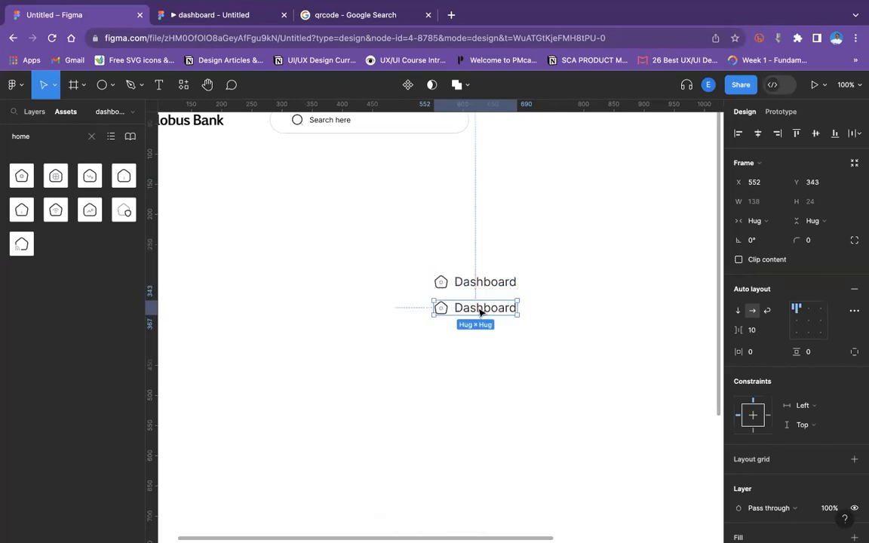
Rename the copied menu item's label to "Clients".
{"action": "left_click", "coordinate": [480, 311]}
{"action": "double_click", "coordinate": [479, 309]}
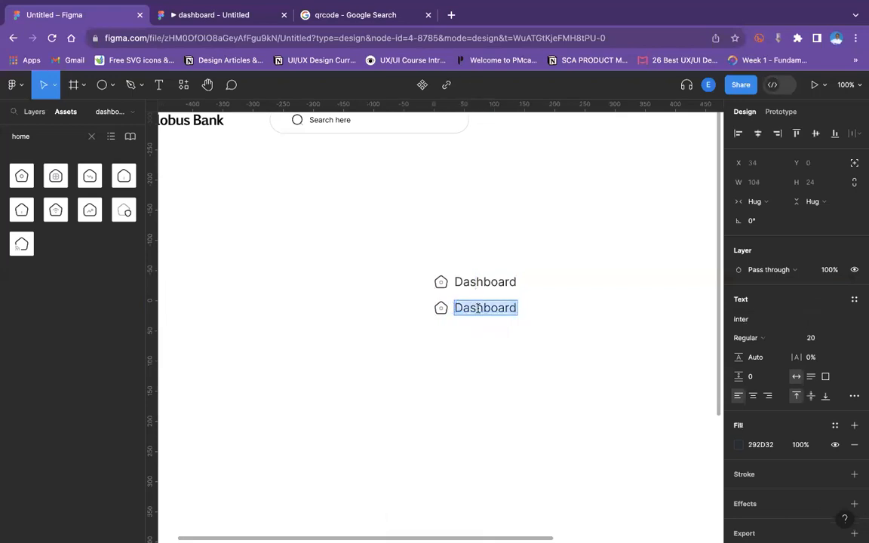
{"action": "type", "text": "Clirent"}
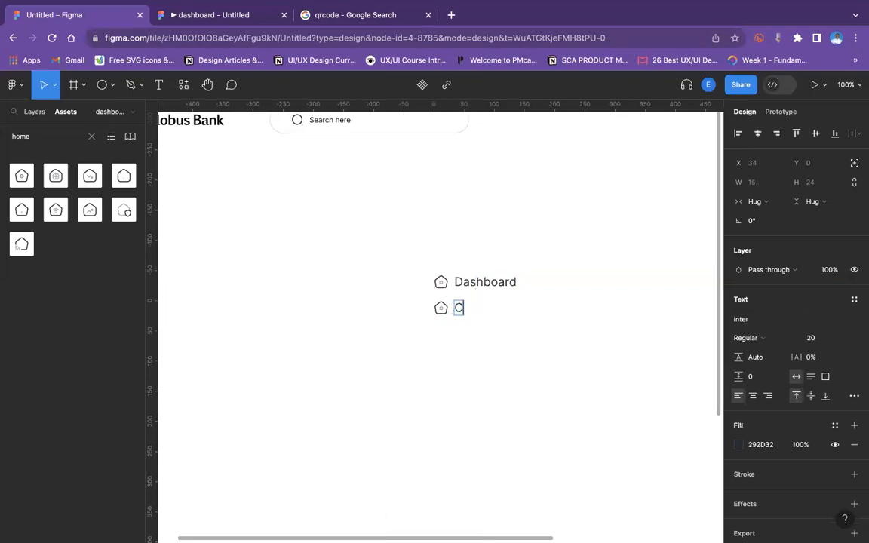
{"action": "key", "text": "BackSpace"}
{"action": "key", "text": "BackSpace"}
{"action": "key", "text": "BackSpace"}
{"action": "key", "text": "BackSpace"}
{"action": "type", "text": "ewn"}
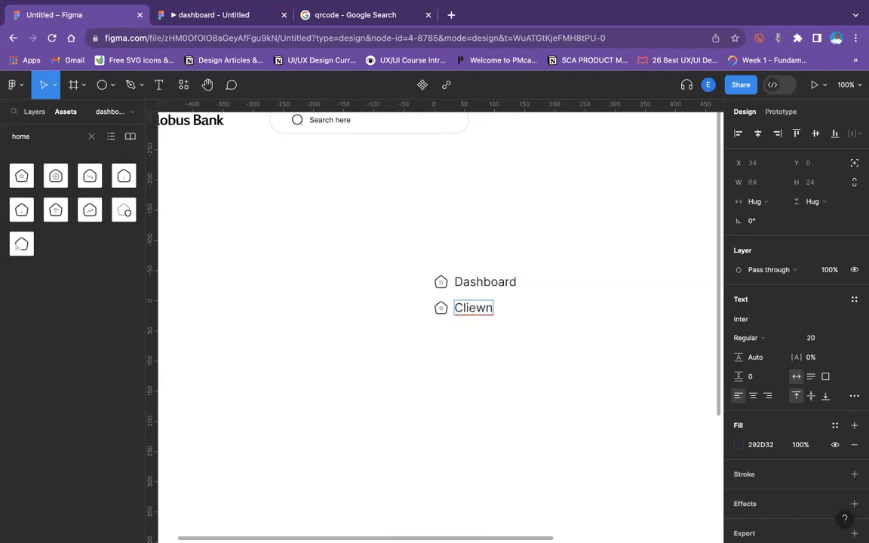
{"action": "key", "text": "BackSpace"}
{"action": "key", "text": "BackSpace"}
{"action": "type", "text": "nts"}
{"action": "key", "text": "Escape"}
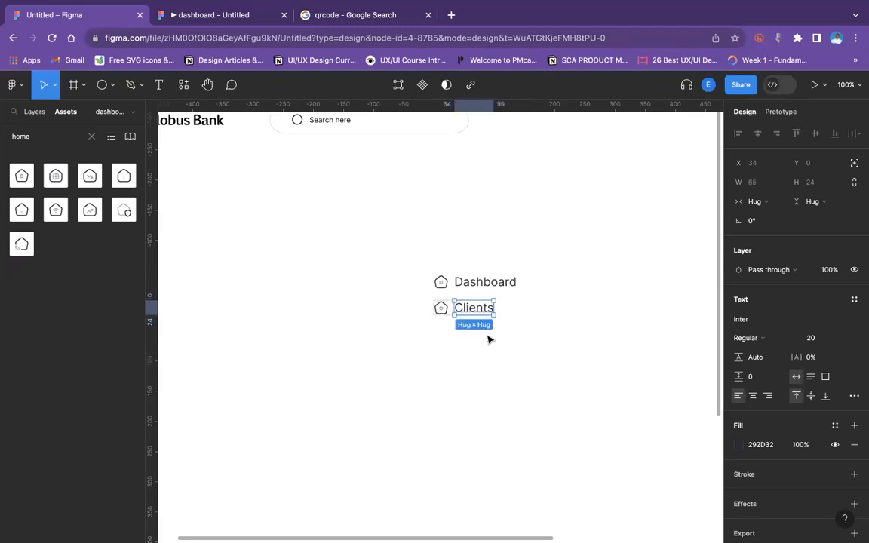
Swap the Clients item's home icon for the people icon from the local components.
{"action": "left_click", "coordinate": [442, 310]}
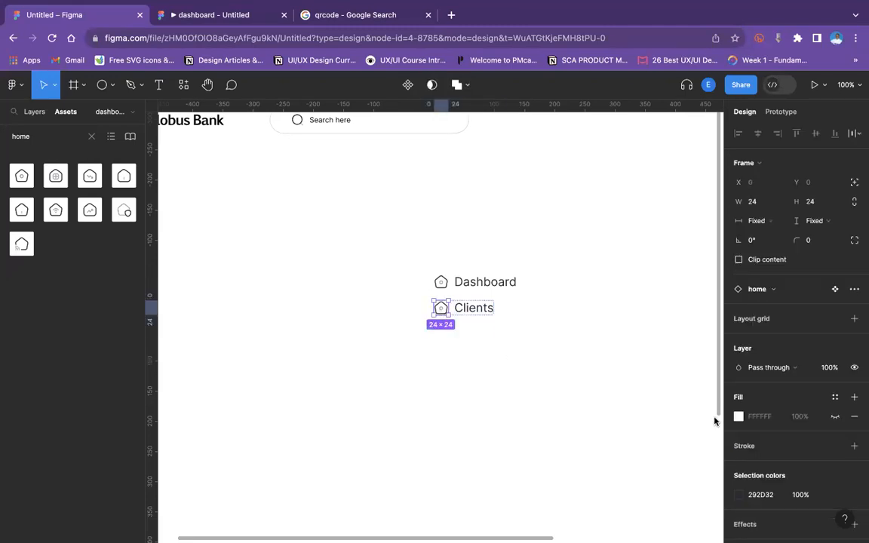
{"action": "left_click", "coordinate": [772, 289]}
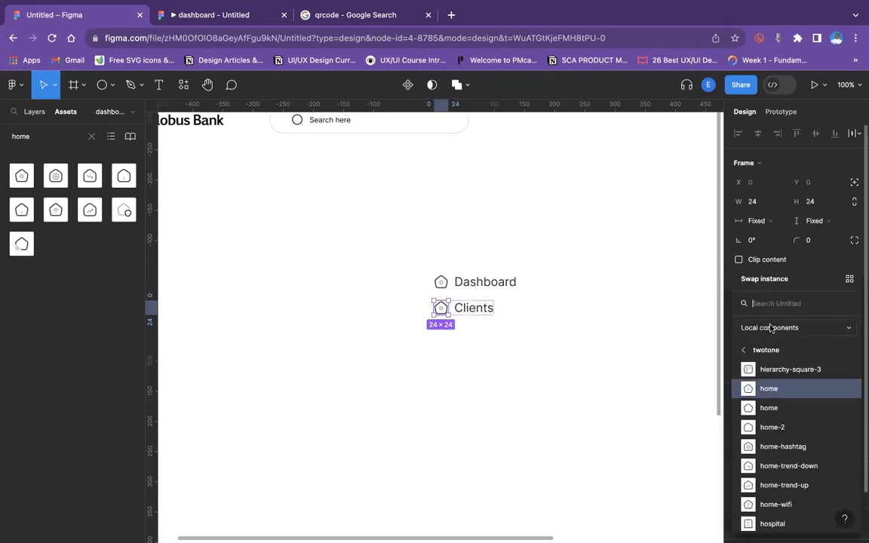
{"action": "type", "text": "peopl"}
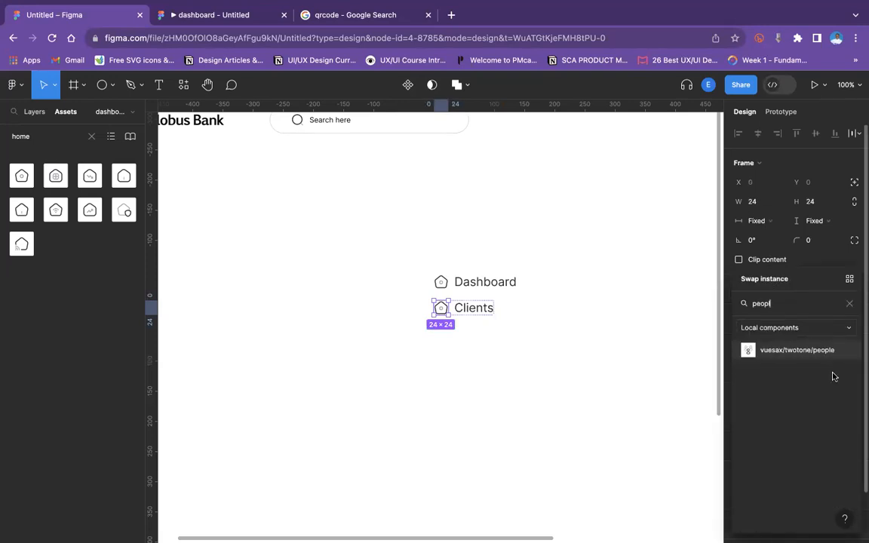
{"action": "left_click", "coordinate": [823, 350]}
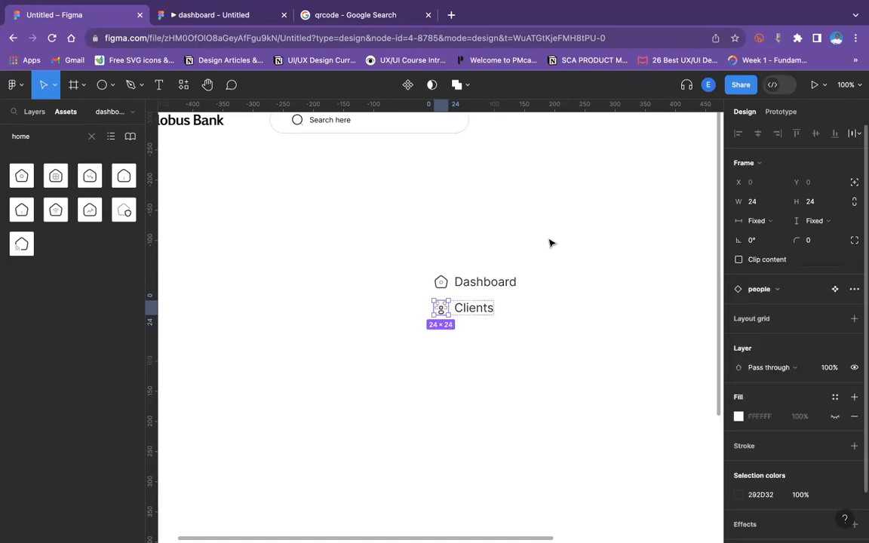
{"action": "left_click", "coordinate": [511, 329]}
Draw a rectangle about 170 × 41 over the Dashboard item and send it to the back.
{"action": "left_click", "coordinate": [471, 307]}
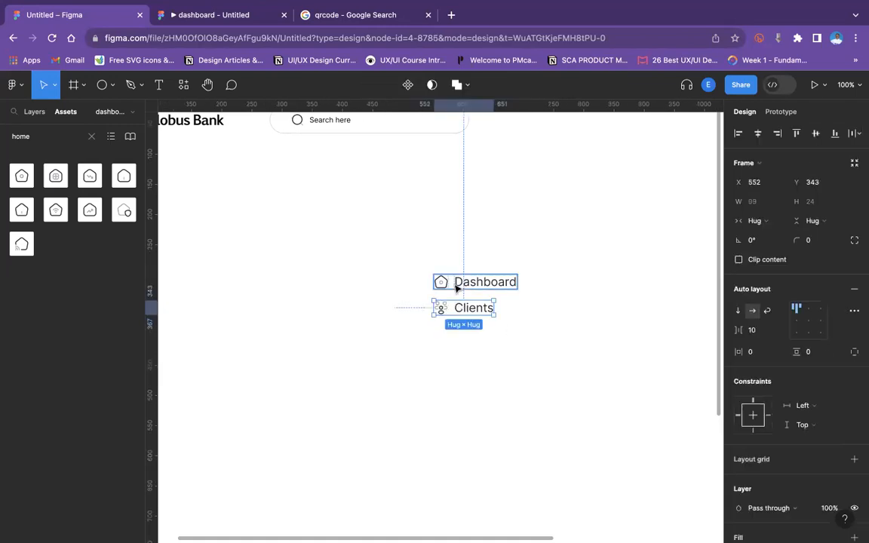
{"action": "left_click", "coordinate": [607, 316]}
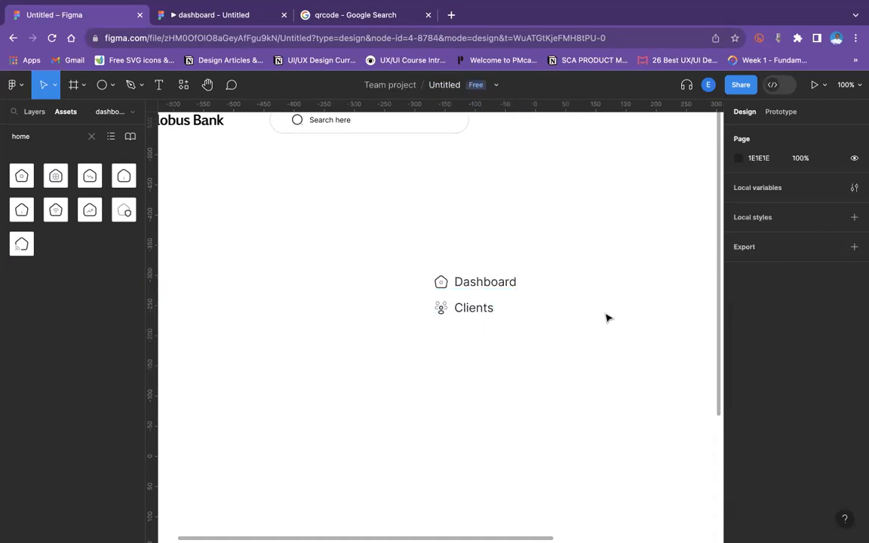
{"action": "left_click", "coordinate": [111, 87]}
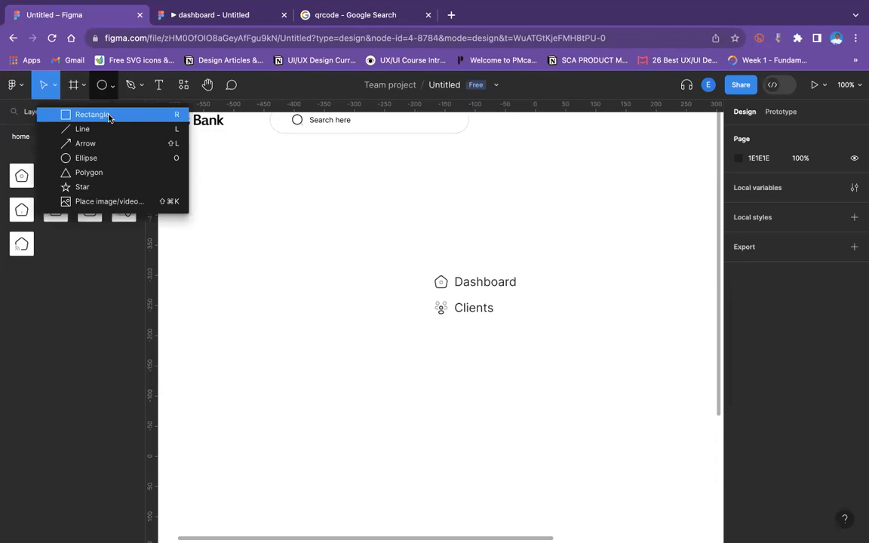
{"action": "left_click", "coordinate": [92, 115]}
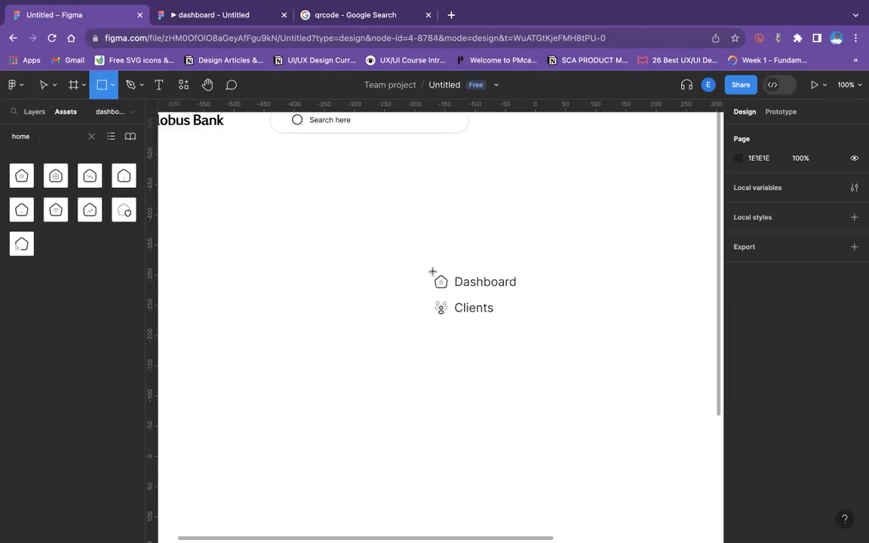
{"action": "left_click_drag", "start_coordinate": [432, 270], "coordinate": [535, 296]}
{"action": "left_click", "coordinate": [555, 331]}
{"action": "left_click", "coordinate": [520, 291]}
{"action": "right_click", "coordinate": [519, 291]}
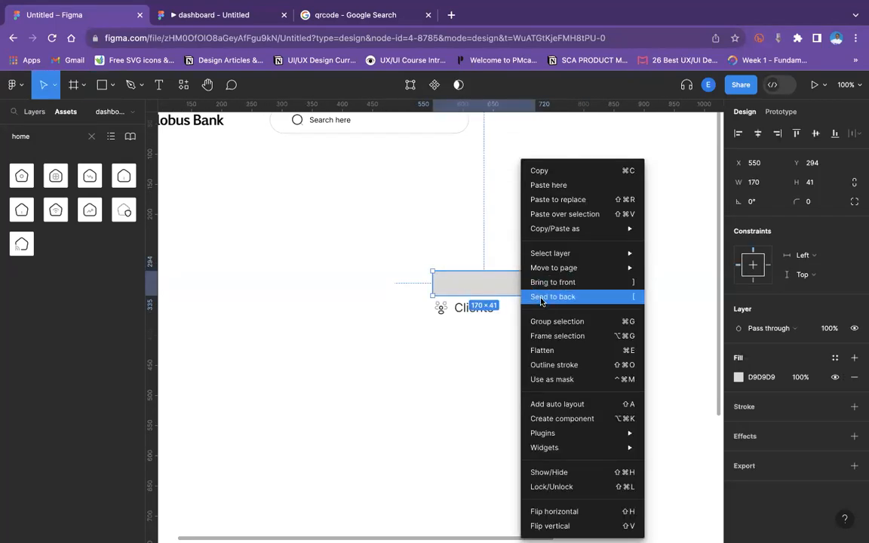
{"action": "left_click", "coordinate": [549, 297]}
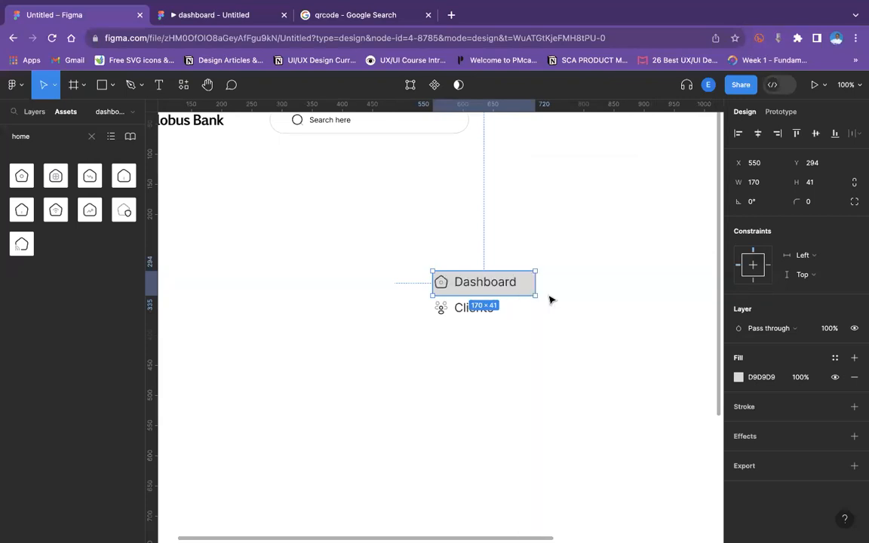
Align the Dashboard item and the rectangle along their vertical centres.
{"action": "left_click", "coordinate": [492, 285]}
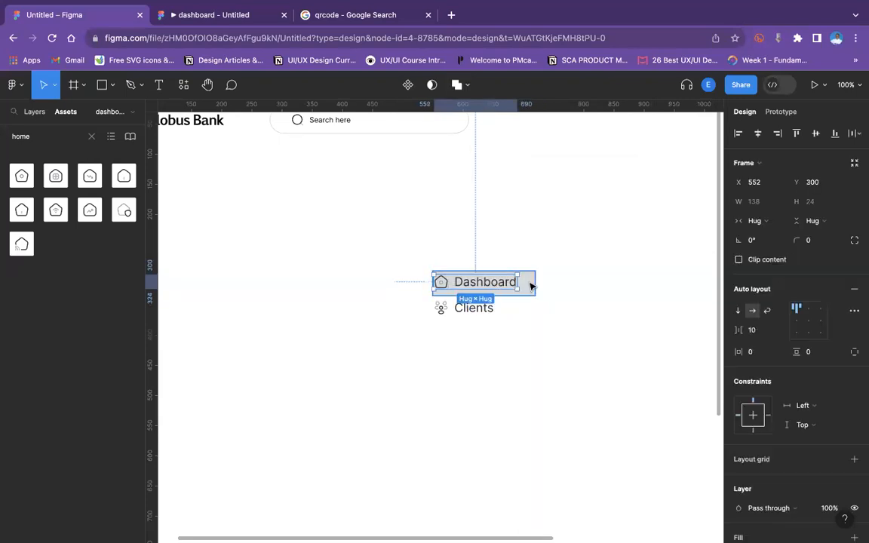
{"action": "left_click", "coordinate": [532, 285], "text": "shift"}
{"action": "left_click", "coordinate": [816, 135]}
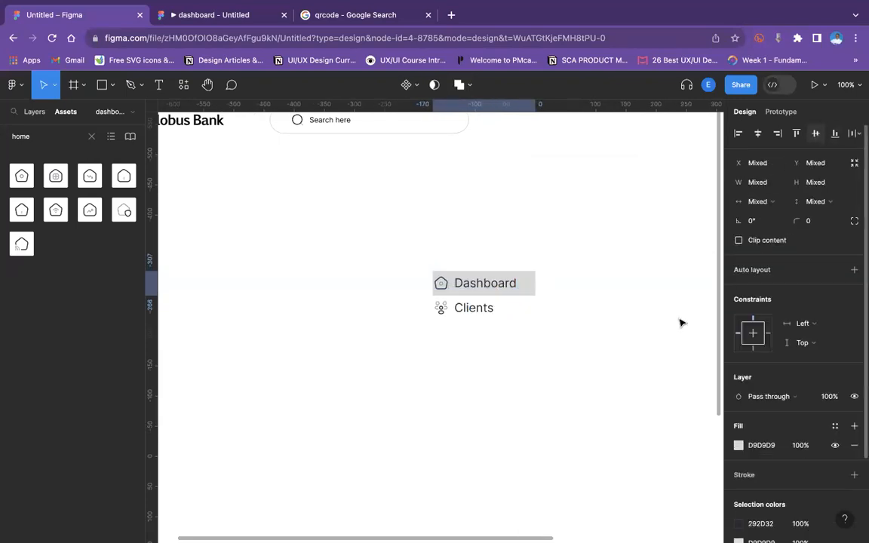
Shift the Dashboard item slightly right inside the rectangle and group the two.
{"action": "left_click", "coordinate": [526, 356]}
{"action": "left_click_drag", "start_coordinate": [466, 279], "coordinate": [467, 312]}
{"action": "left_click", "coordinate": [467, 284]}
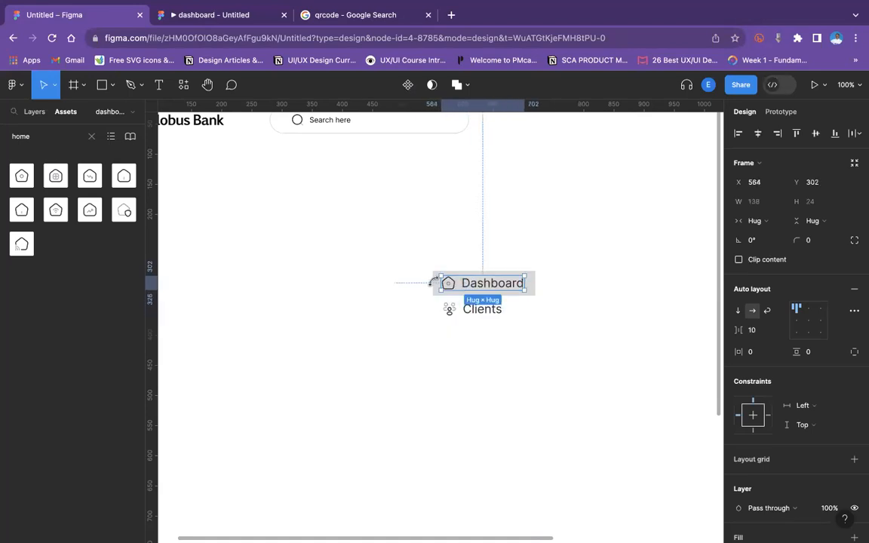
{"action": "left_click", "coordinate": [435, 286], "text": "shift"}
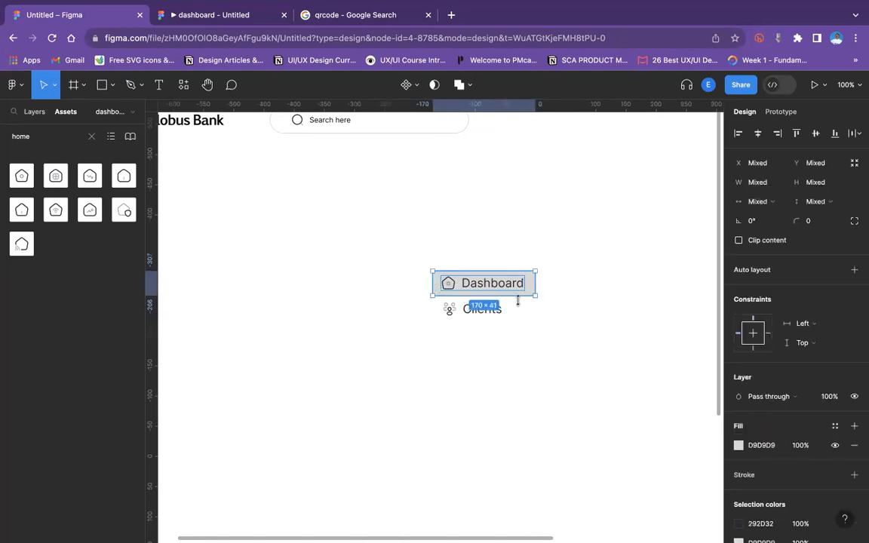
{"action": "key", "text": "super+g"}
{"action": "left_click", "coordinate": [558, 312]}
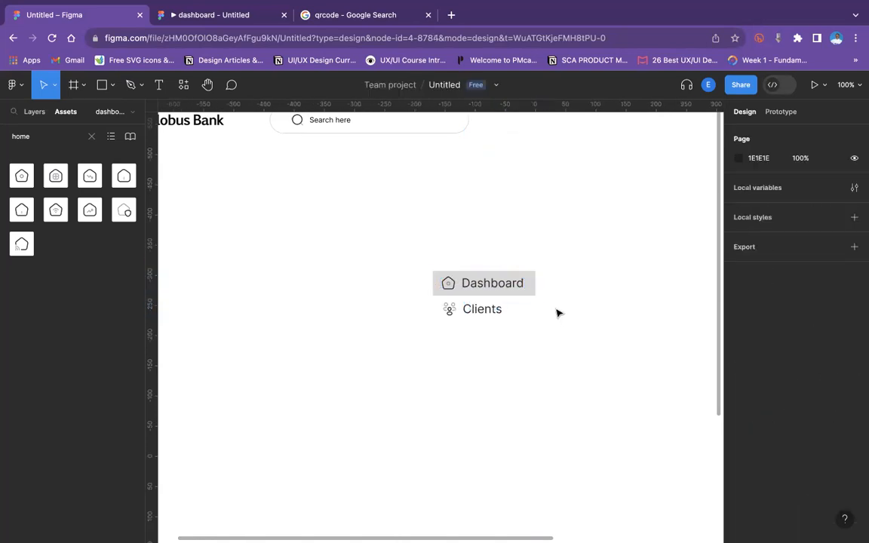
{"action": "left_click", "coordinate": [495, 294]}
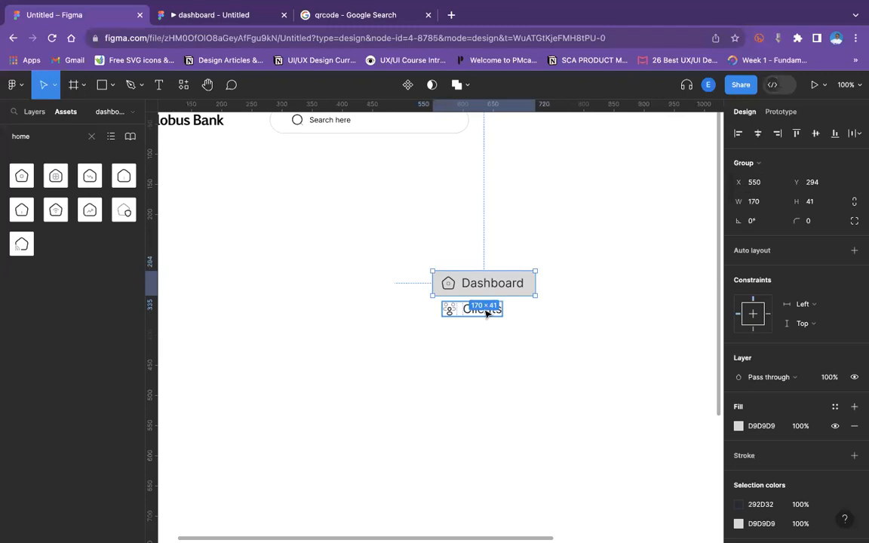
{"action": "left_click", "coordinate": [487, 311], "text": "shift"}
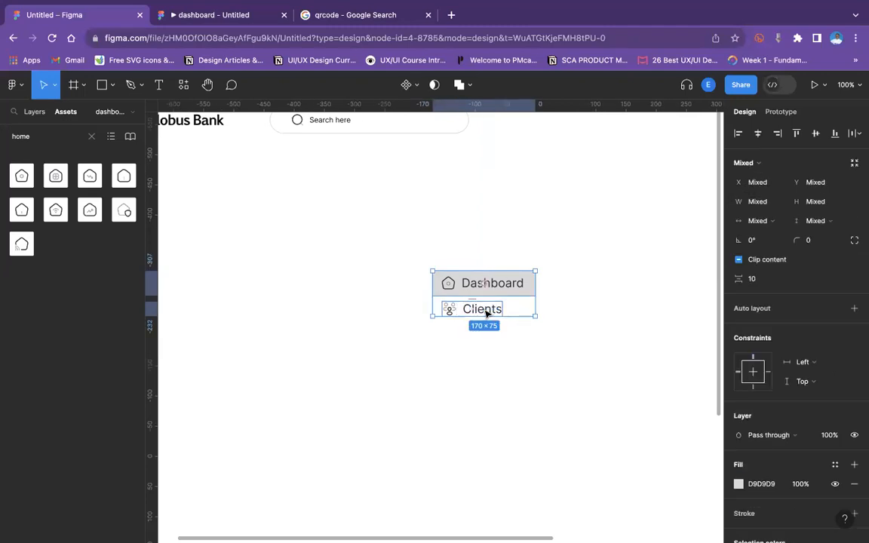
{"action": "left_click", "coordinate": [519, 413]}
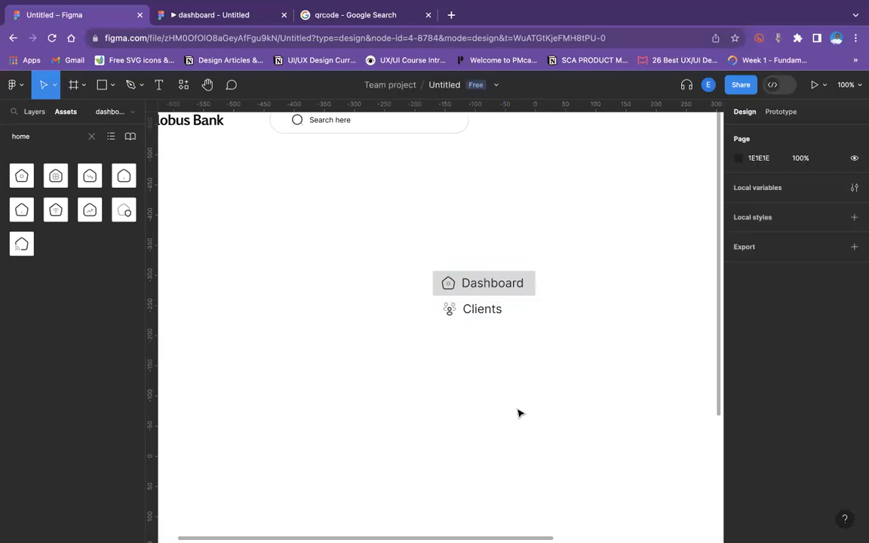
{"action": "left_click_drag", "start_coordinate": [491, 281], "coordinate": [492, 247]}
{"action": "key", "text": "super+z"}
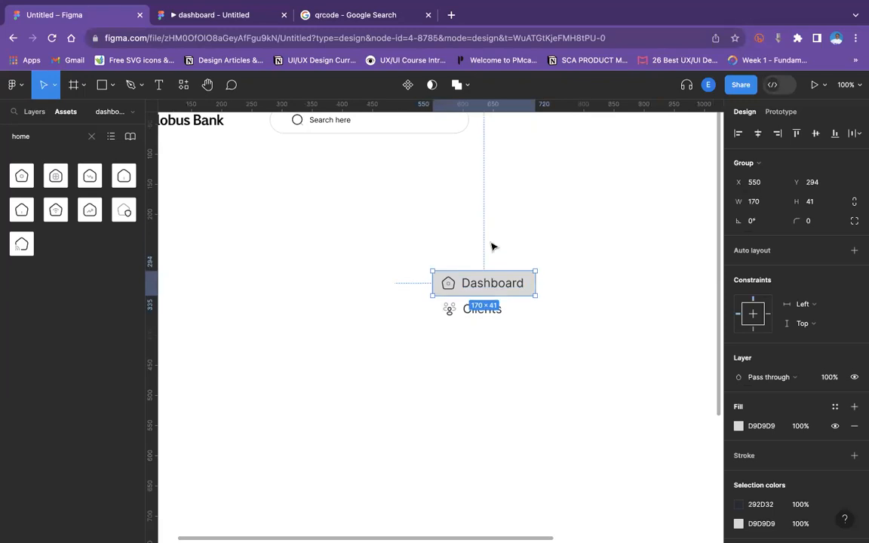
Ungroup the rectangle and the Dashboard item.
{"action": "right_click", "coordinate": [472, 281]}
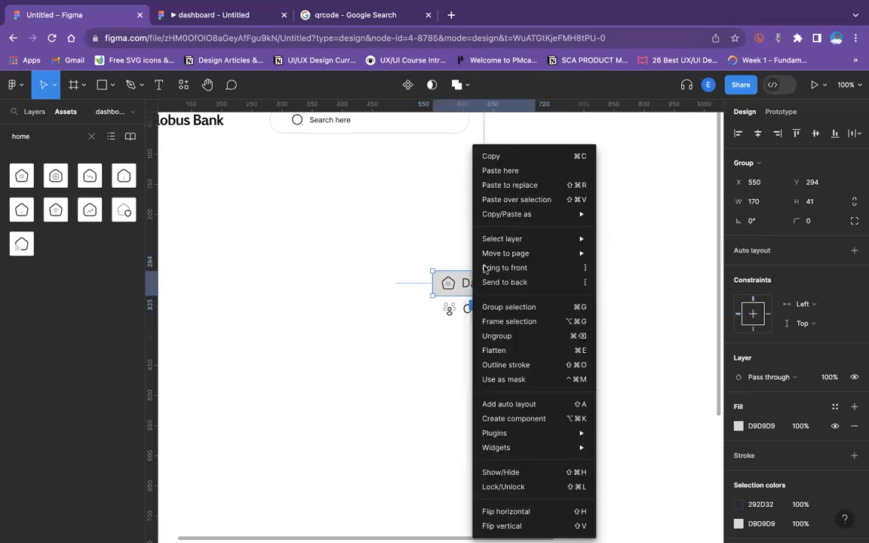
{"action": "left_click", "coordinate": [496, 335]}
{"action": "left_click", "coordinate": [498, 262]}
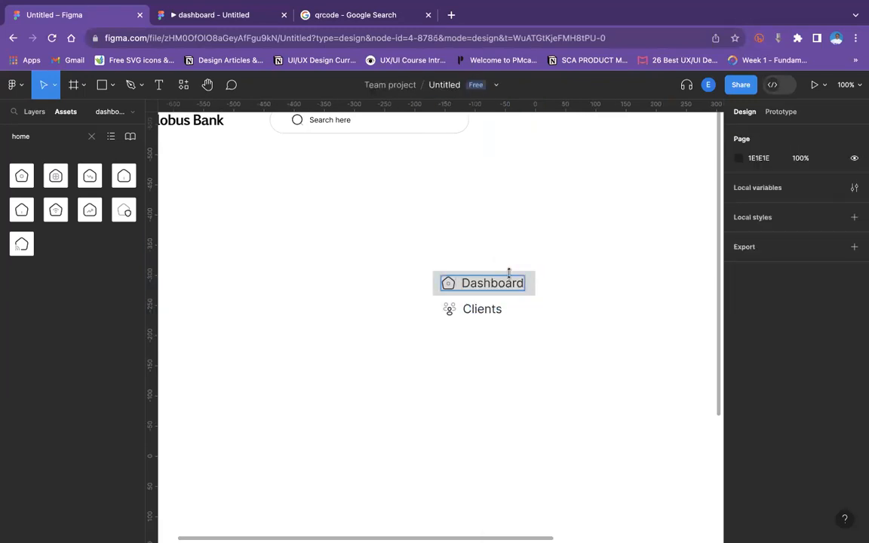
Resize the rectangle into a thin bar about 5 × 24 at the right end of the Dashboard item.
{"action": "left_click", "coordinate": [525, 279]}
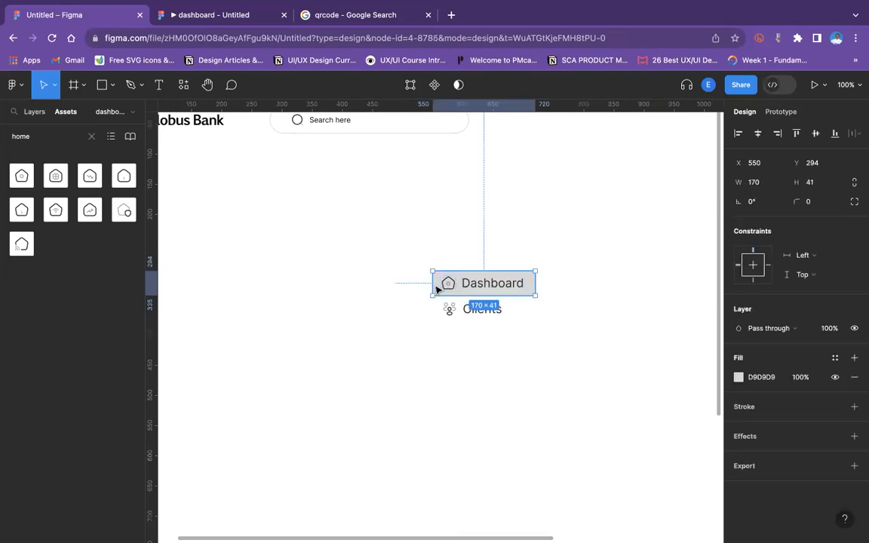
{"action": "left_click_drag", "start_coordinate": [433, 284], "coordinate": [530, 285]}
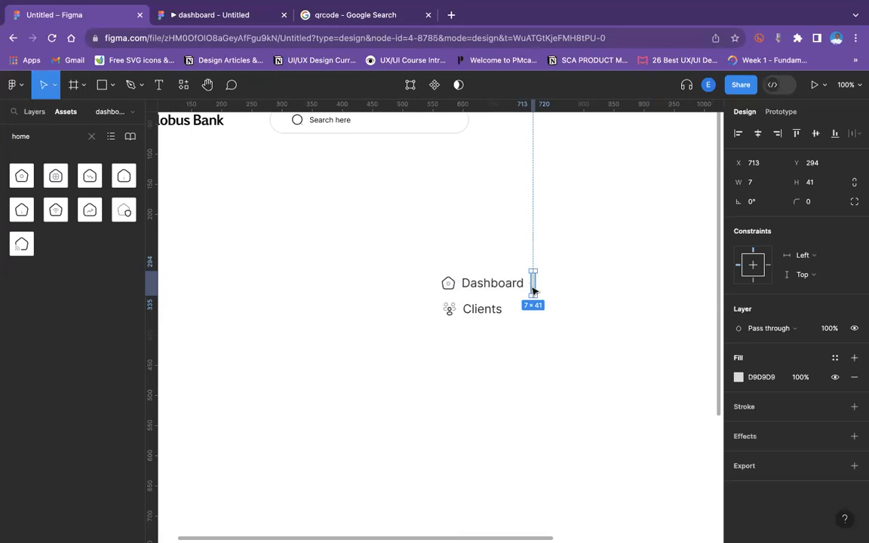
{"action": "key", "text": "super+equal"}
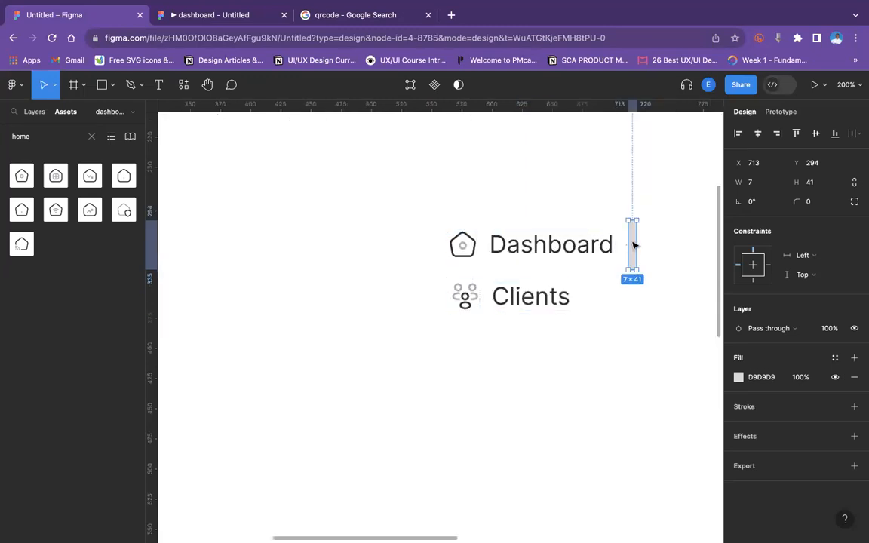
{"action": "mouse_move", "coordinate": [630, 240]}
{"action": "left_mouse_down"}
{"action": "mouse_move", "coordinate": [632, 224]}
{"action": "mouse_move", "coordinate": [632, 233]}
{"action": "left_mouse_up"}
{"action": "left_click_drag", "start_coordinate": [632, 271], "coordinate": [632, 261]}
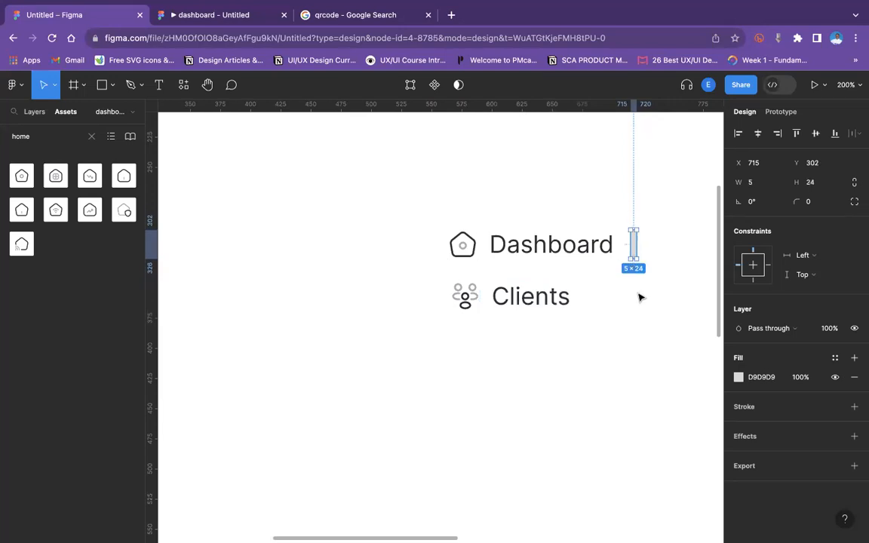
{"action": "left_click", "coordinate": [640, 295]}
{"action": "left_click_drag", "start_coordinate": [631, 246], "coordinate": [632, 245]}
{"action": "left_click", "coordinate": [638, 405]}
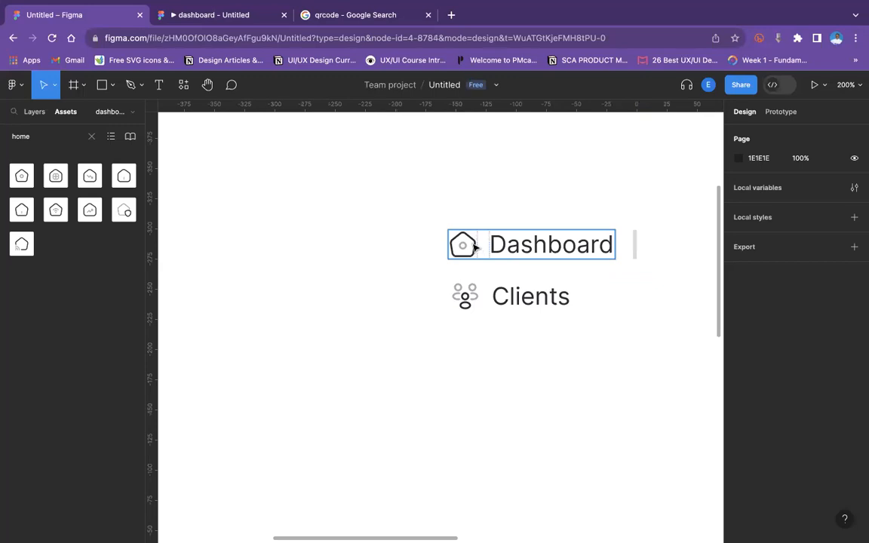
Combine the Dashboard item and the thin bar into an auto layout frame.
{"action": "left_click", "coordinate": [500, 249]}
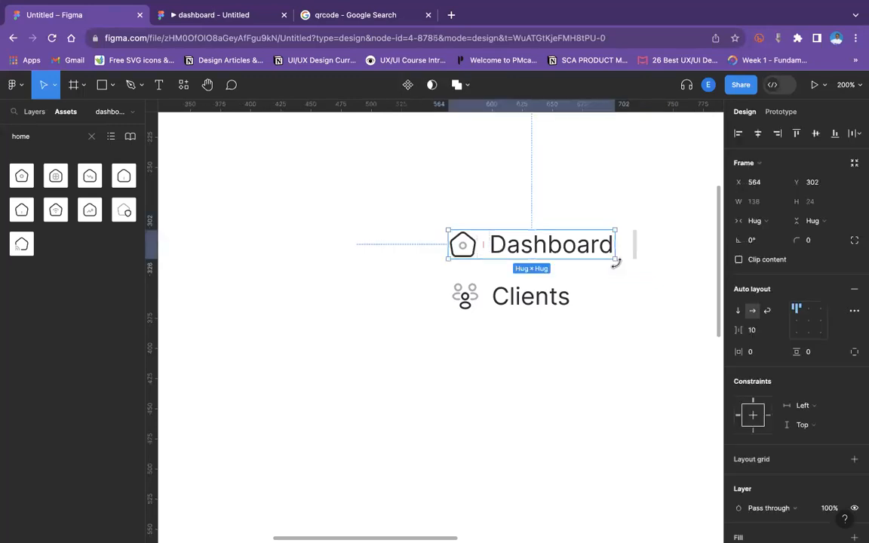
{"action": "left_click", "coordinate": [632, 246], "text": "shift"}
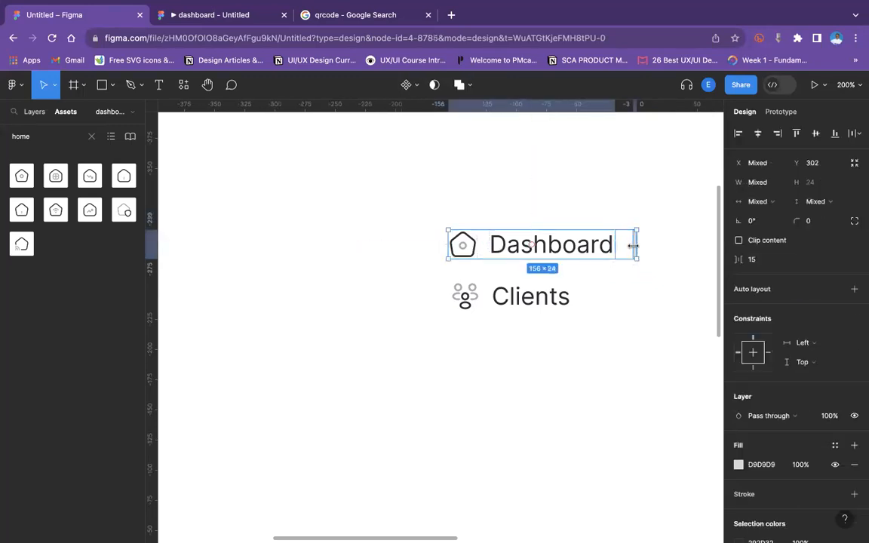
{"action": "left_click", "coordinate": [417, 229]}
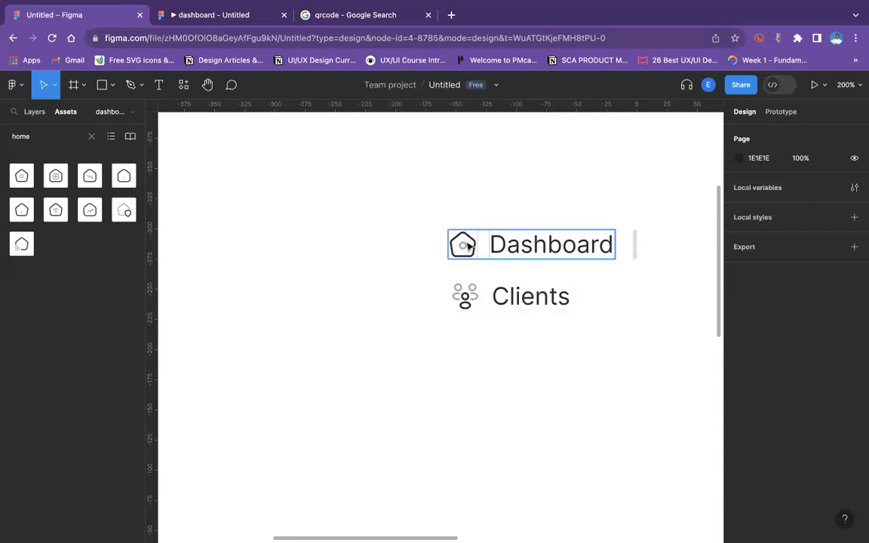
{"action": "left_click", "coordinate": [468, 246]}
{"action": "left_click", "coordinate": [633, 241], "text": "shift"}
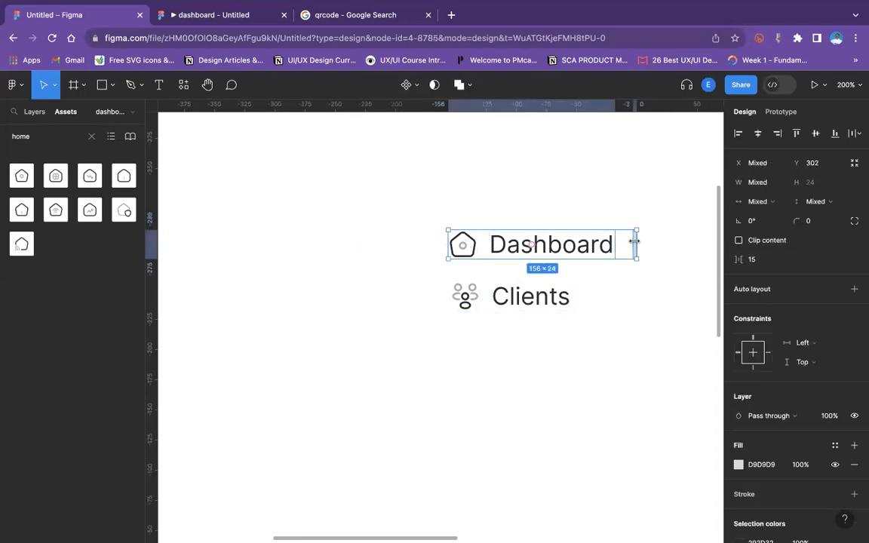
{"action": "key", "text": "shift+a"}
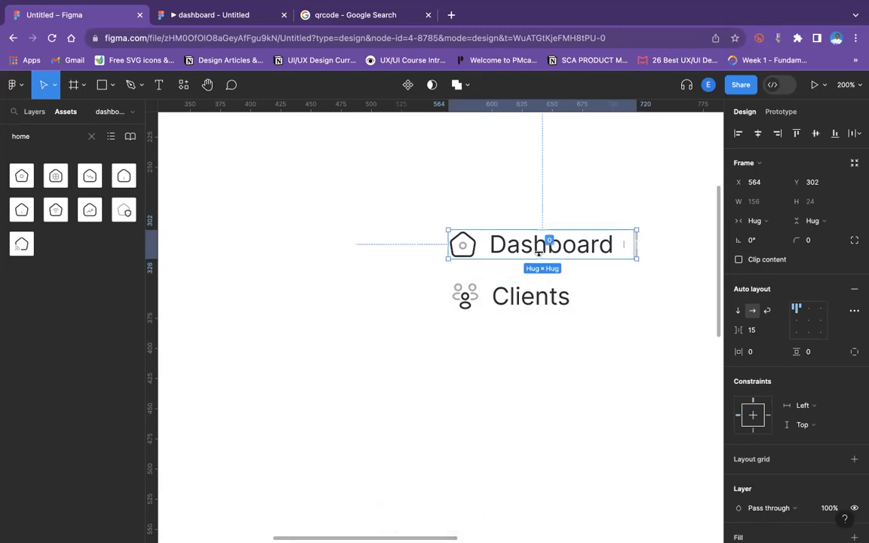
Delete the old Clients navigation item.
{"action": "left_click", "coordinate": [557, 302]}
{"action": "key", "text": "Delete"}
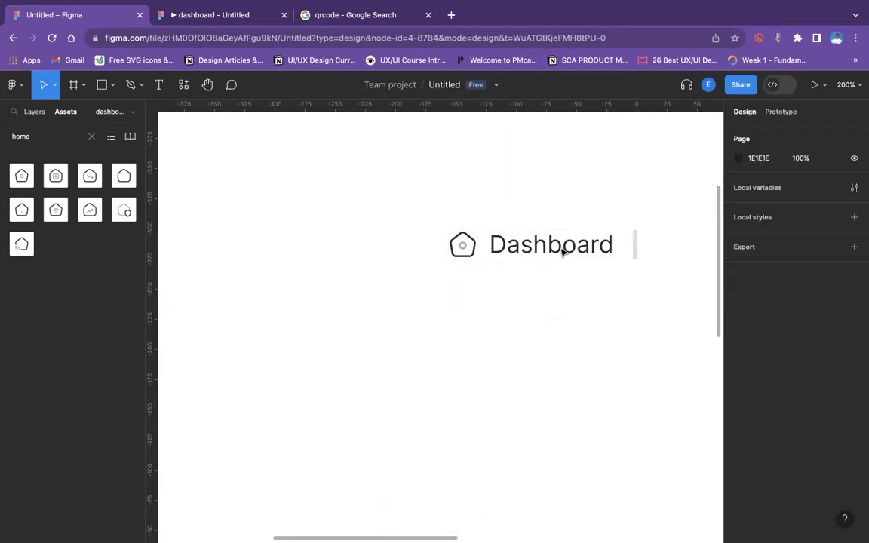
Duplicate the Dashboard item with its highlight bar and place the copy directly below it.
{"action": "left_click", "coordinate": [562, 251]}
{"action": "left_click_drag", "start_coordinate": [563, 251], "coordinate": [566, 298]}
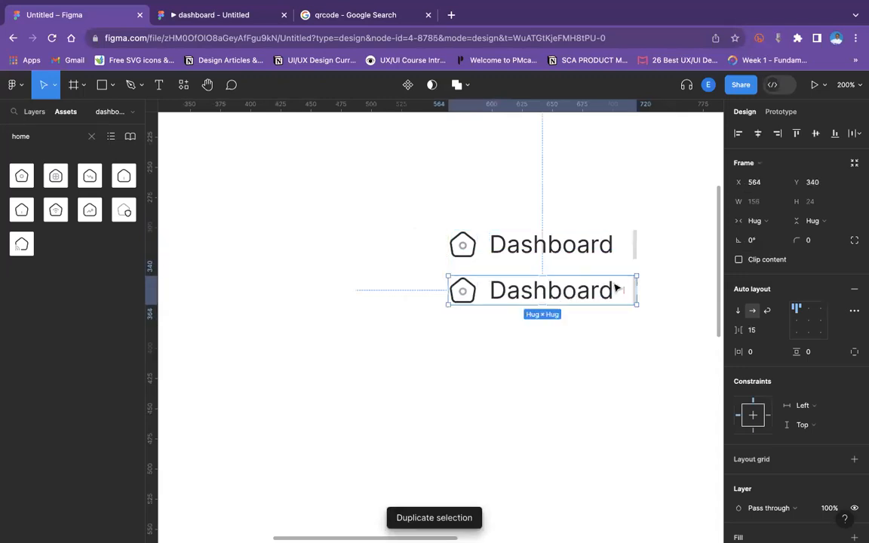
Hide the highlight bar rectangle inside the duplicated Dashboard item.
{"action": "left_click", "coordinate": [653, 302]}
{"action": "left_click", "coordinate": [634, 294]}
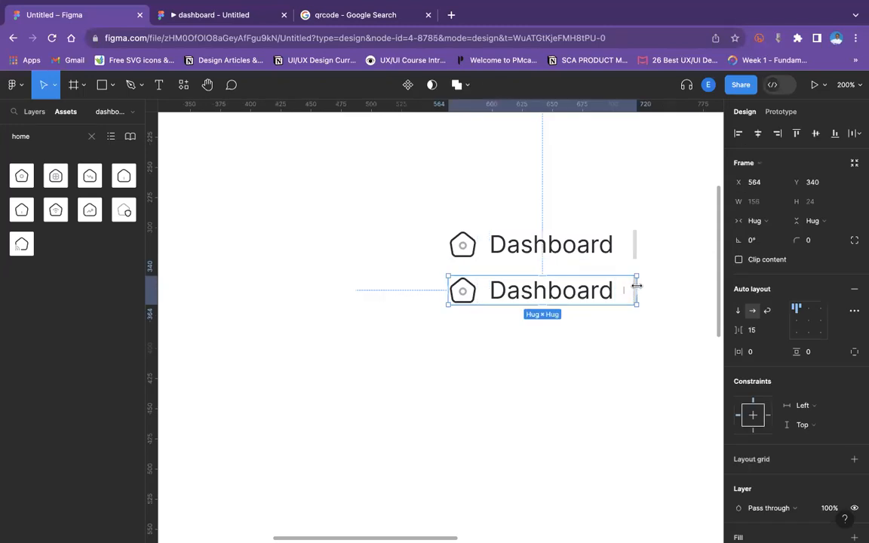
{"action": "left_click", "coordinate": [635, 288]}
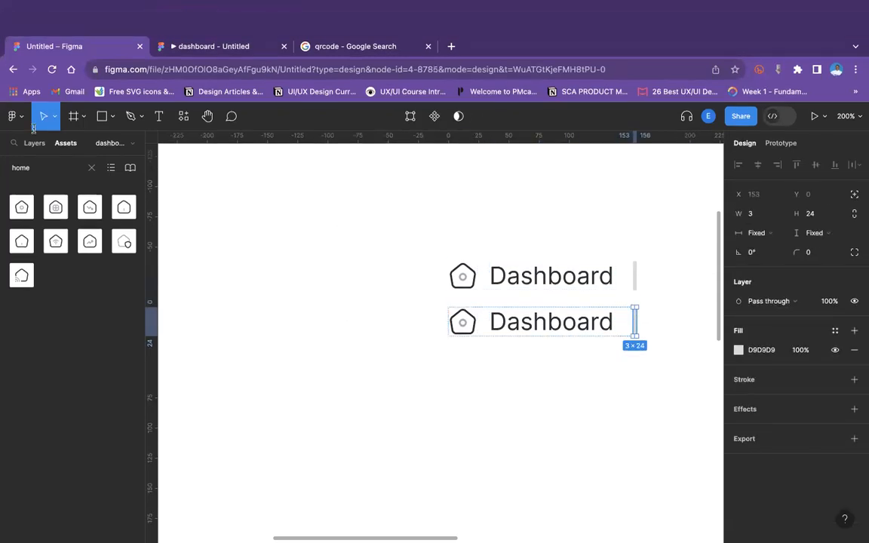
{"action": "left_click", "coordinate": [34, 142]}
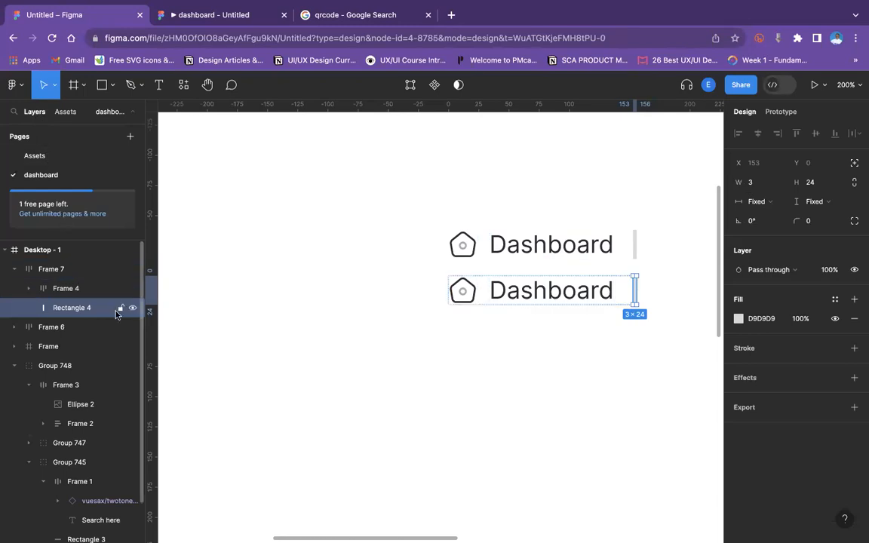
{"action": "left_click", "coordinate": [132, 311]}
{"action": "left_click", "coordinate": [653, 368]}
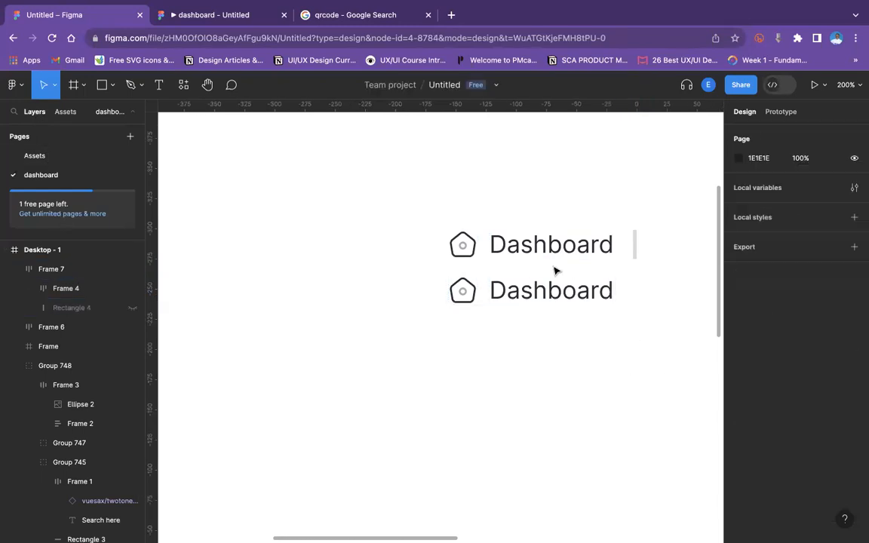
Rename the duplicated item's label to Client.
{"action": "left_click", "coordinate": [553, 256]}
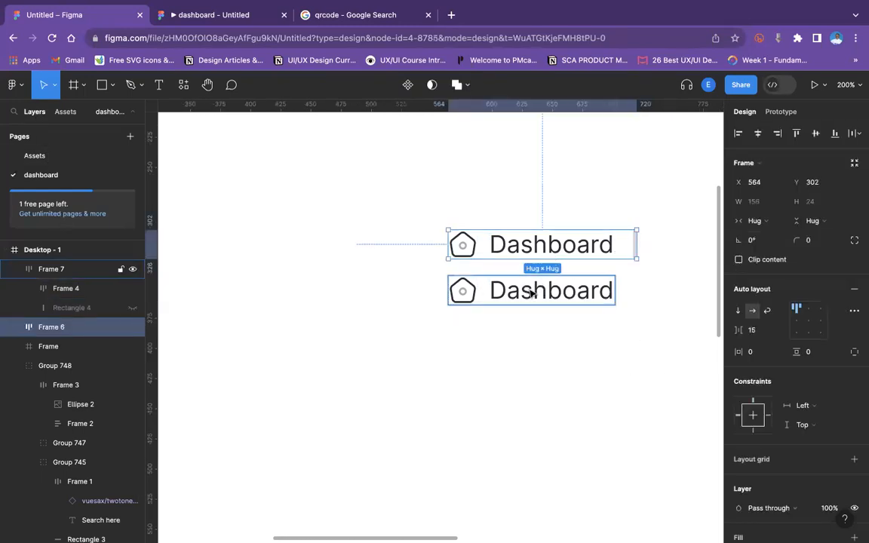
{"action": "left_click", "coordinate": [531, 293]}
{"action": "double_click", "coordinate": [530, 293]}
{"action": "double_click", "coordinate": [529, 289]}
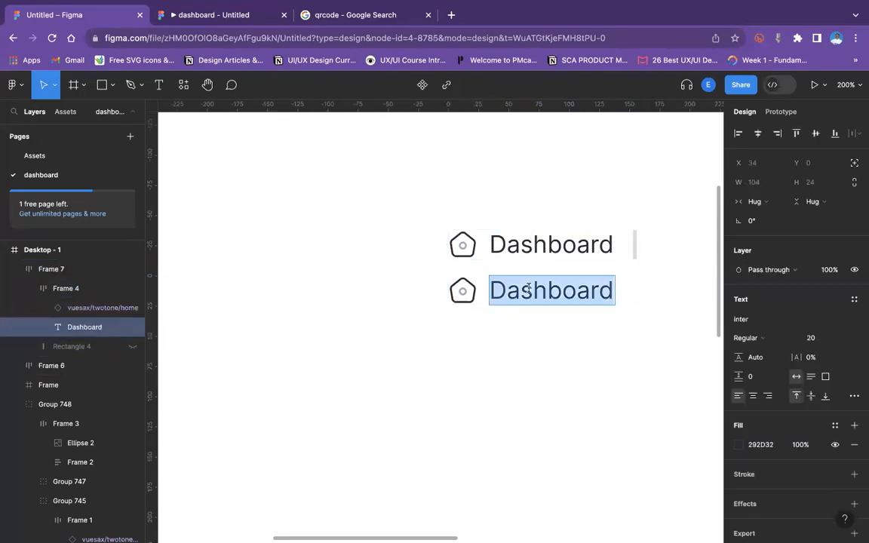
{"action": "type", "text": "Client"}
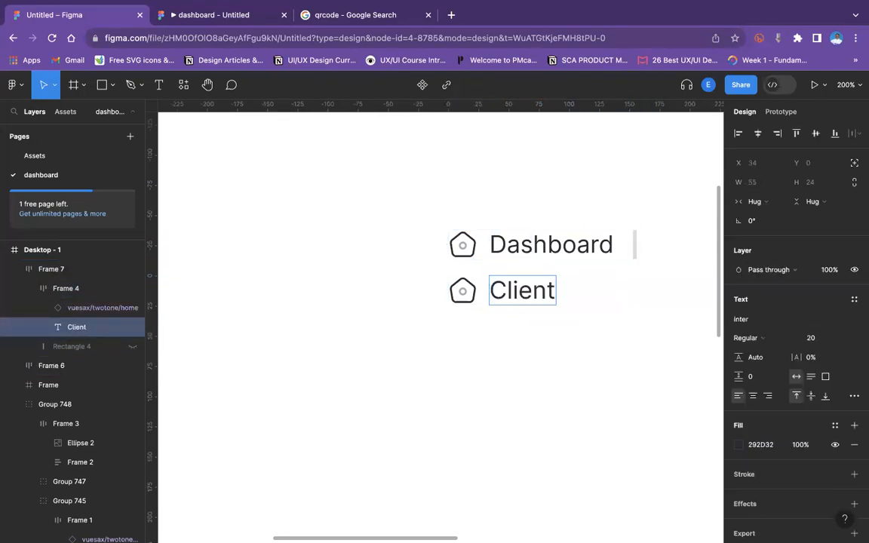
{"action": "key", "text": "Escape"}
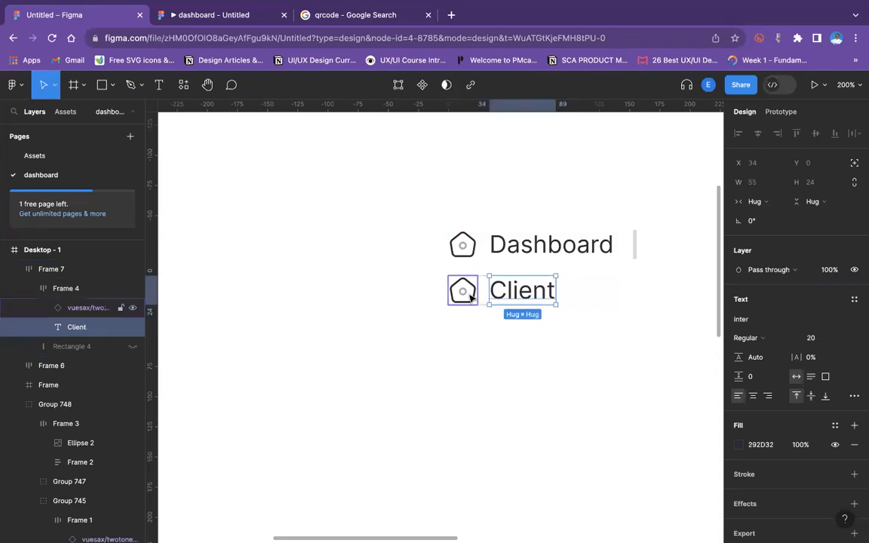
Swap the Client item's home icon for the vuesax/twotone/people component.
{"action": "left_click", "coordinate": [468, 294]}
{"action": "left_click", "coordinate": [763, 292]}
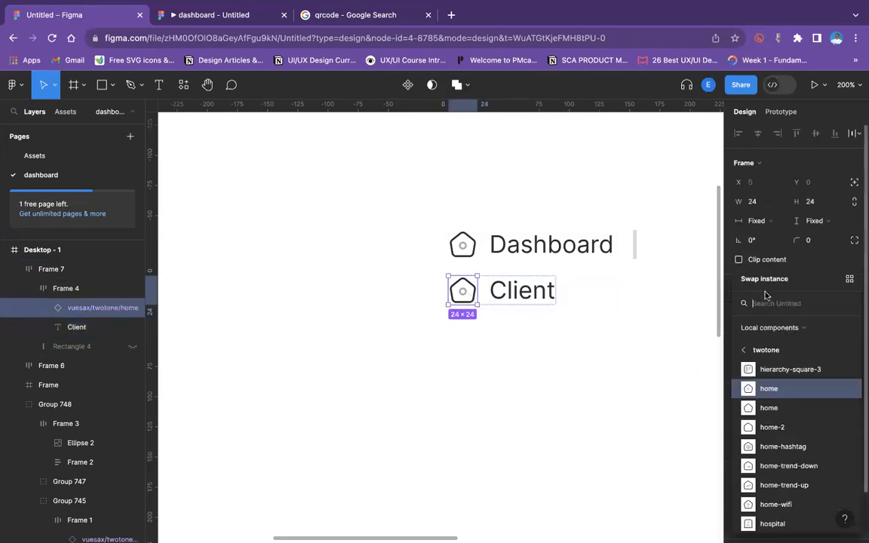
{"action": "type", "text": "people"}
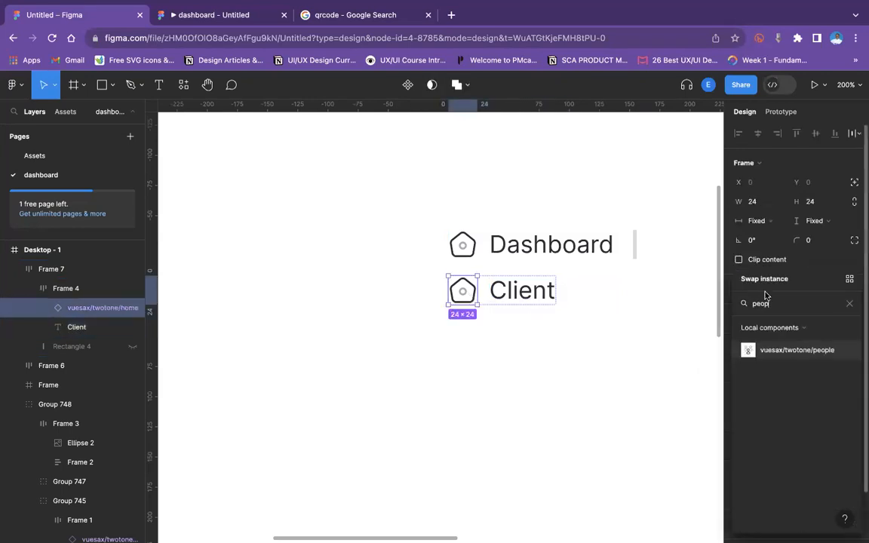
{"action": "left_click", "coordinate": [796, 350]}
{"action": "left_click", "coordinate": [553, 397]}
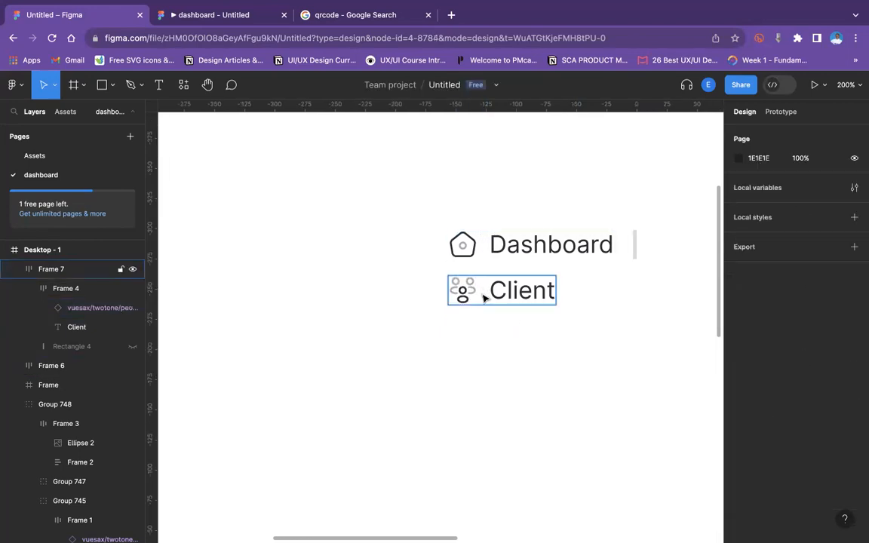
Stack the Dashboard and Client items into a vertical auto layout frame.
{"action": "left_click", "coordinate": [485, 298]}
{"action": "left_click", "coordinate": [489, 244], "text": "shift"}
{"action": "key", "text": "shift+a"}
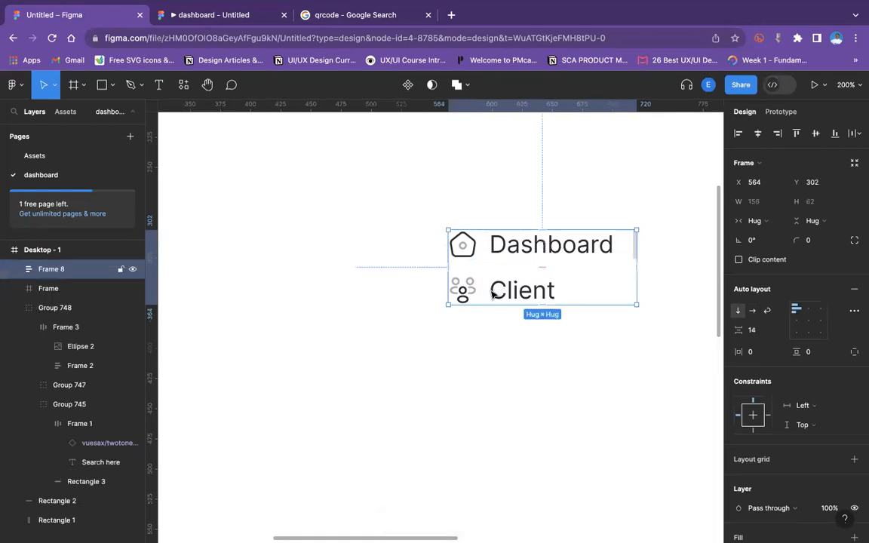
Duplicate the Client item below itself and rename the copy's label to Product.
{"action": "left_click", "coordinate": [491, 294]}
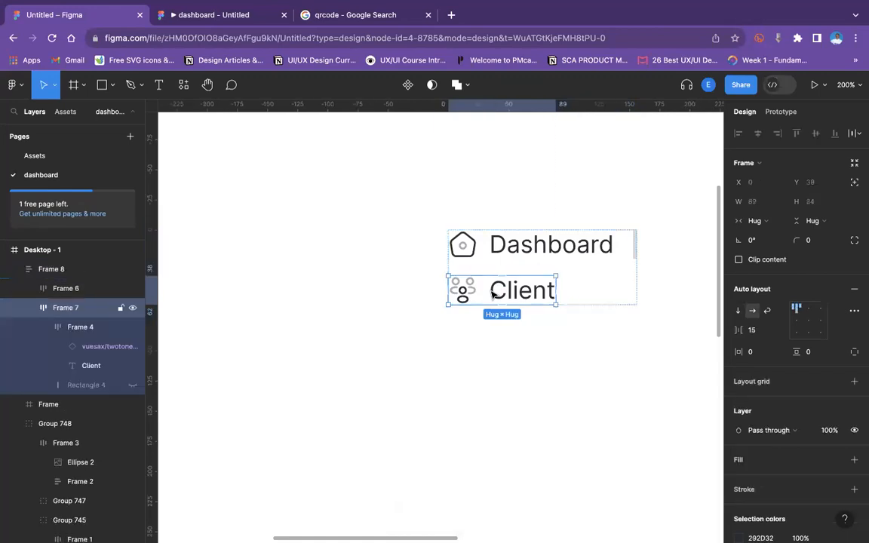
{"action": "key", "text": "ctrl+d"}
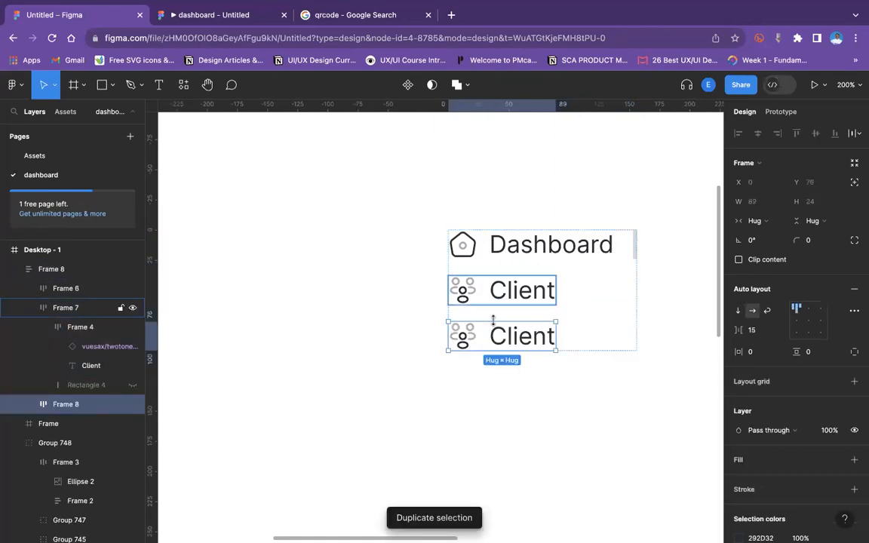
{"action": "double_click", "coordinate": [522, 341]}
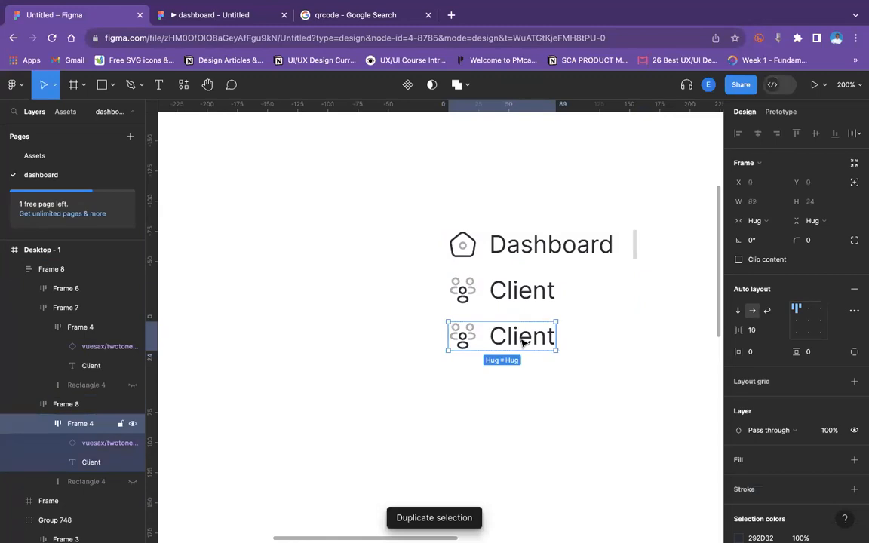
{"action": "double_click", "coordinate": [520, 338]}
{"action": "type", "text": "Prdo"}
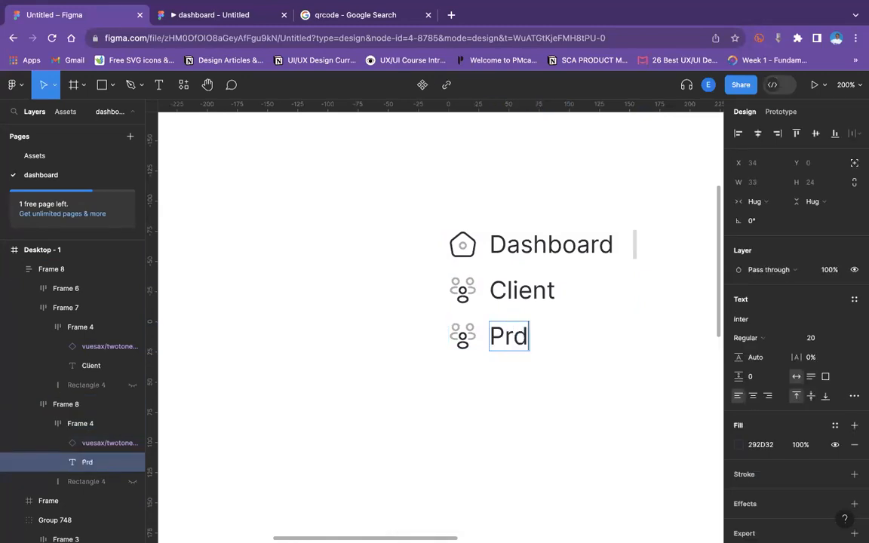
{"action": "key", "text": "BackSpace"}
{"action": "key", "text": "BackSpace"}
{"action": "type", "text": "oduc"}
{"action": "key", "text": "BackSpace"}
{"action": "type", "text": "ct"}
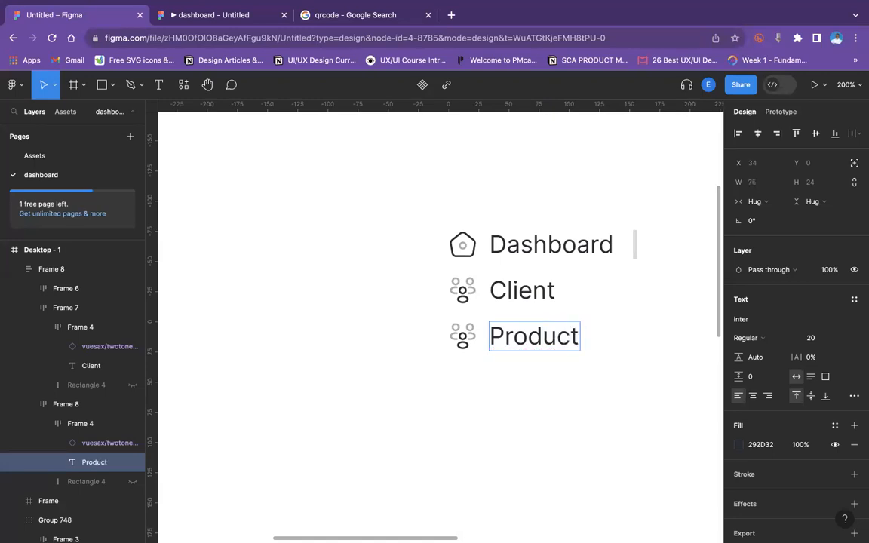
Open the icon swap for the Product item and search local components for a fitting product icon.
{"action": "double_click", "coordinate": [581, 398]}
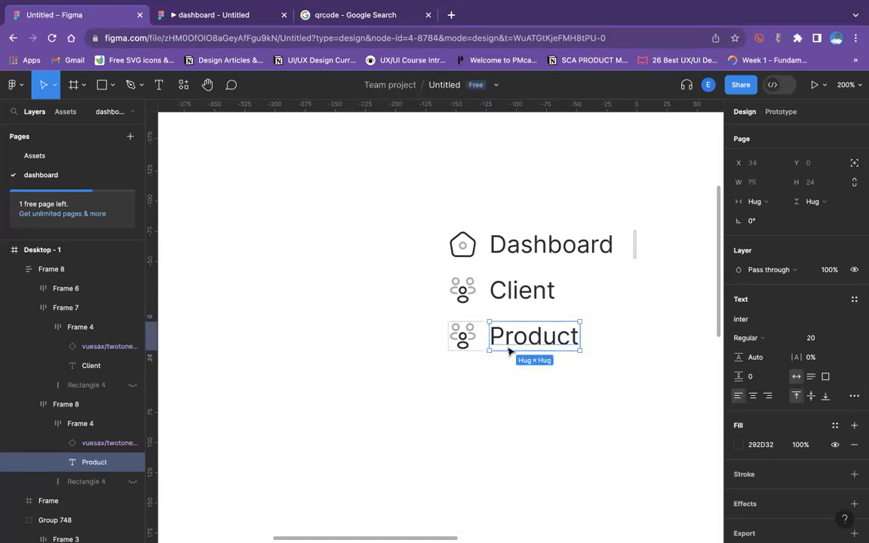
{"action": "left_click", "coordinate": [463, 339]}
{"action": "double_click", "coordinate": [463, 339]}
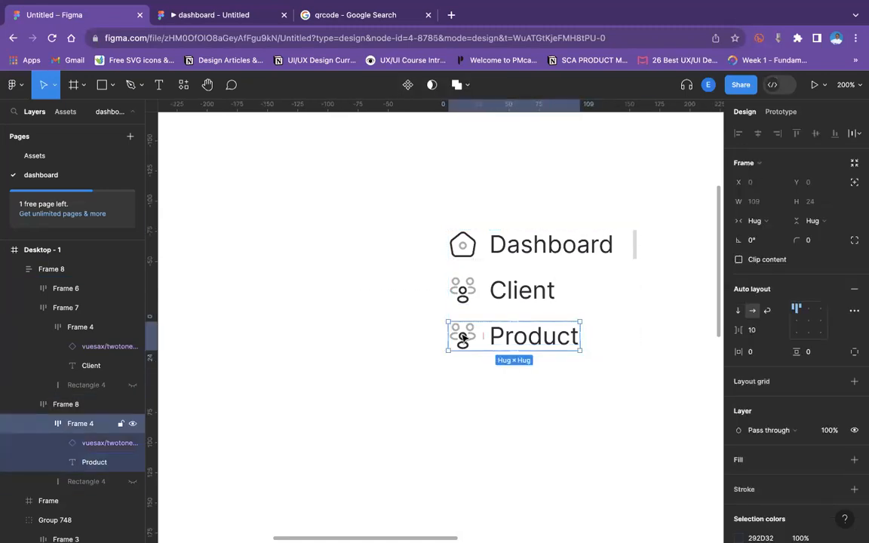
{"action": "double_click", "coordinate": [462, 336]}
{"action": "left_click", "coordinate": [773, 293]}
{"action": "type", "text": "pro"}
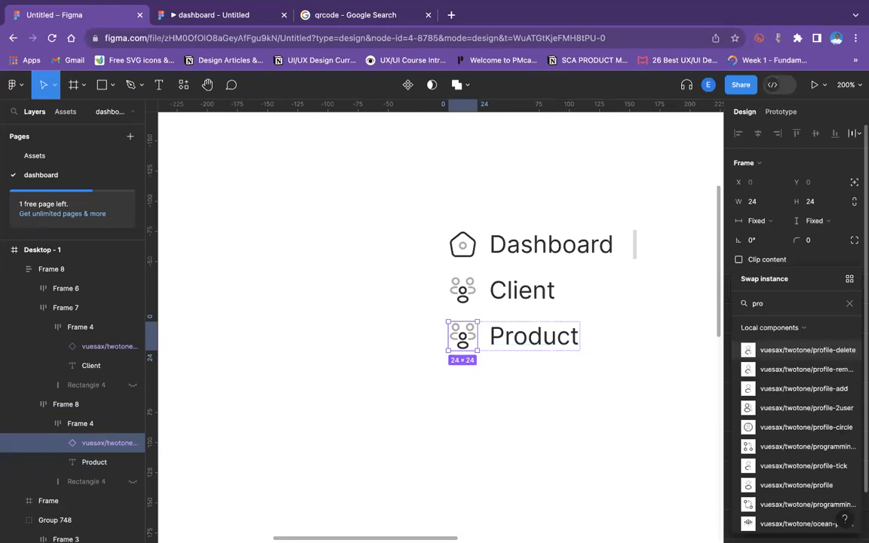
{"action": "type", "text": "d"}
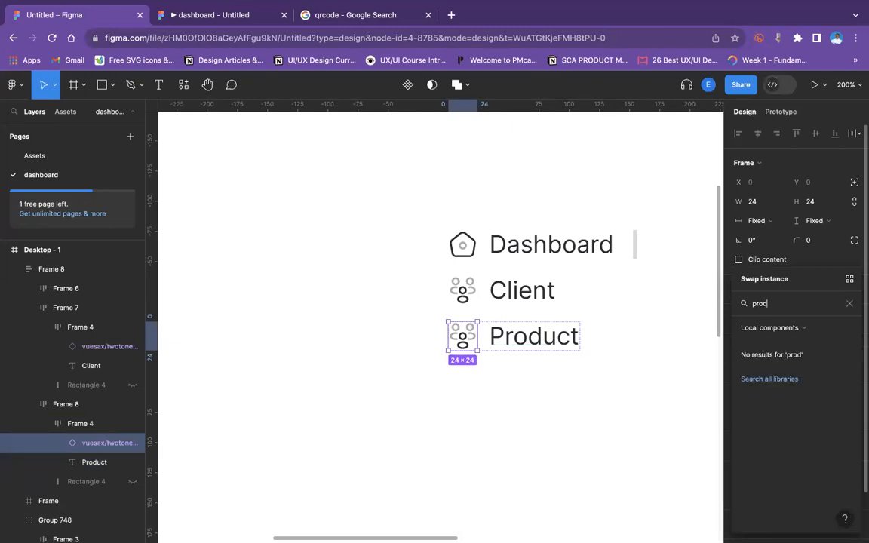
{"action": "key", "text": "BackSpace"}
{"action": "key", "text": "BackSpace"}
{"action": "key", "text": "BackSpace"}
{"action": "key", "text": "BackSpace"}
{"action": "type", "text": "goo"}
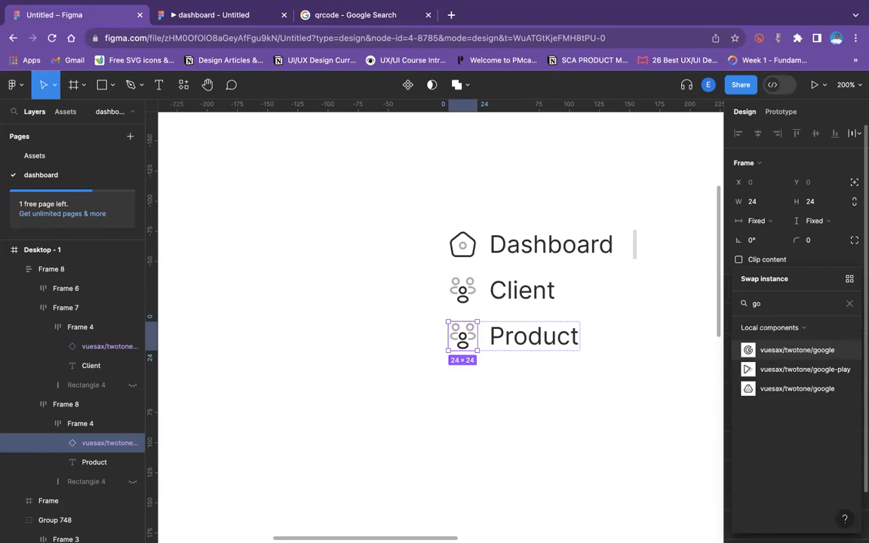
{"action": "key", "text": "BackSpace"}
{"action": "key", "text": "BackSpace"}
{"action": "type", "text": "ite"}
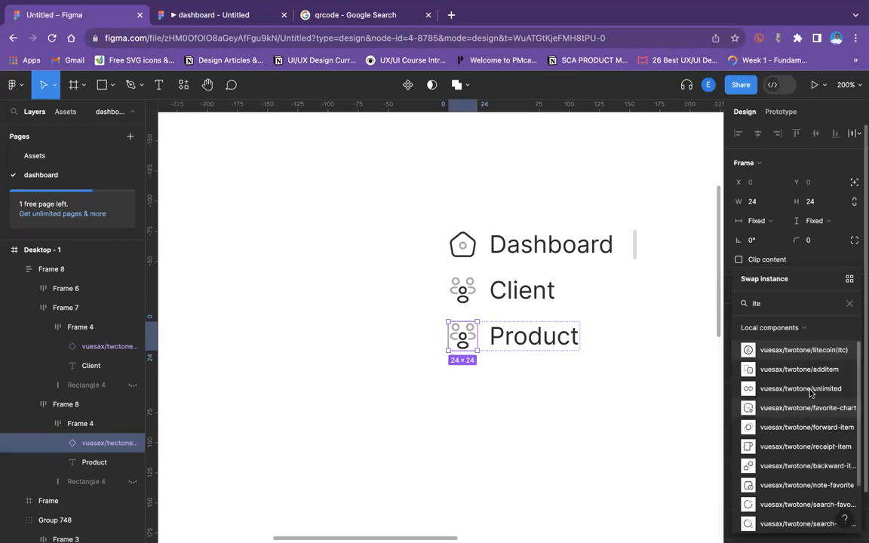
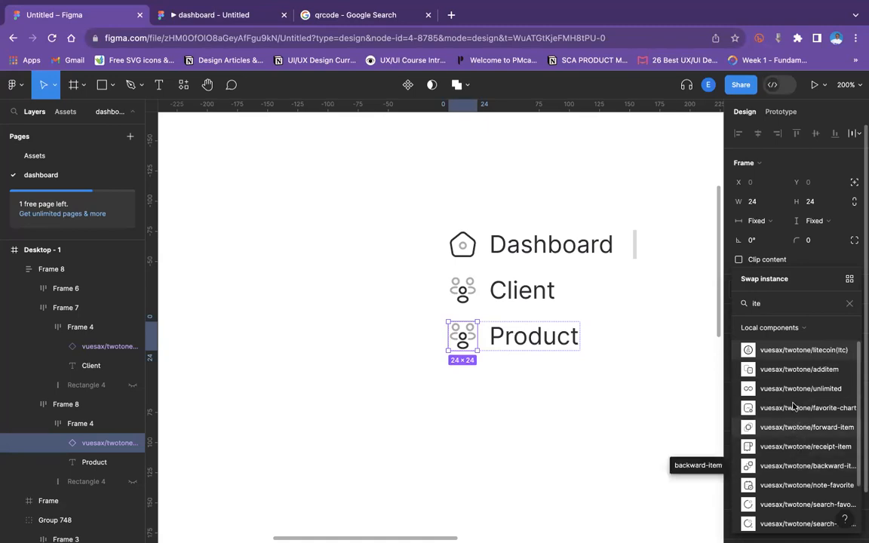
Swap the Product item's icon for the vuesax/twotone/litecoin(ltc) component.
{"action": "left_click", "coordinate": [801, 352]}
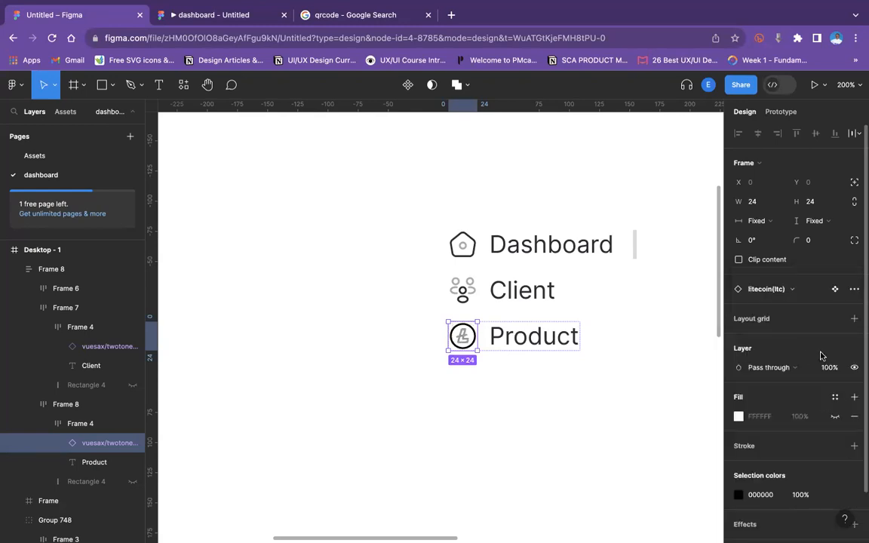
{"action": "left_click", "coordinate": [576, 401]}
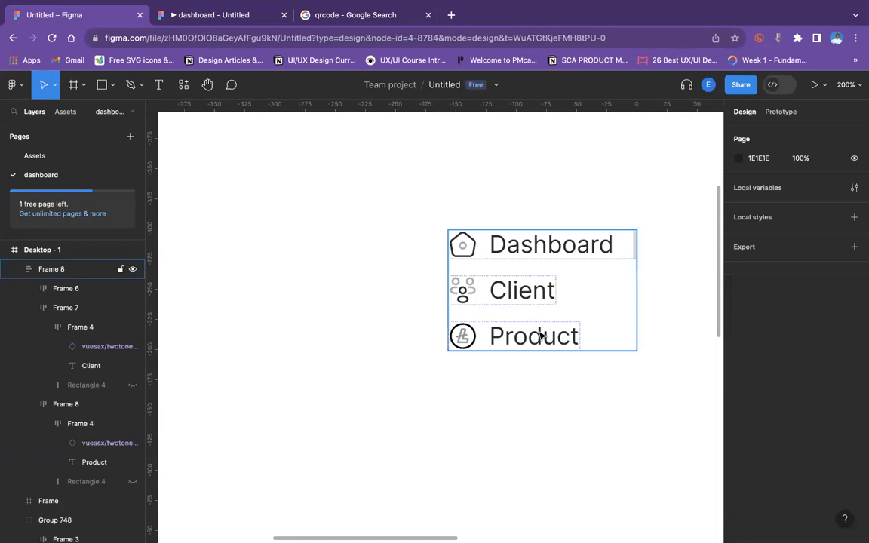
Duplicate the Product item below itself and rename the copy's label to Messages.
{"action": "left_click", "coordinate": [542, 336]}
{"action": "left_click", "coordinate": [542, 335]}
{"action": "key", "text": "super+d"}
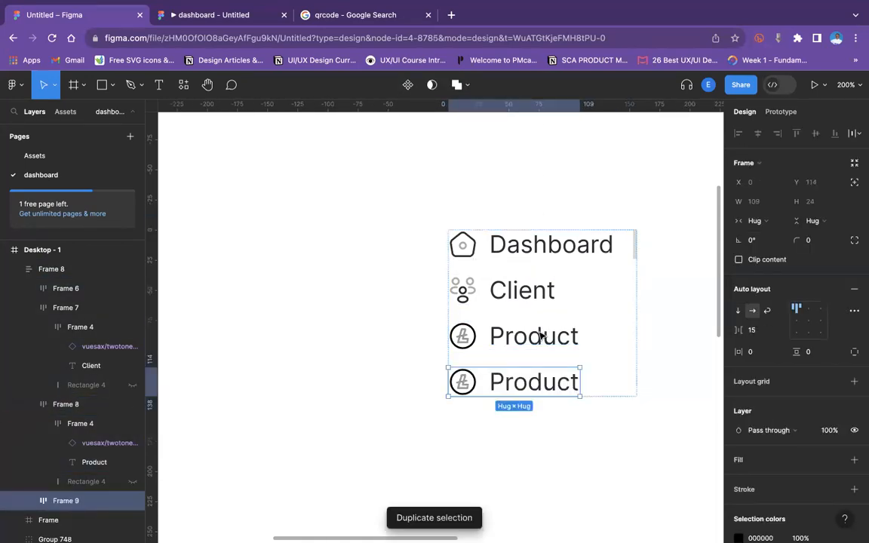
{"action": "double_click", "coordinate": [540, 386]}
{"action": "type", "text": "Mr"}
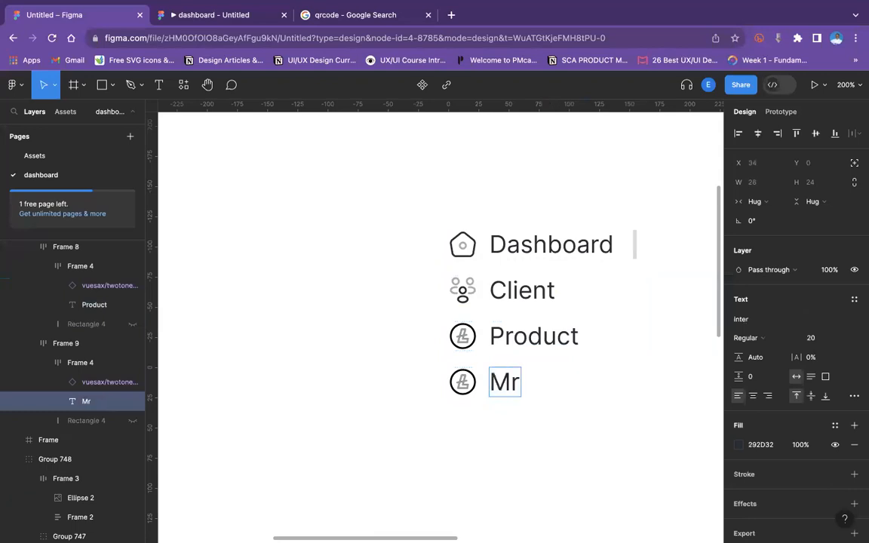
{"action": "key", "text": "BackSpace"}
{"action": "type", "text": "essages"}
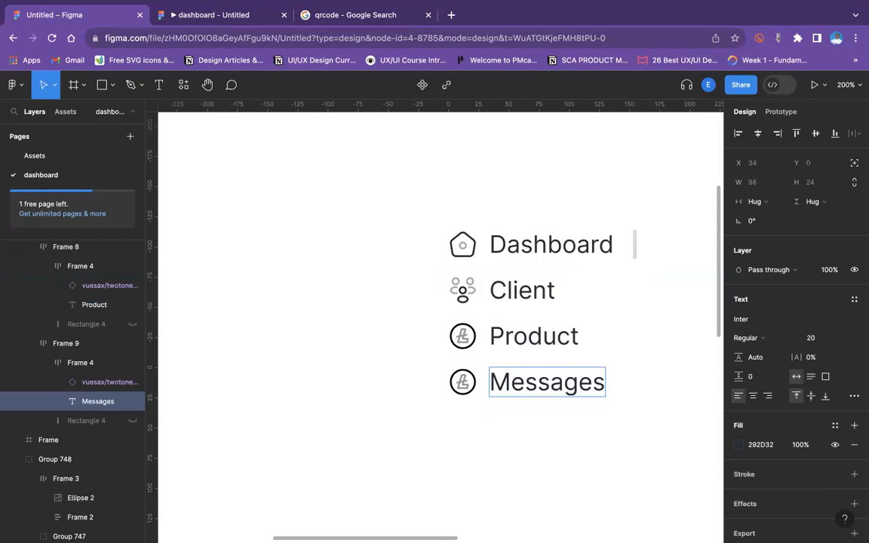
{"action": "key", "text": "Escape"}
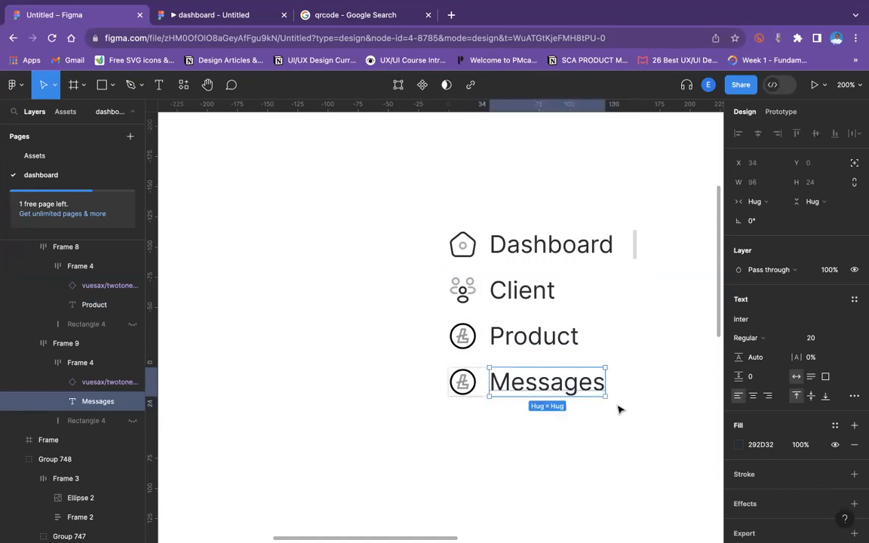
Swap the Messages item's icon for the vuesax/twotone/message-question component found by searching "mess".
{"action": "left_click", "coordinate": [462, 381]}
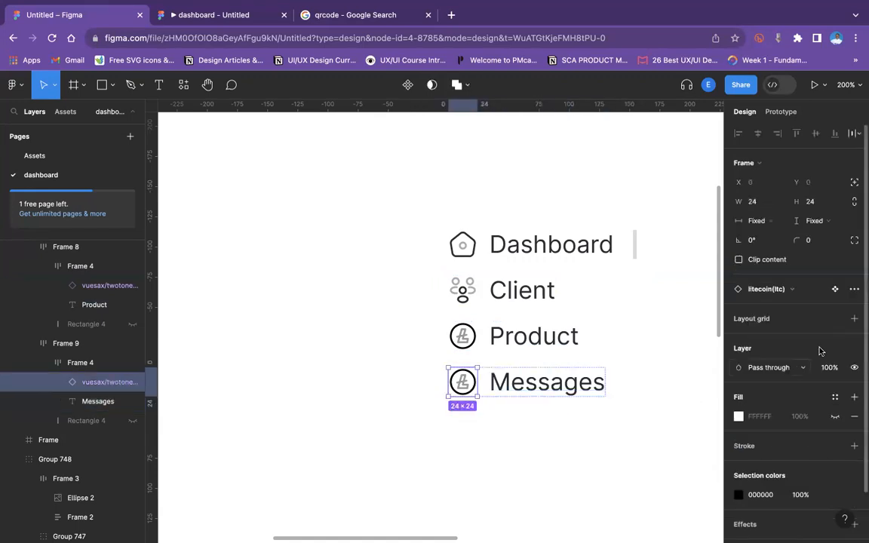
{"action": "left_click", "coordinate": [770, 288]}
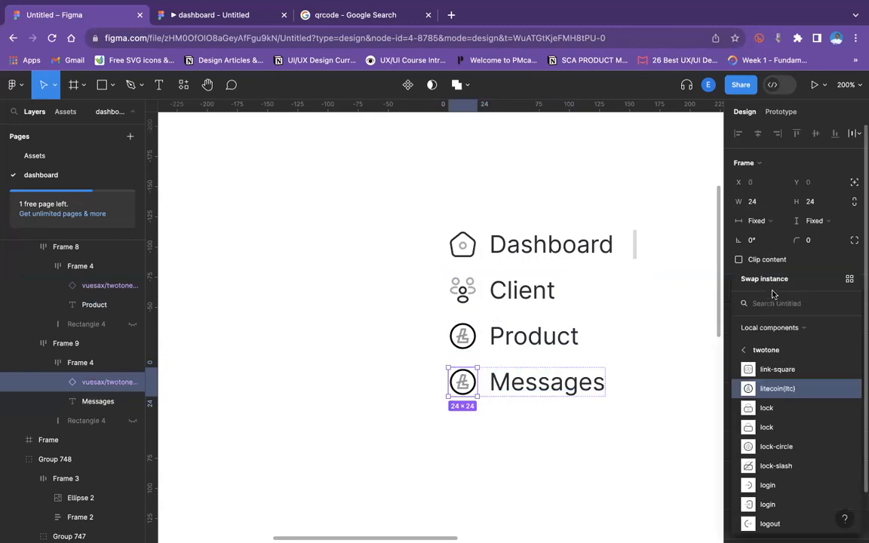
{"action": "type", "text": "mess"}
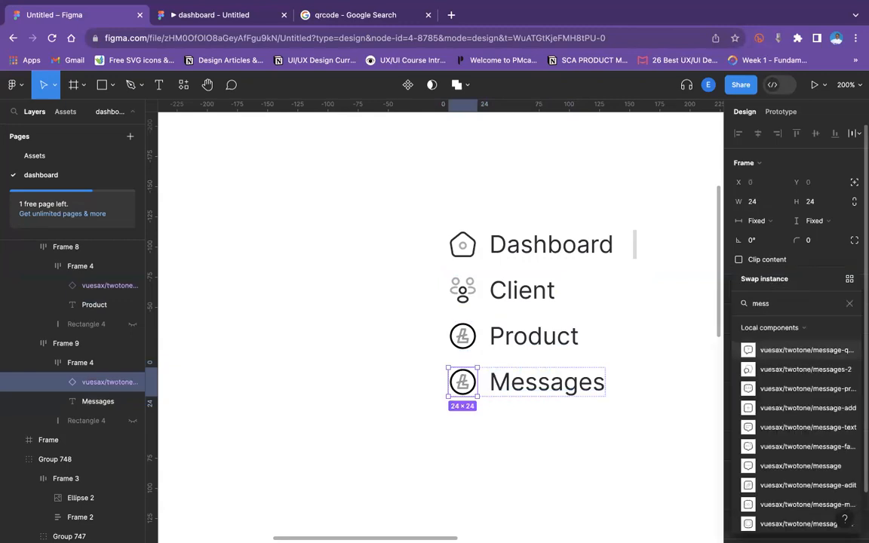
{"action": "left_click", "coordinate": [822, 350]}
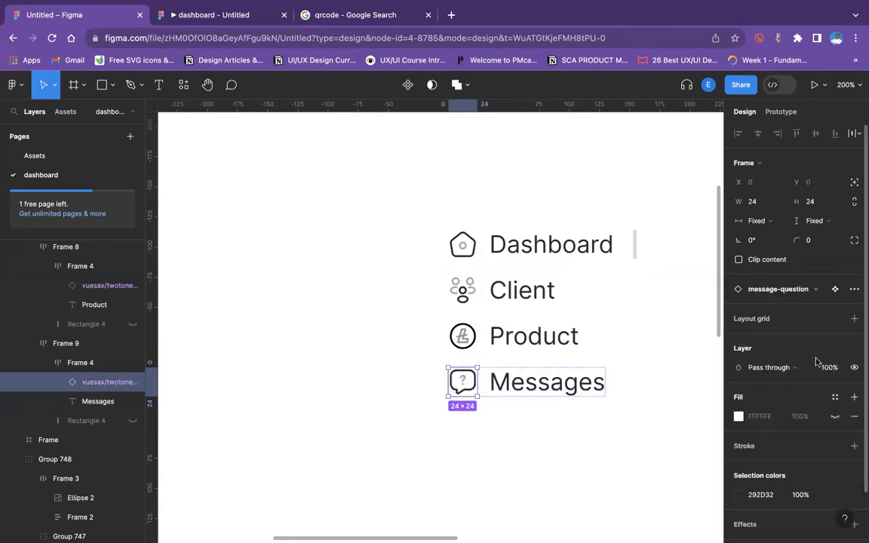
{"action": "left_click", "coordinate": [564, 438]}
Duplicate the Messages item below itself and rename the copy's label to Settings.
{"action": "double_click", "coordinate": [556, 391]}
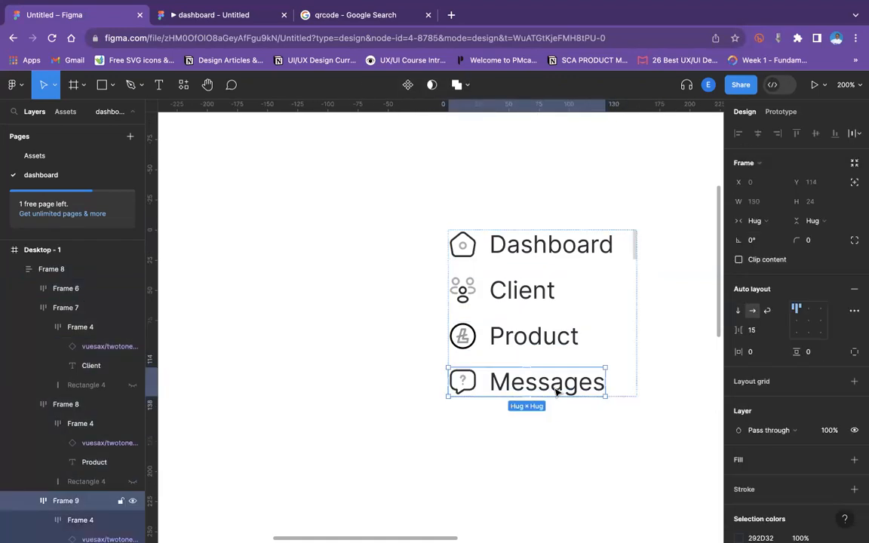
{"action": "key", "text": "super+d"}
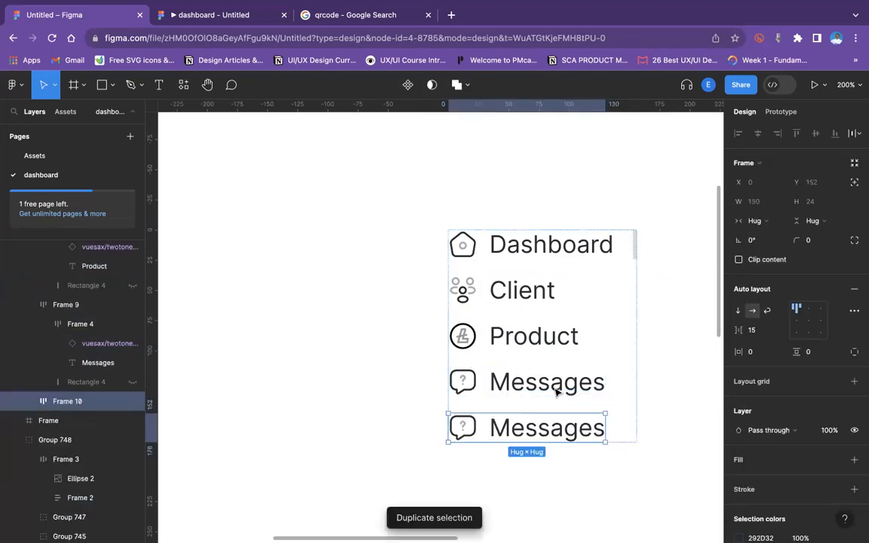
{"action": "double_click", "coordinate": [544, 431]}
{"action": "double_click", "coordinate": [541, 429]}
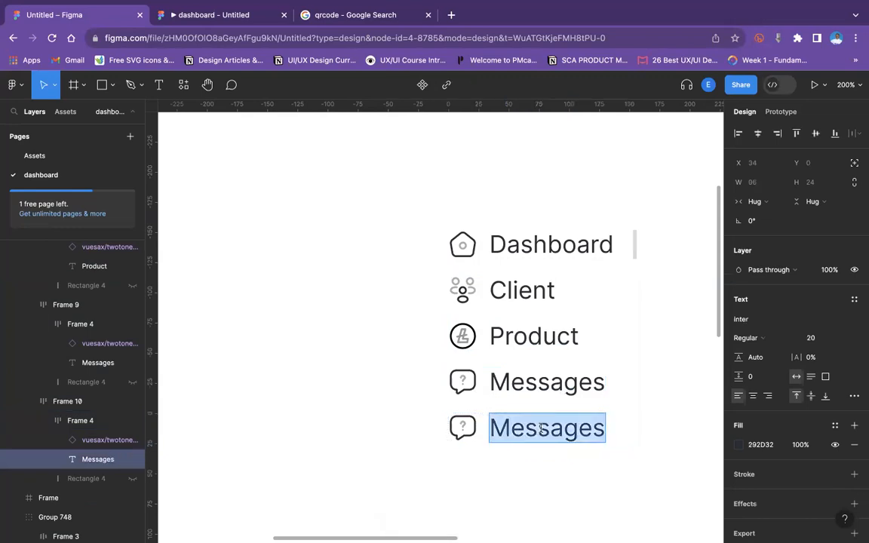
{"action": "type", "text": "Settings"}
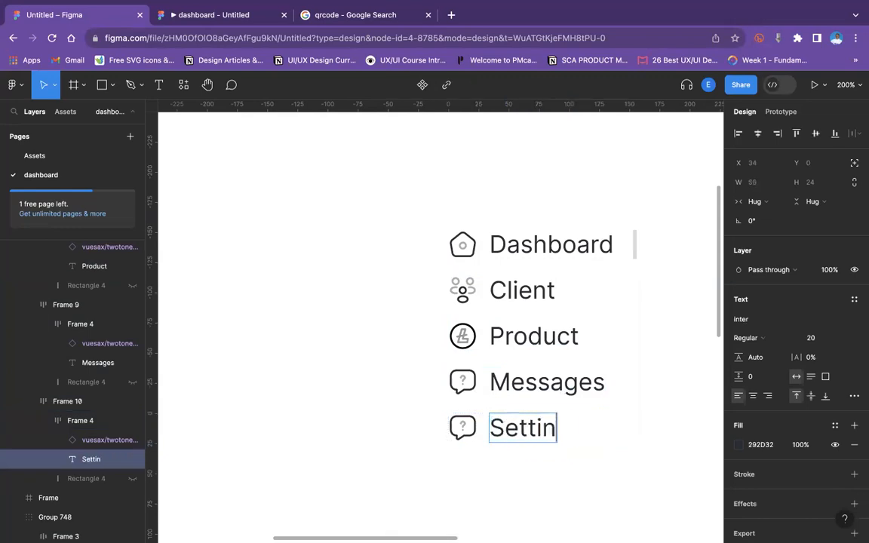
{"action": "key", "text": "Escape"}
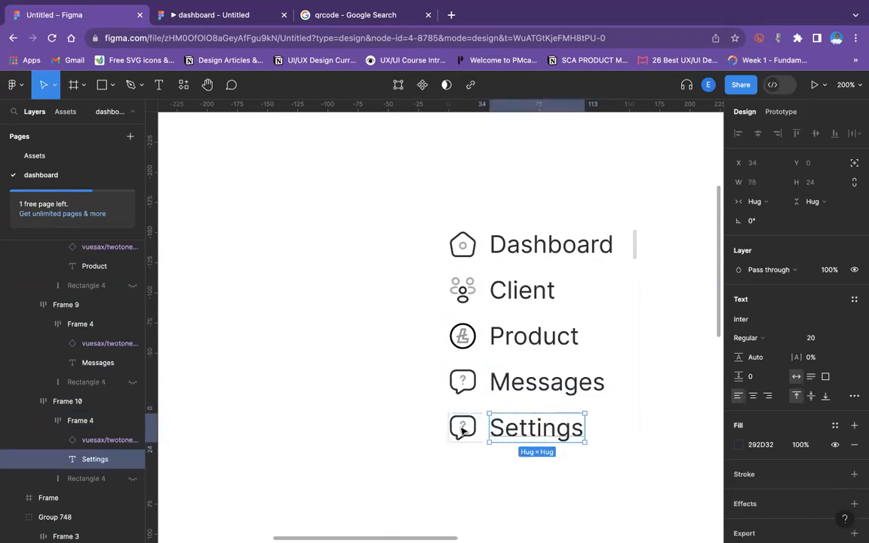
Swap the Settings item's icon for the vuesax/twotone/setting-2 component found by searching "sett".
{"action": "left_click", "coordinate": [461, 427]}
{"action": "left_click", "coordinate": [768, 291]}
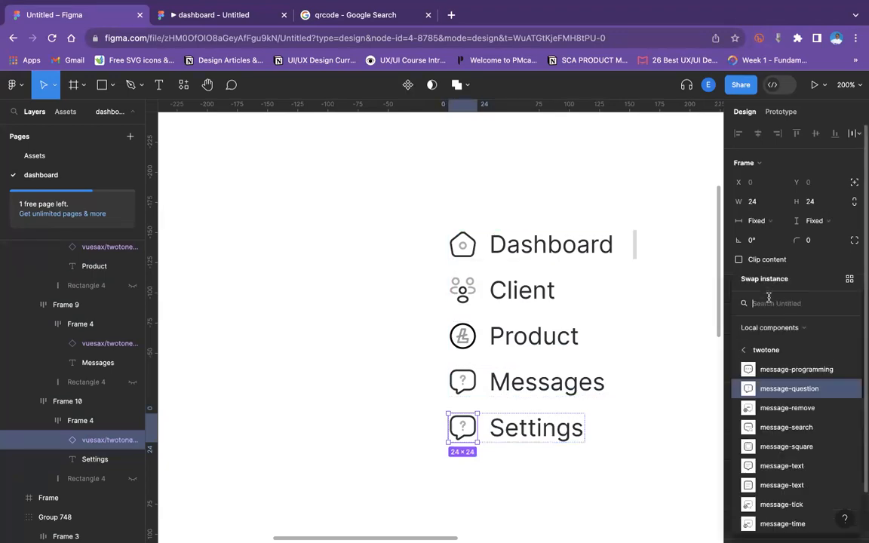
{"action": "type", "text": "sett"}
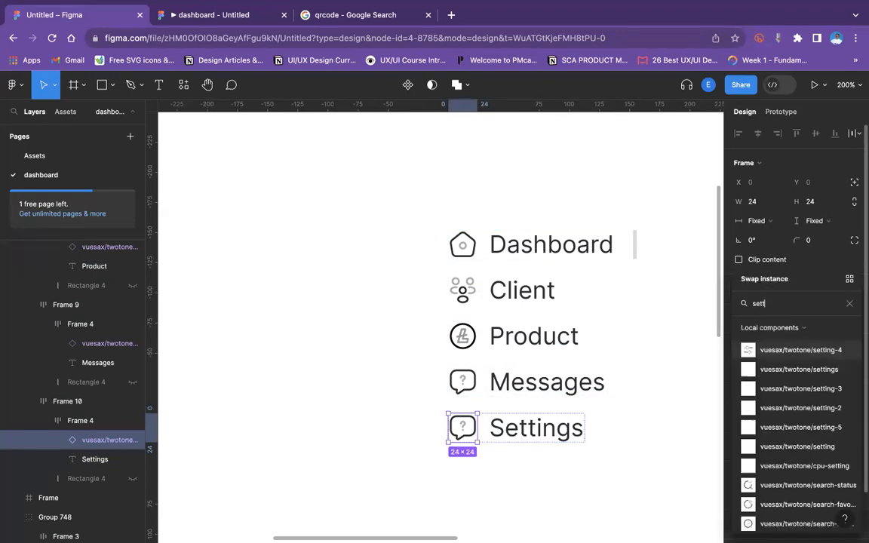
{"action": "left_click", "coordinate": [785, 414]}
{"action": "left_click", "coordinate": [638, 454]}
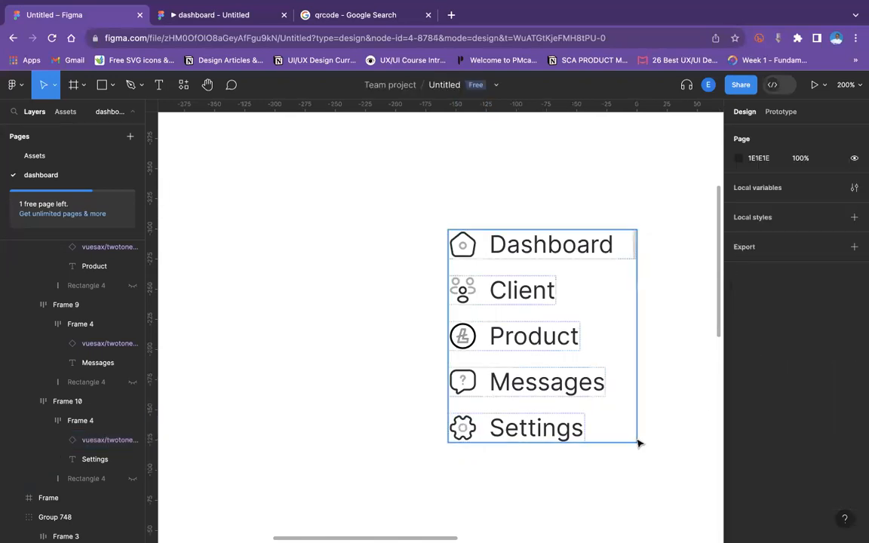
Duplicate the Settings item below itself and rename the copy's label to Help.
{"action": "scroll", "coordinate": [638, 443], "scroll_direction": "down", "scroll_amount": 2}
{"action": "left_click", "coordinate": [563, 389]}
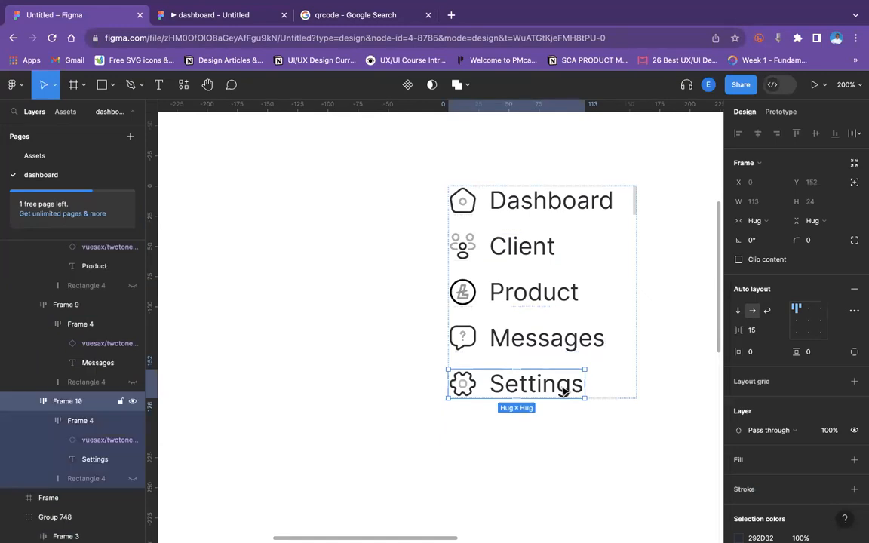
{"action": "key", "text": "super+d"}
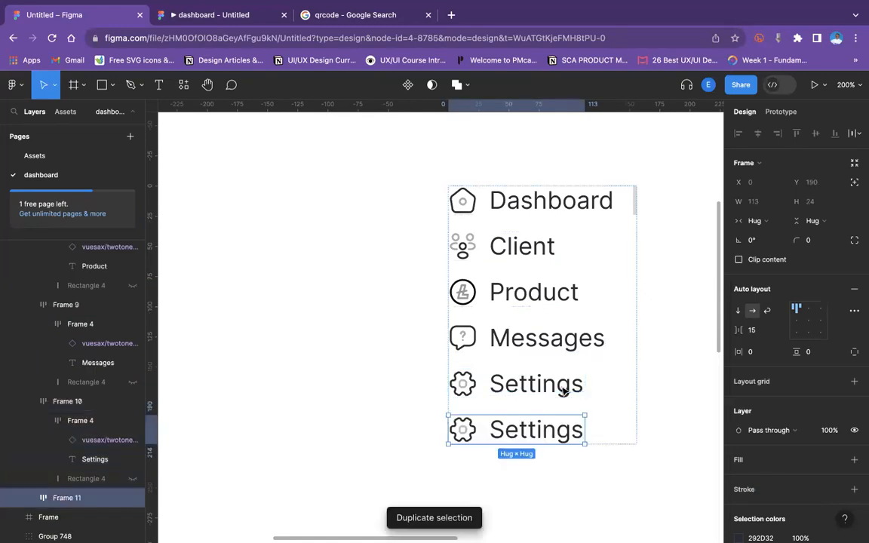
{"action": "double_click", "coordinate": [543, 434]}
{"action": "double_click", "coordinate": [541, 433]}
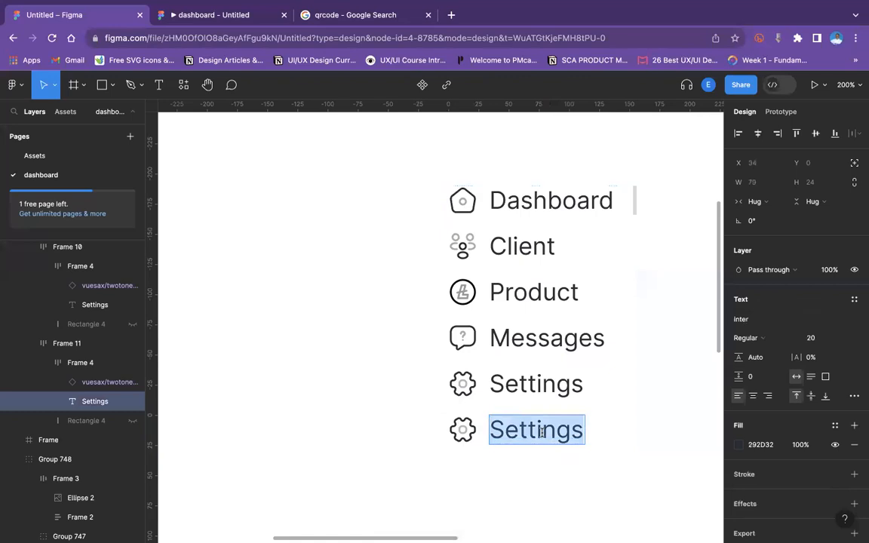
{"action": "type", "text": "Help"}
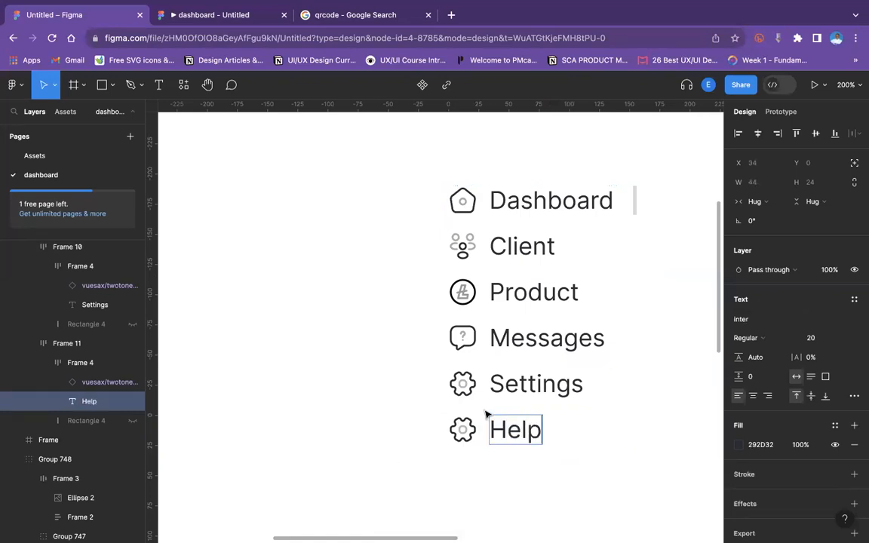
Open the Help item's icon swap and search local components for "ques".
{"action": "left_click", "coordinate": [460, 436]}
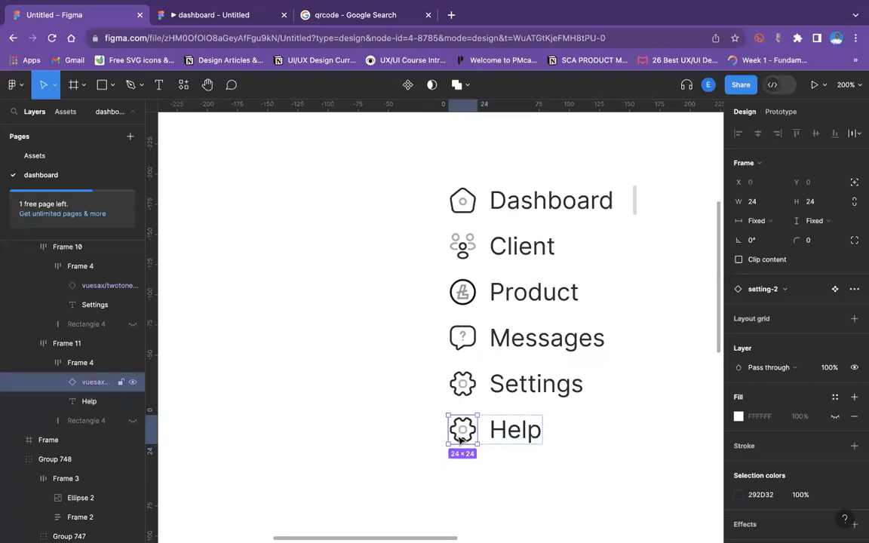
{"action": "left_click", "coordinate": [787, 290]}
{"action": "type", "text": "he"}
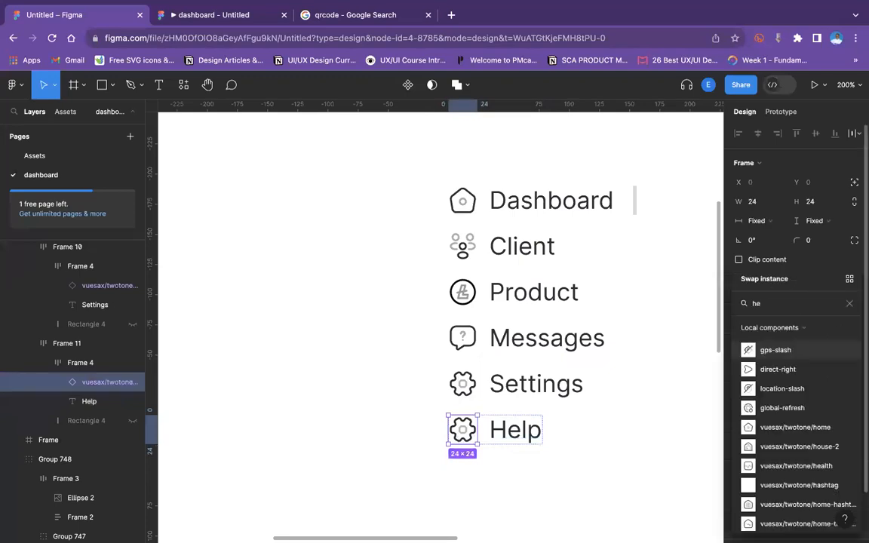
{"action": "key", "text": "BackSpace"}
{"action": "key", "text": "BackSpace"}
{"action": "key", "text": "BackSpace"}
{"action": "key", "text": "BackSpace"}
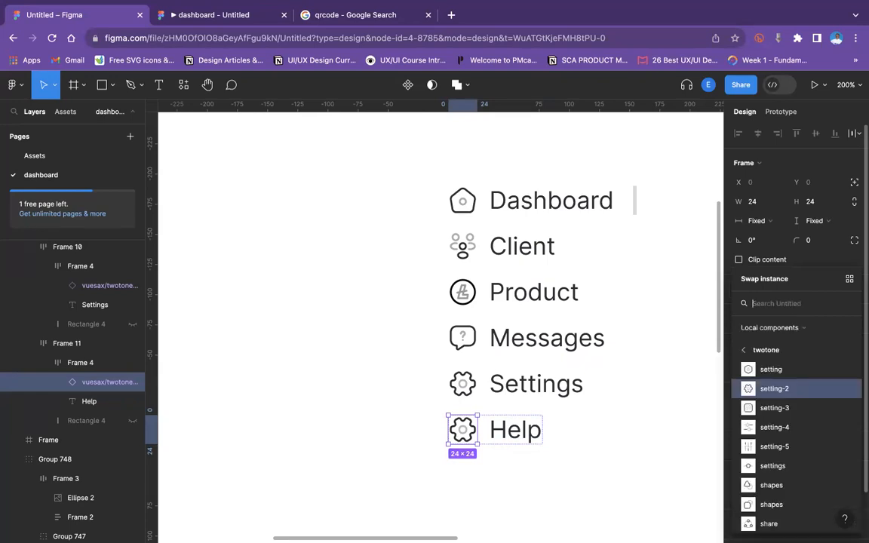
{"action": "type", "text": "ques"}
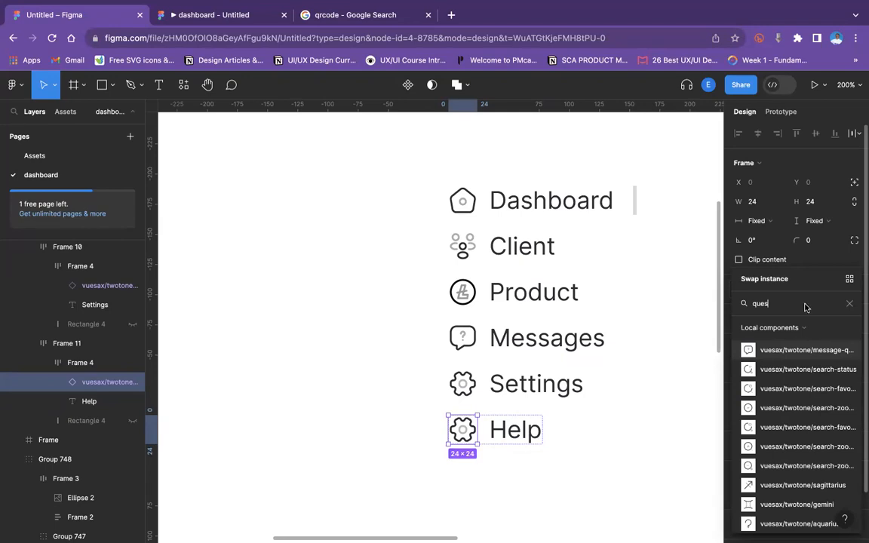
Scroll through the component search results looking for a question or help icon.
{"action": "scroll", "coordinate": [803, 485], "scroll_direction": "down", "scroll_amount": 2}
{"action": "scroll", "coordinate": [804, 485], "scroll_direction": "down", "scroll_amount": 4}
{"action": "scroll", "coordinate": [802, 479], "scroll_direction": "down", "scroll_amount": 10}
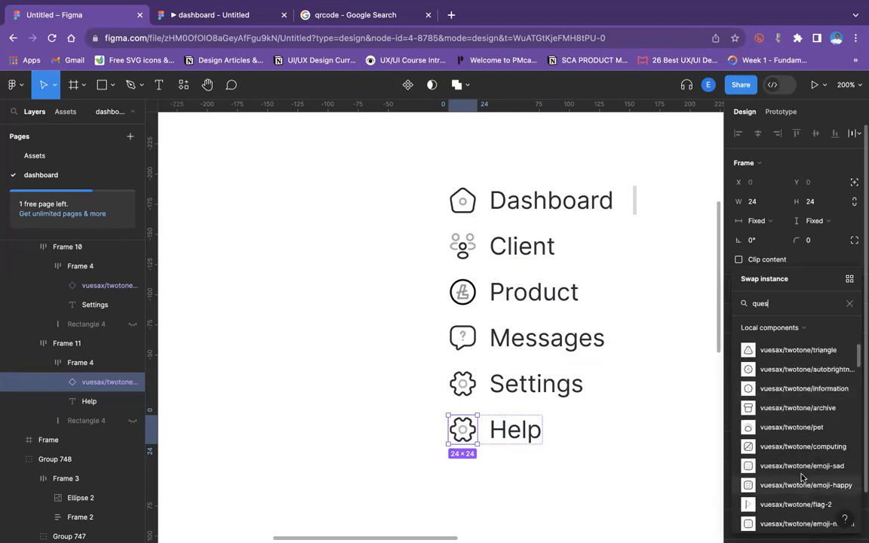
{"action": "scroll", "coordinate": [802, 478], "scroll_direction": "down", "scroll_amount": 3}
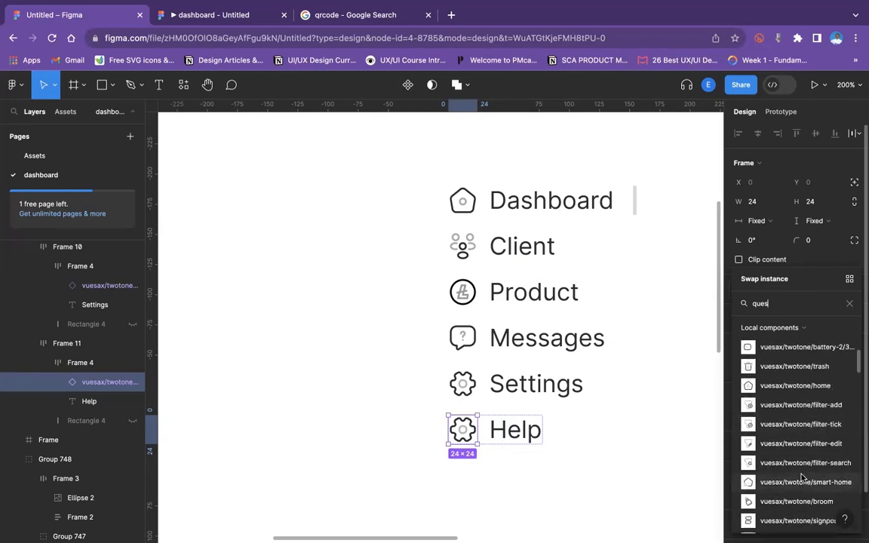
{"action": "scroll", "coordinate": [802, 477], "scroll_direction": "down", "scroll_amount": 10}
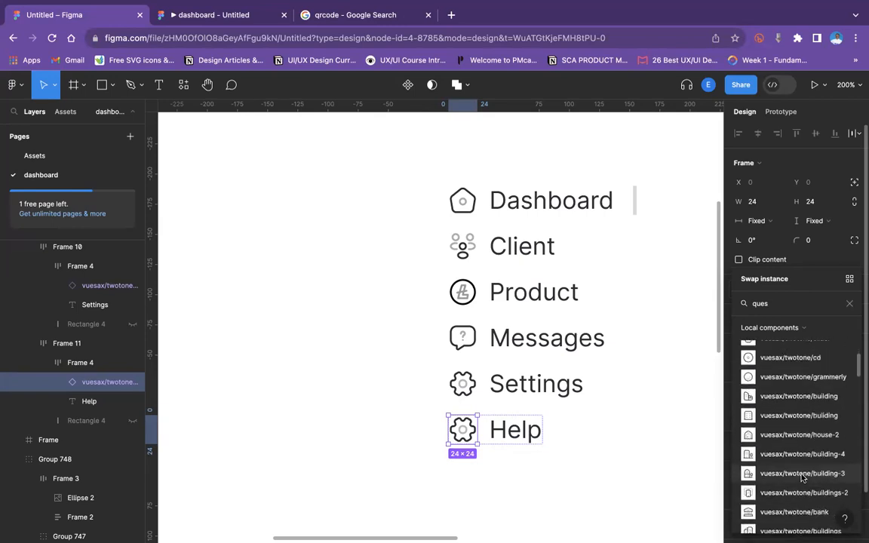
{"action": "scroll", "coordinate": [801, 477], "scroll_direction": "down", "scroll_amount": 10}
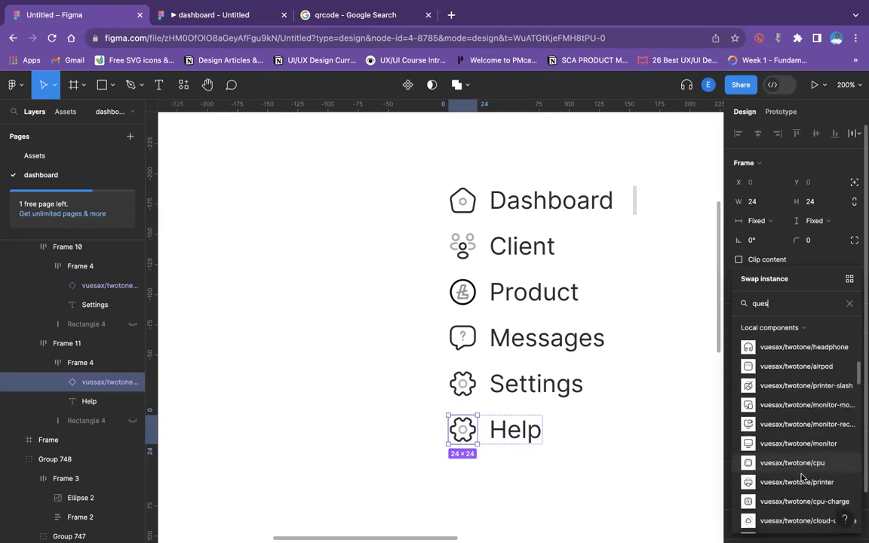
{"action": "scroll", "coordinate": [802, 477], "scroll_direction": "down", "scroll_amount": 10}
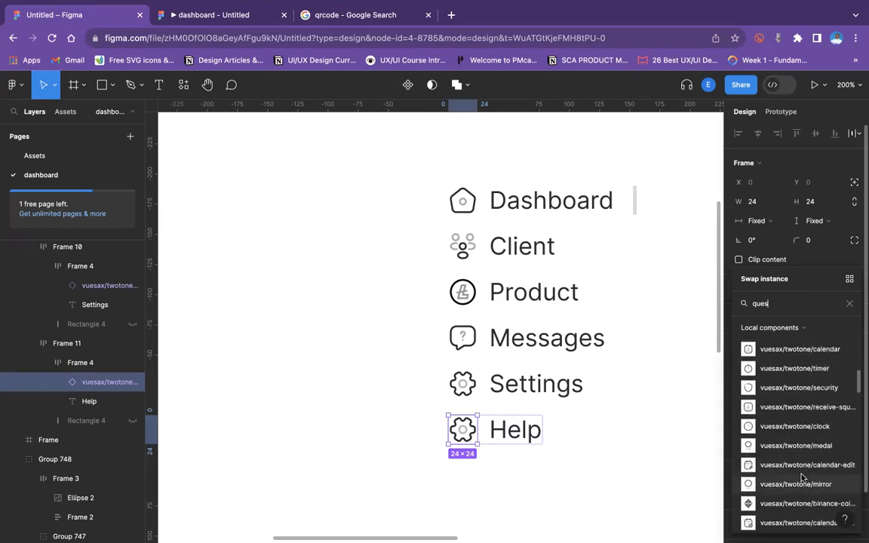
{"action": "scroll", "coordinate": [805, 473], "scroll_direction": "down", "scroll_amount": 3}
Refine the search to "quest" and swap the Help item's icon for vuesax/twotone/message-question.
{"action": "type", "text": "t"}
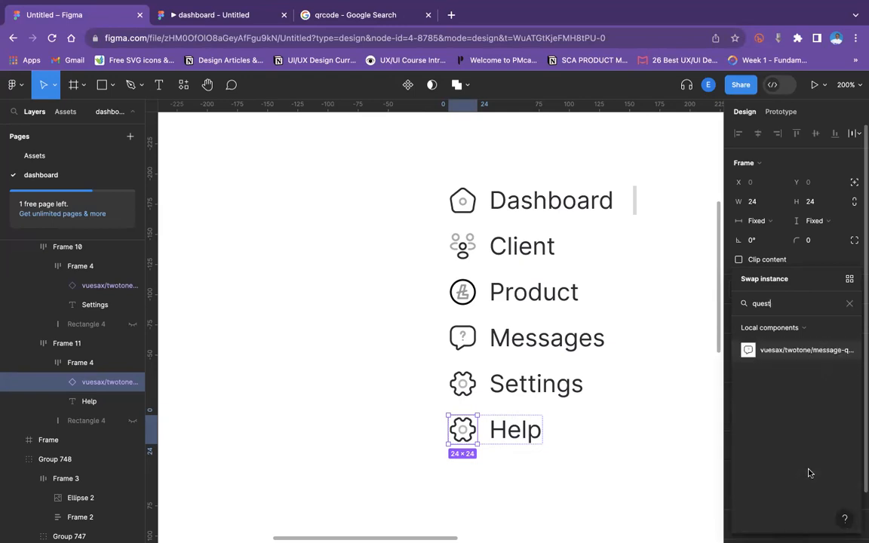
{"action": "left_click", "coordinate": [782, 351]}
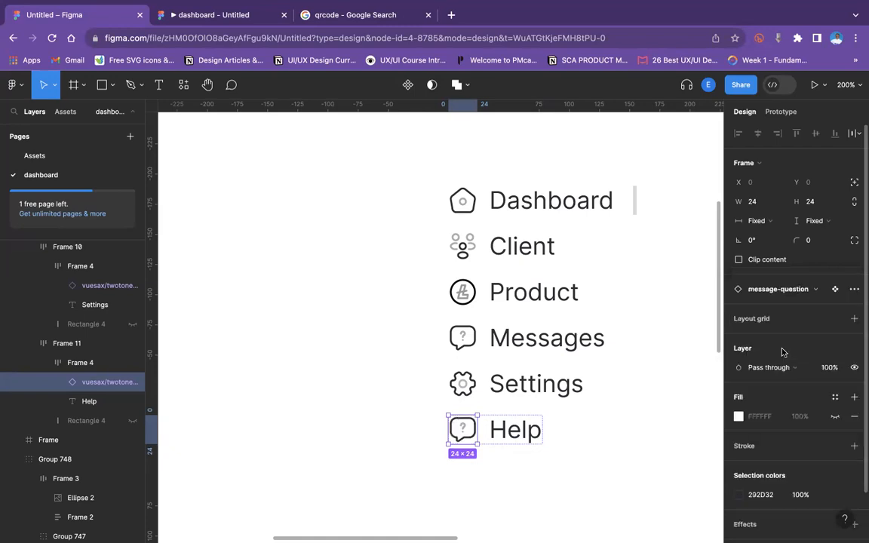
Swap the Messages item's icon for the message-text component.
{"action": "left_click", "coordinate": [467, 345]}
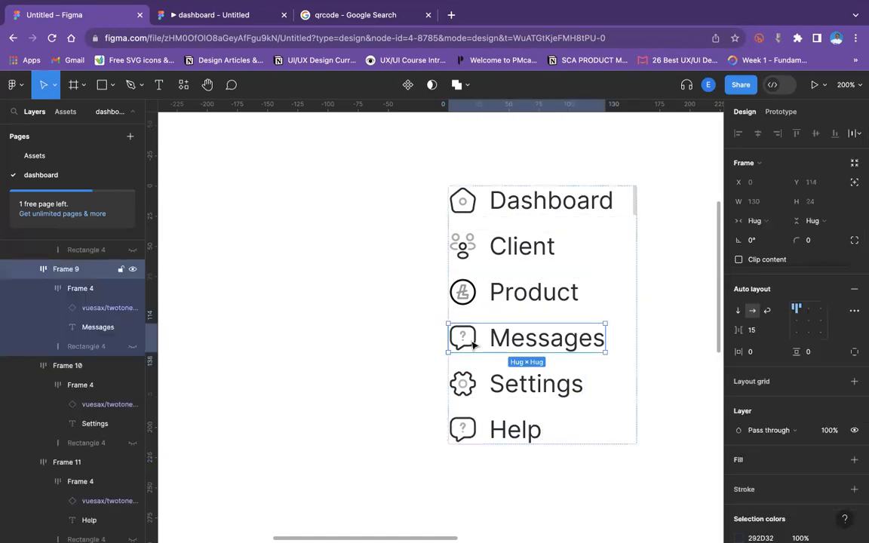
{"action": "left_click", "coordinate": [473, 344]}
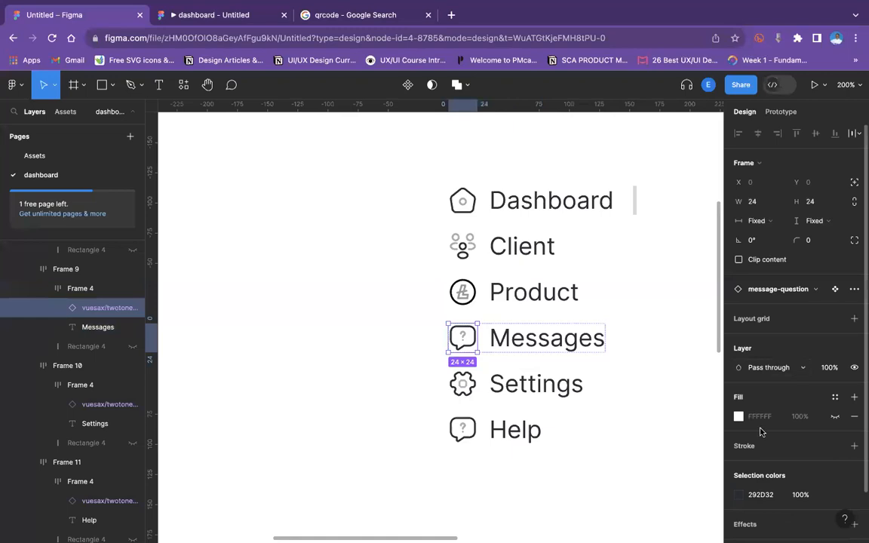
{"action": "left_click", "coordinate": [791, 290]}
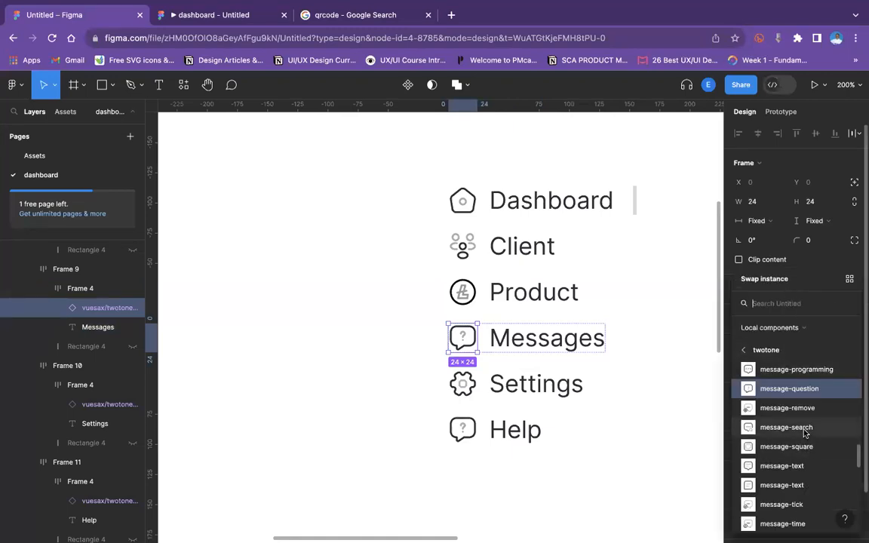
{"action": "left_click", "coordinate": [801, 467]}
{"action": "left_click", "coordinate": [626, 408]}
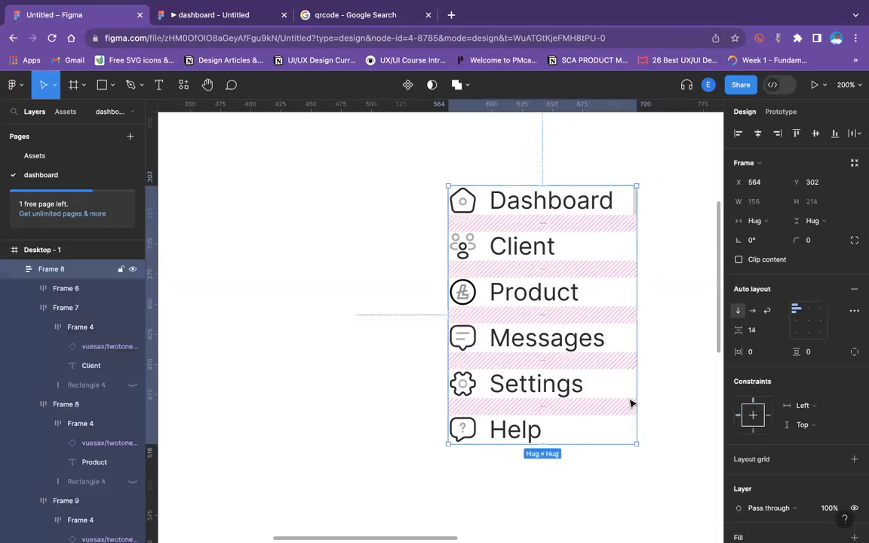
Set the navigation list's vertical item spacing to 45.
{"action": "key", "text": "super+minus"}
{"action": "key", "text": "super+minus"}
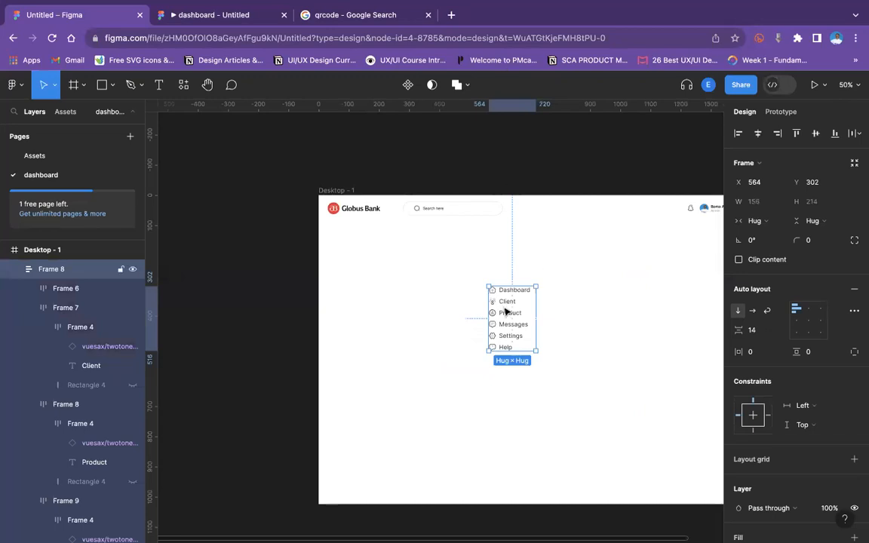
{"action": "left_click_drag", "start_coordinate": [738, 330], "coordinate": [781, 330]}
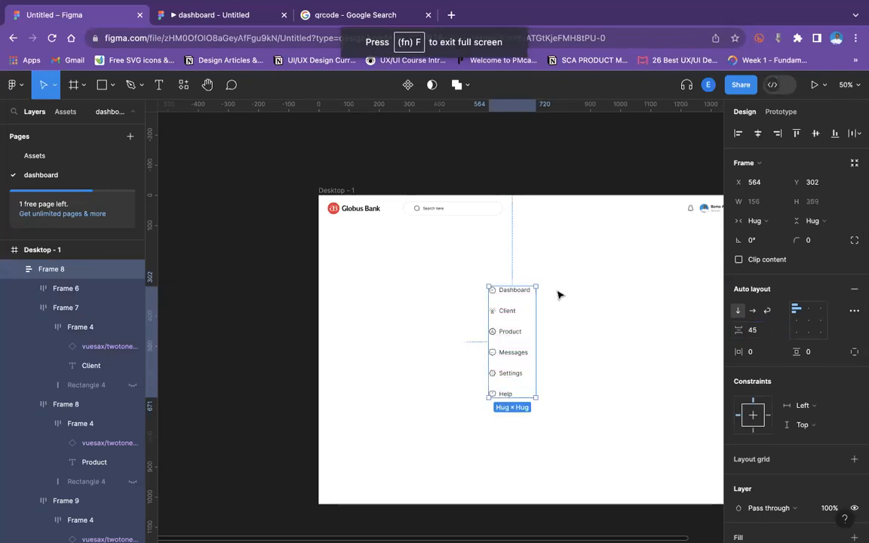
{"action": "key", "text": "Escape"}
Move the navigation list into the sidebar just below the header, near its top-left corner.
{"action": "left_click_drag", "start_coordinate": [514, 310], "coordinate": [358, 255]}
{"action": "left_click", "coordinate": [375, 228]}
{"action": "left_click_drag", "start_coordinate": [371, 195], "coordinate": [369, 218]}
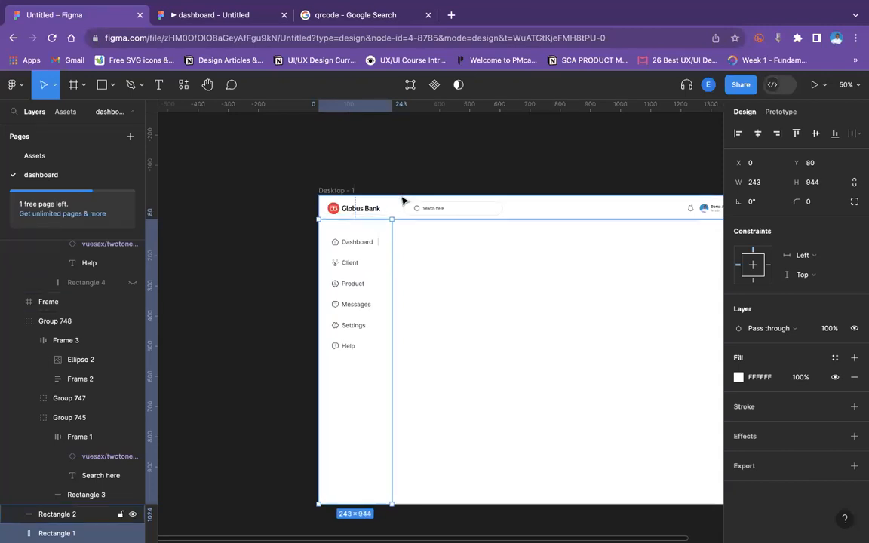
Set the navigation list's vertical item spacing to 57.
{"action": "left_click", "coordinate": [403, 201]}
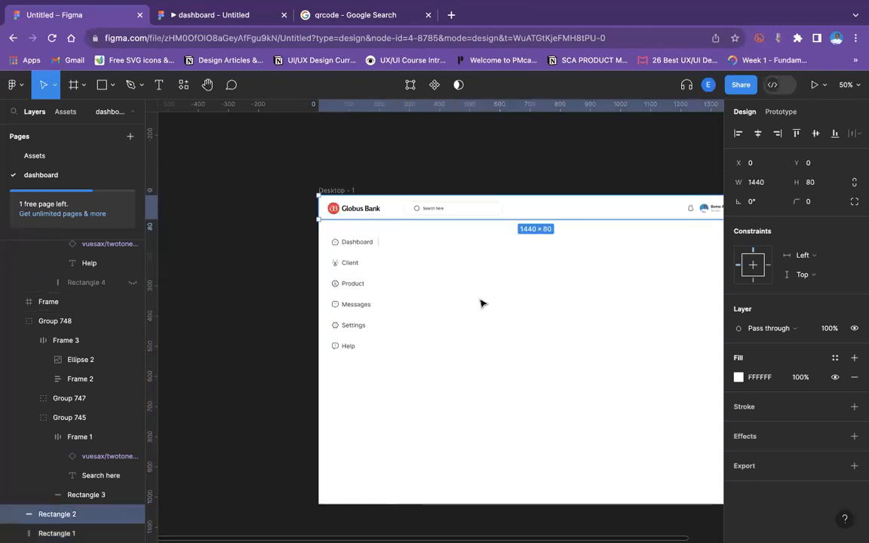
{"action": "left_click", "coordinate": [351, 268]}
{"action": "left_click_drag", "start_coordinate": [347, 263], "coordinate": [347, 263]}
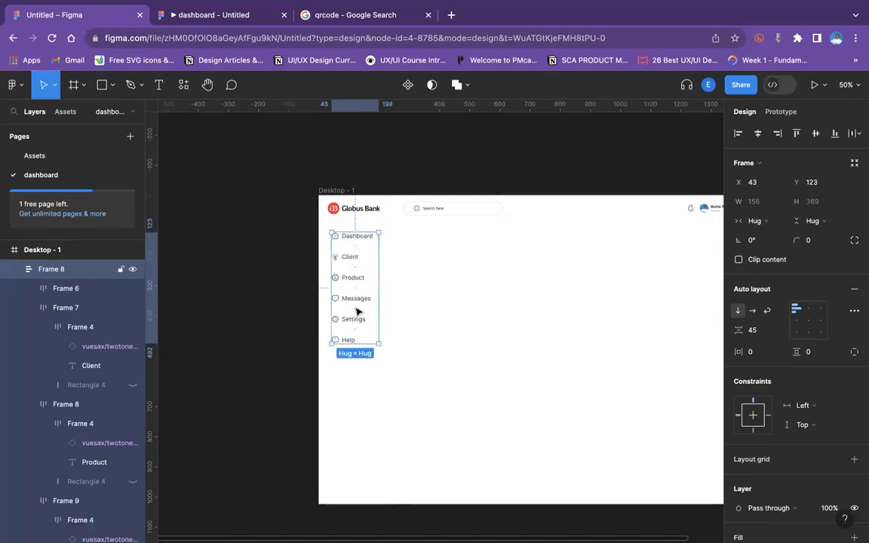
{"action": "left_click_drag", "start_coordinate": [753, 330], "coordinate": [471, 526]}
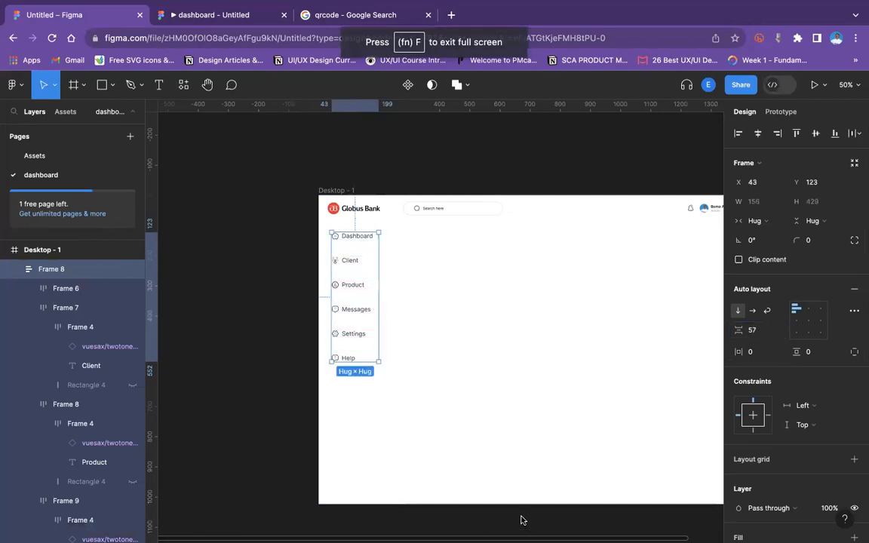
{"action": "left_click", "coordinate": [502, 396]}
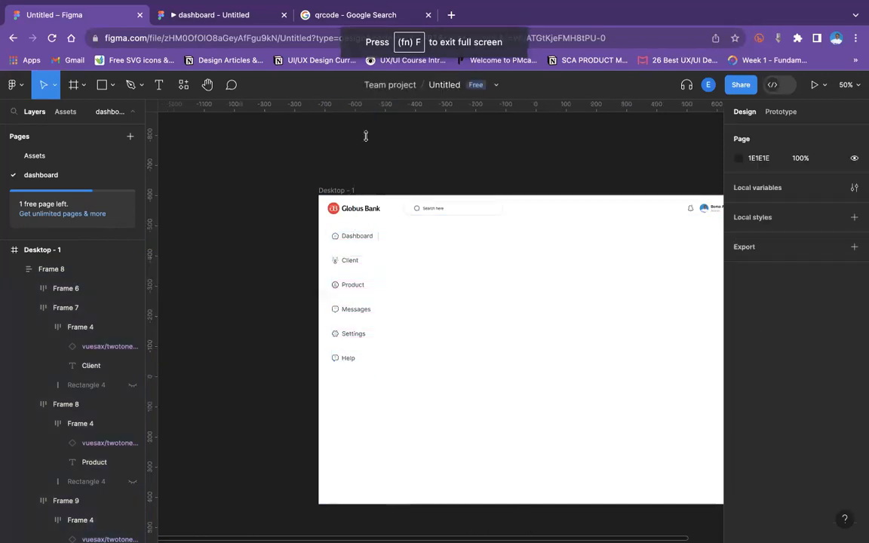
Color the Dashboard item's highlight bar, icon and label with the logo red EB2232 using the eyedropper.
{"action": "left_click", "coordinate": [367, 417]}
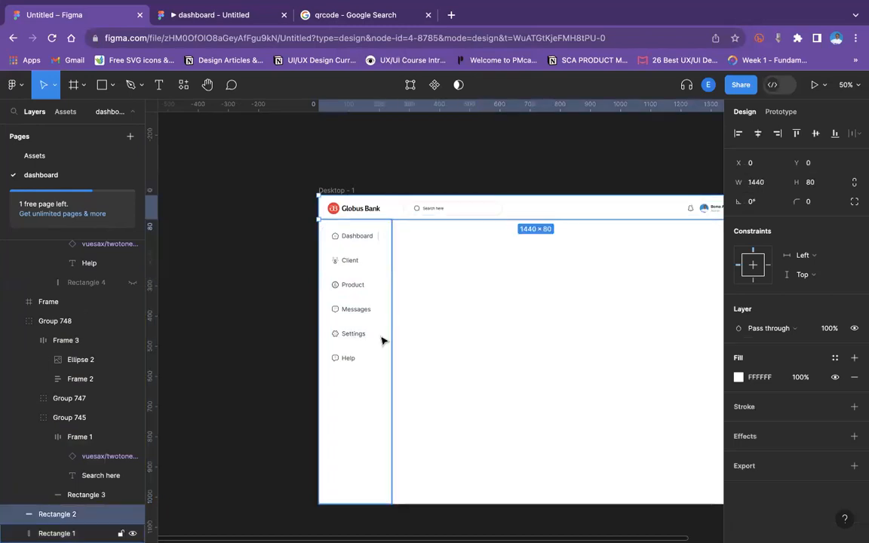
{"action": "left_click", "coordinate": [539, 378]}
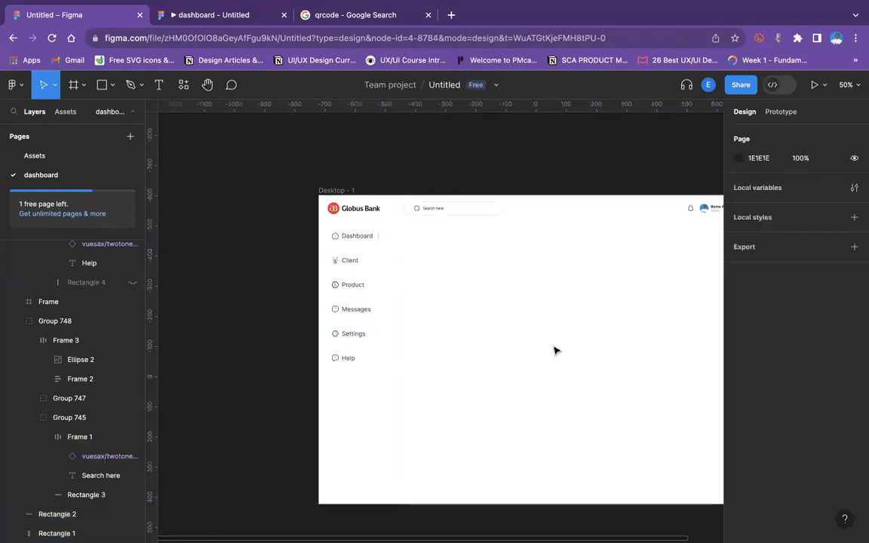
{"action": "key", "text": "shift+0"}
{"action": "scroll", "coordinate": [555, 349], "scroll_direction": "left", "scroll_amount": 3}
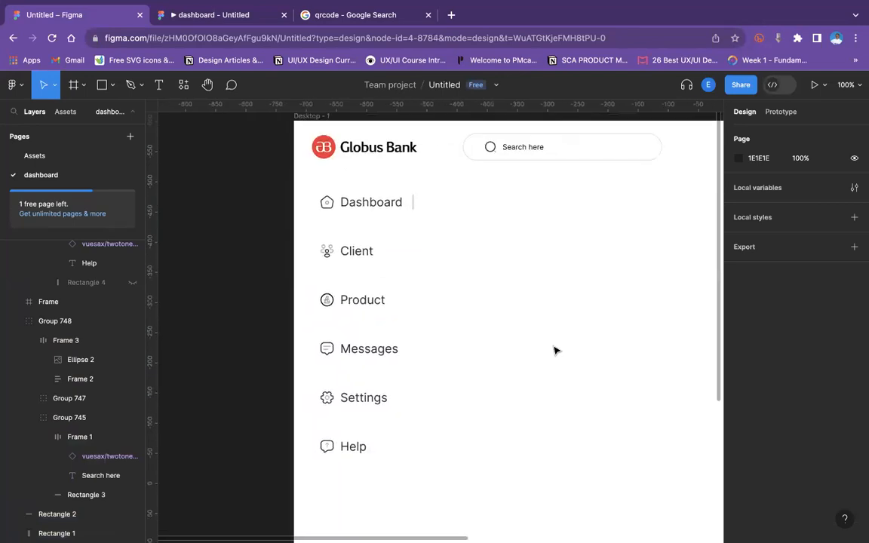
{"action": "left_click", "coordinate": [413, 204]}
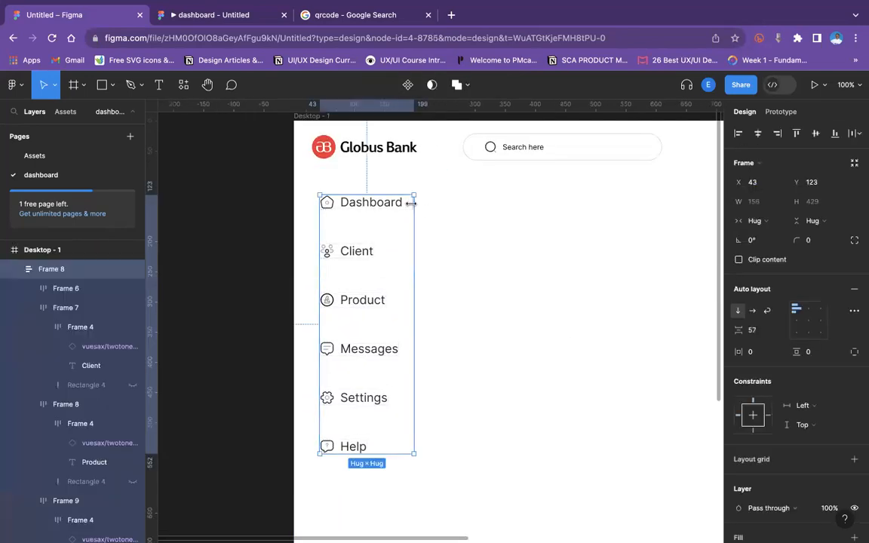
{"action": "double_click", "coordinate": [374, 201]}
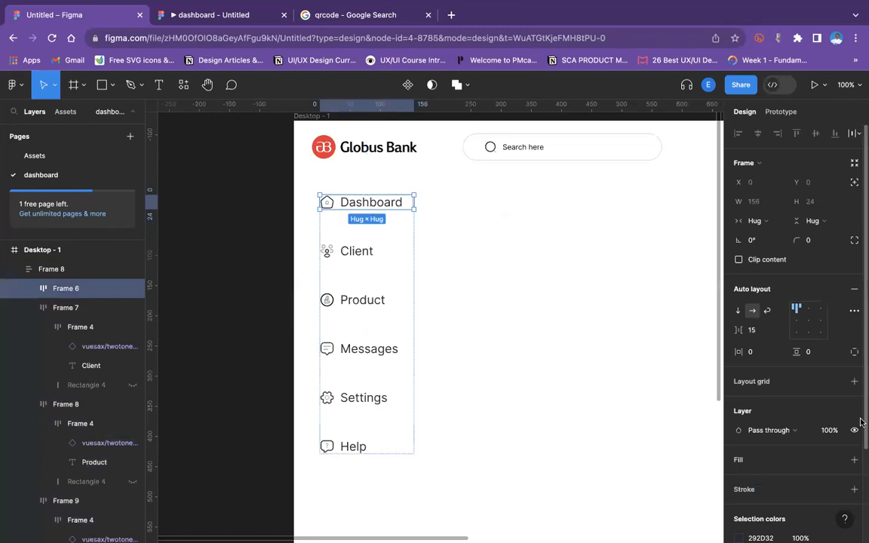
{"action": "scroll", "coordinate": [782, 390], "scroll_direction": "down", "scroll_amount": 3}
{"action": "left_click", "coordinate": [738, 438]}
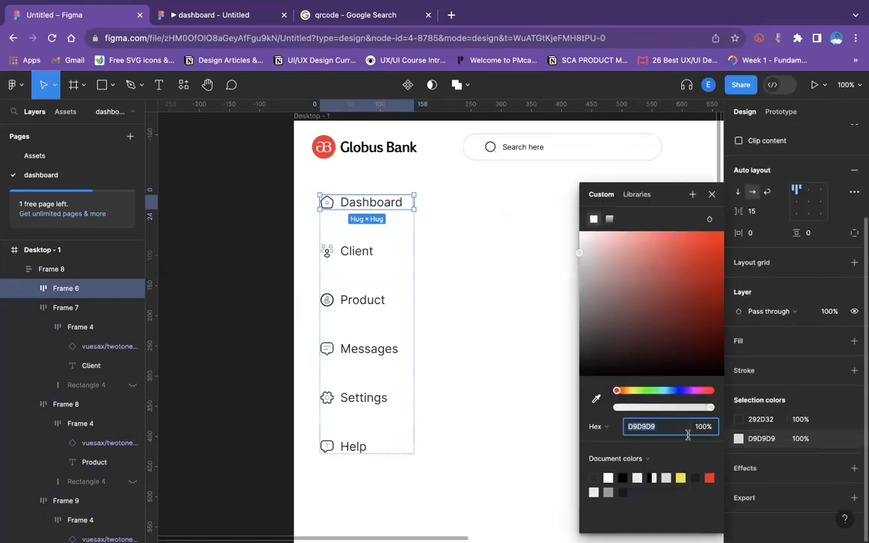
{"action": "left_click", "coordinate": [595, 399]}
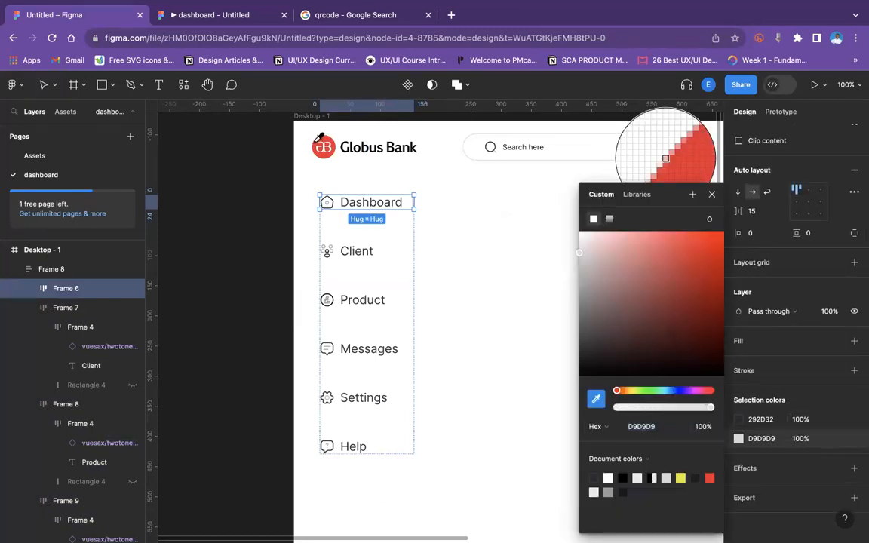
{"action": "left_click", "coordinate": [317, 147]}
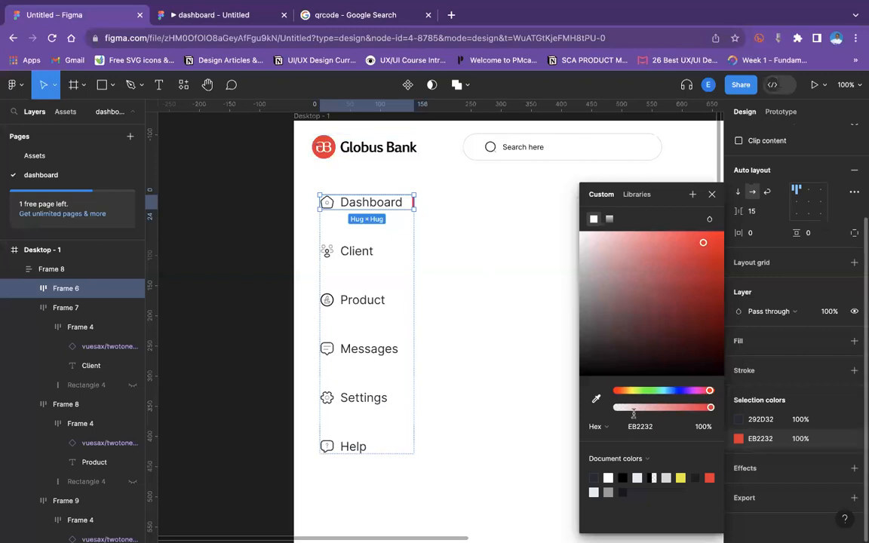
{"action": "left_click", "coordinate": [739, 422]}
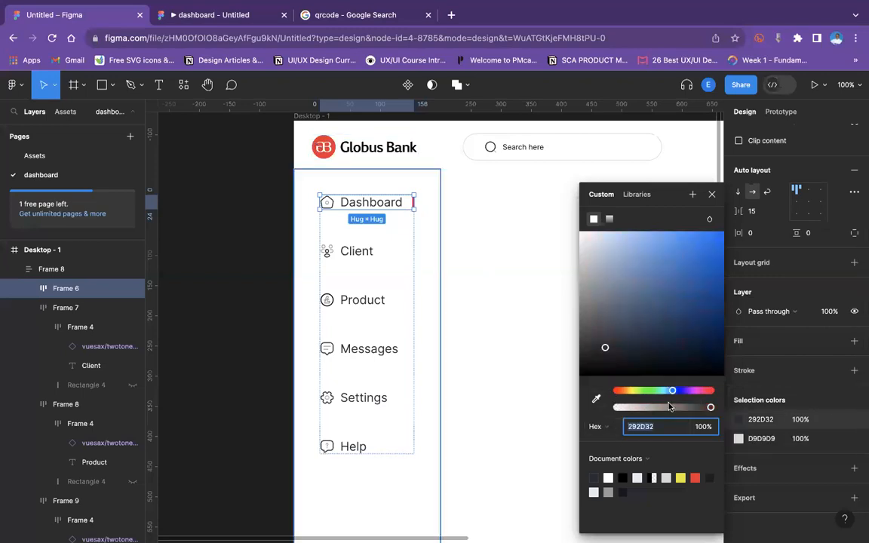
{"action": "left_click", "coordinate": [696, 476]}
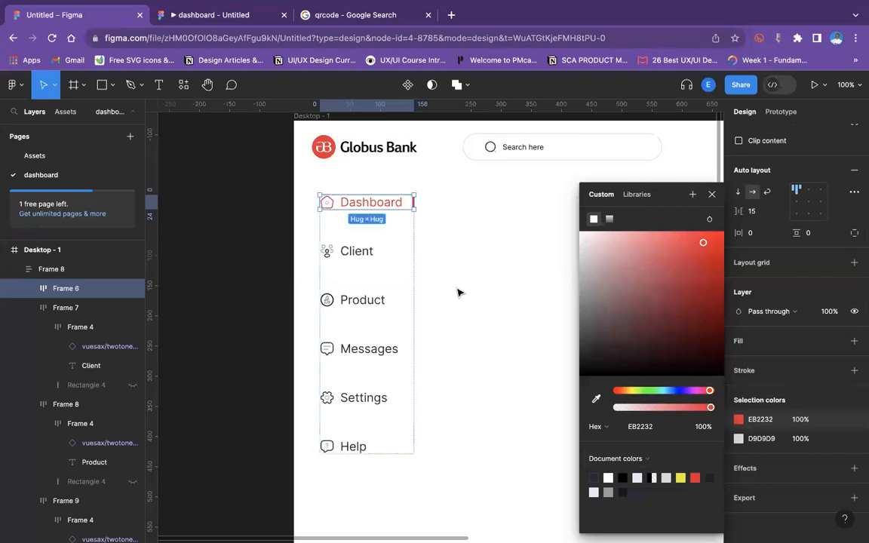
Select the Client, Product, Messages, Settings and Help items and set their dark colour opacity to 60%.
{"action": "double_click", "coordinate": [370, 203]}
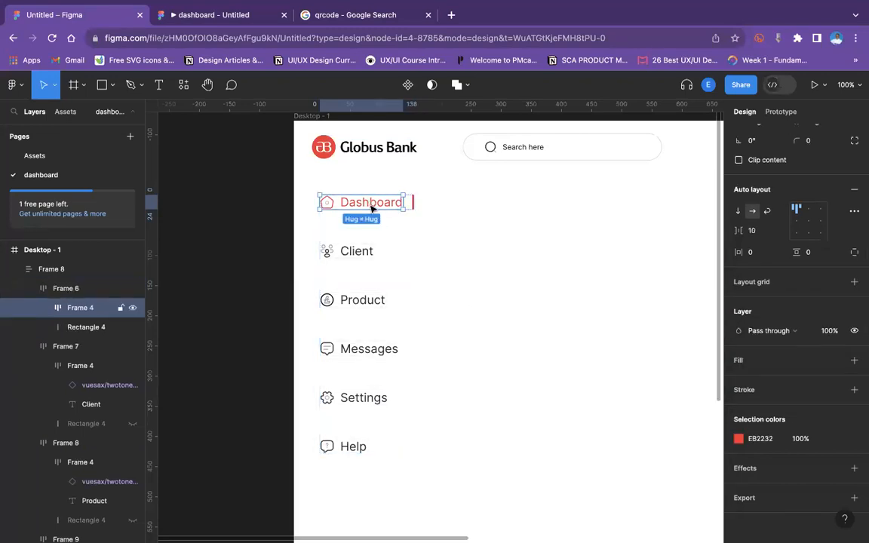
{"action": "left_click", "coordinate": [451, 306]}
{"action": "left_click", "coordinate": [337, 246]}
{"action": "left_click", "coordinate": [336, 241]}
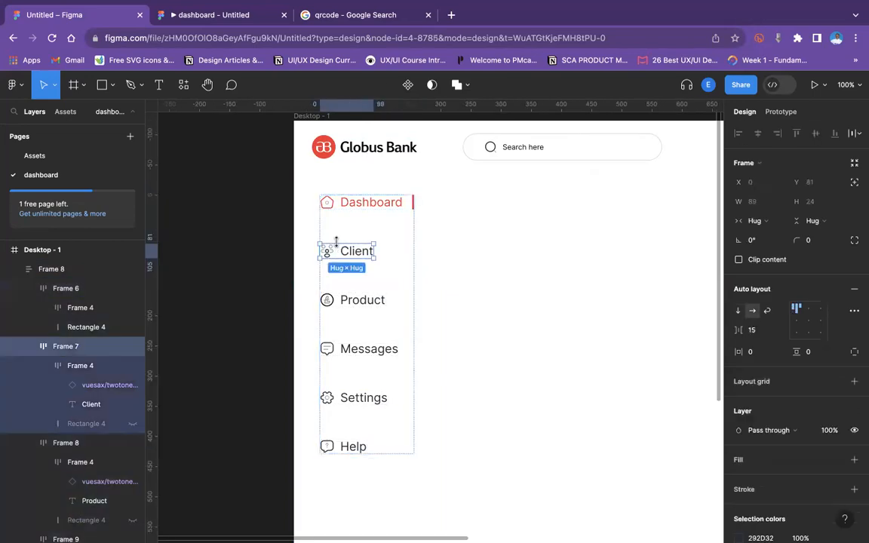
{"action": "left_click", "coordinate": [354, 300], "text": "shift"}
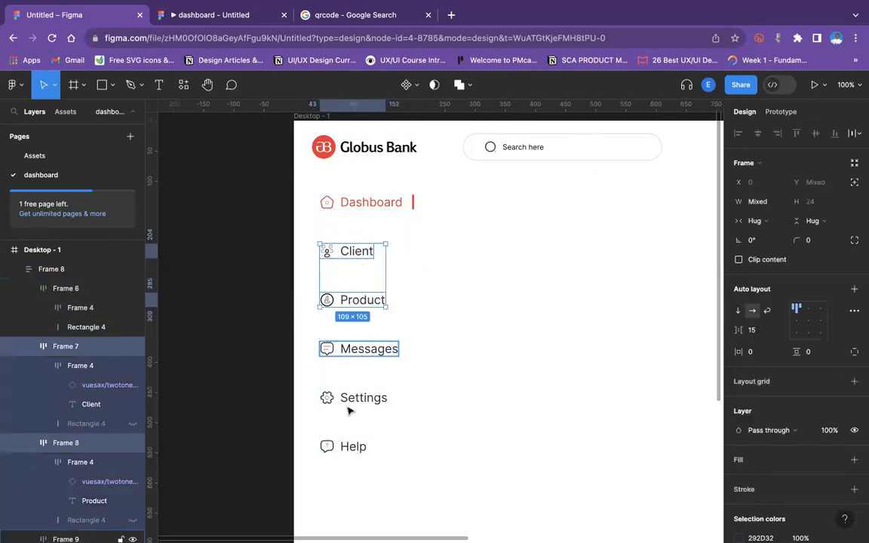
{"action": "left_click", "coordinate": [358, 348], "text": "shift"}
{"action": "left_click", "coordinate": [349, 400], "text": "shift"}
{"action": "left_click", "coordinate": [329, 446], "text": "shift"}
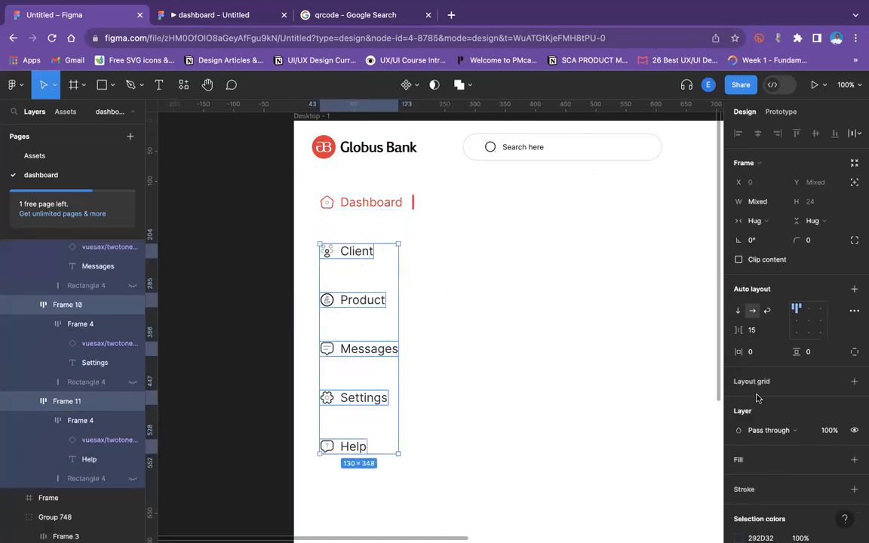
{"action": "scroll", "coordinate": [757, 398], "scroll_direction": "down", "scroll_amount": 3}
{"action": "left_click", "coordinate": [761, 419]}
{"action": "key", "text": "ctrl+c"}
{"action": "left_click", "coordinate": [760, 438]}
{"action": "key", "text": "ctrl+v"}
{"action": "left_click", "coordinate": [801, 421]}
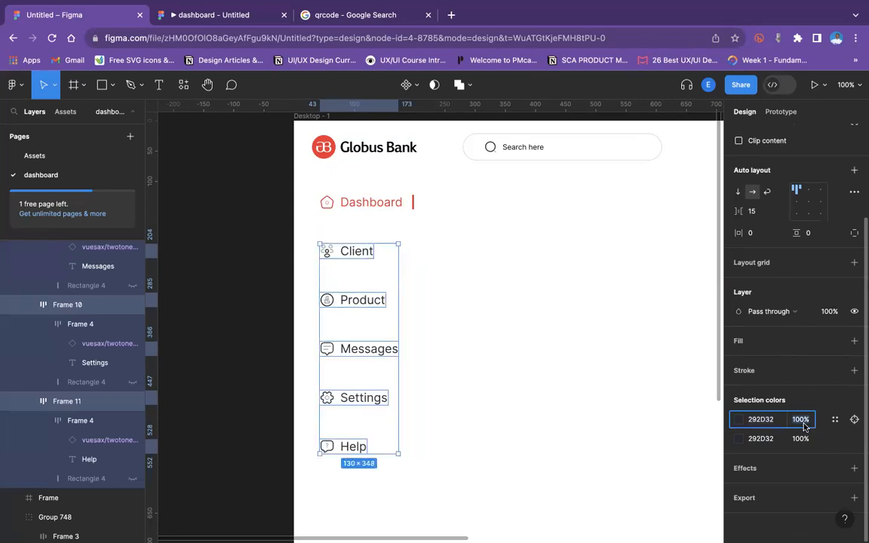
{"action": "type", "text": "60"}
{"action": "left_click", "coordinate": [804, 440]}
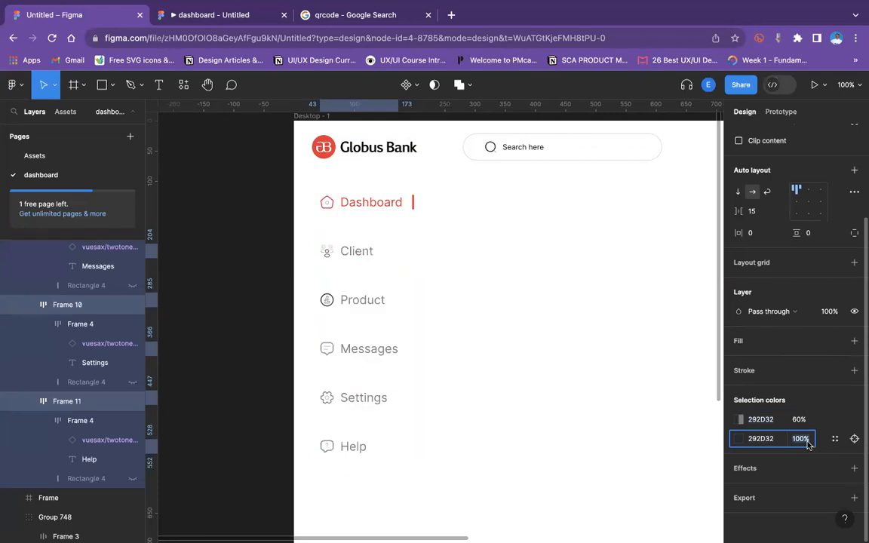
{"action": "type", "text": "60"}
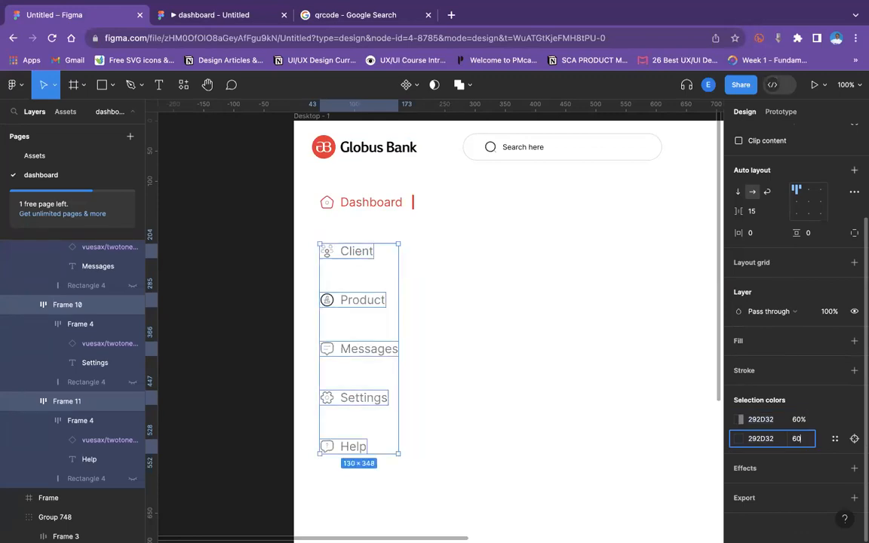
{"action": "key", "text": "Return"}
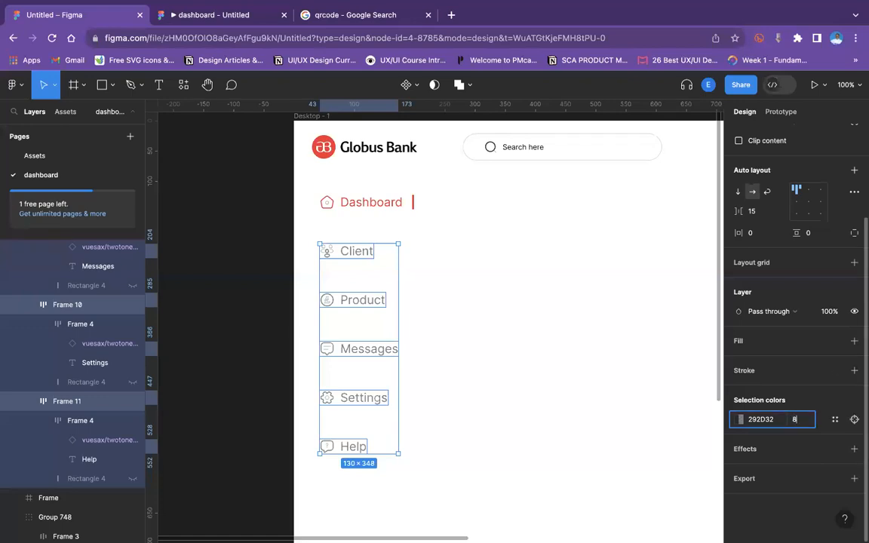
Set the inactive items' dark colour opacity to 70%.
{"action": "key", "text": "Return"}
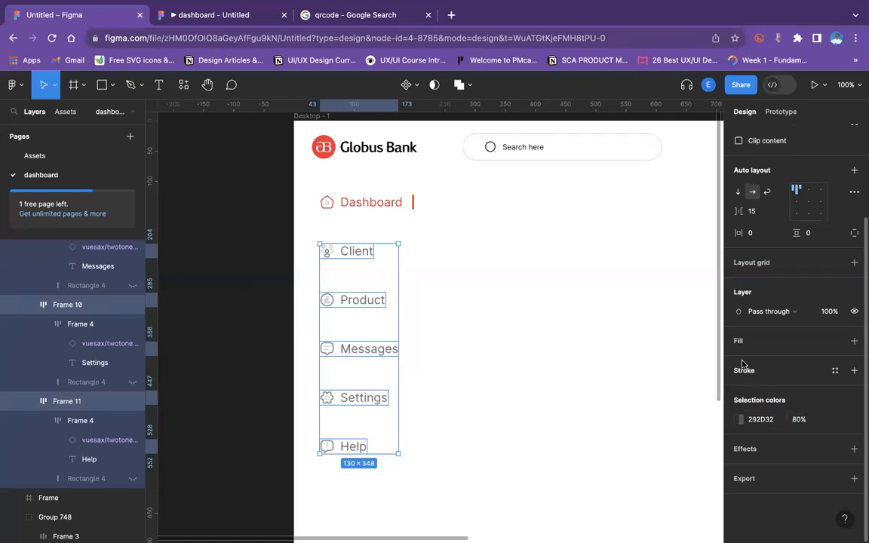
{"action": "left_click", "coordinate": [798, 420]}
{"action": "type", "text": "70"}
{"action": "key", "text": "Return"}
{"action": "left_click", "coordinate": [577, 278]}
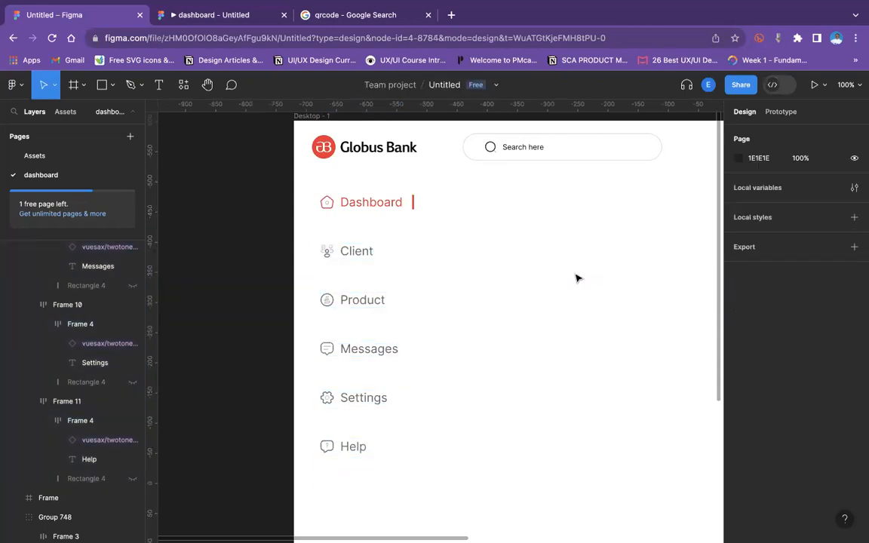
Duplicate the Help item and move the copy down to the bottom of the sidebar.
{"action": "scroll", "coordinate": [576, 278], "scroll_direction": "down", "scroll_amount": 5}
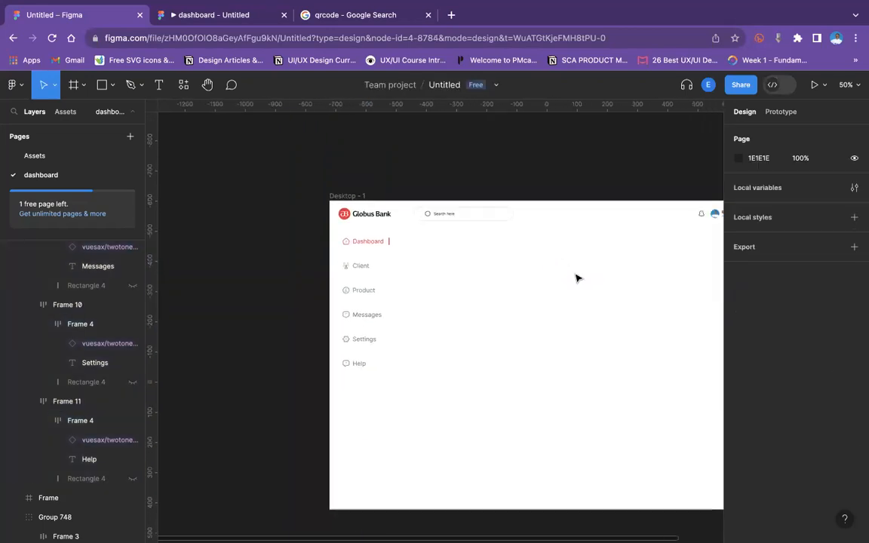
{"action": "scroll", "coordinate": [576, 278], "scroll_direction": "right", "scroll_amount": 3}
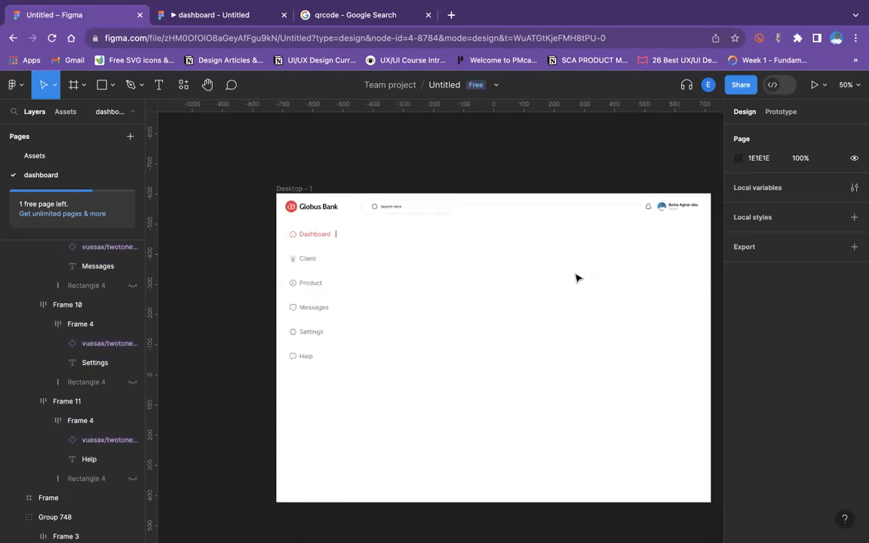
{"action": "left_click", "coordinate": [299, 449]}
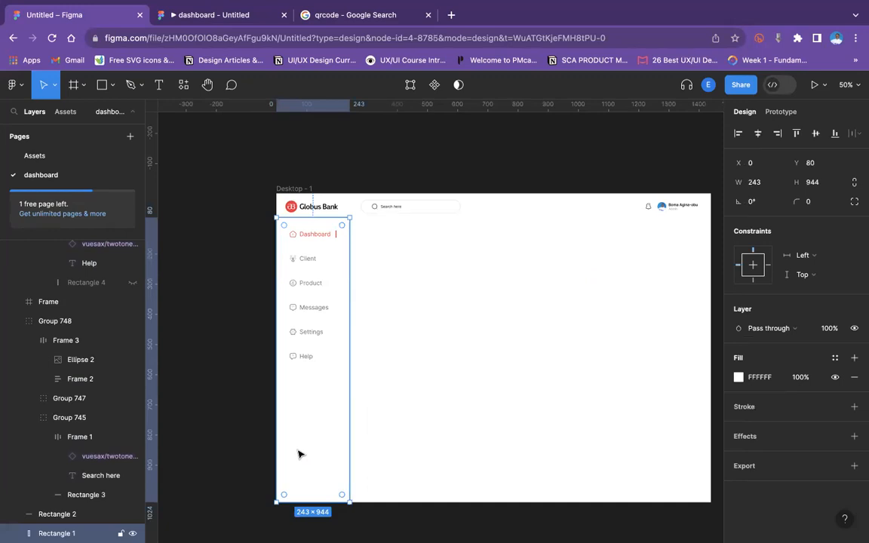
{"action": "double_click", "coordinate": [303, 358]}
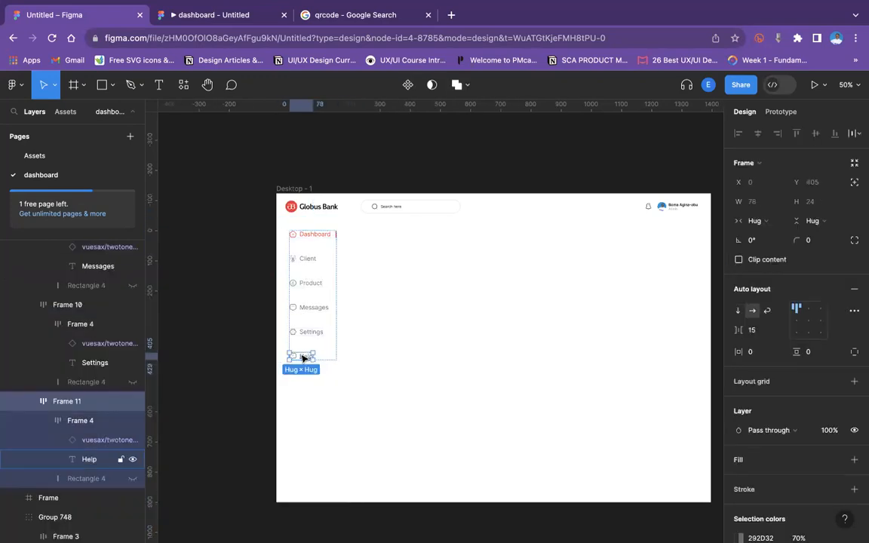
{"action": "key", "text": "ctrl+d"}
{"action": "left_click_drag", "start_coordinate": [307, 385], "coordinate": [308, 473]}
{"action": "scroll", "coordinate": [424, 506], "scroll_direction": "down", "scroll_amount": 2}
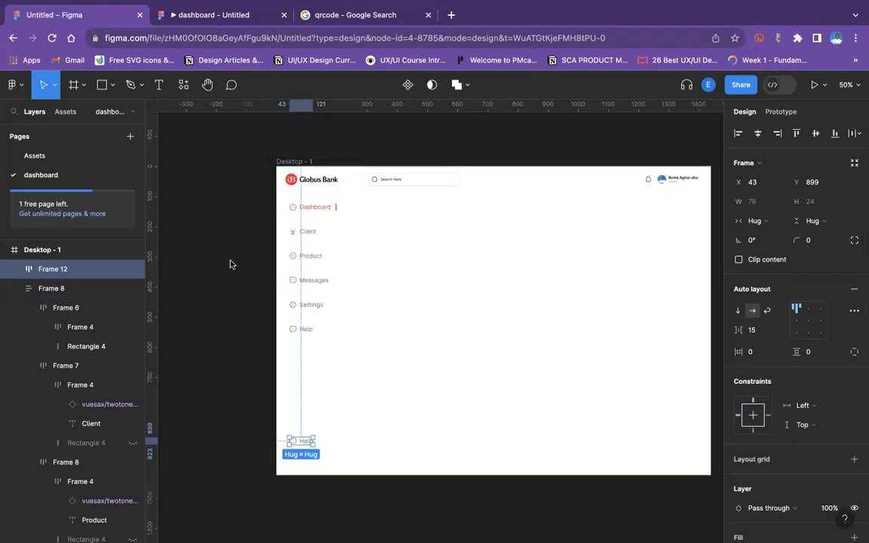
Rename the duplicated bottom item's label to Logout.
{"action": "left_click", "coordinate": [251, 265]}
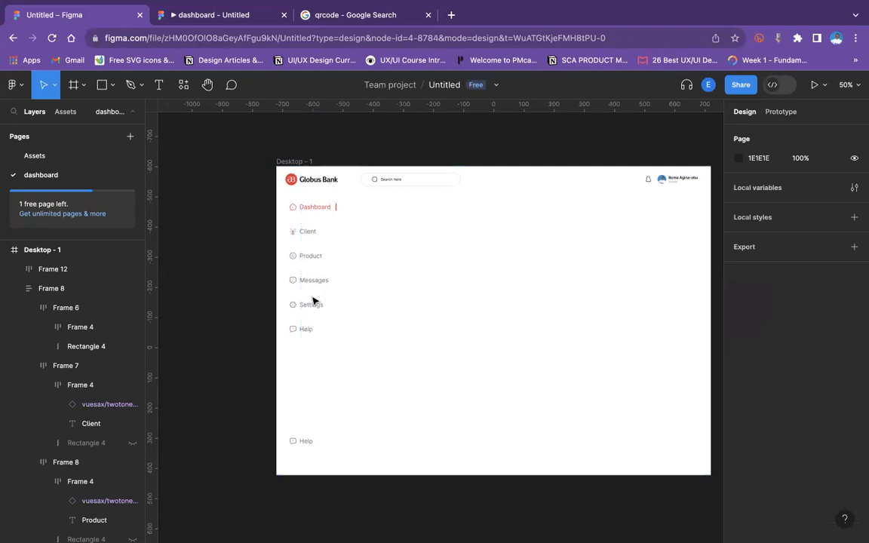
{"action": "left_click", "coordinate": [326, 387]}
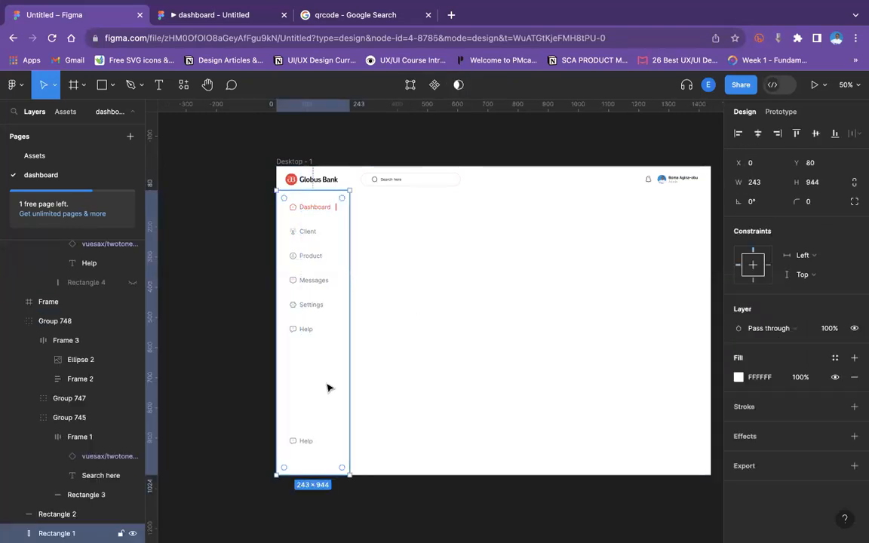
{"action": "key", "text": "shift+0"}
{"action": "scroll", "coordinate": [326, 386], "scroll_direction": "down", "scroll_amount": 5}
{"action": "scroll", "coordinate": [326, 387], "scroll_direction": "left", "scroll_amount": 5}
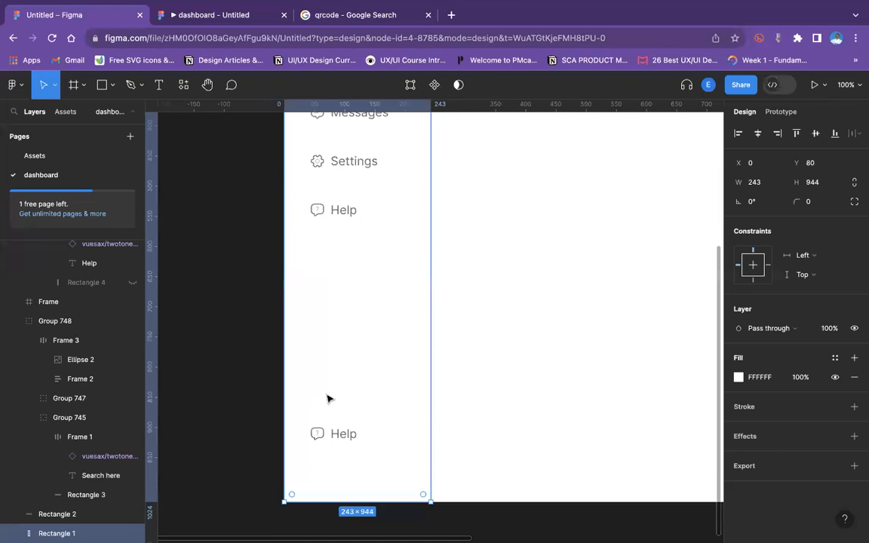
{"action": "left_click", "coordinate": [357, 412]}
{"action": "double_click", "coordinate": [357, 411]}
{"action": "double_click", "coordinate": [356, 410]}
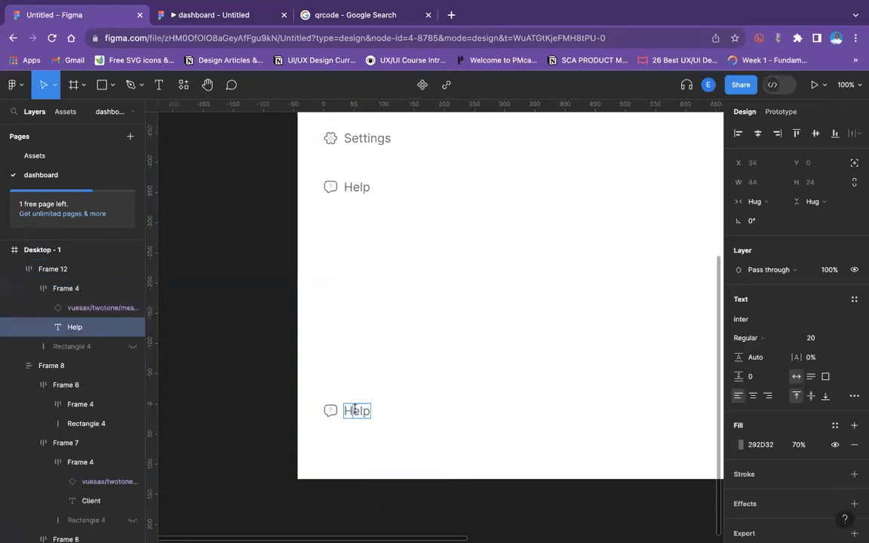
{"action": "type", "text": "Logout"}
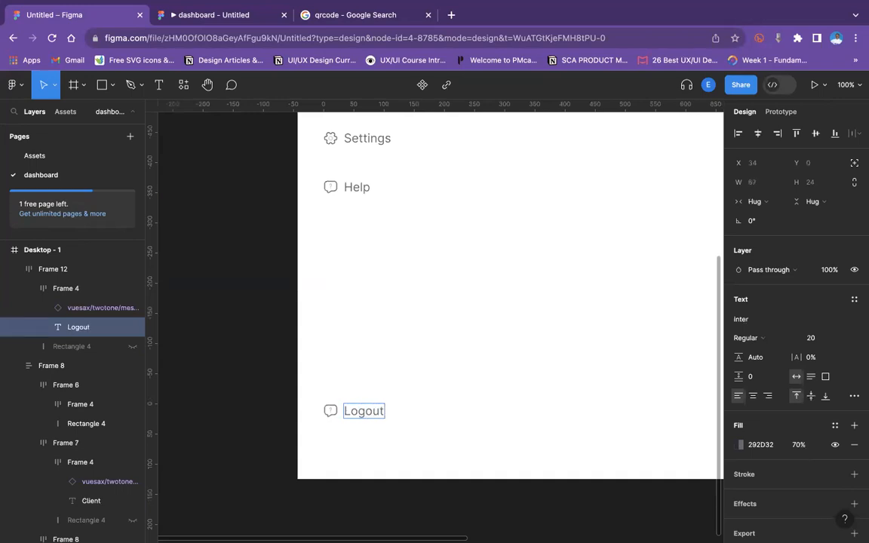
Swap the bottom item's icon for vuesax/twotone/logout and move it after the Logout label.
{"action": "left_click", "coordinate": [329, 411]}
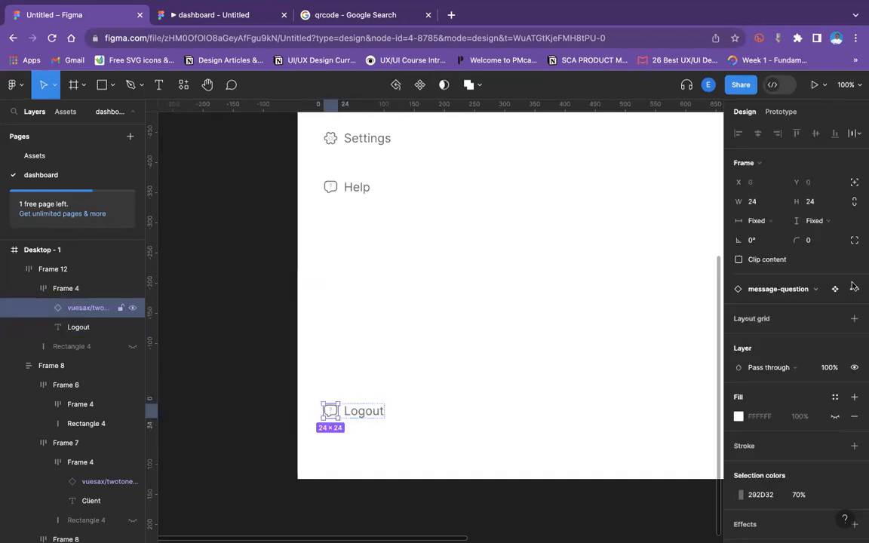
{"action": "left_click", "coordinate": [779, 289]}
{"action": "type", "text": "log"}
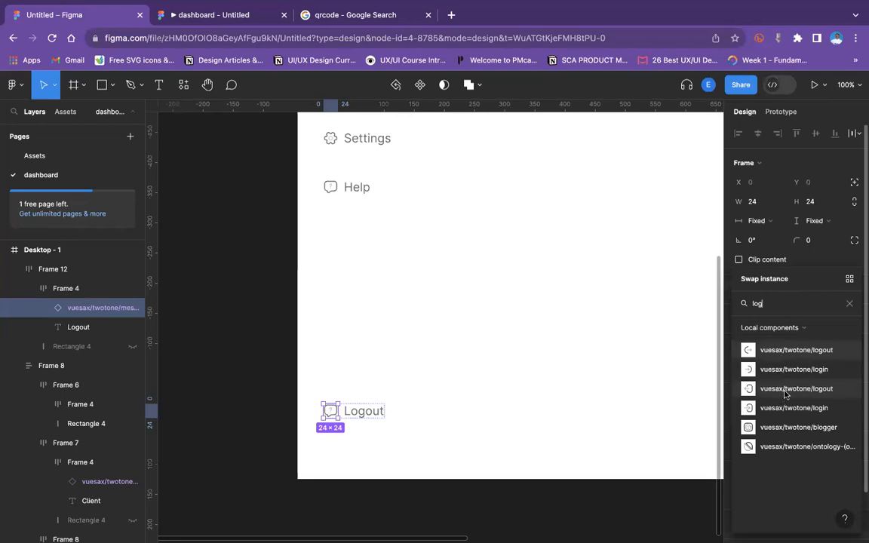
{"action": "left_click", "coordinate": [784, 389]}
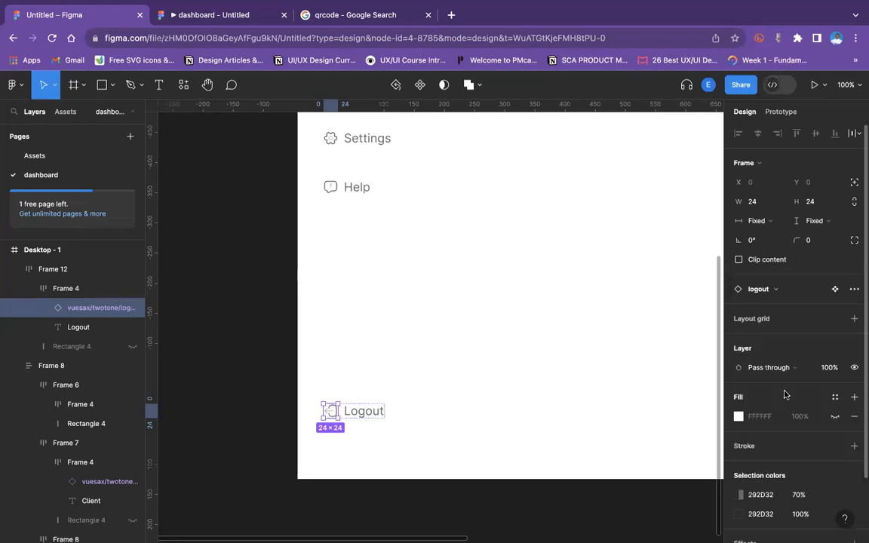
{"action": "key", "text": "Right"}
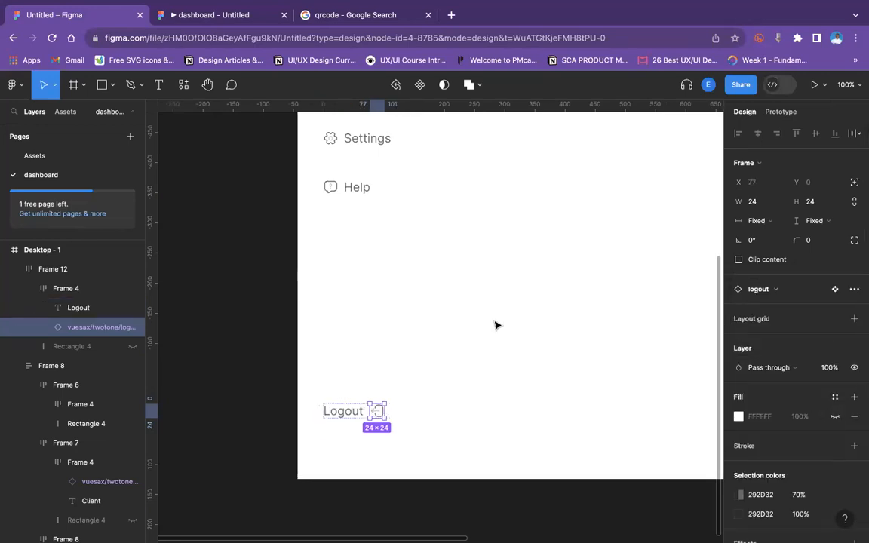
{"action": "left_click", "coordinate": [496, 334]}
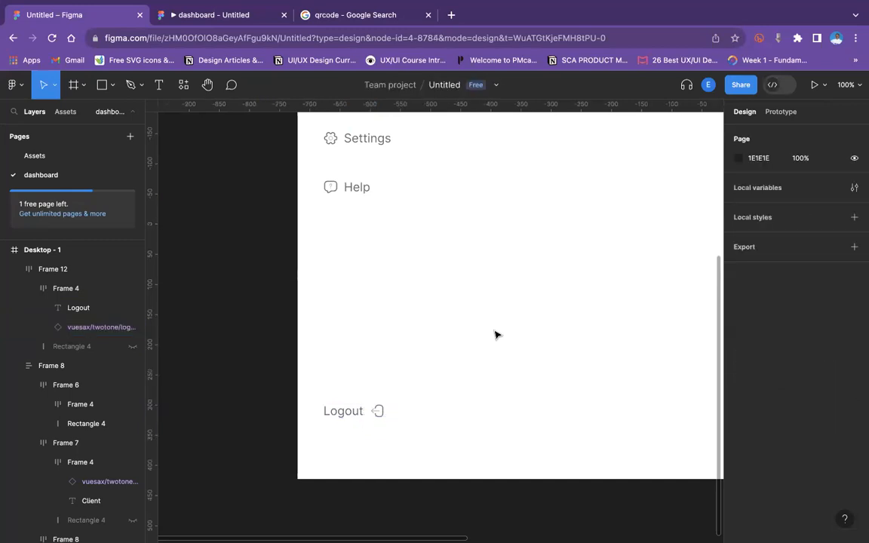
Set the Desktop - 1 frame's fill to the light grey ECECEC.
{"action": "key", "text": "minus"}
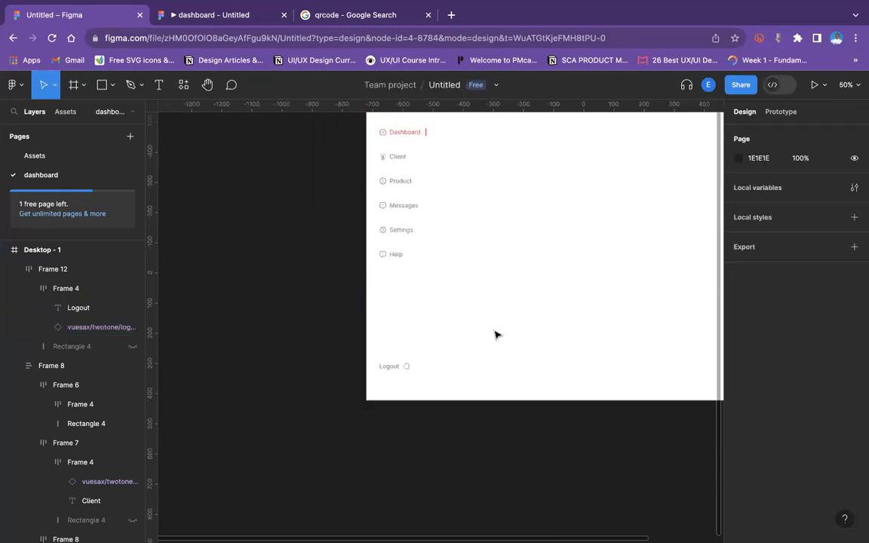
{"action": "key", "text": "minus"}
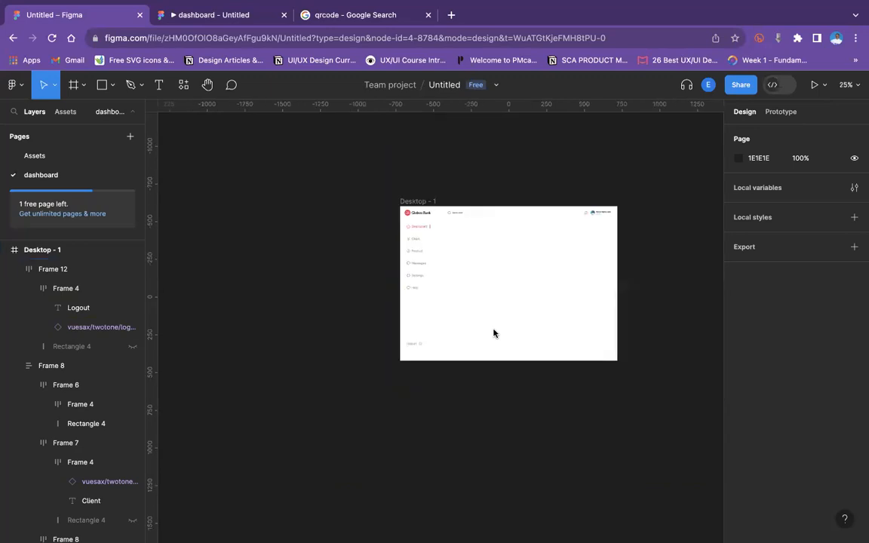
{"action": "key", "text": "plus"}
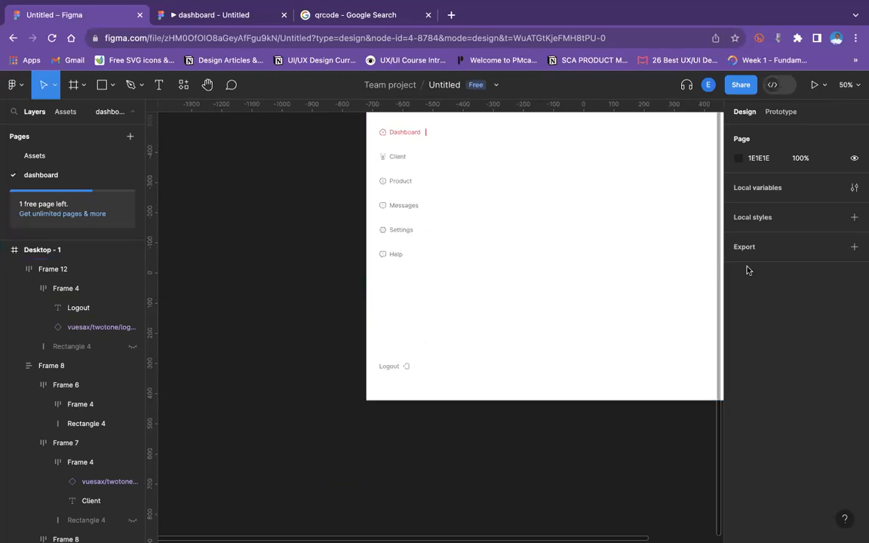
{"action": "scroll", "coordinate": [533, 247], "scroll_direction": "up", "scroll_amount": 3}
{"action": "scroll", "coordinate": [534, 247], "scroll_direction": "right", "scroll_amount": 5}
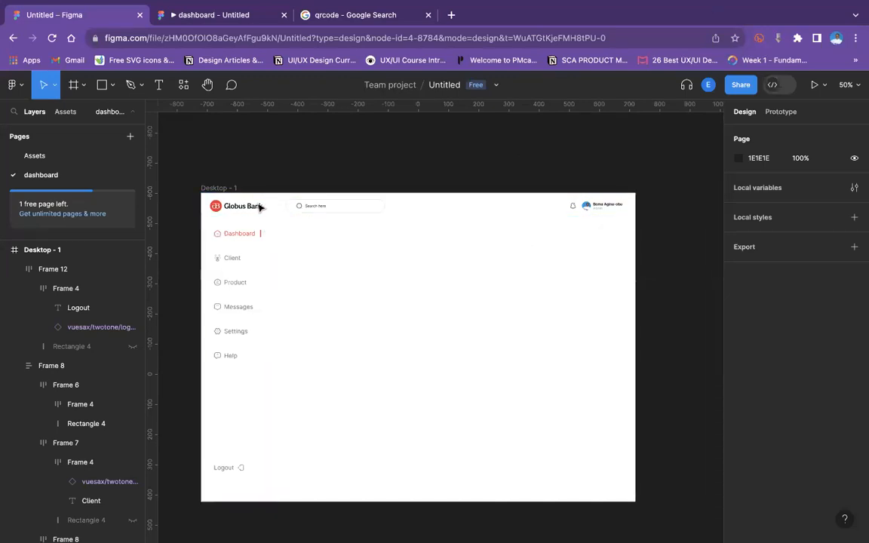
{"action": "left_click", "coordinate": [226, 188]}
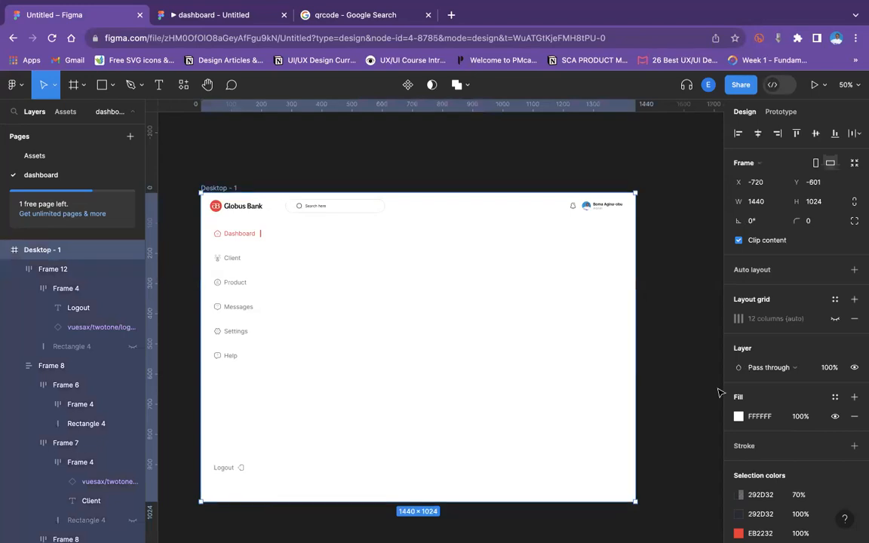
{"action": "left_click", "coordinate": [739, 418]}
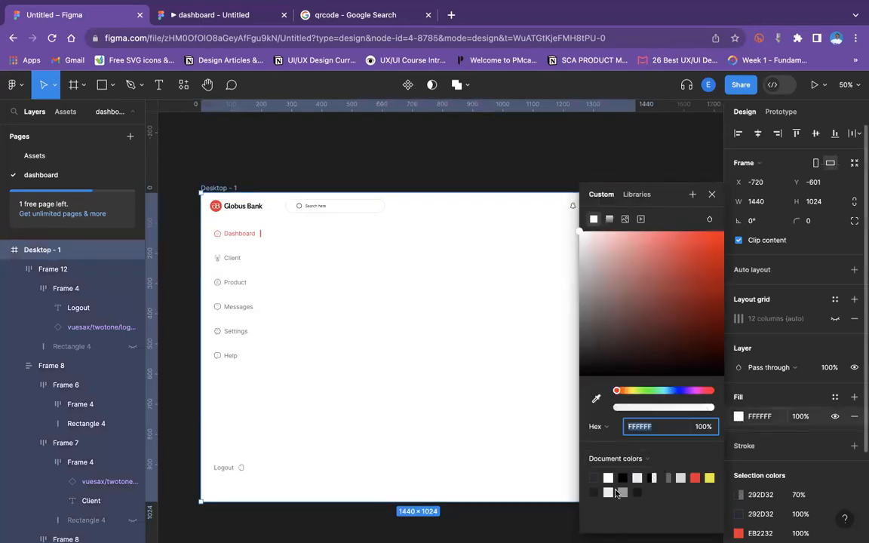
{"action": "left_click", "coordinate": [681, 478]}
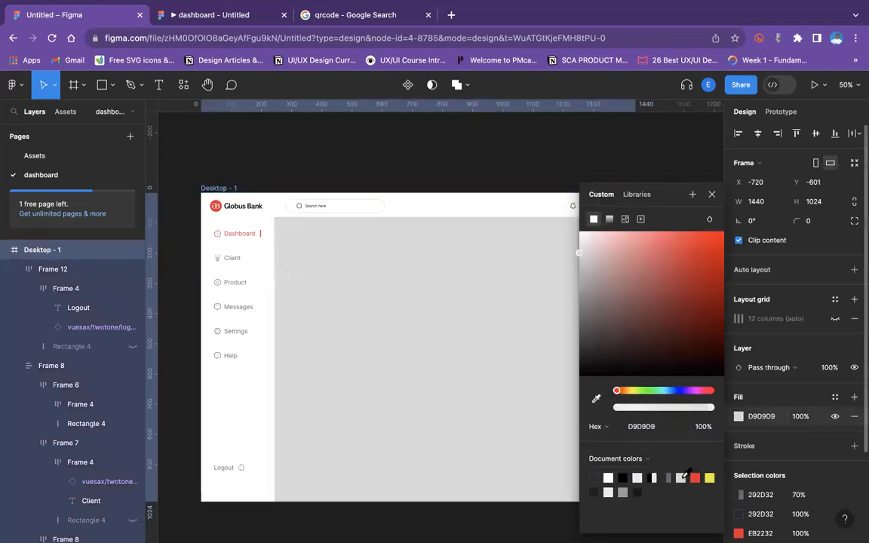
{"action": "mouse_move", "coordinate": [579, 252]}
{"action": "left_mouse_down"}
{"action": "mouse_move", "coordinate": [579, 236]}
{"action": "mouse_move", "coordinate": [582, 248]}
{"action": "left_mouse_up"}
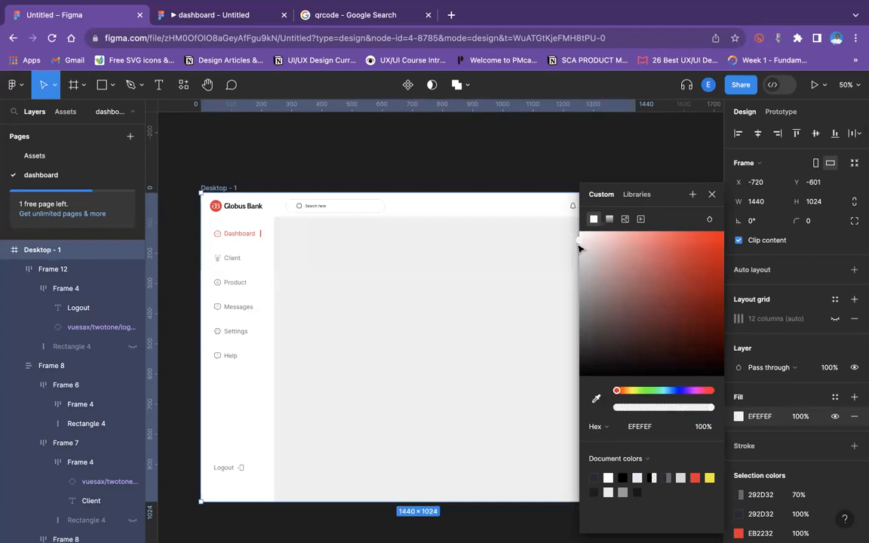
{"action": "left_click_drag", "start_coordinate": [579, 249], "coordinate": [577, 249]}
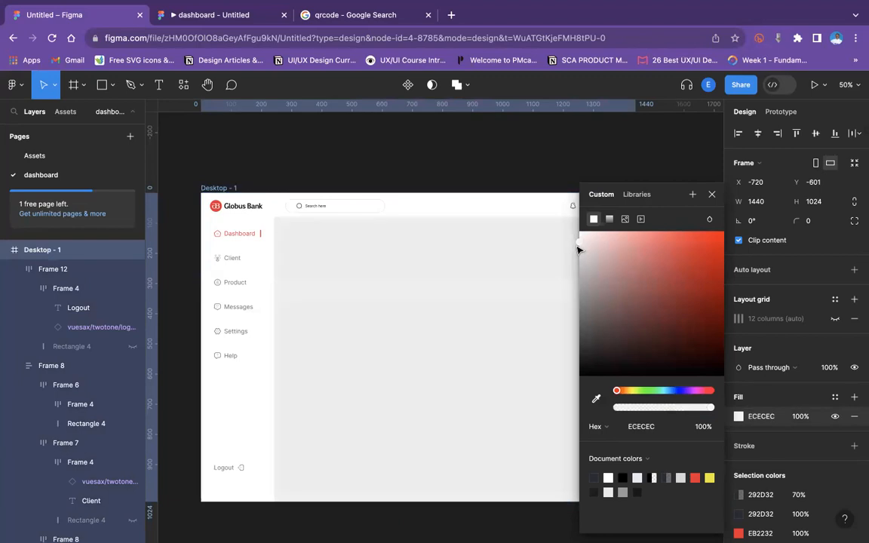
{"action": "left_click", "coordinate": [482, 164]}
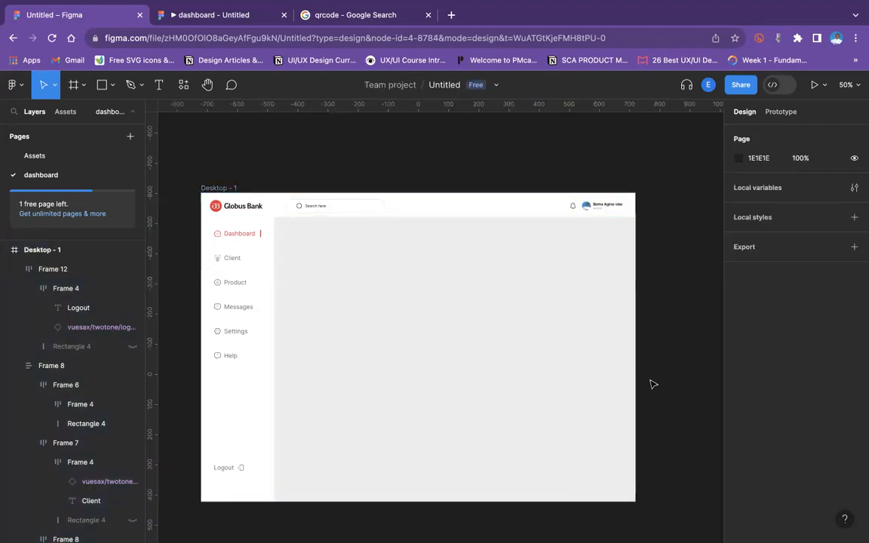
Review the dashboard layout in the prototype preview tab, then return to the design file.
{"action": "left_click", "coordinate": [211, 14]}
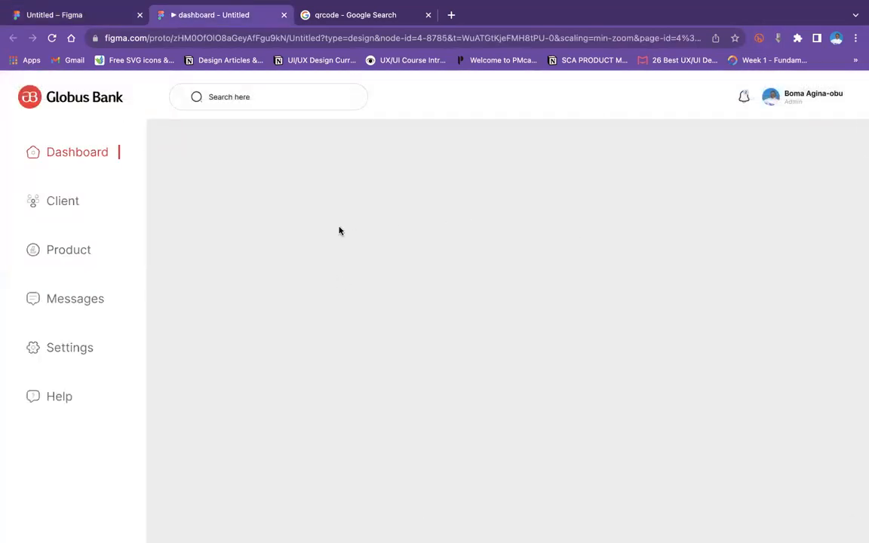
{"action": "scroll", "coordinate": [224, 316], "scroll_direction": "down", "scroll_amount": 3}
{"action": "scroll", "coordinate": [223, 316], "scroll_direction": "up", "scroll_amount": 1}
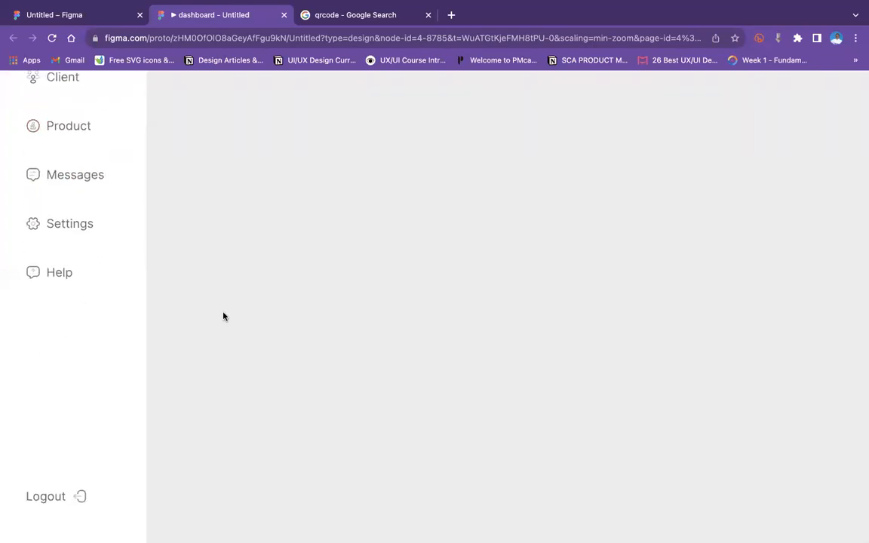
{"action": "scroll", "coordinate": [223, 316], "scroll_direction": "up", "scroll_amount": 3}
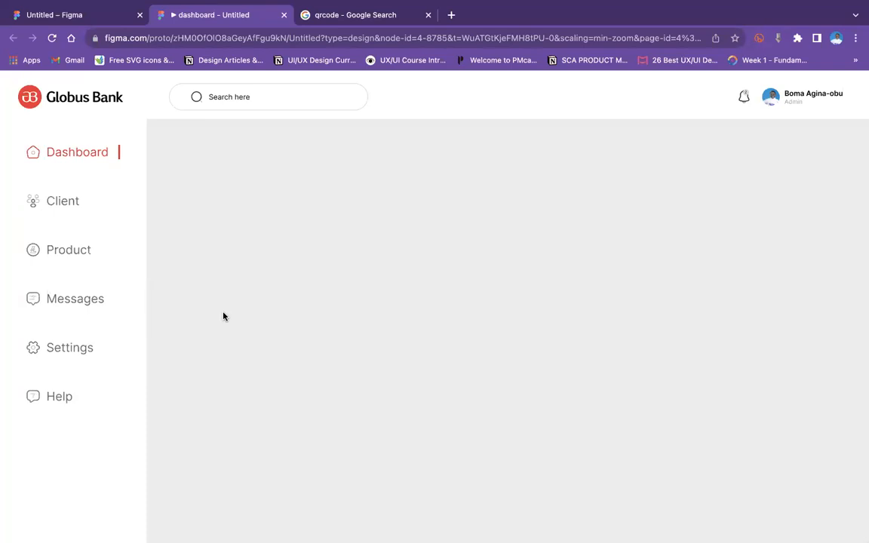
{"action": "left_click", "coordinate": [82, 11]}
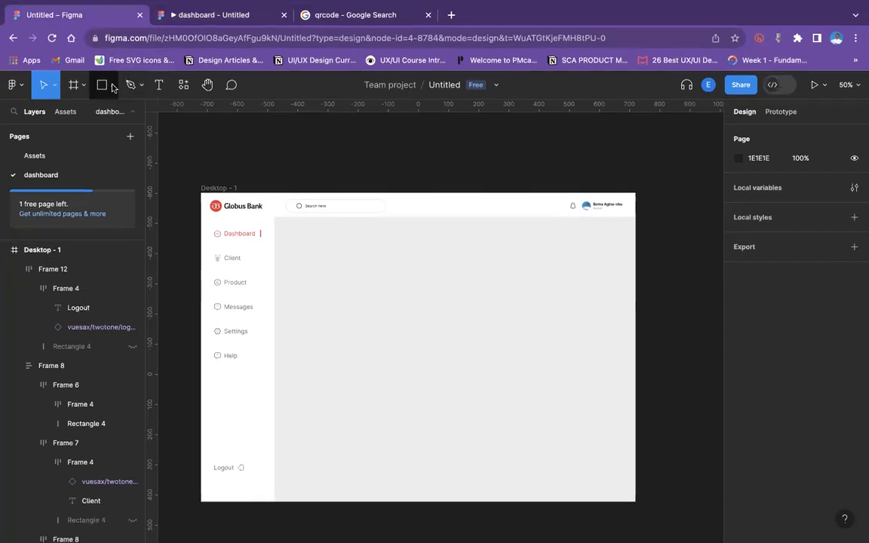
Draw a rectangle about 1117 × 164 across the top of the grey content area beside the sidebar.
{"action": "left_click", "coordinate": [112, 86]}
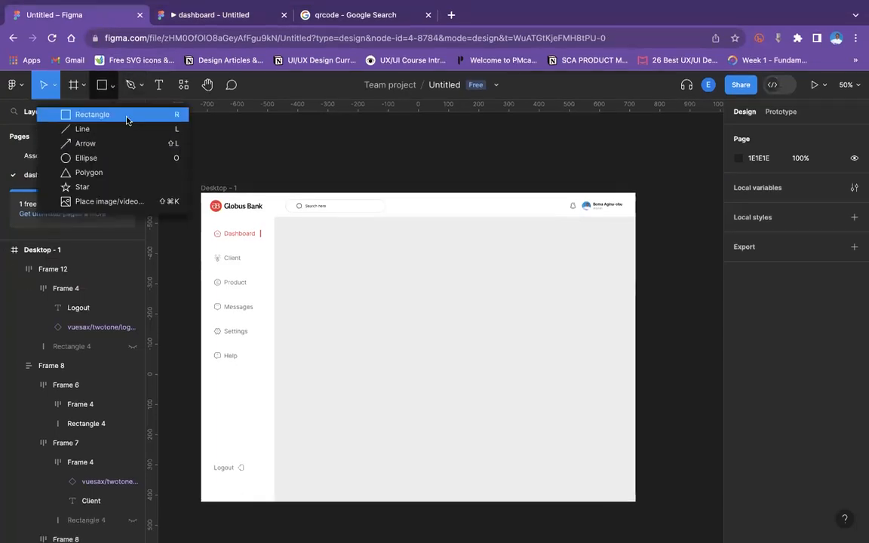
{"action": "left_click", "coordinate": [128, 117]}
{"action": "mouse_move", "coordinate": [288, 229]}
{"action": "left_mouse_down"}
{"action": "mouse_move", "coordinate": [430, 291]}
{"action": "mouse_move", "coordinate": [620, 281]}
{"action": "left_mouse_up"}
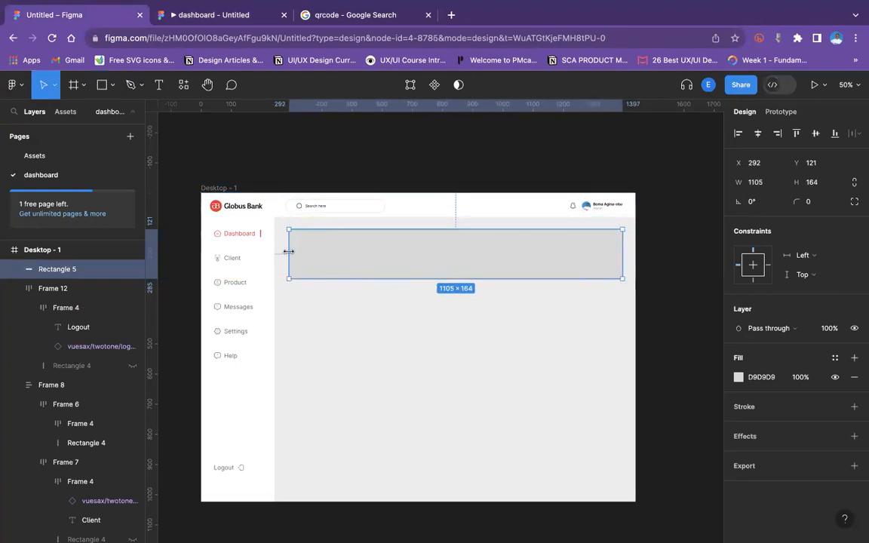
{"action": "left_click_drag", "start_coordinate": [286, 252], "coordinate": [283, 253]}
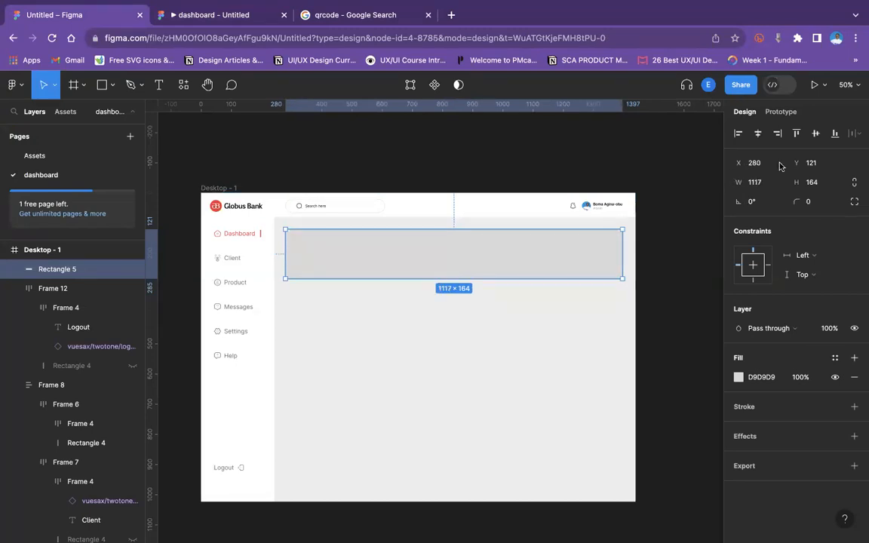
Try centring the rectangle horizontally, then undo the alignment.
{"action": "left_click", "coordinate": [758, 134]}
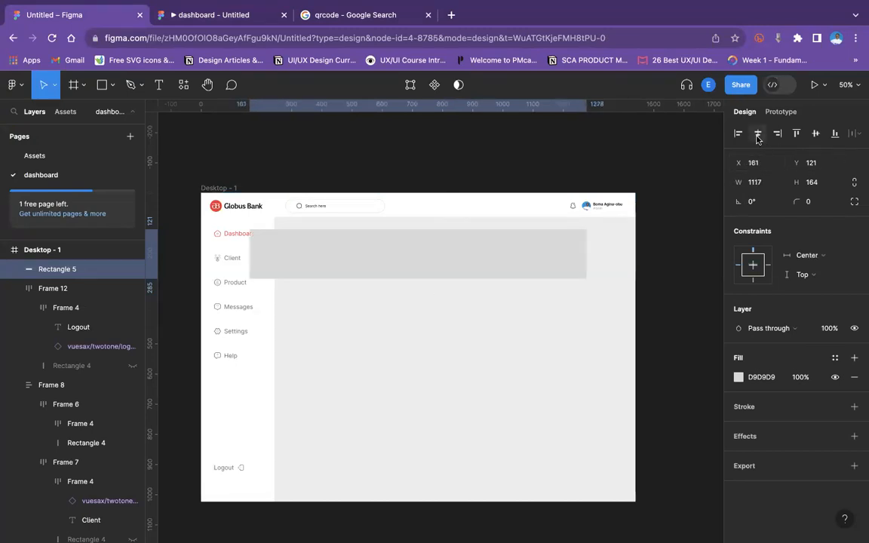
{"action": "key", "text": "super+z"}
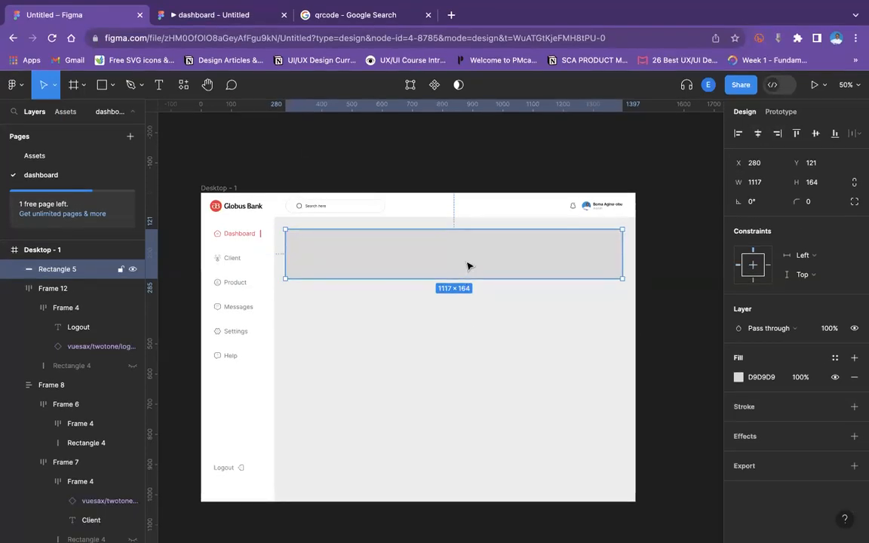
Move the top rectangle out of the Desktop - 1 frame onto the empty canvas beside it.
{"action": "left_click_drag", "start_coordinate": [469, 266], "coordinate": [628, 291]}
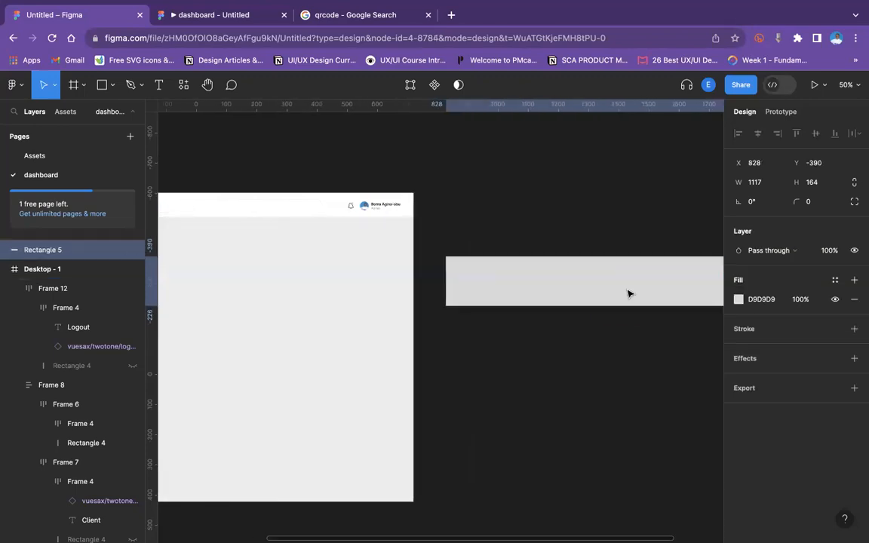
{"action": "left_click", "coordinate": [306, 307]}
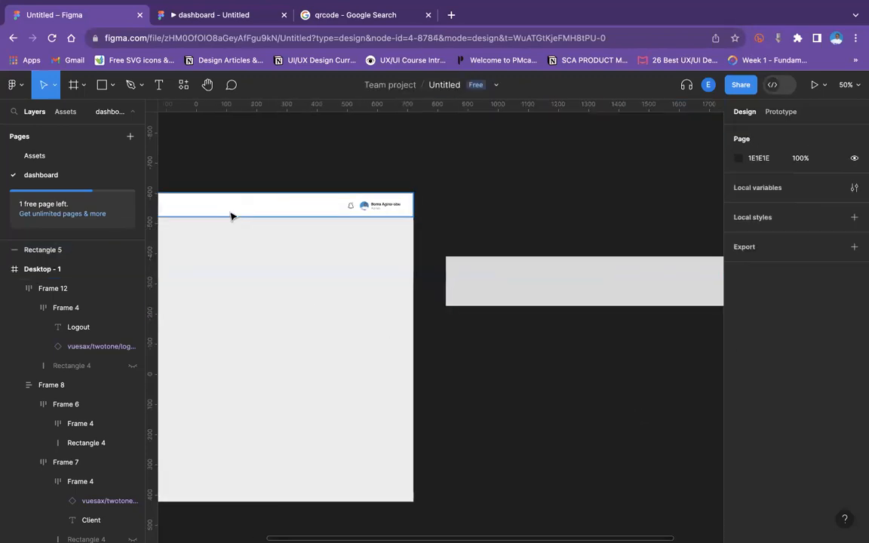
{"action": "scroll", "coordinate": [232, 216], "scroll_direction": "left", "scroll_amount": 1}
{"action": "scroll", "coordinate": [231, 217], "scroll_direction": "left", "scroll_amount": 3}
Copy the Desktop - 1 frame's ECECEC fill and paste it as the off-frame rectangle's fill.
{"action": "left_click", "coordinate": [199, 177]}
{"action": "left_click", "coordinate": [199, 177]}
{"action": "left_click", "coordinate": [773, 419]}
{"action": "key", "text": "super+c"}
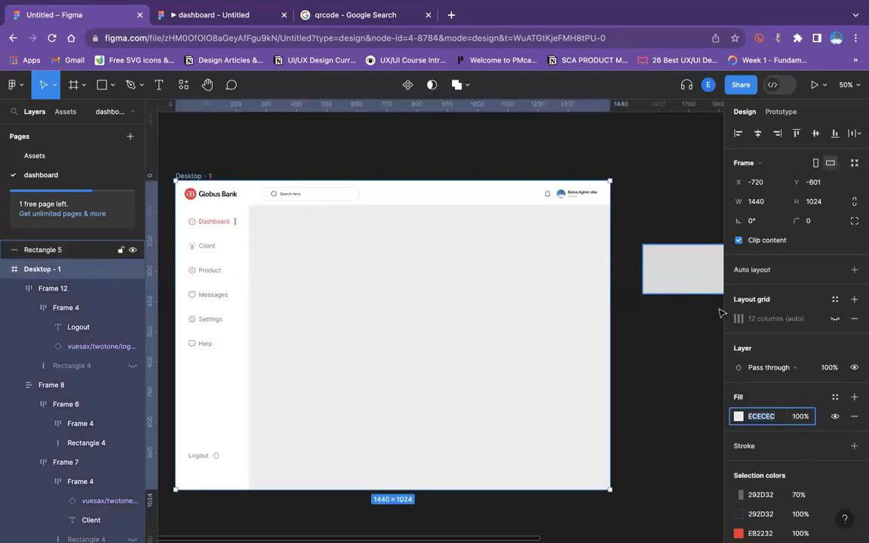
{"action": "left_click", "coordinate": [663, 279]}
{"action": "left_click", "coordinate": [773, 300]}
{"action": "key", "text": "super+v"}
{"action": "key", "text": "Return"}
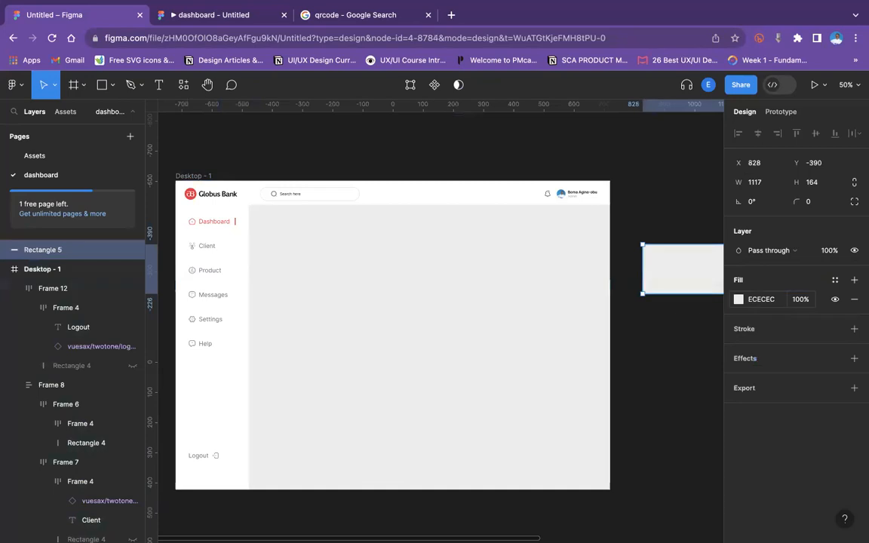
Draw a rectangle covering the whole content area beside the sidebar and below the header.
{"action": "left_click", "coordinate": [112, 85]}
{"action": "left_click", "coordinate": [82, 114]}
{"action": "mouse_move", "coordinate": [249, 206]}
{"action": "left_mouse_down"}
{"action": "mouse_move", "coordinate": [385, 344]}
{"action": "mouse_move", "coordinate": [491, 377]}
{"action": "mouse_move", "coordinate": [609, 491]}
{"action": "left_mouse_up"}
{"action": "left_click", "coordinate": [647, 453]}
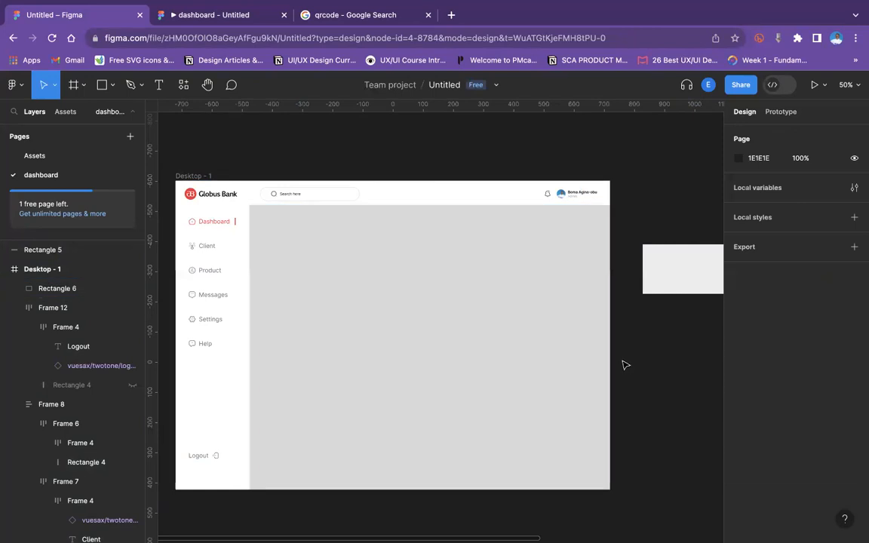
Adjust the new rectangle's left and top edges so it measures 1197 × 944 at x 243, y 80.
{"action": "key", "text": "super+equal"}
{"action": "scroll", "coordinate": [625, 364], "scroll_direction": "left", "scroll_amount": 3}
{"action": "scroll", "coordinate": [625, 364], "scroll_direction": "up", "scroll_amount": 1}
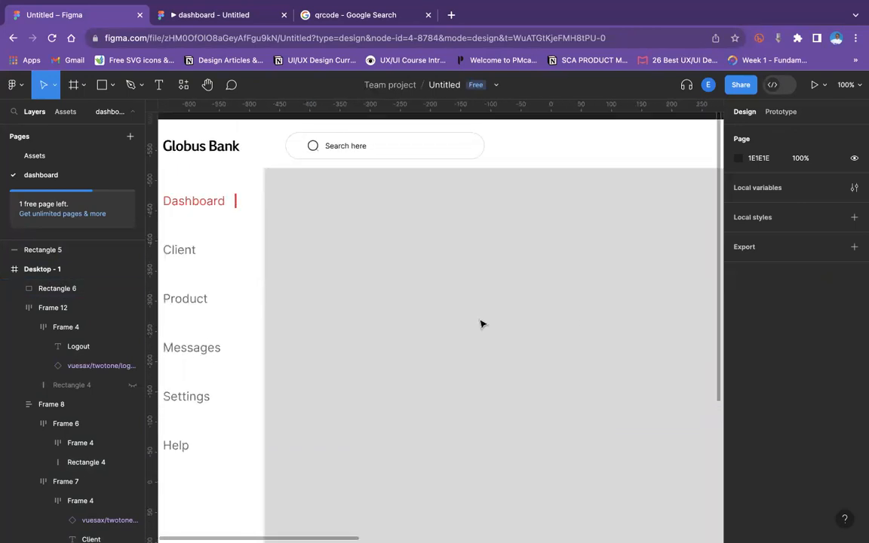
{"action": "left_click", "coordinate": [266, 270]}
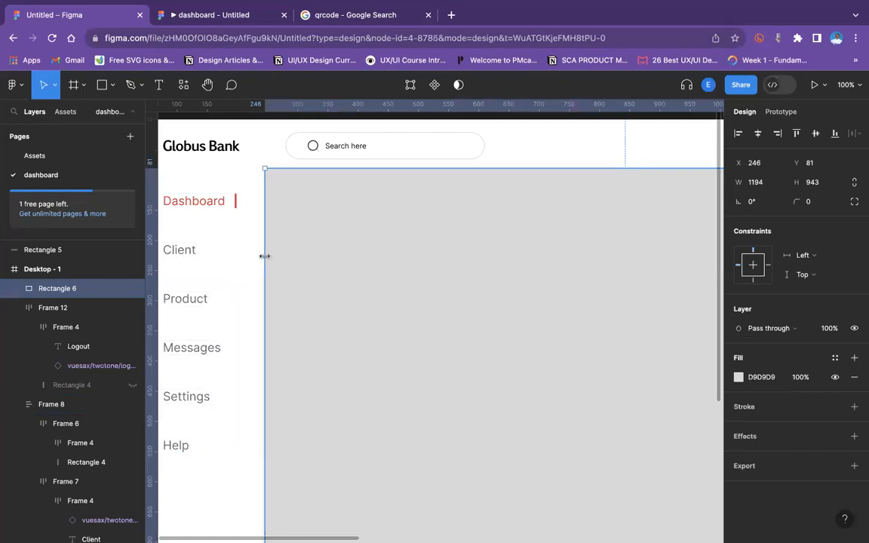
{"action": "left_click_drag", "start_coordinate": [264, 257], "coordinate": [261, 257]}
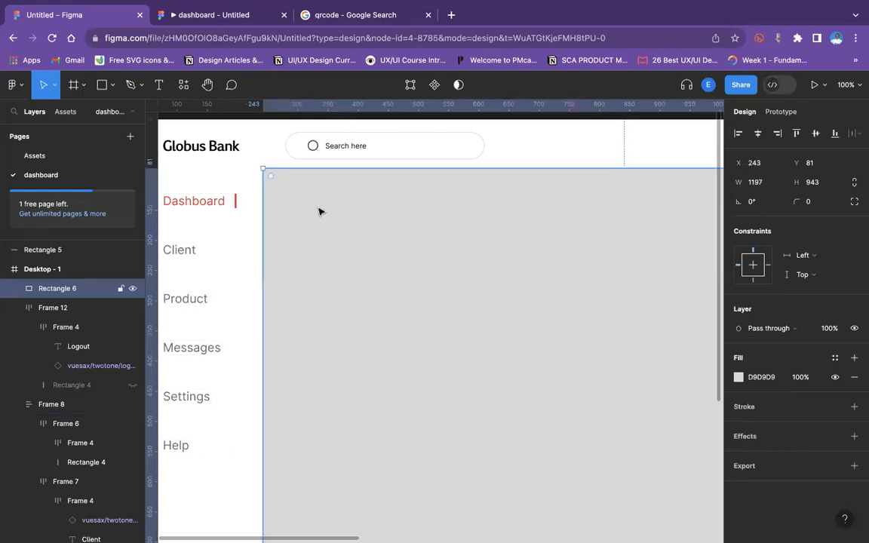
{"action": "left_click_drag", "start_coordinate": [346, 168], "coordinate": [346, 167]}
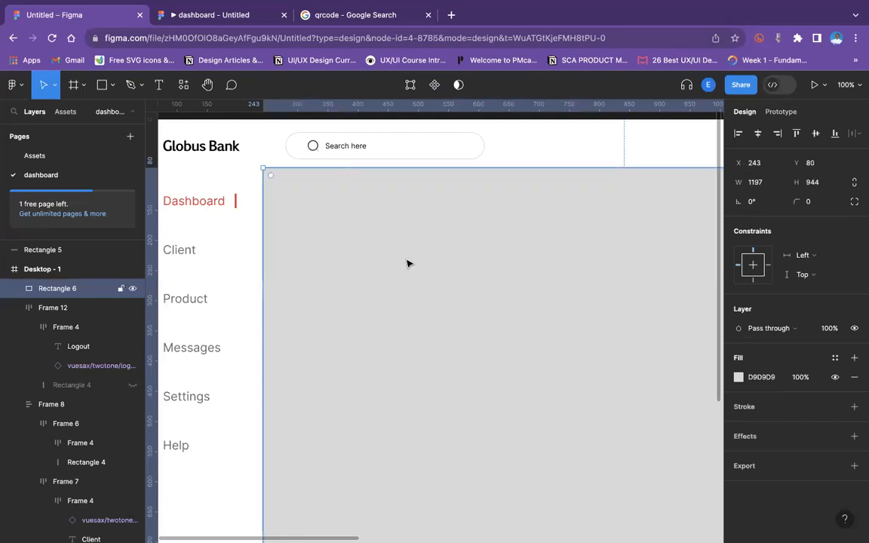
{"action": "key", "text": "super+minus"}
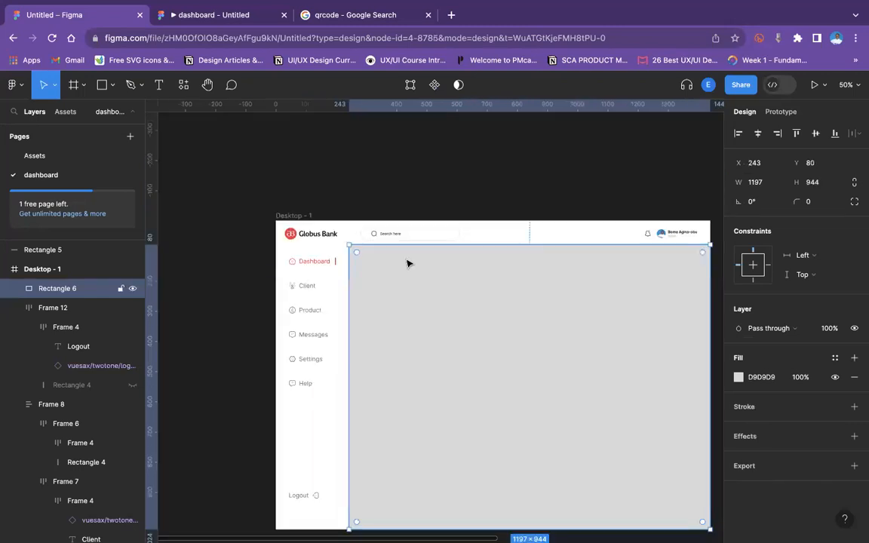
{"action": "scroll", "coordinate": [407, 263], "scroll_direction": "down", "scroll_amount": 3}
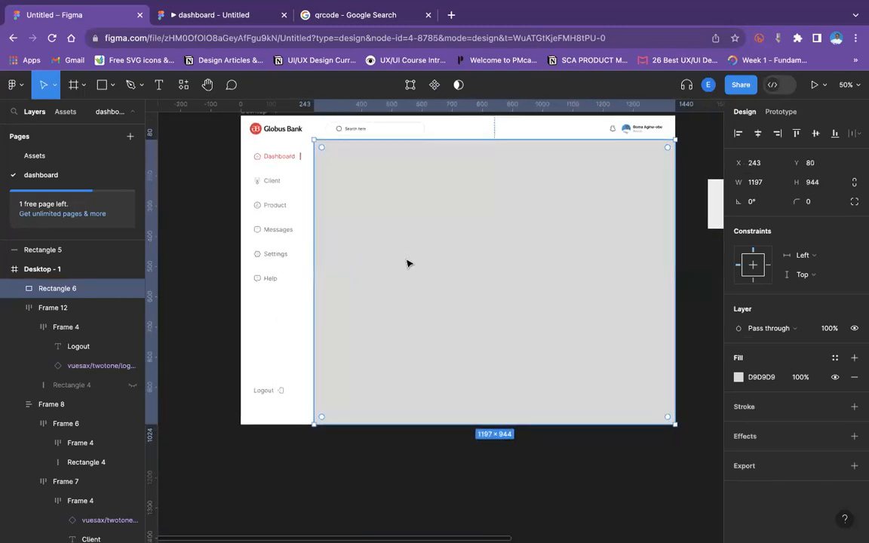
Set the large content rectangle's fill to ECECEC.
{"action": "left_click", "coordinate": [212, 216]}
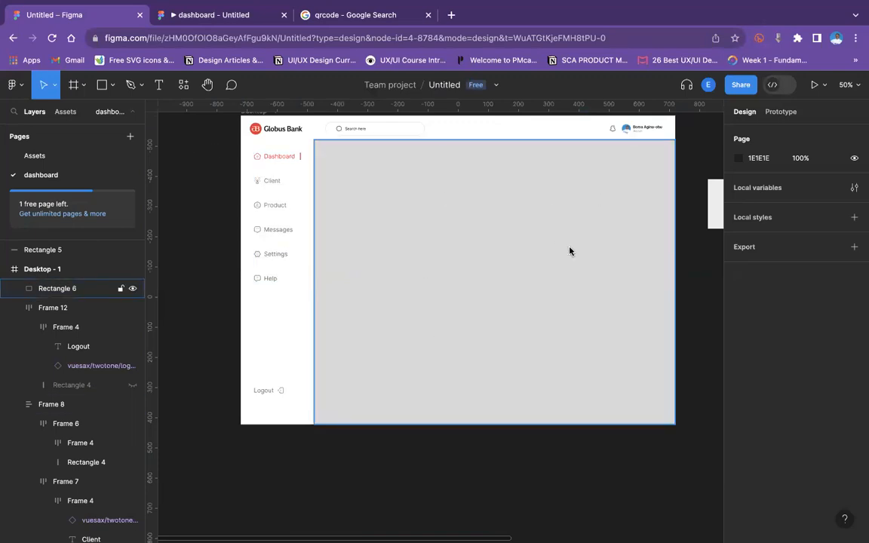
{"action": "left_click", "coordinate": [716, 206]}
{"action": "left_click", "coordinate": [756, 299]}
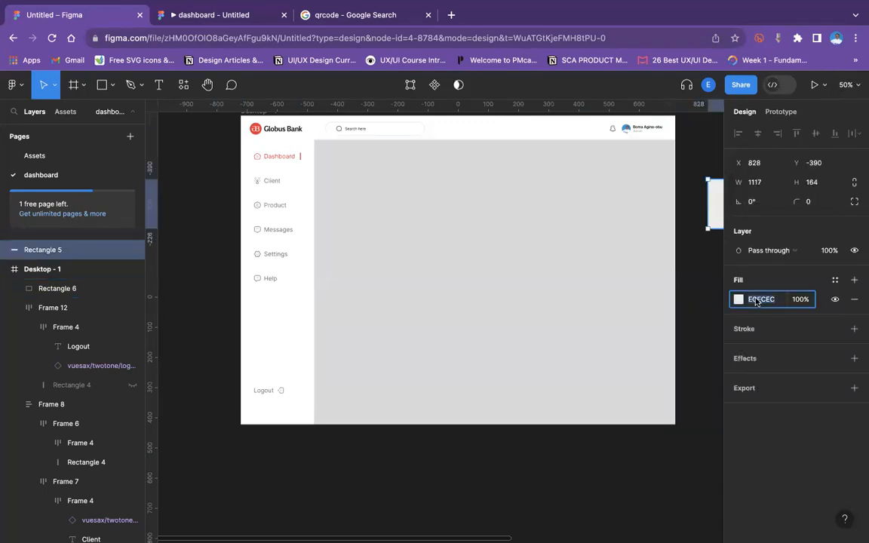
{"action": "left_click", "coordinate": [573, 287]}
{"action": "left_click", "coordinate": [767, 383]}
{"action": "type", "text": "ECECEC"}
{"action": "key", "text": "Return"}
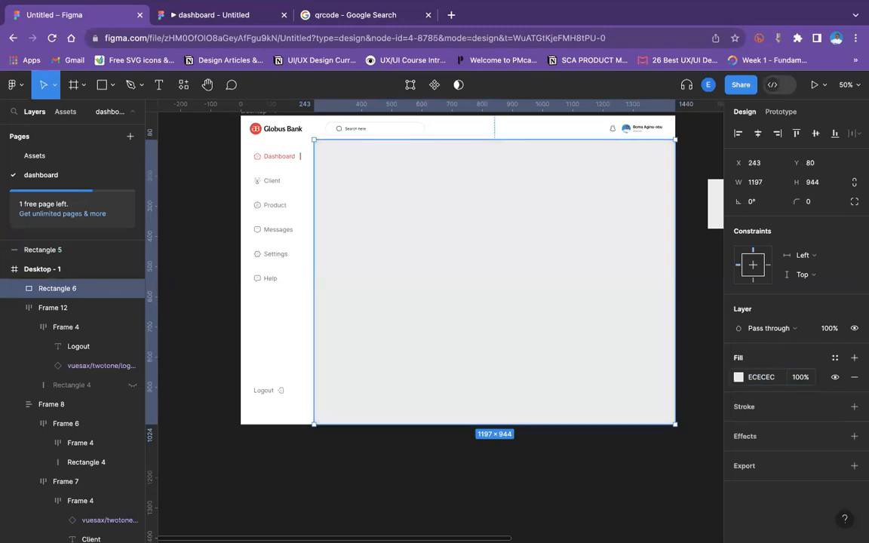
Move the off-frame rectangle back into the content area and set its fill to white FFFFFF.
{"action": "left_click", "coordinate": [219, 194]}
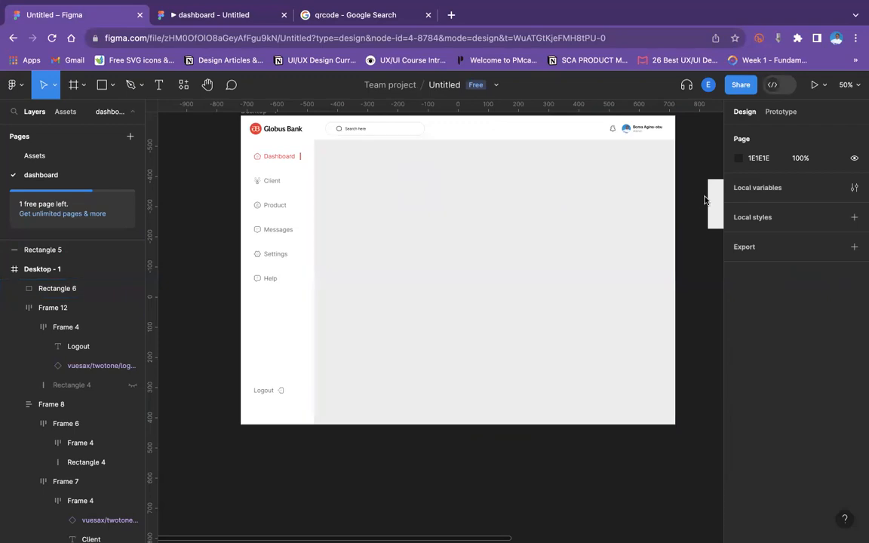
{"action": "left_click_drag", "start_coordinate": [714, 201], "coordinate": [367, 188]}
{"action": "left_click", "coordinate": [739, 377]}
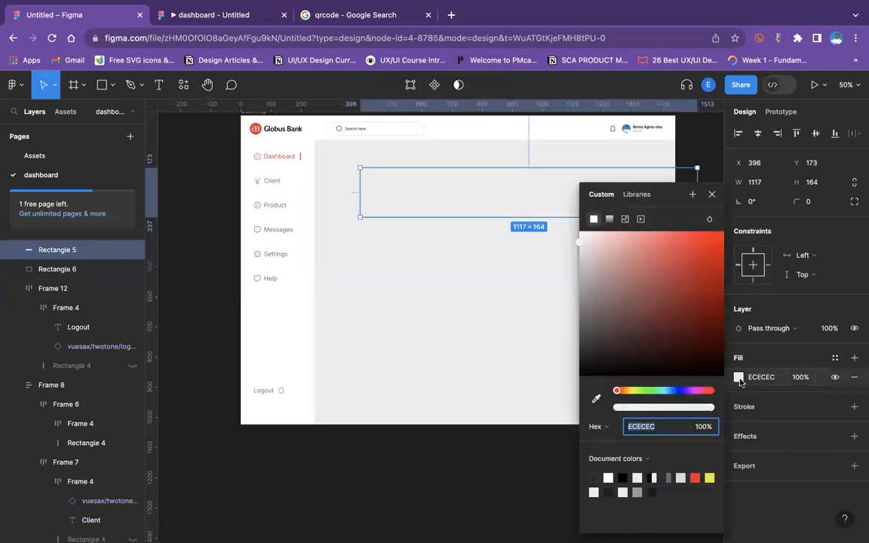
{"action": "left_click", "coordinate": [607, 477]}
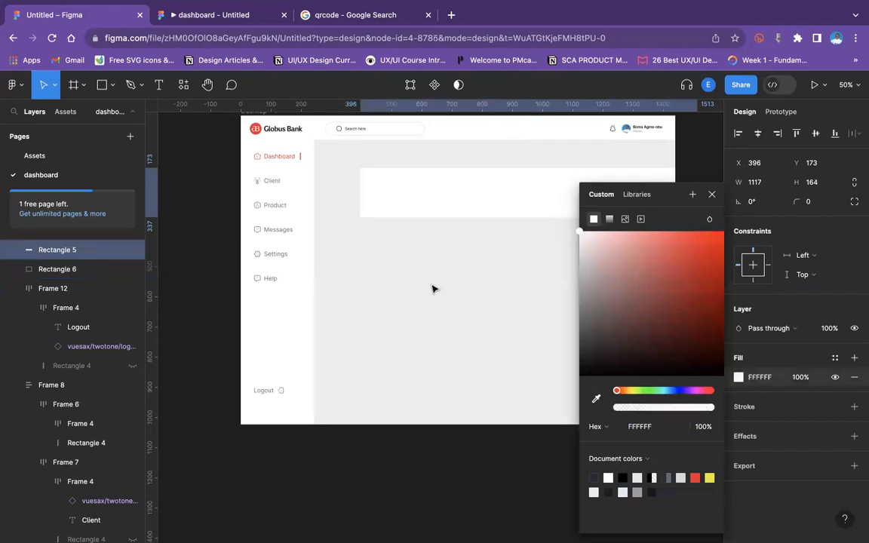
{"action": "left_click", "coordinate": [392, 208]}
{"action": "left_click", "coordinate": [400, 182]}
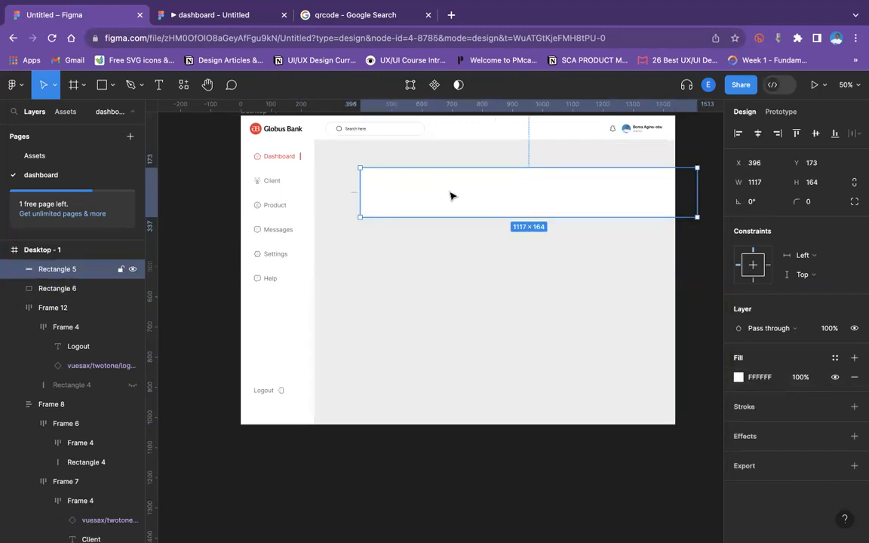
Reposition the white rectangle near the top of the content area at x 283, y 129.
{"action": "left_click", "coordinate": [403, 150], "text": "shift"}
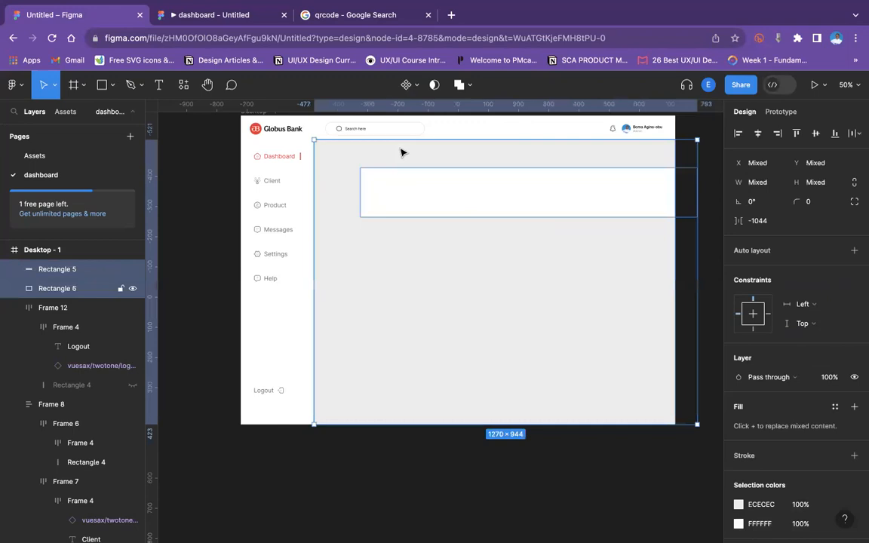
{"action": "left_click", "coordinate": [577, 454]}
{"action": "left_click", "coordinate": [534, 205]}
{"action": "left_click_drag", "start_coordinate": [527, 186], "coordinate": [495, 175]}
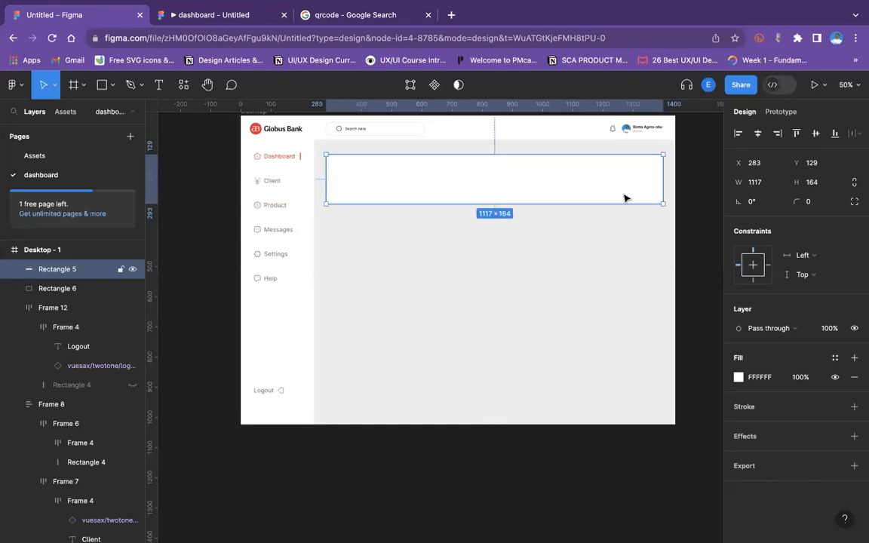
Shift the search bar group to x 283 so it aligns with the white rectangle's left edge.
{"action": "key", "text": "super+plus"}
{"action": "scroll", "coordinate": [626, 198], "scroll_direction": "up", "scroll_amount": 3}
{"action": "key", "text": "super+minus"}
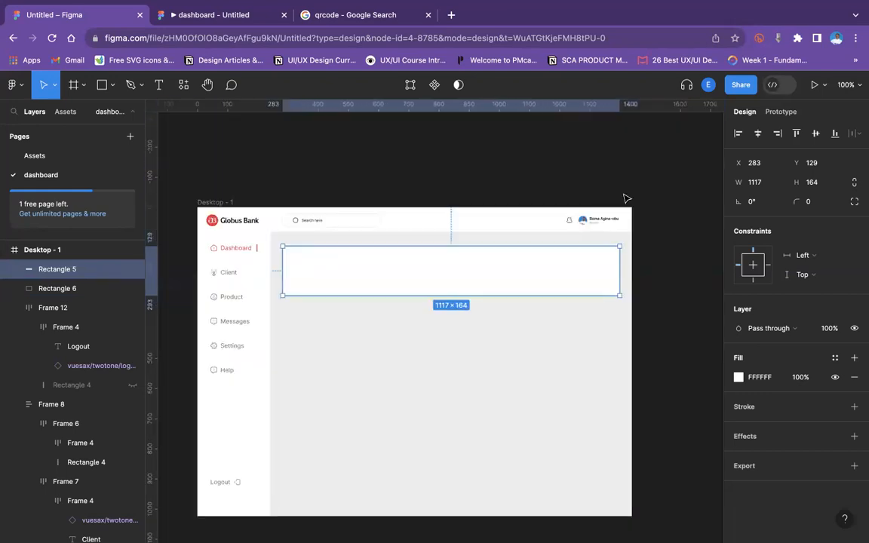
{"action": "left_click", "coordinate": [601, 226], "text": "super"}
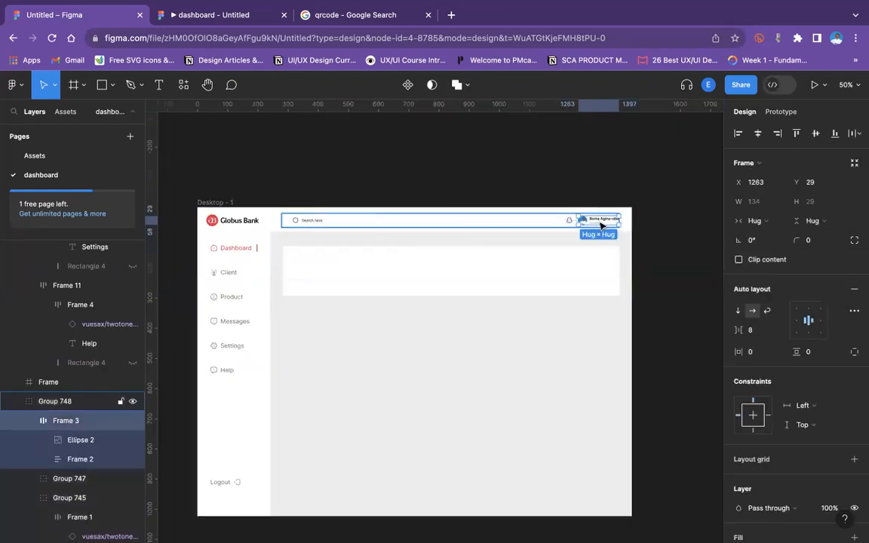
{"action": "left_click", "coordinate": [568, 220], "text": "shift"}
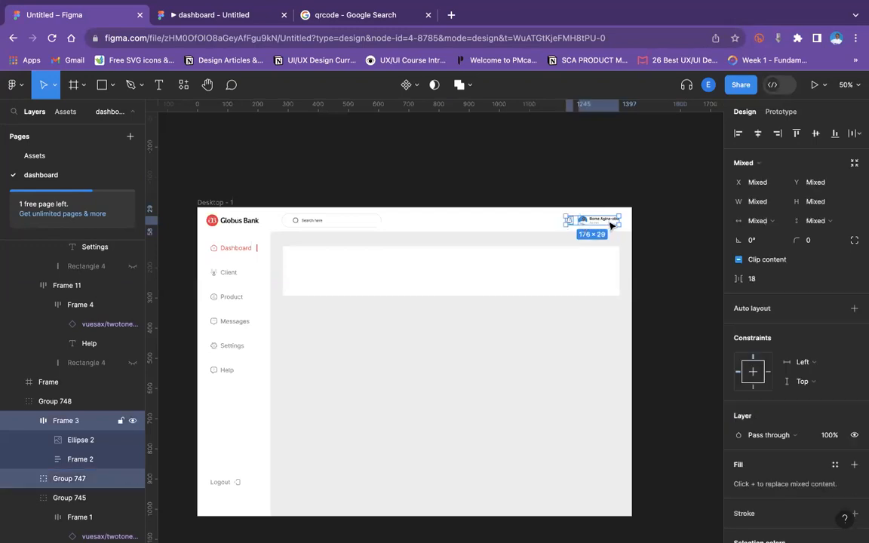
{"action": "left_click_drag", "start_coordinate": [610, 222], "coordinate": [611, 224]}
{"action": "left_click", "coordinate": [297, 224]}
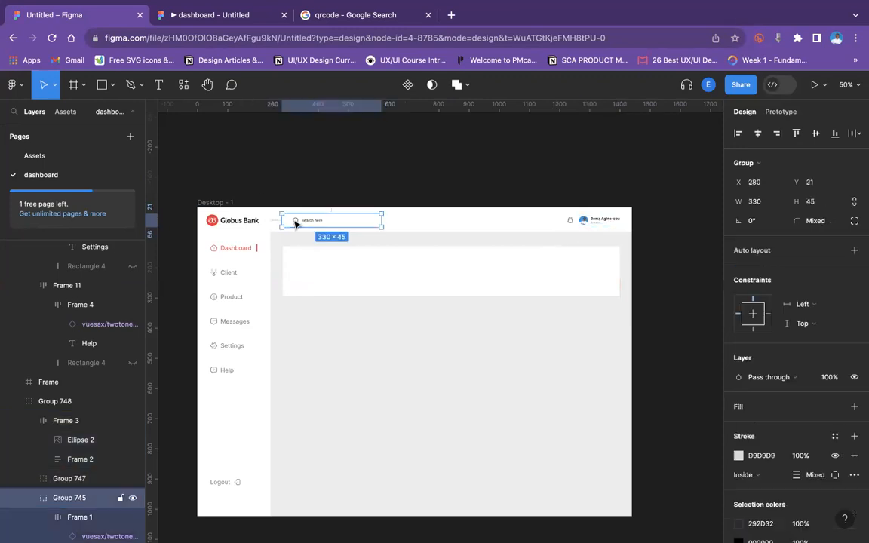
{"action": "left_click_drag", "start_coordinate": [291, 227], "coordinate": [299, 224]}
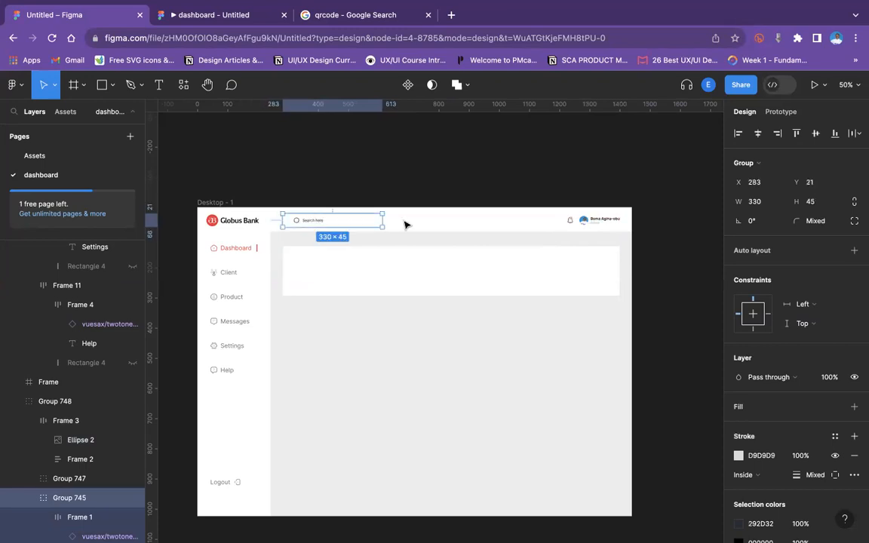
Recolour the bell icon's notification badge, changing its black to white and its grey to the red document colour.
{"action": "left_click", "coordinate": [571, 224]}
{"action": "scroll", "coordinate": [571, 224], "scroll_direction": "up", "scroll_amount": 5}
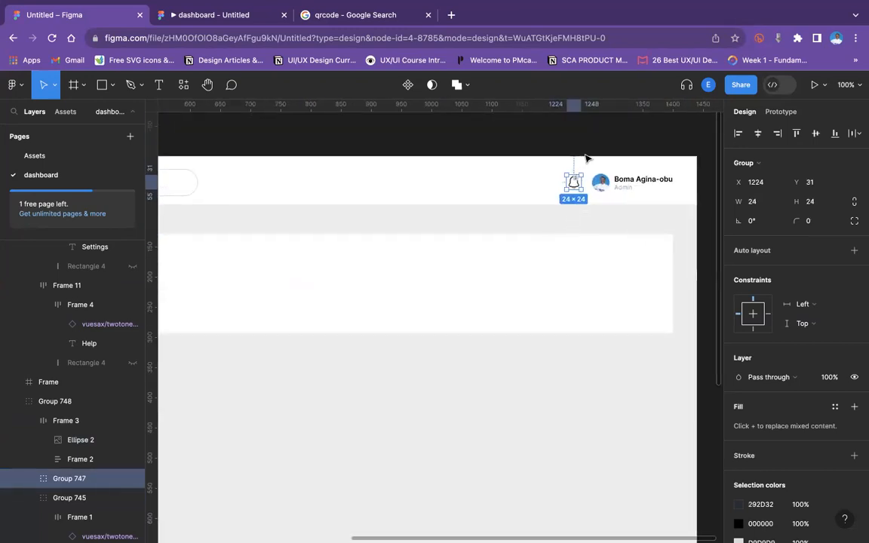
{"action": "key", "text": "Escape"}
{"action": "left_click", "coordinate": [576, 183]}
{"action": "double_click", "coordinate": [576, 184]}
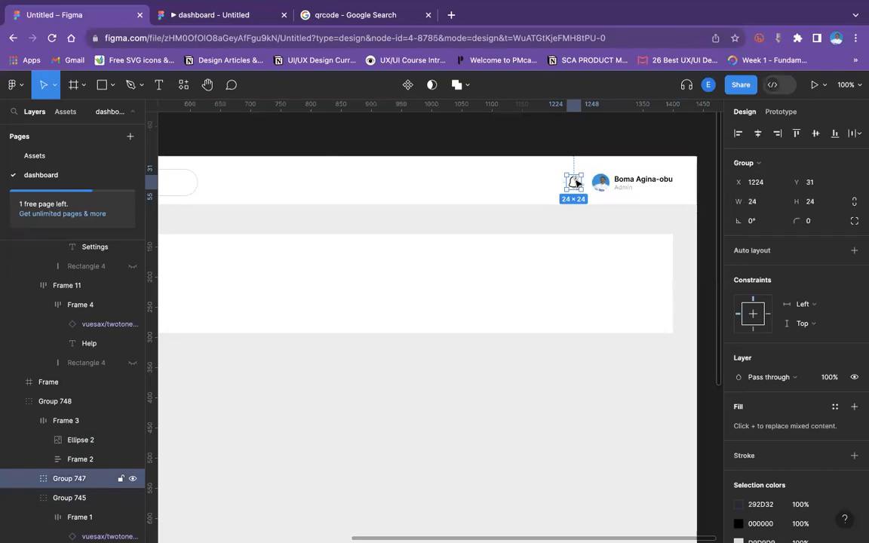
{"action": "double_click", "coordinate": [576, 183]}
{"action": "scroll", "coordinate": [822, 445], "scroll_direction": "down", "scroll_amount": 3}
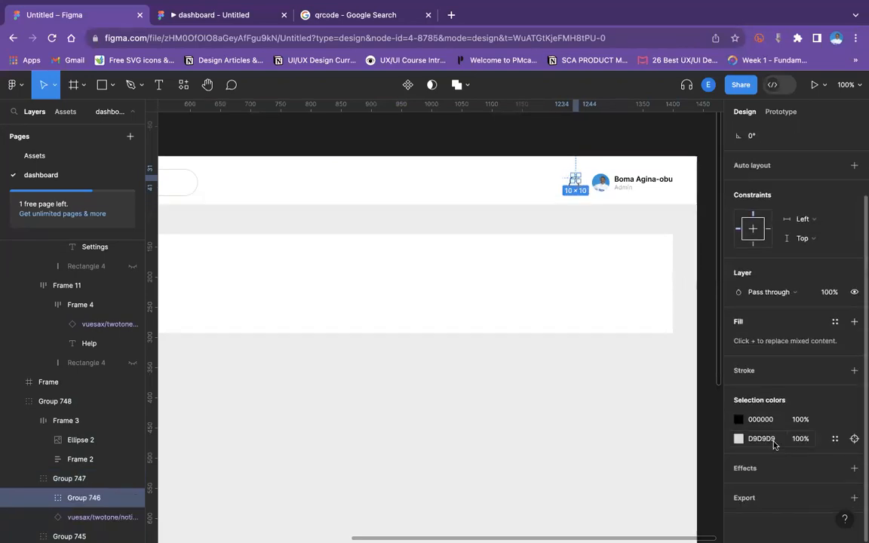
{"action": "left_click", "coordinate": [737, 421]}
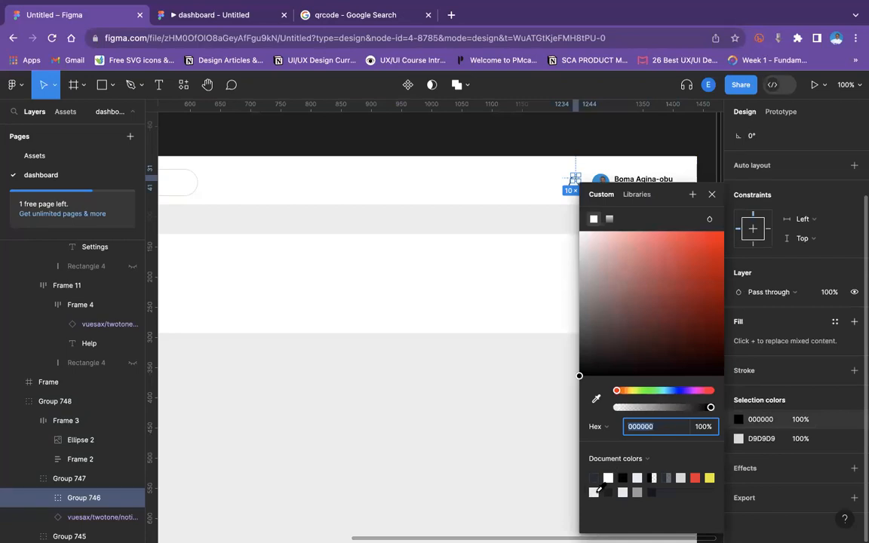
{"action": "left_click", "coordinate": [608, 477]}
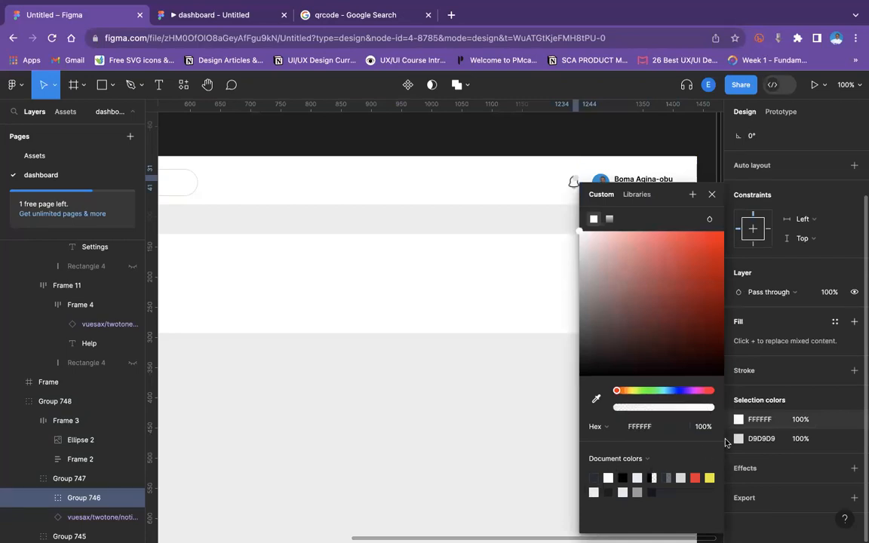
{"action": "left_click", "coordinate": [738, 438]}
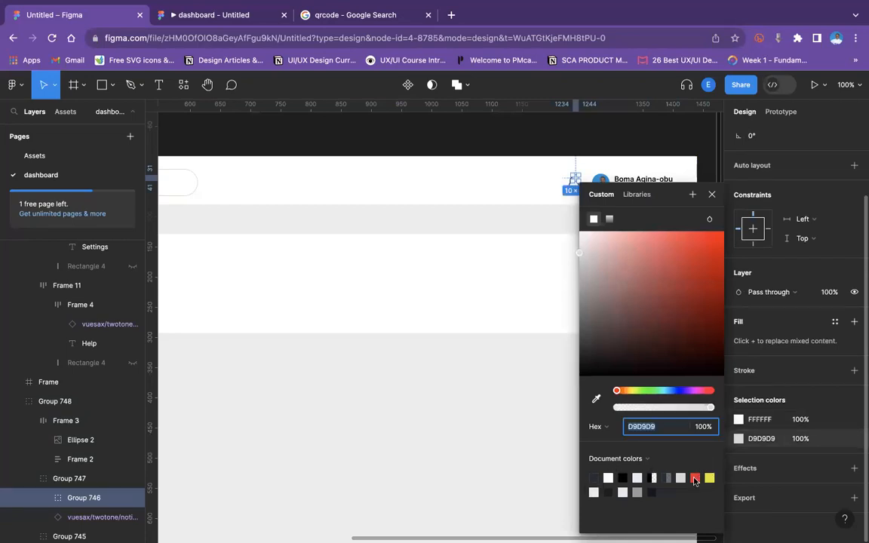
{"action": "left_click", "coordinate": [694, 478]}
{"action": "left_click", "coordinate": [562, 145]}
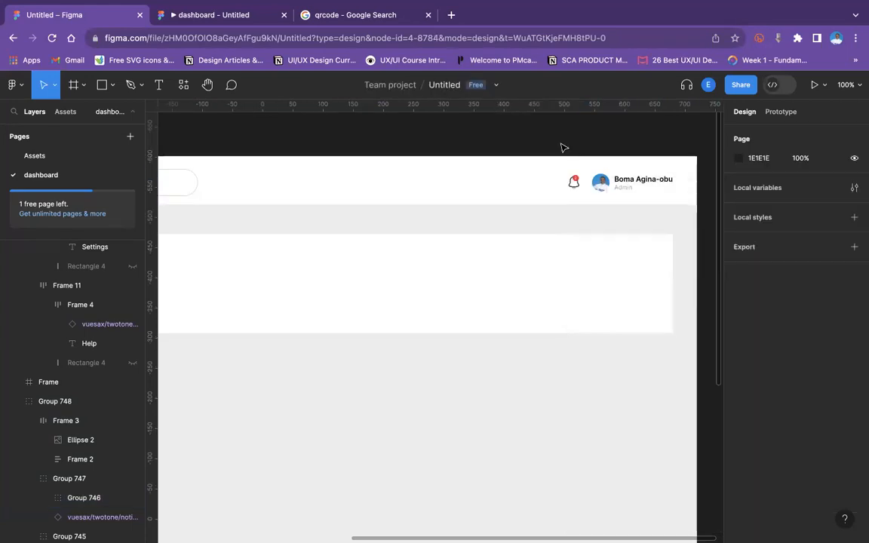
Align the Globus Bank logo, the search bar group and the header frame along their vertical centres.
{"action": "key", "text": "minus"}
{"action": "scroll", "coordinate": [564, 148], "scroll_direction": "left", "scroll_amount": 1}
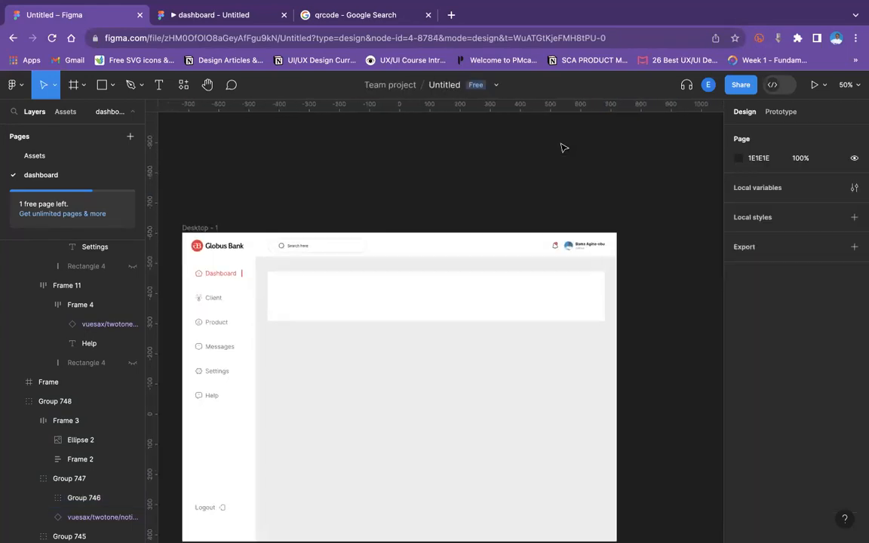
{"action": "left_click", "coordinate": [319, 245]}
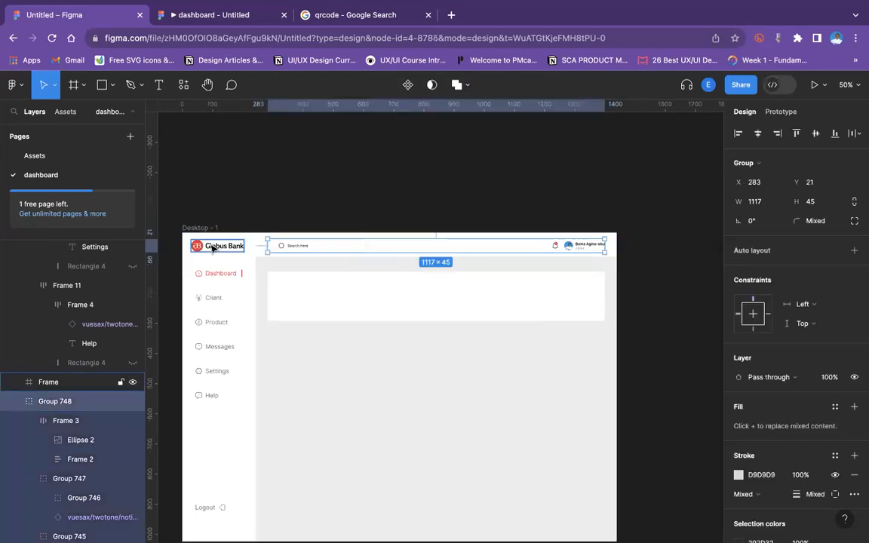
{"action": "left_click", "coordinate": [213, 246], "text": "shift"}
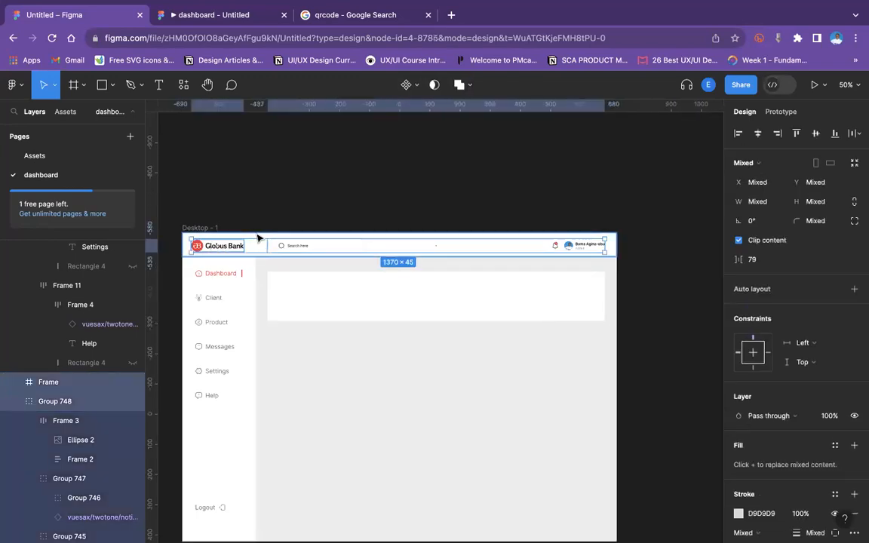
{"action": "left_click", "coordinate": [260, 233], "text": "shift"}
{"action": "left_click", "coordinate": [816, 134]}
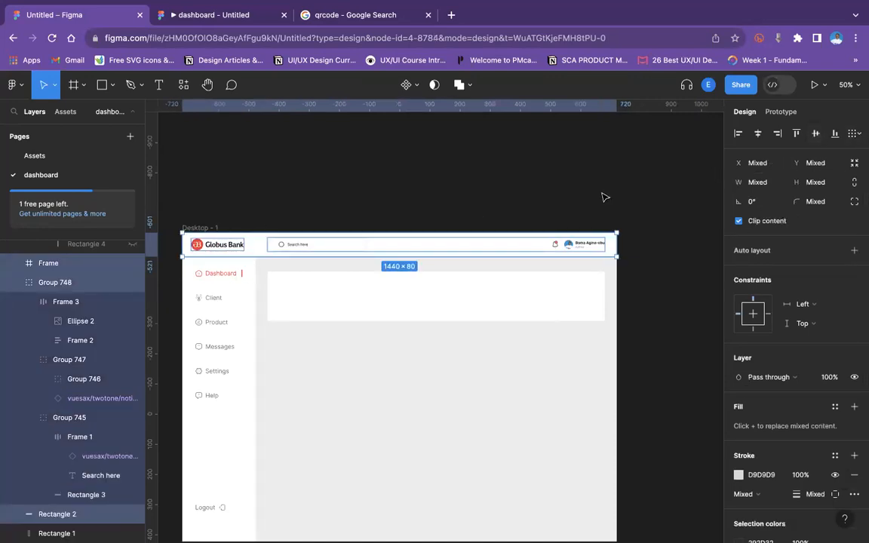
{"action": "left_click", "coordinate": [603, 197]}
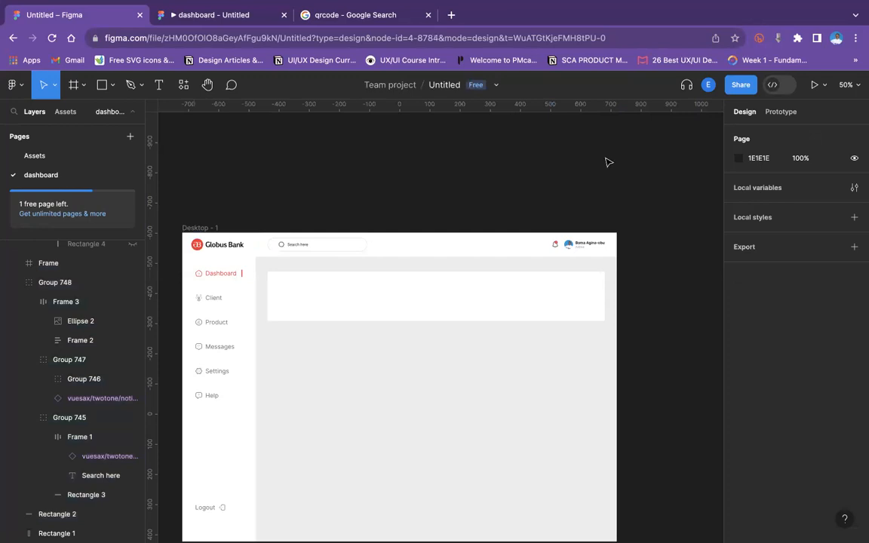
Resize the white content rectangle to a height of 100 and check it in the prototype preview.
{"action": "left_click", "coordinate": [487, 316]}
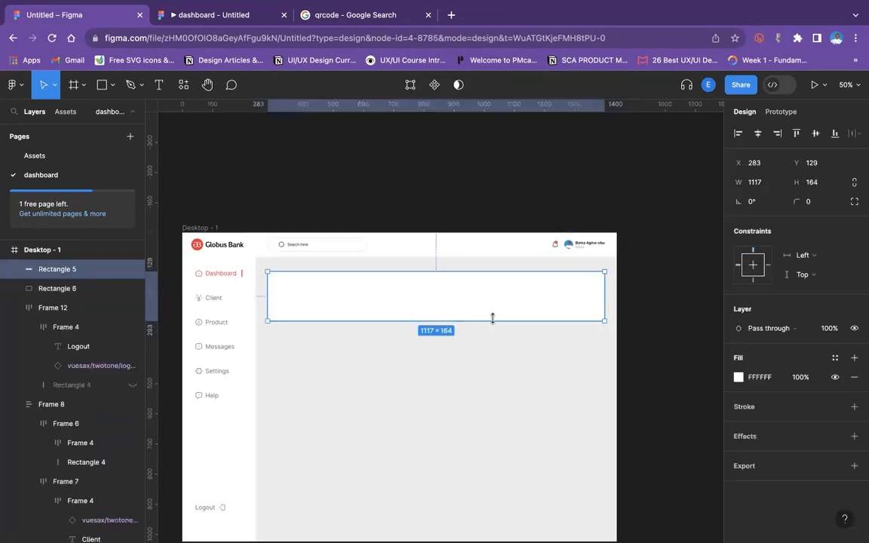
{"action": "left_click", "coordinate": [181, 14]}
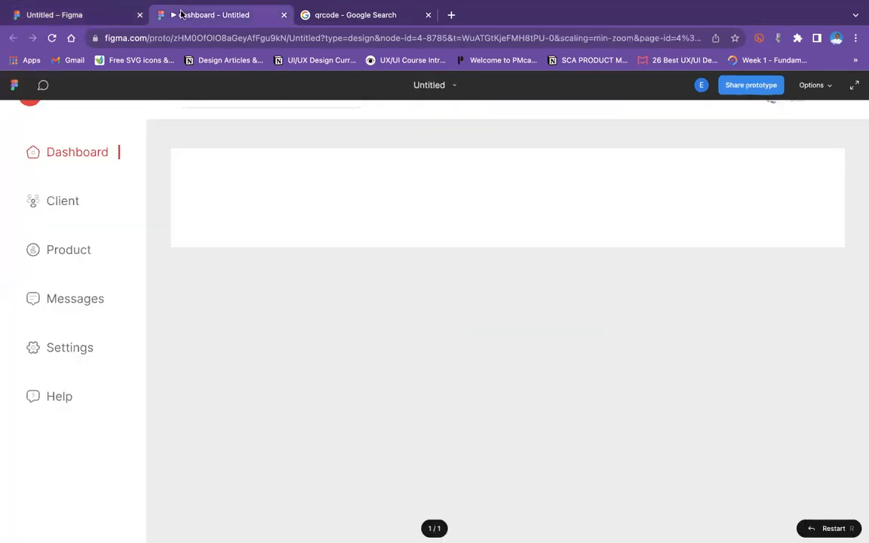
{"action": "left_click", "coordinate": [95, 14]}
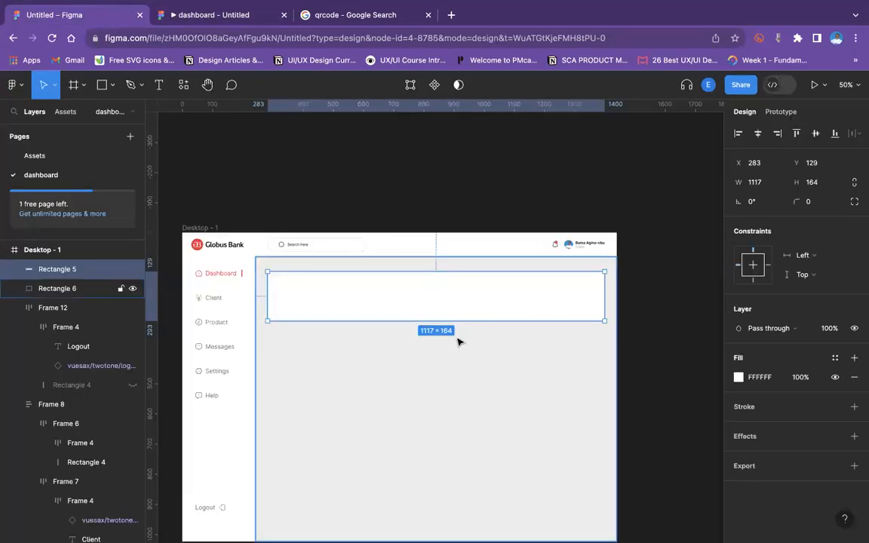
{"action": "mouse_move", "coordinate": [452, 321]}
{"action": "left_mouse_down"}
{"action": "mouse_move", "coordinate": [454, 291]}
{"action": "mouse_move", "coordinate": [455, 304]}
{"action": "left_mouse_up"}
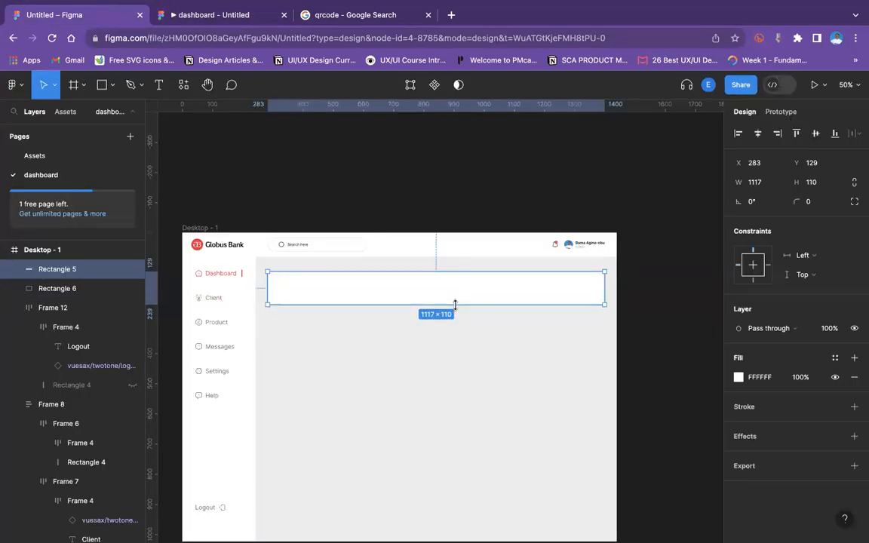
{"action": "left_click", "coordinate": [821, 183]}
{"action": "type", "text": "100"}
{"action": "key", "text": "Return"}
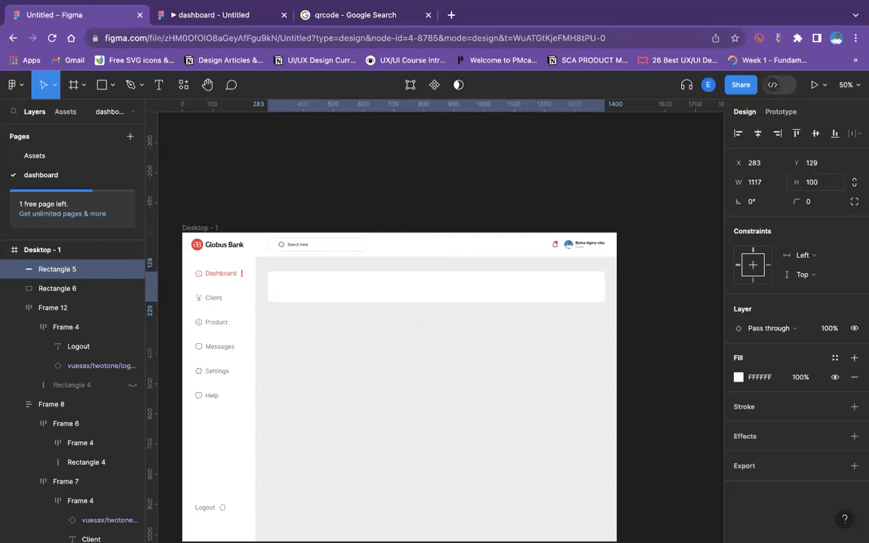
{"action": "left_click", "coordinate": [191, 14]}
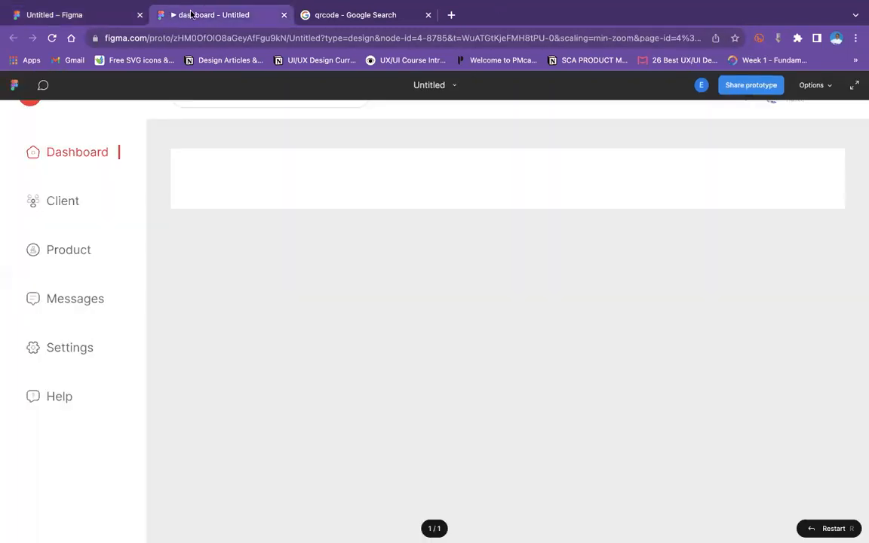
{"action": "left_click", "coordinate": [58, 16]}
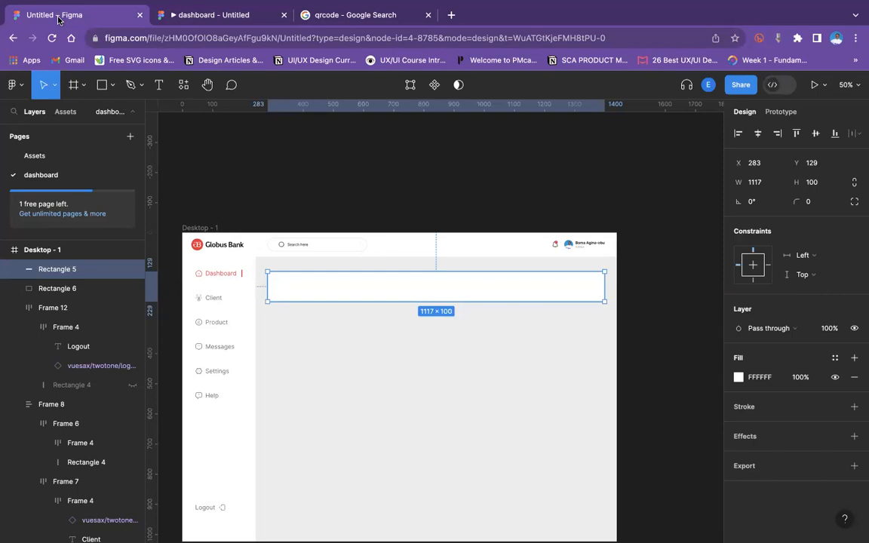
Stretch the white rectangle to about 118 tall and give its corners a radius of 10.
{"action": "left_click", "coordinate": [453, 386]}
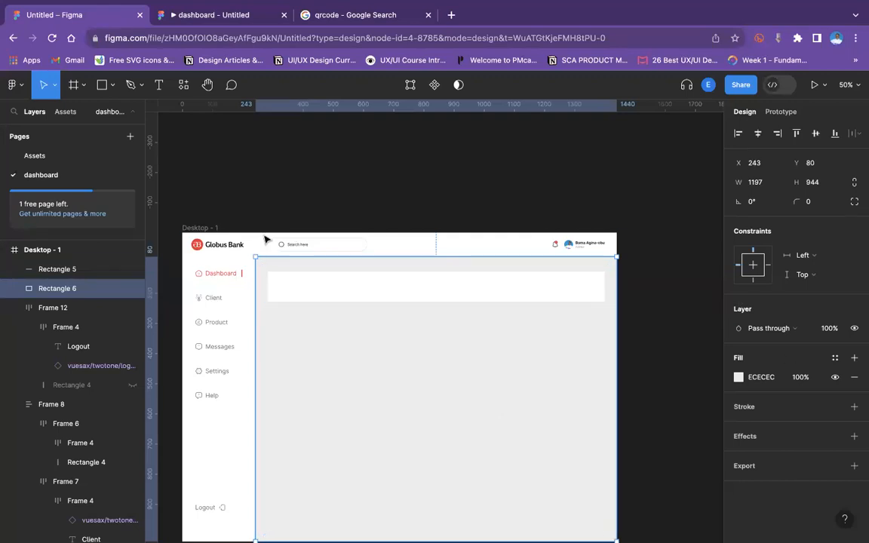
{"action": "left_click", "coordinate": [303, 293]}
{"action": "left_click_drag", "start_coordinate": [403, 303], "coordinate": [404, 306]}
{"action": "left_click", "coordinate": [816, 204]}
{"action": "key", "text": "Return"}
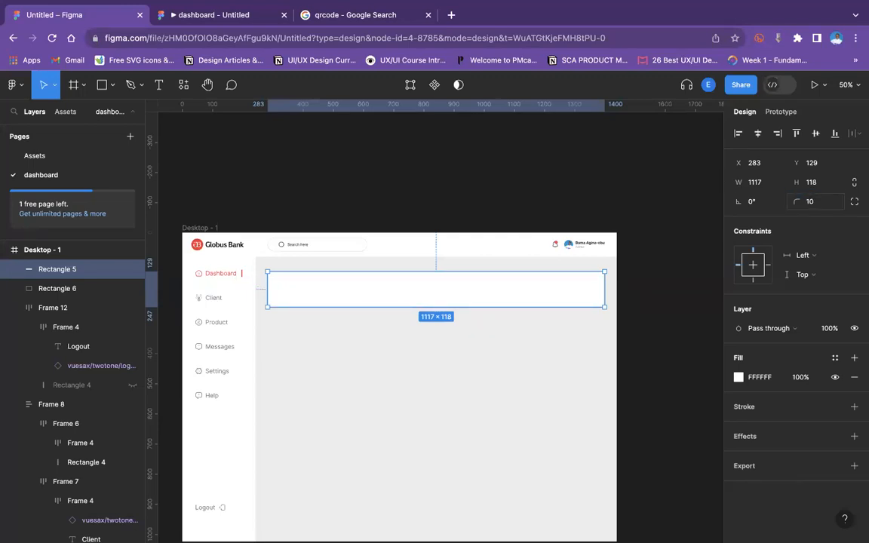
Add a "Total revenue" text label in the grey content area below the white card.
{"action": "key", "text": "shift+0"}
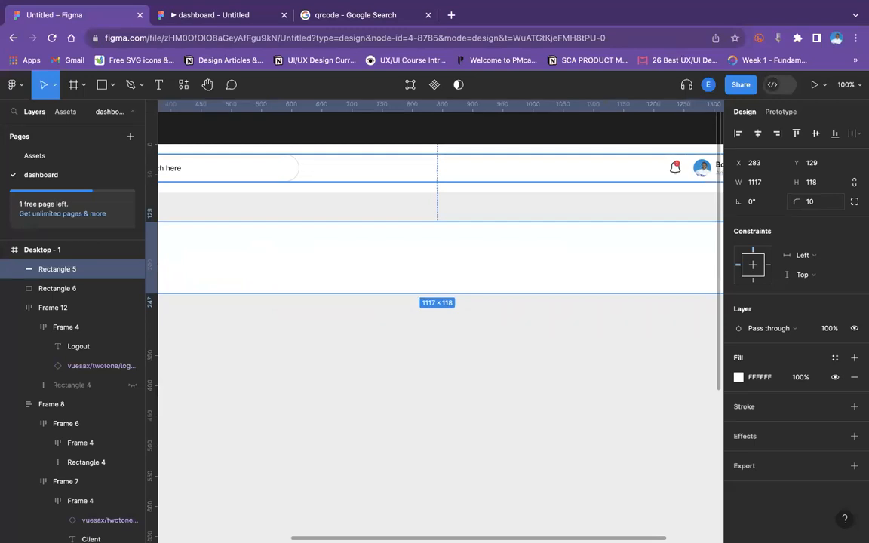
{"action": "left_click", "coordinate": [111, 89]}
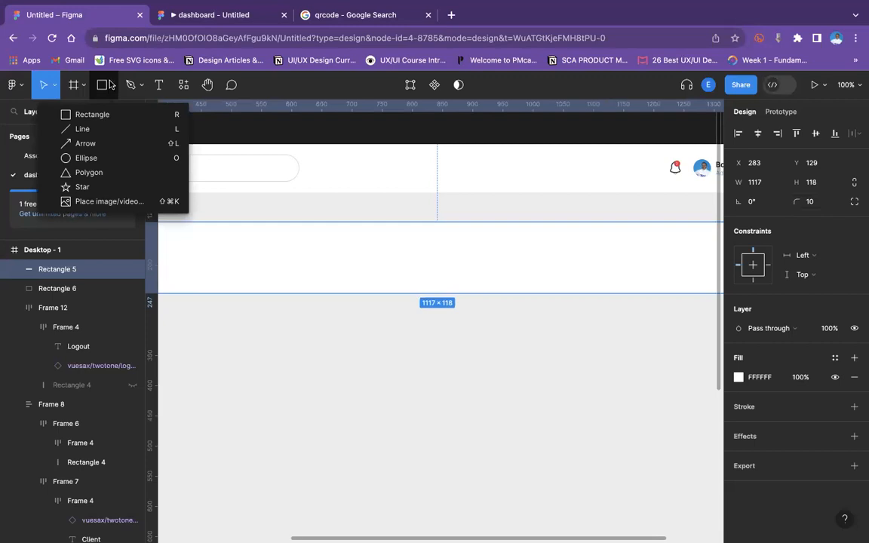
{"action": "left_click", "coordinate": [159, 85]}
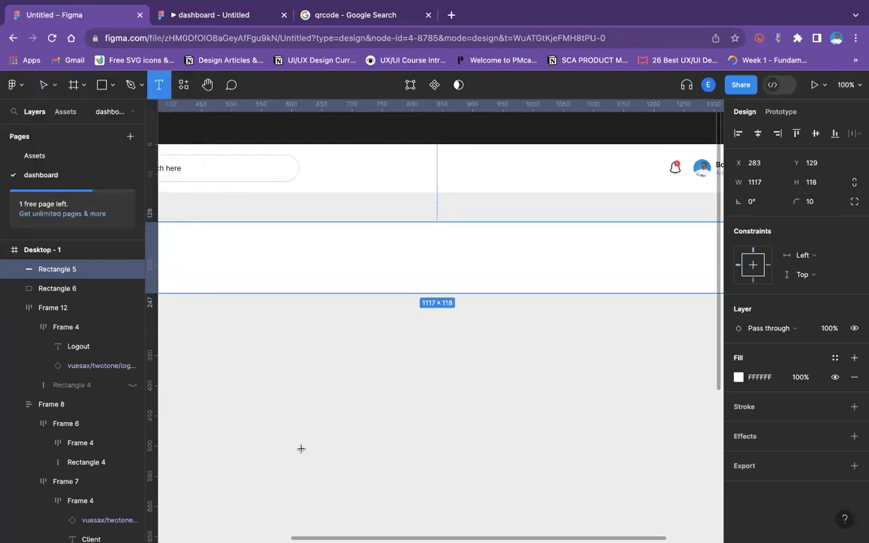
{"action": "left_click", "coordinate": [322, 356]}
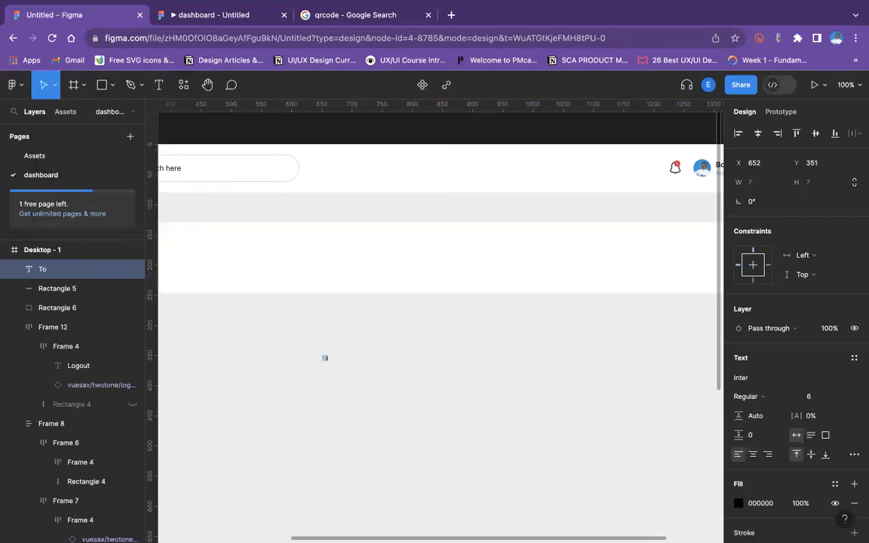
{"action": "type", "text": "Total revenue"}
{"action": "key", "text": "Escape"}
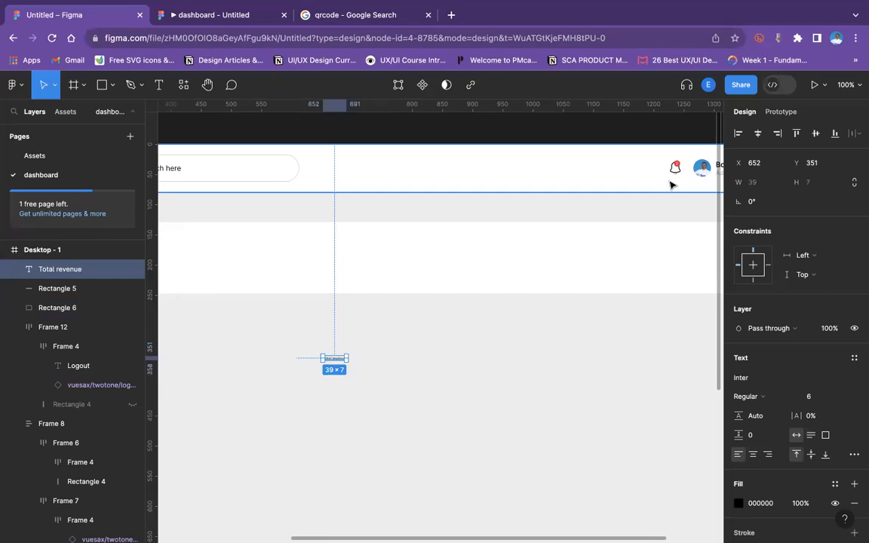
Inspect the header's Admin label style and set the Total revenue text's font size to 10.
{"action": "scroll", "coordinate": [670, 185], "scroll_direction": "right", "scroll_amount": 3}
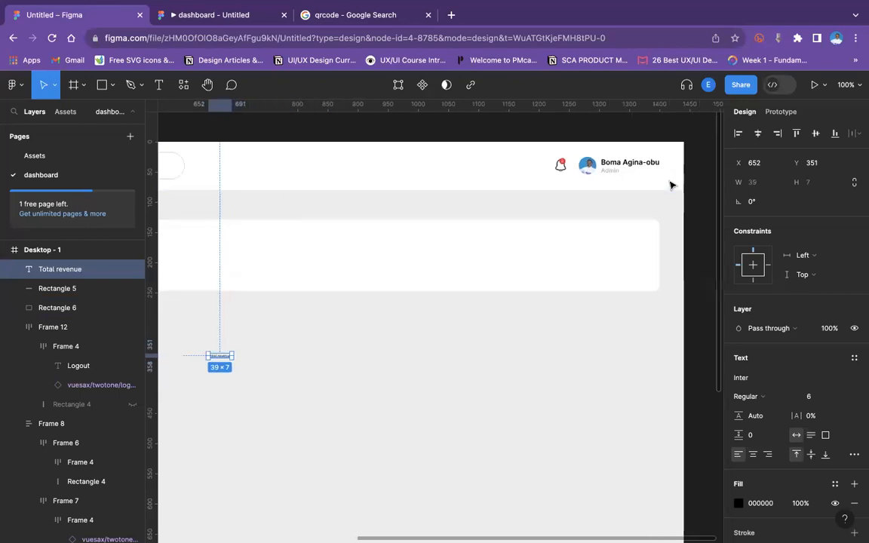
{"action": "left_click", "coordinate": [618, 174]}
{"action": "double_click", "coordinate": [618, 174]}
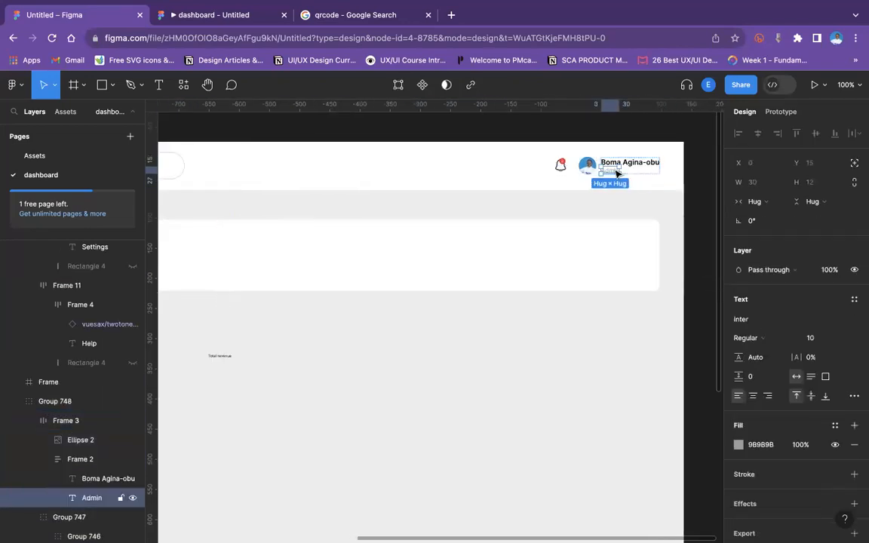
{"action": "left_click", "coordinate": [560, 371]}
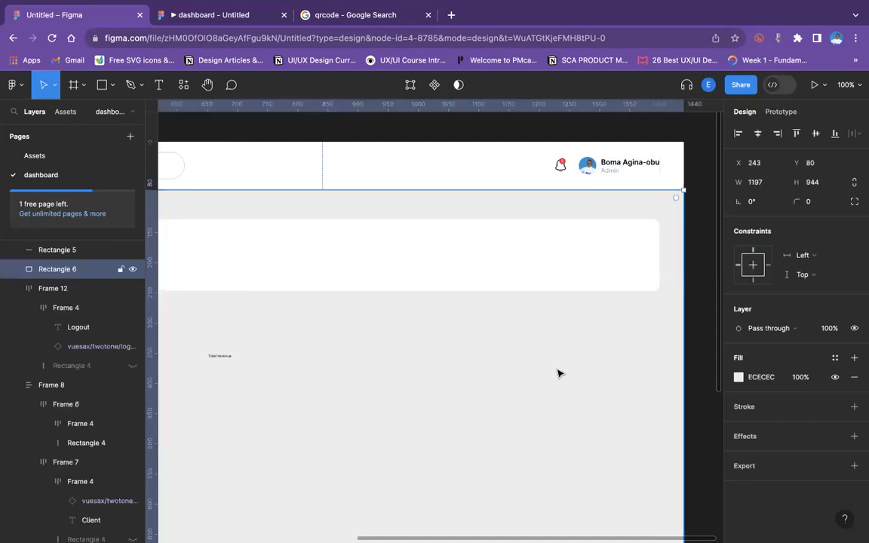
{"action": "scroll", "coordinate": [558, 373], "scroll_direction": "left", "scroll_amount": 5}
{"action": "left_click", "coordinate": [395, 346]}
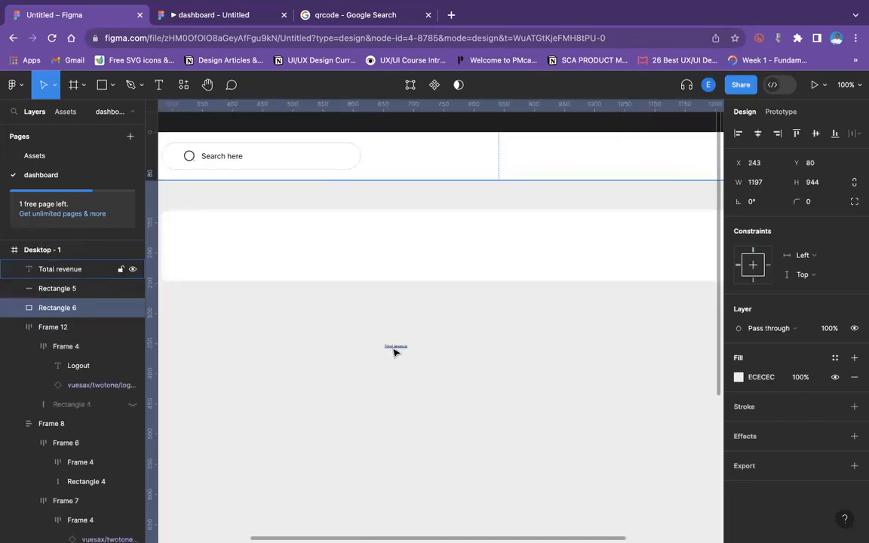
{"action": "left_click", "coordinate": [822, 398]}
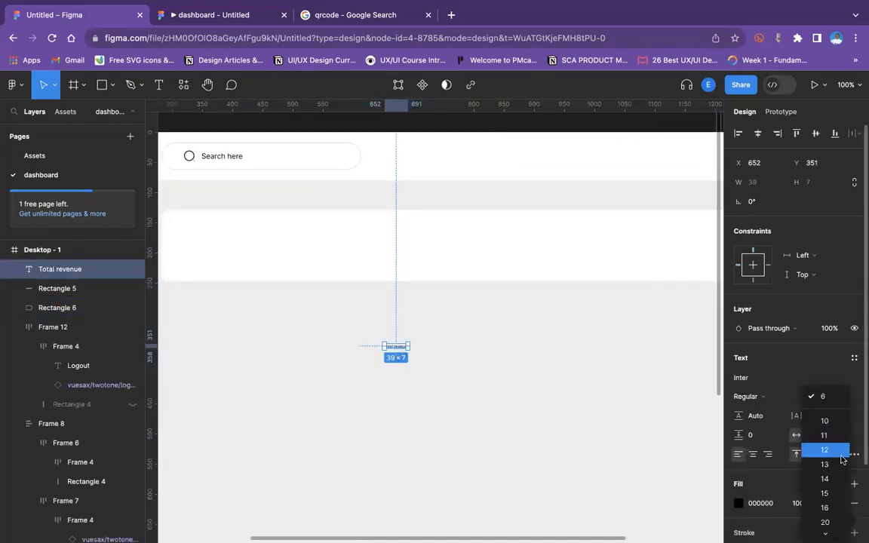
{"action": "left_click", "coordinate": [825, 421]}
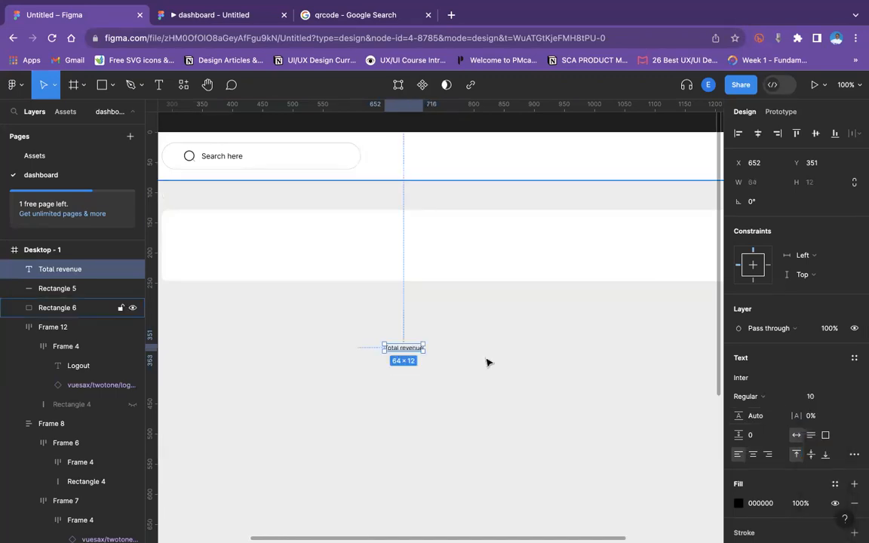
Compare with the Client menu label and change the Total revenue text's font size to 14.
{"action": "left_click", "coordinate": [176, 16]}
{"action": "left_click", "coordinate": [90, 13]}
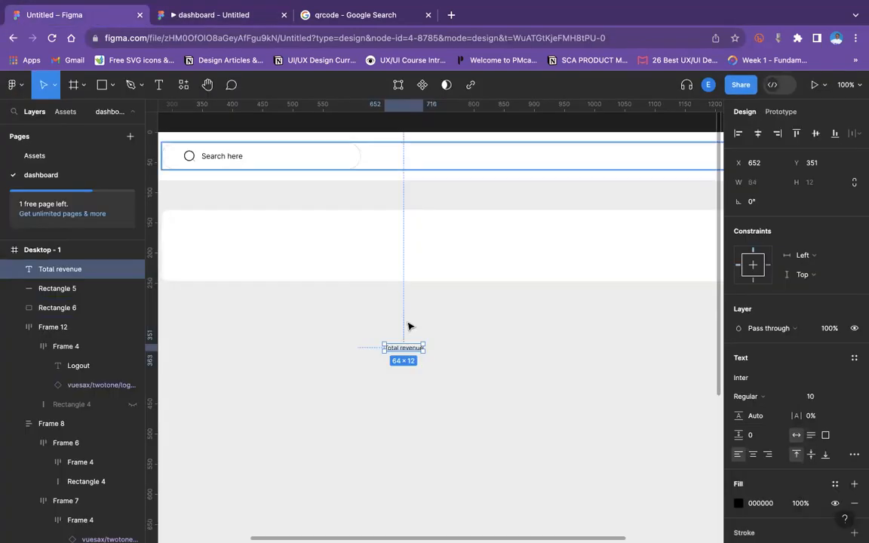
{"action": "scroll", "coordinate": [382, 298], "scroll_direction": "left", "scroll_amount": 5}
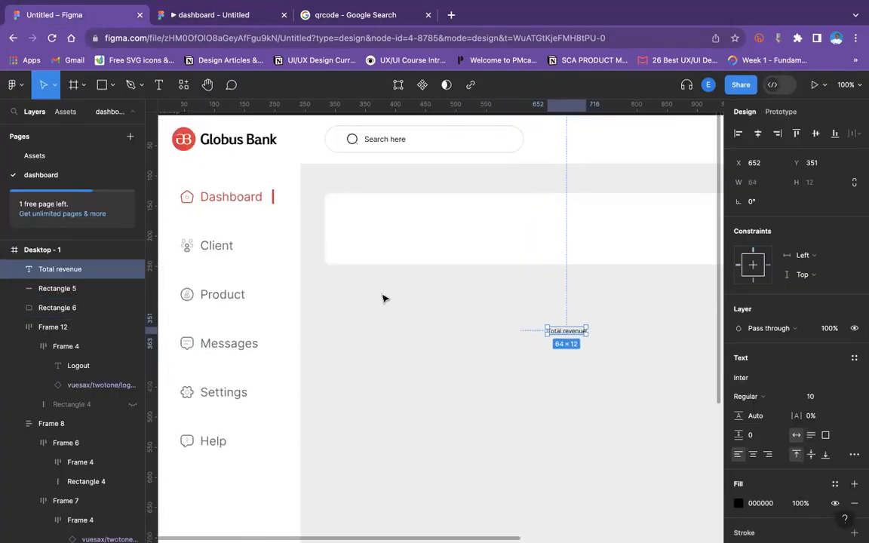
{"action": "left_click", "coordinate": [216, 245]}
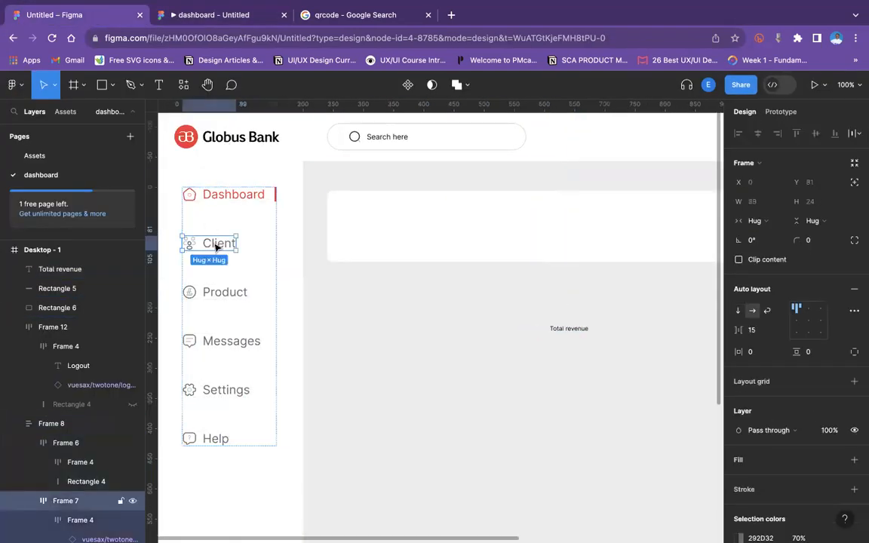
{"action": "double_click", "coordinate": [219, 244]}
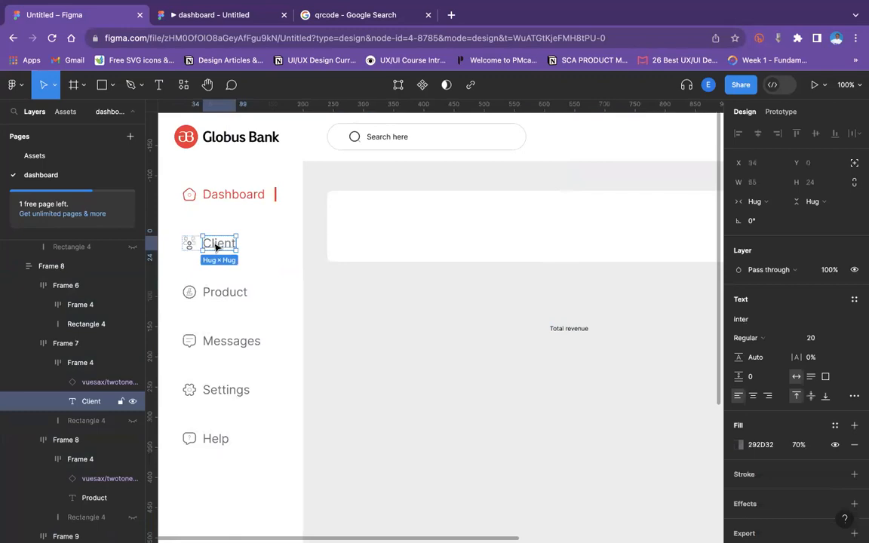
{"action": "left_click", "coordinate": [573, 329]}
{"action": "left_click", "coordinate": [842, 397]}
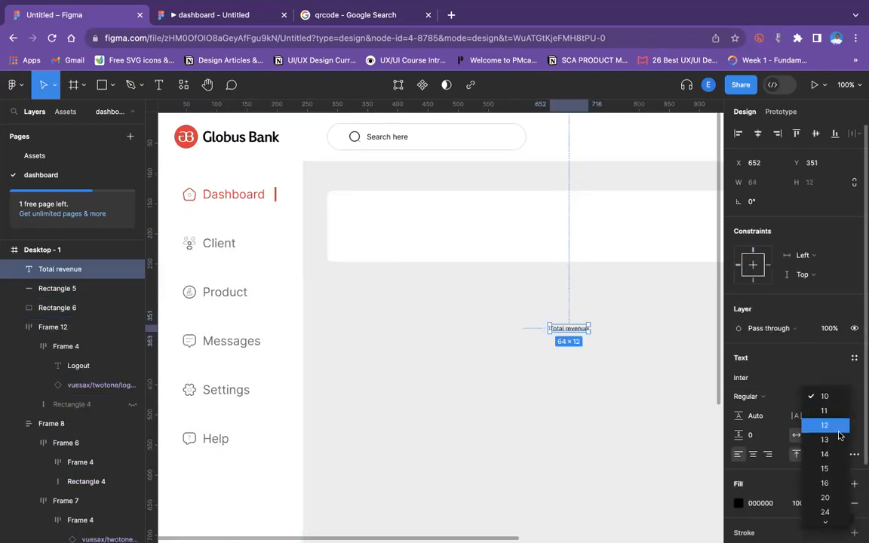
{"action": "left_click", "coordinate": [824, 454]}
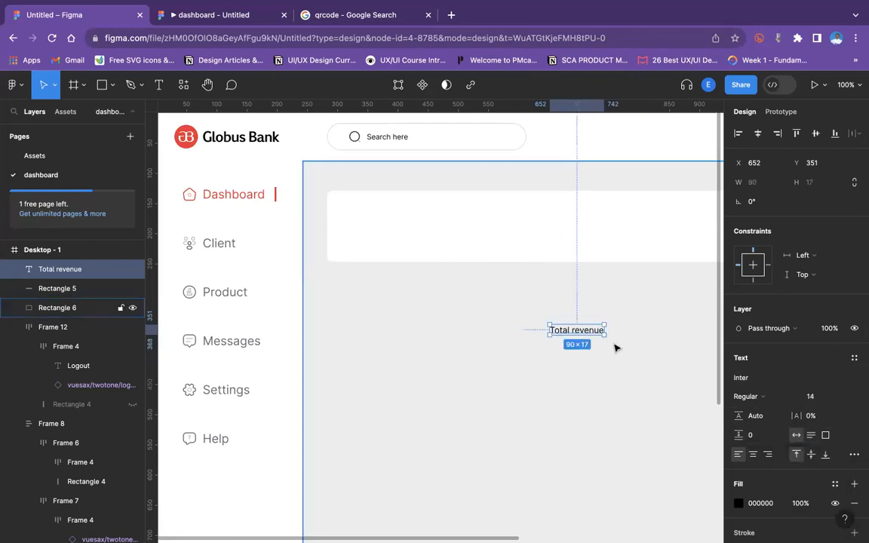
Duplicate the Total revenue label, move the copy just below it, and set the copy's font size to 20.
{"action": "key", "text": "ctrl+d"}
{"action": "left_click_drag", "start_coordinate": [601, 332], "coordinate": [600, 347]}
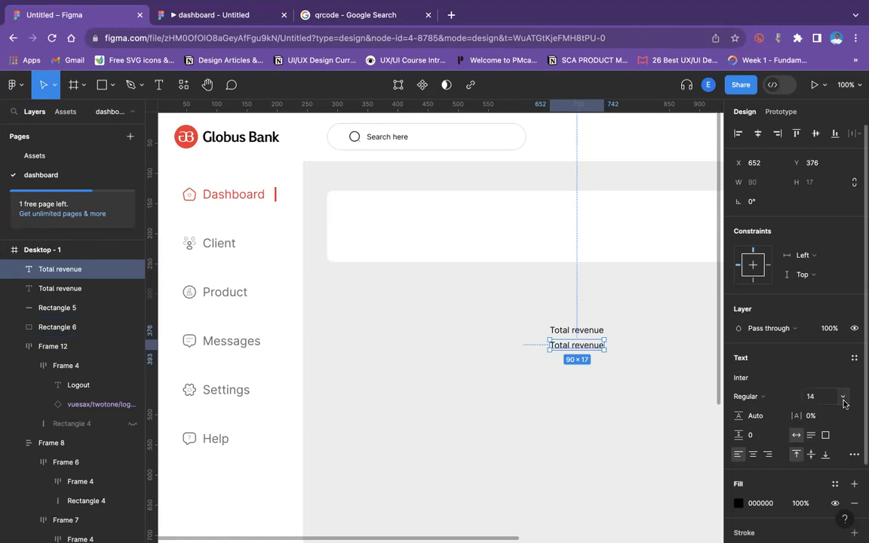
{"action": "left_click", "coordinate": [842, 398]}
{"action": "left_click", "coordinate": [822, 439]}
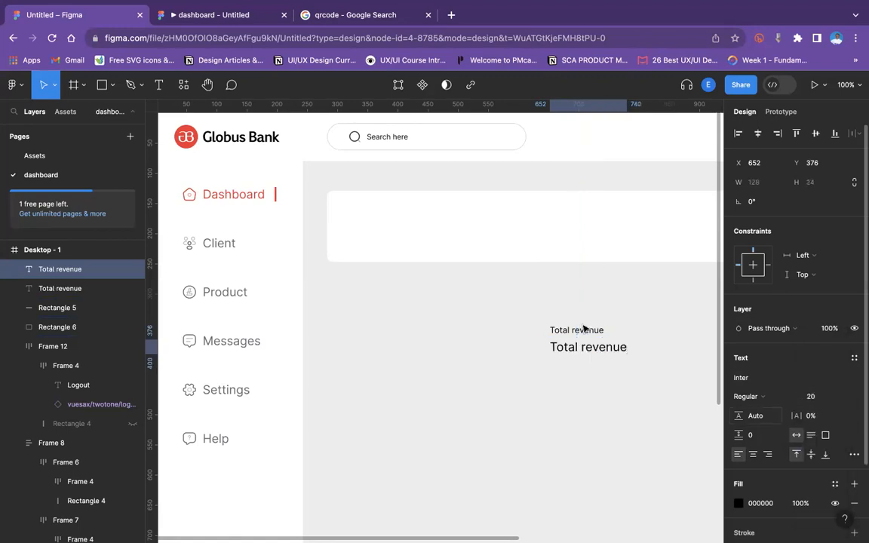
Replace the copied label's text with $200K.
{"action": "double_click", "coordinate": [584, 346]}
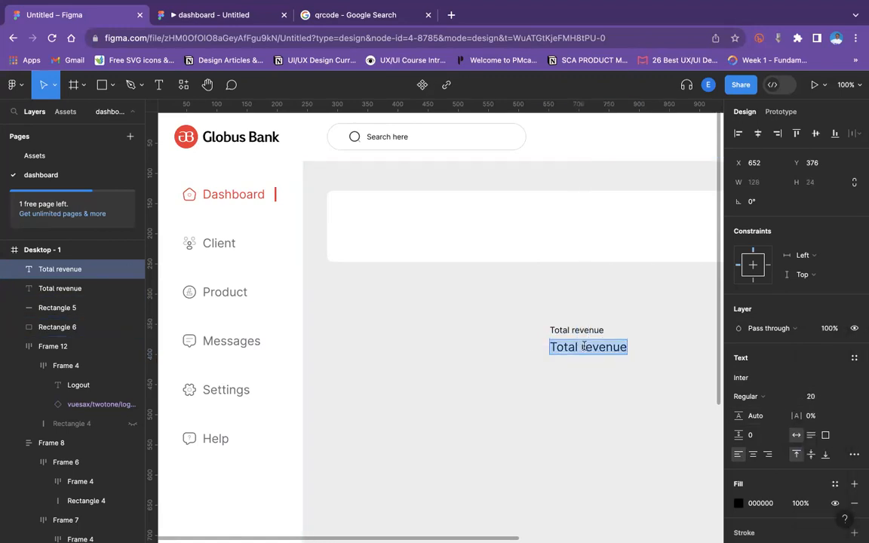
{"action": "type", "text": "$"}
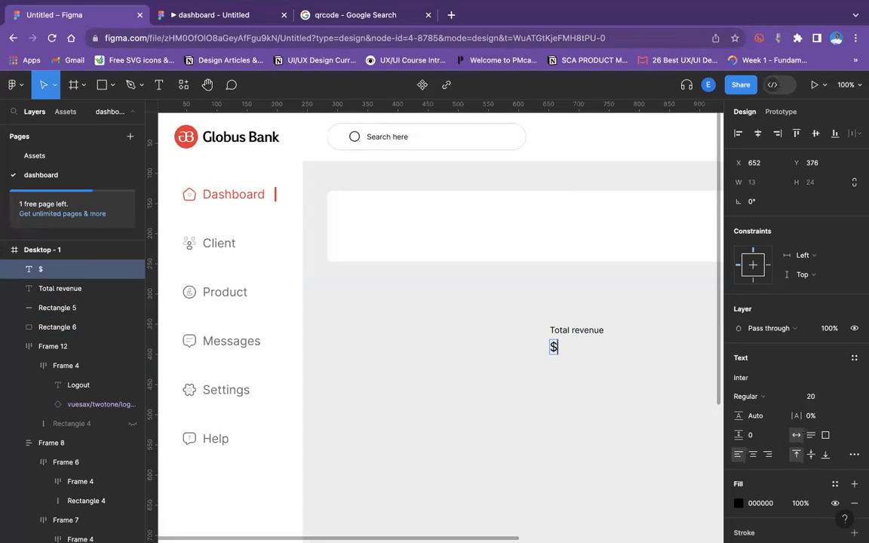
{"action": "type", "text": "200"}
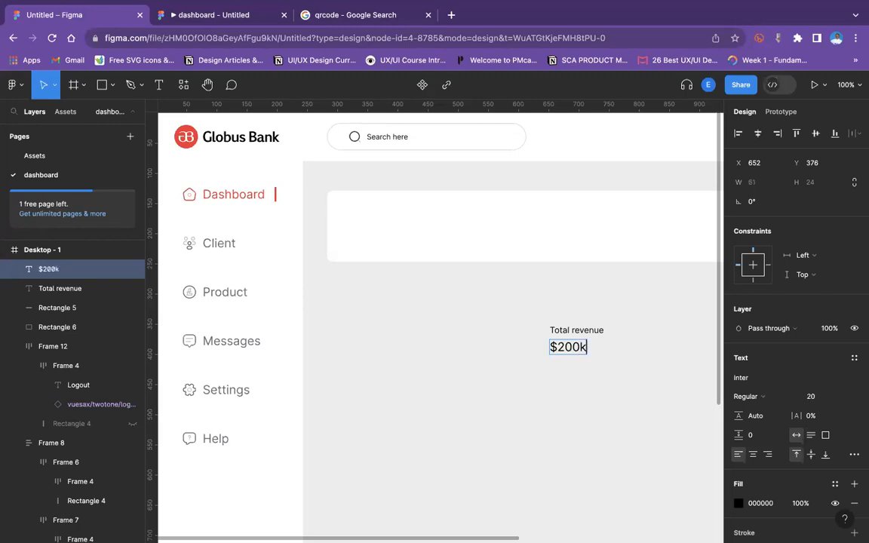
{"action": "type", "text": "K"}
{"action": "key", "text": "Escape"}
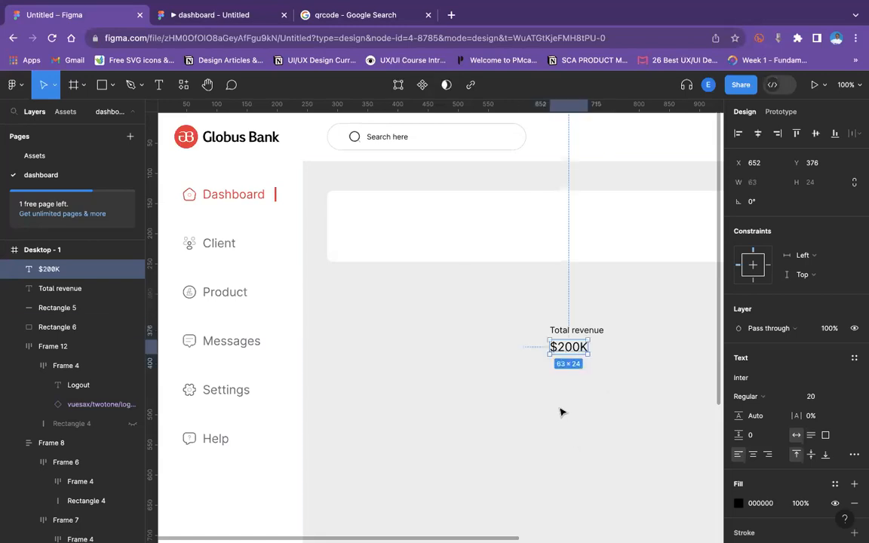
{"action": "left_click", "coordinate": [562, 412]}
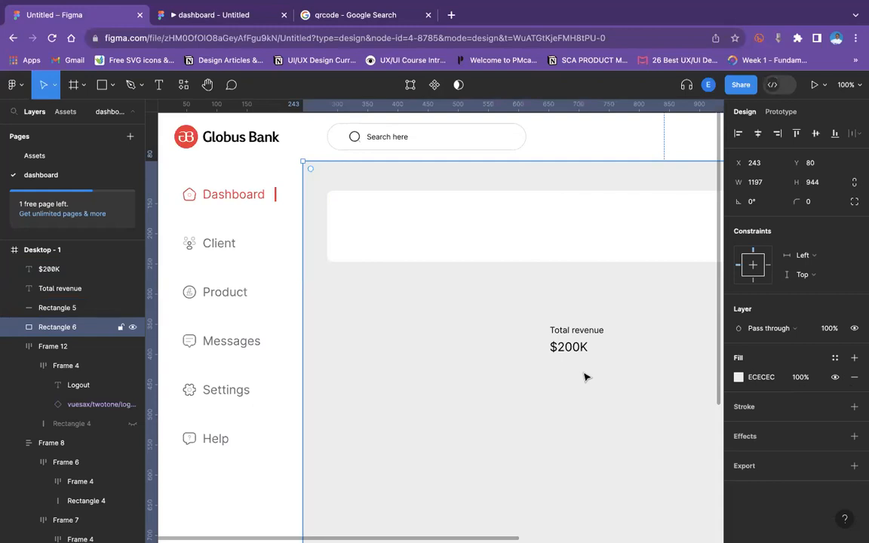
Search the assets for money and place the money-recive icon, about 40×40, to the left of the revenue labels.
{"action": "scroll", "coordinate": [584, 377], "scroll_direction": "right", "scroll_amount": 5}
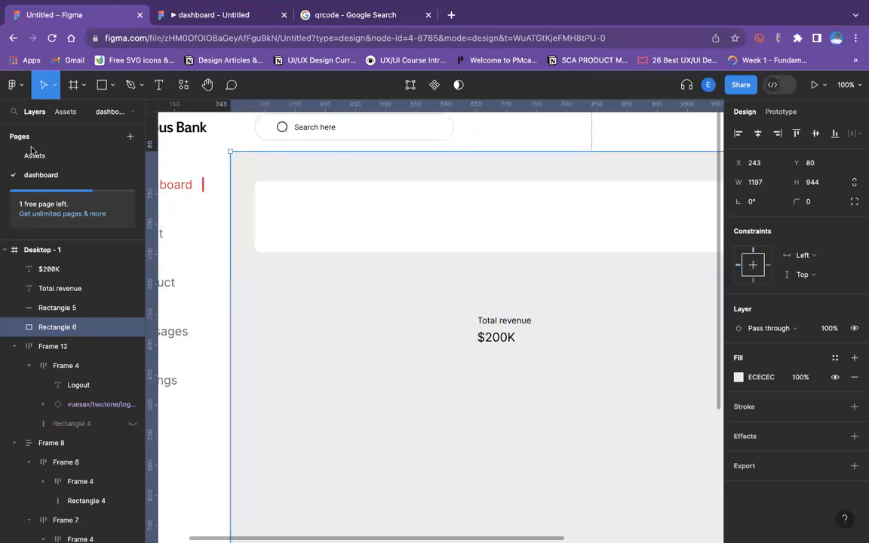
{"action": "left_click", "coordinate": [65, 111]}
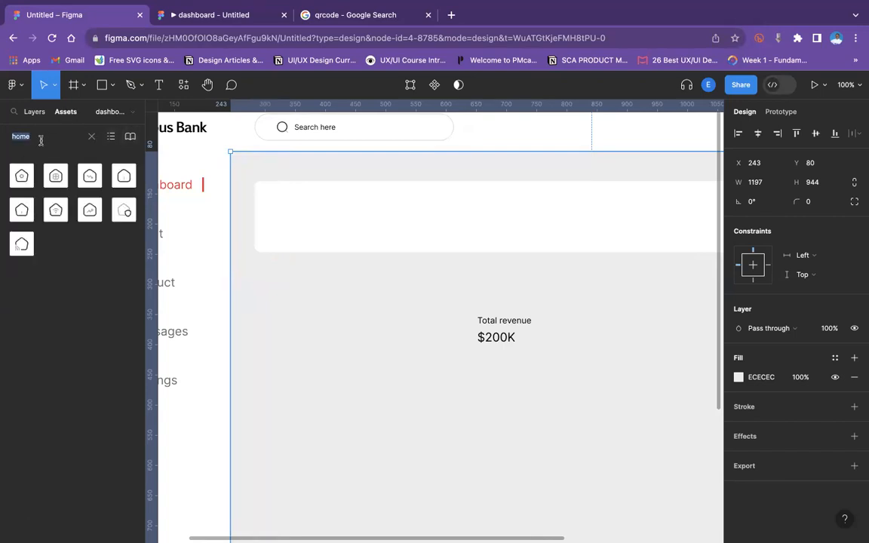
{"action": "type", "text": "qeve"}
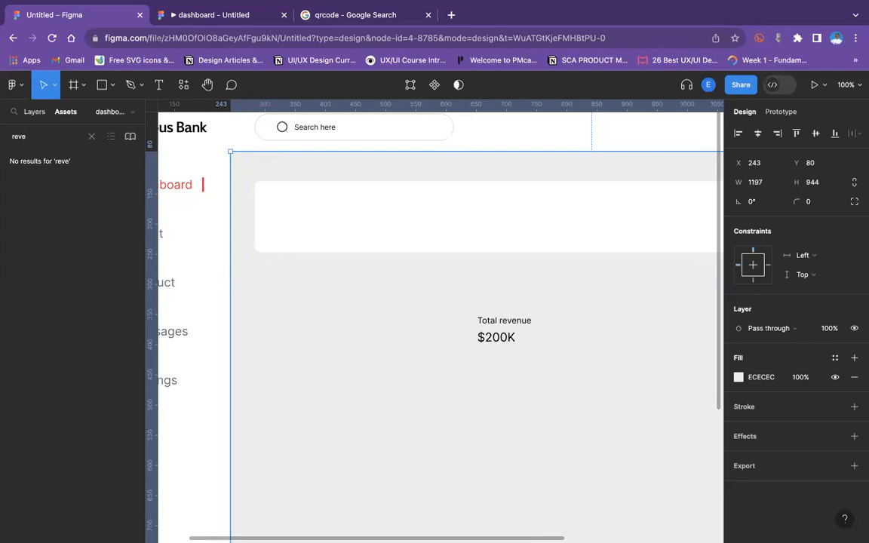
{"action": "type", "text": "n"}
{"action": "key", "text": "BackSpace"}
{"action": "key", "text": "BackSpace"}
{"action": "key", "text": "BackSpace"}
{"action": "key", "text": "BackSpace"}
{"action": "key", "text": "BackSpace"}
{"action": "type", "text": "money"}
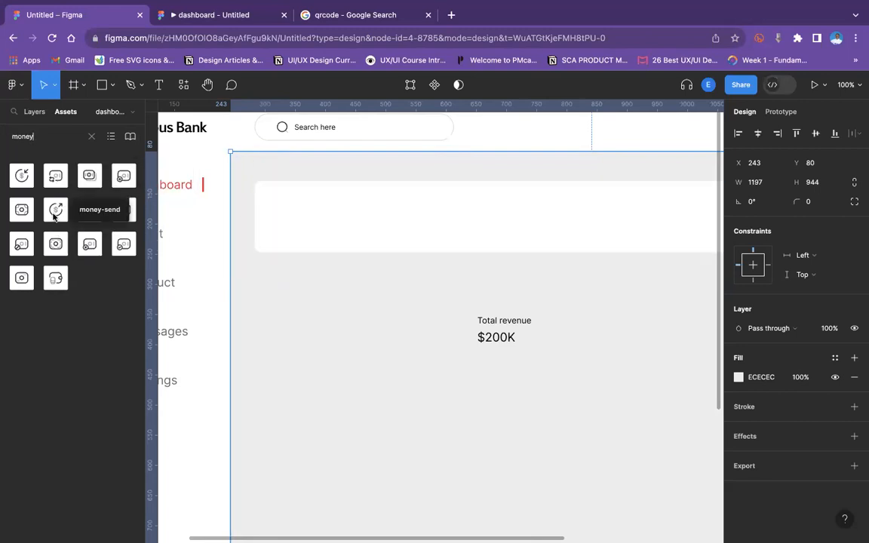
{"action": "left_click_drag", "start_coordinate": [55, 213], "coordinate": [447, 339]}
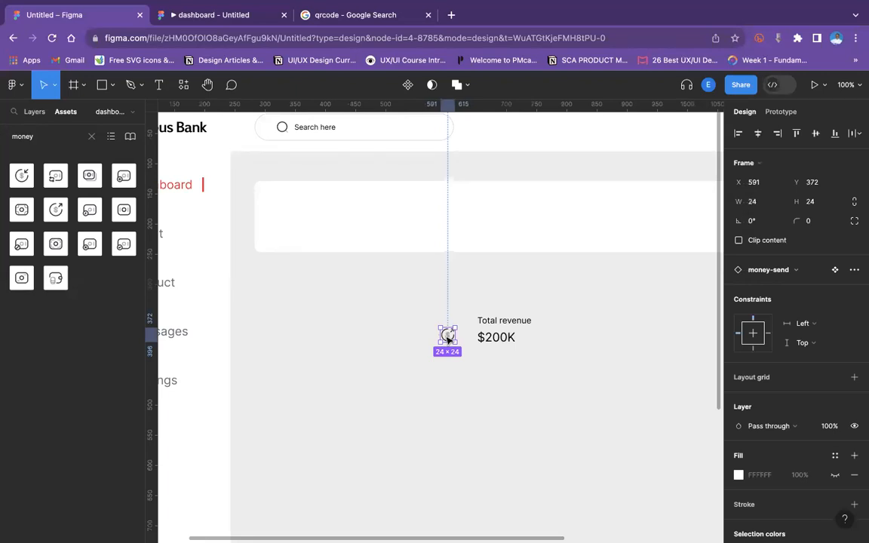
{"action": "key", "text": "Delete"}
{"action": "left_click_drag", "start_coordinate": [23, 174], "coordinate": [466, 335]}
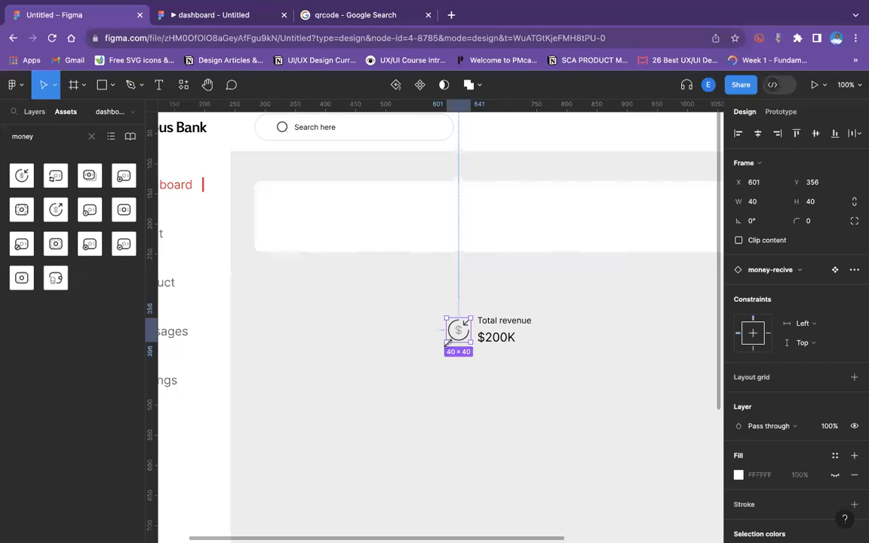
Set the $200K text's weight to Bold.
{"action": "left_click", "coordinate": [508, 341]}
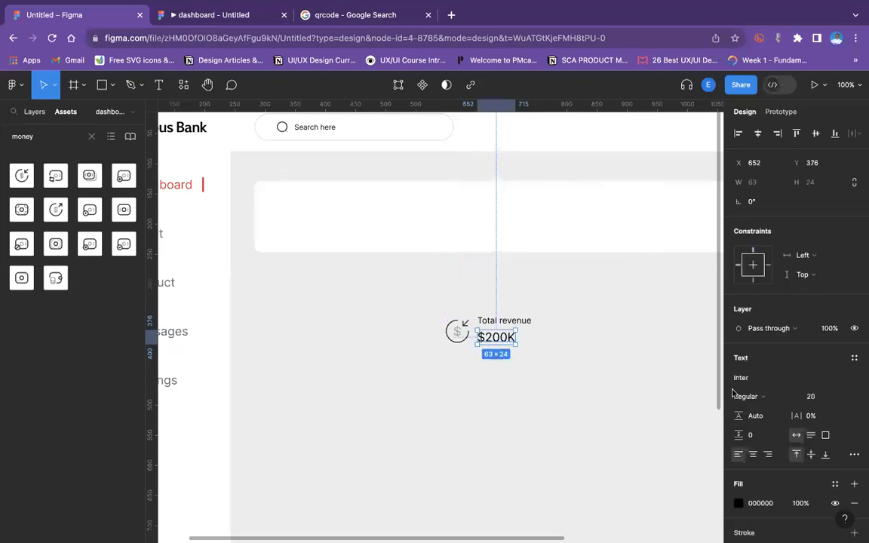
{"action": "left_click", "coordinate": [745, 396]}
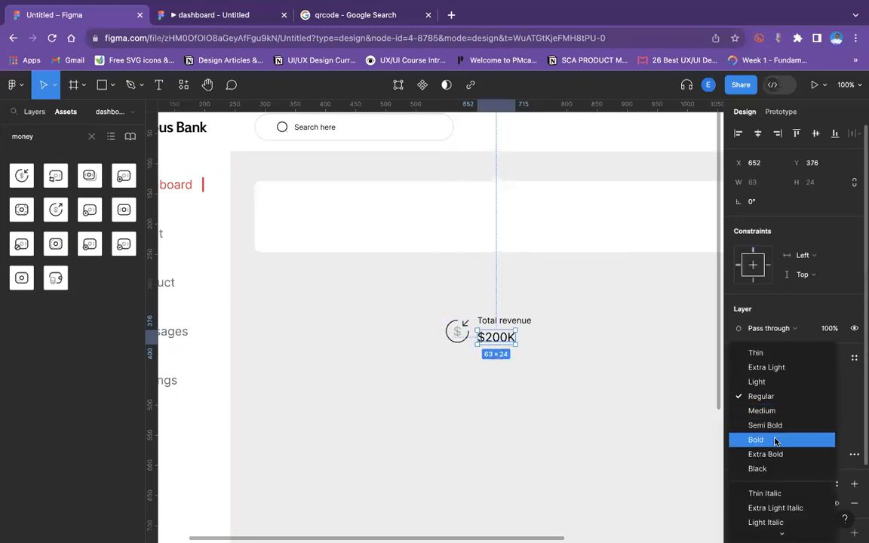
{"action": "left_click", "coordinate": [775, 441]}
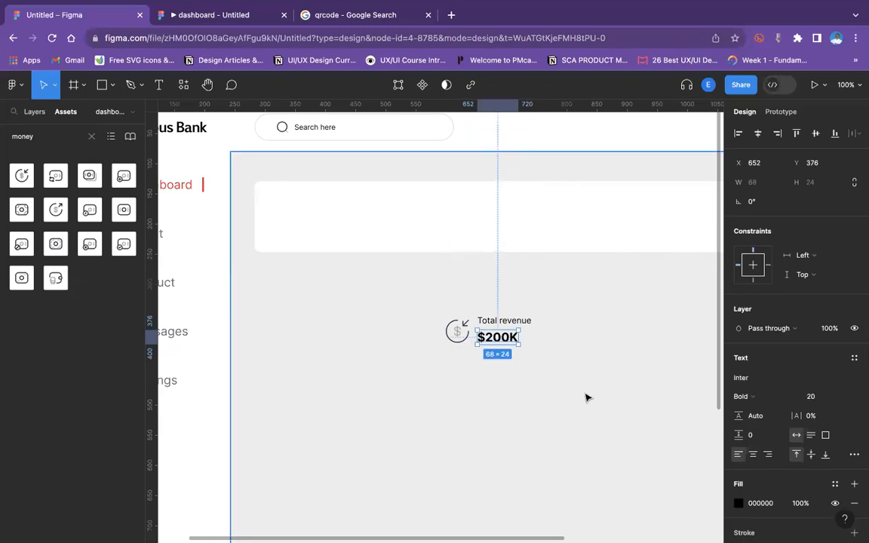
Stack the Total revenue and $200K labels in a vertical auto layout with 10 spacing.
{"action": "left_click", "coordinate": [515, 323], "text": "shift"}
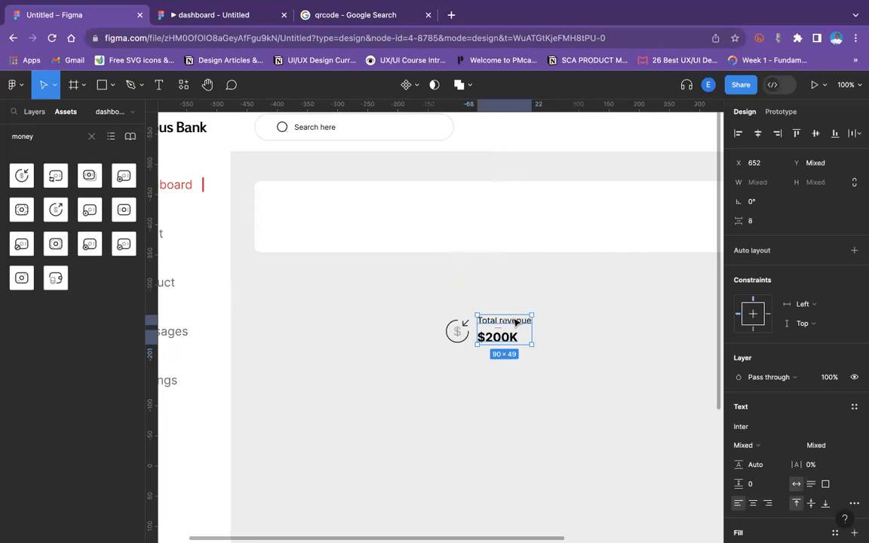
{"action": "key", "text": "shift+a"}
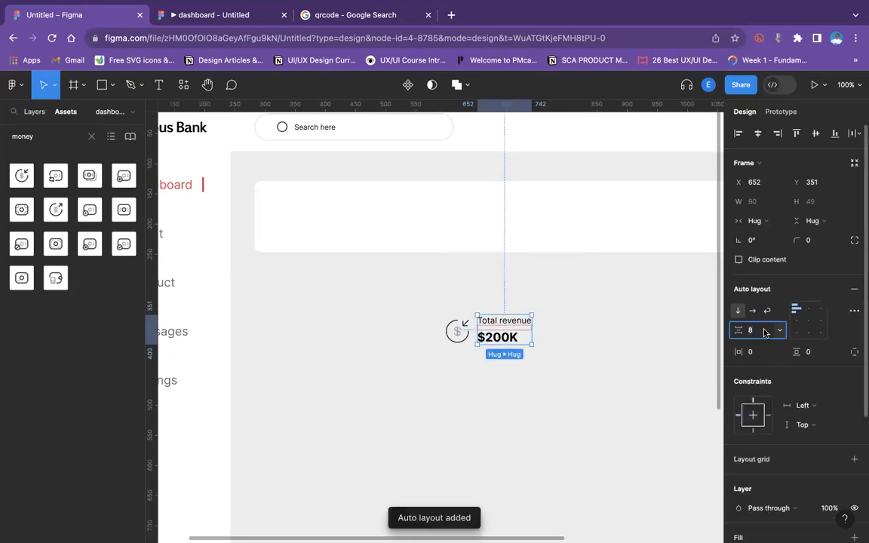
{"action": "type", "text": "10"}
{"action": "key", "text": "Return"}
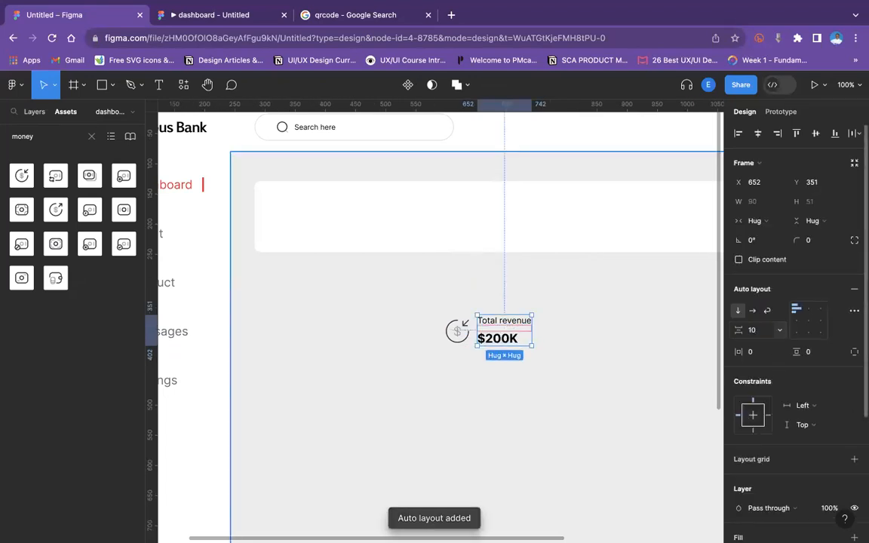
Combine the icon and the text stack in a horizontal auto layout with 10 spacing.
{"action": "left_click", "coordinate": [459, 332]}
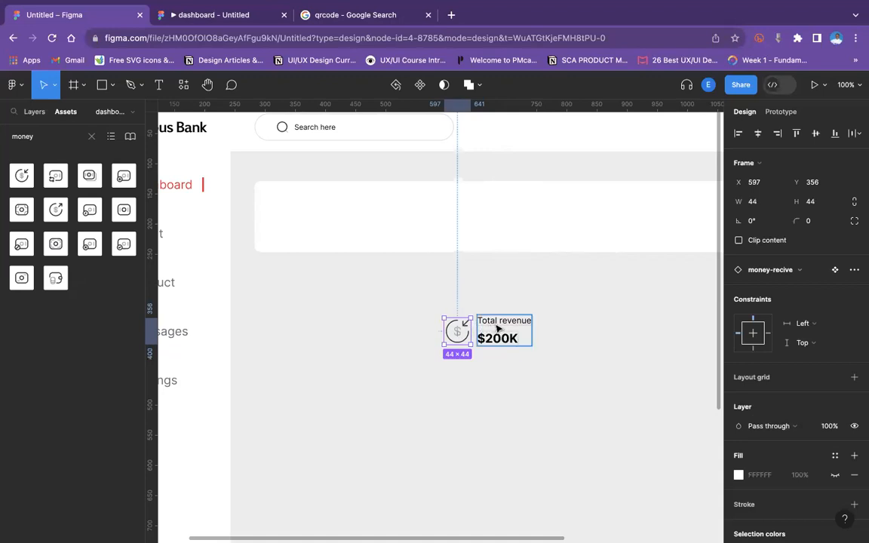
{"action": "left_click", "coordinate": [497, 328], "text": "shift"}
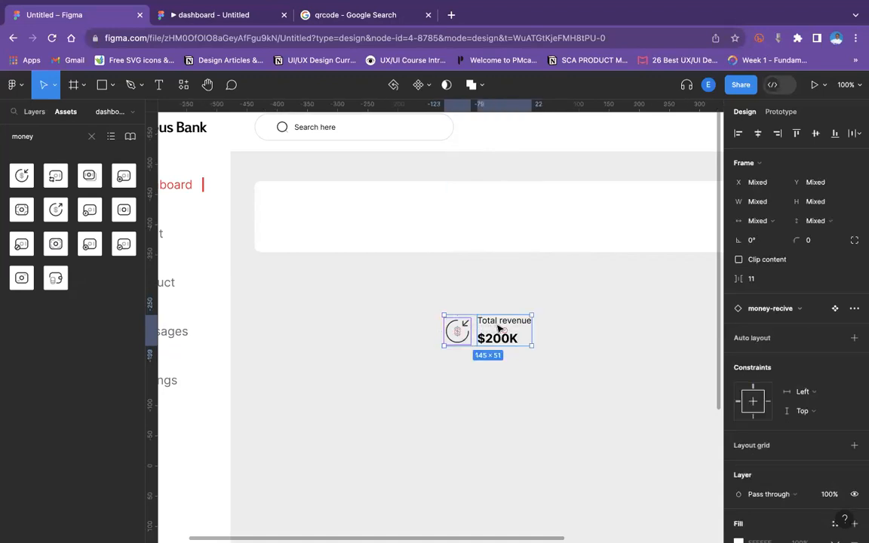
{"action": "key", "text": "shift+a"}
{"action": "left_click", "coordinate": [753, 330]}
{"action": "type", "text": "10"}
{"action": "key", "text": "Return"}
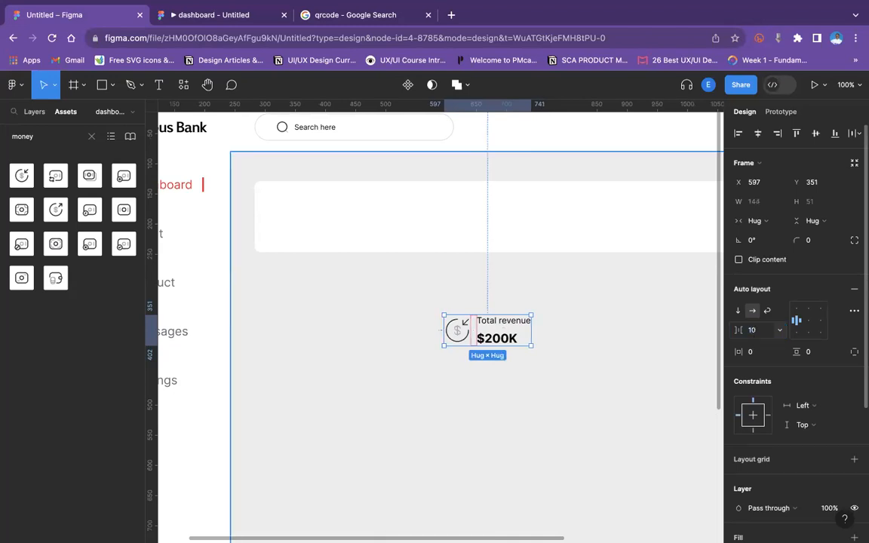
Resize the money-recive icon to 48×48.
{"action": "left_click", "coordinate": [451, 340]}
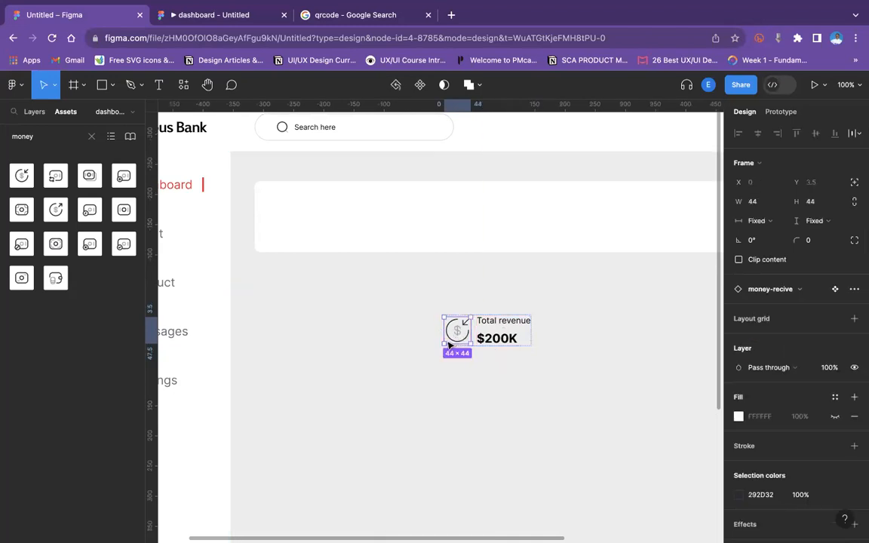
{"action": "left_click_drag", "start_coordinate": [444, 342], "coordinate": [442, 347]}
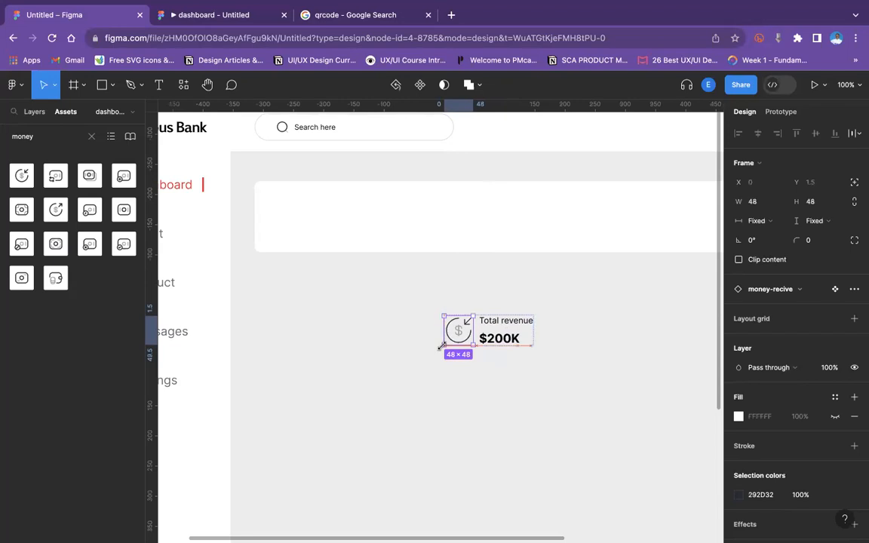
{"action": "left_click", "coordinate": [419, 374]}
Move the revenue group into the white card at the top of the content area.
{"action": "key", "text": "super+minus"}
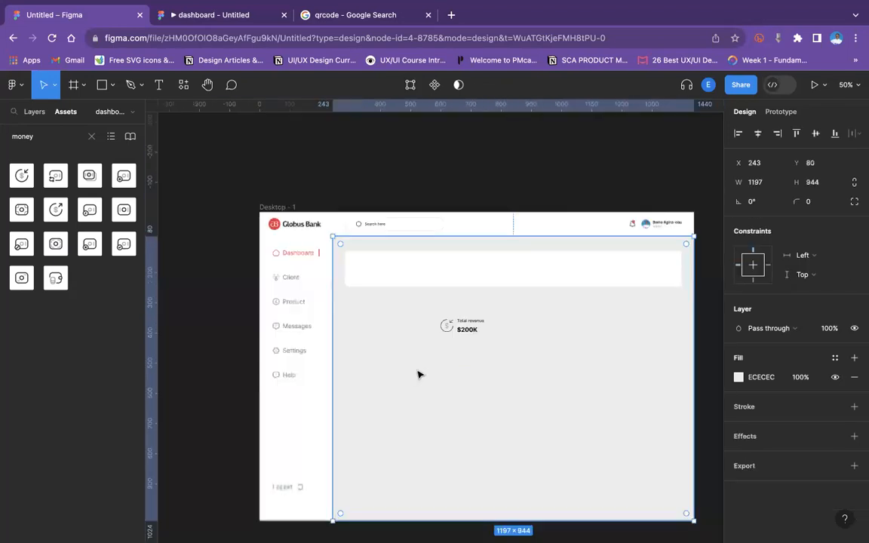
{"action": "left_click", "coordinate": [467, 329]}
{"action": "left_click_drag", "start_coordinate": [468, 330], "coordinate": [384, 274]}
{"action": "left_click", "coordinate": [457, 338]}
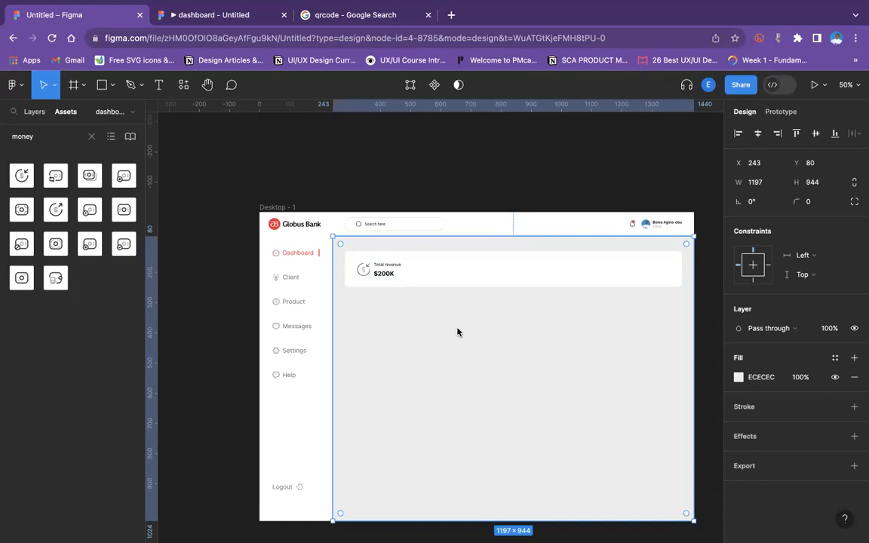
Check the dashboard in the prototype preview tab and return to the editor.
{"action": "left_click", "coordinate": [236, 15]}
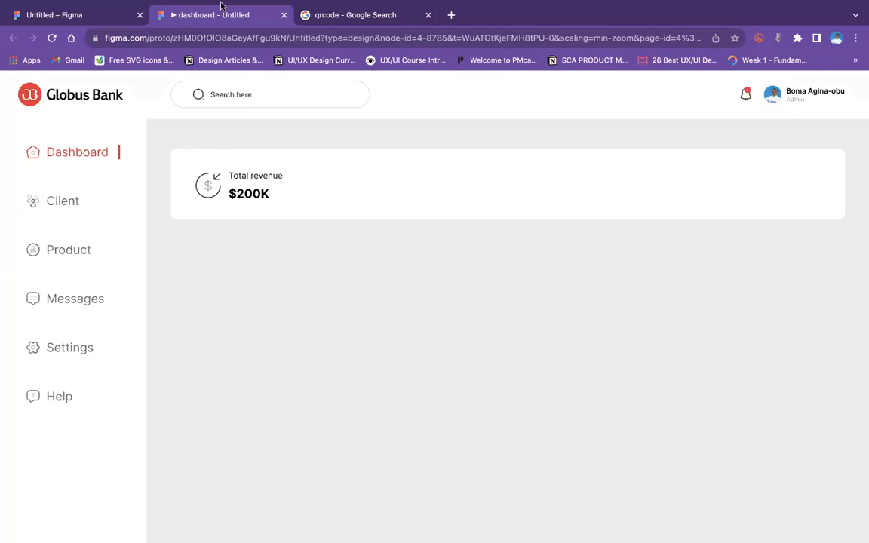
{"action": "left_click", "coordinate": [73, 18]}
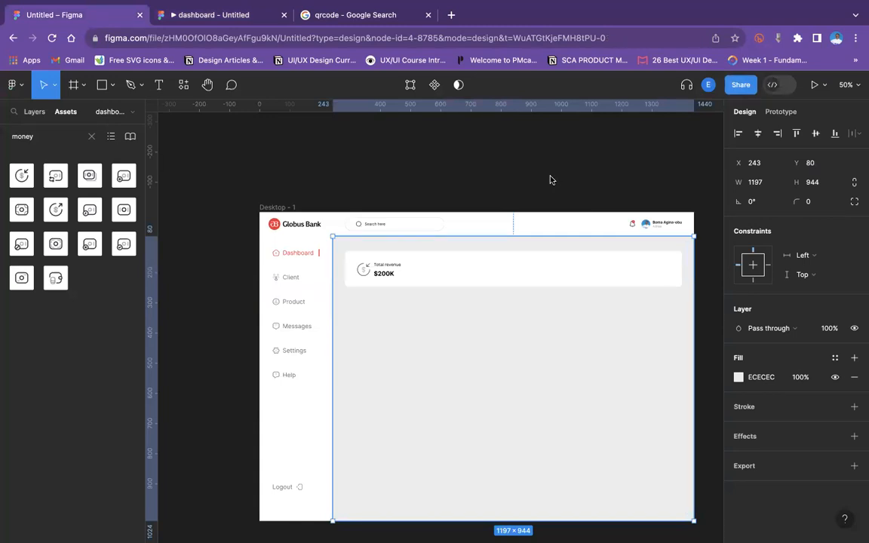
Move the revenue group out of the card into the grey area below it.
{"action": "left_click", "coordinate": [478, 184]}
{"action": "key", "text": "shift+0"}
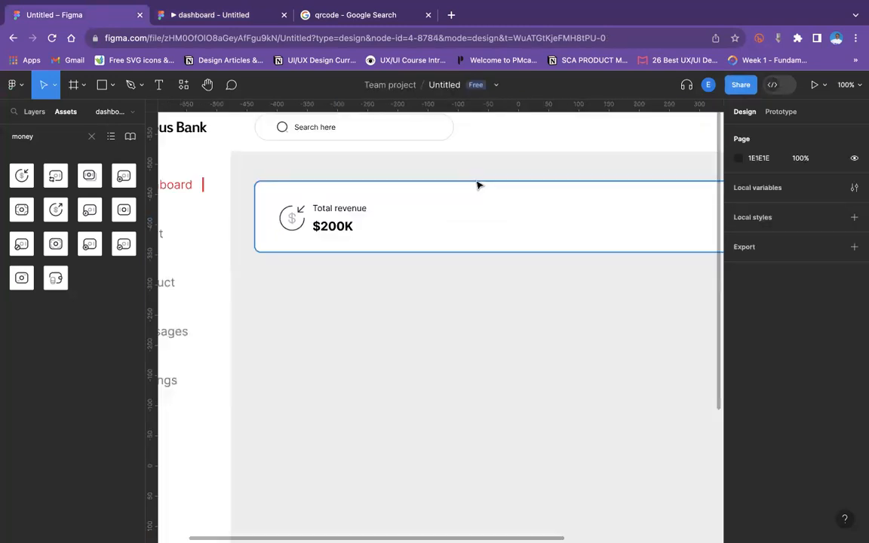
{"action": "left_click", "coordinate": [310, 219]}
{"action": "left_click_drag", "start_coordinate": [316, 218], "coordinate": [325, 358]}
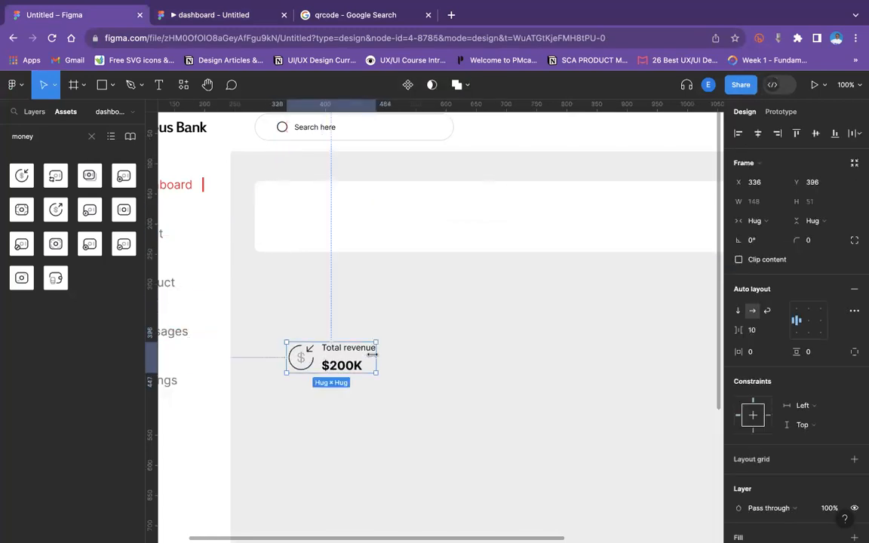
Draw a rectangle about 65×30 to the right of the revenue group and give it a corner radius of 20.
{"action": "left_click", "coordinate": [111, 84]}
{"action": "left_click", "coordinate": [111, 112]}
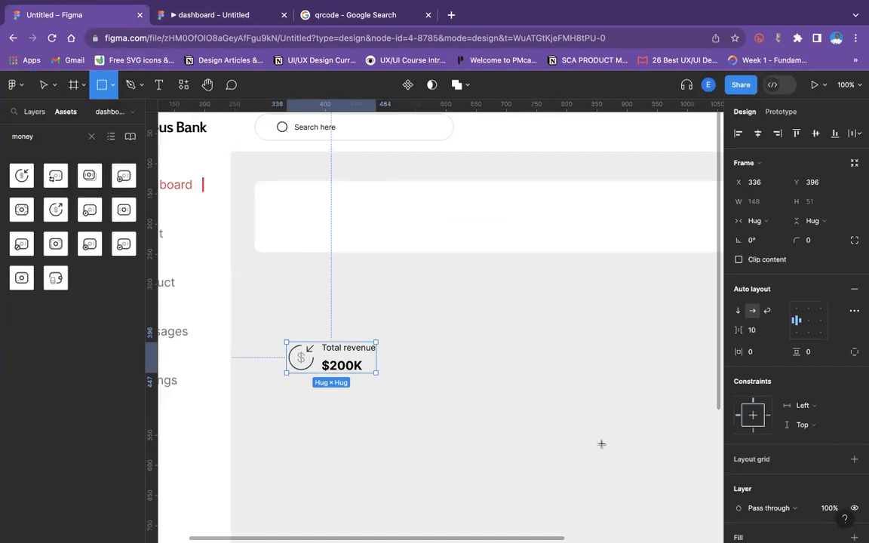
{"action": "left_click_drag", "start_coordinate": [451, 343], "coordinate": [491, 362]}
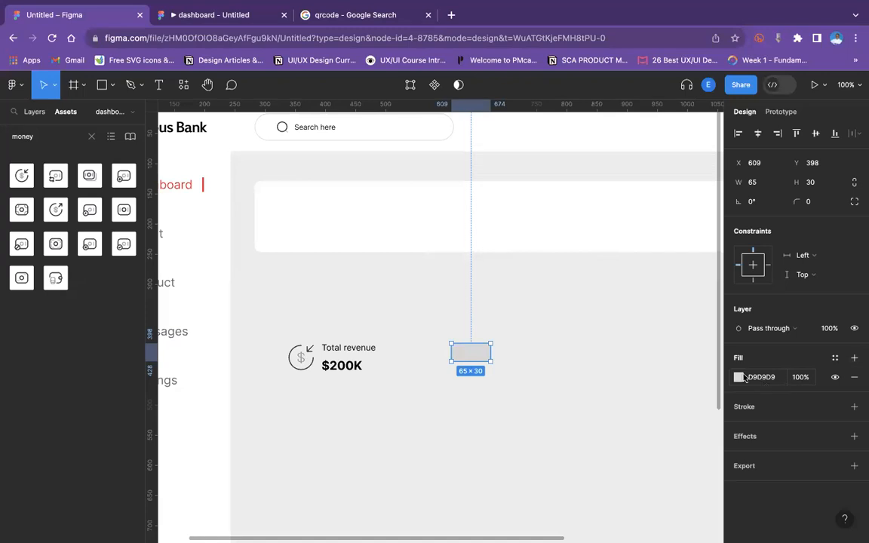
{"action": "left_click", "coordinate": [822, 202]}
{"action": "type", "text": "20"}
{"action": "key", "text": "Return"}
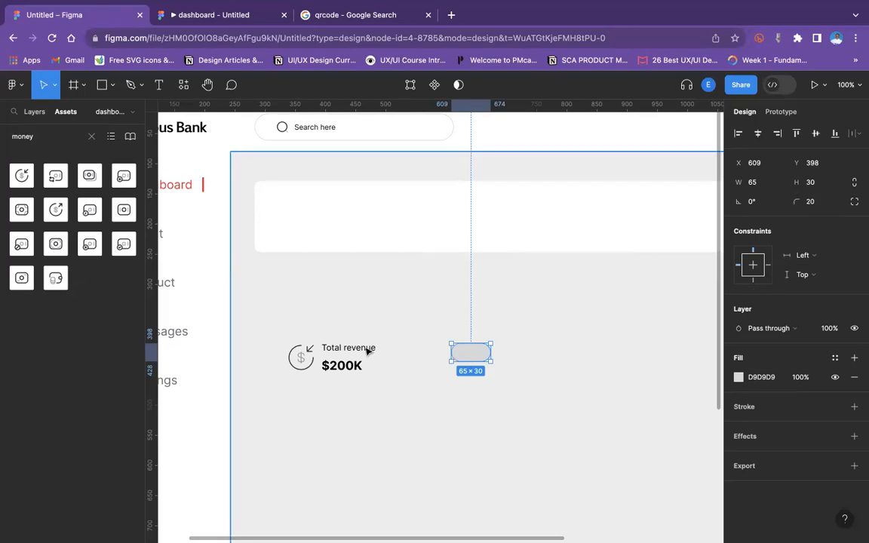
Add a $80 text label below the rounded rectangle.
{"action": "left_click", "coordinate": [158, 85]}
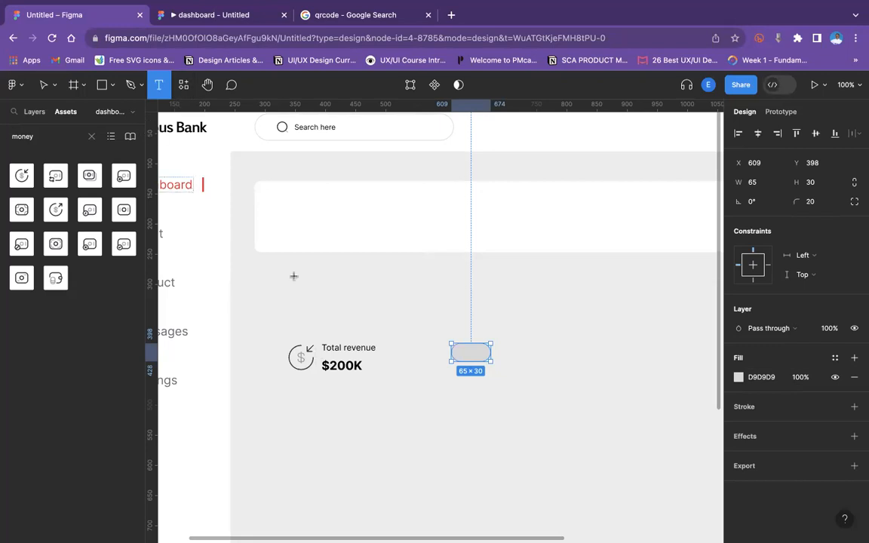
{"action": "left_click", "coordinate": [462, 387]}
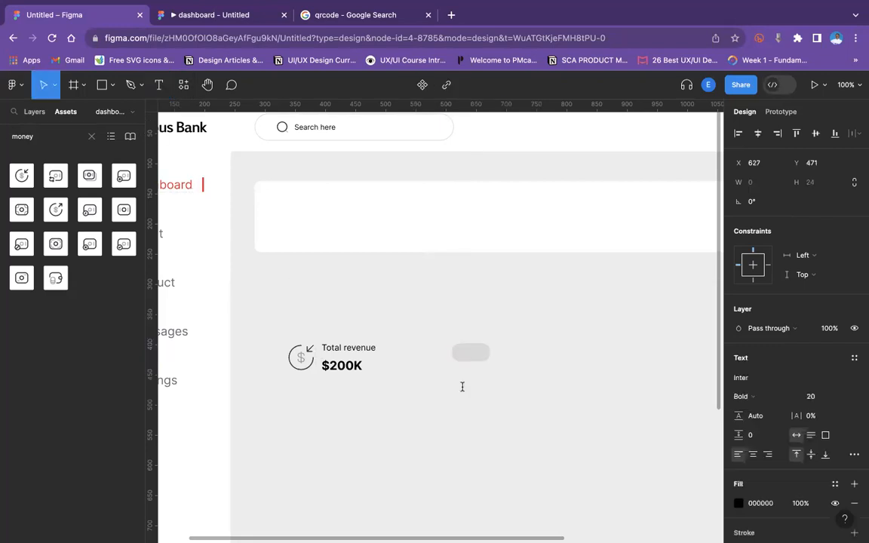
{"action": "type", "text": "$"}
{"action": "type", "text": "2"}
{"action": "key", "text": "BackSpace"}
{"action": "type", "text": "20"}
{"action": "key", "text": "BackSpace"}
{"action": "key", "text": "BackSpace"}
{"action": "type", "text": "80"}
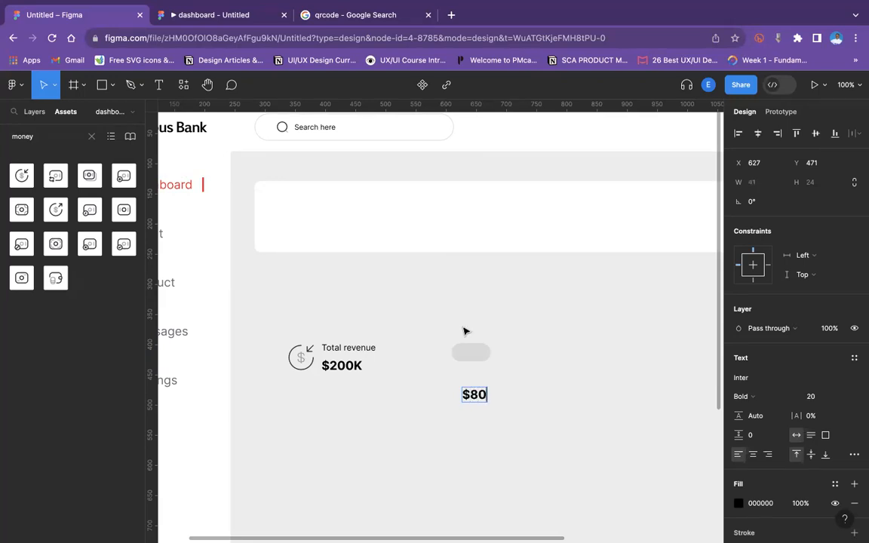
Search the assets for "arr" and place the arrow-up icon to the right of the $80 label.
{"action": "key", "text": "Escape"}
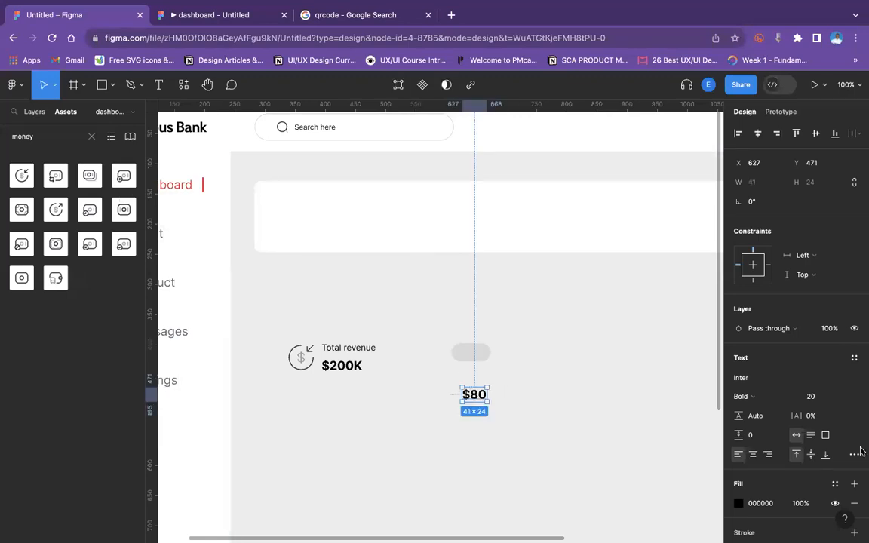
{"action": "left_click", "coordinate": [37, 133]}
{"action": "type", "text": "arr"}
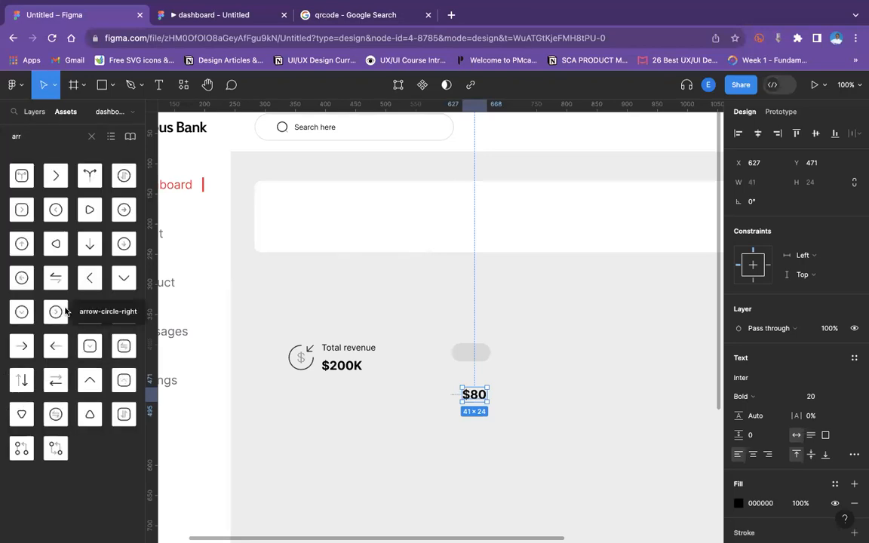
{"action": "left_click_drag", "start_coordinate": [90, 315], "coordinate": [501, 400]}
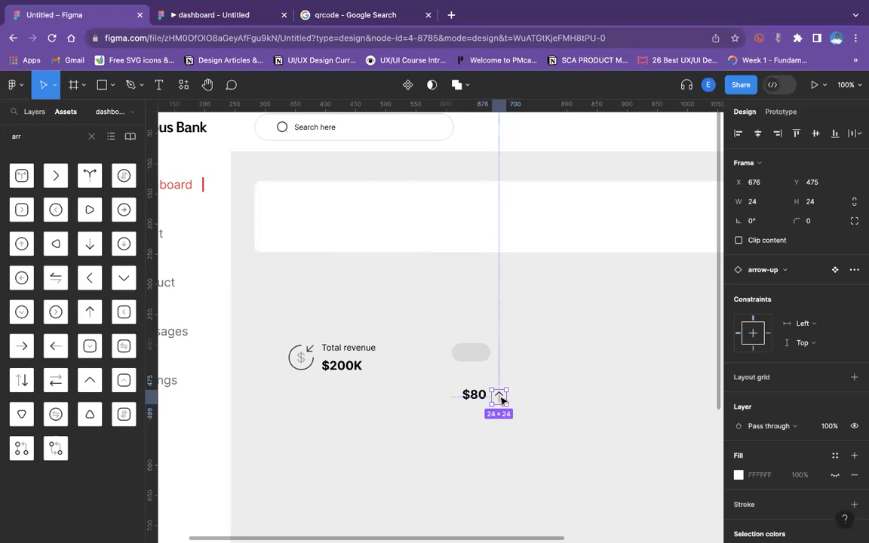
Resize the arrow icon to about 14×14 and nudge it closer to the $80 label.
{"action": "key", "text": "shift+equal"}
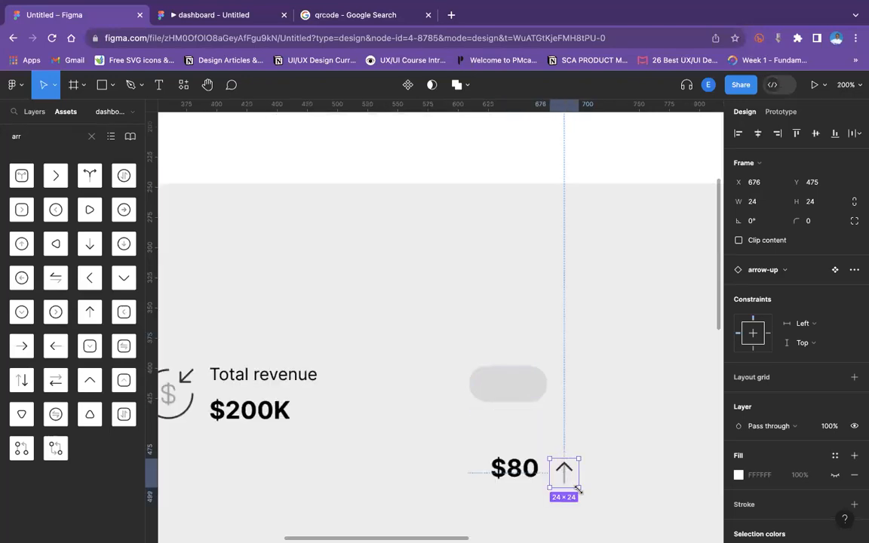
{"action": "left_click_drag", "start_coordinate": [578, 489], "coordinate": [568, 476]}
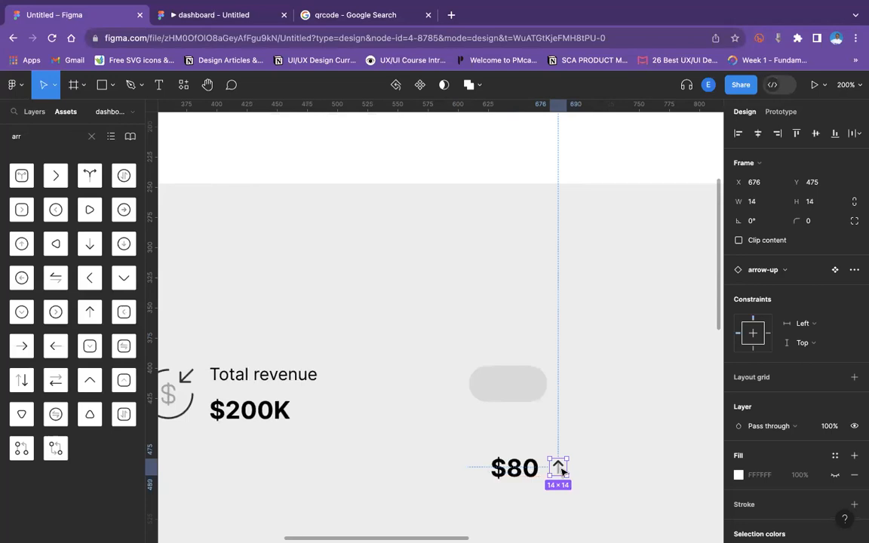
{"action": "left_click_drag", "start_coordinate": [560, 469], "coordinate": [553, 469]}
Set the $80 label's font size to 12.
{"action": "left_click", "coordinate": [514, 468]}
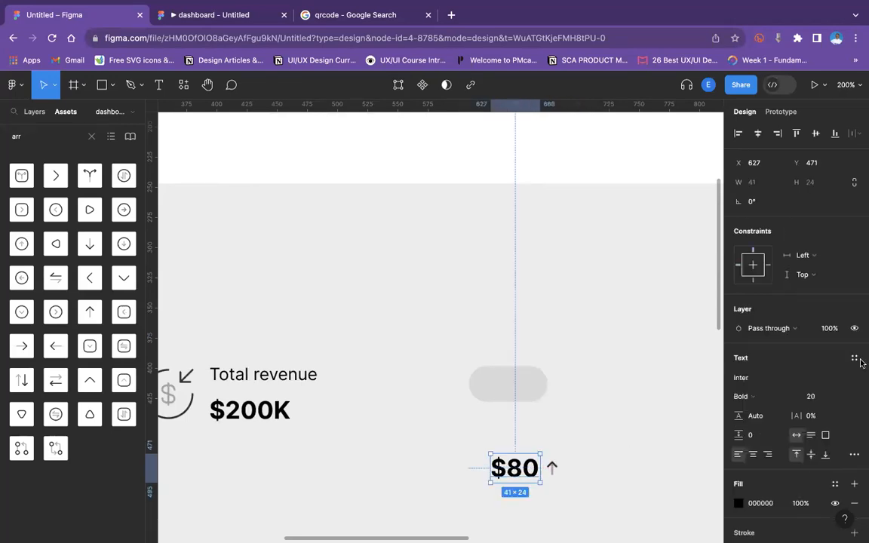
{"action": "left_click", "coordinate": [843, 397]}
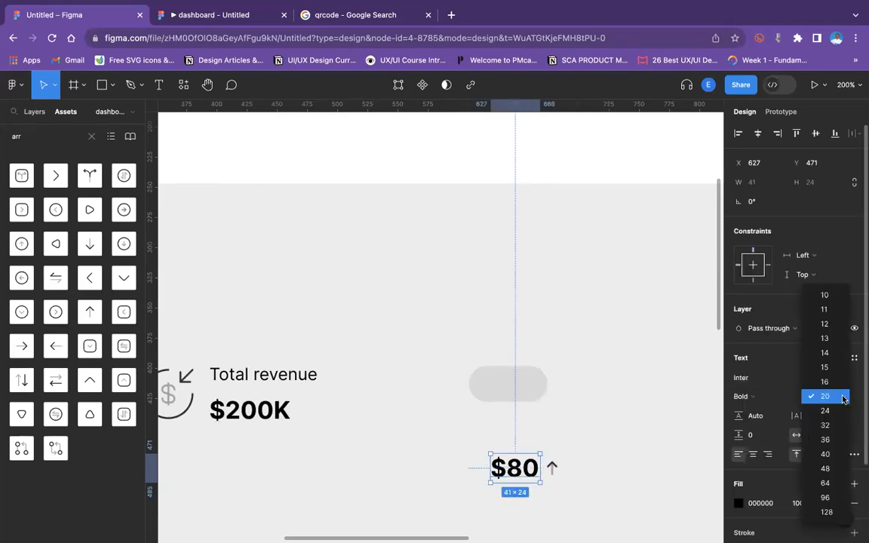
{"action": "left_click", "coordinate": [825, 324]}
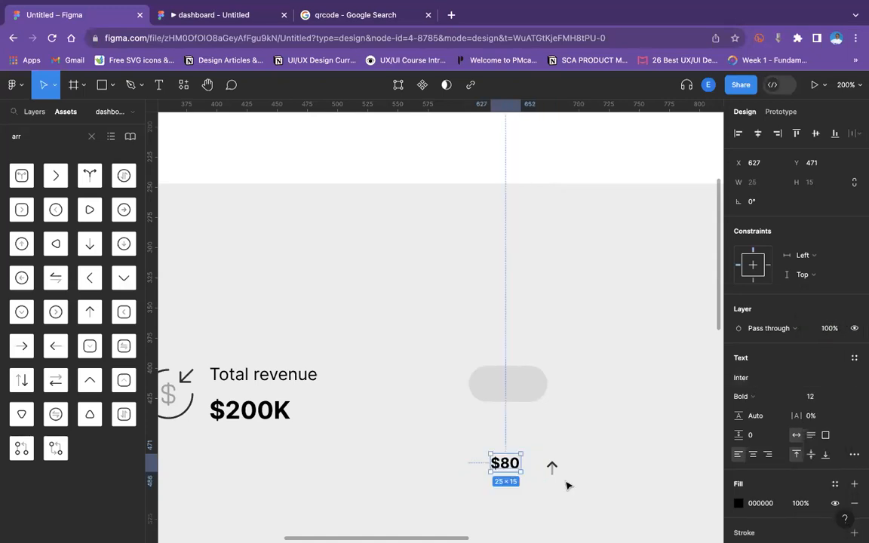
Change the $80 label's font weight to Light.
{"action": "left_click", "coordinate": [555, 471]}
{"action": "left_click", "coordinate": [507, 462]}
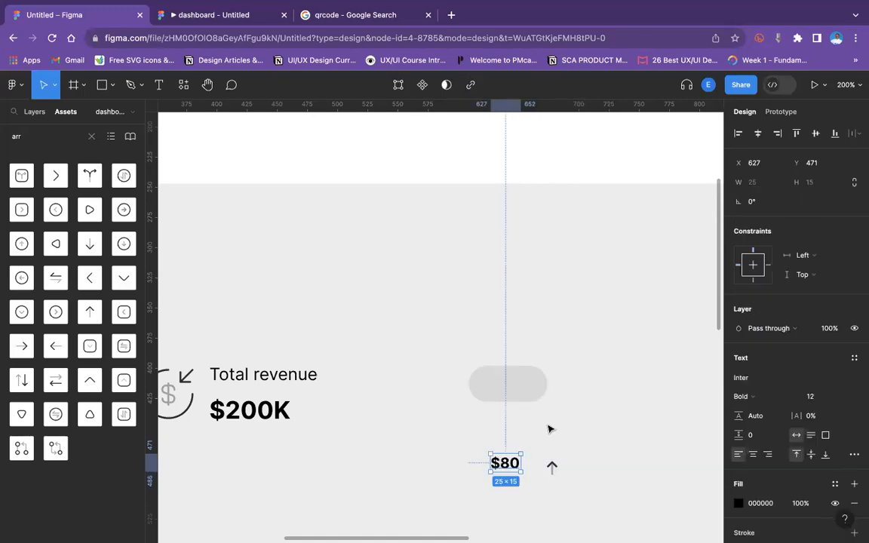
{"action": "left_click", "coordinate": [755, 395]}
{"action": "left_click", "coordinate": [762, 350]}
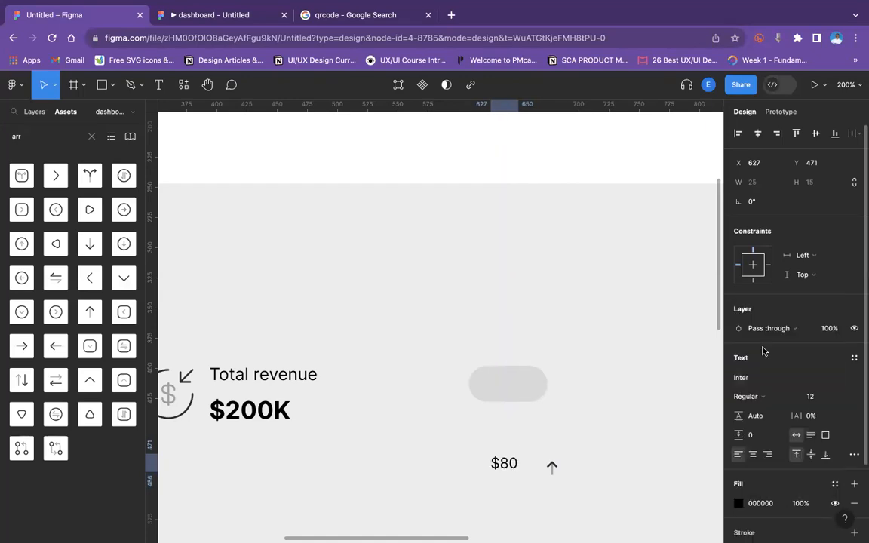
{"action": "left_click", "coordinate": [756, 377]}
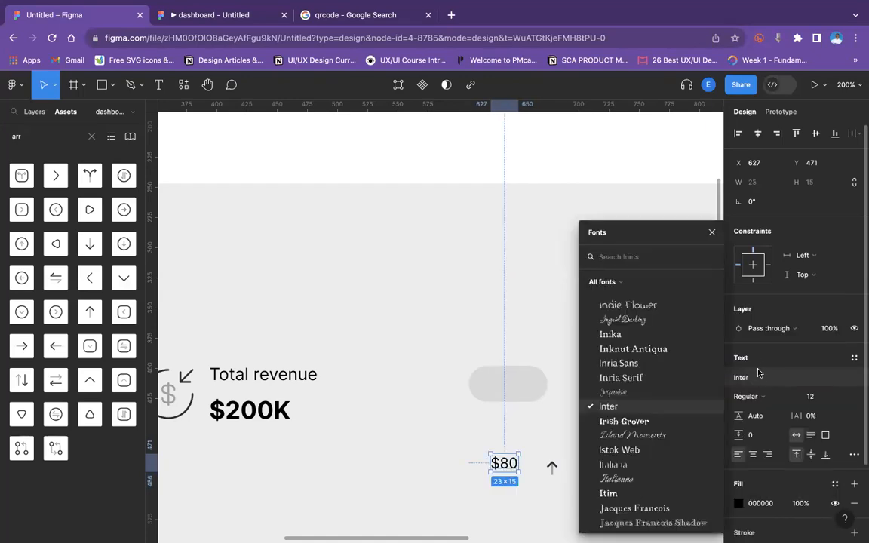
{"action": "left_click", "coordinate": [760, 396]}
{"action": "left_click", "coordinate": [757, 382]}
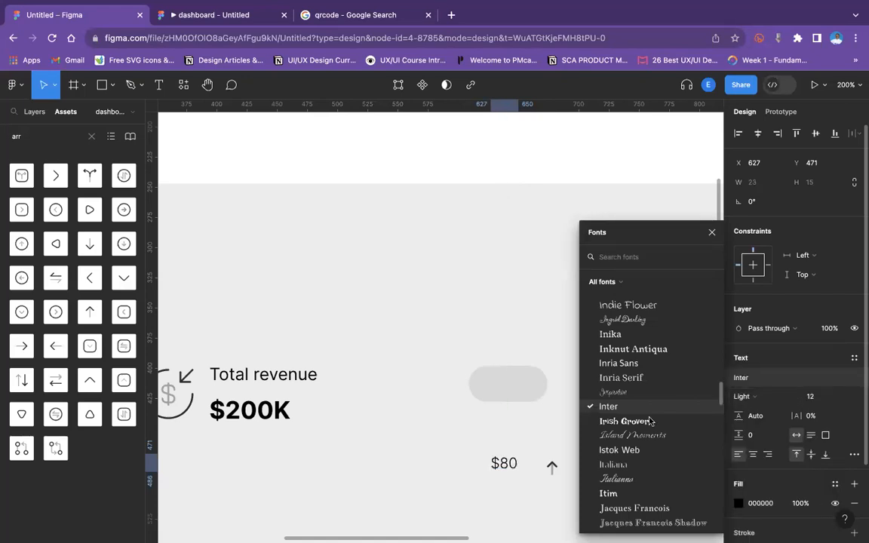
{"action": "left_click", "coordinate": [497, 469]}
{"action": "double_click", "coordinate": [504, 463]}
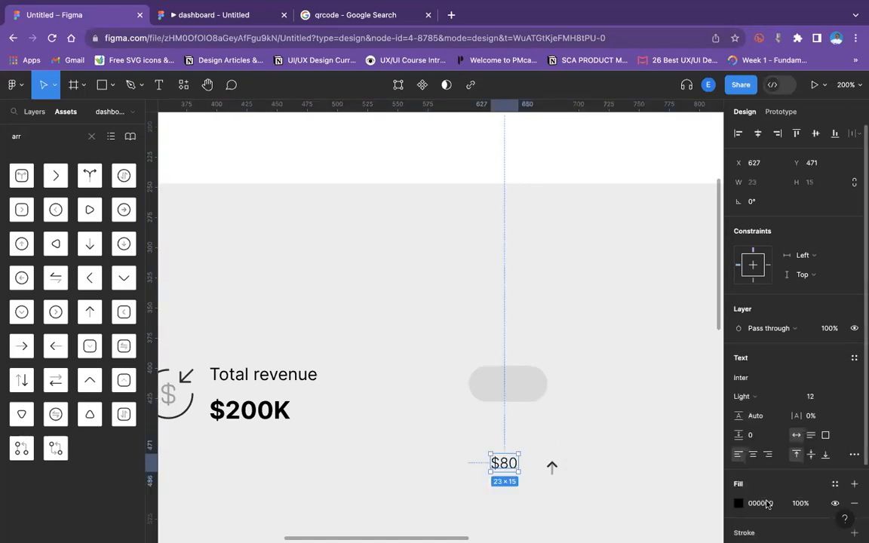
Set the $80 label's text colour to the dark grey document colour 292D32.
{"action": "left_click", "coordinate": [739, 503]}
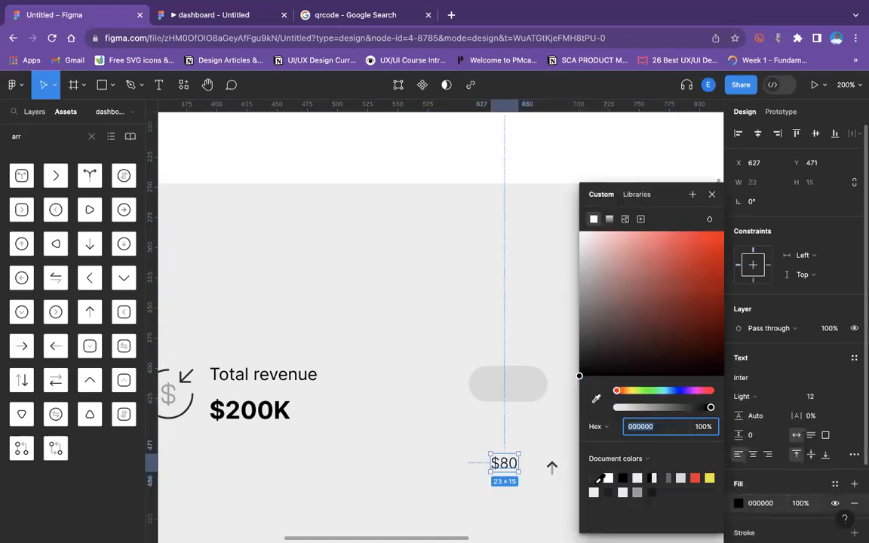
{"action": "left_click", "coordinate": [594, 479]}
Move the arrow icon right next to $80 and set its size to 12×12.
{"action": "left_click", "coordinate": [558, 468]}
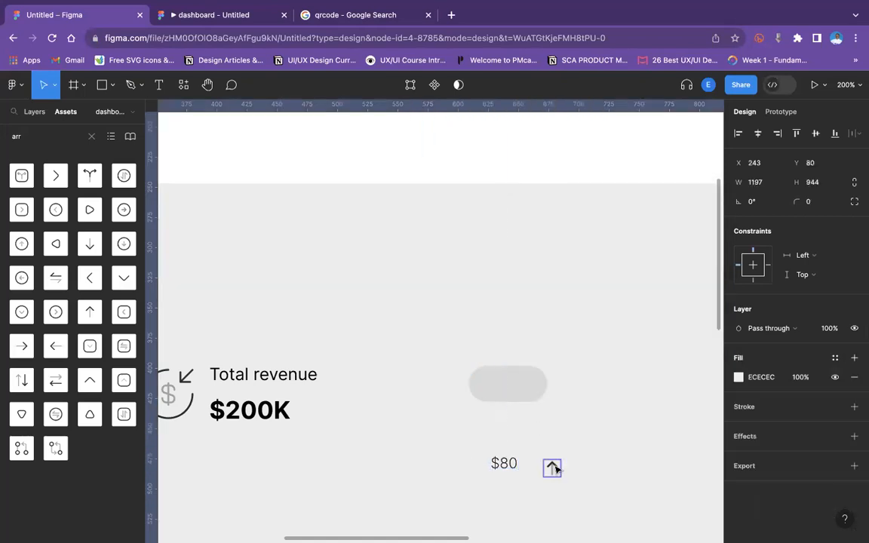
{"action": "left_click", "coordinate": [555, 469]}
{"action": "left_click_drag", "start_coordinate": [551, 467], "coordinate": [527, 461]}
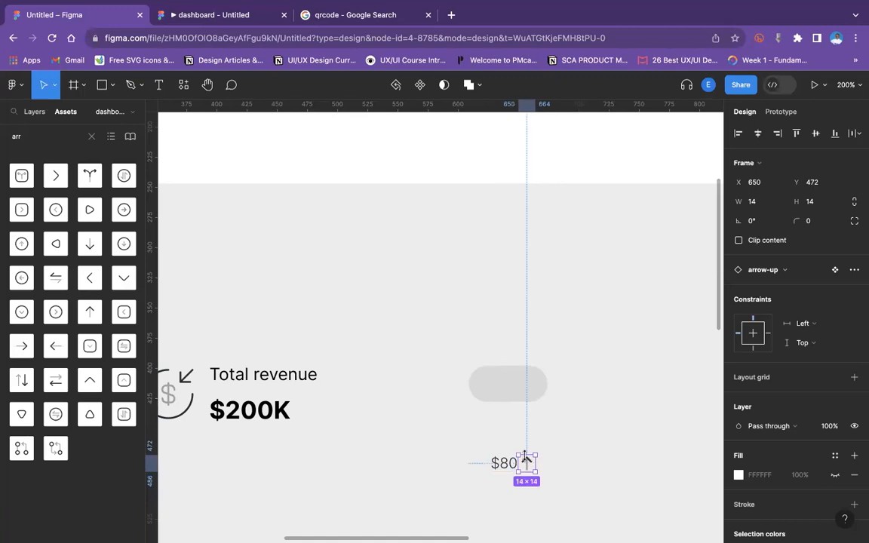
{"action": "left_click", "coordinate": [758, 201]}
{"action": "type", "text": "12"}
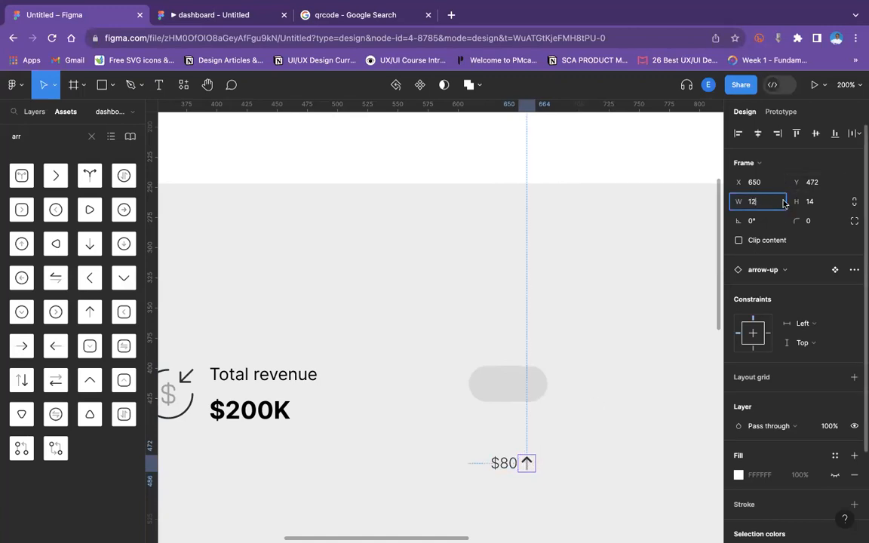
{"action": "key", "text": "Tab"}
{"action": "type", "text": "12"}
{"action": "key", "text": "Return"}
Select the $80 label together with the arrow and align their vertical centres.
{"action": "key", "text": "super+plus"}
{"action": "scroll", "coordinate": [834, 200], "scroll_direction": "down", "scroll_amount": 2}
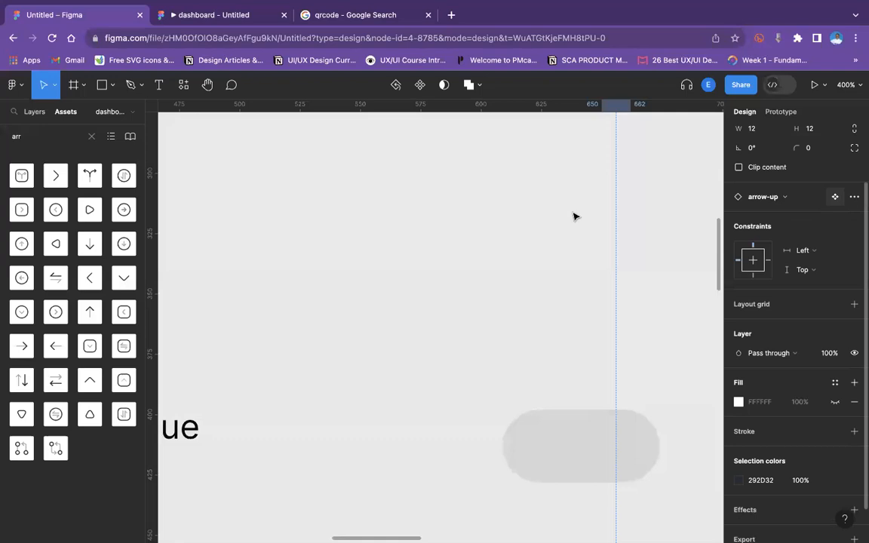
{"action": "scroll", "coordinate": [574, 218], "scroll_direction": "down", "scroll_amount": 5}
{"action": "scroll", "coordinate": [573, 218], "scroll_direction": "right", "scroll_amount": 2}
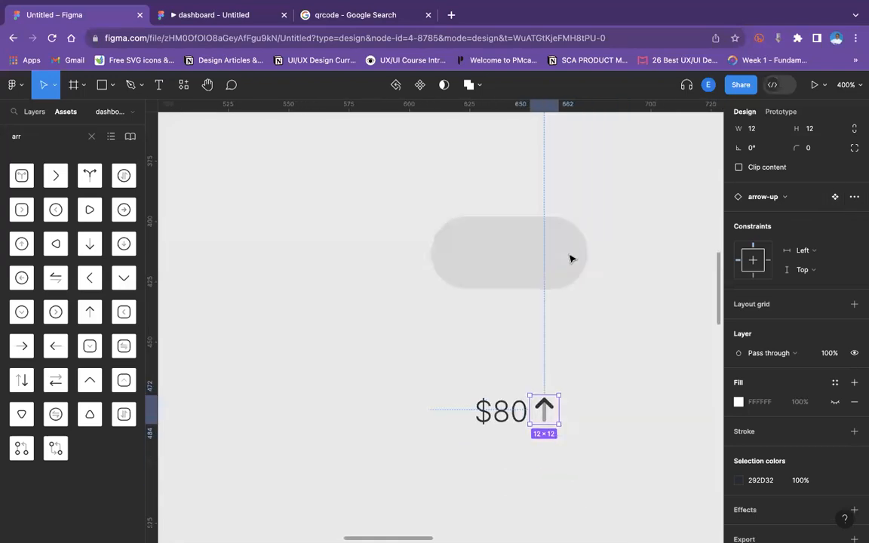
{"action": "left_click", "coordinate": [501, 408], "text": "shift"}
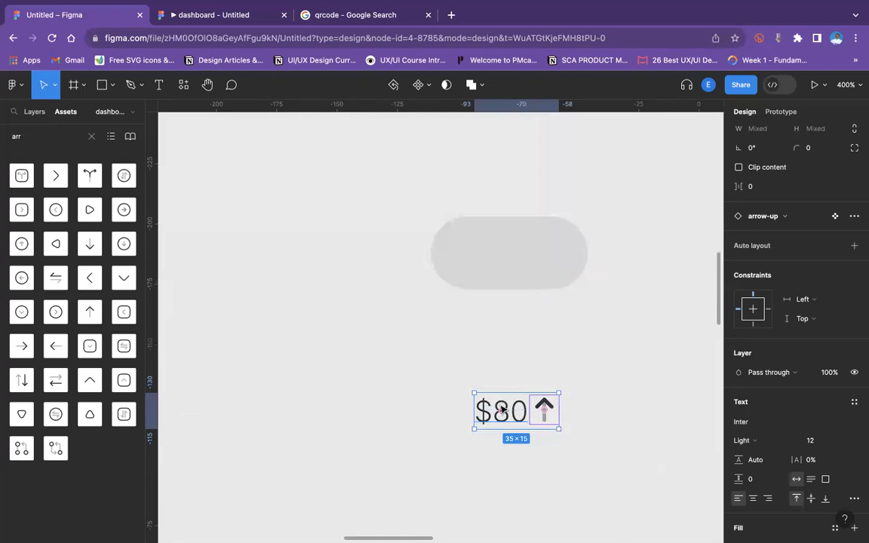
{"action": "scroll", "coordinate": [815, 136], "scroll_direction": "up", "scroll_amount": 2}
{"action": "left_click", "coordinate": [815, 133]}
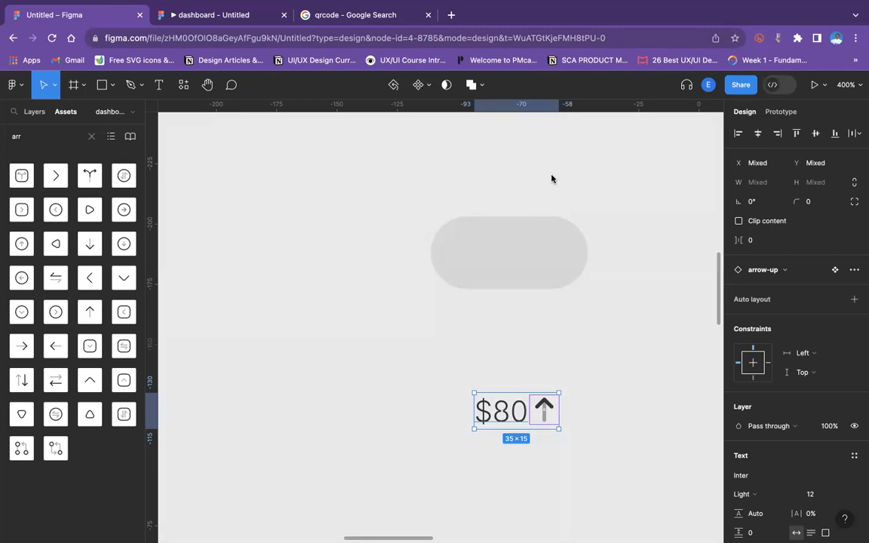
Move the rounded rectangle to the left, closer to the revenue group.
{"action": "left_click", "coordinate": [474, 219]}
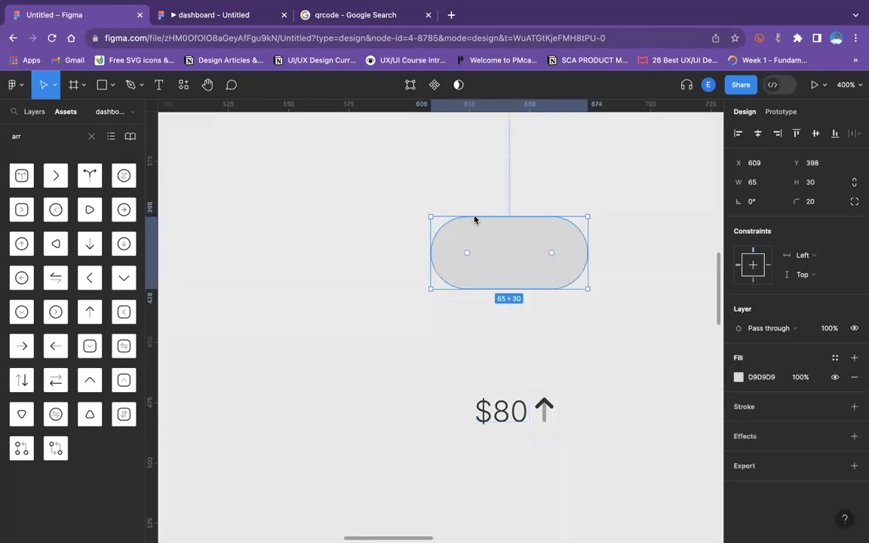
{"action": "left_click", "coordinate": [375, 190]}
{"action": "key", "text": "shift+0"}
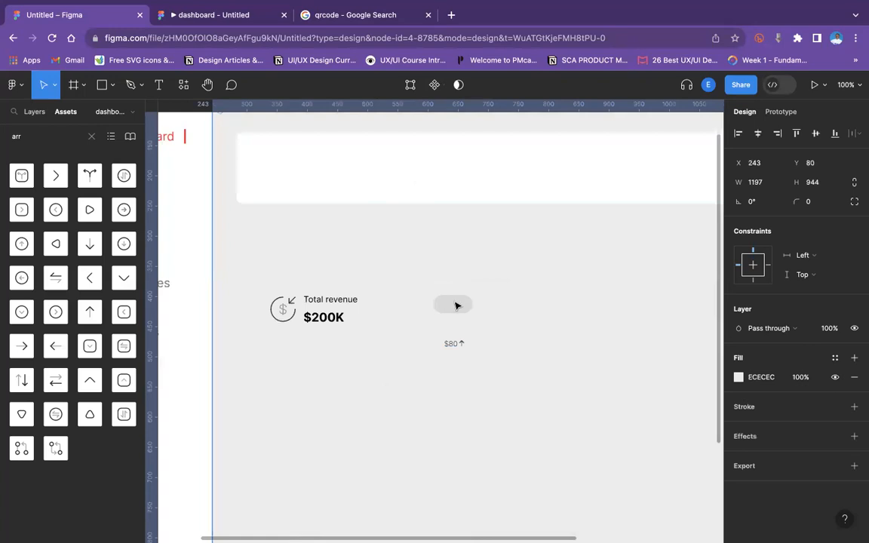
{"action": "left_click_drag", "start_coordinate": [458, 308], "coordinate": [416, 313]}
Select the $80 label and arrow and wrap them in an auto layout frame.
{"action": "left_click", "coordinate": [451, 343]}
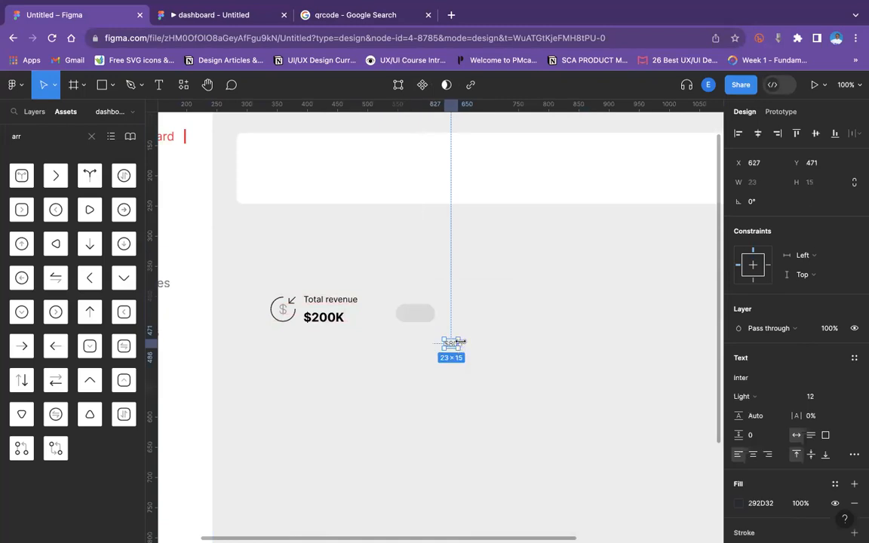
{"action": "key", "text": "plus"}
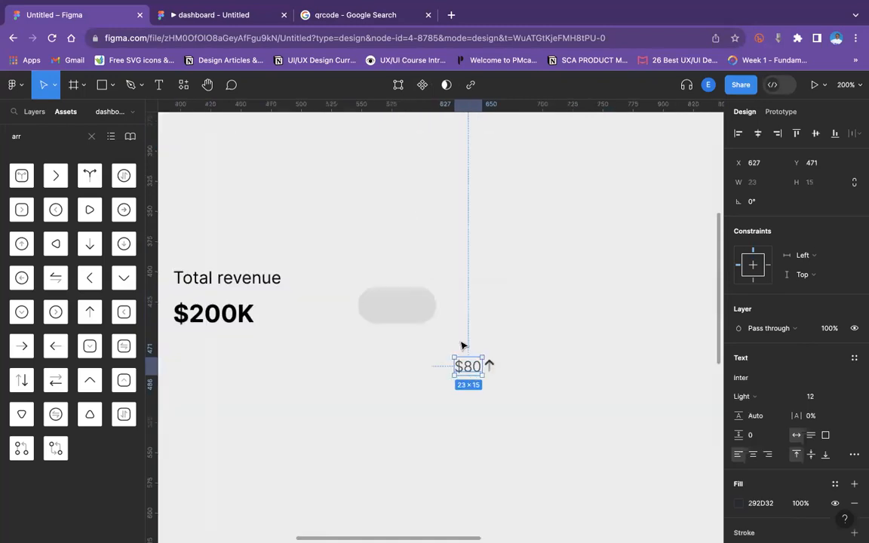
{"action": "left_click", "coordinate": [492, 368], "text": "shift"}
{"action": "key", "text": "shift+a"}
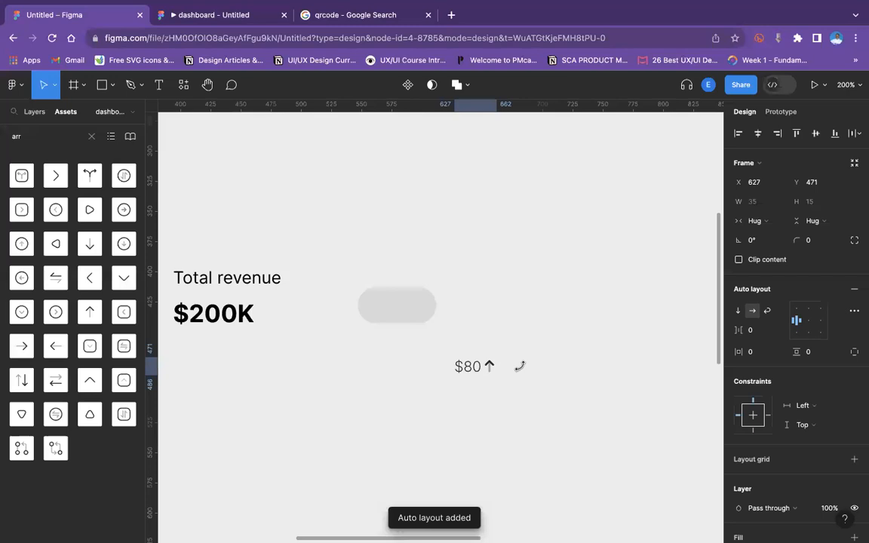
Set the auto layout spacing between the $80 label and arrow to 2.
{"action": "left_click_drag", "start_coordinate": [743, 329], "coordinate": [749, 330]}
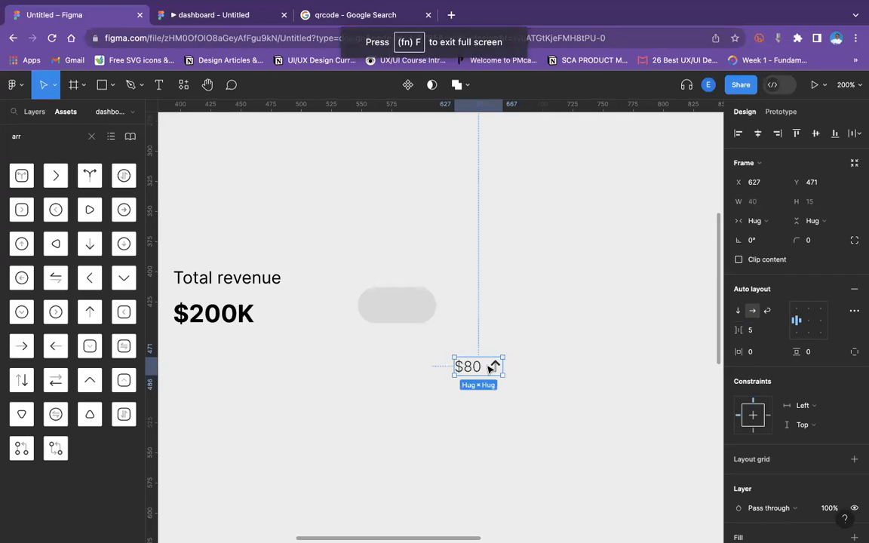
{"action": "left_click", "coordinate": [752, 330]}
{"action": "type", "text": "2"}
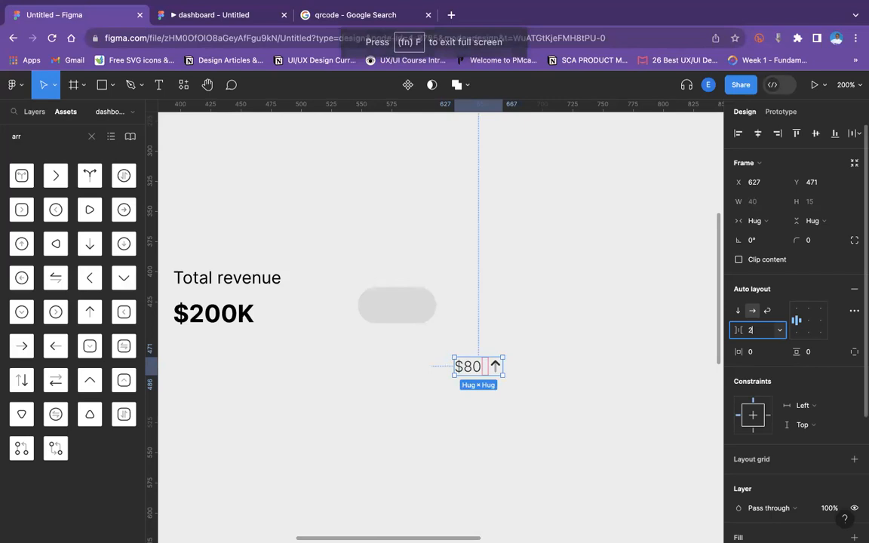
{"action": "key", "text": "Return"}
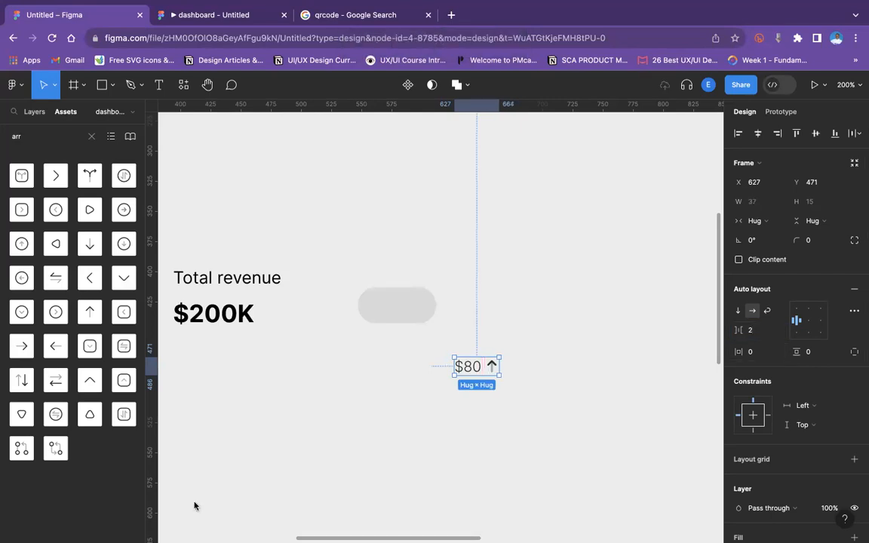
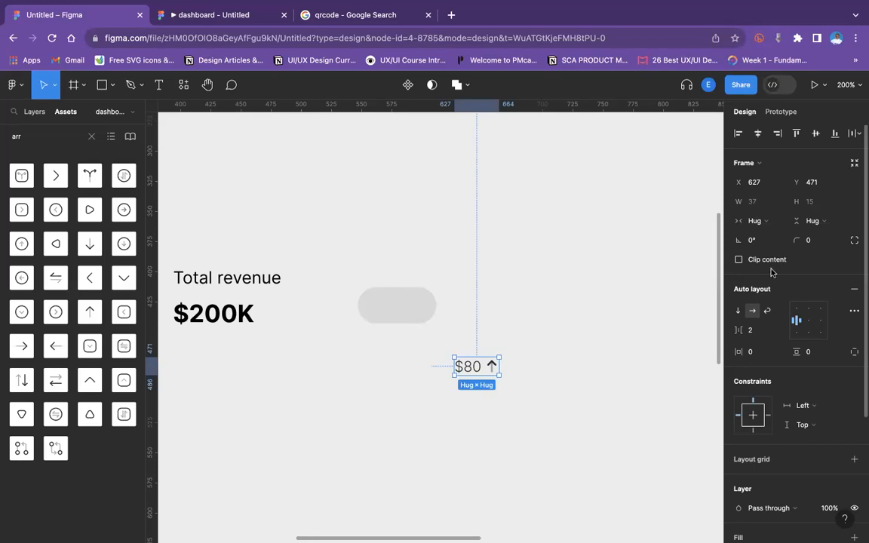
Set the stroke weight of the arrow-up icon inside the $80 label to 1.
{"action": "left_click", "coordinate": [488, 319]}
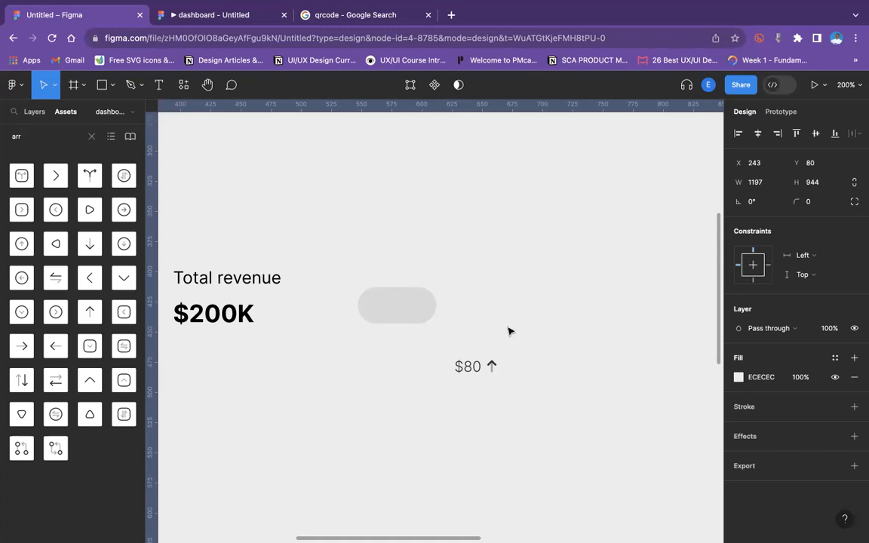
{"action": "left_click", "coordinate": [491, 362]}
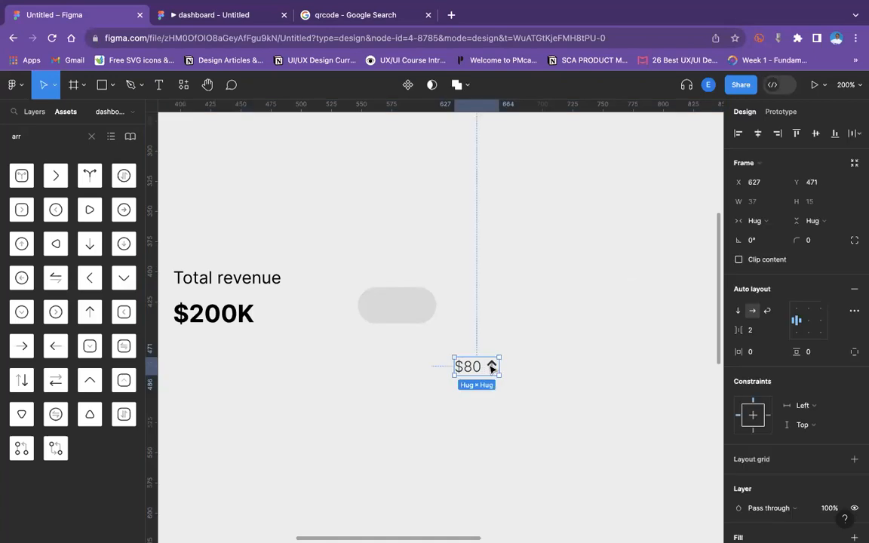
{"action": "left_click", "coordinate": [492, 366]}
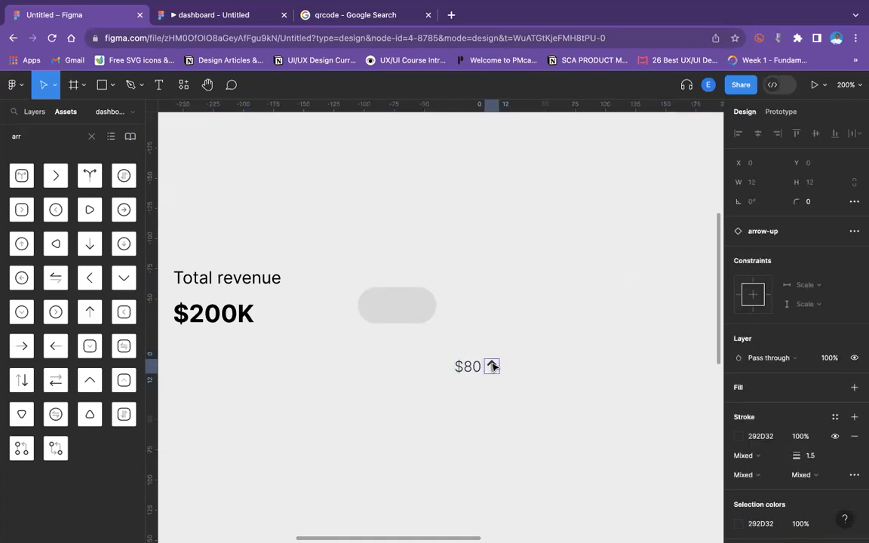
{"action": "left_click", "coordinate": [821, 457]}
{"action": "type", "text": "1"}
{"action": "scroll", "coordinate": [788, 477], "scroll_direction": "down", "scroll_amount": 3}
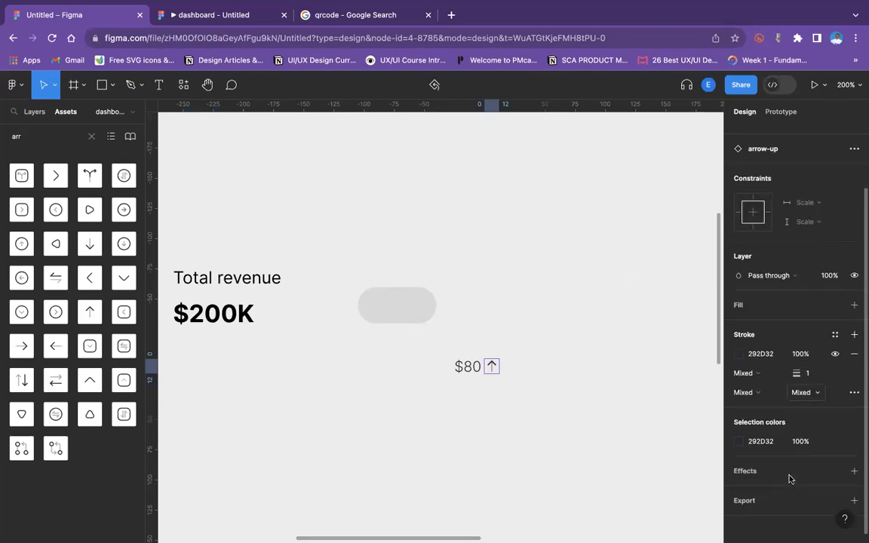
Inspect the arrow-up icon's inner vector layers.
{"action": "left_click", "coordinate": [524, 318]}
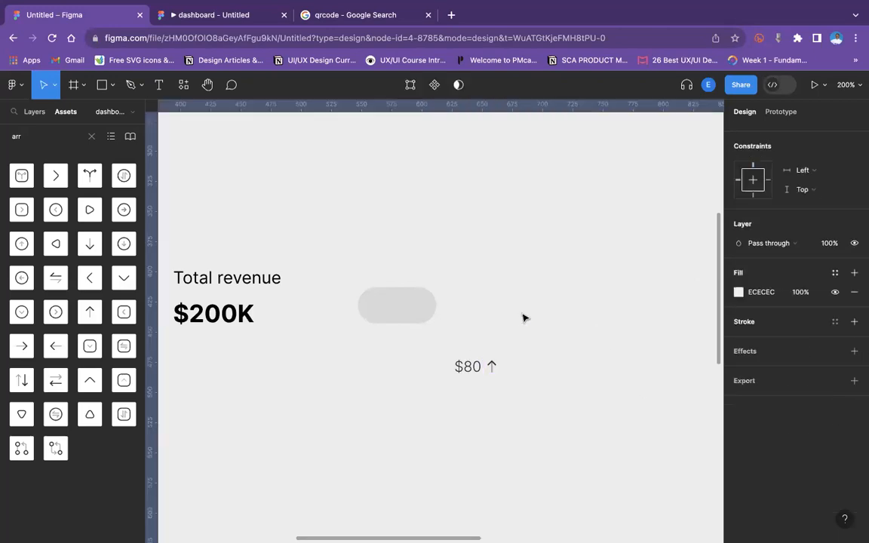
{"action": "left_click", "coordinate": [495, 369]}
{"action": "left_click", "coordinate": [495, 369]}
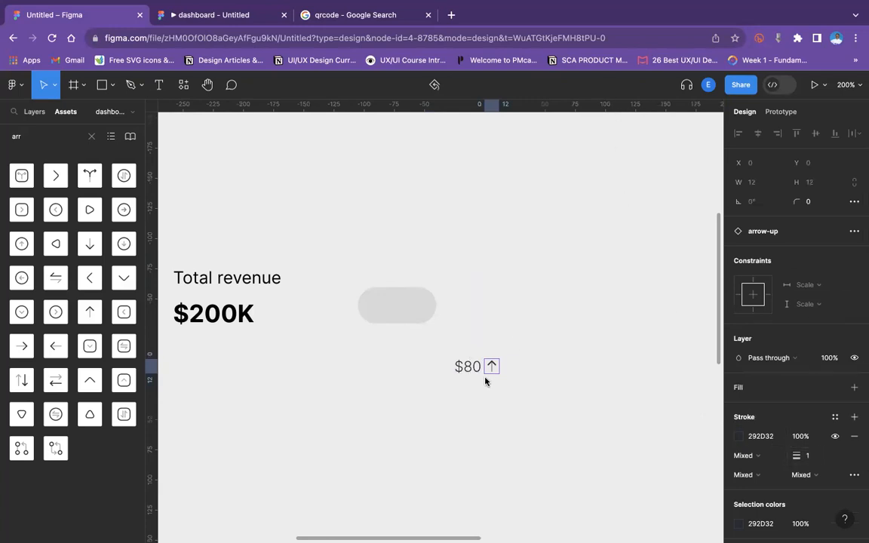
{"action": "left_click", "coordinate": [513, 379]}
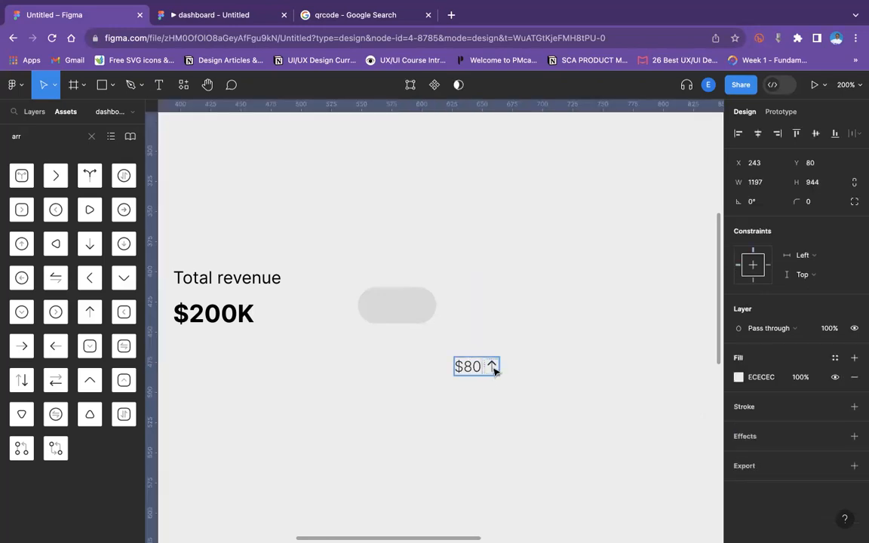
{"action": "left_click", "coordinate": [494, 370]}
{"action": "double_click", "coordinate": [494, 370]}
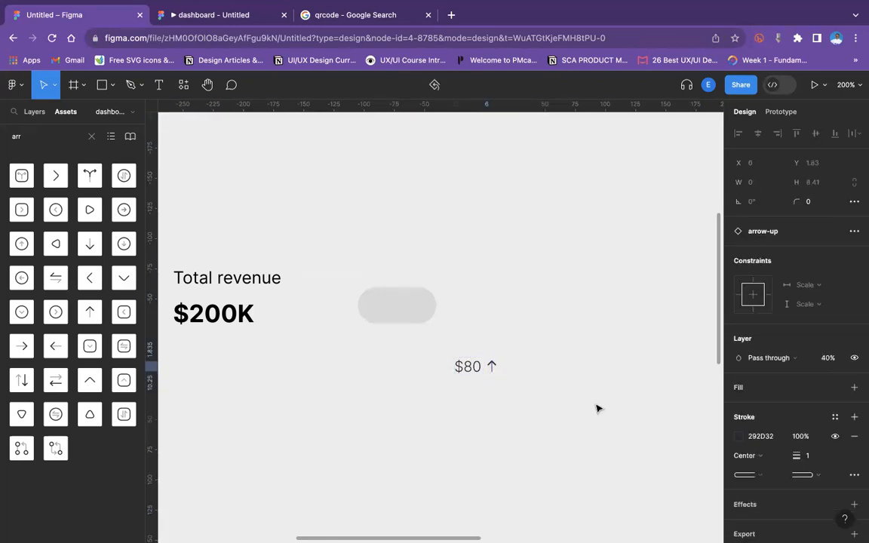
{"action": "left_click", "coordinate": [497, 365]}
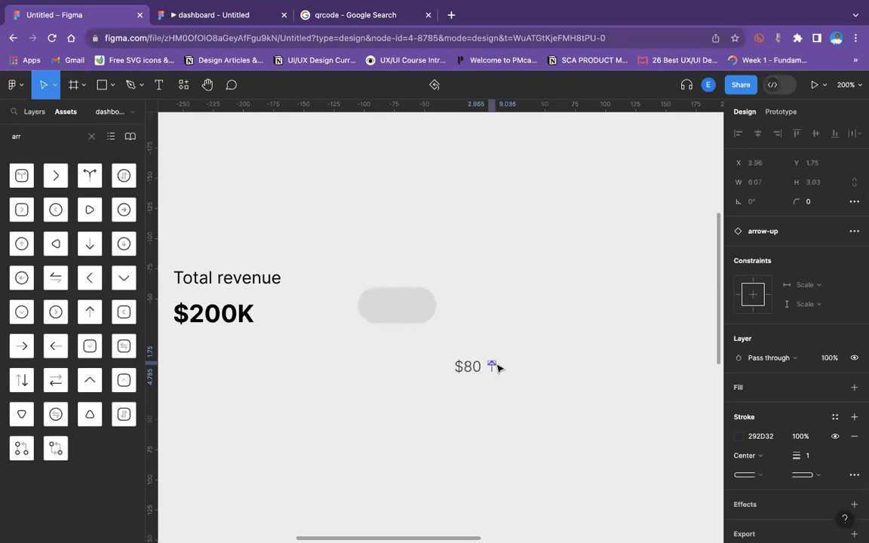
{"action": "left_click", "coordinate": [491, 372]}
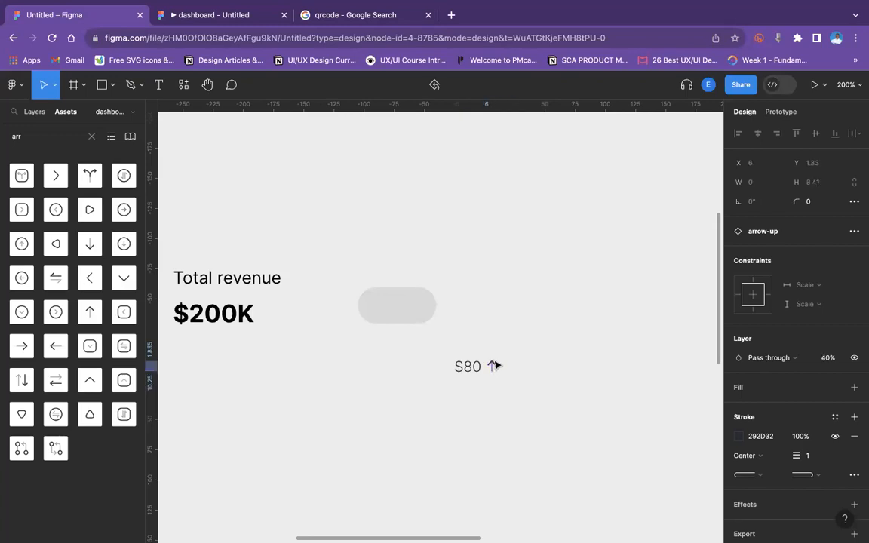
{"action": "left_click", "coordinate": [497, 367]}
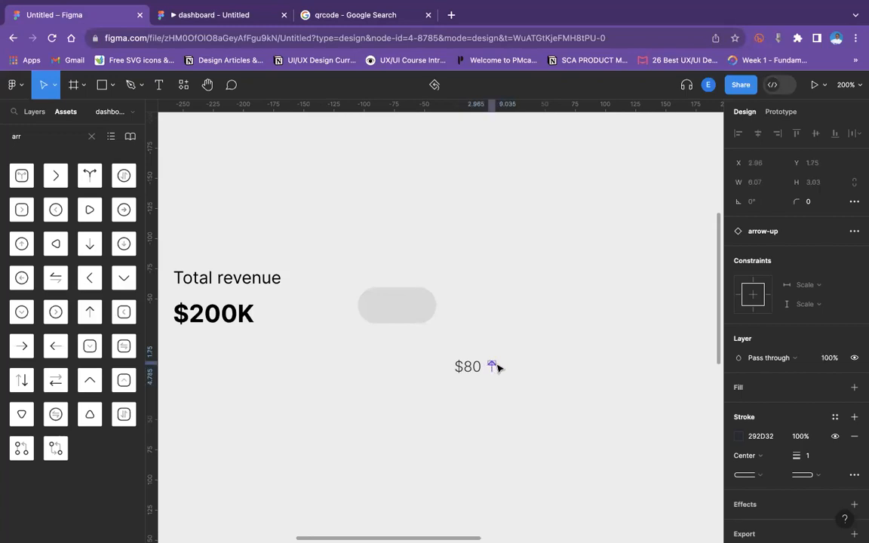
{"action": "left_click", "coordinate": [558, 405]}
{"action": "key", "text": "Return"}
{"action": "key", "text": "Escape"}
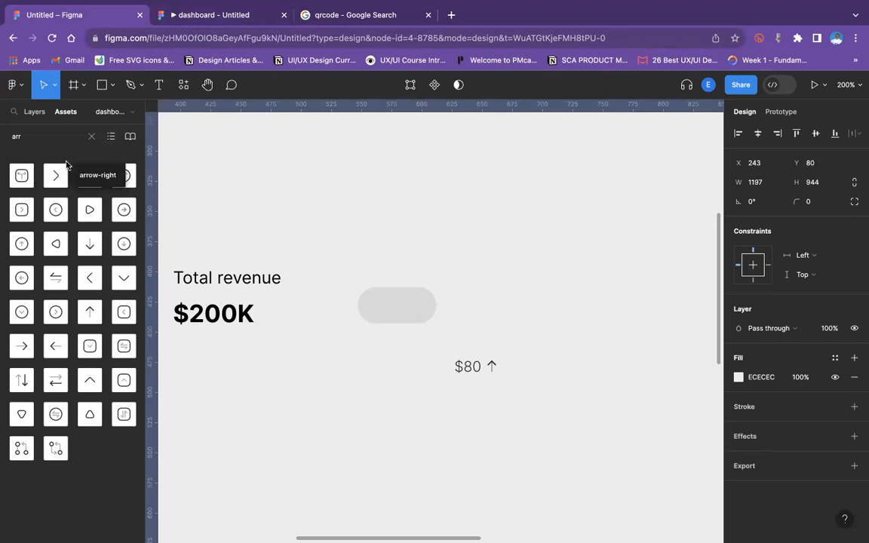
Place an arrow-right icon from the assets beside the revenue figures and delete it again.
{"action": "left_click_drag", "start_coordinate": [50, 175], "coordinate": [300, 359]}
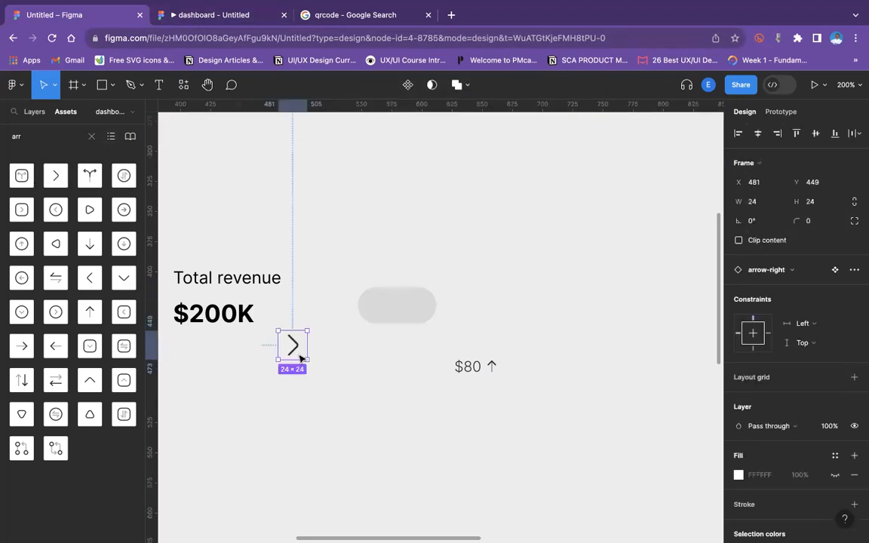
{"action": "double_click", "coordinate": [23, 137]}
{"action": "left_click", "coordinate": [91, 136]}
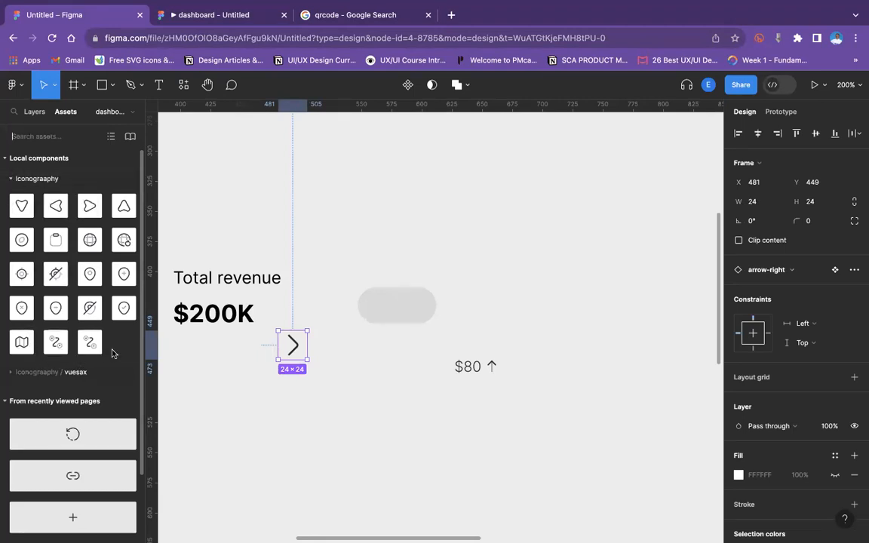
{"action": "left_click", "coordinate": [336, 379]}
{"action": "left_click", "coordinate": [294, 345]}
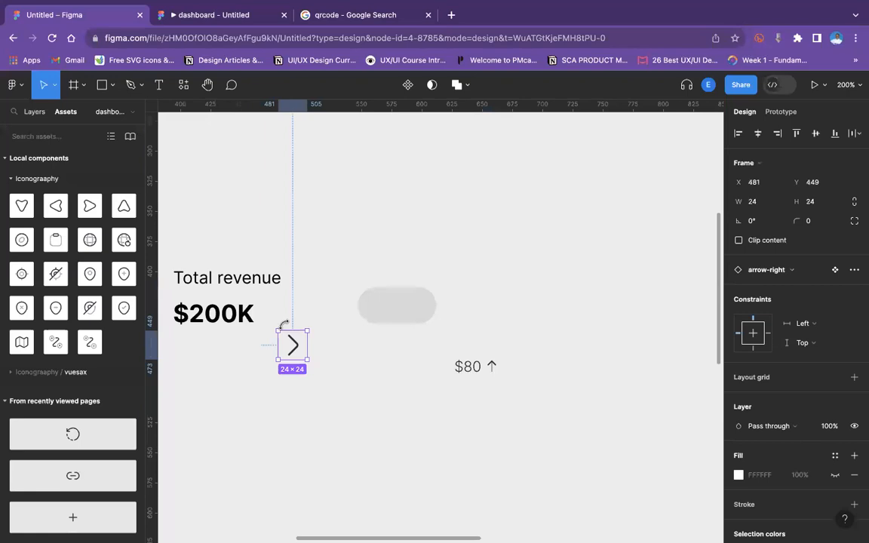
{"action": "key", "text": "Delete"}
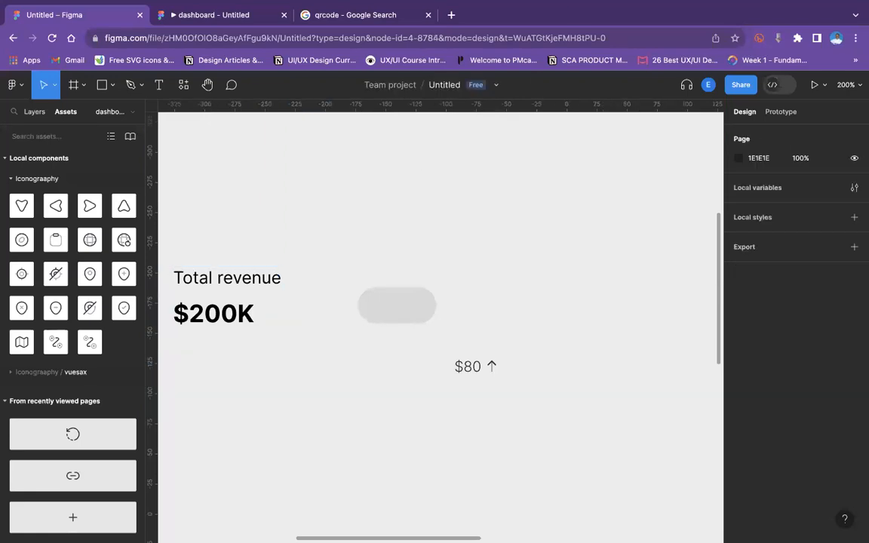
Move the $80 label onto the grey pill and narrow the pill to about 47 × 22.
{"action": "left_click_drag", "start_coordinate": [478, 367], "coordinate": [373, 300]}
{"action": "left_click", "coordinate": [398, 310]}
{"action": "left_click_drag", "start_coordinate": [437, 300], "coordinate": [429, 300]}
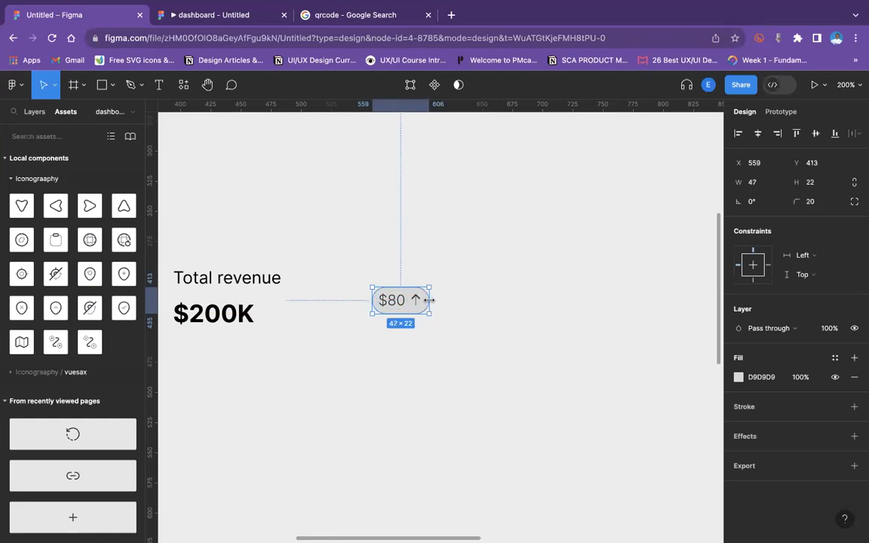
{"action": "left_click", "coordinate": [408, 302]}
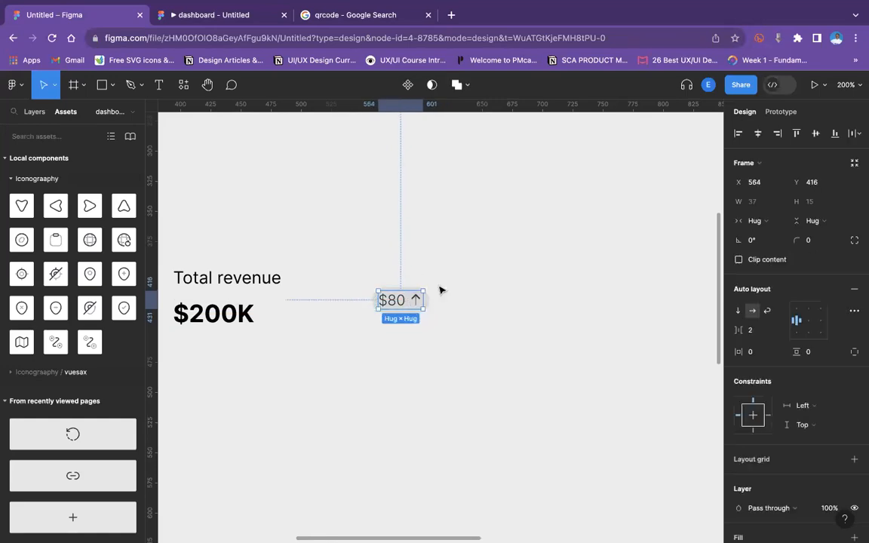
{"action": "left_click", "coordinate": [511, 313]}
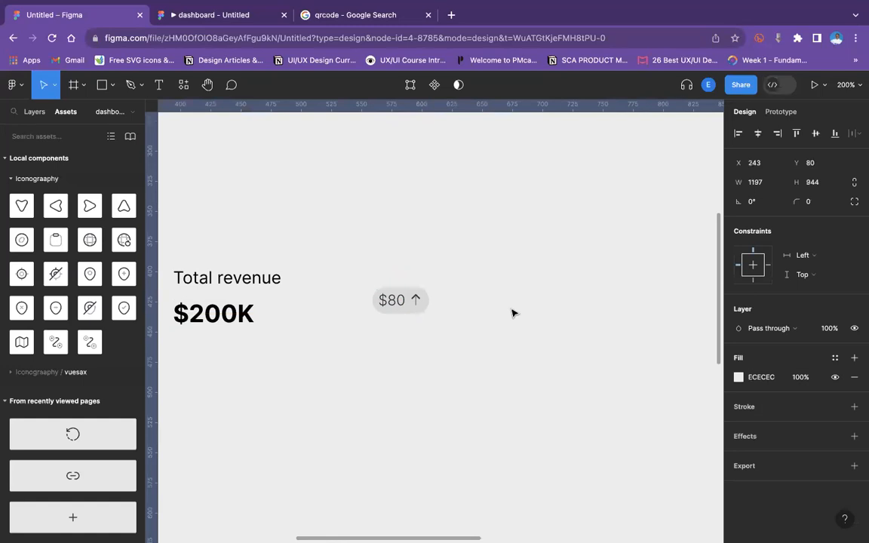
Center the $80 label inside the pill and group the two together.
{"action": "key", "text": "super+equal"}
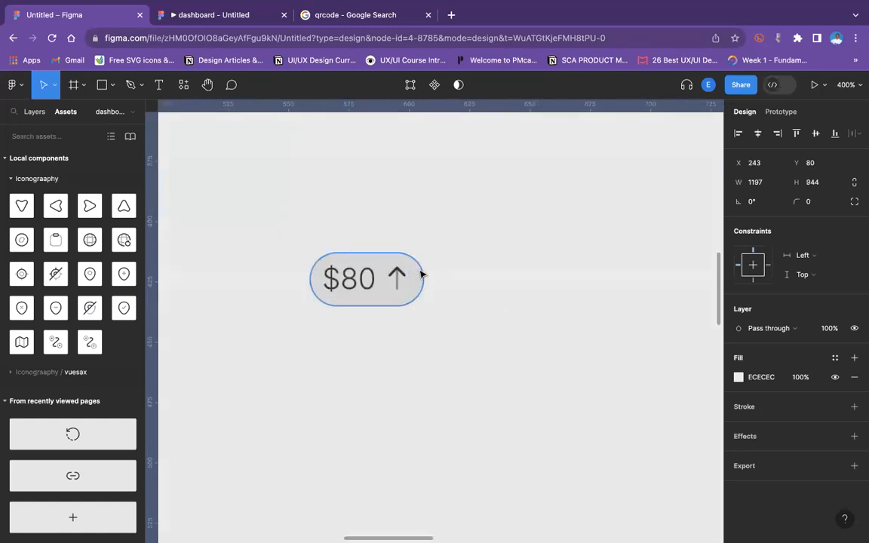
{"action": "left_click", "coordinate": [421, 275]}
{"action": "left_click", "coordinate": [371, 284]}
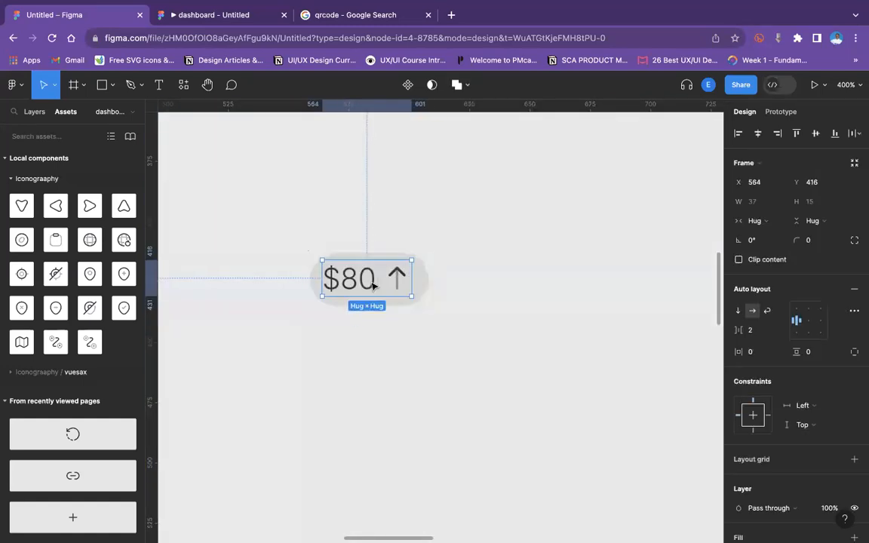
{"action": "left_click", "coordinate": [425, 281], "text": "shift"}
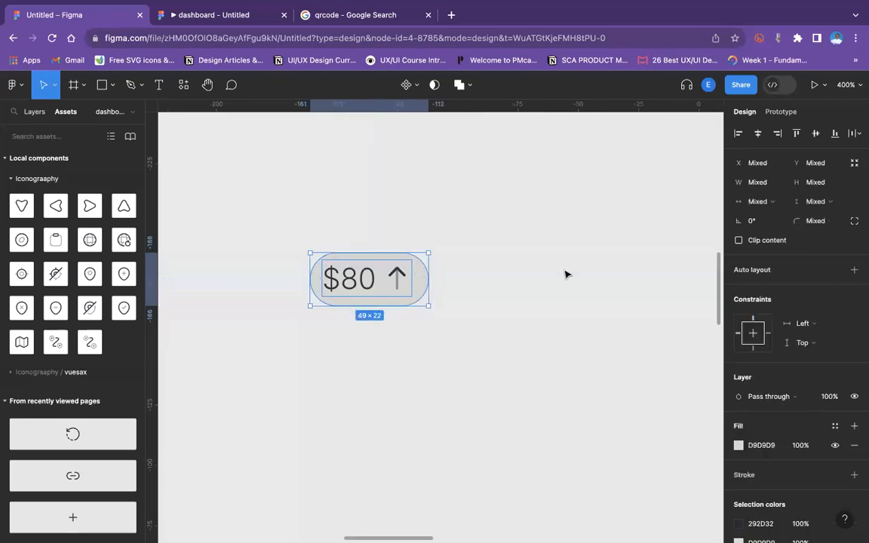
{"action": "left_click", "coordinate": [759, 134]}
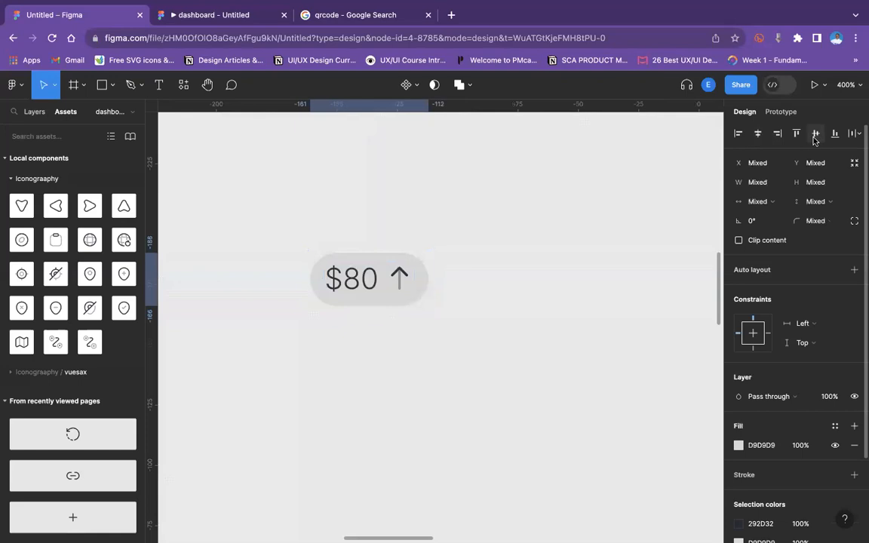
{"action": "key", "text": "super+g"}
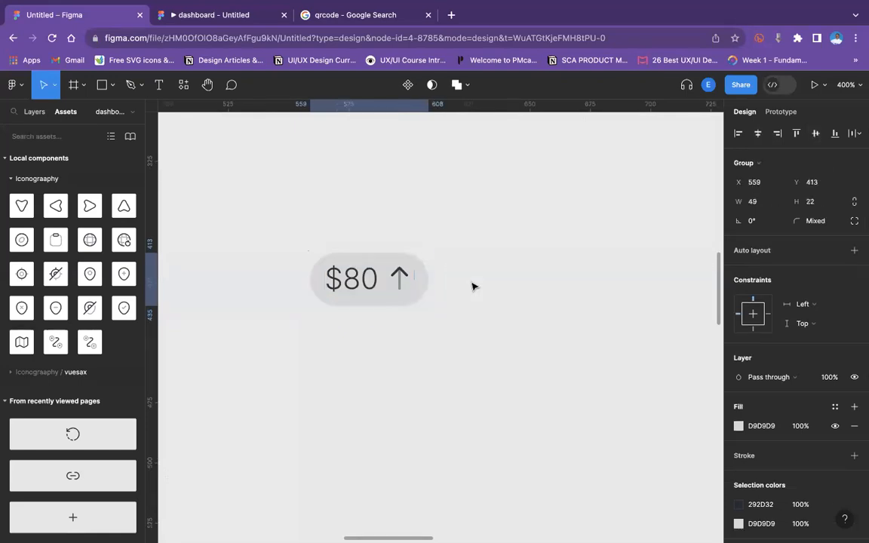
Recolor the badge's text and arrow to green 11E057.
{"action": "key", "text": "minus"}
{"action": "key", "text": "minus"}
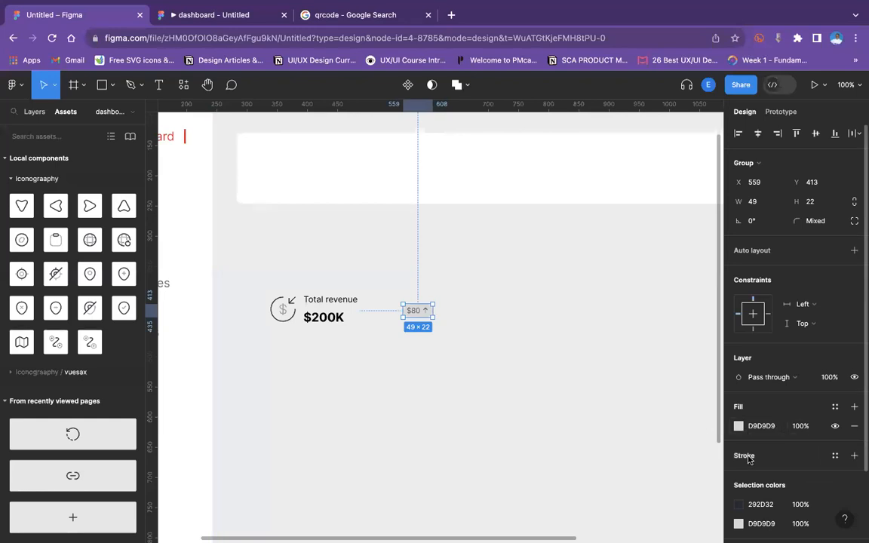
{"action": "left_click", "coordinate": [739, 505]}
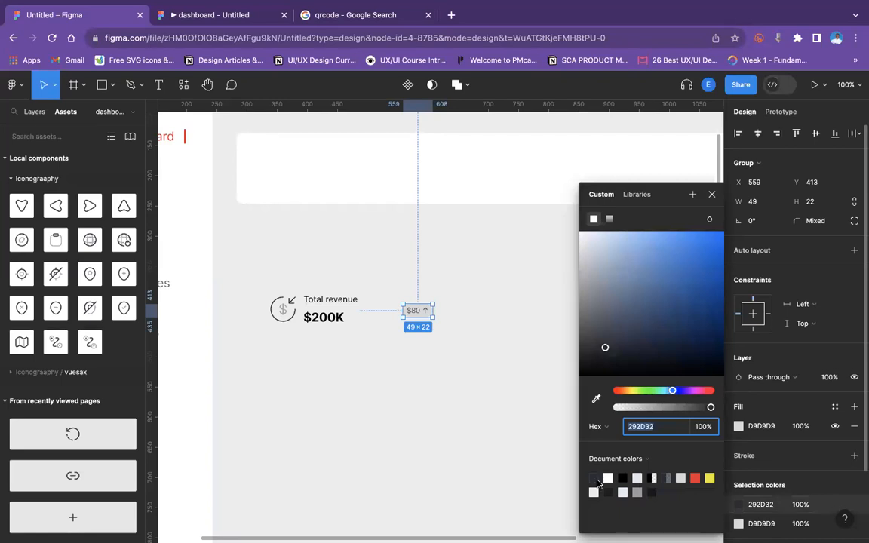
{"action": "left_click", "coordinate": [651, 394]}
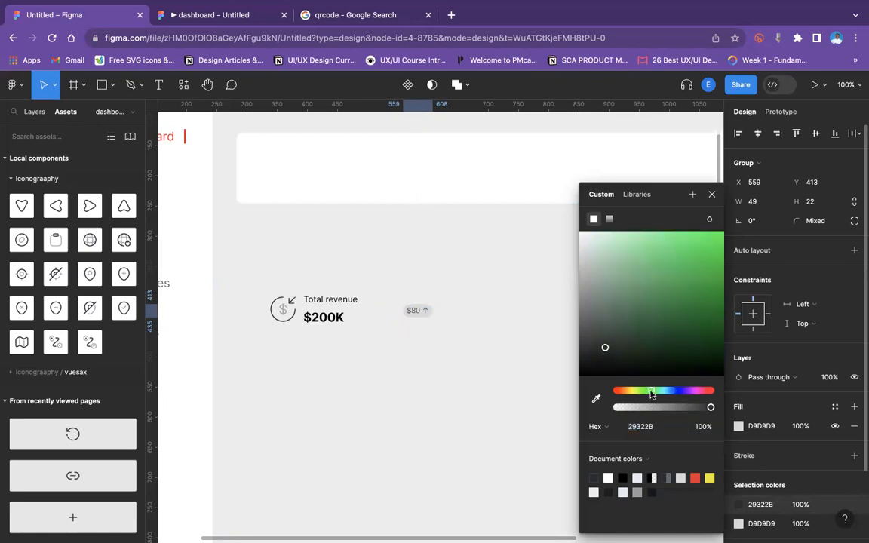
{"action": "left_click", "coordinate": [714, 240]}
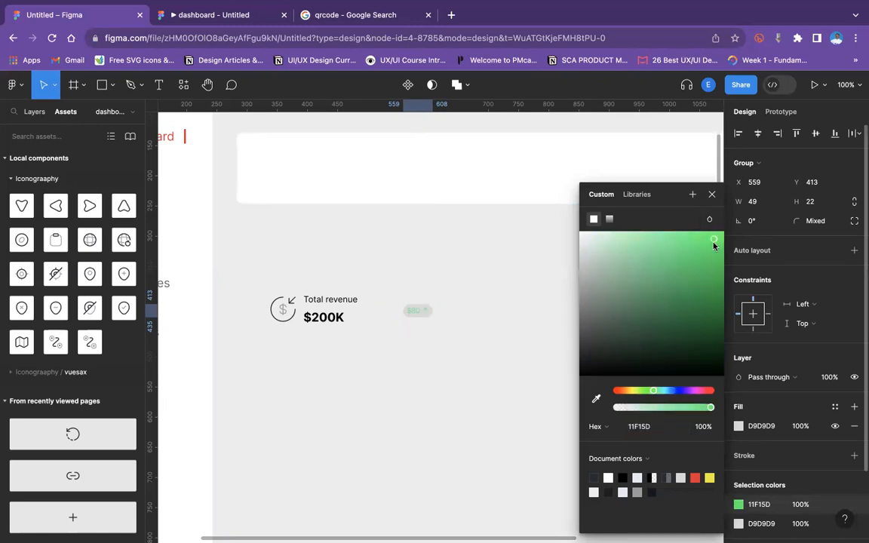
{"action": "left_click_drag", "start_coordinate": [713, 245], "coordinate": [713, 248]}
Set the pill's fill to 11E057 at 20% opacity.
{"action": "left_click", "coordinate": [761, 507]}
{"action": "key", "text": "ctrl+c"}
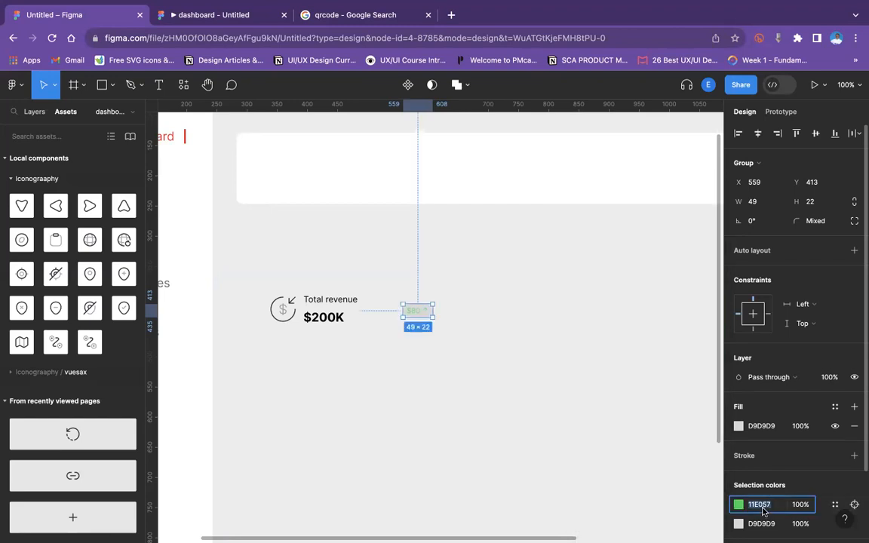
{"action": "left_click", "coordinate": [760, 523]}
{"action": "key", "text": "ctrl+v"}
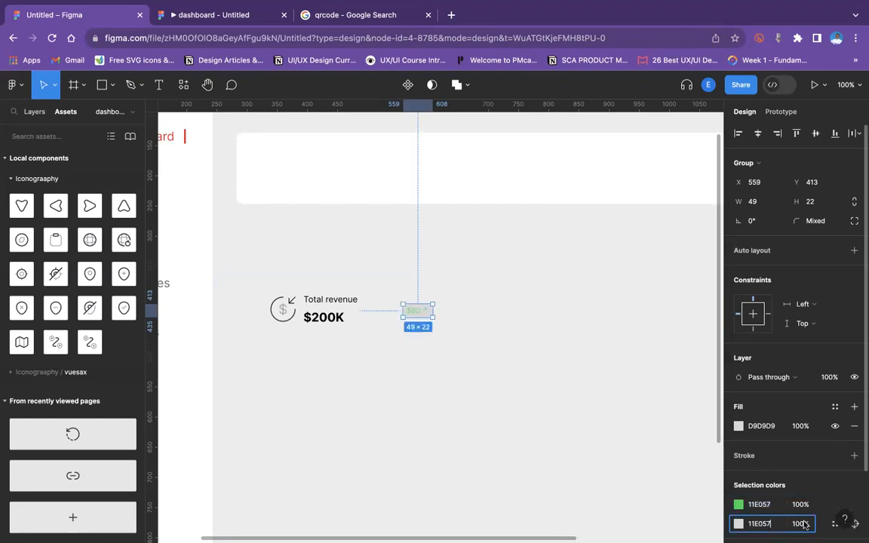
{"action": "key", "text": "Return"}
{"action": "type", "text": "10"}
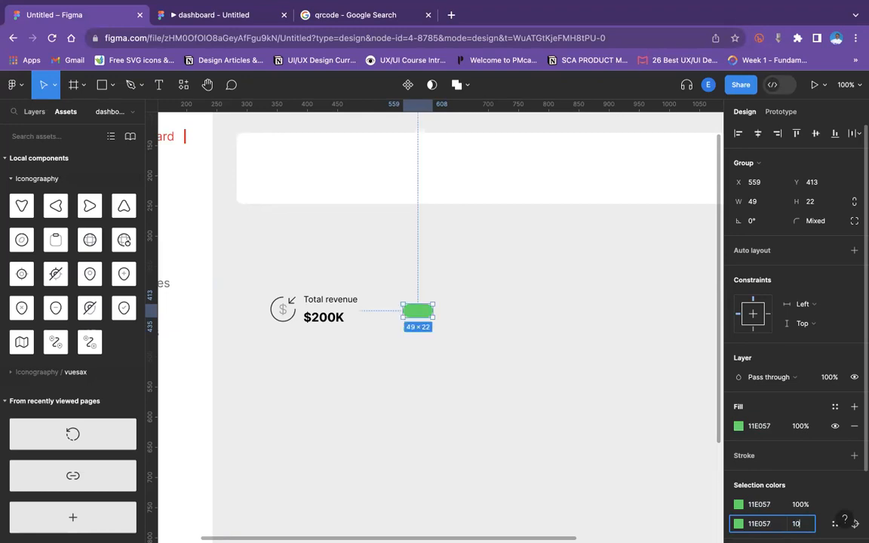
{"action": "key", "text": "Return"}
{"action": "left_click", "coordinate": [799, 524]}
{"action": "type", "text": "20"}
{"action": "key", "text": "Return"}
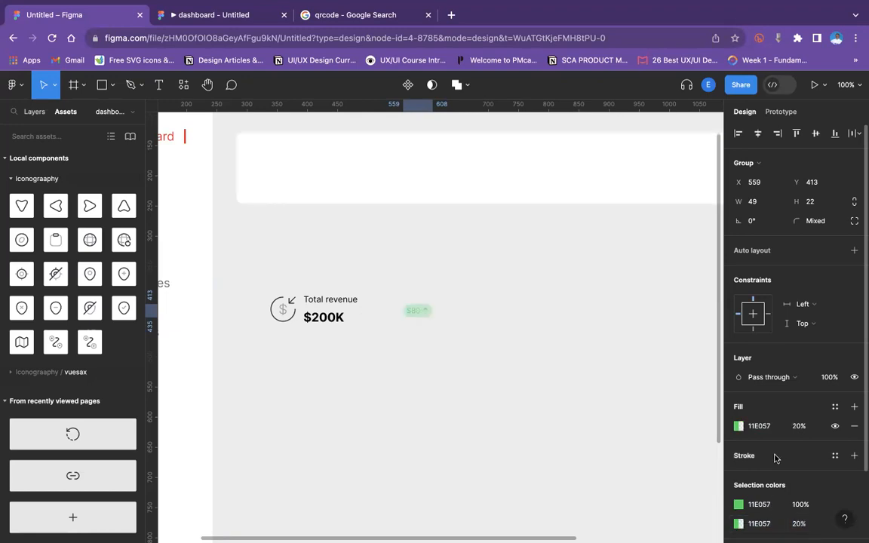
Darken the badge's text and arrow green to 0BA640.
{"action": "left_click", "coordinate": [739, 426]}
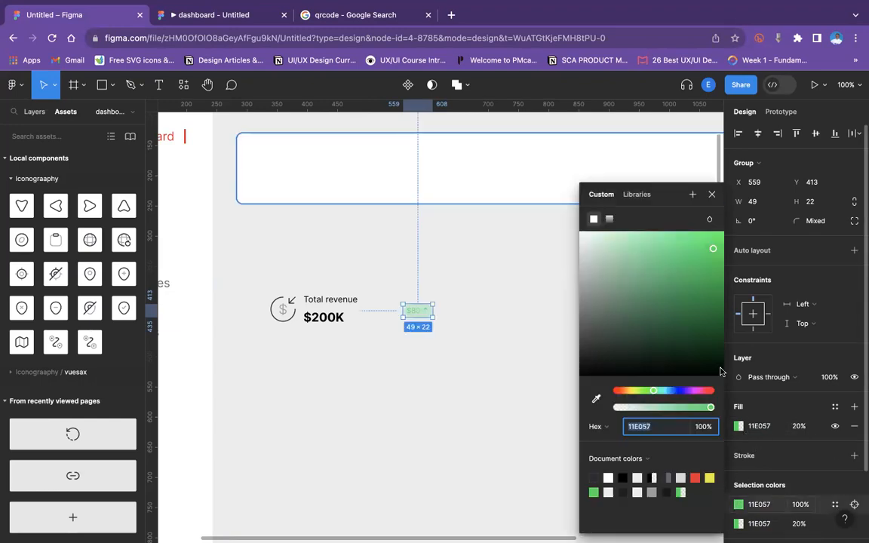
{"action": "left_click", "coordinate": [714, 276]}
{"action": "left_click_drag", "start_coordinate": [713, 283], "coordinate": [715, 287]}
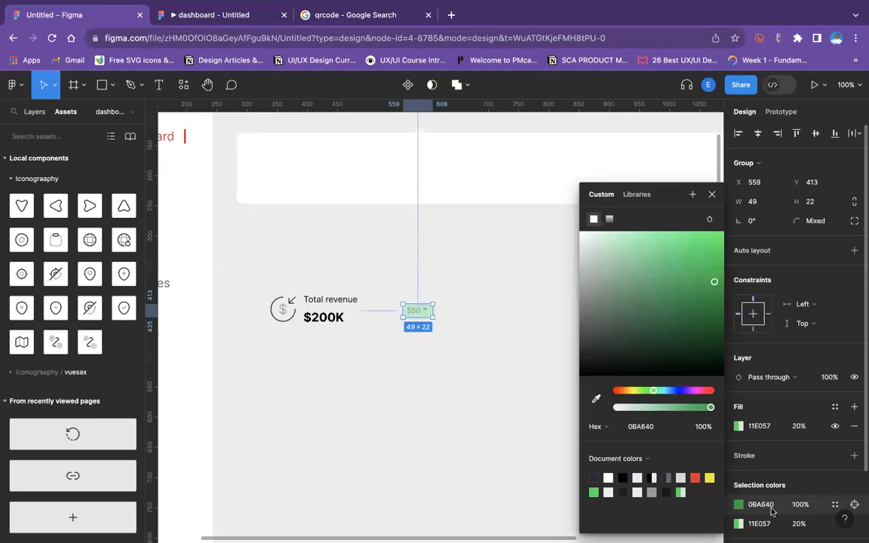
Apply the same 0BA640 color to the pill's fill.
{"action": "left_click", "coordinate": [770, 509]}
{"action": "key", "text": "ctrl+c"}
{"action": "left_click", "coordinate": [766, 525]}
{"action": "key", "text": "ctrl+v"}
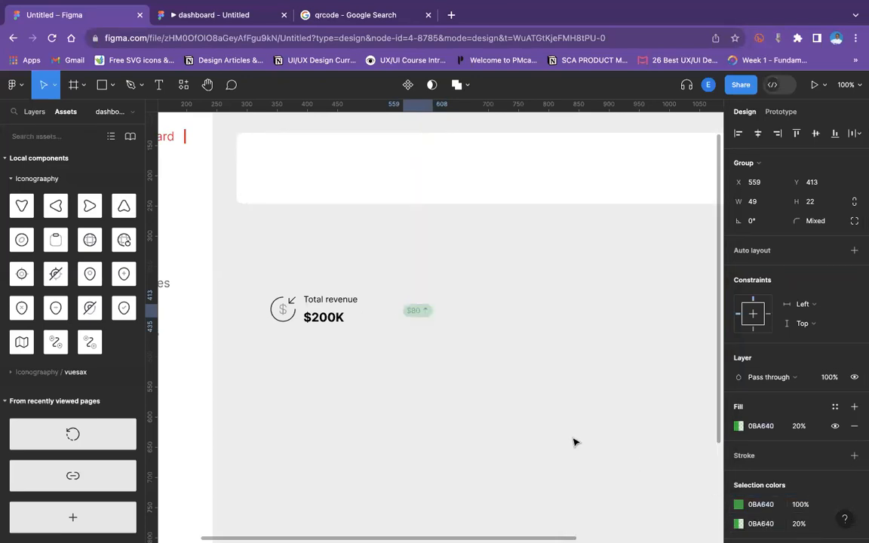
{"action": "left_click", "coordinate": [445, 303]}
{"action": "left_click_drag", "start_coordinate": [419, 311], "coordinate": [370, 314]}
{"action": "key", "text": "super+minus"}
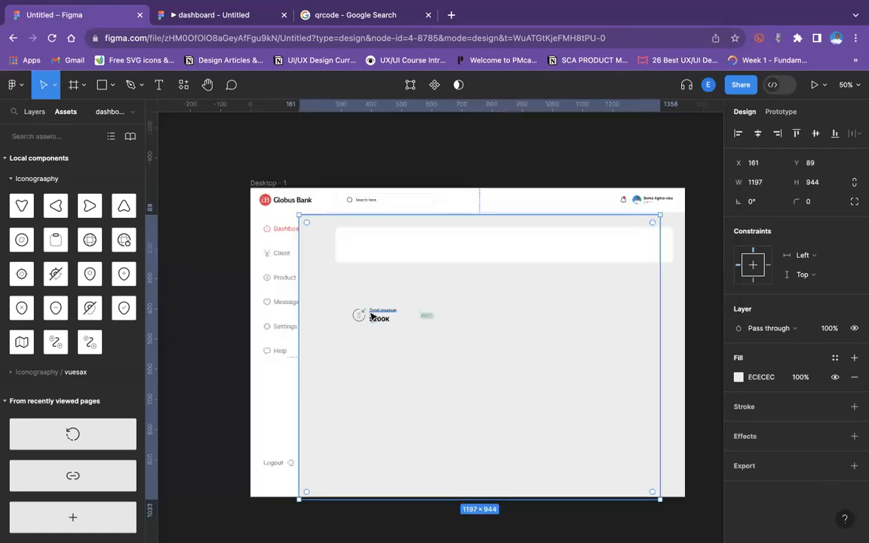
Undo the last move of the background and lock the Rectangle 6 background layer.
{"action": "key", "text": "super+z"}
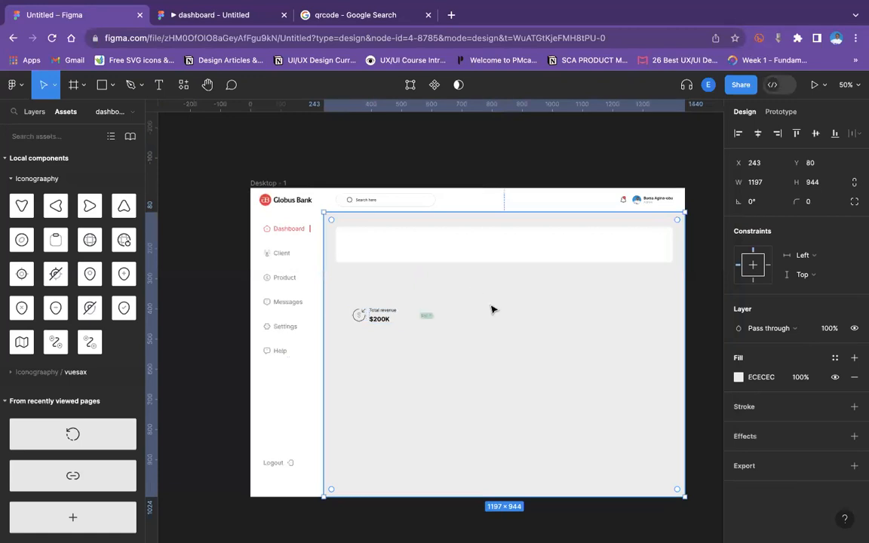
{"action": "left_click", "coordinate": [29, 113]}
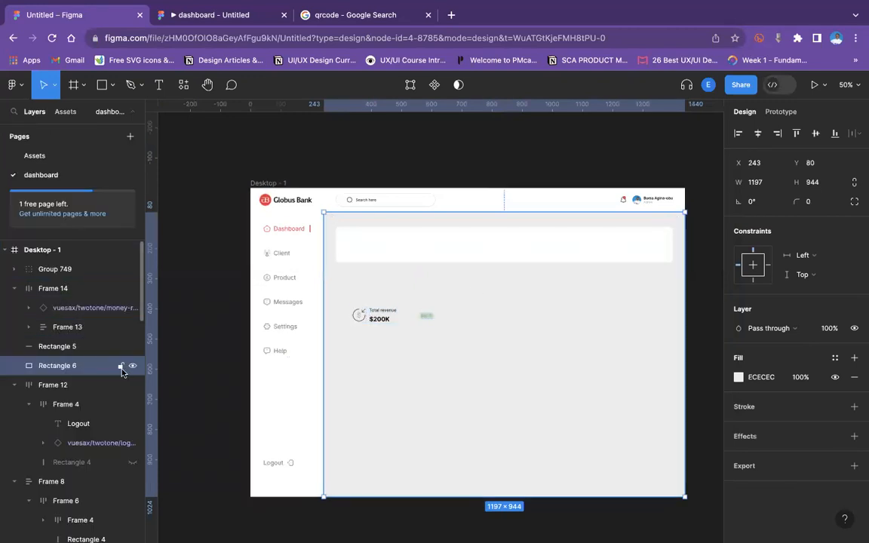
{"action": "left_click", "coordinate": [121, 366]}
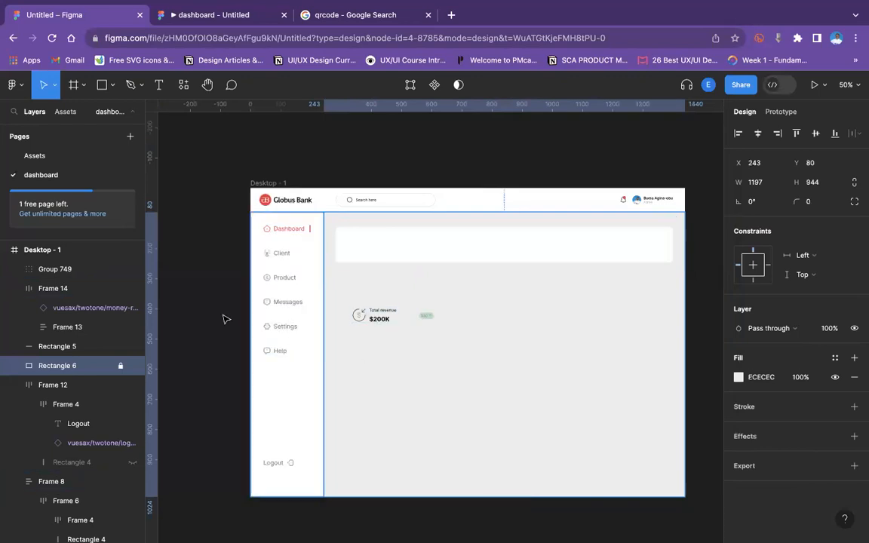
Move the $80 badge left so it sits close beside the $200K revenue text.
{"action": "left_click", "coordinate": [239, 296]}
{"action": "left_click", "coordinate": [428, 316]}
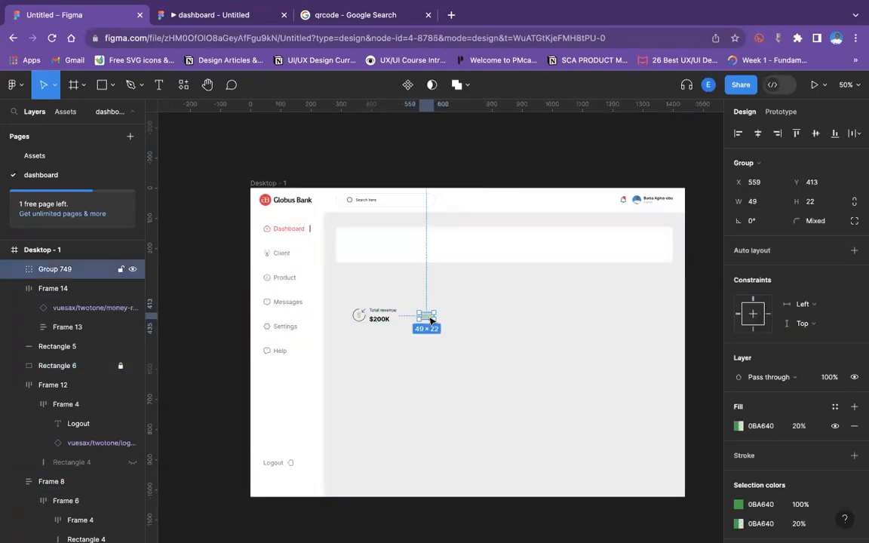
{"action": "left_click_drag", "start_coordinate": [423, 322], "coordinate": [412, 322]}
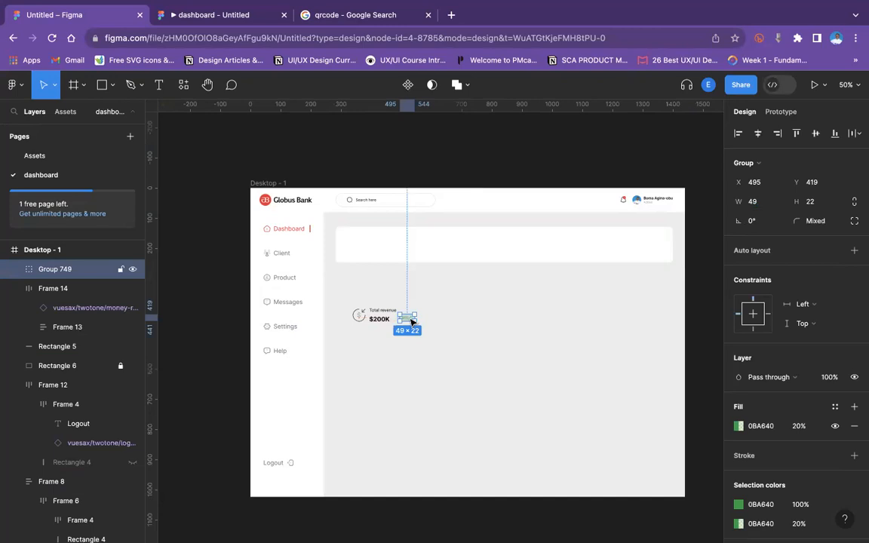
{"action": "left_click_drag", "start_coordinate": [408, 322], "coordinate": [409, 324]}
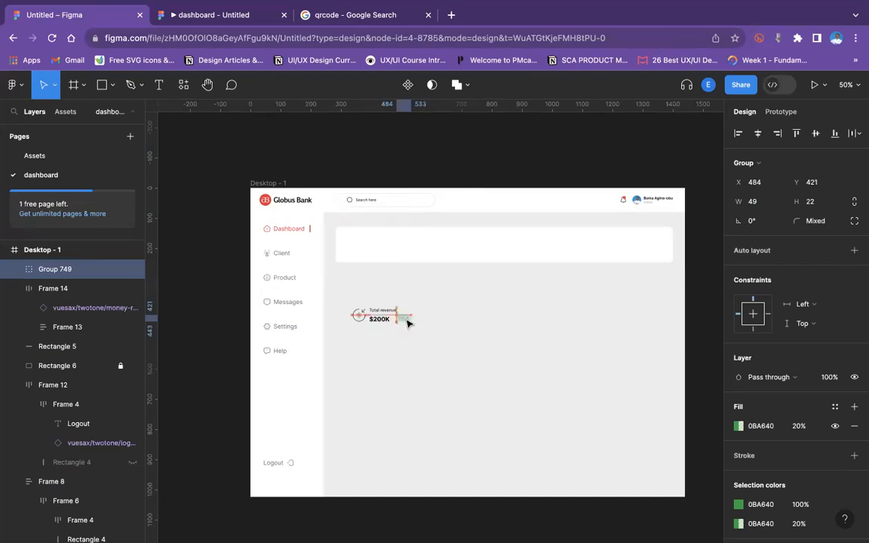
Set the vertical spacing between Total revenue and $200K to 20 in their auto layout frame.
{"action": "left_click", "coordinate": [375, 311]}
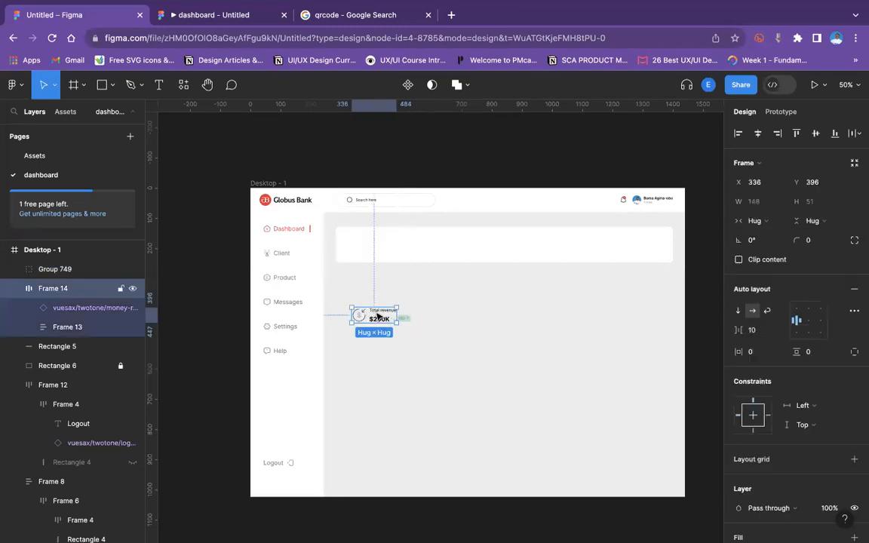
{"action": "double_click", "coordinate": [378, 316]}
{"action": "left_click_drag", "start_coordinate": [738, 330], "coordinate": [760, 330]}
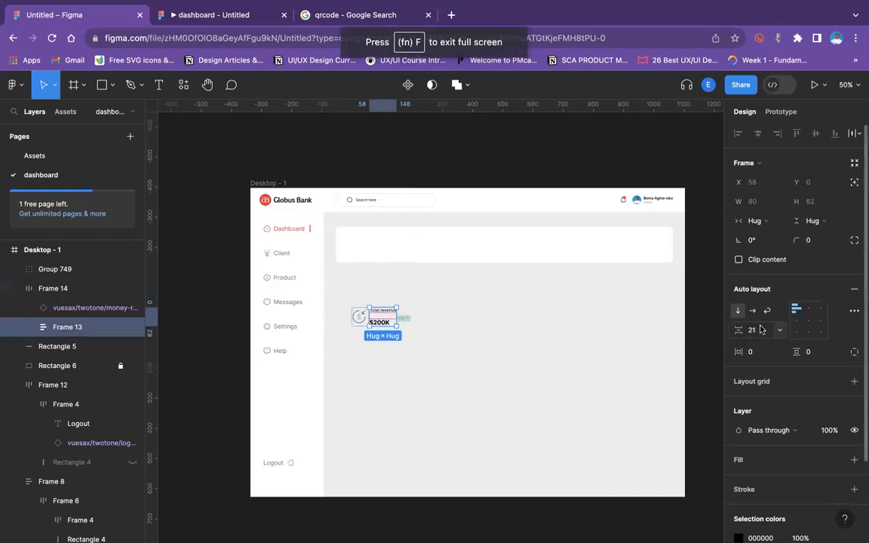
{"action": "key", "text": "Return"}
{"action": "key", "text": "super+plus"}
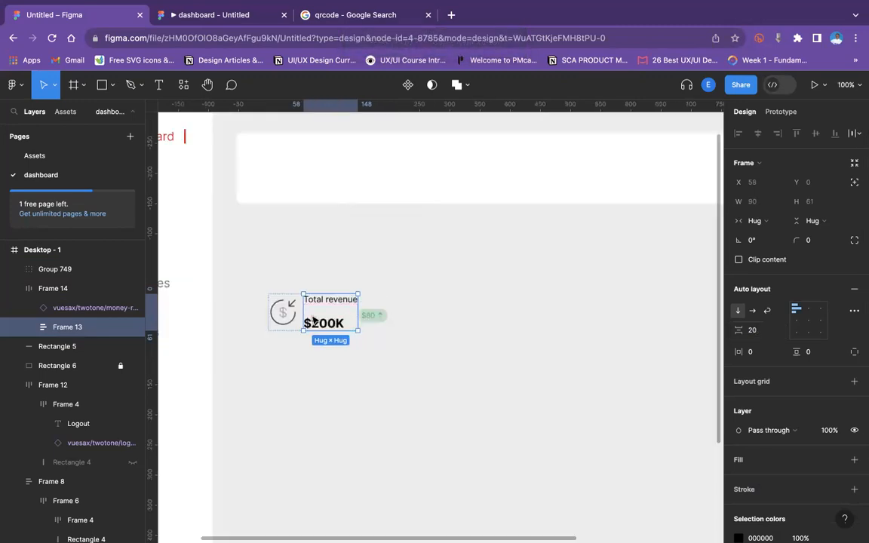
Resize the money icon to about 58 × 58.
{"action": "left_click", "coordinate": [282, 311]}
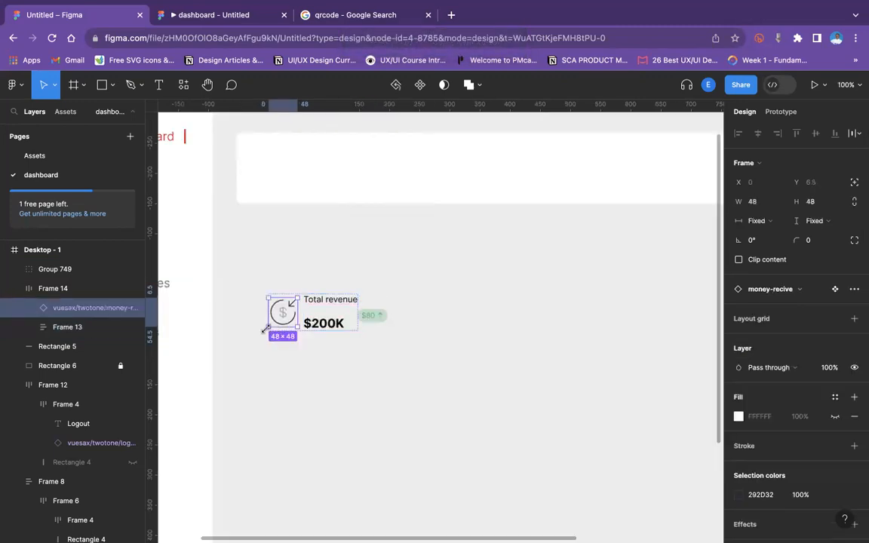
{"action": "left_click_drag", "start_coordinate": [264, 330], "coordinate": [260, 333]}
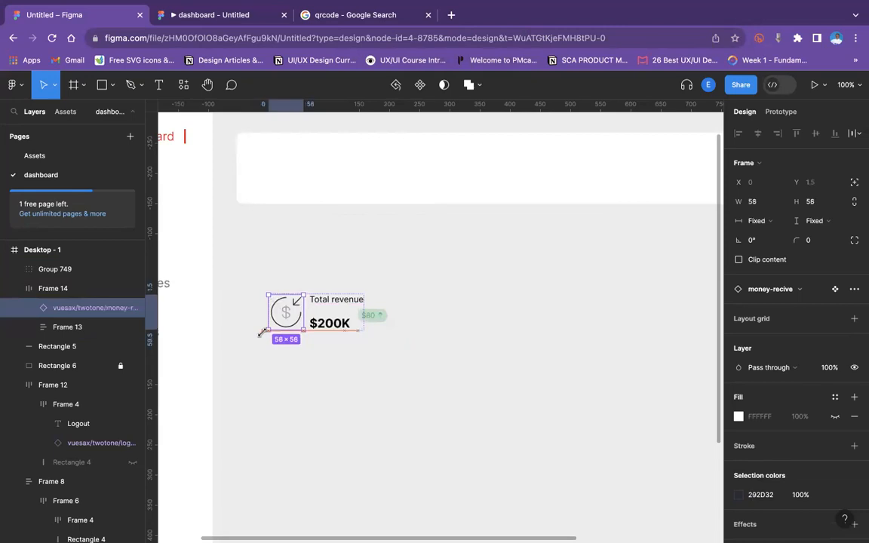
Select the icon-and-text frame together with the badge and wrap them in a horizontal auto layout frame.
{"action": "left_click_drag", "start_coordinate": [376, 319], "coordinate": [385, 324]}
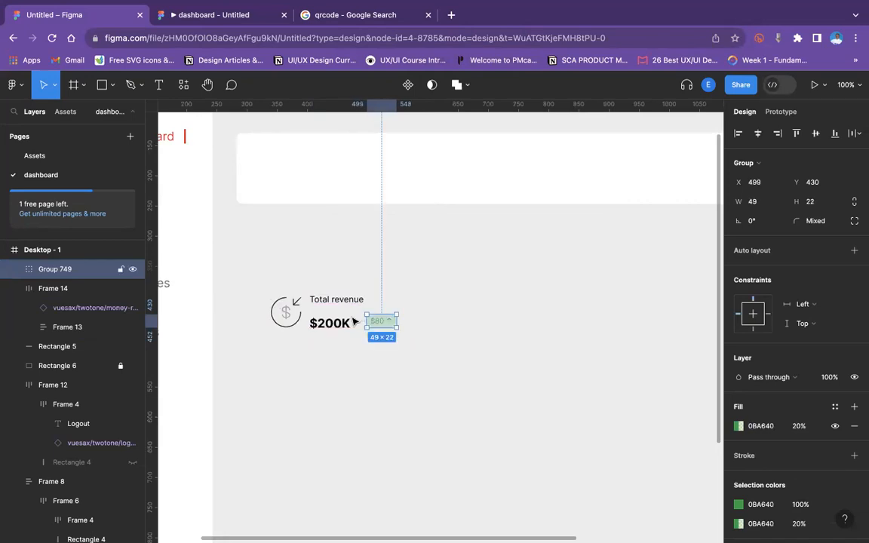
{"action": "left_click", "coordinate": [329, 319], "text": "shift"}
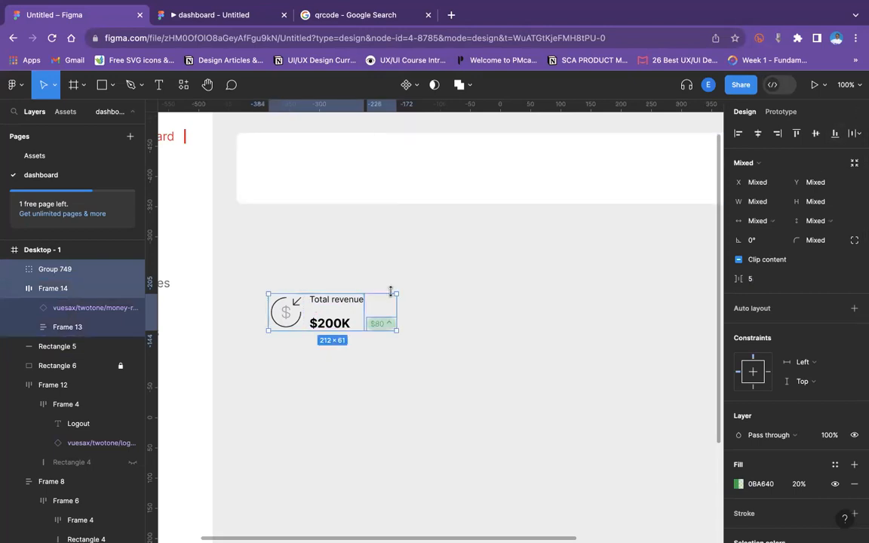
{"action": "key", "text": "shift+a"}
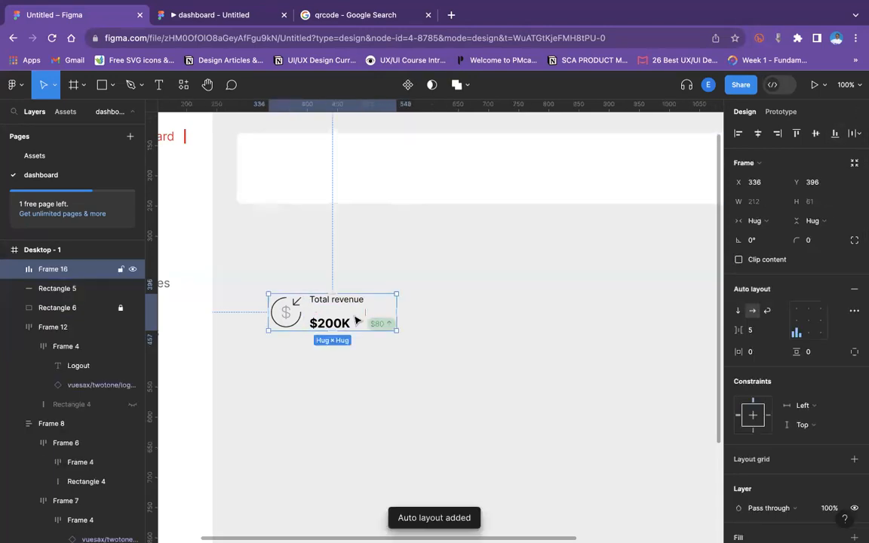
Move the revenue row into the white card and check it in the prototype preview.
{"action": "key", "text": "minus"}
{"action": "left_click_drag", "start_coordinate": [386, 319], "coordinate": [386, 246]}
{"action": "left_click", "coordinate": [225, 15]}
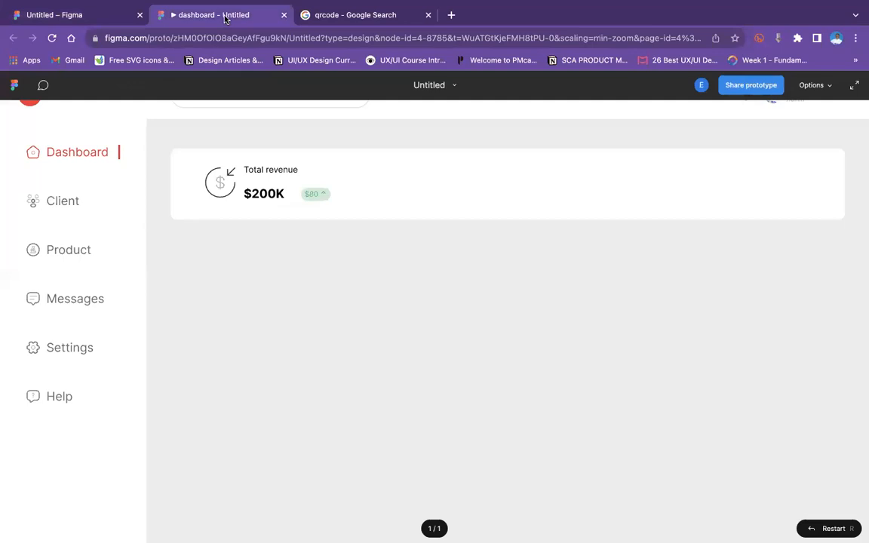
{"action": "left_click", "coordinate": [116, 21]}
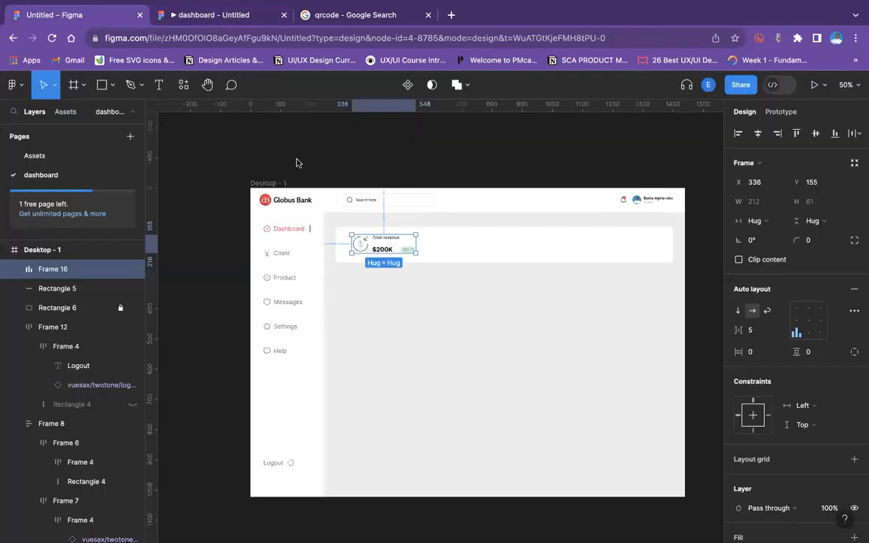
Set the vertical spacing between Total revenue and $200K to 15.
{"action": "double_click", "coordinate": [381, 251]}
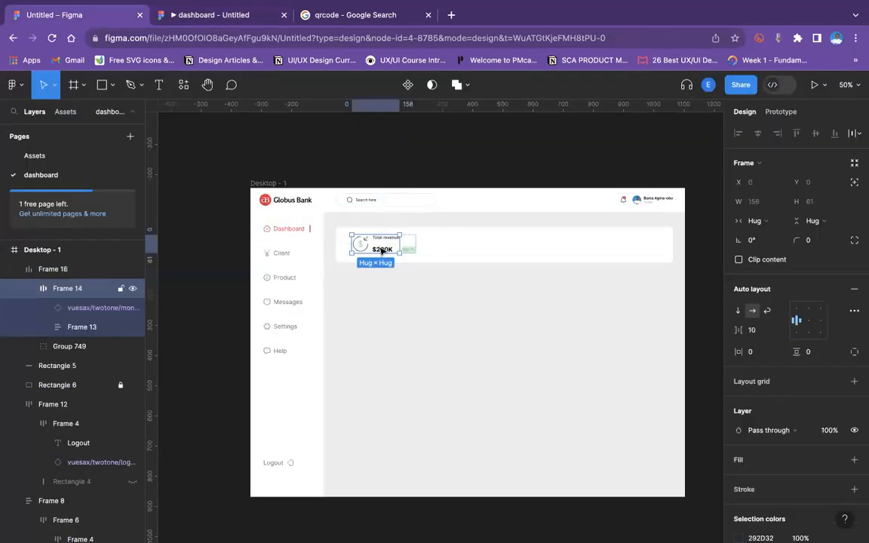
{"action": "double_click", "coordinate": [382, 251]}
{"action": "left_click_drag", "start_coordinate": [739, 330], "coordinate": [739, 331]}
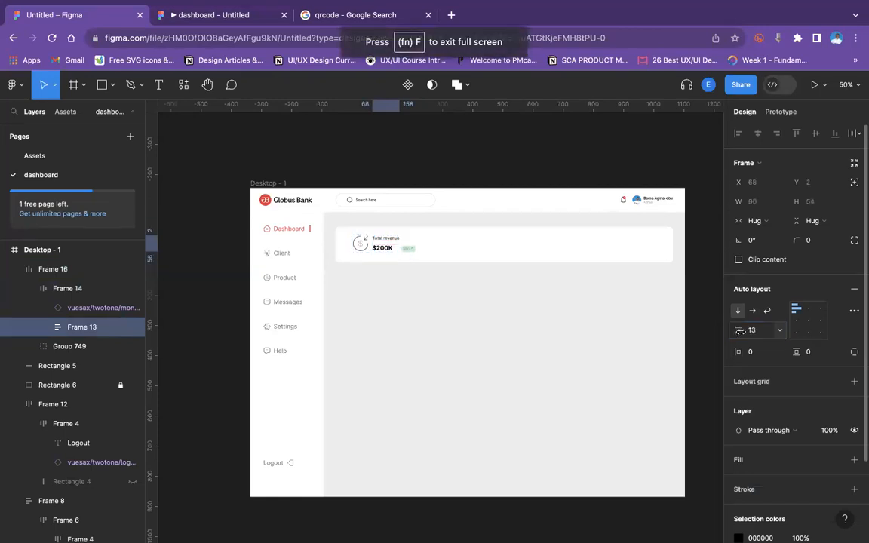
{"action": "left_click", "coordinate": [754, 330]}
{"action": "type", "text": "15"}
{"action": "key", "text": "Return"}
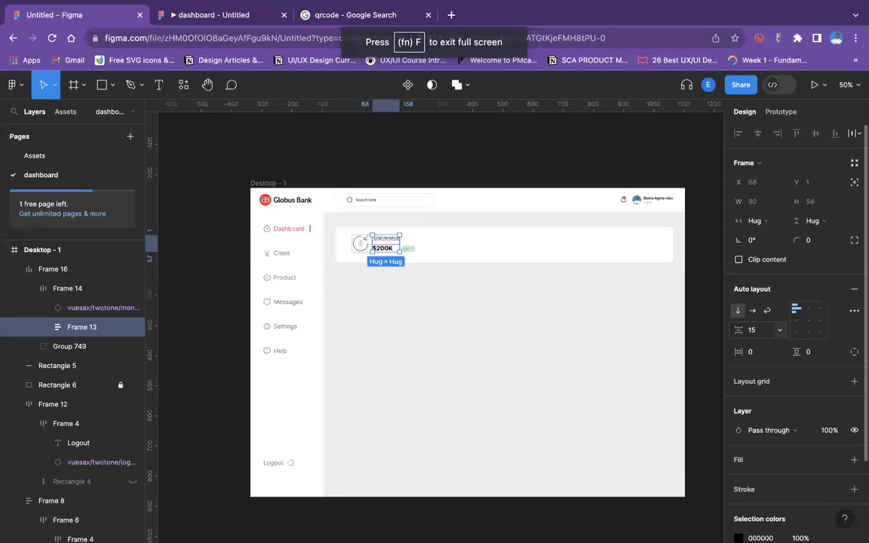
Compare in the prototype preview and set the spacing between Total revenue and $200K to 10.
{"action": "left_click", "coordinate": [224, 17]}
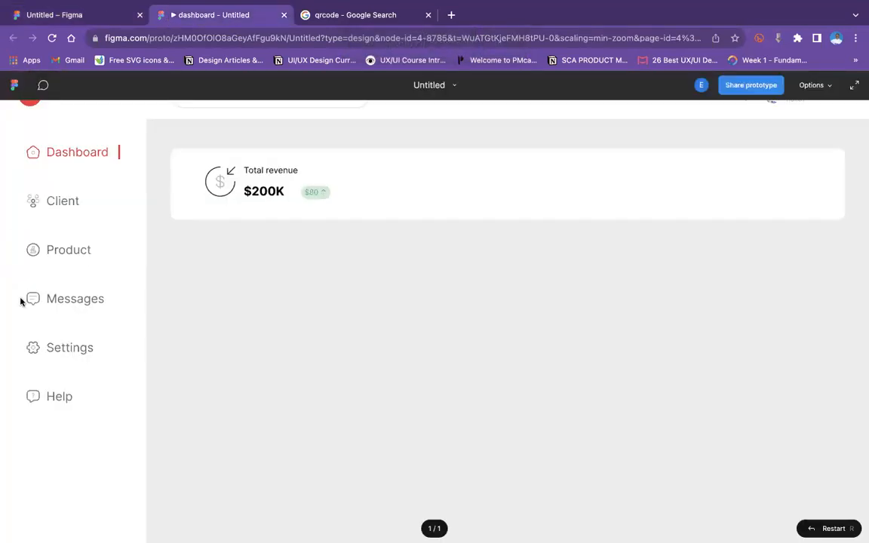
{"action": "left_click", "coordinate": [89, 18]}
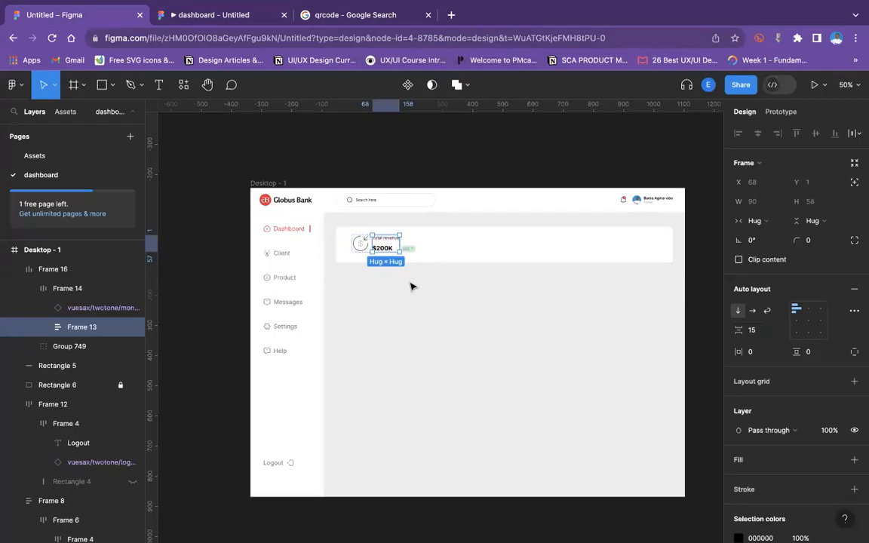
{"action": "left_click", "coordinate": [765, 328]}
{"action": "type", "text": "10"}
{"action": "key", "text": "Return"}
{"action": "key", "text": "shift+0"}
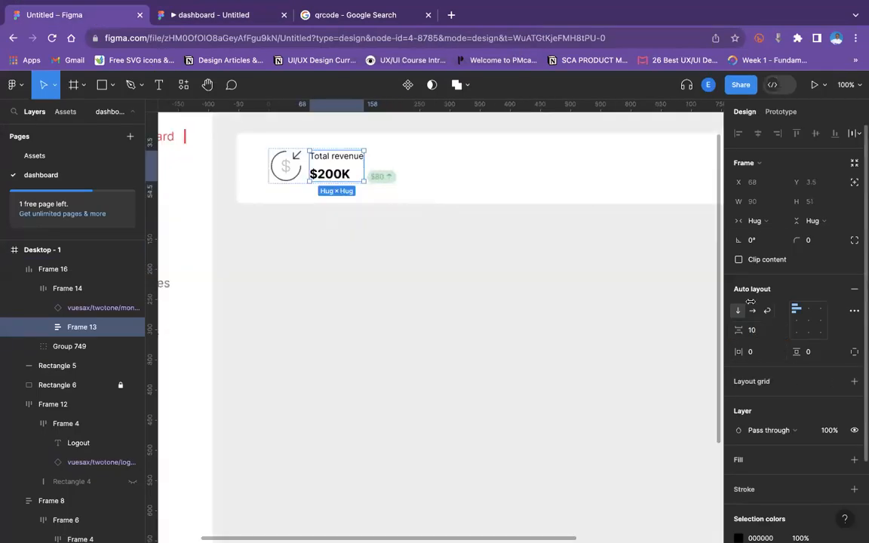
Set the revenue row's auto layout alignment to bottom right so the badge aligns with the amount.
{"action": "left_click", "coordinate": [386, 180]}
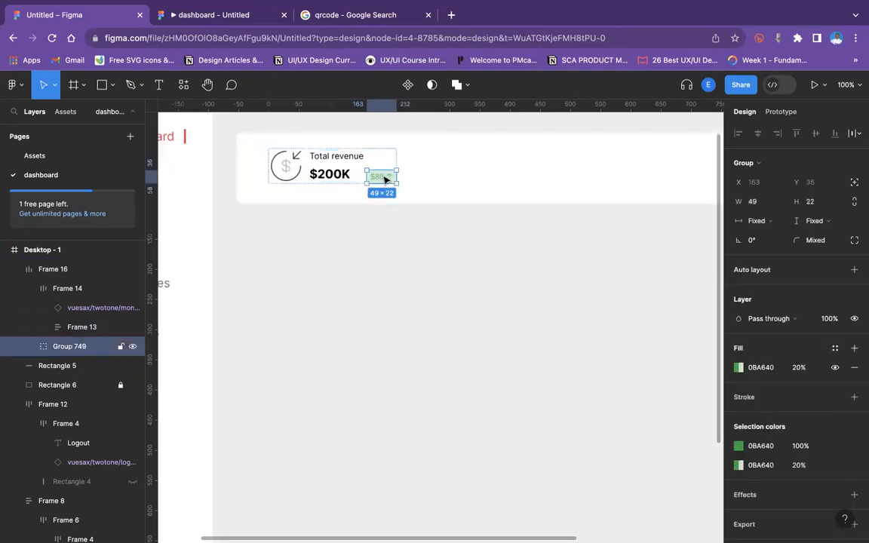
{"action": "left_click", "coordinate": [337, 176]}
{"action": "double_click", "coordinate": [337, 176]}
{"action": "left_click", "coordinate": [382, 178], "text": "shift"}
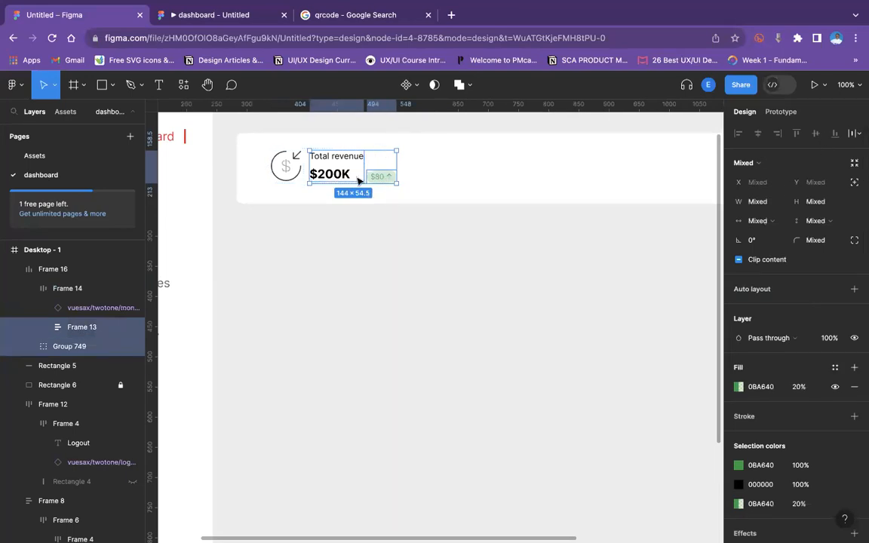
{"action": "left_click", "coordinate": [409, 194]}
{"action": "left_click", "coordinate": [380, 179]}
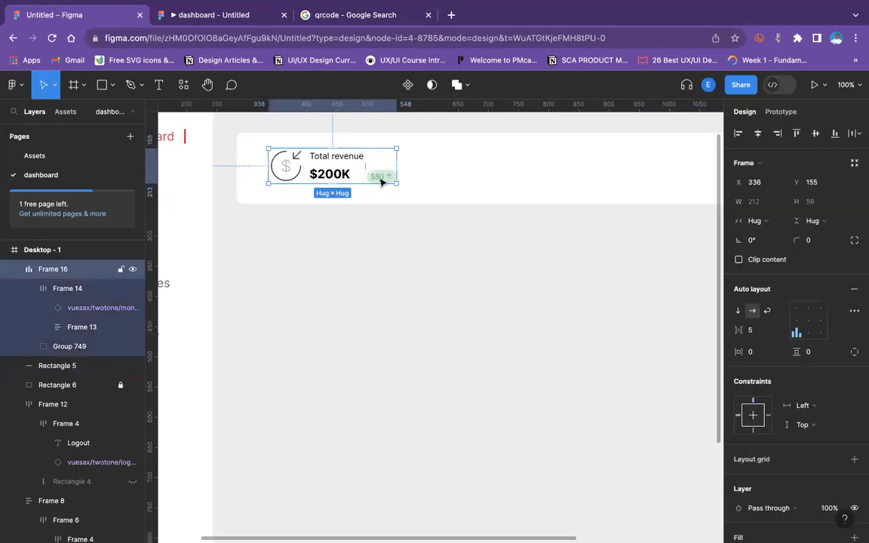
{"action": "double_click", "coordinate": [381, 179]}
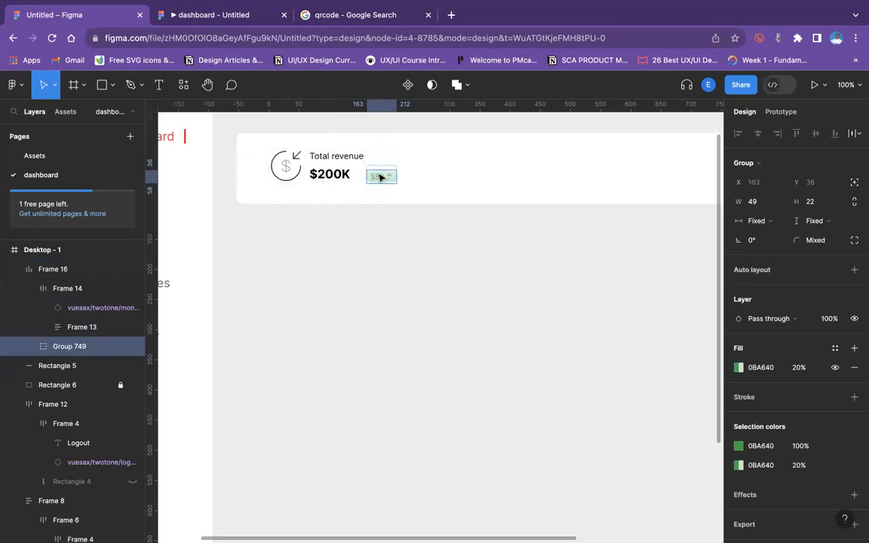
{"action": "left_click", "coordinate": [325, 172]}
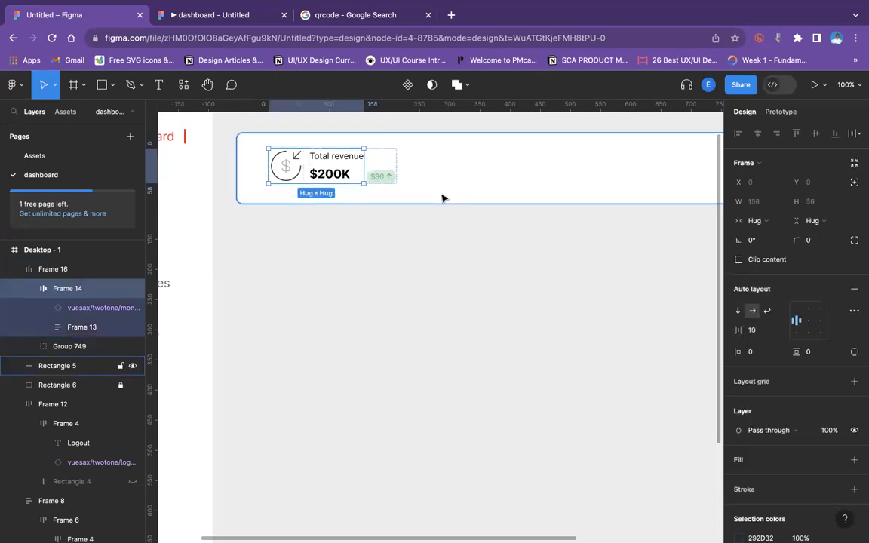
{"action": "left_click", "coordinate": [380, 176]}
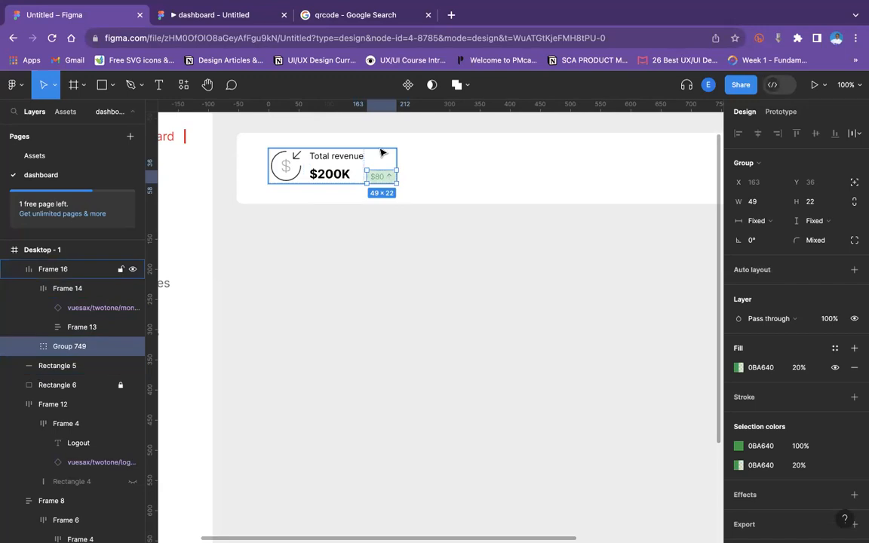
{"action": "left_click", "coordinate": [382, 150]}
{"action": "left_click", "coordinate": [815, 336]}
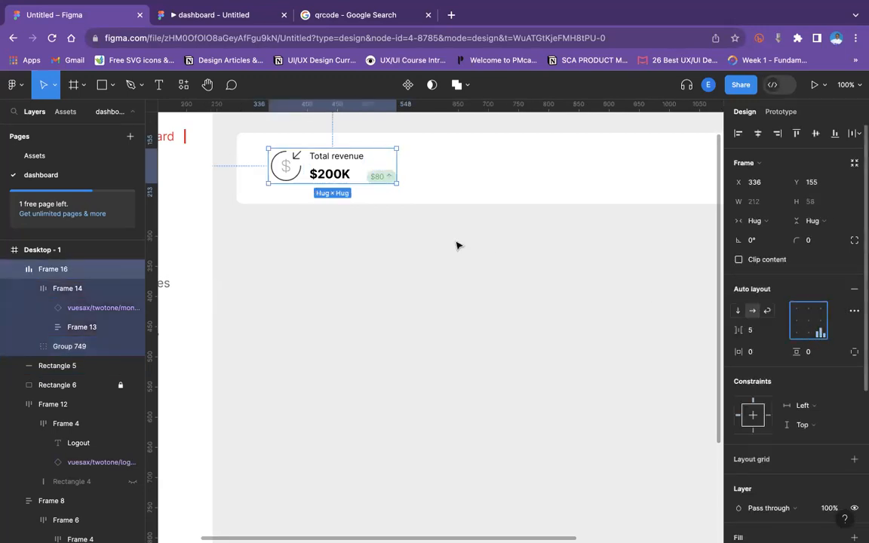
Set the $200K text's font size to 24.
{"action": "left_click", "coordinate": [322, 175]}
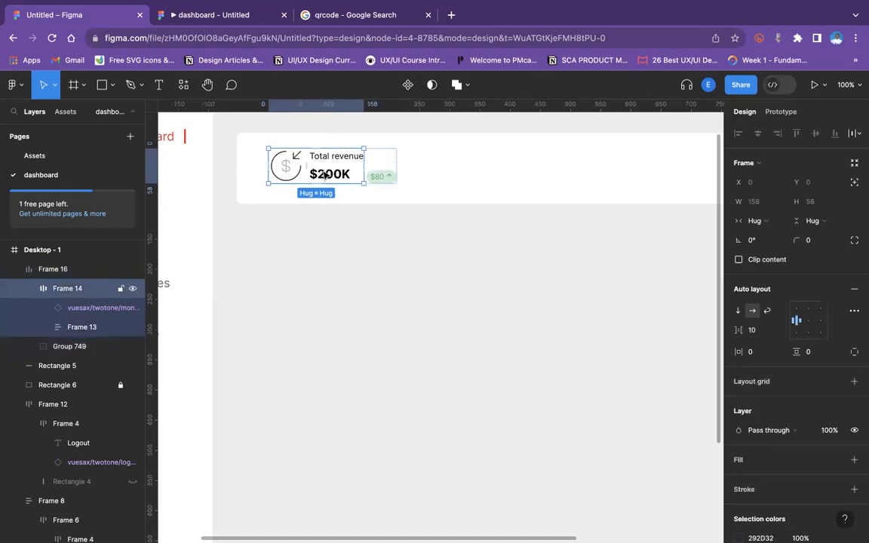
{"action": "double_click", "coordinate": [324, 175]}
{"action": "double_click", "coordinate": [330, 177]}
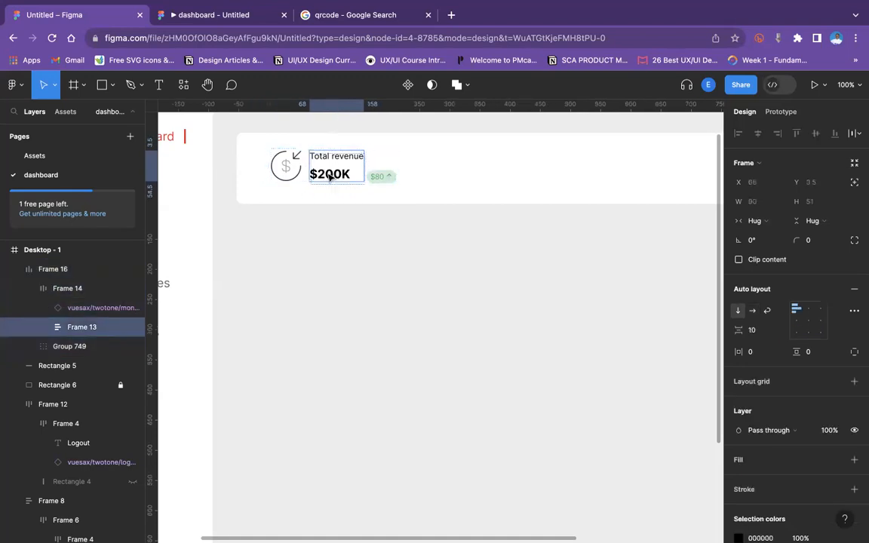
{"action": "left_click", "coordinate": [432, 217]}
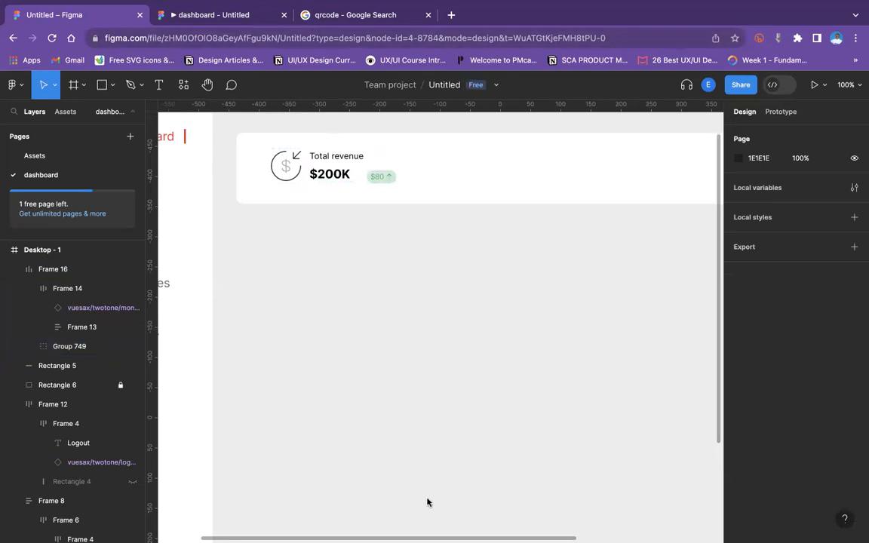
{"action": "left_click", "coordinate": [332, 175]}
{"action": "double_click", "coordinate": [332, 175]}
{"action": "double_click", "coordinate": [336, 176]}
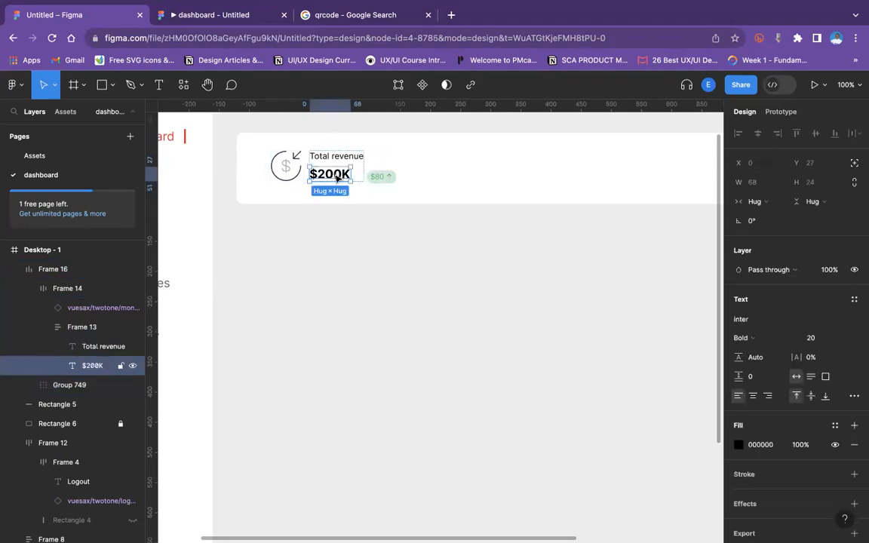
{"action": "left_click", "coordinate": [838, 338]}
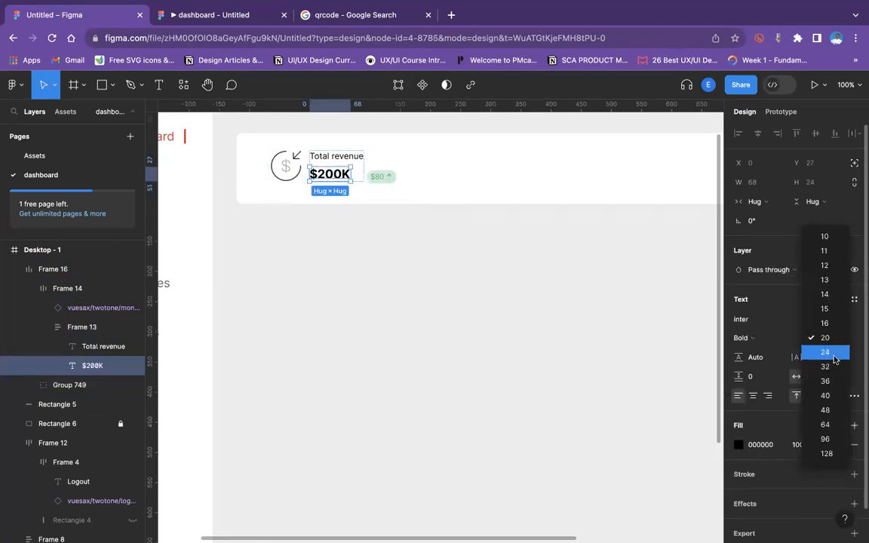
{"action": "left_click", "coordinate": [836, 353]}
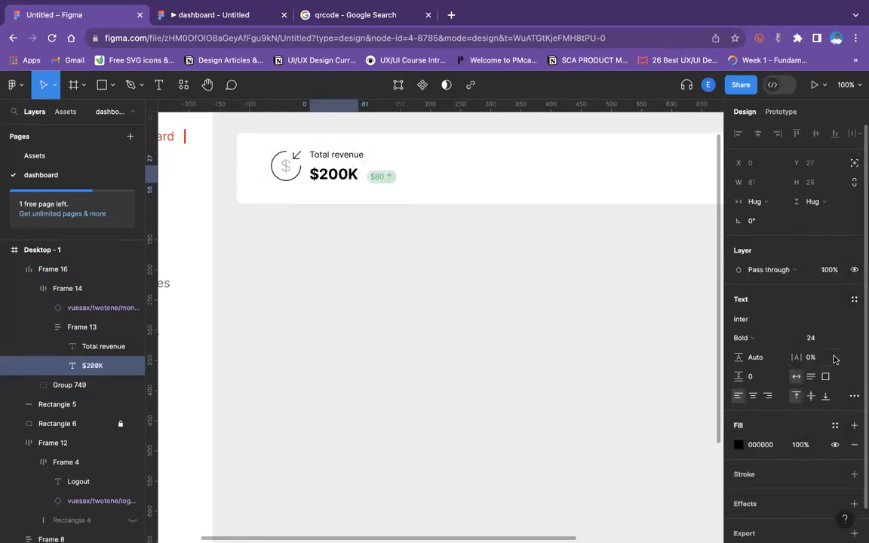
Check the revenue card in the prototype preview tab and return to the design file.
{"action": "left_click", "coordinate": [369, 272]}
{"action": "left_click", "coordinate": [213, 15]}
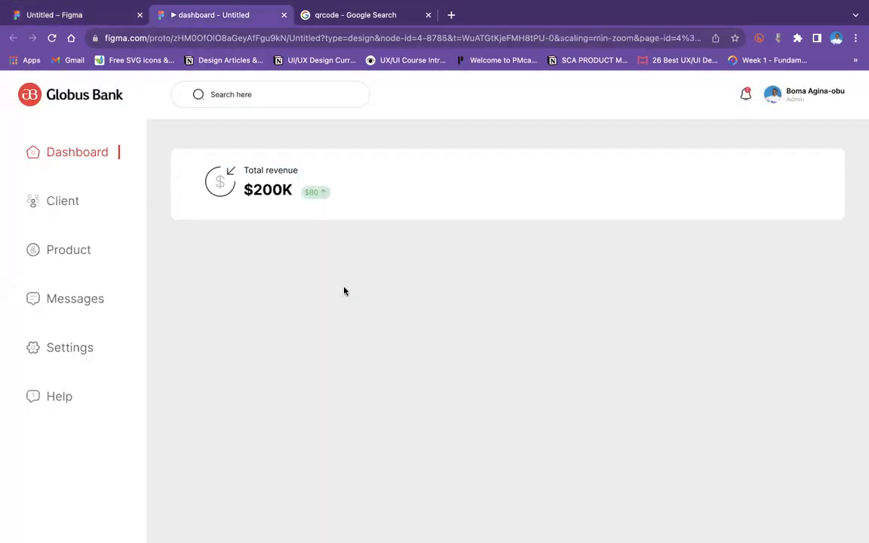
{"action": "left_click", "coordinate": [78, 15]}
Move the card's contents below the white card and ungroup the outer frame.
{"action": "left_click_drag", "start_coordinate": [335, 175], "coordinate": [338, 294]}
{"action": "right_click", "coordinate": [337, 294]}
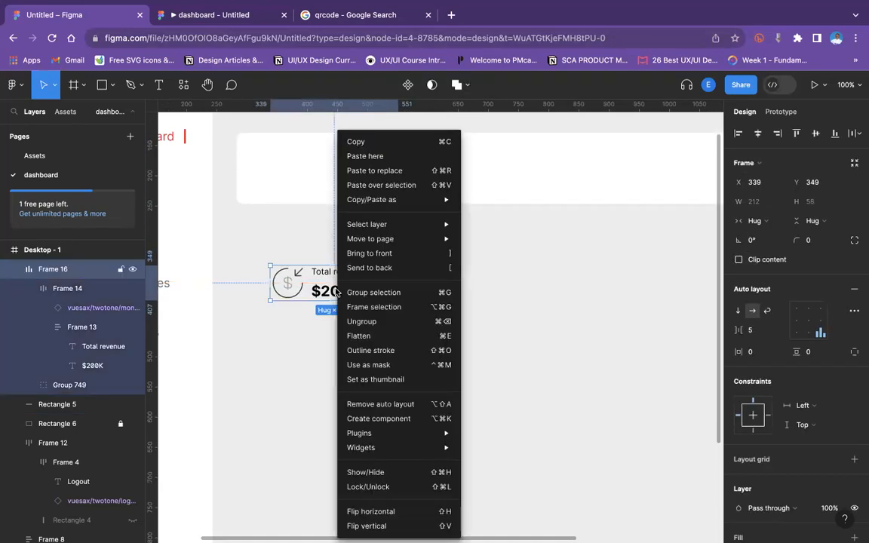
{"action": "left_click", "coordinate": [350, 323]}
{"action": "left_click", "coordinate": [353, 331]}
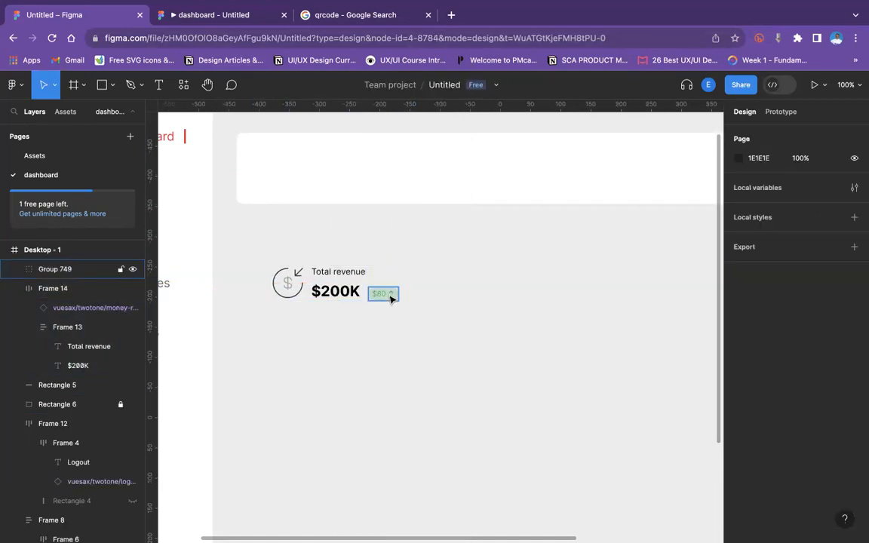
Try to wrap the icon-and-text row and the $80 badge in a new auto layout frame.
{"action": "left_click", "coordinate": [391, 297]}
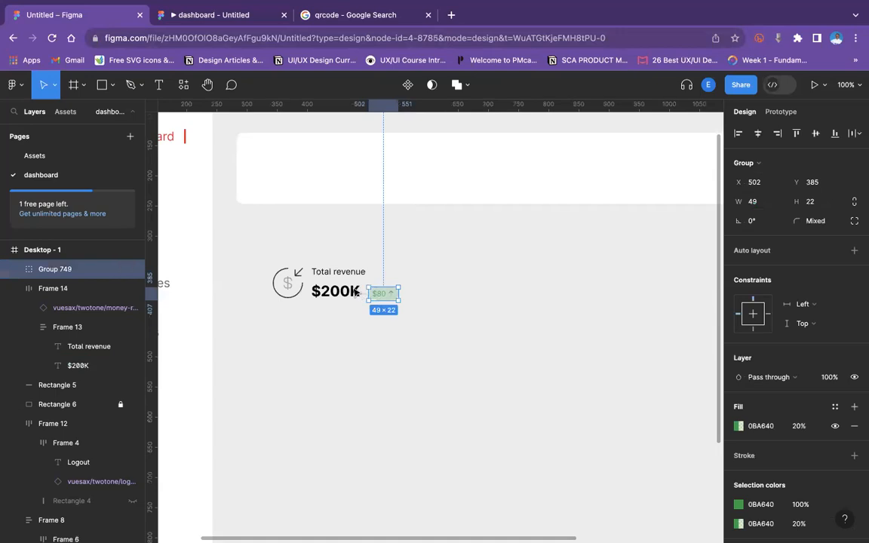
{"action": "left_click", "coordinate": [75, 289], "text": "shift"}
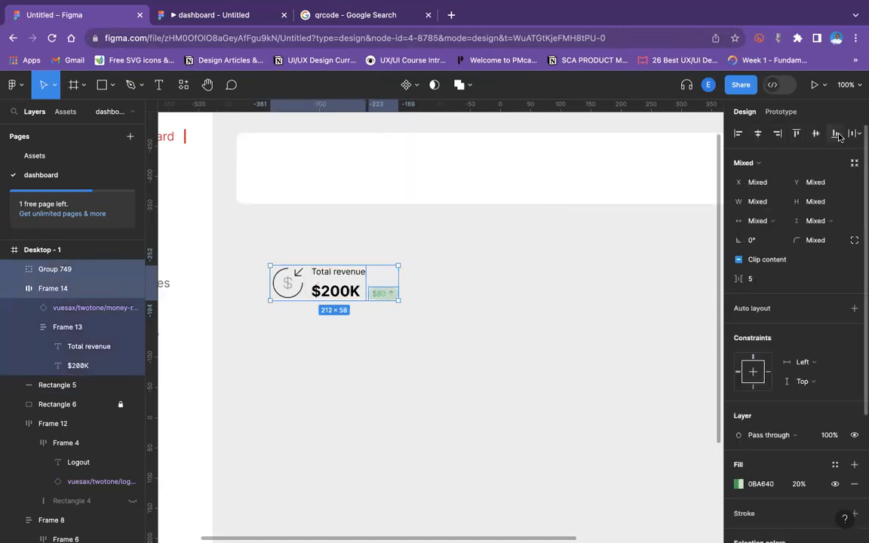
{"action": "left_click", "coordinate": [403, 326]}
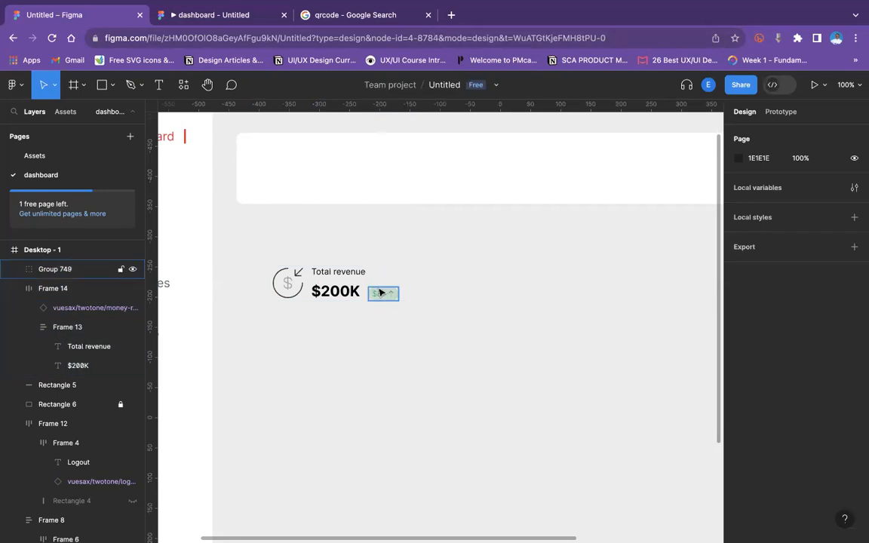
{"action": "left_click", "coordinate": [382, 301]}
{"action": "left_click_drag", "start_coordinate": [383, 296], "coordinate": [383, 297]}
{"action": "left_click", "coordinate": [284, 280]}
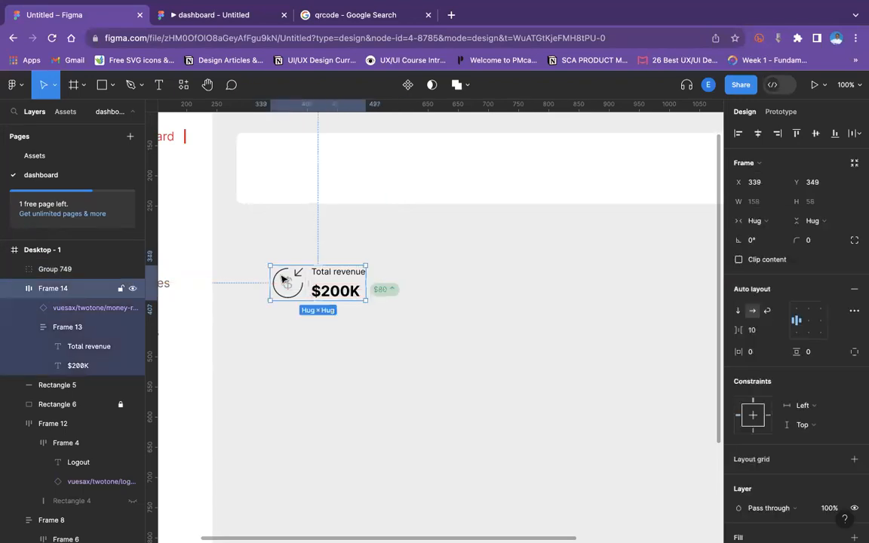
{"action": "left_click", "coordinate": [394, 286], "text": "shift"}
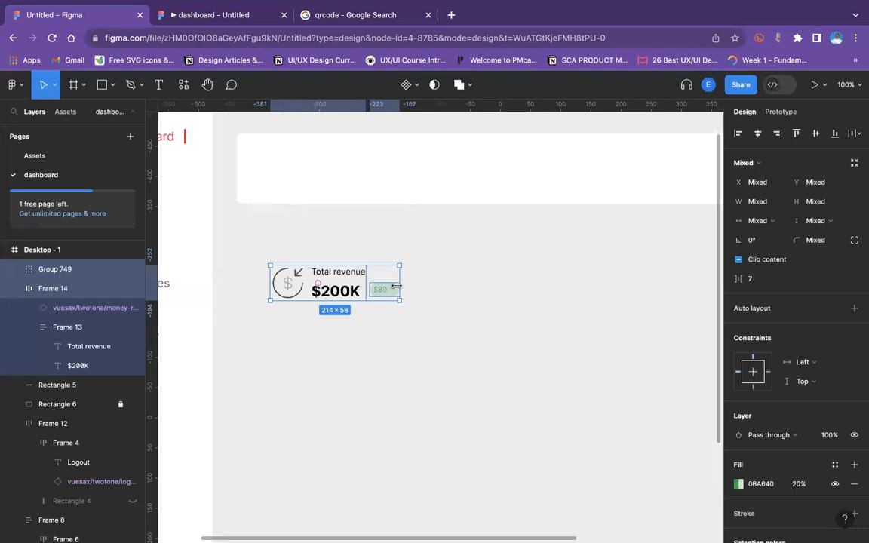
{"action": "key", "text": "shift+a"}
{"action": "key", "text": "super+z"}
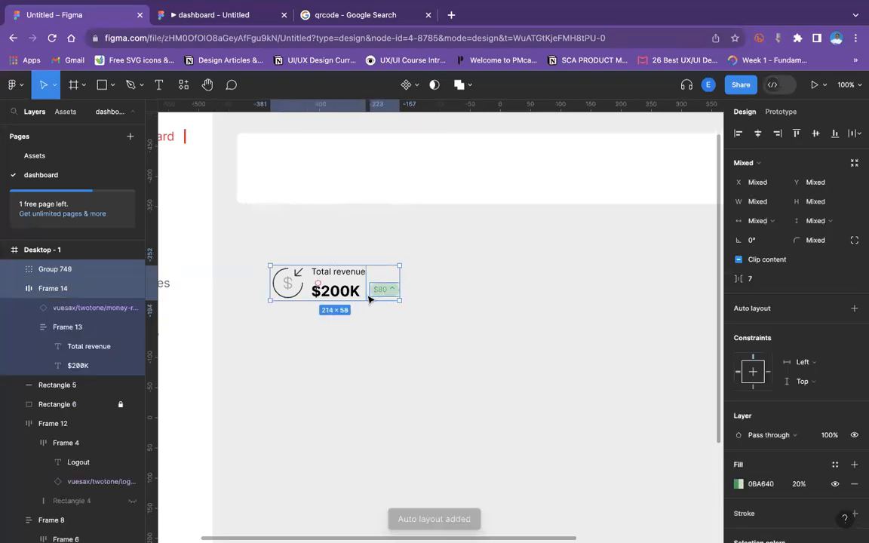
Move the $80 badge into the icon-and-text row frame beside $200K.
{"action": "double_click", "coordinate": [332, 296]}
{"action": "left_click", "coordinate": [332, 297]}
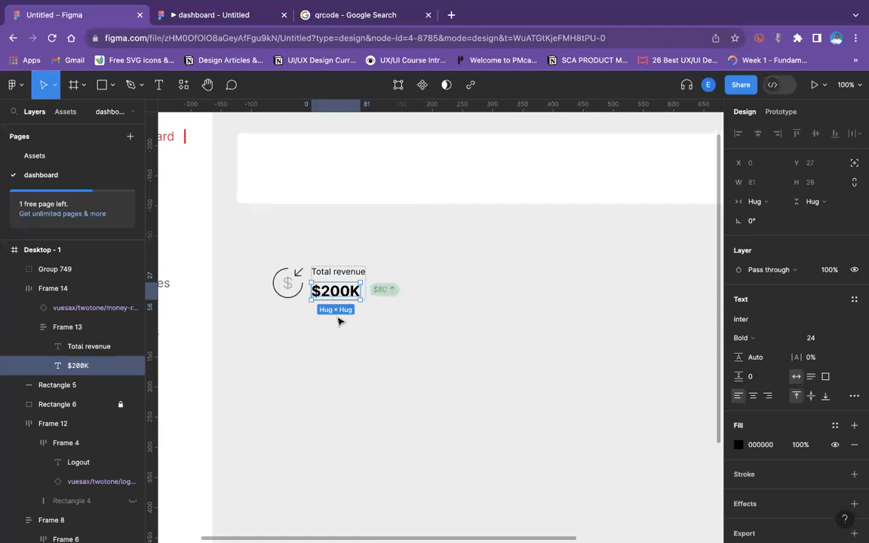
{"action": "left_click", "coordinate": [268, 258]}
{"action": "double_click", "coordinate": [299, 289]}
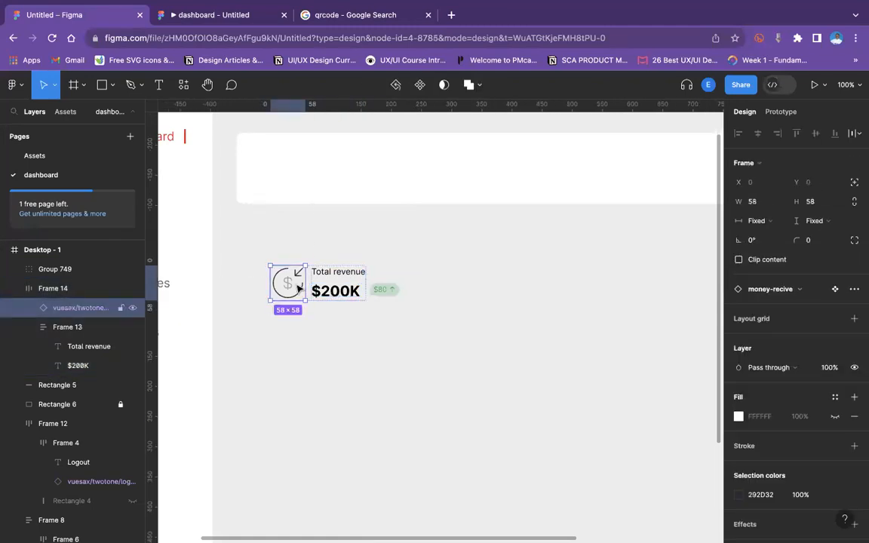
{"action": "left_click", "coordinate": [392, 292]}
{"action": "left_click_drag", "start_coordinate": [394, 293], "coordinate": [369, 291]}
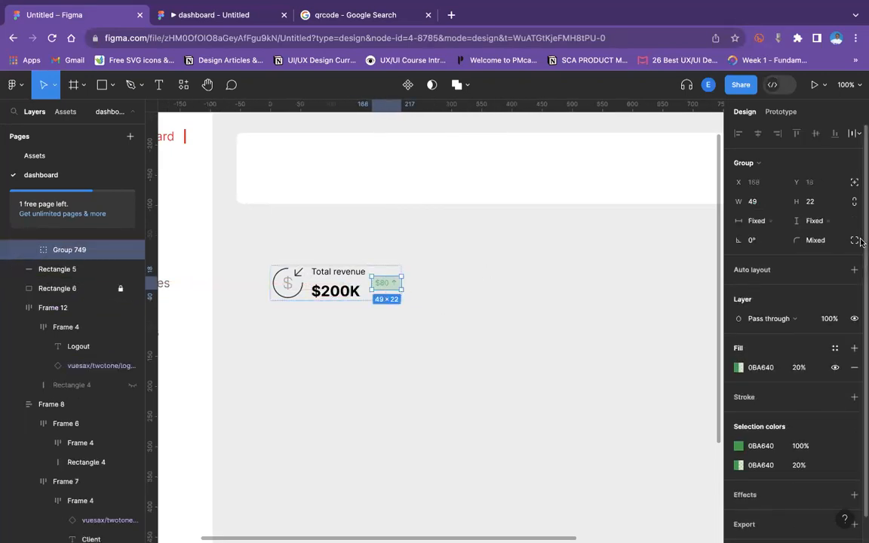
{"action": "left_click", "coordinate": [437, 359]}
{"action": "left_click", "coordinate": [330, 280]}
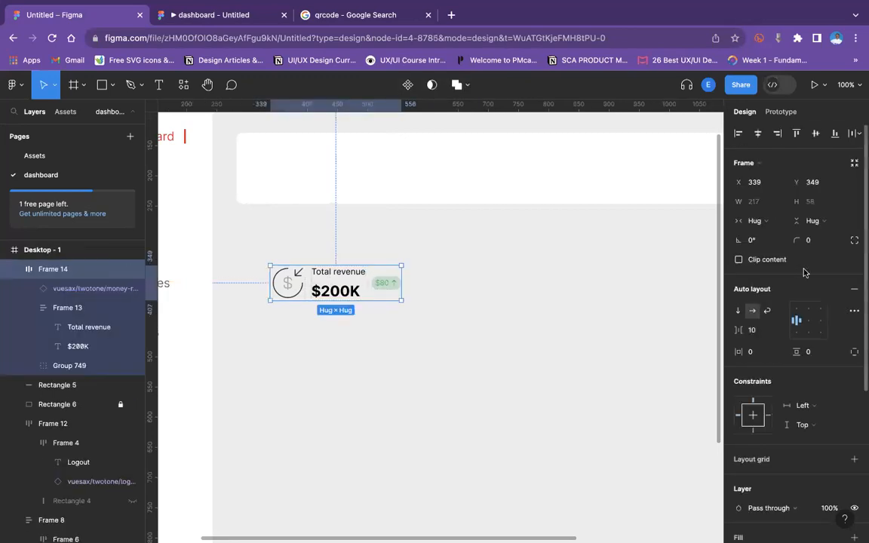
Set the revenue row's auto layout alignment to bottom left.
{"action": "left_click", "coordinate": [833, 134]}
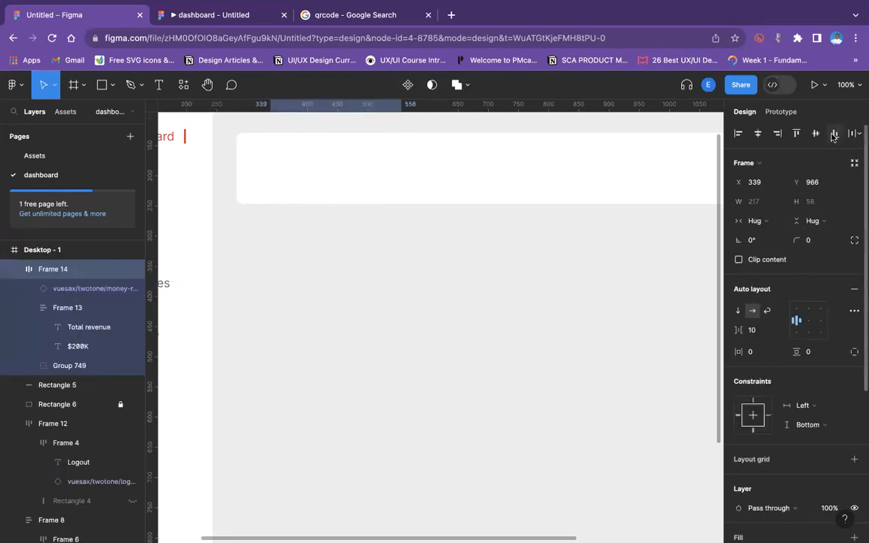
{"action": "key", "text": "super+z"}
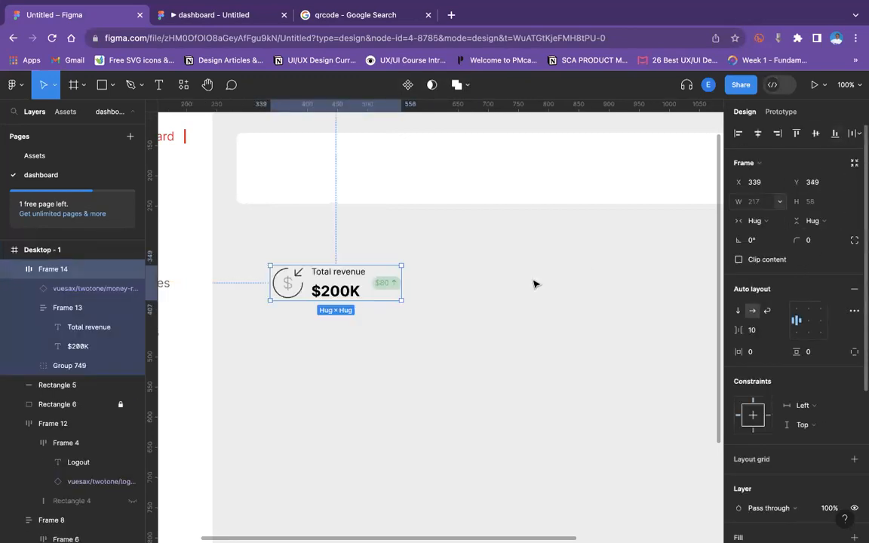
{"action": "left_click", "coordinate": [381, 291]}
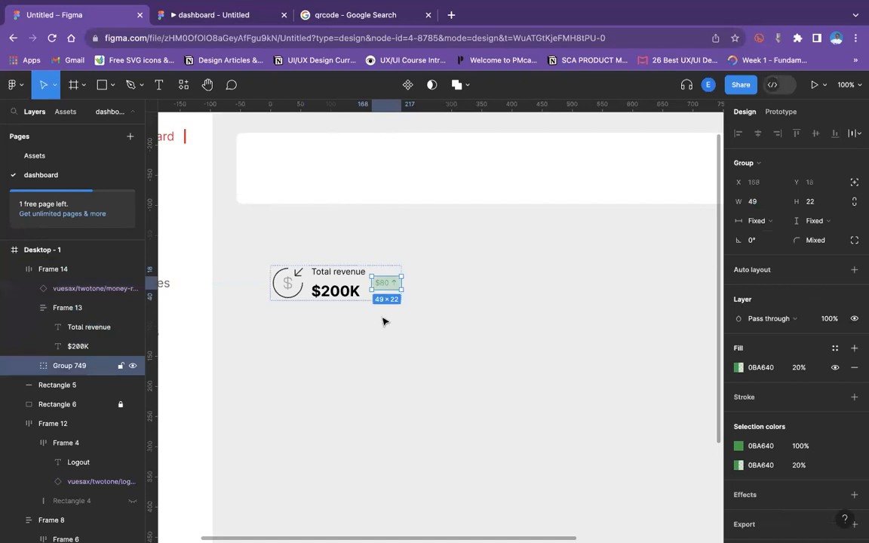
{"action": "left_click", "coordinate": [341, 294]}
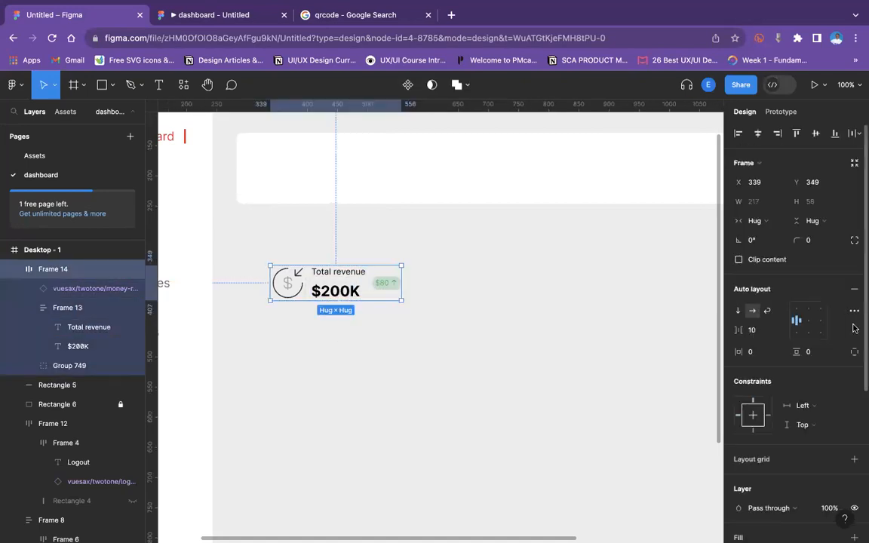
{"action": "left_click", "coordinate": [796, 333]}
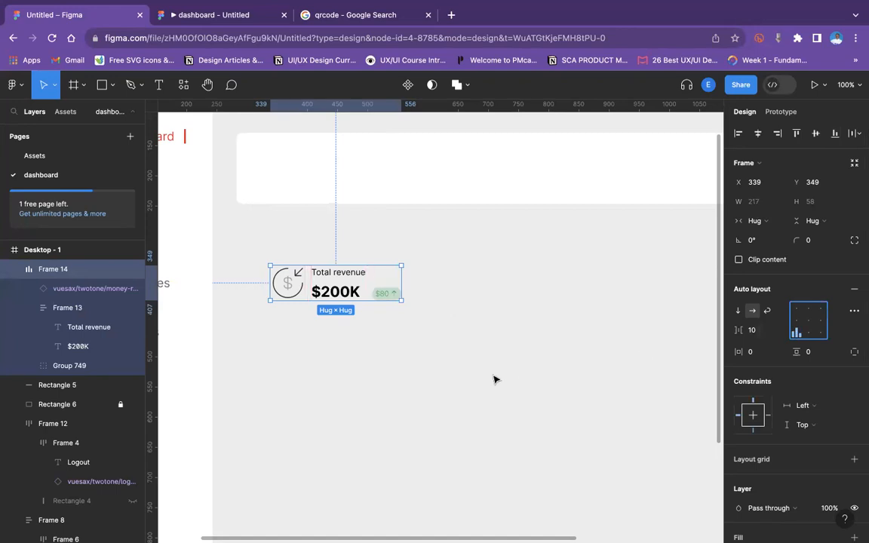
Move the revenue row into the white card and back below it.
{"action": "left_click_drag", "start_coordinate": [311, 267], "coordinate": [313, 120]}
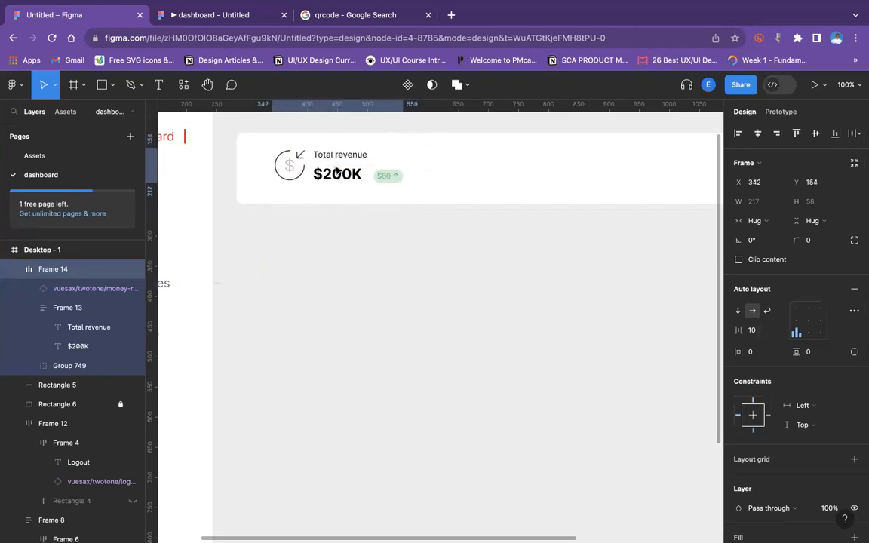
{"action": "left_click_drag", "start_coordinate": [337, 168], "coordinate": [336, 169]}
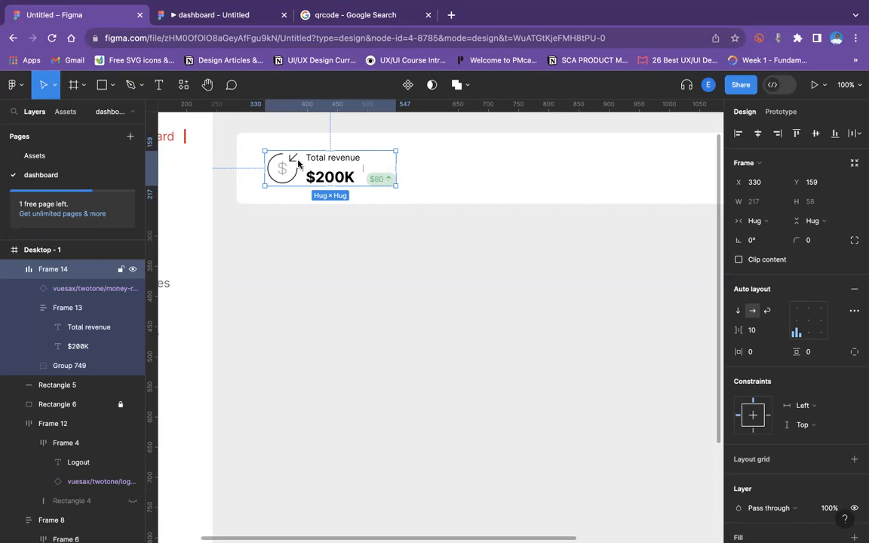
{"action": "left_click_drag", "start_coordinate": [347, 177], "coordinate": [352, 298]}
Draw a vertical line about 59 px tall just right of the revenue row.
{"action": "left_click", "coordinate": [110, 86]}
{"action": "left_click", "coordinate": [89, 125]}
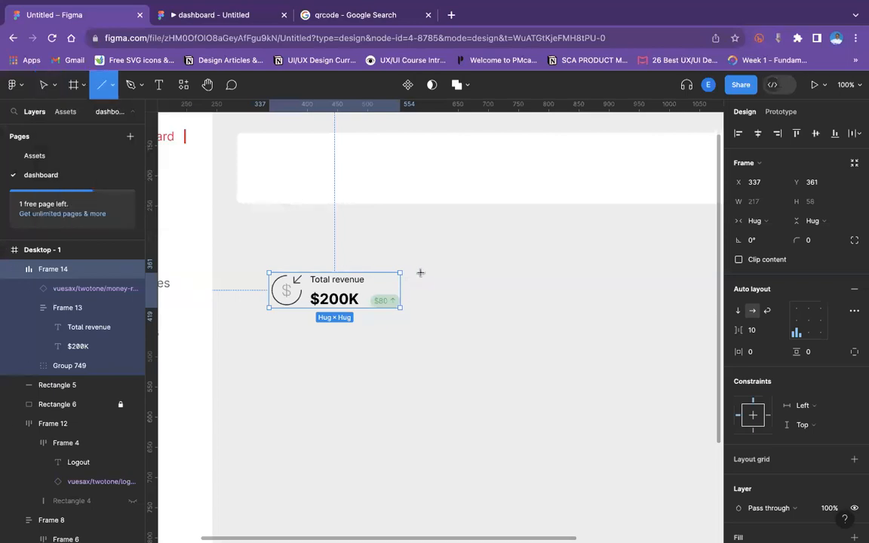
{"action": "left_click_drag", "start_coordinate": [421, 272], "coordinate": [421, 299]}
{"action": "left_click_drag", "start_coordinate": [420, 308], "coordinate": [420, 308]}
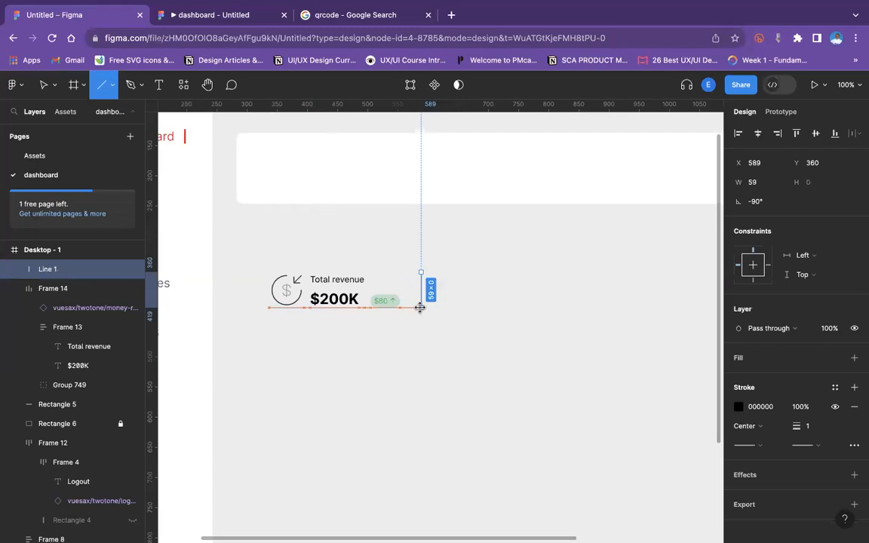
{"action": "left_click", "coordinate": [448, 314]}
{"action": "left_click", "coordinate": [421, 301]}
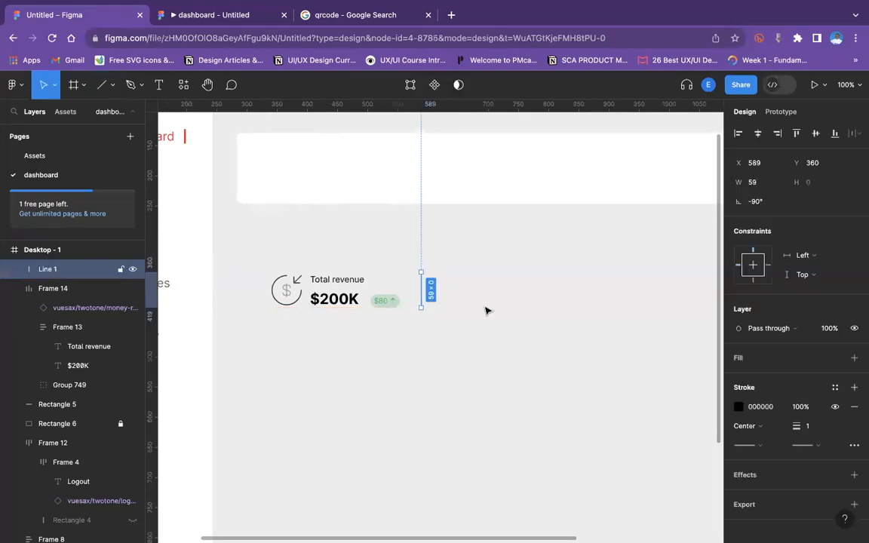
Set the line's stroke color to D9D9D9.
{"action": "left_click", "coordinate": [736, 404]}
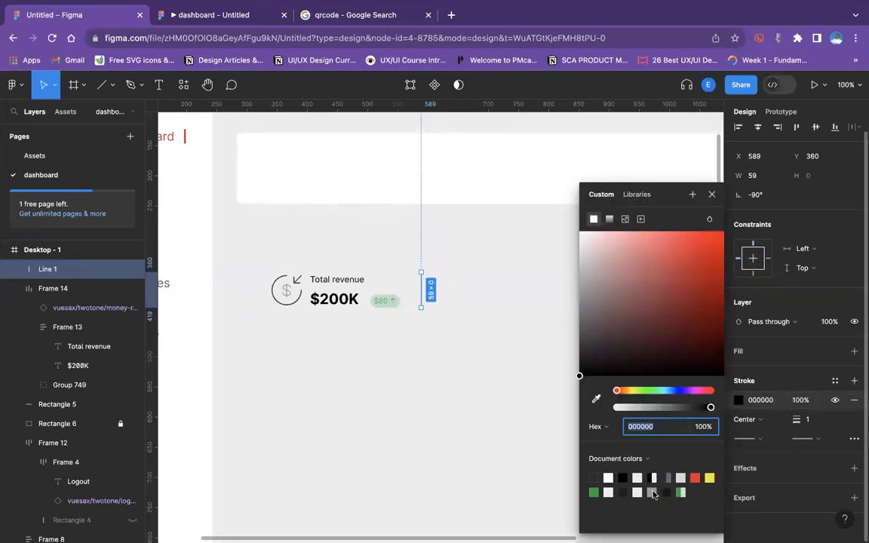
{"action": "left_click", "coordinate": [681, 478]}
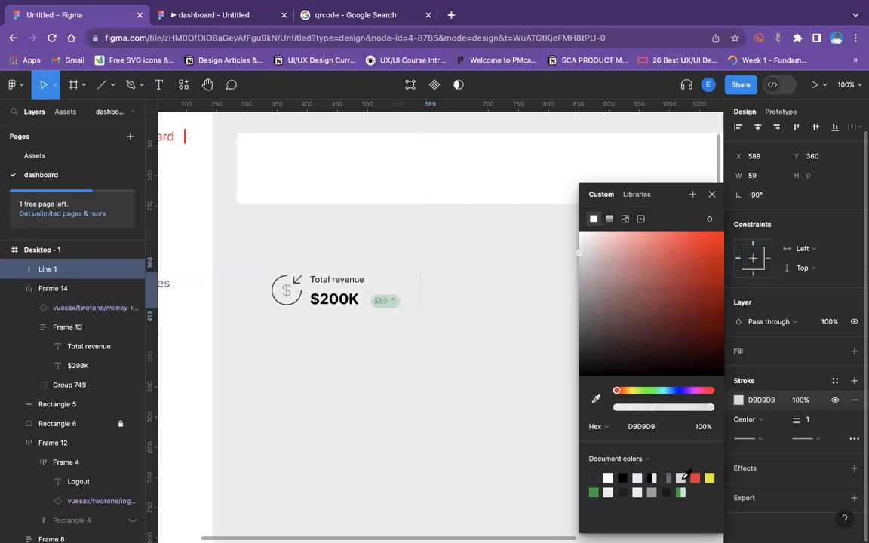
{"action": "left_click", "coordinate": [179, 237]}
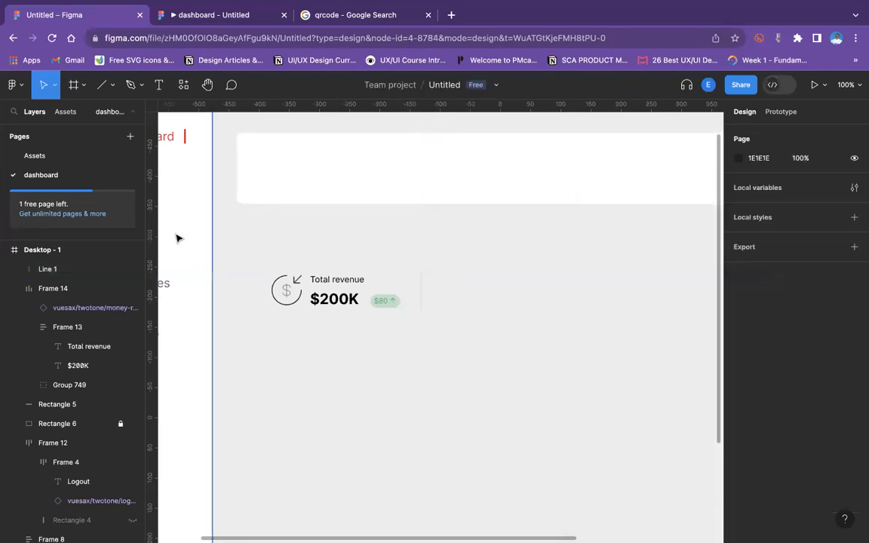
Wrap the revenue row and the line together in a new auto layout frame.
{"action": "left_click", "coordinate": [307, 293]}
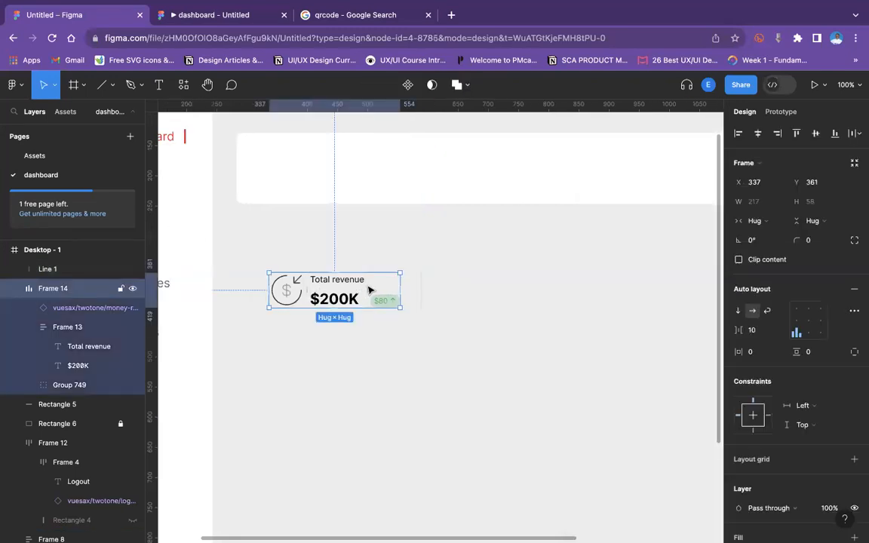
{"action": "left_click", "coordinate": [422, 291], "text": "shift"}
{"action": "key", "text": "shift+a"}
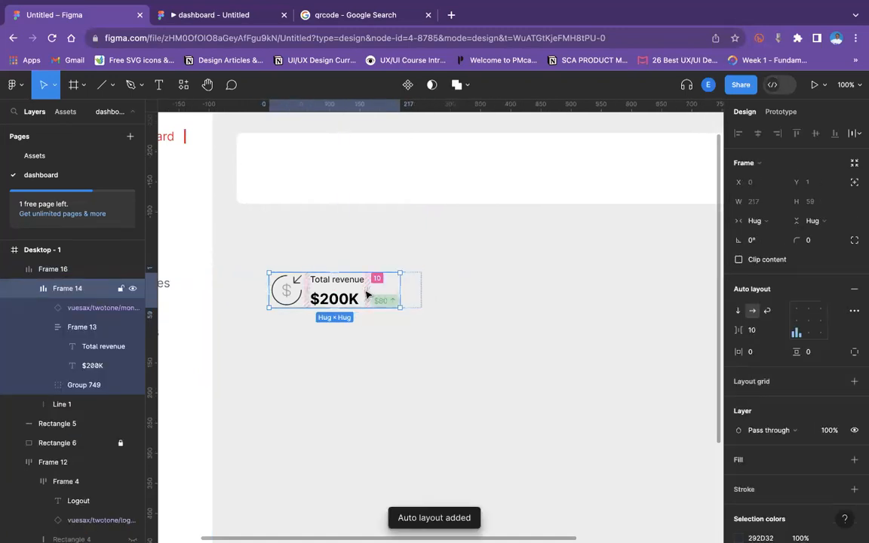
Duplicate the revenue row and place the divider line between the two rows.
{"action": "key", "text": "super+d"}
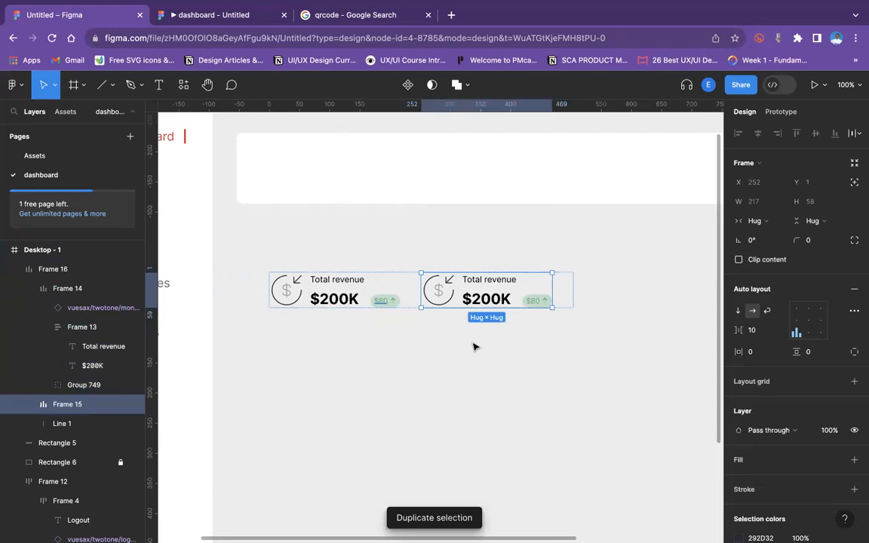
{"action": "left_click", "coordinate": [438, 319]}
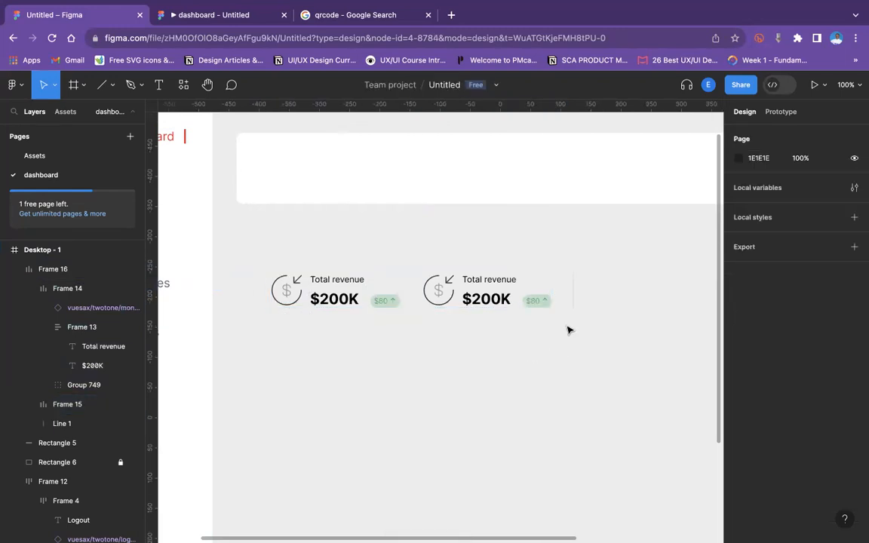
{"action": "left_click", "coordinate": [573, 296]}
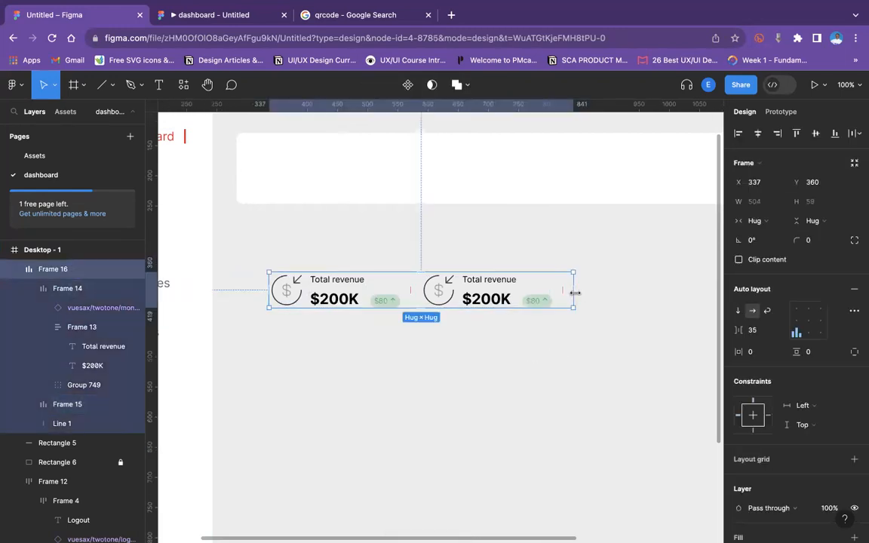
{"action": "left_click", "coordinate": [575, 295]}
{"action": "key", "text": "Left"}
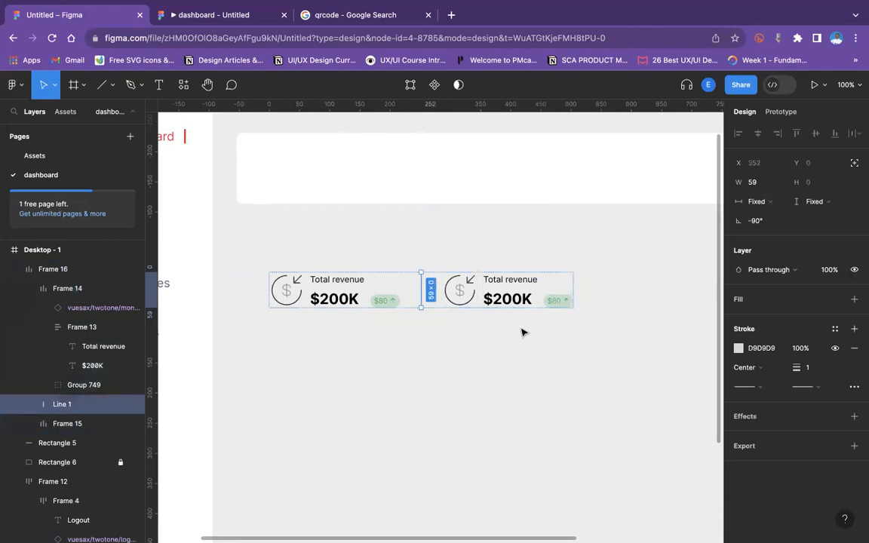
Duplicate the divider line and move the copy to the end of the row.
{"action": "left_click", "coordinate": [423, 288]}
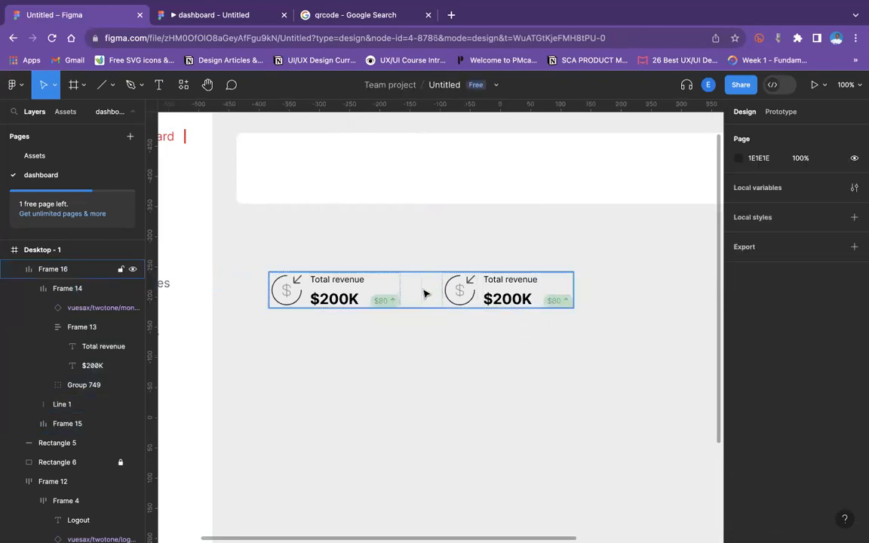
{"action": "left_click", "coordinate": [425, 294]}
{"action": "key", "text": "super+d"}
{"action": "key", "text": "Right"}
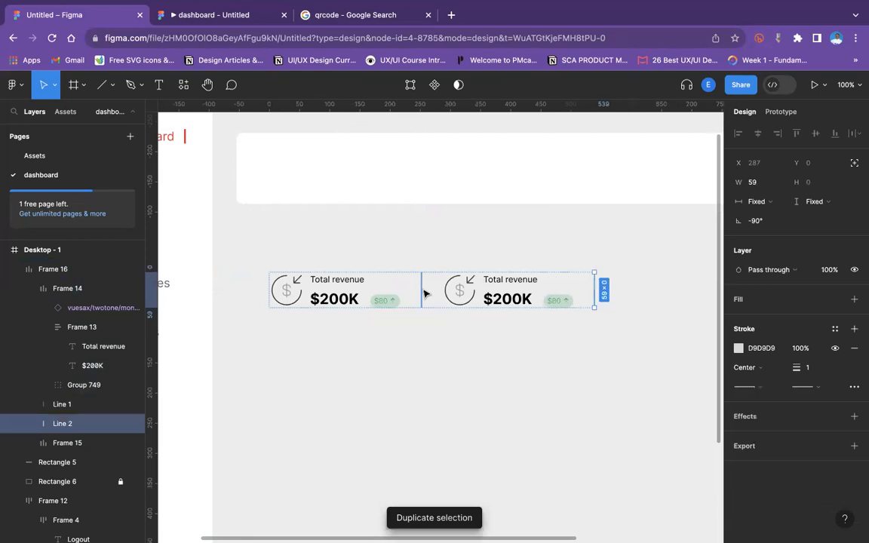
Duplicate the second revenue row twice.
{"action": "left_click", "coordinate": [515, 291]}
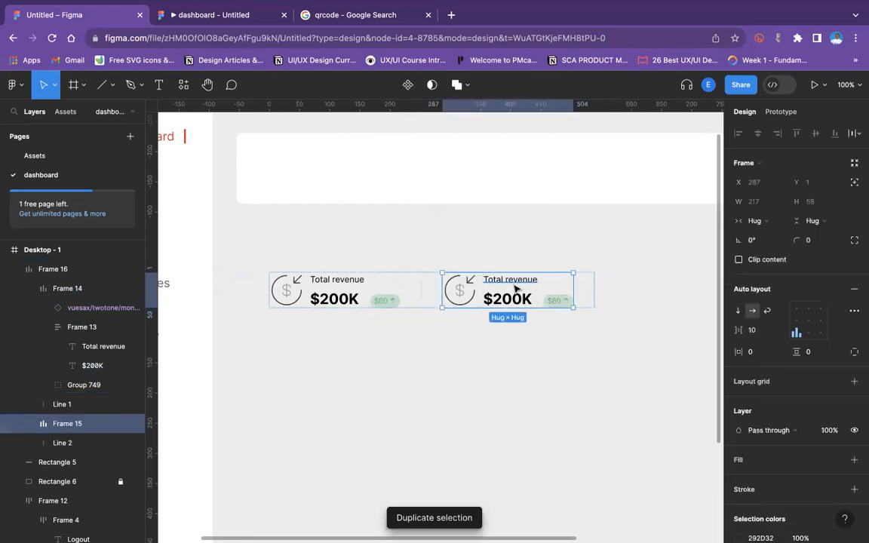
{"action": "key", "text": "super+d"}
{"action": "key", "text": "super+d"}
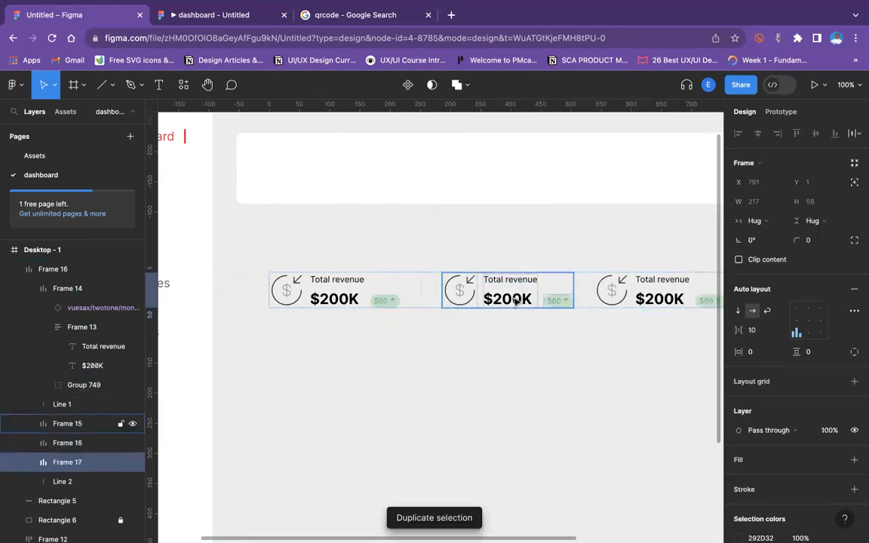
Duplicate the divider line and place the copy between the second and third revenue cards.
{"action": "key", "text": "minus"}
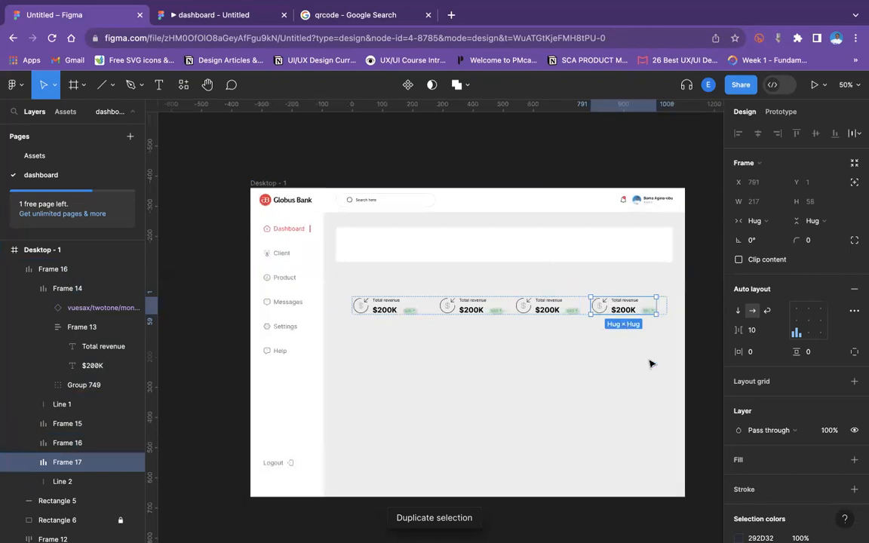
{"action": "left_click", "coordinate": [537, 343]}
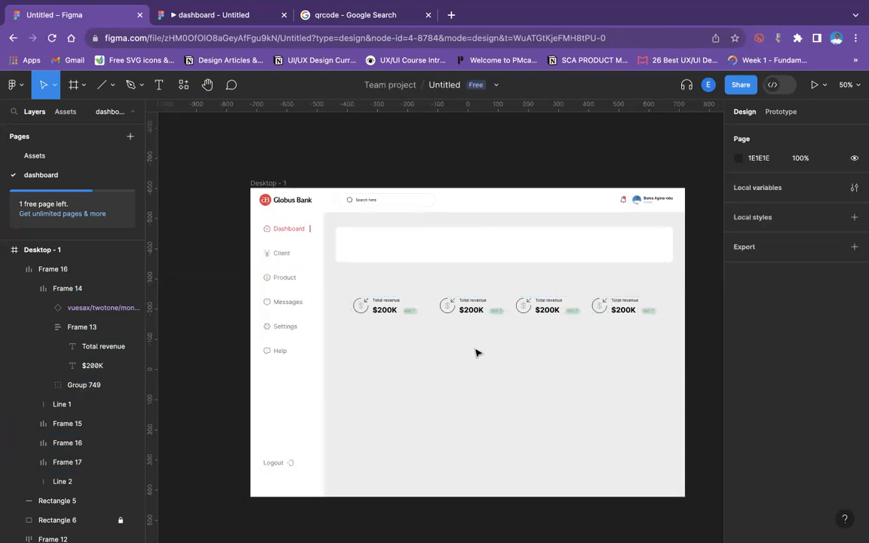
{"action": "key", "text": "plus"}
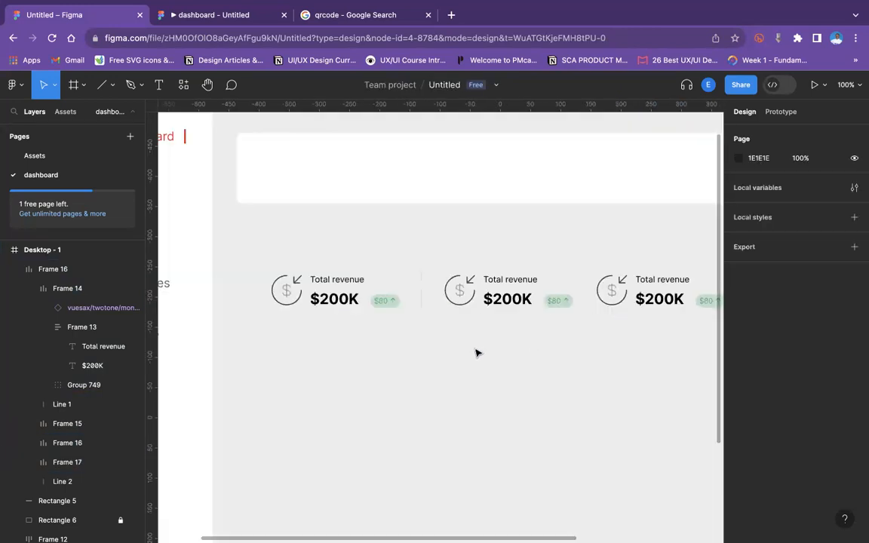
{"action": "double_click", "coordinate": [420, 294]}
{"action": "key", "text": "ctrl+d"}
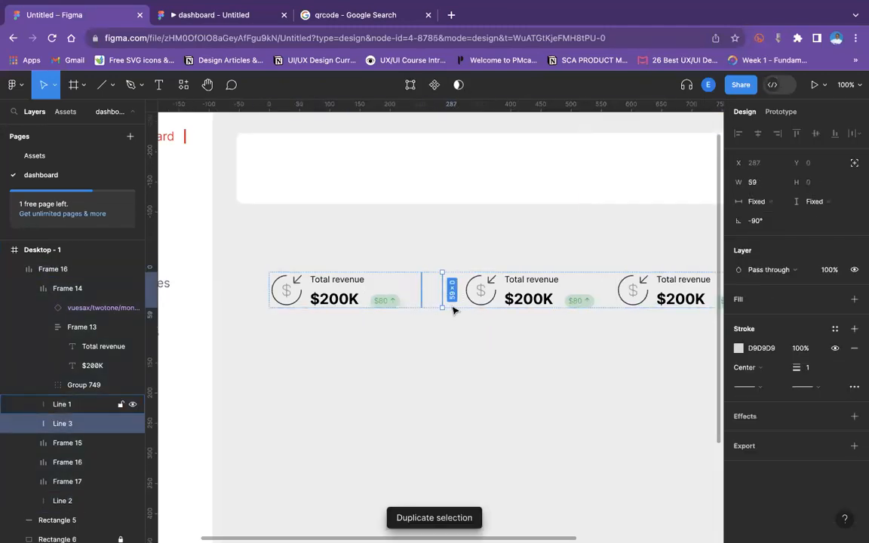
{"action": "key", "text": "Right"}
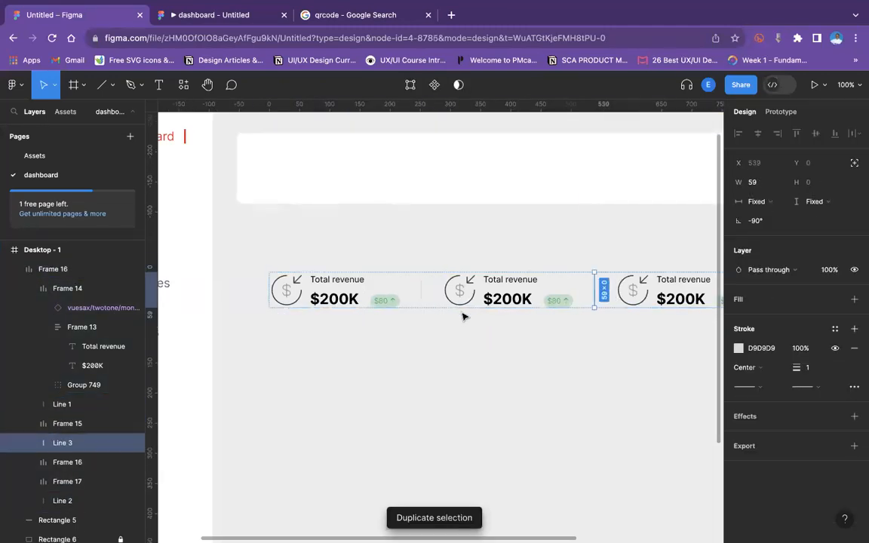
{"action": "left_click", "coordinate": [590, 341]}
Move the end divider line so it sits between the third and fourth revenue cards.
{"action": "scroll", "coordinate": [590, 341], "scroll_direction": "up", "scroll_amount": 2}
{"action": "scroll", "coordinate": [589, 342], "scroll_direction": "right", "scroll_amount": 3}
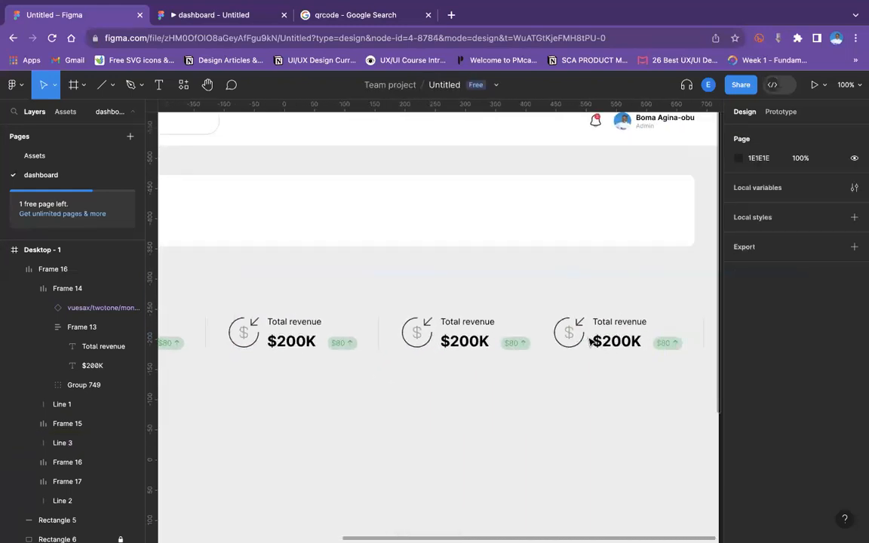
{"action": "scroll", "coordinate": [590, 342], "scroll_direction": "down", "scroll_amount": 1}
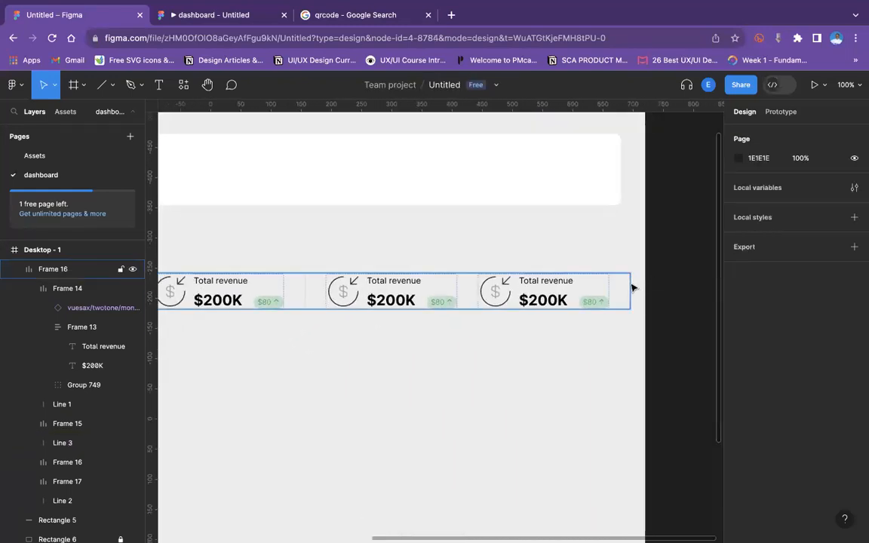
{"action": "double_click", "coordinate": [630, 290]}
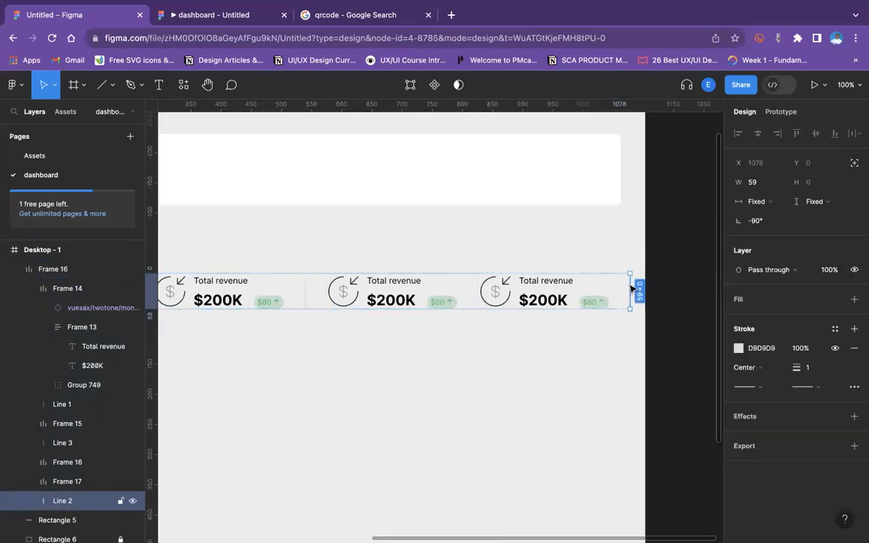
{"action": "key", "text": "Escape"}
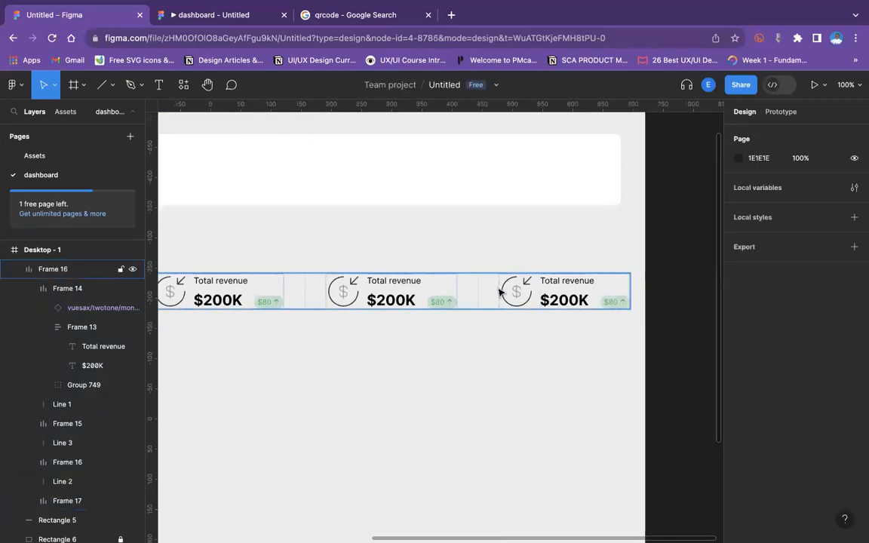
Set the spacing between items in the revenue row frame to 28.
{"action": "left_click", "coordinate": [499, 291]}
{"action": "left_click_drag", "start_coordinate": [735, 329], "coordinate": [732, 329]}
{"action": "key", "text": "super+minus"}
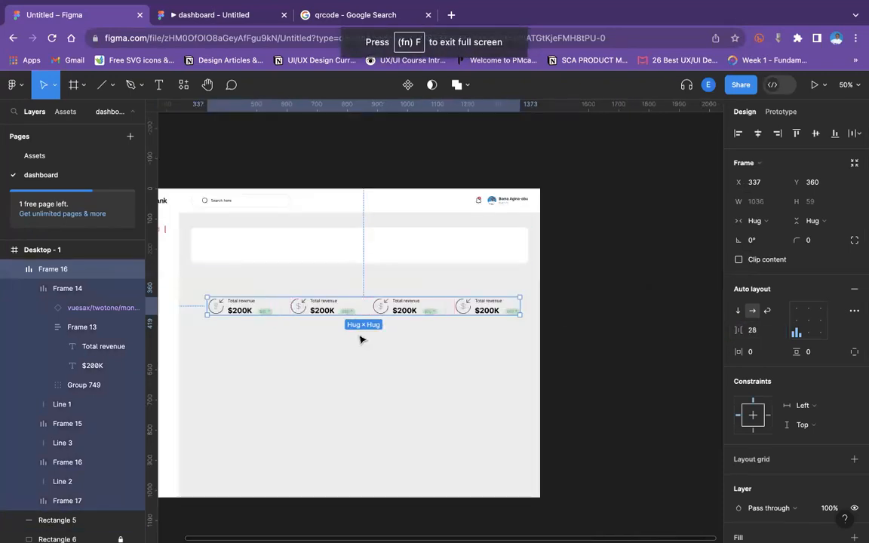
Move the revenue row into the white card below the header and center it vertically with the card.
{"action": "left_click_drag", "start_coordinate": [405, 309], "coordinate": [404, 248]}
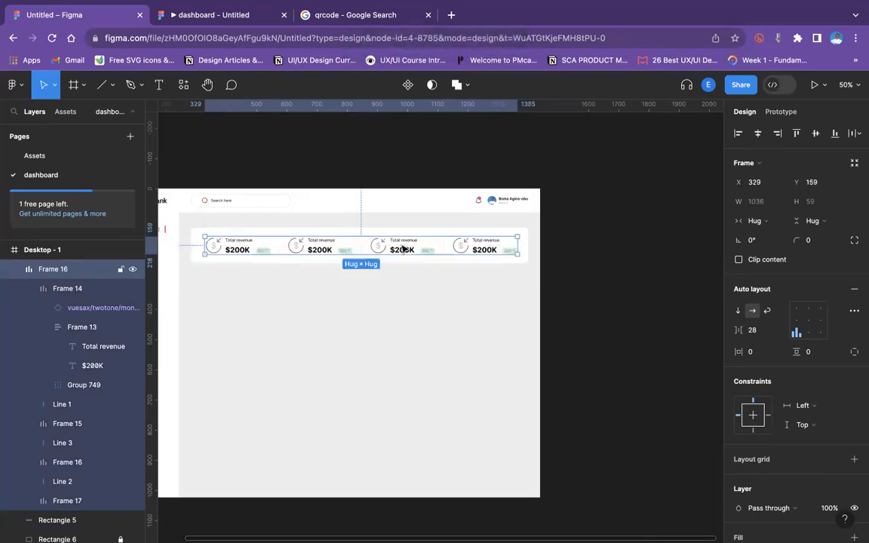
{"action": "left_click", "coordinate": [413, 232], "text": "shift"}
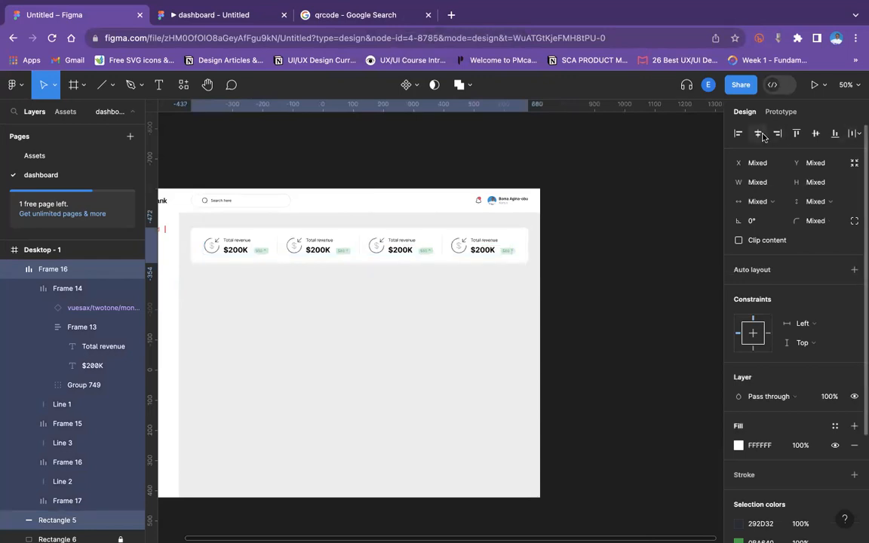
{"action": "left_click", "coordinate": [819, 136]}
{"action": "left_click", "coordinate": [595, 287]}
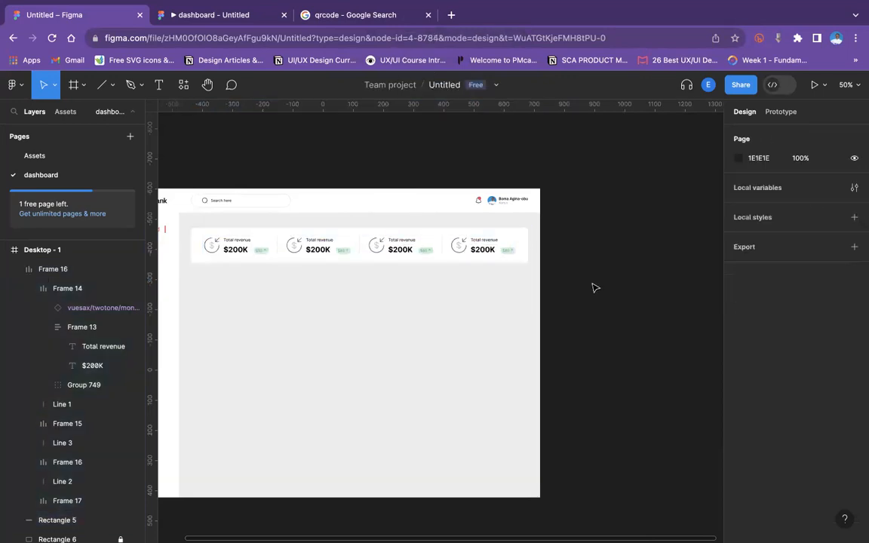
Swap the second card's icon instance for the money-send icon.
{"action": "key", "text": "shift+0"}
{"action": "scroll", "coordinate": [593, 287], "scroll_direction": "left", "scroll_amount": 4}
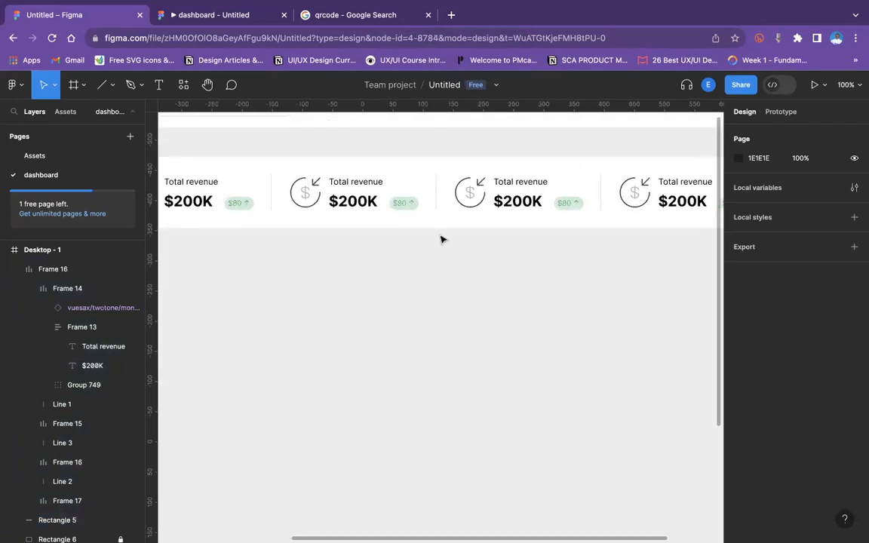
{"action": "left_click", "coordinate": [314, 198]}
{"action": "double_click", "coordinate": [314, 198]}
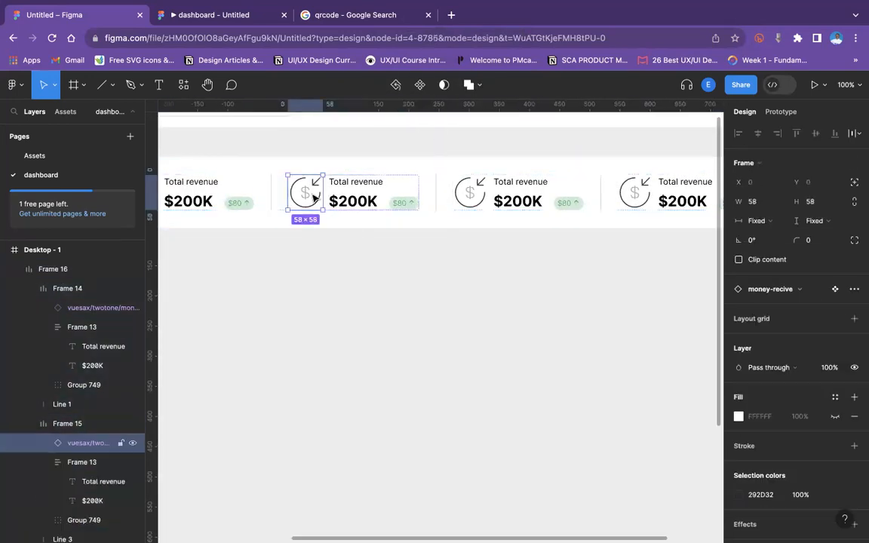
{"action": "left_click", "coordinate": [766, 289]}
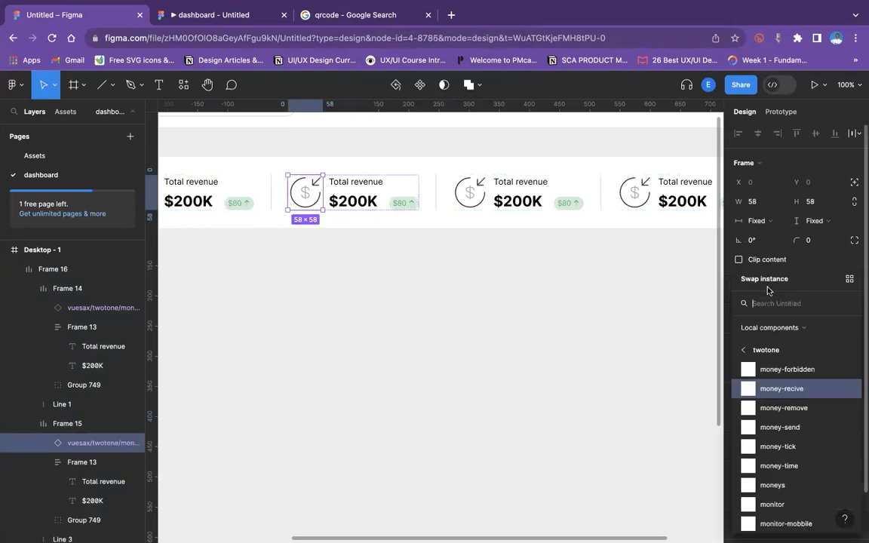
{"action": "left_click", "coordinate": [784, 428]}
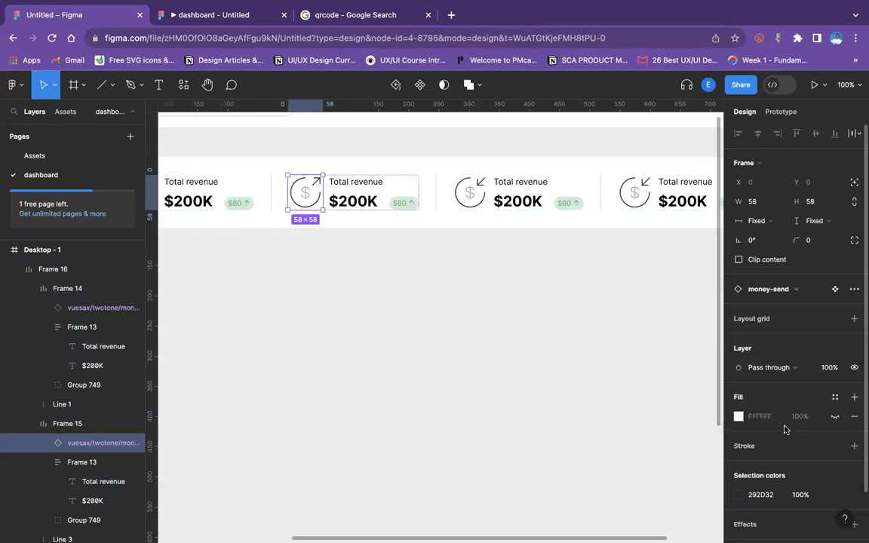
{"action": "left_click", "coordinate": [500, 266]}
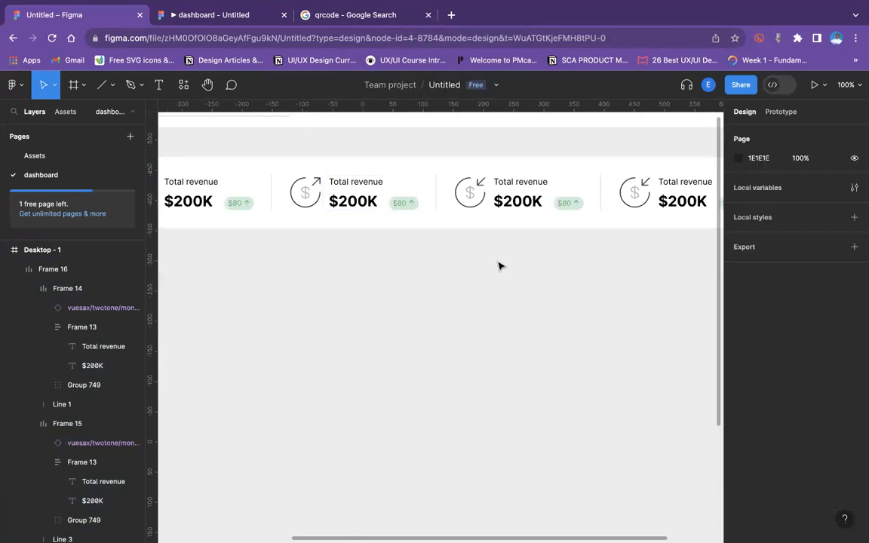
Recolor the second card's $80 badge so both its colors use EB2232.
{"action": "left_click", "coordinate": [405, 209]}
{"action": "double_click", "coordinate": [404, 209]}
{"action": "double_click", "coordinate": [404, 209]}
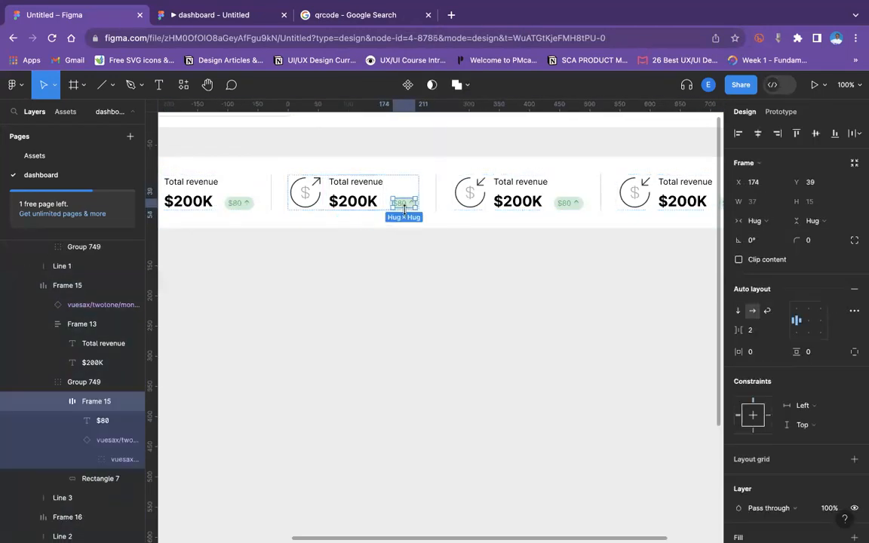
{"action": "left_click", "coordinate": [434, 254]}
{"action": "double_click", "coordinate": [405, 209]}
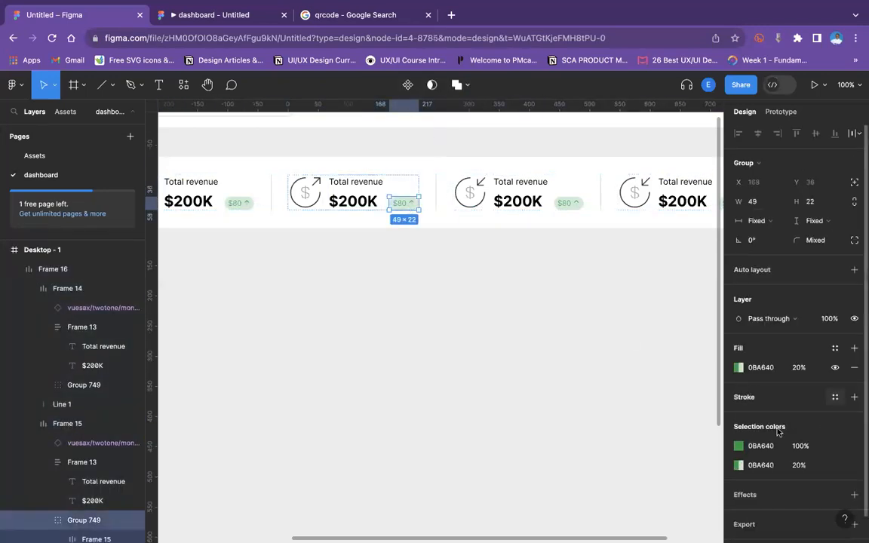
{"action": "left_click", "coordinate": [738, 446]}
{"action": "type", "text": "EB2232"}
{"action": "key", "text": "Return"}
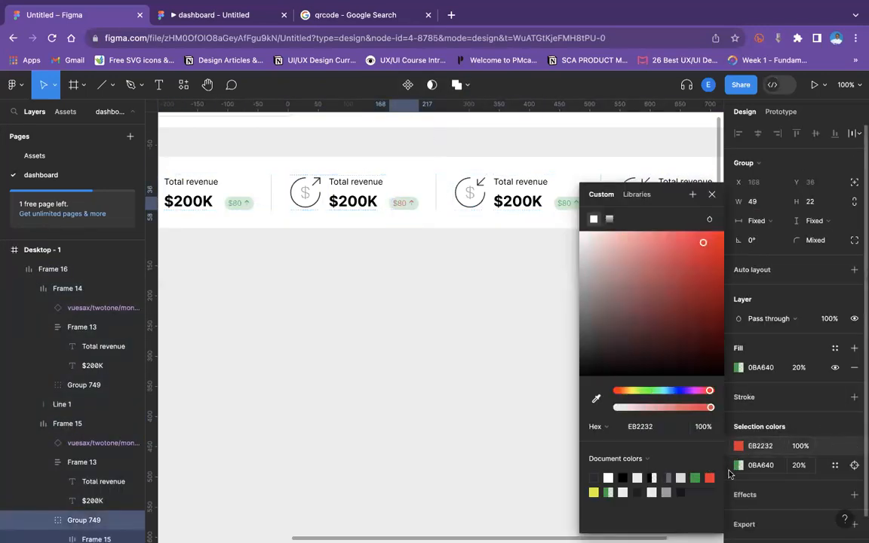
{"action": "left_click", "coordinate": [761, 445]}
{"action": "key", "text": "super+c"}
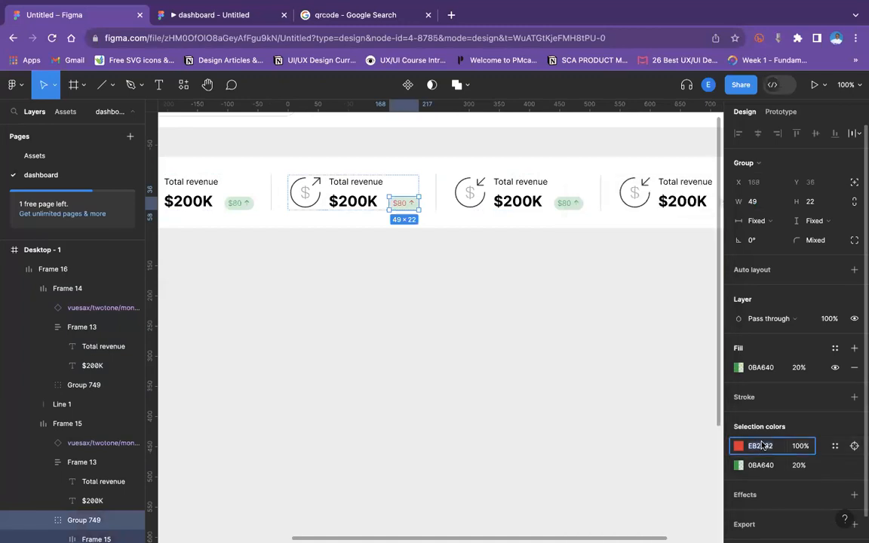
{"action": "left_click", "coordinate": [762, 465]}
{"action": "key", "text": "super+v"}
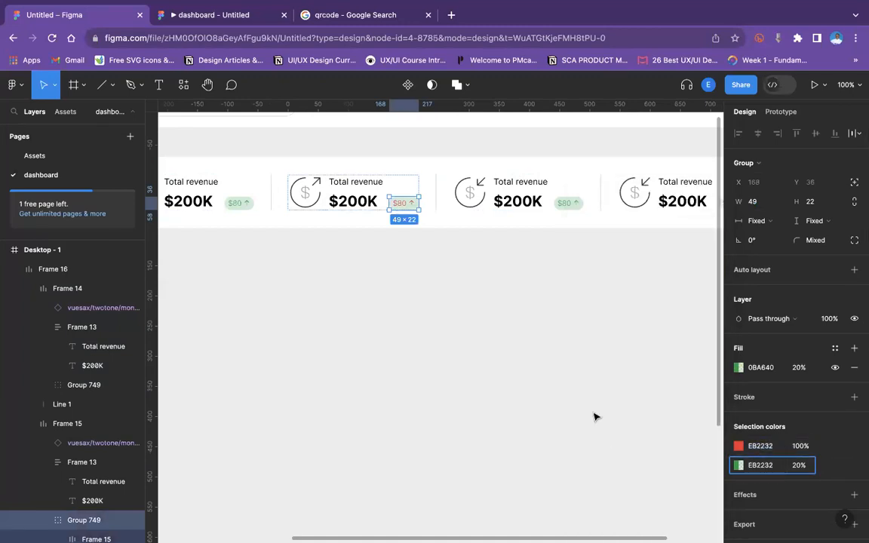
{"action": "left_click", "coordinate": [588, 403]}
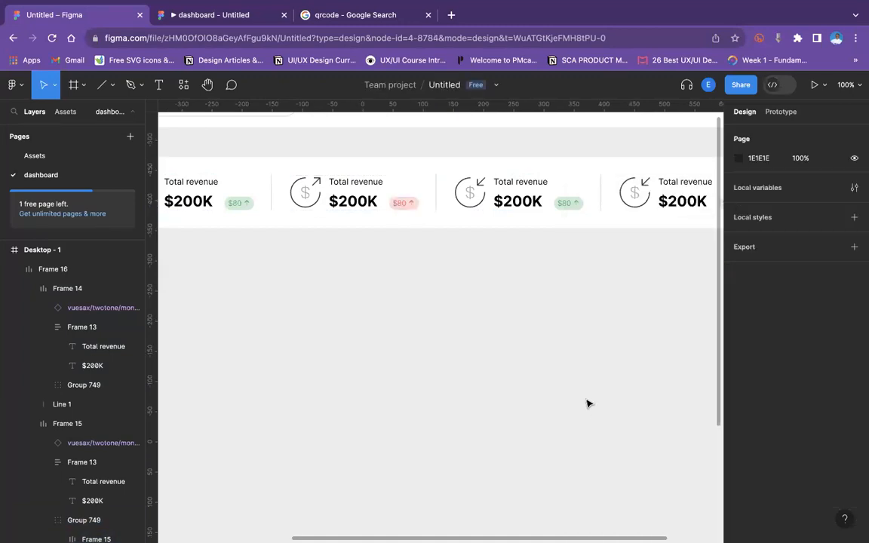
Rotate the arrow in the second card's badge to 180°.
{"action": "left_click", "coordinate": [411, 205]}
{"action": "double_click", "coordinate": [411, 205]}
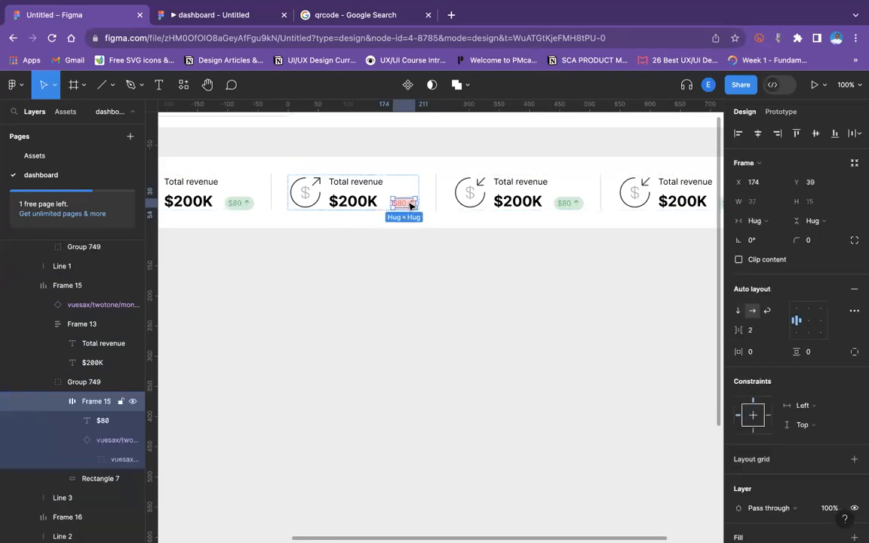
{"action": "double_click", "coordinate": [411, 205]}
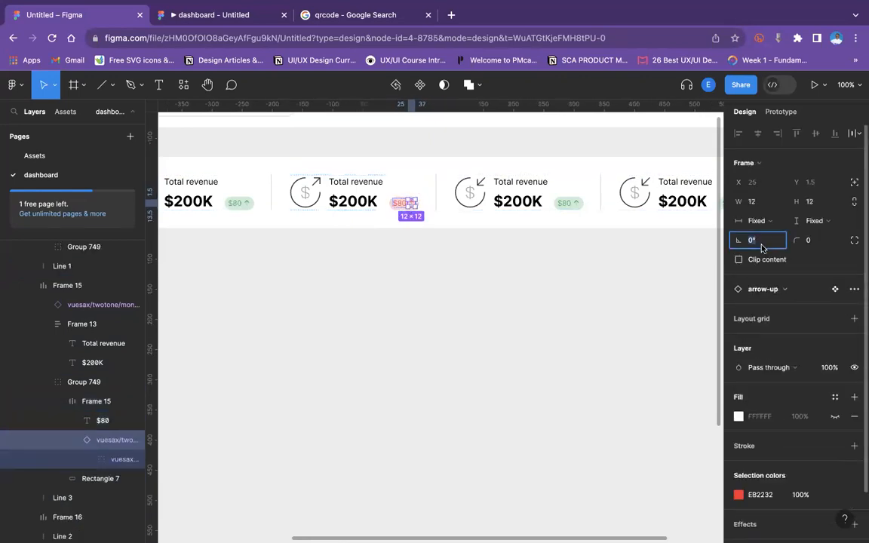
{"action": "type", "text": "90"}
{"action": "key", "text": "Return"}
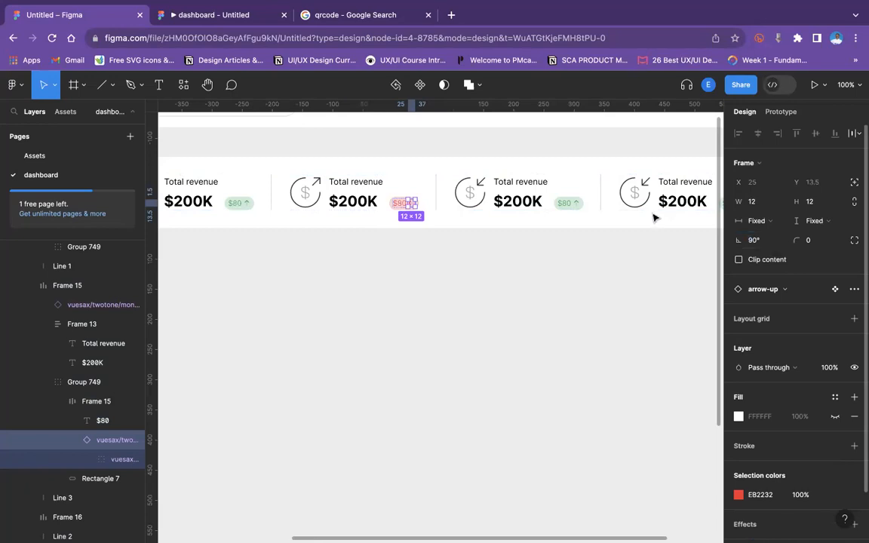
{"action": "left_click", "coordinate": [754, 240]}
{"action": "type", "text": "180"}
{"action": "key", "text": "Return"}
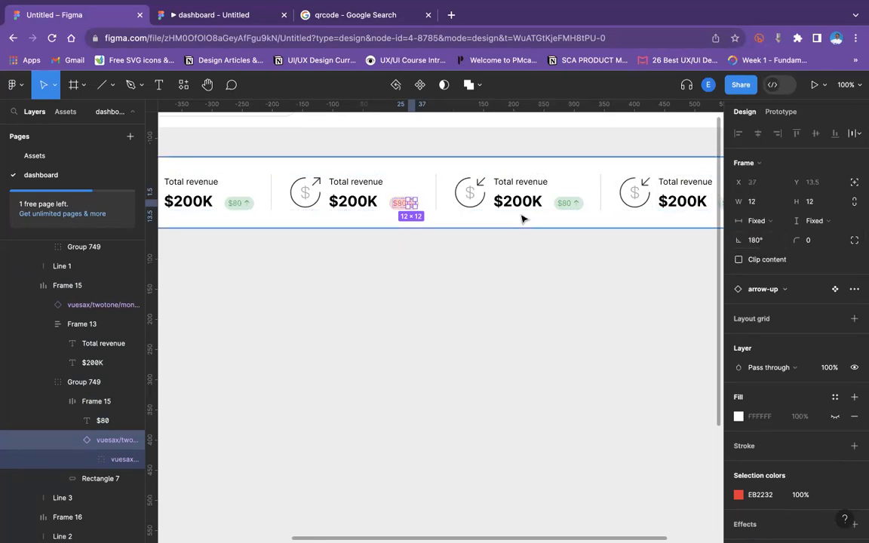
{"action": "left_click", "coordinate": [507, 305]}
Change the second card's label to Total expense.
{"action": "key", "text": "minus"}
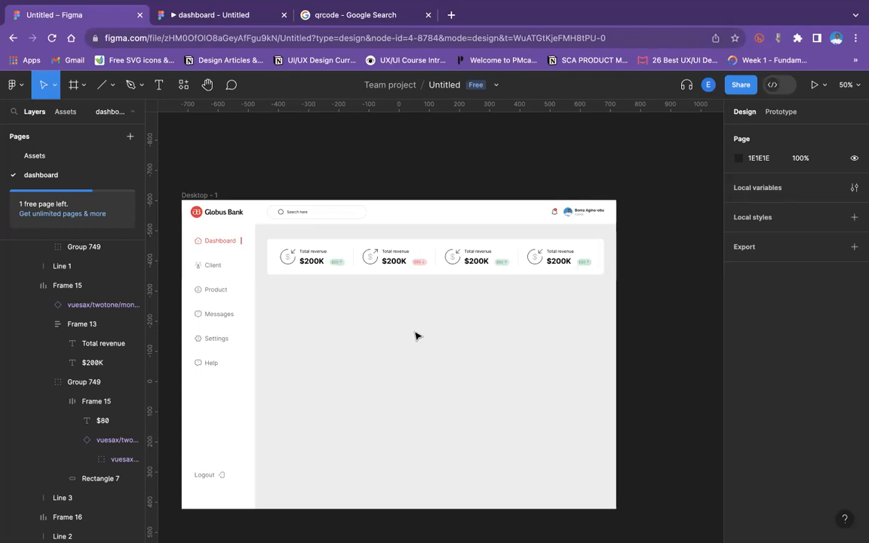
{"action": "left_click", "coordinate": [468, 204]}
{"action": "left_click", "coordinate": [477, 173]}
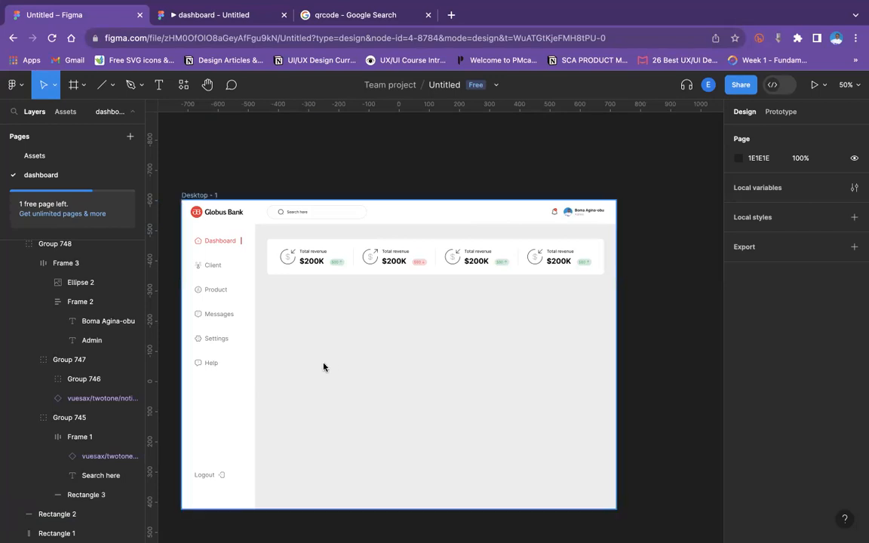
{"action": "key", "text": "shift+0"}
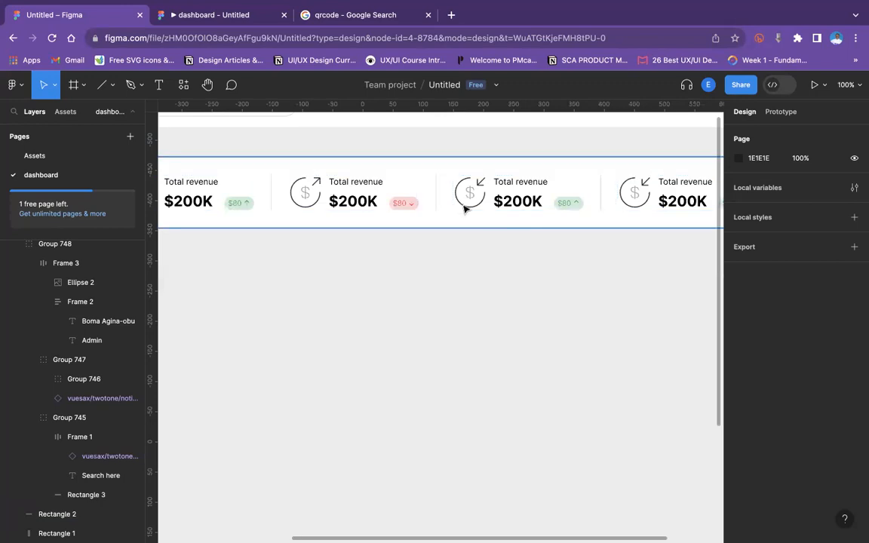
{"action": "left_click", "coordinate": [359, 184]}
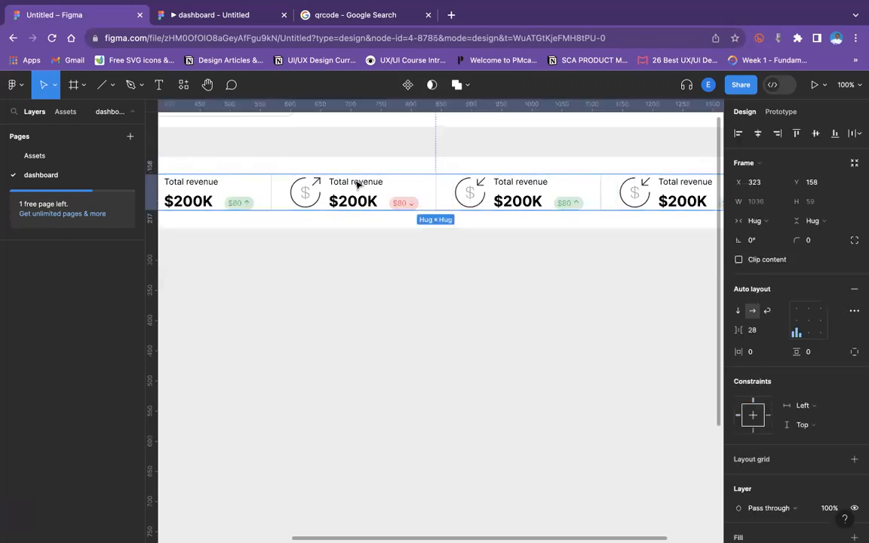
{"action": "left_click", "coordinate": [364, 186]}
{"action": "double_click", "coordinate": [367, 183]}
{"action": "double_click", "coordinate": [370, 181]}
{"action": "type", "text": "expense"}
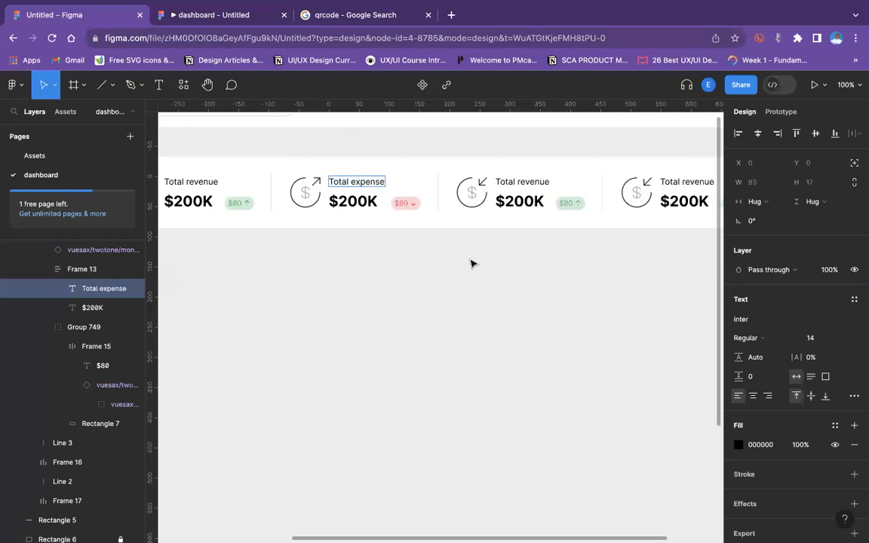
{"action": "key", "text": "Escape"}
{"action": "key", "text": "minus"}
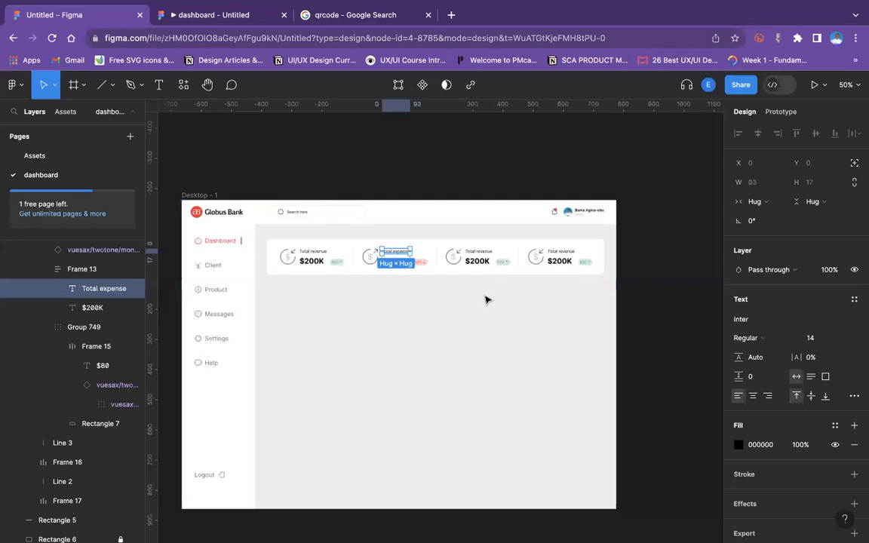
{"action": "left_click", "coordinate": [409, 320]}
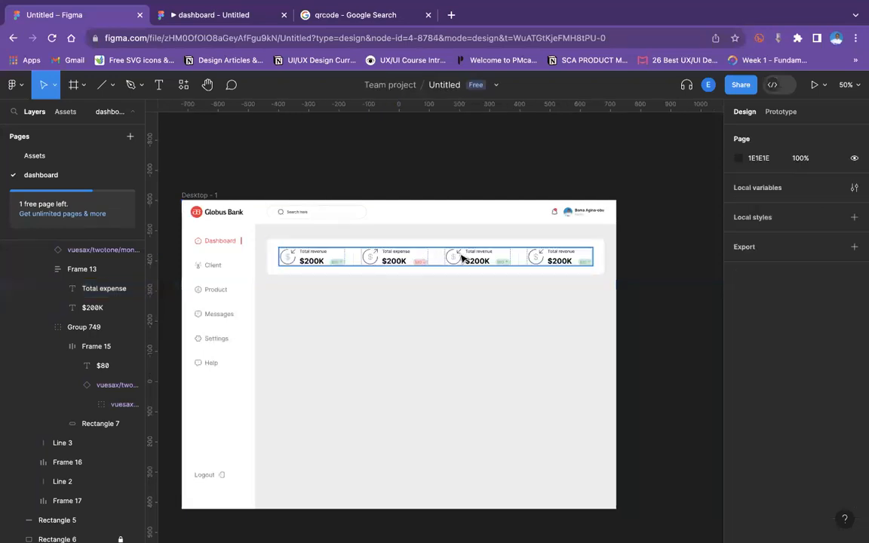
Set the second card's amount to $260K.
{"action": "left_click", "coordinate": [395, 263]}
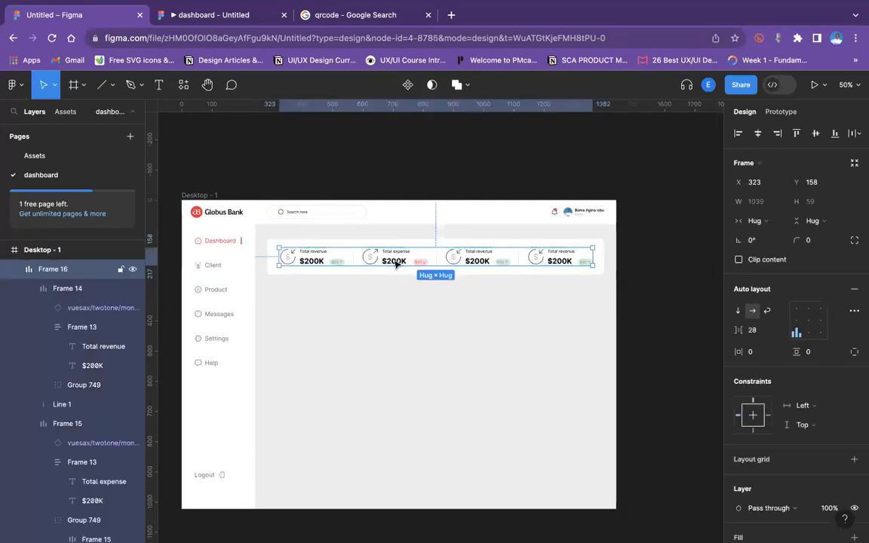
{"action": "double_click", "coordinate": [395, 263]}
{"action": "double_click", "coordinate": [394, 261]}
{"action": "left_click", "coordinate": [398, 260]}
{"action": "type", "text": "0"}
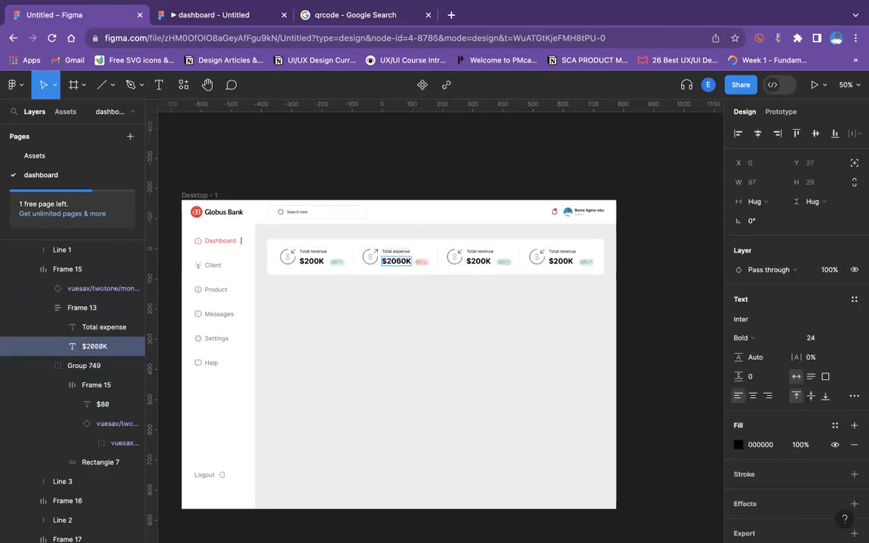
{"action": "key", "text": "BackSpace"}
{"action": "key", "text": "BackSpace"}
{"action": "type", "text": "6"}
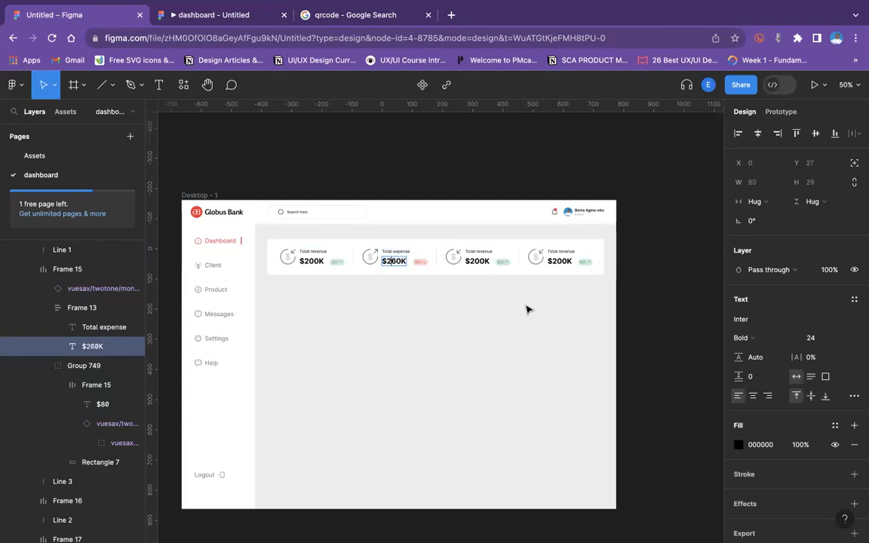
{"action": "key", "text": "Escape"}
Change the third card's label to Total clients.
{"action": "left_click", "coordinate": [484, 250]}
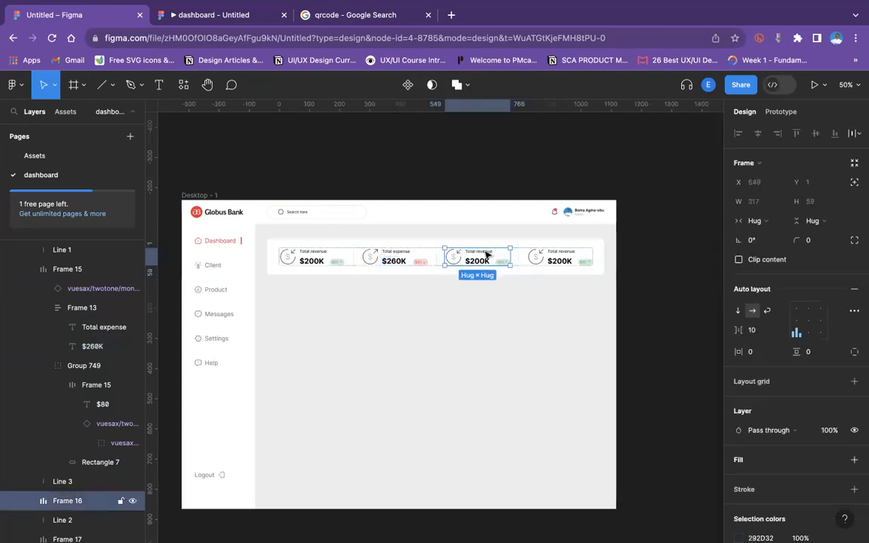
{"action": "left_click", "coordinate": [484, 250]}
{"action": "type", "text": "Total clients"}
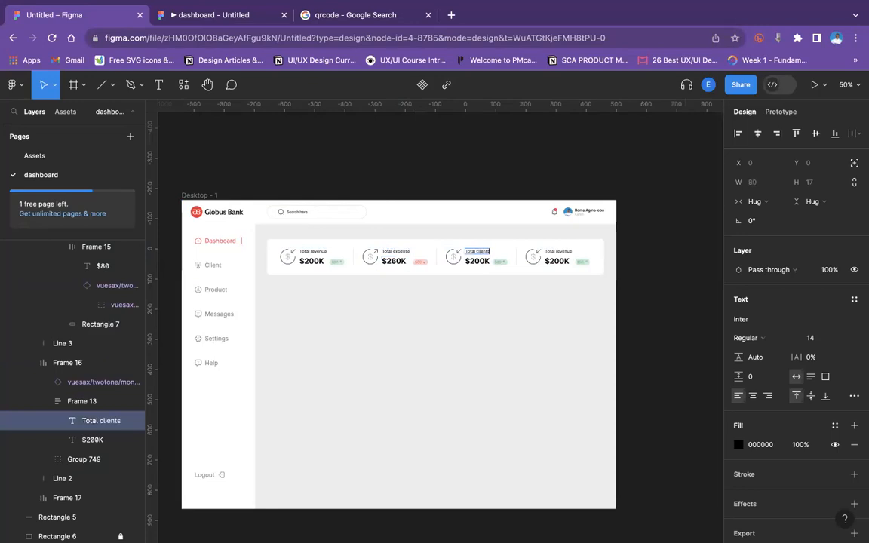
Swap the third card's icon instance for the people icon.
{"action": "scroll", "coordinate": [405, 241], "scroll_direction": "down", "scroll_amount": 1}
{"action": "left_click", "coordinate": [451, 254]}
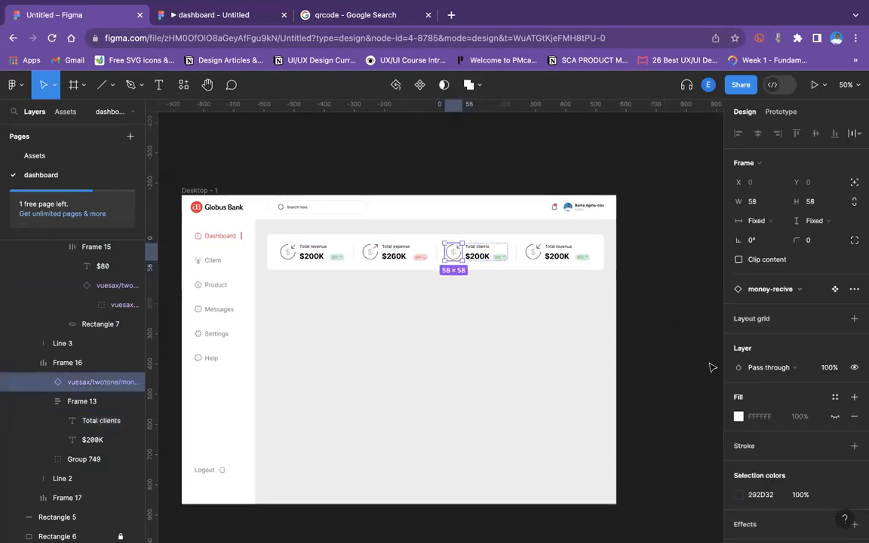
{"action": "left_click", "coordinate": [775, 288]}
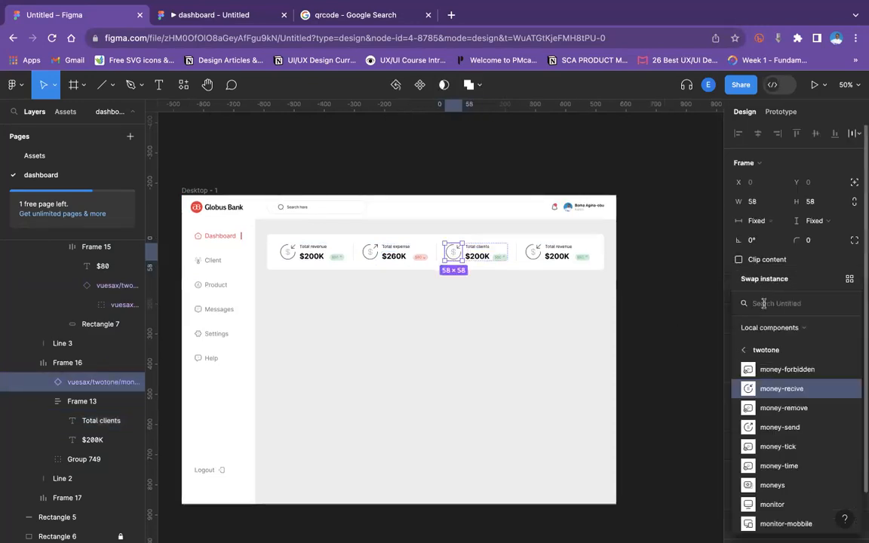
{"action": "type", "text": "people"}
{"action": "left_click", "coordinate": [788, 351]}
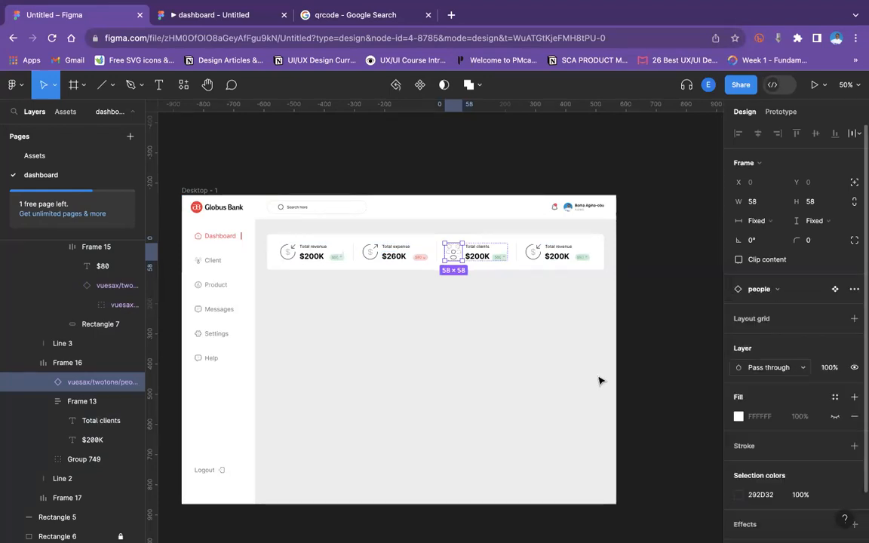
{"action": "left_click", "coordinate": [469, 355]}
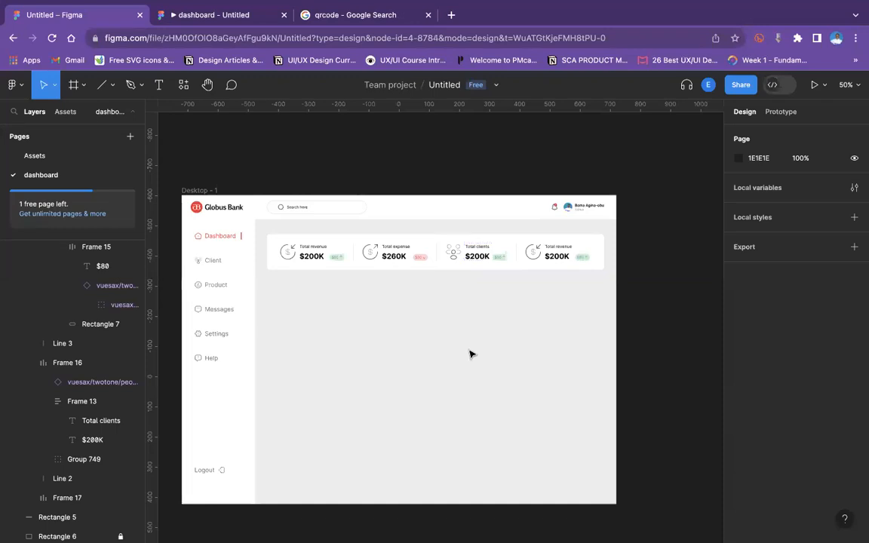
Change the fourth card's label to Favourites.
{"action": "scroll", "coordinate": [469, 355], "scroll_direction": "right", "scroll_amount": 3}
{"action": "scroll", "coordinate": [470, 354], "scroll_direction": "up", "scroll_amount": 1}
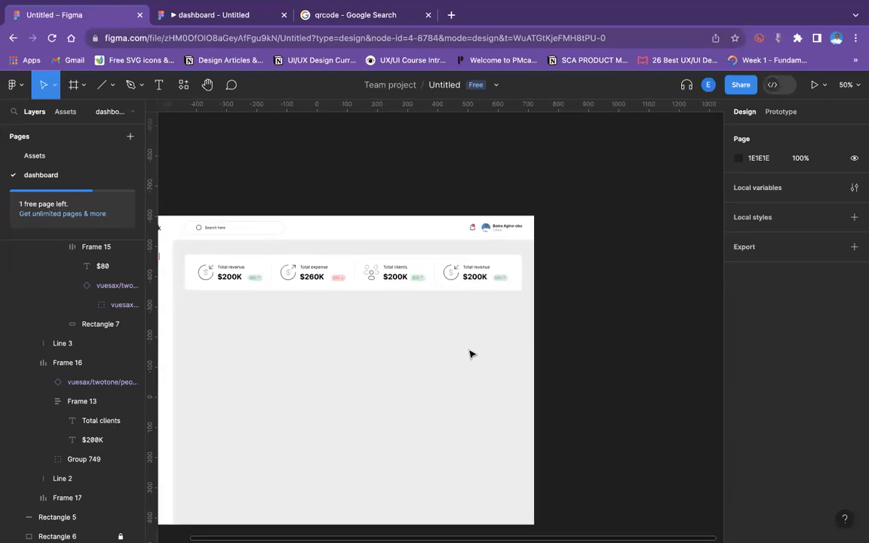
{"action": "key", "text": "shift+0"}
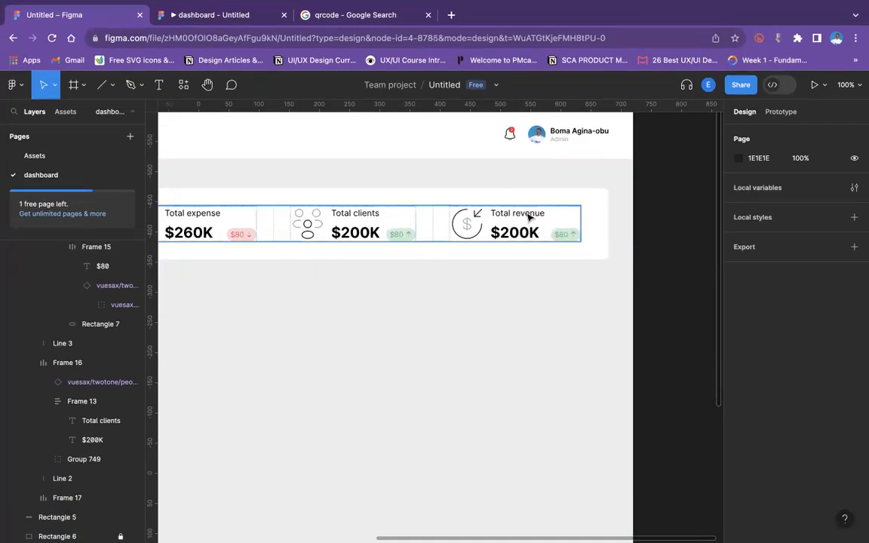
{"action": "double_click", "coordinate": [528, 215]}
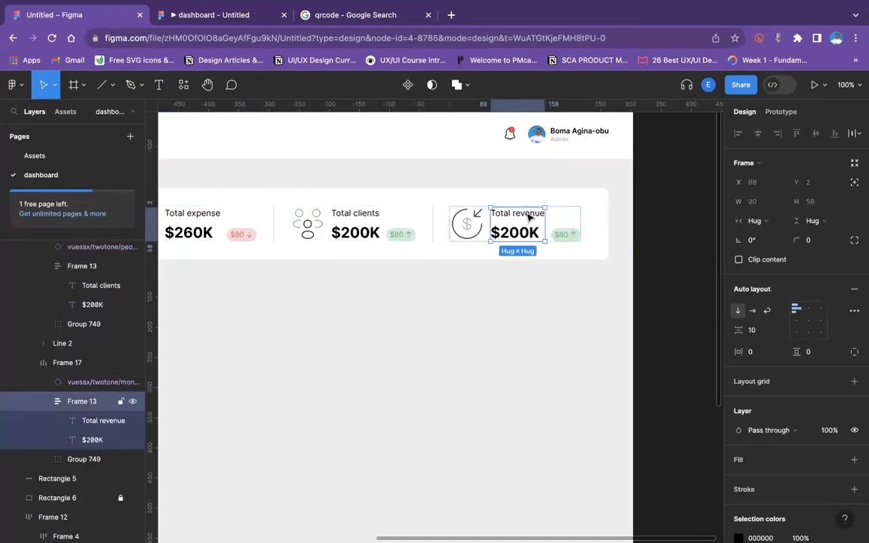
{"action": "type", "text": "Favourites"}
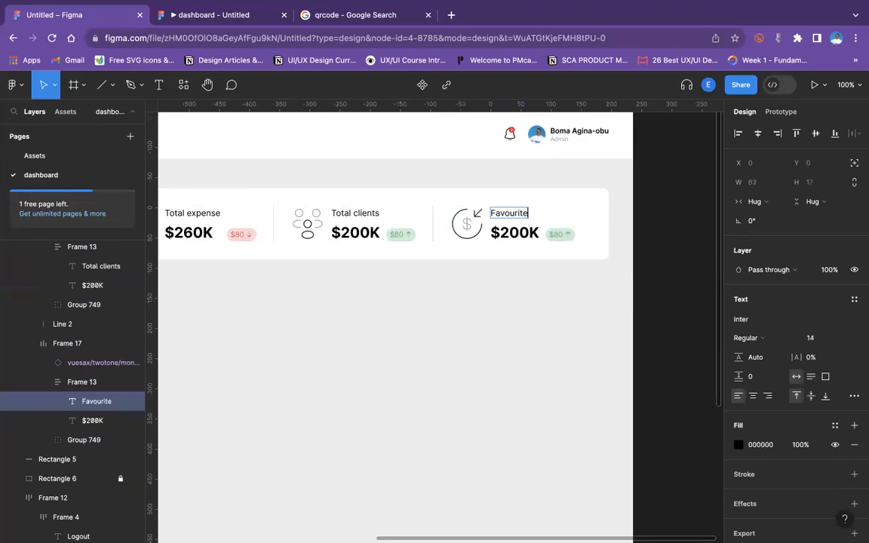
Set the third card's amount to 200.
{"action": "double_click", "coordinate": [509, 229]}
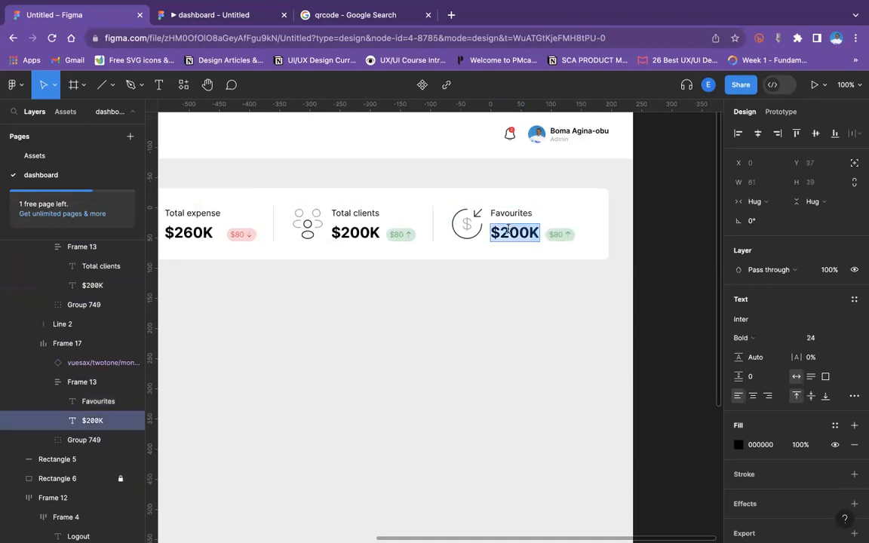
{"action": "double_click", "coordinate": [343, 231]}
{"action": "left_click", "coordinate": [341, 231]}
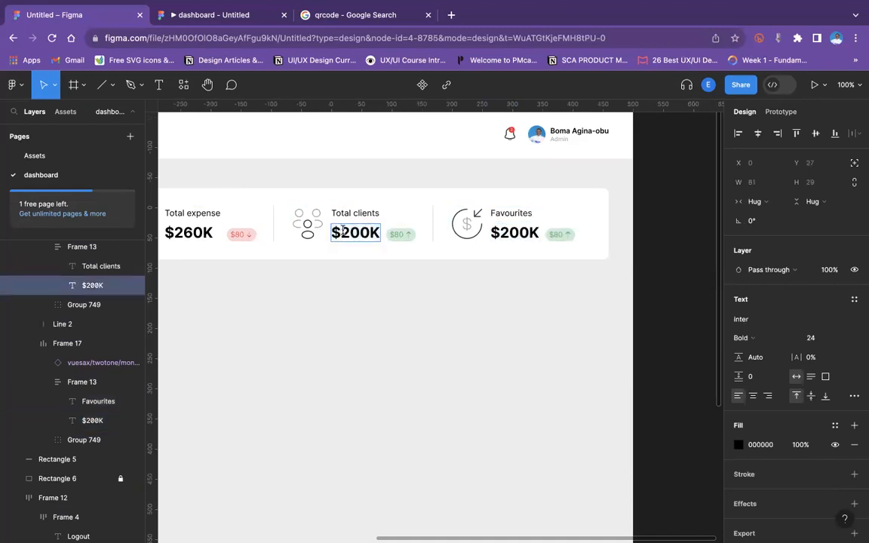
{"action": "key", "text": "BackSpace"}
{"action": "key", "text": "BackSpace"}
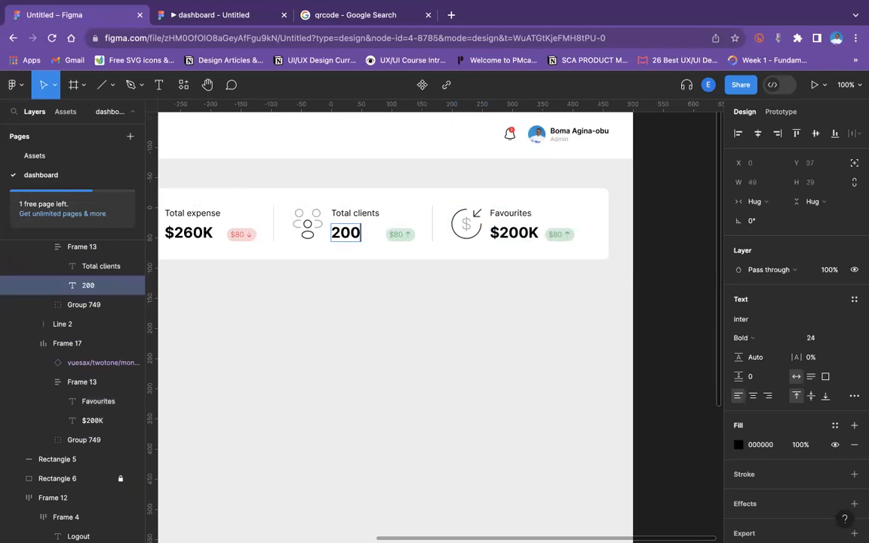
{"action": "key", "text": "Escape"}
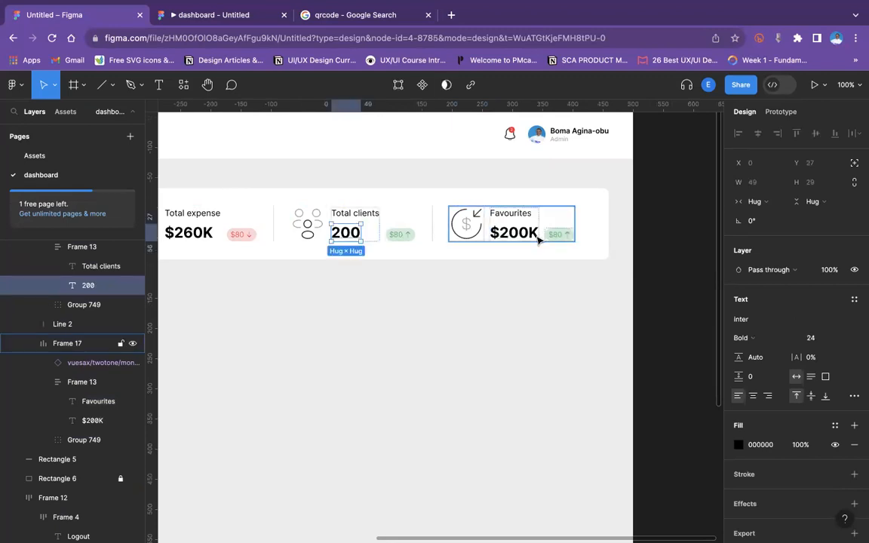
Set the fourth card's amount to 70%.
{"action": "left_click", "coordinate": [537, 239]}
{"action": "left_click", "coordinate": [534, 239]}
{"action": "double_click", "coordinate": [532, 235]}
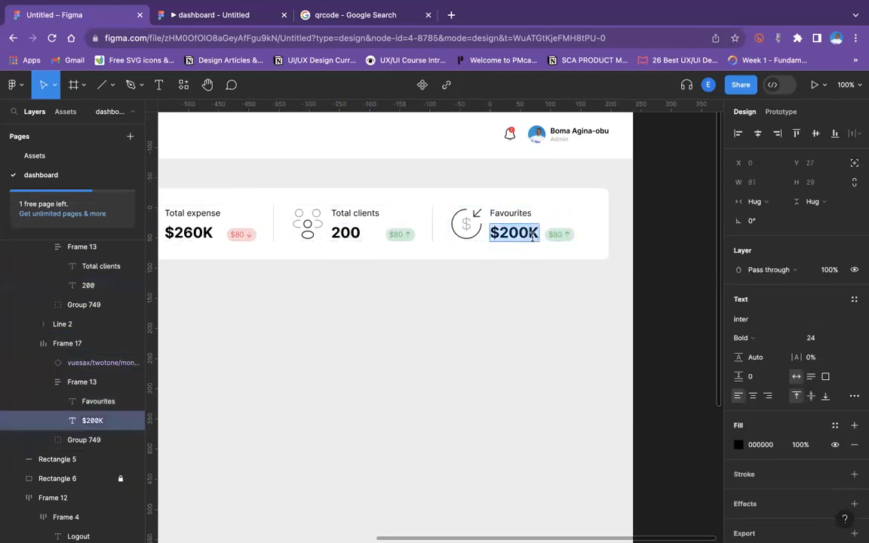
{"action": "type", "text": "70"}
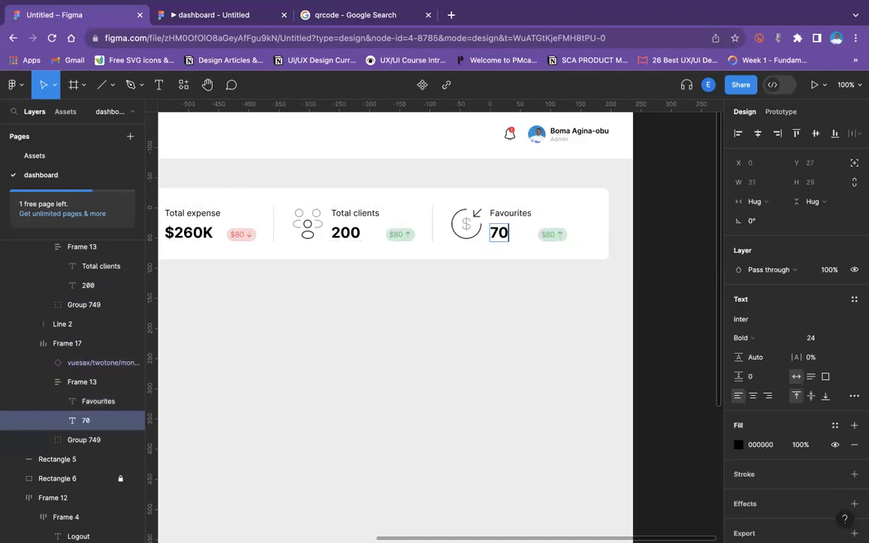
{"action": "type", "text": "%"}
{"action": "key", "text": "Escape"}
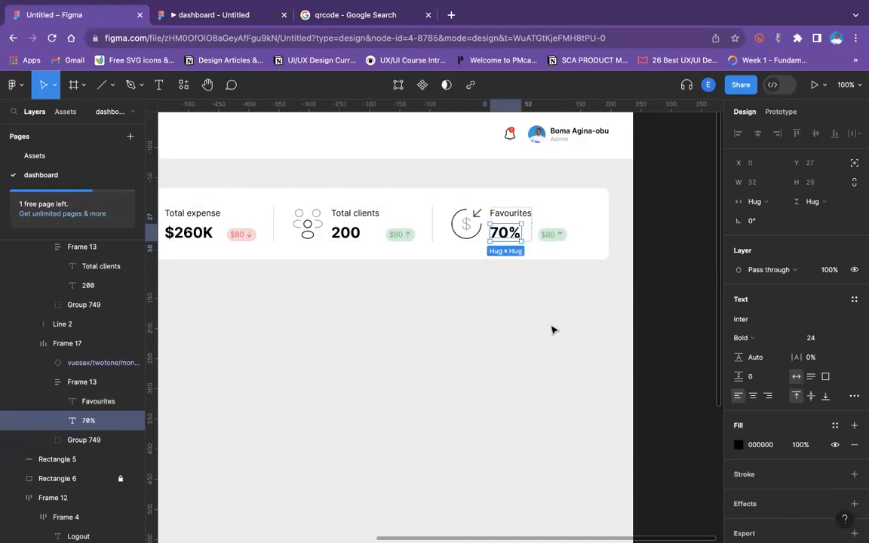
Swap the fourth card's icon instance for the vuesax/twotone/lovely heart icon.
{"action": "left_click", "coordinate": [497, 297]}
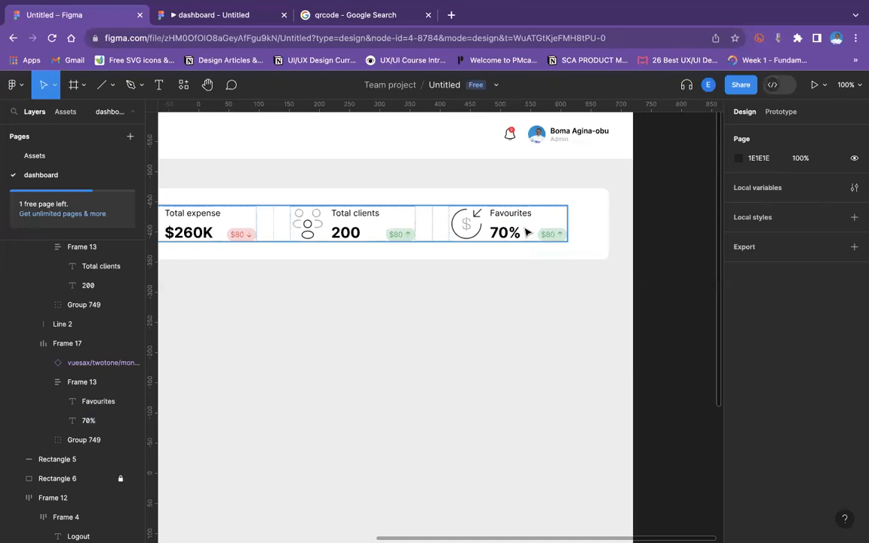
{"action": "left_click", "coordinate": [465, 220]}
{"action": "left_click", "coordinate": [465, 219]}
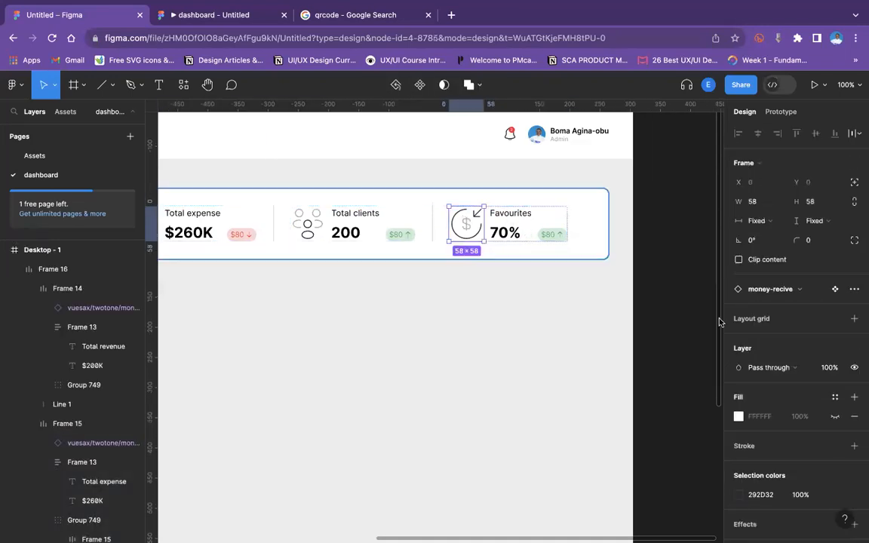
{"action": "left_click", "coordinate": [792, 289]}
{"action": "type", "text": "love"}
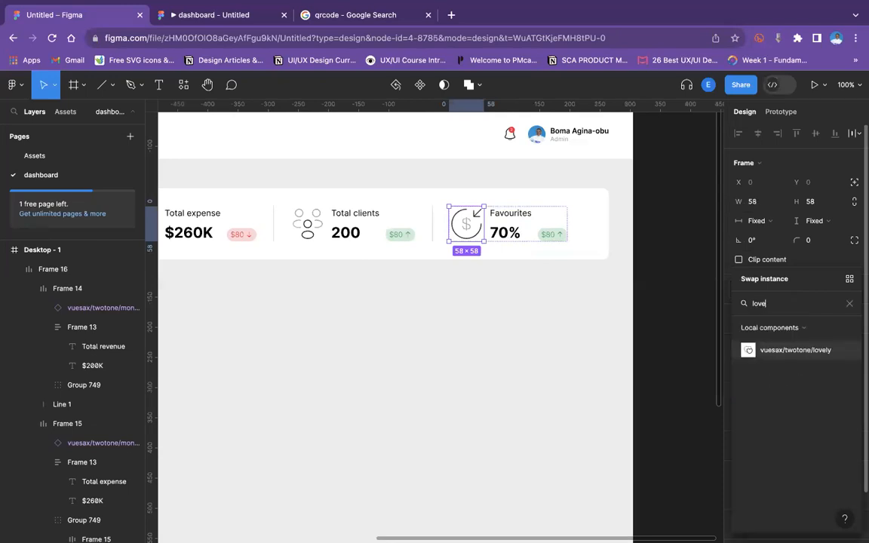
{"action": "left_click", "coordinate": [789, 352]}
{"action": "left_click", "coordinate": [486, 325]}
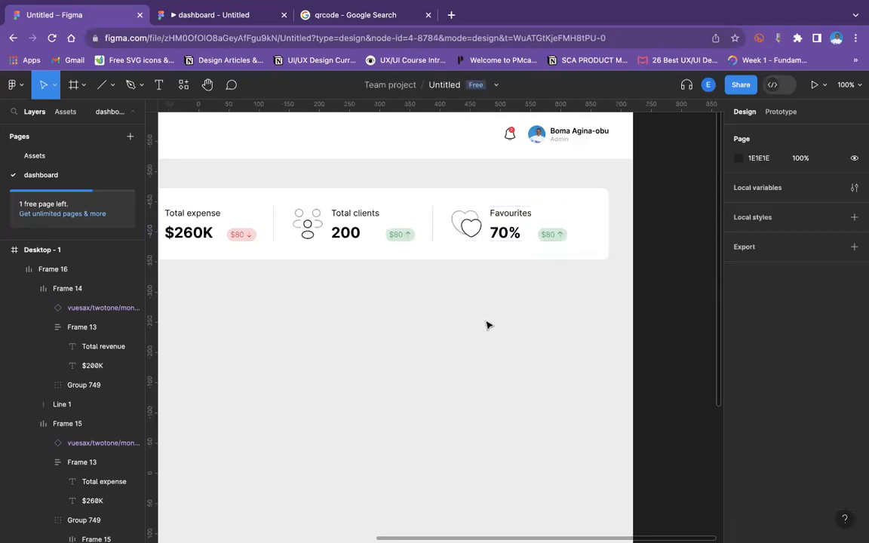
Increase the auto layout spacing between the stat cards in the row.
{"action": "scroll", "coordinate": [487, 325], "scroll_direction": "down", "scroll_amount": 5}
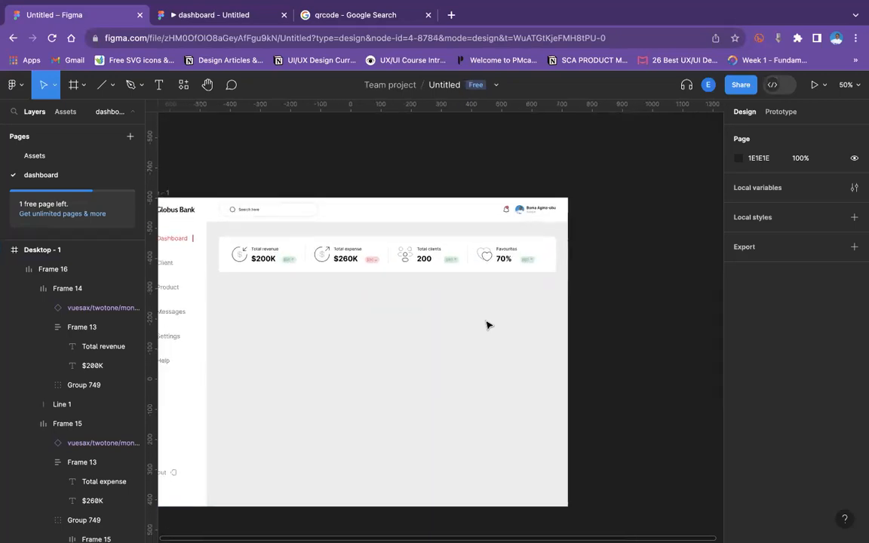
{"action": "left_click", "coordinate": [489, 254]}
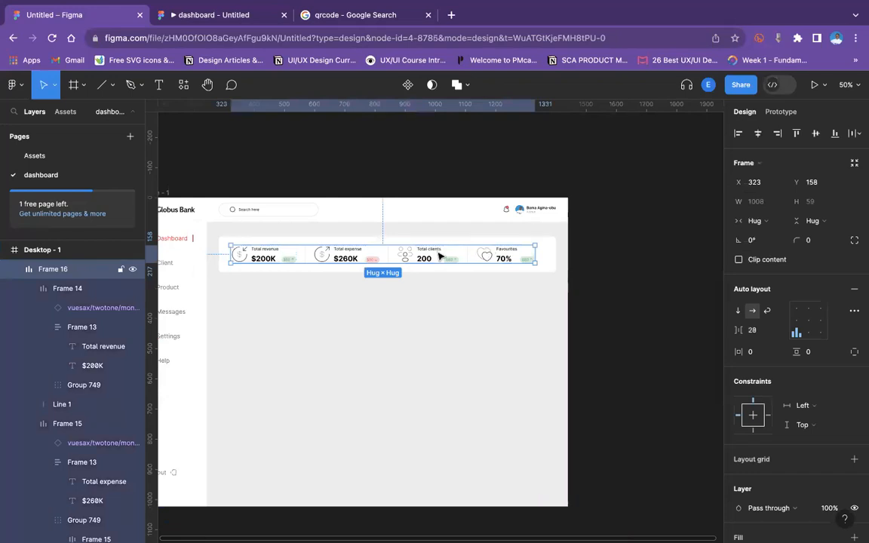
{"action": "left_click_drag", "start_coordinate": [743, 329], "coordinate": [747, 329]}
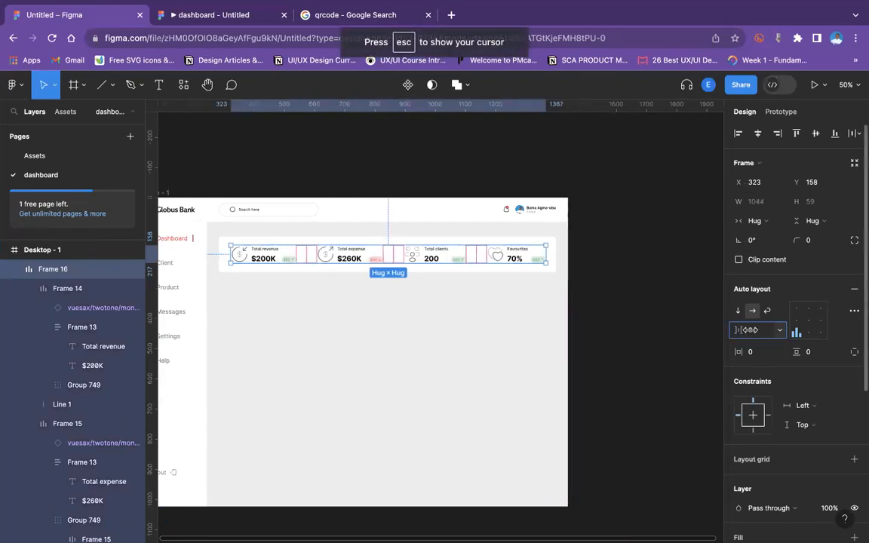
Center the card row horizontally on the white background rectangle.
{"action": "left_click", "coordinate": [301, 242], "text": "shift"}
{"action": "left_click", "coordinate": [759, 133]}
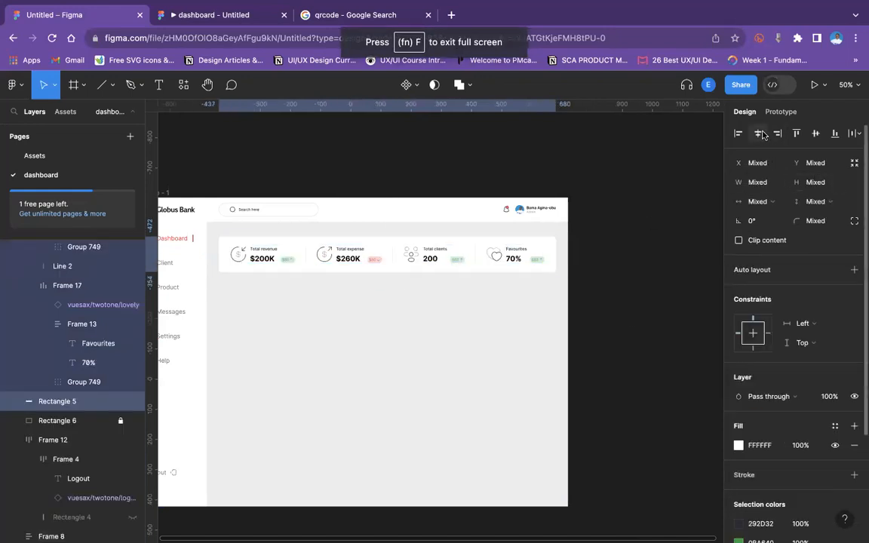
{"action": "left_click", "coordinate": [622, 293]}
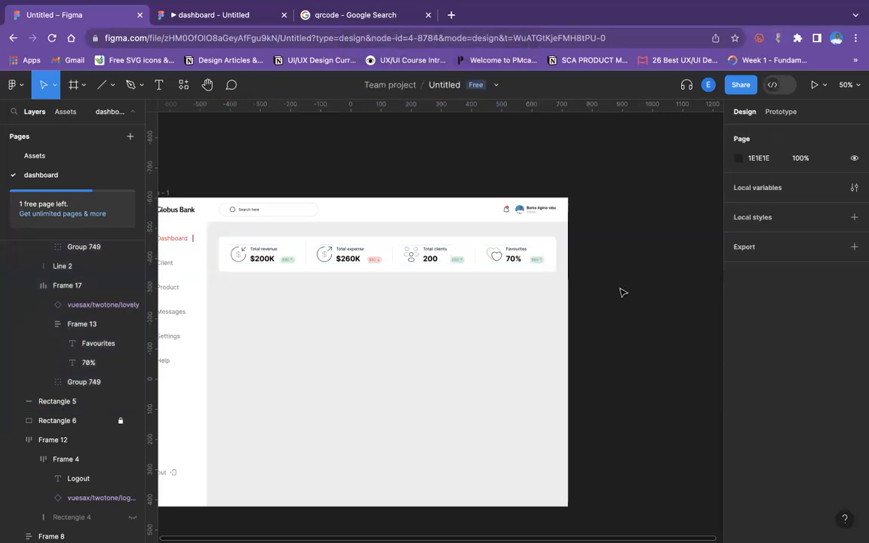
Fill the fourth card's heart icon with red EB2232 and undo that fill.
{"action": "key", "text": "shift+0"}
{"action": "double_click", "coordinate": [540, 196]}
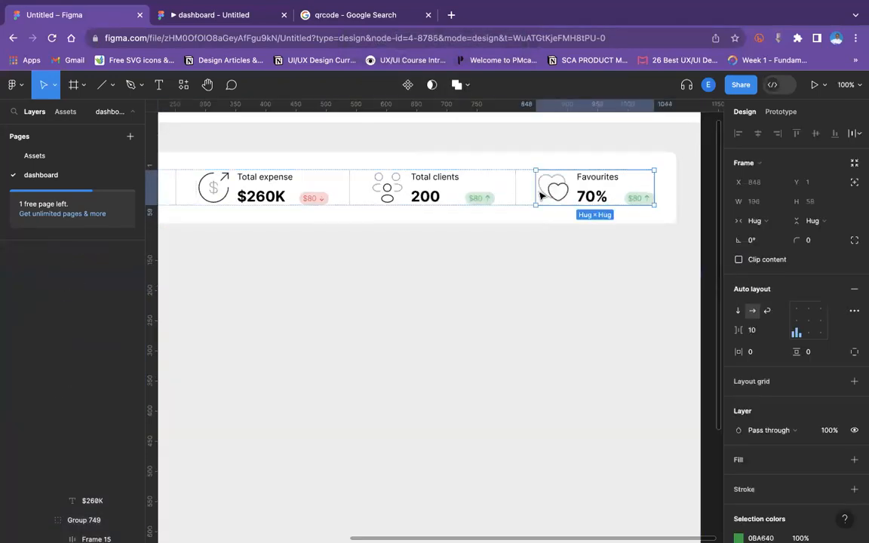
{"action": "left_click", "coordinate": [540, 196]}
{"action": "left_click", "coordinate": [739, 419]}
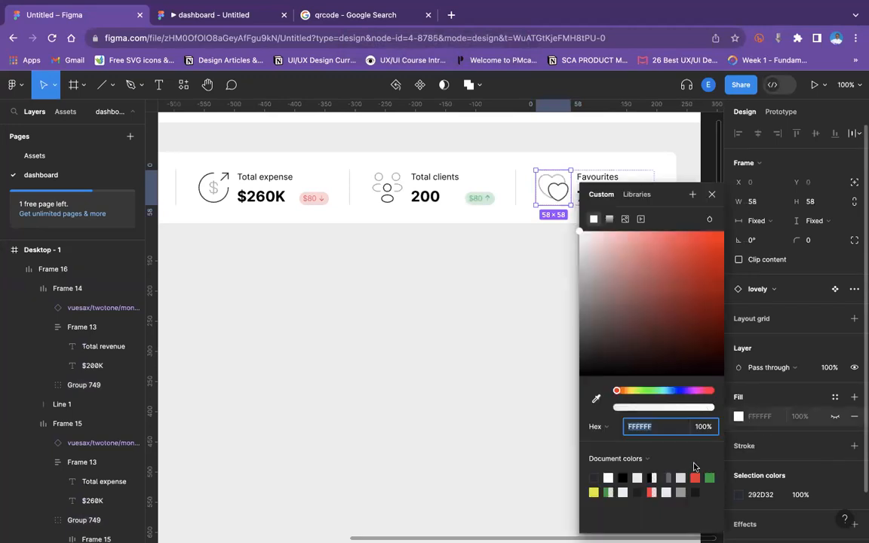
{"action": "left_click", "coordinate": [696, 477]}
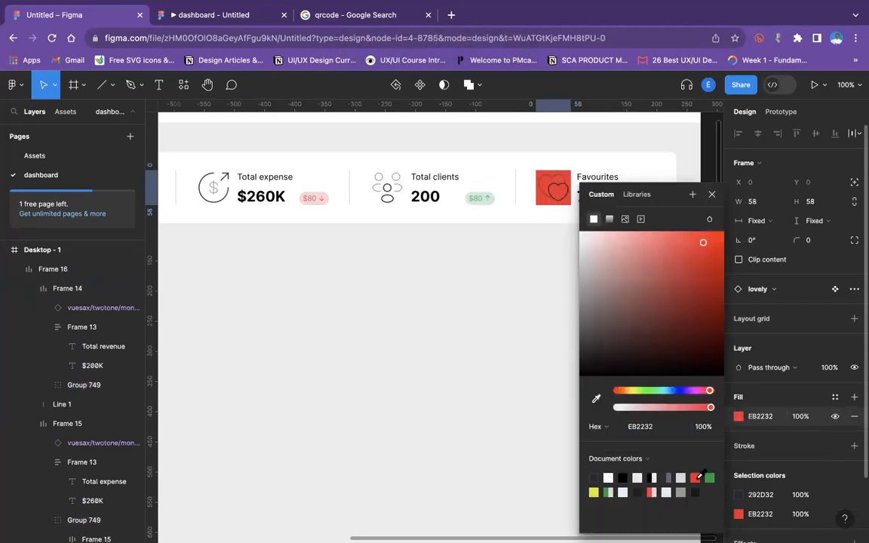
{"action": "key", "text": "super+z"}
Recolor the fourth card's heart icon stroke to purple C00BED.
{"action": "left_click", "coordinate": [758, 495]}
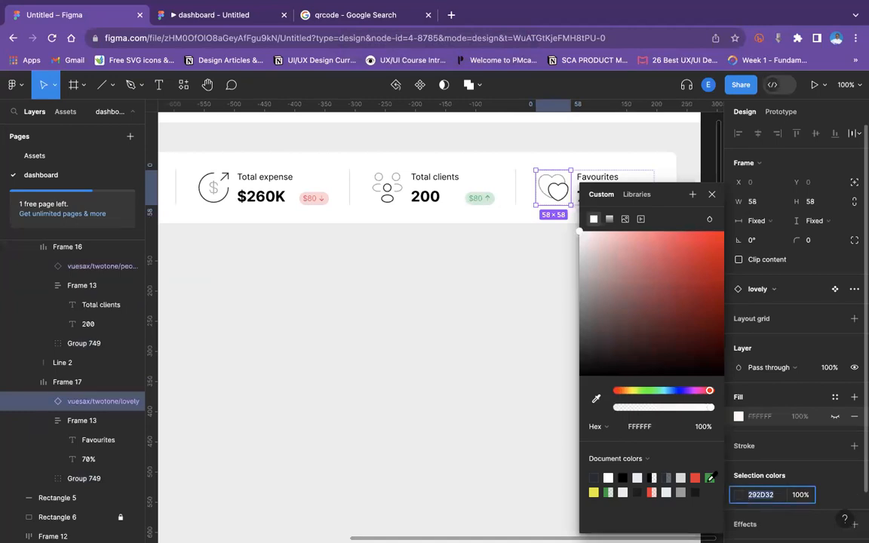
{"action": "left_click", "coordinate": [685, 390]}
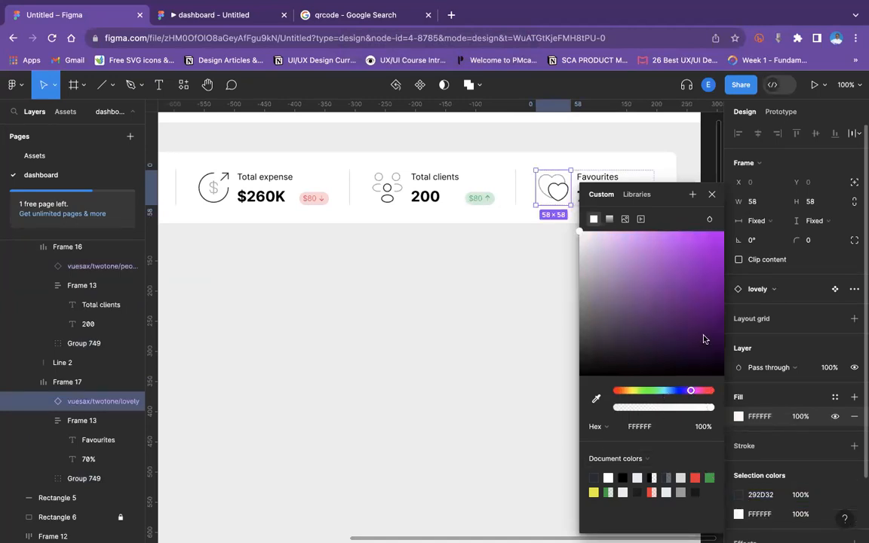
{"action": "left_click", "coordinate": [739, 496]}
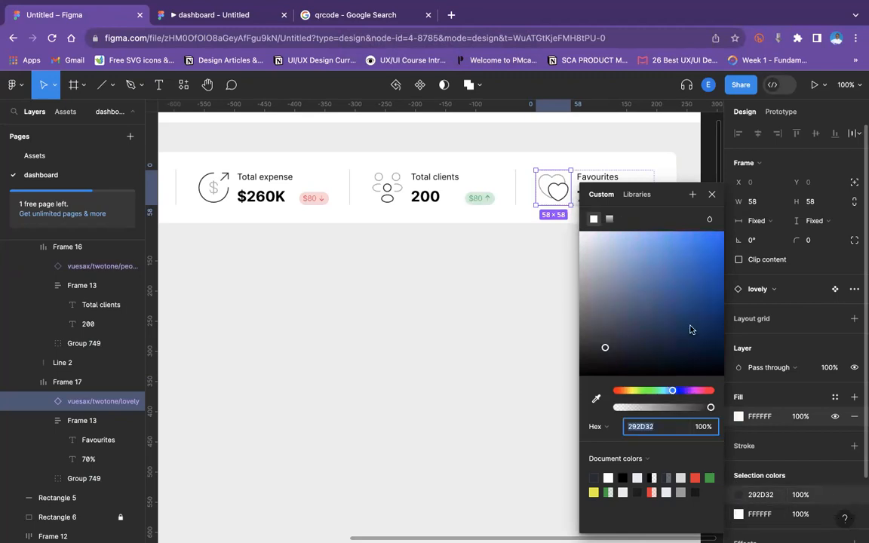
{"action": "left_click", "coordinate": [688, 391]}
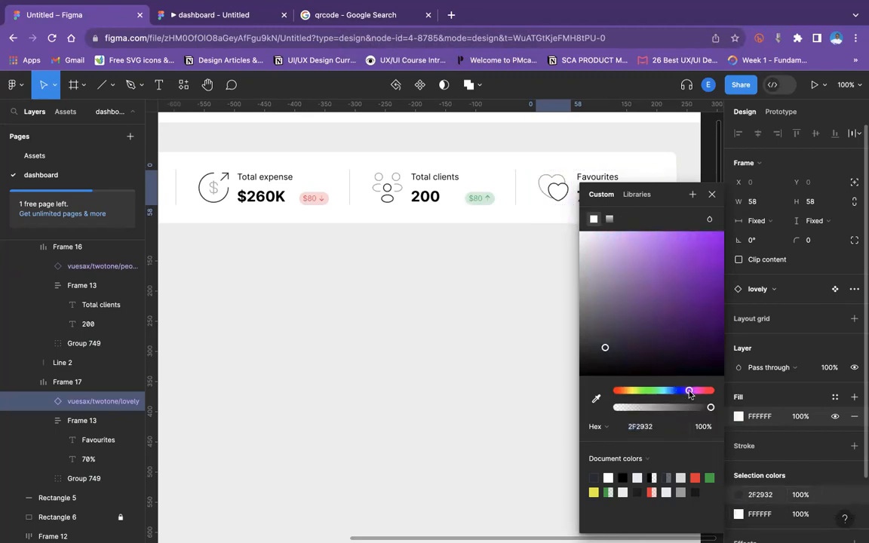
{"action": "left_click_drag", "start_coordinate": [714, 274], "coordinate": [717, 247]}
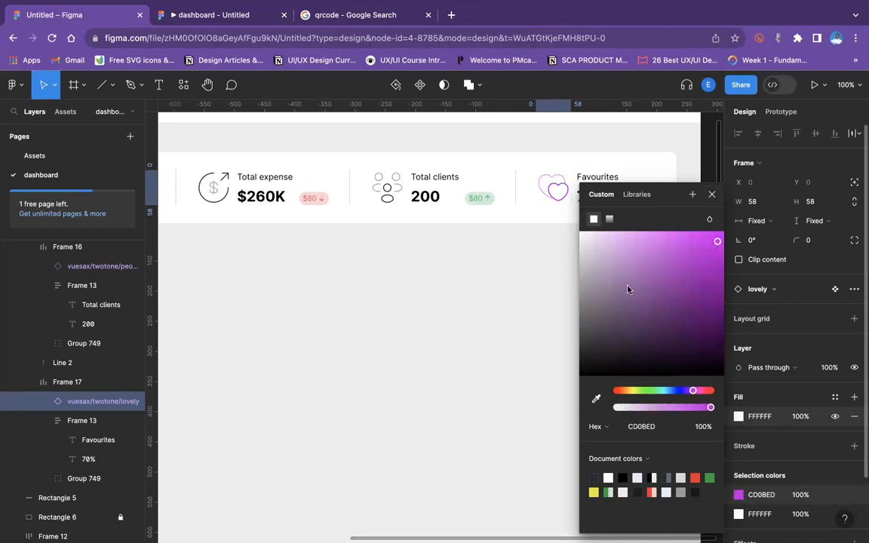
{"action": "left_click", "coordinate": [405, 301]}
{"action": "scroll", "coordinate": [405, 301], "scroll_direction": "left", "scroll_amount": 3}
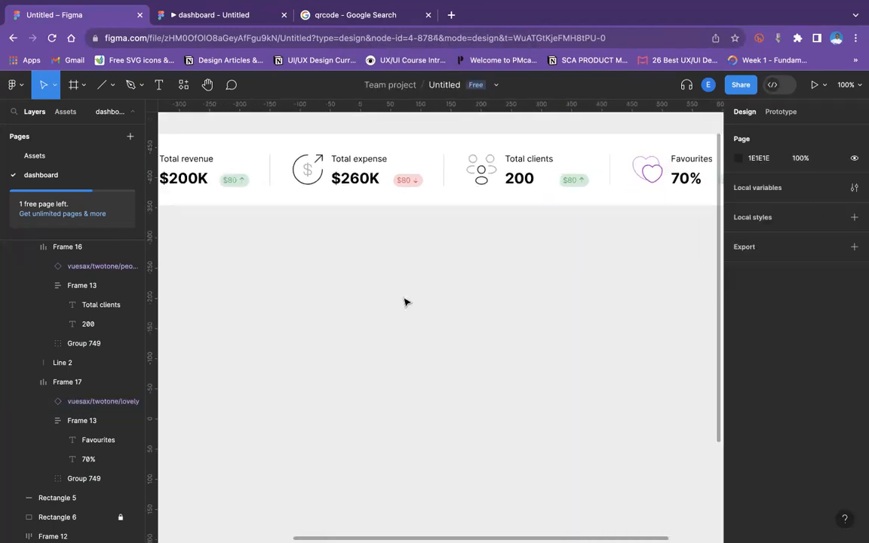
{"action": "key", "text": "minus"}
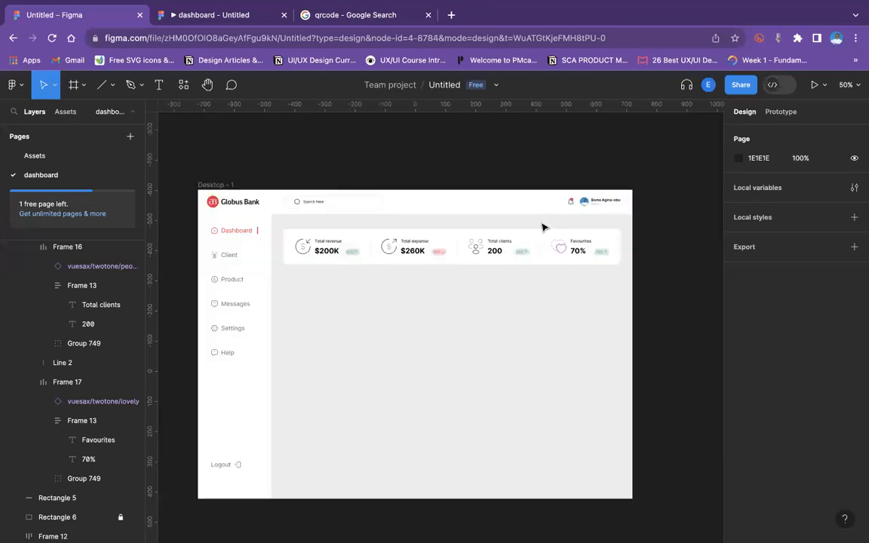
Recolor the total clients card's people icon to blue 2281F9.
{"action": "left_click", "coordinate": [481, 250]}
{"action": "left_click", "coordinate": [481, 251]}
{"action": "left_click", "coordinate": [481, 251]}
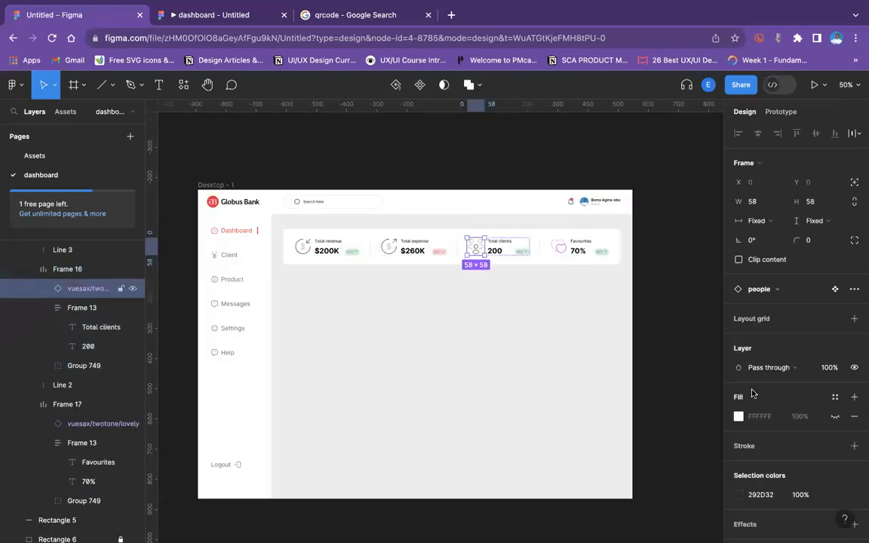
{"action": "scroll", "coordinate": [736, 437], "scroll_direction": "down", "scroll_amount": 2}
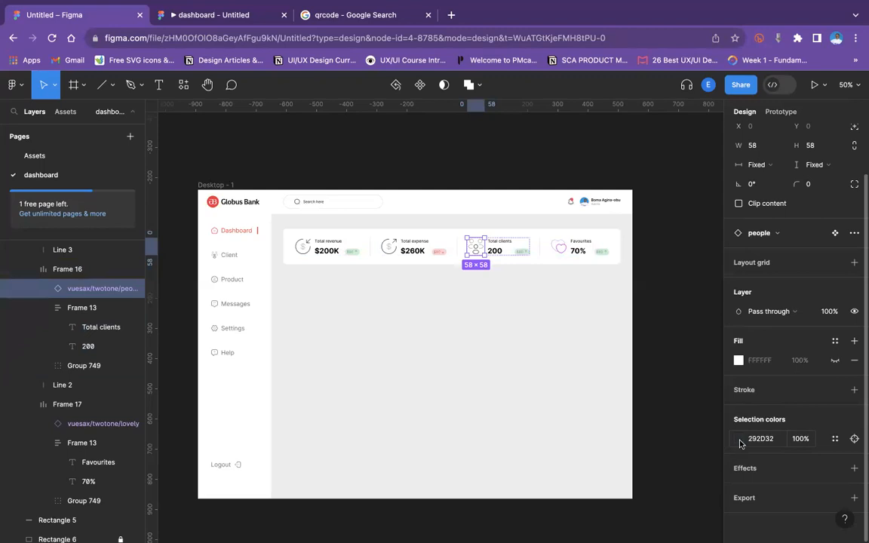
{"action": "left_click", "coordinate": [738, 439]}
{"action": "left_click", "coordinate": [678, 424]}
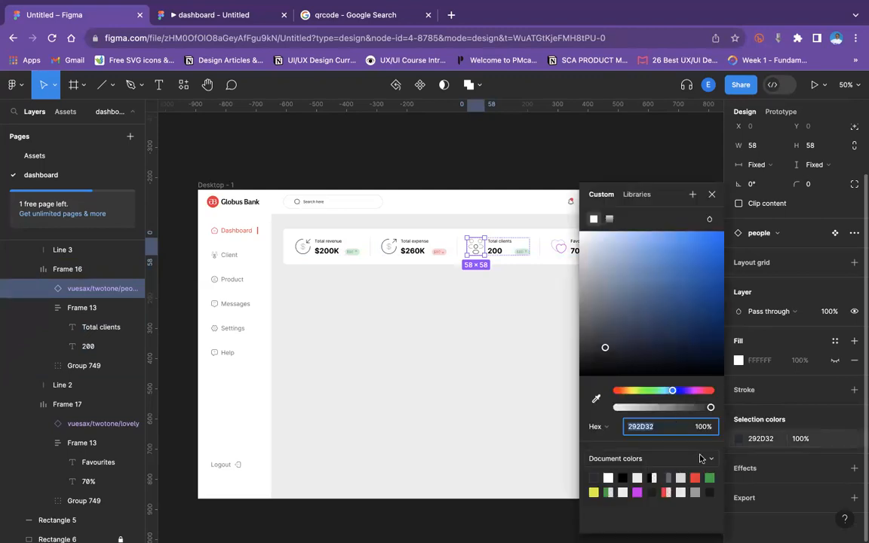
{"action": "left_click_drag", "start_coordinate": [701, 276], "coordinate": [728, 221]}
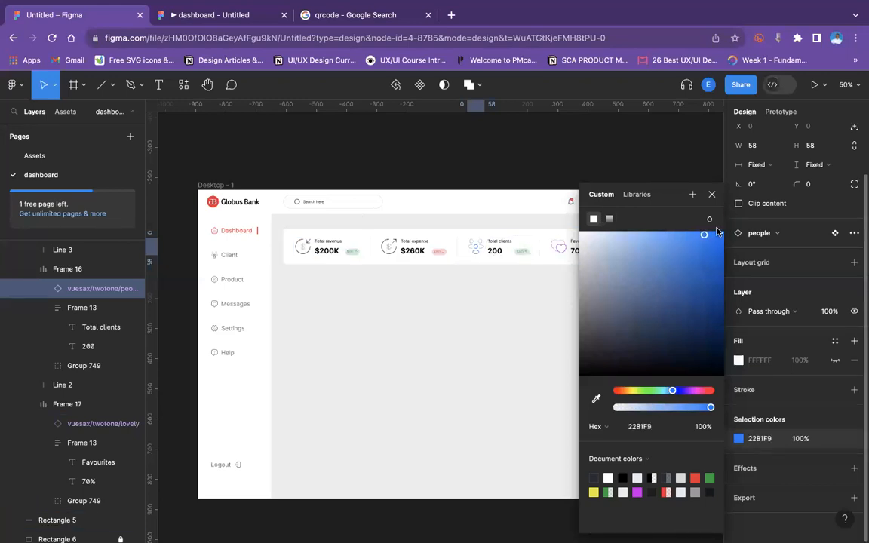
Set the people icon's vector stroke weight to 2.
{"action": "left_click", "coordinate": [391, 247]}
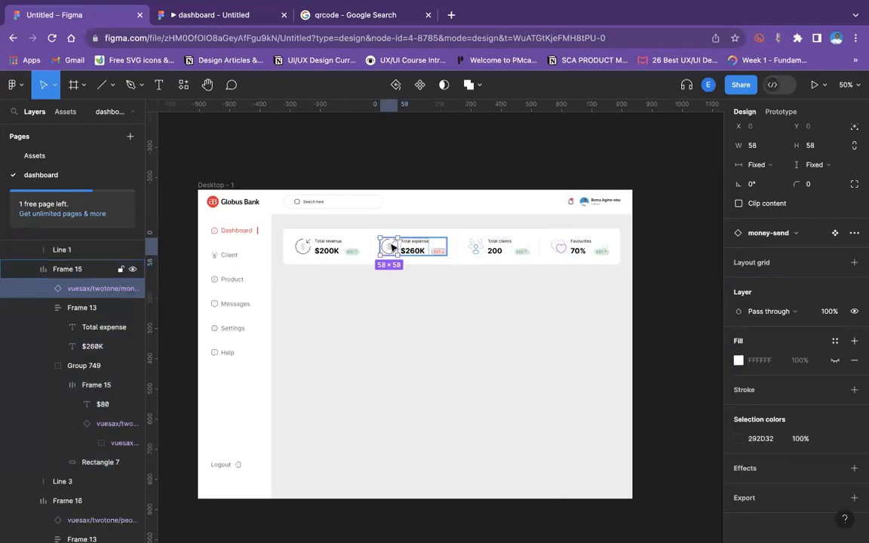
{"action": "left_click", "coordinate": [474, 249]}
{"action": "double_click", "coordinate": [476, 249]}
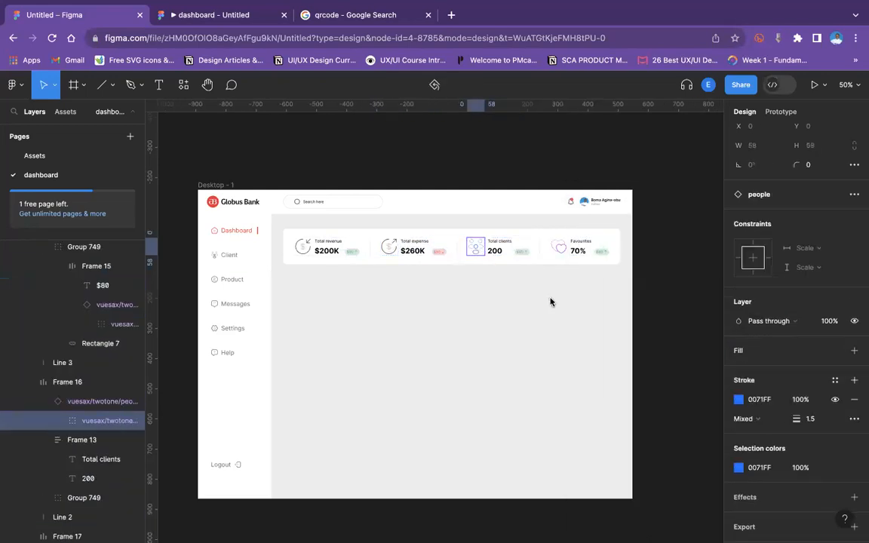
{"action": "left_click", "coordinate": [813, 421]}
{"action": "type", "text": "2"}
{"action": "key", "text": "Return"}
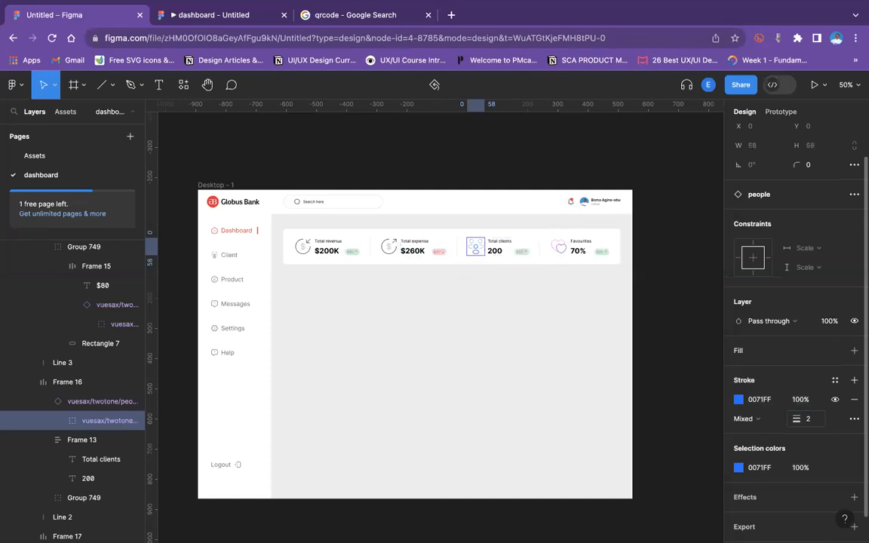
Set the heart icon's vector stroke weight to 2.
{"action": "left_click", "coordinate": [559, 248]}
{"action": "double_click", "coordinate": [559, 248]}
{"action": "left_click", "coordinate": [818, 424]}
{"action": "type", "text": "2"}
{"action": "key", "text": "Return"}
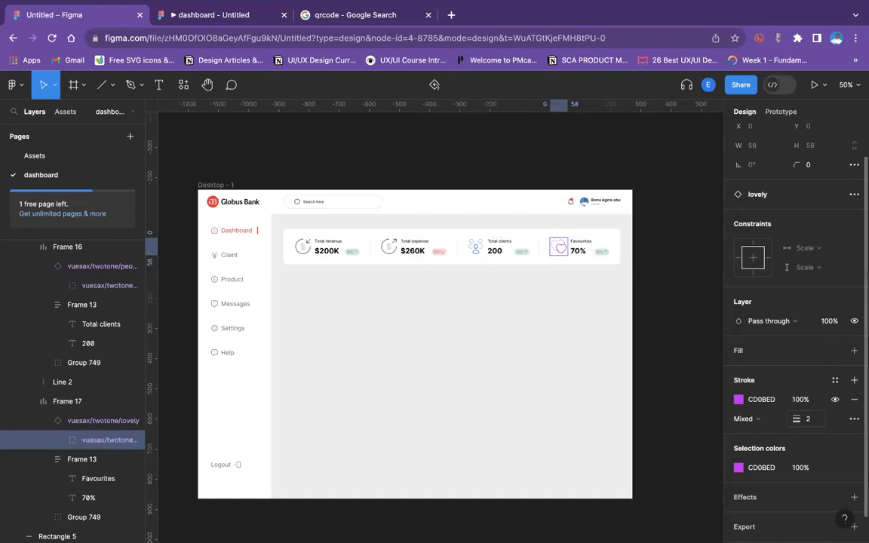
Set the stroke weight of the expense and revenue icons' vectors to 2.
{"action": "left_click", "coordinate": [389, 245]}
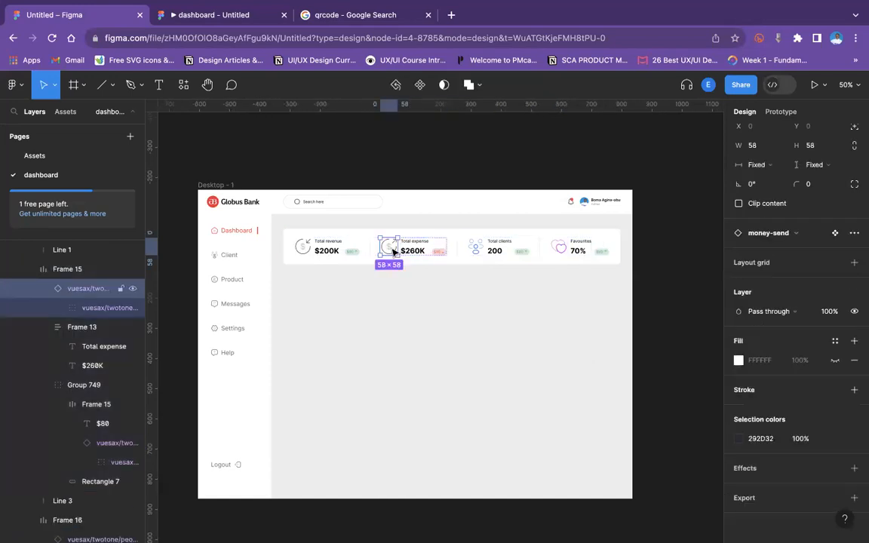
{"action": "double_click", "coordinate": [388, 245]}
{"action": "left_click", "coordinate": [815, 422]}
{"action": "type", "text": "2"}
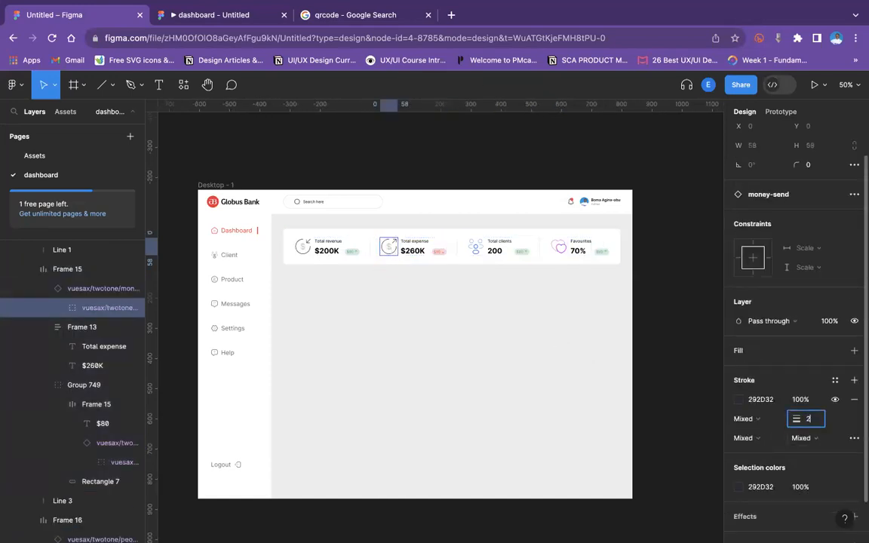
{"action": "left_click", "coordinate": [308, 249]}
{"action": "double_click", "coordinate": [304, 247]}
{"action": "left_click", "coordinate": [815, 420]}
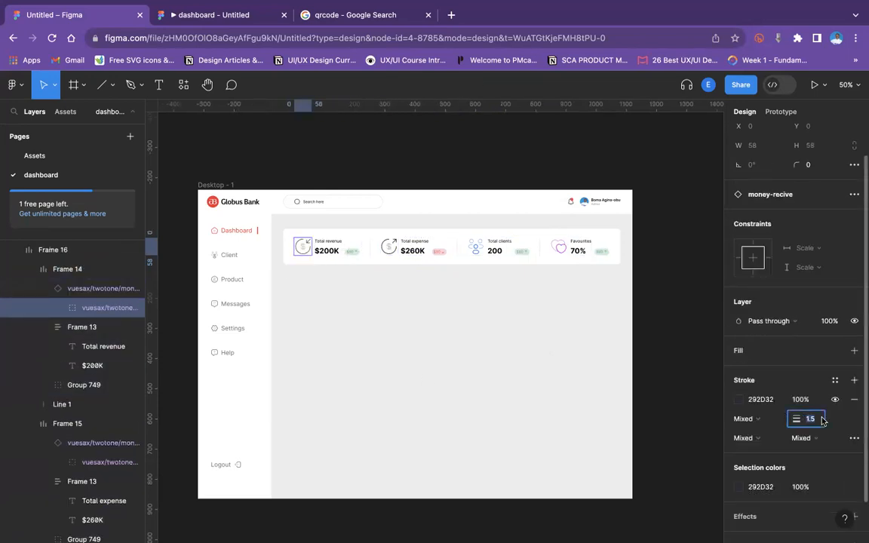
{"action": "type", "text": "2"}
{"action": "key", "text": "Return"}
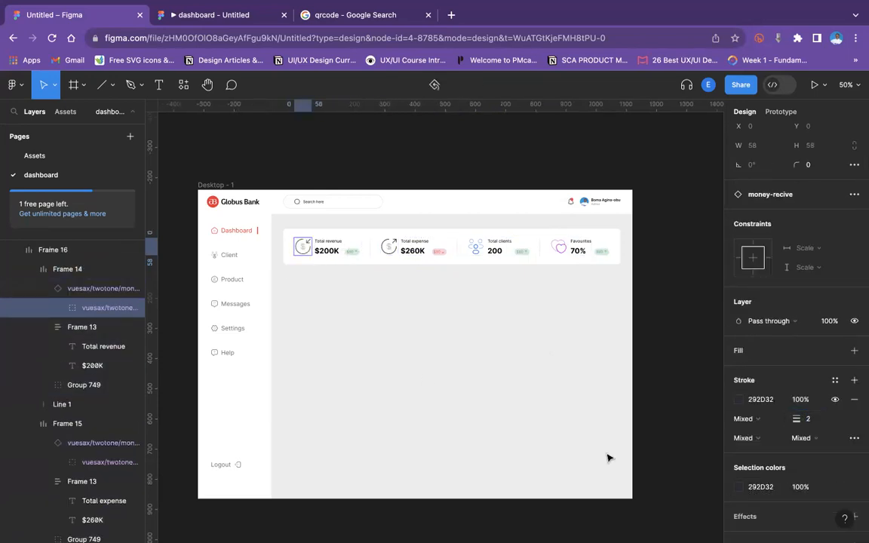
Recolor the total expense card's icon to pink FF007A.
{"action": "left_click", "coordinate": [576, 385]}
{"action": "double_click", "coordinate": [389, 248]}
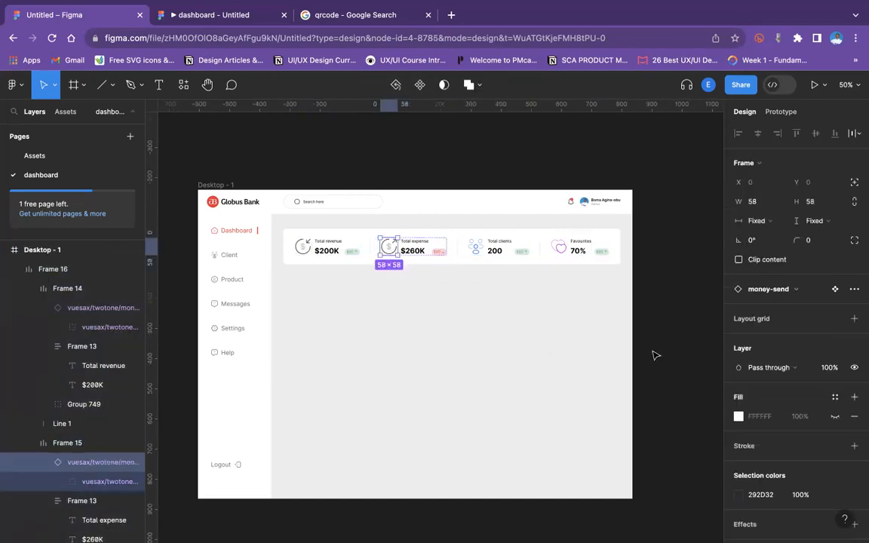
{"action": "left_click", "coordinate": [739, 495]}
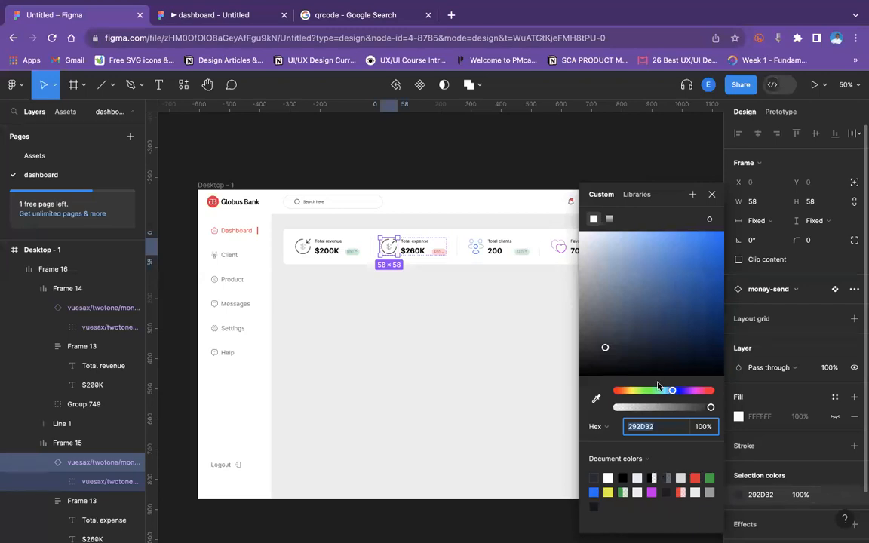
{"action": "left_click", "coordinate": [703, 391]}
{"action": "left_click", "coordinate": [701, 251]}
{"action": "left_click_drag", "start_coordinate": [714, 230], "coordinate": [724, 215]}
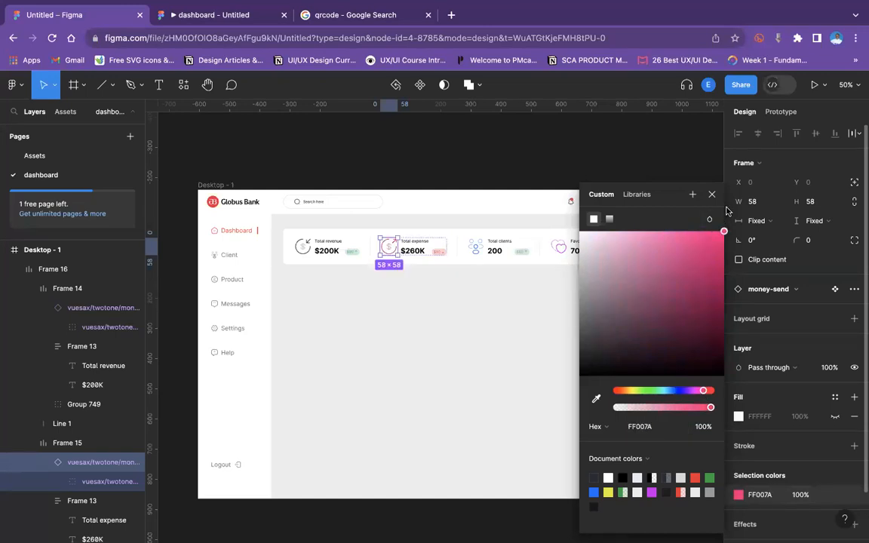
Recolor the total revenue card's icon to amber D5840C.
{"action": "left_click", "coordinate": [302, 256]}
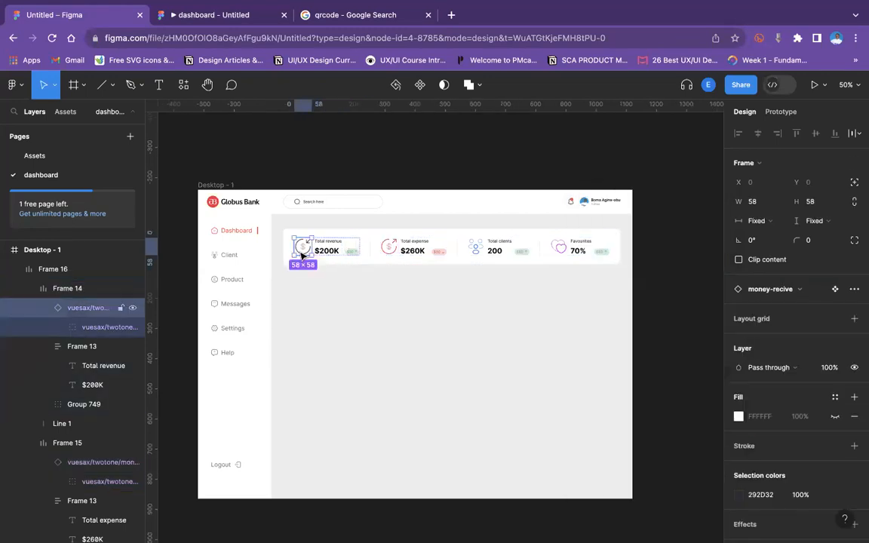
{"action": "left_click", "coordinate": [740, 495]}
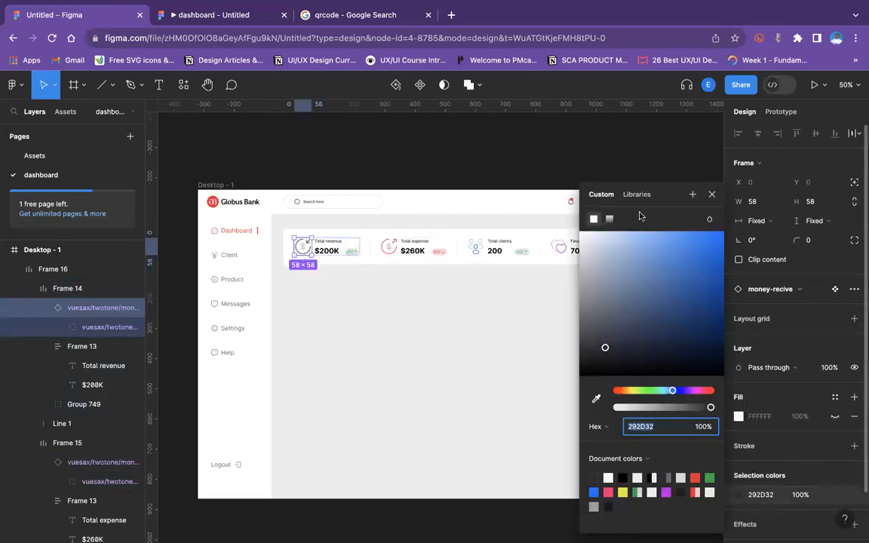
{"action": "mouse_move", "coordinate": [671, 389]}
{"action": "left_mouse_down"}
{"action": "mouse_move", "coordinate": [658, 392]}
{"action": "mouse_move", "coordinate": [664, 389]}
{"action": "left_mouse_up"}
{"action": "left_click", "coordinate": [669, 389]}
{"action": "left_click", "coordinate": [697, 276]}
{"action": "left_click", "coordinate": [719, 235]}
{"action": "left_click", "coordinate": [651, 391]}
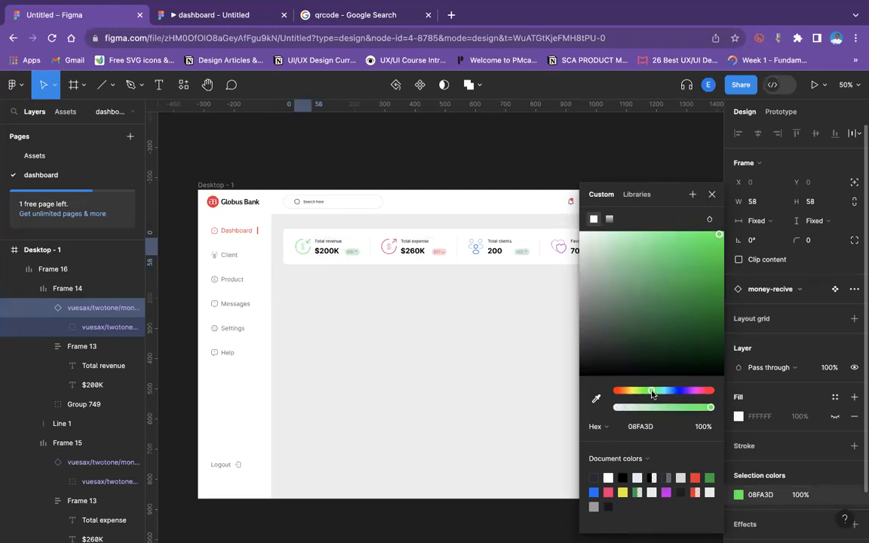
{"action": "left_click", "coordinate": [631, 391]}
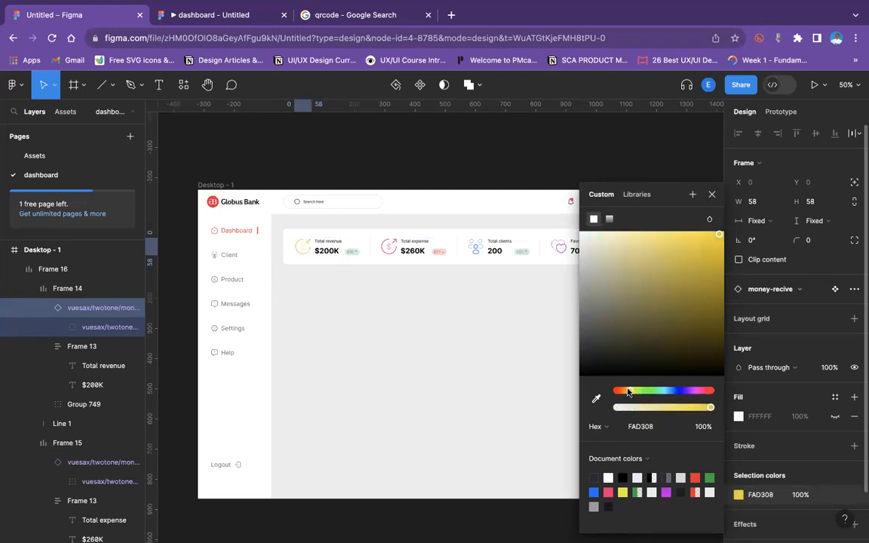
{"action": "left_click", "coordinate": [626, 391]}
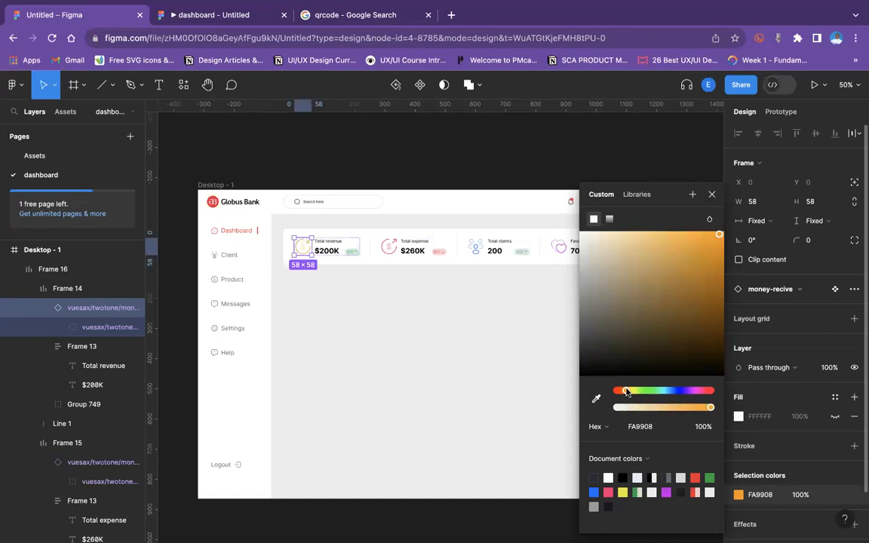
{"action": "left_click_drag", "start_coordinate": [717, 247], "coordinate": [716, 258]}
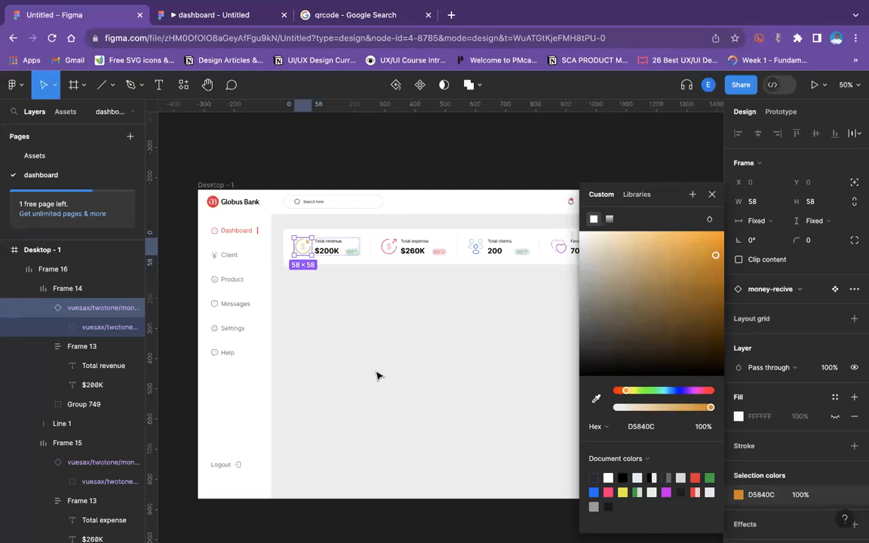
{"action": "left_click", "coordinate": [329, 287]}
Preview the dashboard in the prototype tab and return to the editor.
{"action": "left_click", "coordinate": [197, 16]}
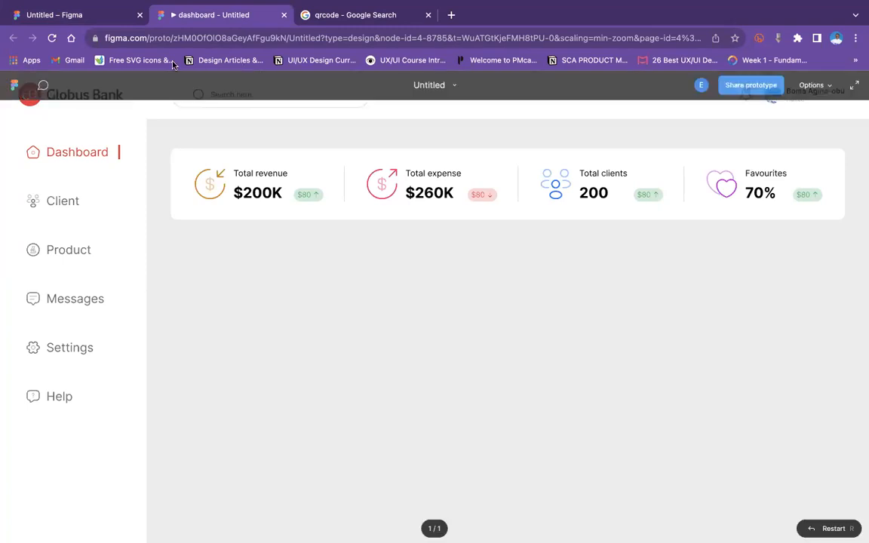
{"action": "left_click", "coordinate": [83, 16]}
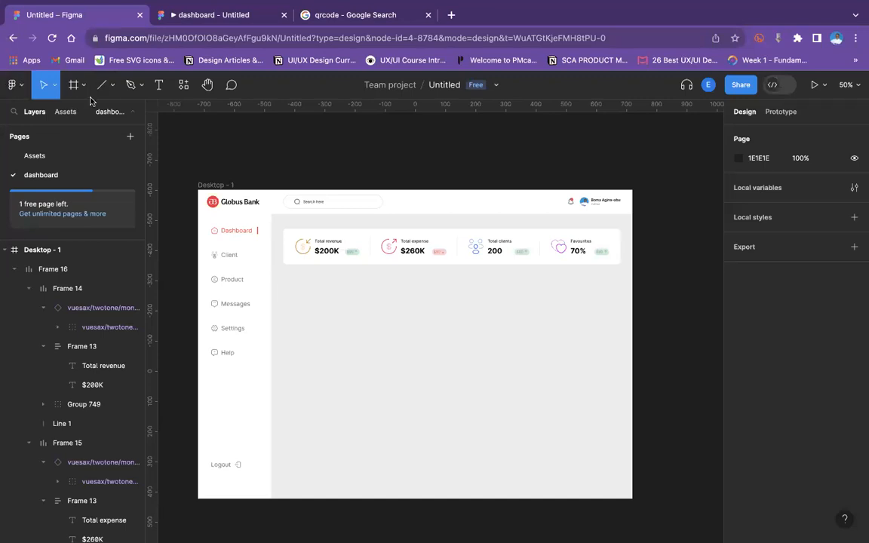
Show the 12-column layout grid on the Desktop - 1 frame.
{"action": "left_click", "coordinate": [111, 87]}
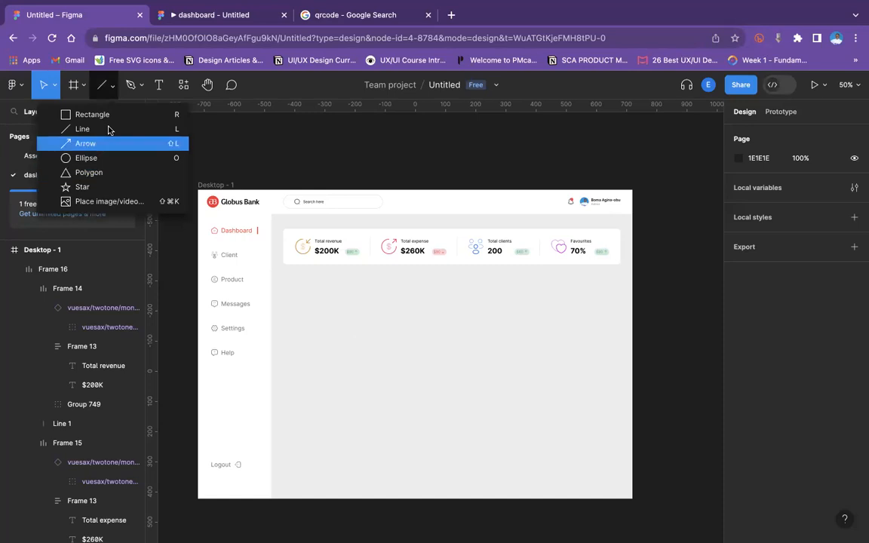
{"action": "left_click", "coordinate": [109, 115]}
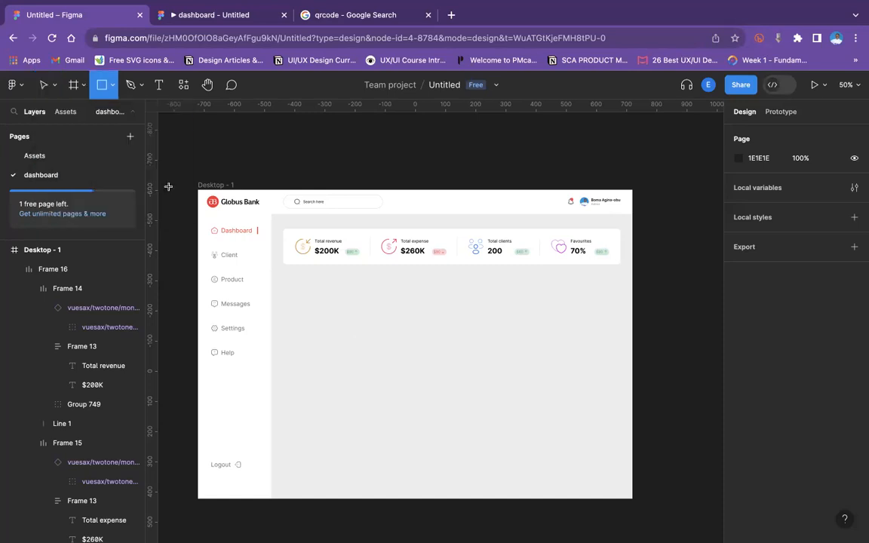
{"action": "left_click", "coordinate": [26, 88]}
{"action": "left_click", "coordinate": [225, 171]}
{"action": "left_click", "coordinate": [53, 85]}
{"action": "left_click", "coordinate": [51, 113]}
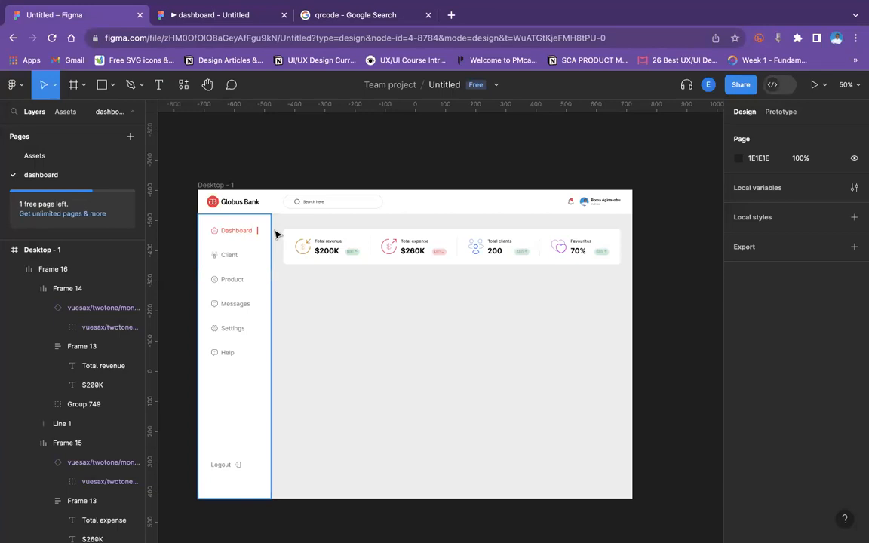
{"action": "left_click", "coordinate": [222, 184]}
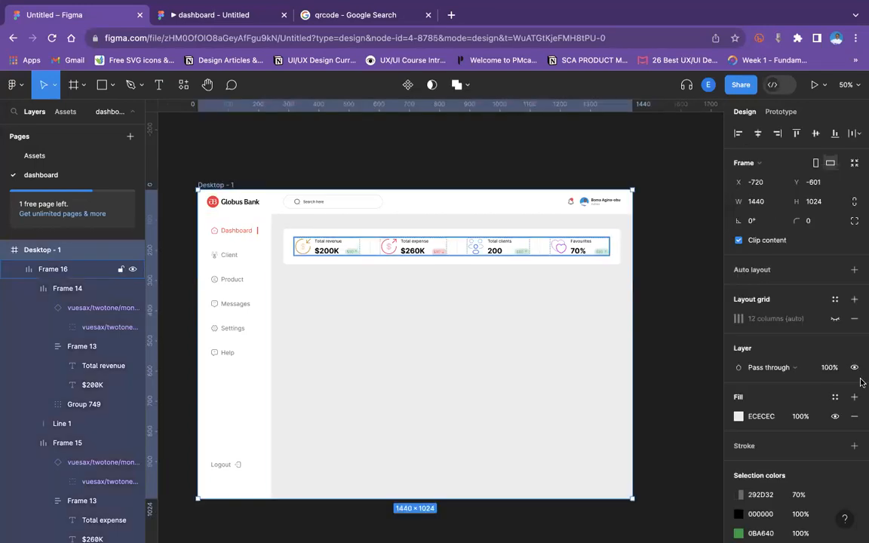
{"action": "left_click", "coordinate": [835, 319]}
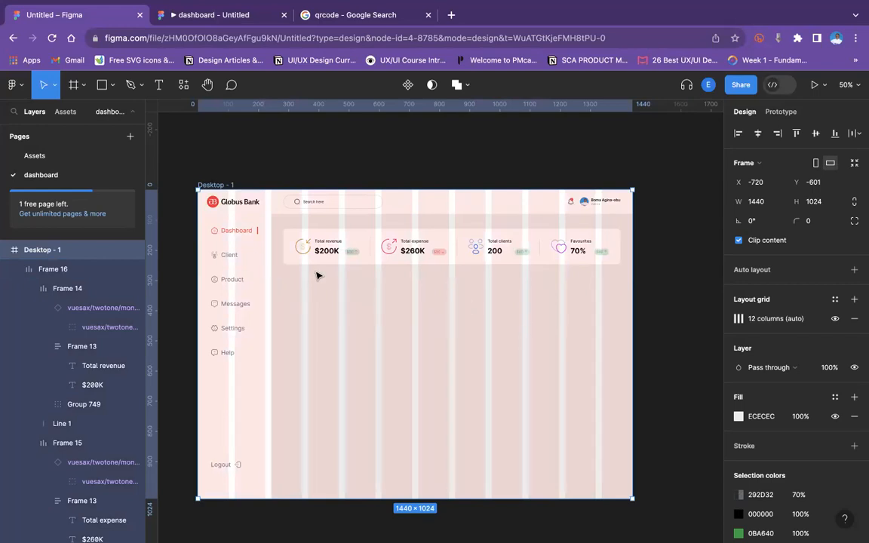
Draw a rectangle about 660 × 472 below the stat cards on the left side of the content area.
{"action": "left_click", "coordinate": [112, 84]}
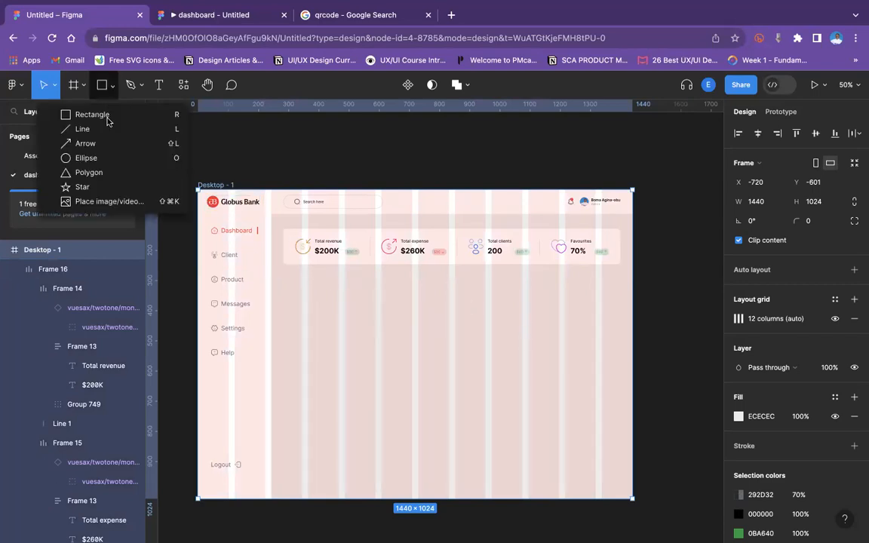
{"action": "left_click", "coordinate": [100, 114]}
{"action": "mouse_move", "coordinate": [293, 291]}
{"action": "left_mouse_down"}
{"action": "mouse_move", "coordinate": [329, 344]}
{"action": "mouse_move", "coordinate": [486, 441]}
{"action": "mouse_move", "coordinate": [491, 426]}
{"action": "left_mouse_up"}
{"action": "left_click_drag", "start_coordinate": [488, 424], "coordinate": [484, 420]}
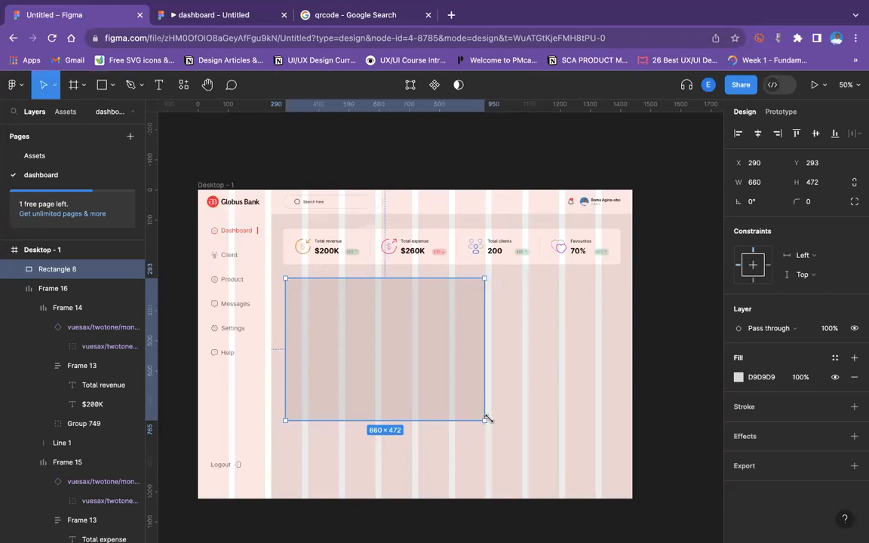
Draw a second rectangle about 427 × 472 to the right of the first, aligning its left edge.
{"action": "left_click", "coordinate": [109, 87]}
{"action": "key", "text": "r"}
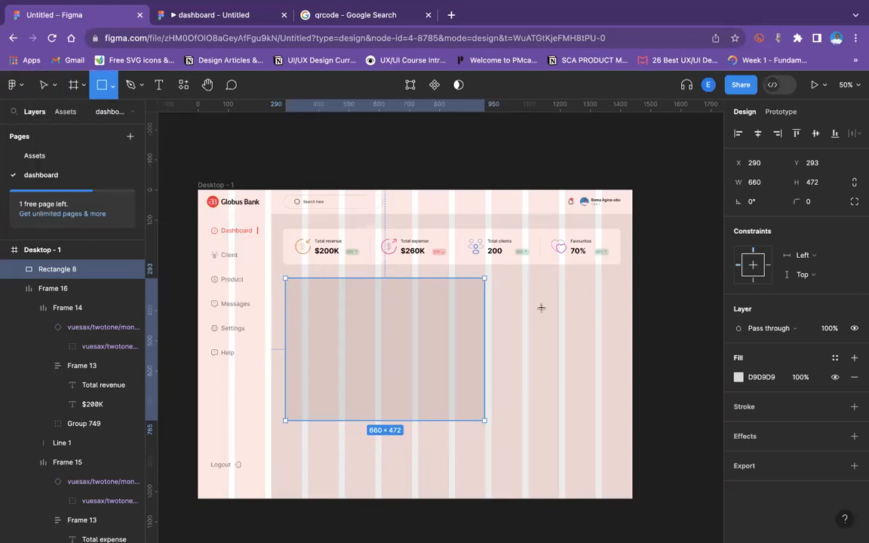
{"action": "mouse_move", "coordinate": [498, 277]}
{"action": "left_mouse_down"}
{"action": "mouse_move", "coordinate": [601, 363]}
{"action": "mouse_move", "coordinate": [620, 394]}
{"action": "mouse_move", "coordinate": [620, 420]}
{"action": "left_mouse_up"}
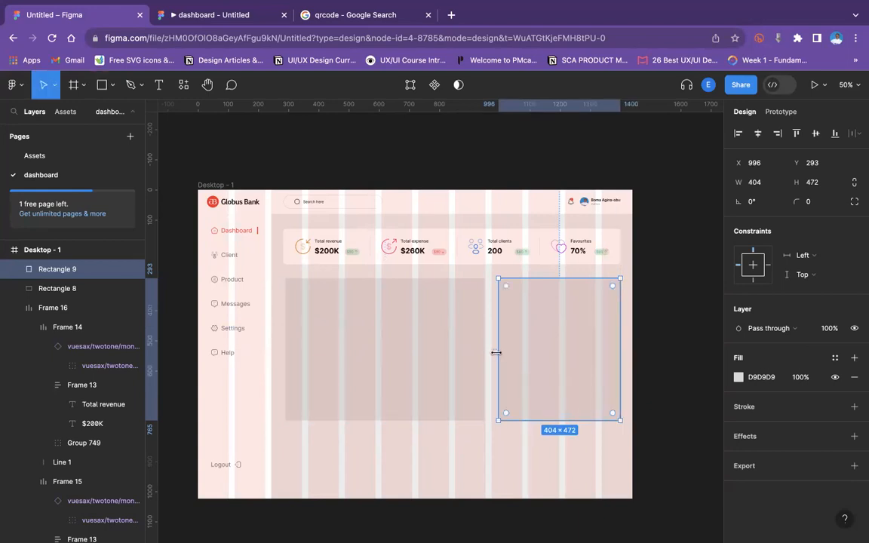
{"action": "left_click_drag", "start_coordinate": [493, 354], "coordinate": [492, 354]}
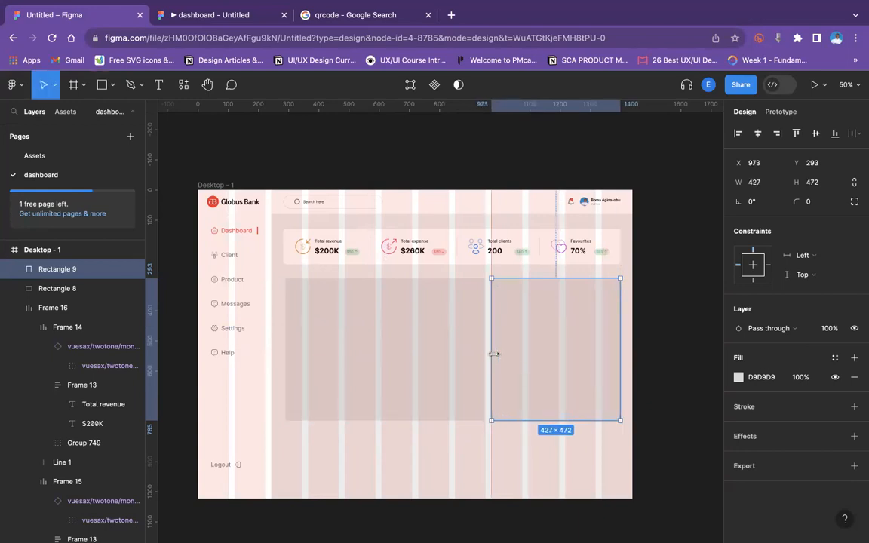
{"action": "left_click", "coordinate": [544, 457]}
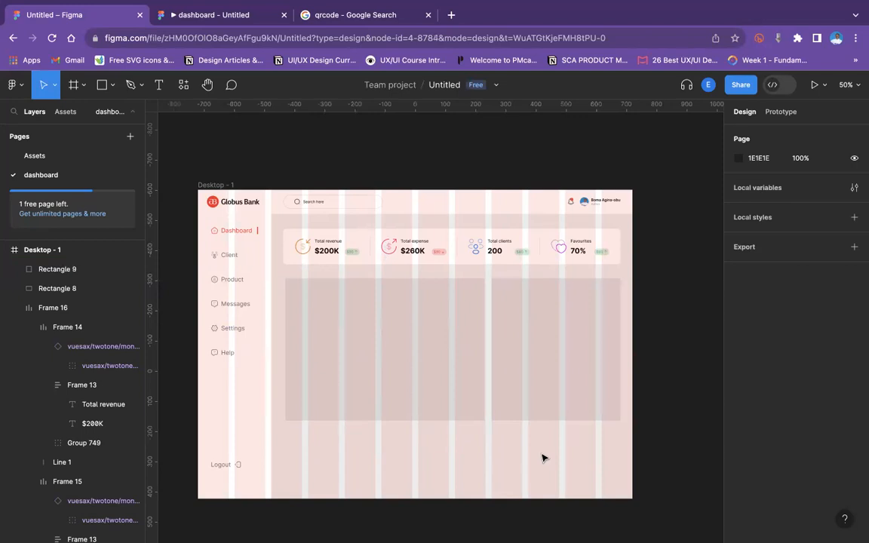
Hide the layout grid on the Desktop - 1 frame.
{"action": "left_click", "coordinate": [389, 331]}
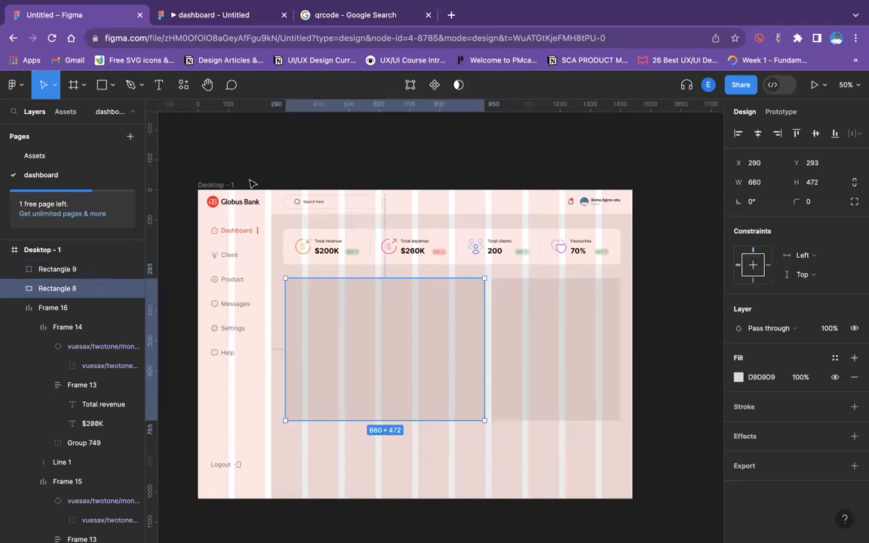
{"action": "left_click", "coordinate": [225, 186]}
{"action": "left_click", "coordinate": [738, 318]}
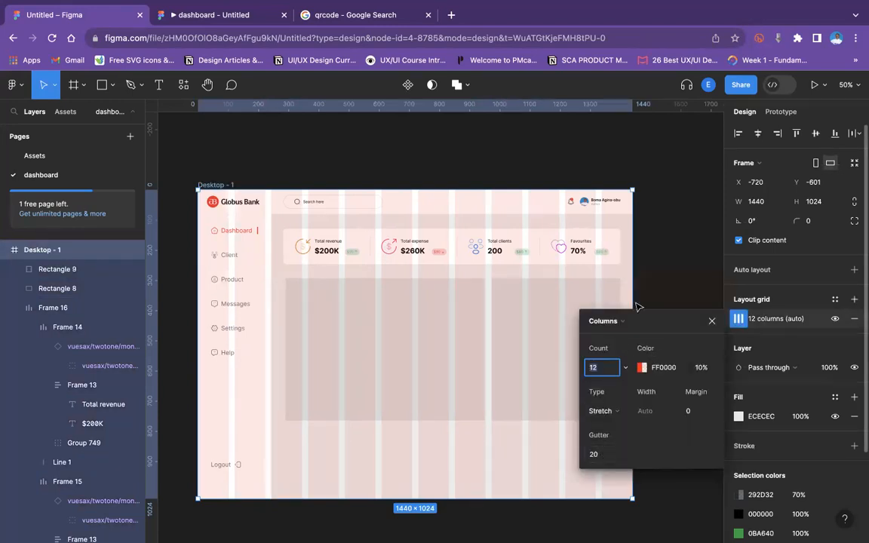
{"action": "left_click", "coordinate": [685, 210]}
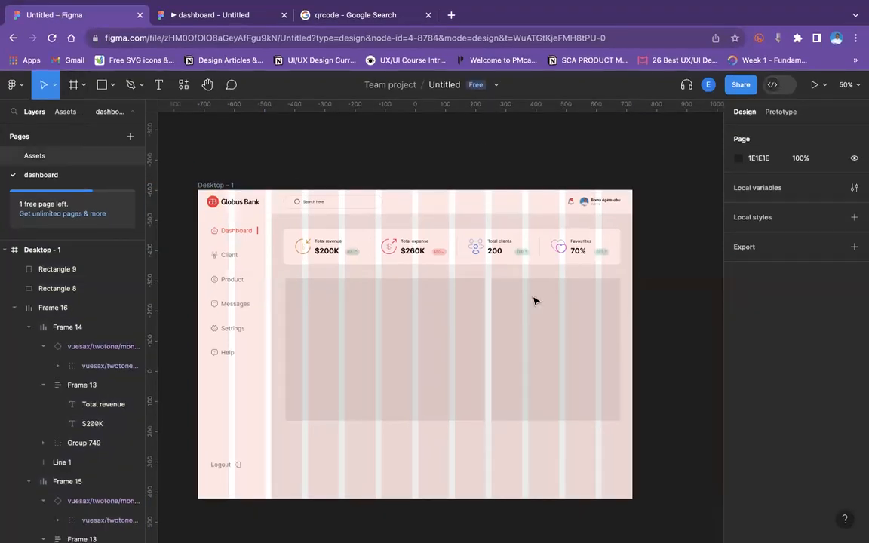
{"action": "left_click", "coordinate": [296, 202]}
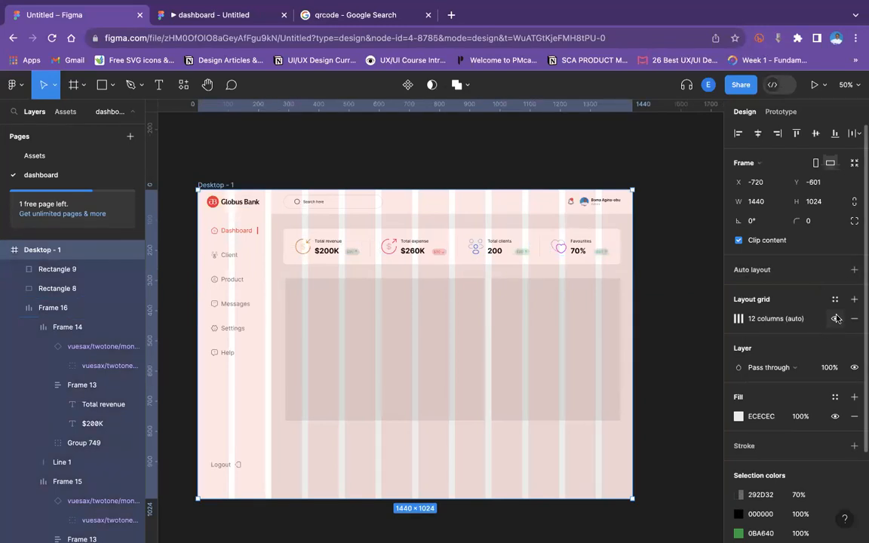
{"action": "left_click", "coordinate": [834, 318]}
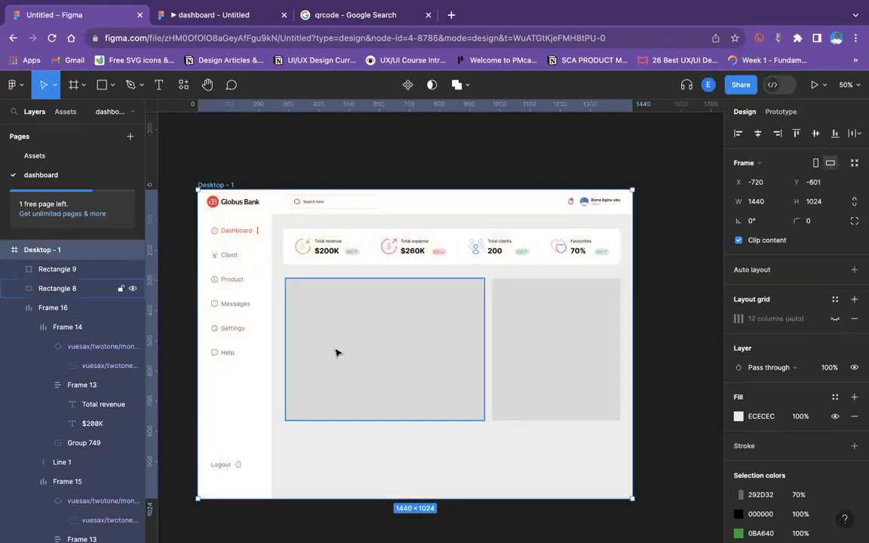
Shorten both new rectangles to about 326 high and select them together.
{"action": "left_click", "coordinate": [356, 388]}
{"action": "left_click_drag", "start_coordinate": [369, 380], "coordinate": [368, 378]}
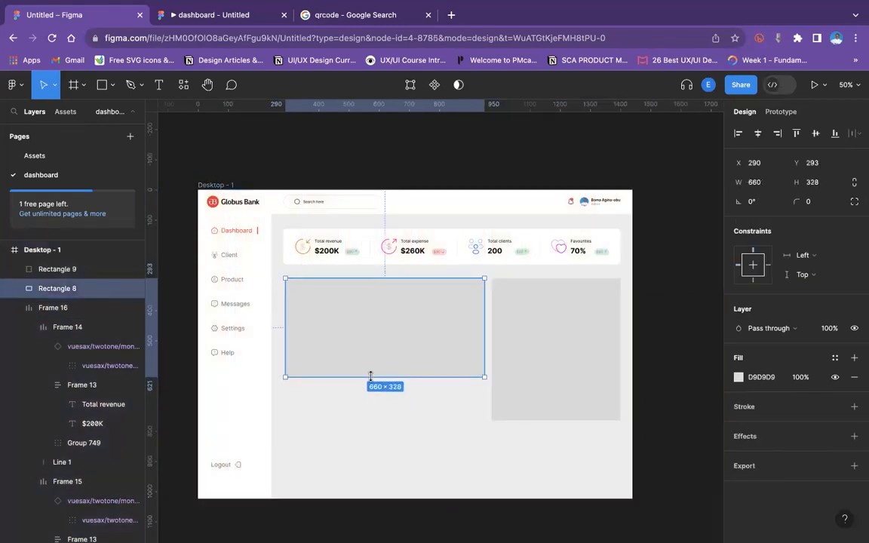
{"action": "left_click", "coordinate": [545, 411]}
{"action": "left_click_drag", "start_coordinate": [545, 407], "coordinate": [550, 379]}
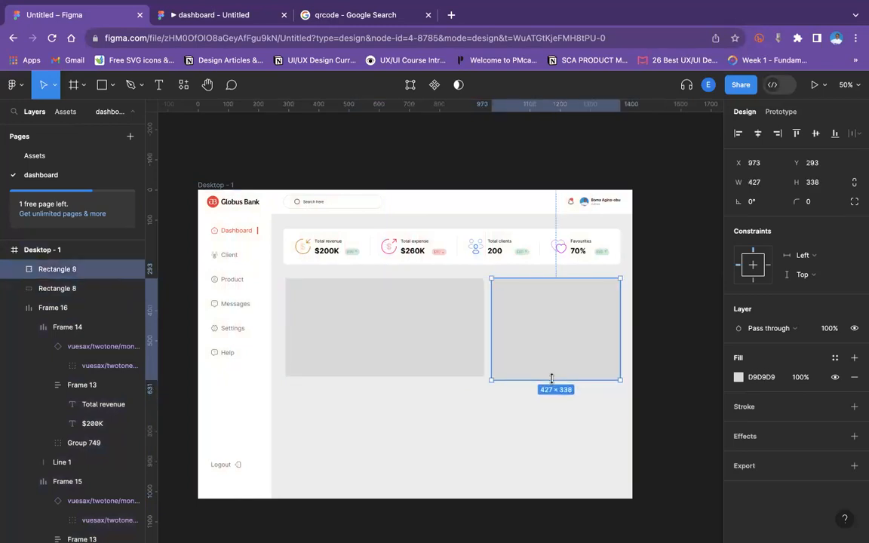
{"action": "left_click", "coordinate": [421, 306]}
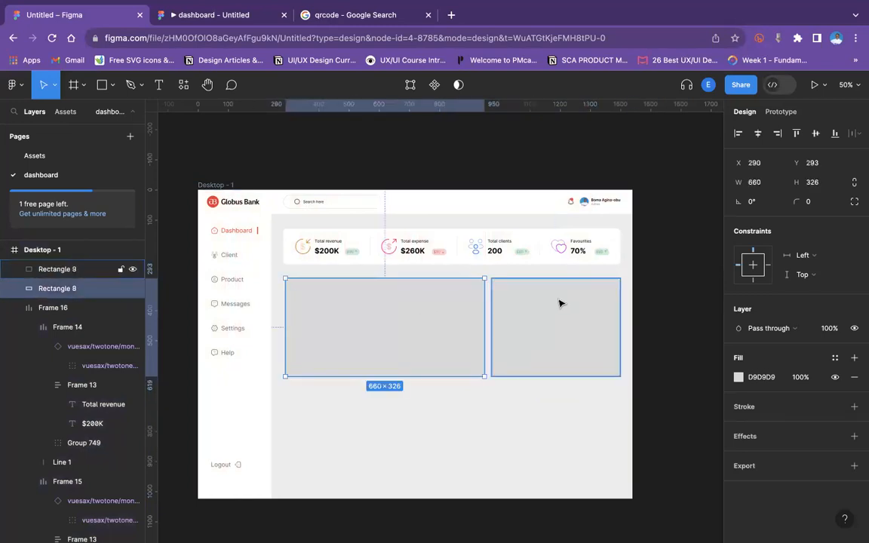
{"action": "left_click", "coordinate": [592, 366], "text": "shift"}
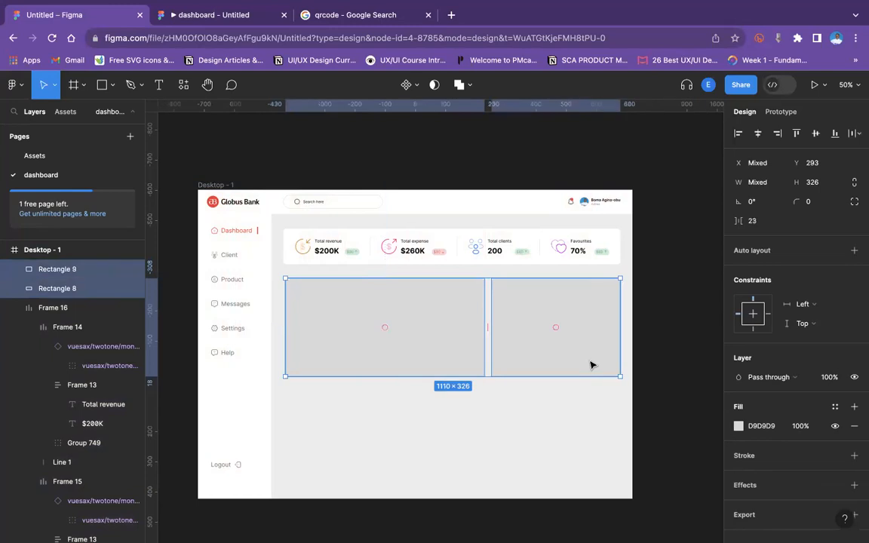
Group the two rectangles, then group the stat cards row separately.
{"action": "key", "text": "ctrl+g"}
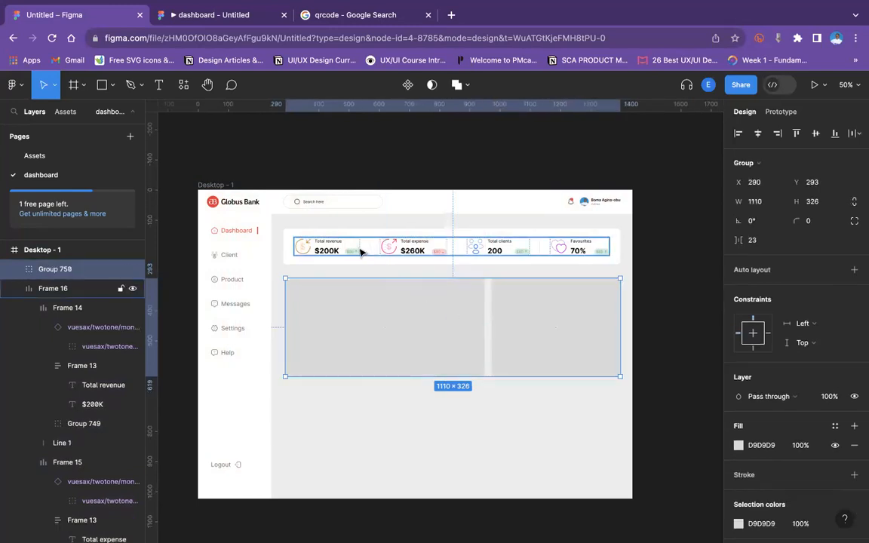
{"action": "left_click", "coordinate": [511, 249]}
{"action": "left_click", "coordinate": [619, 235], "text": "shift"}
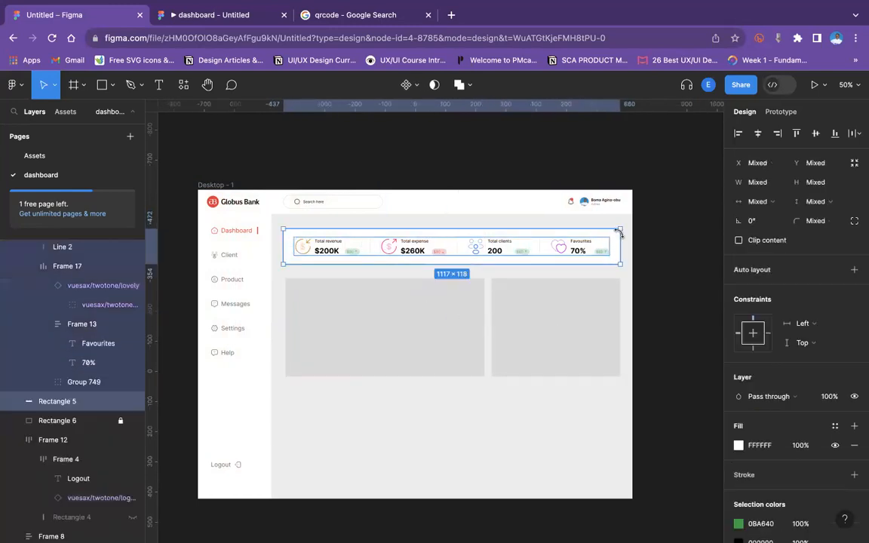
{"action": "key", "text": "ctrl+g"}
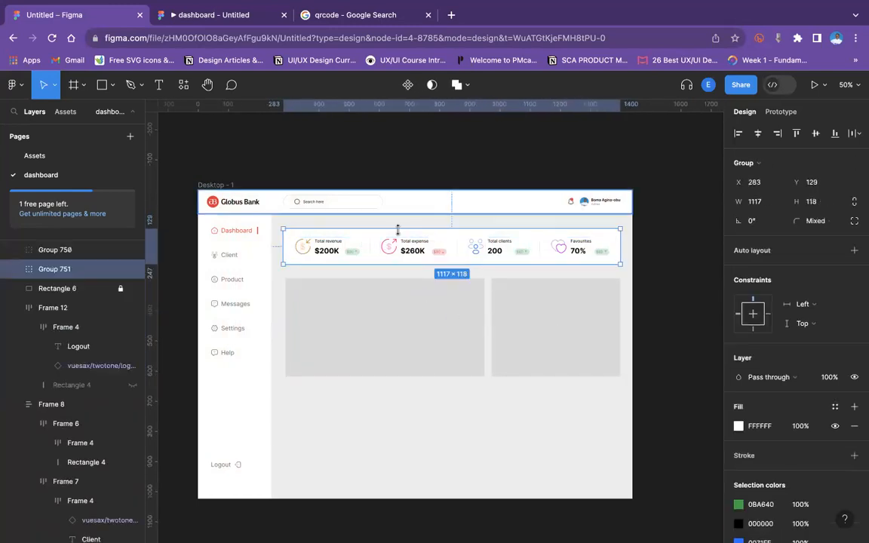
Left-align the cards group and rectangles group and stack them in a vertical auto layout with 20 spacing.
{"action": "left_click", "coordinate": [379, 291], "text": "shift"}
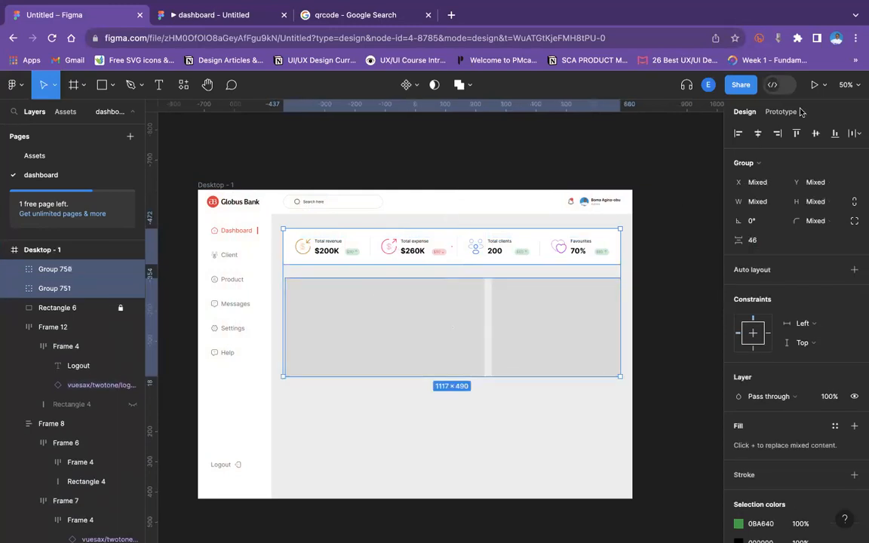
{"action": "left_click", "coordinate": [738, 134]}
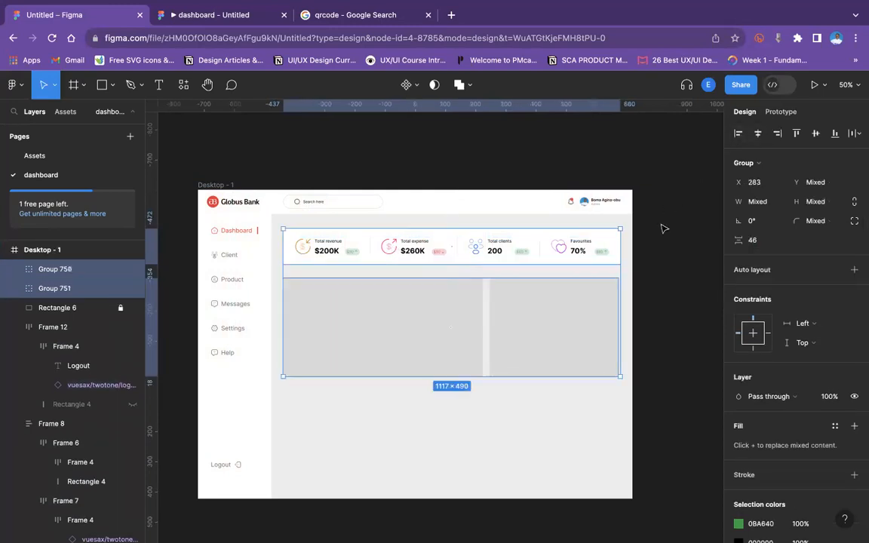
{"action": "left_click", "coordinate": [600, 322]}
{"action": "left_click_drag", "start_coordinate": [620, 314], "coordinate": [623, 314]}
{"action": "left_click", "coordinate": [585, 302], "text": "shift"}
{"action": "left_click", "coordinate": [578, 304], "text": "shift"}
{"action": "left_click", "coordinate": [567, 251], "text": "shift"}
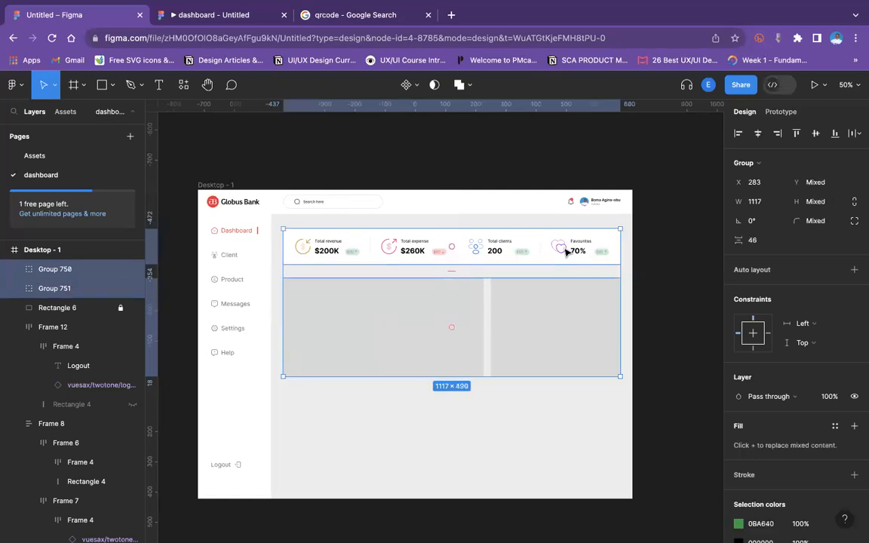
{"action": "key", "text": "shift+a"}
{"action": "left_click", "coordinate": [754, 331]}
{"action": "type", "text": "20"}
{"action": "key", "text": "Return"}
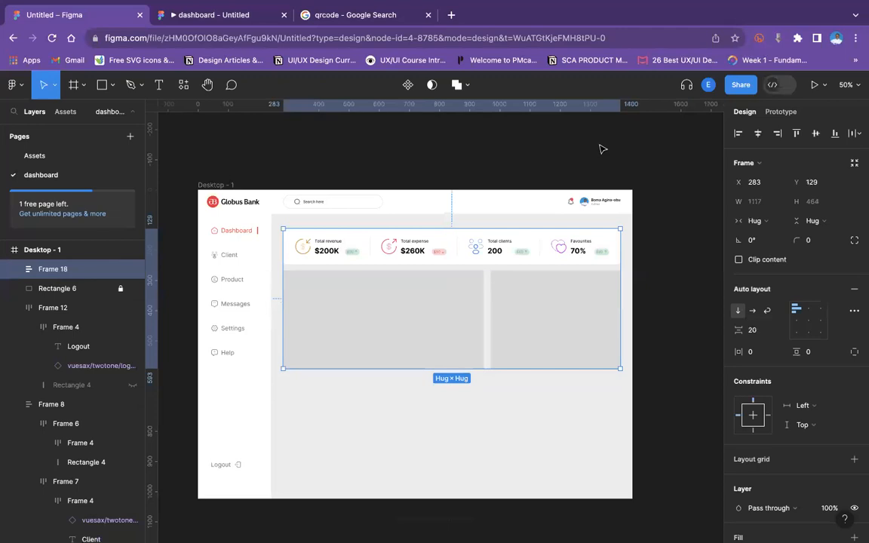
Ungroup the auto layout frame and the rectangles group, keeping their positions.
{"action": "left_click", "coordinate": [603, 170]}
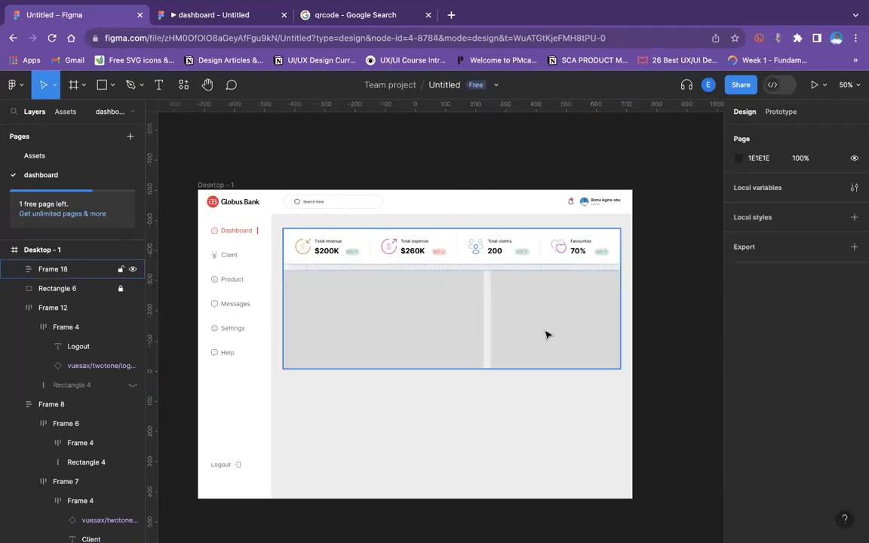
{"action": "left_click", "coordinate": [489, 323]}
{"action": "right_click", "coordinate": [490, 323]}
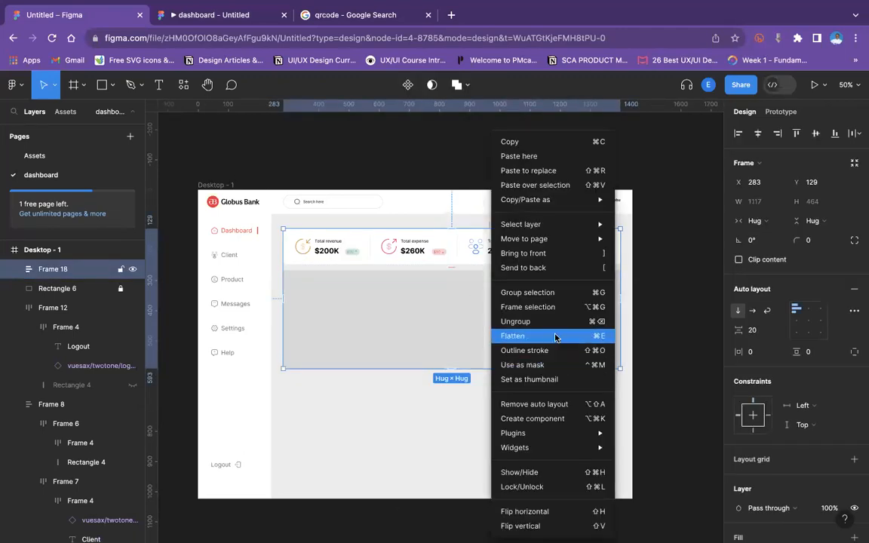
{"action": "left_click", "coordinate": [546, 321]}
{"action": "left_click", "coordinate": [659, 310]}
{"action": "left_click", "coordinate": [578, 329]}
{"action": "right_click", "coordinate": [577, 329]}
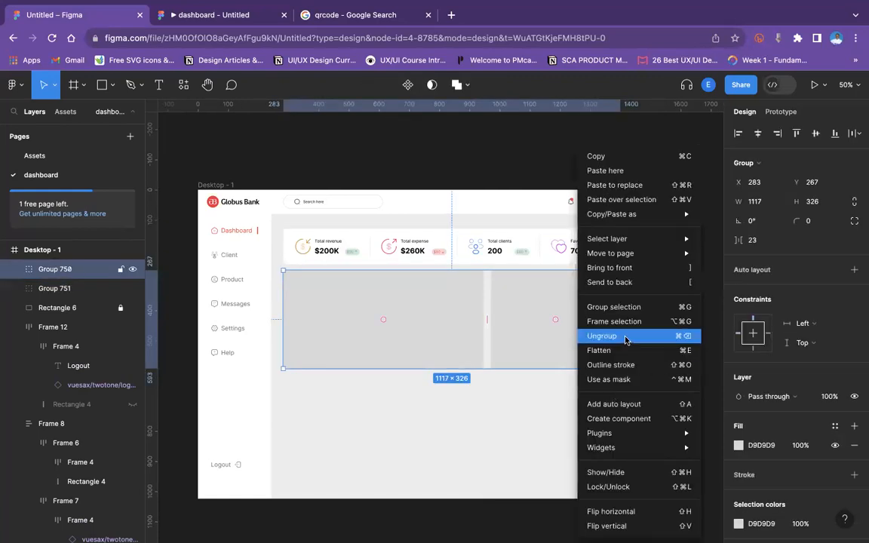
{"action": "left_click", "coordinate": [602, 335]}
{"action": "left_click", "coordinate": [679, 342]}
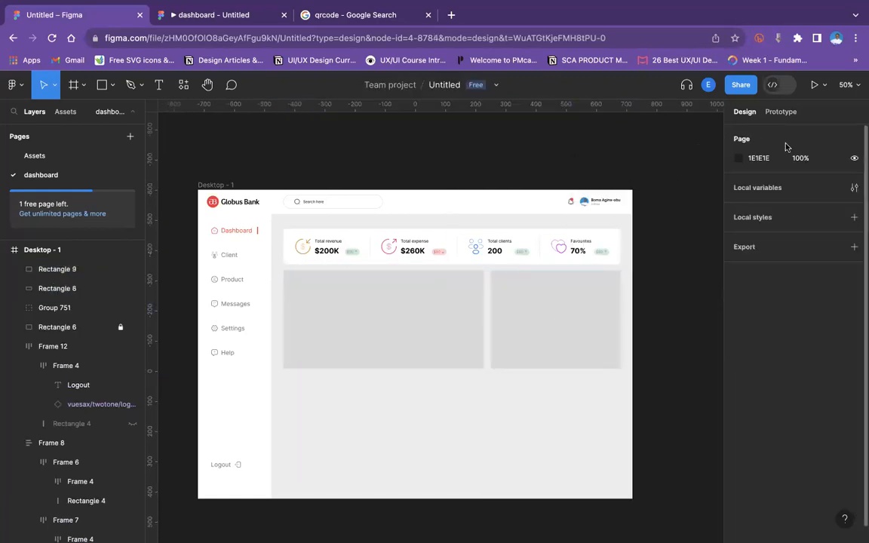
Preview the layout in the prototype tab and switch back to the editor.
{"action": "left_click", "coordinate": [181, 14]}
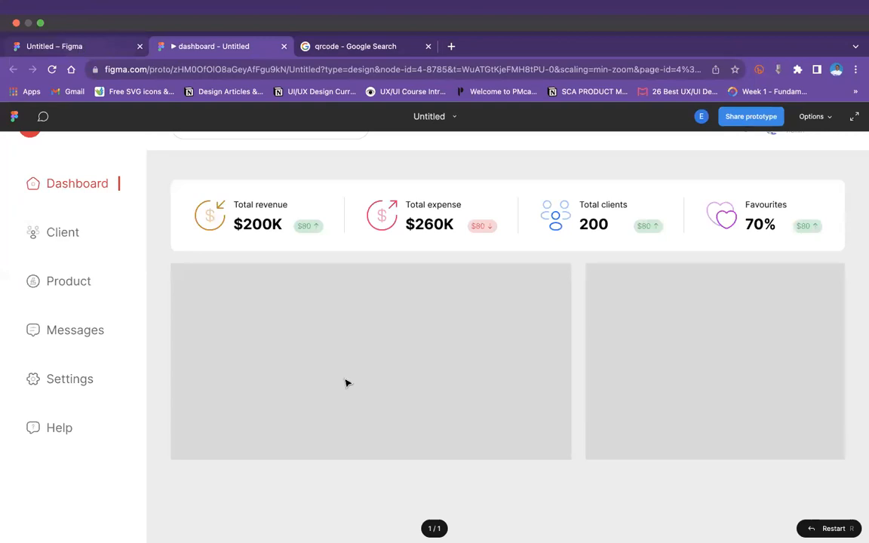
{"action": "key", "text": "super+alt+Left"}
Set the corner radius of both large rectangles to 10.
{"action": "left_click", "coordinate": [403, 351]}
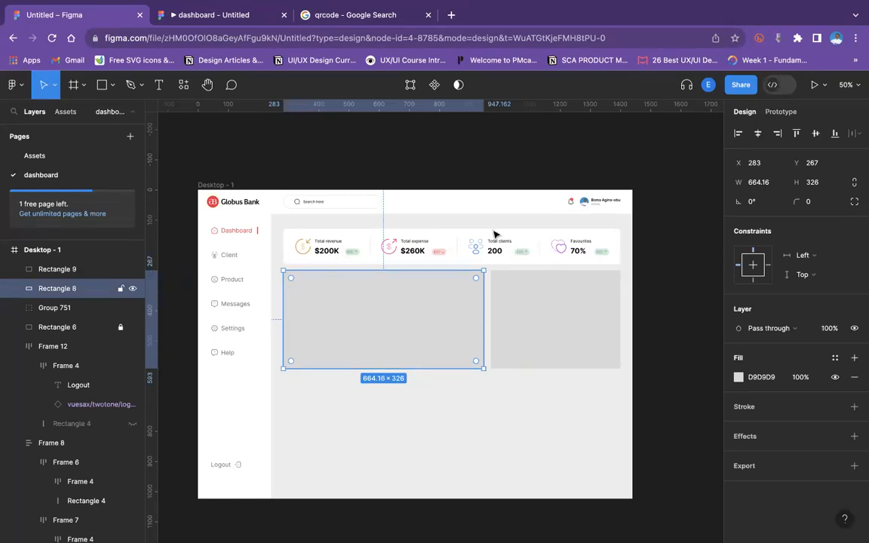
{"action": "left_click", "coordinate": [615, 247]}
{"action": "double_click", "coordinate": [616, 246]}
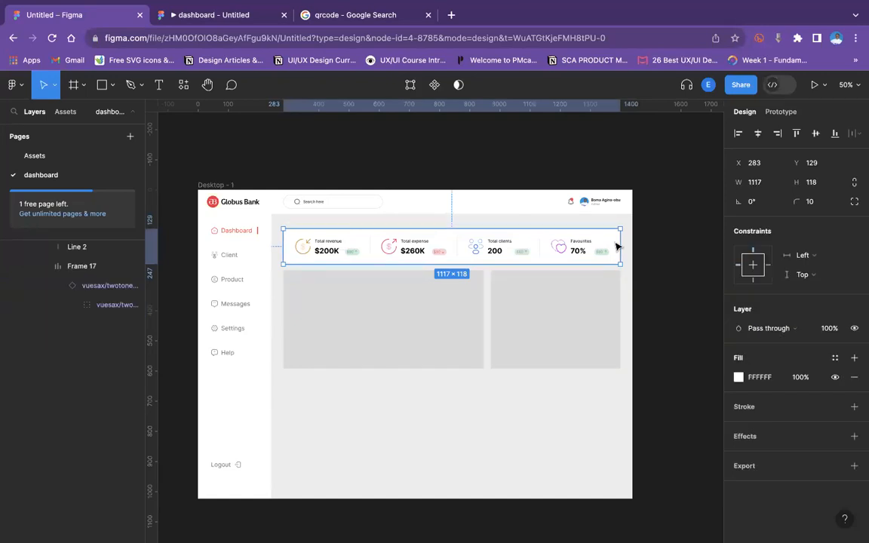
{"action": "left_click", "coordinate": [391, 347]}
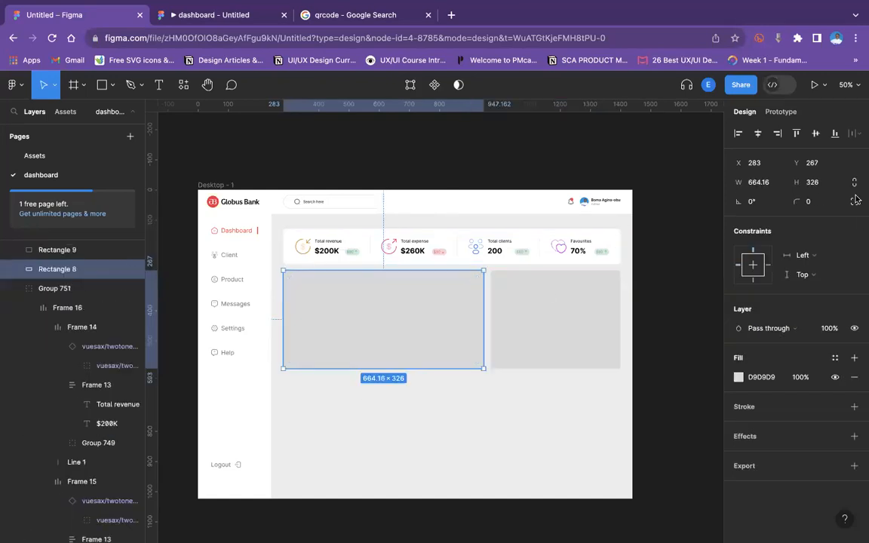
{"action": "left_click", "coordinate": [818, 203]}
{"action": "type", "text": "10"}
{"action": "left_click", "coordinate": [500, 351]}
{"action": "left_click", "coordinate": [811, 205]}
{"action": "type", "text": "1"}
{"action": "key", "text": "Return"}
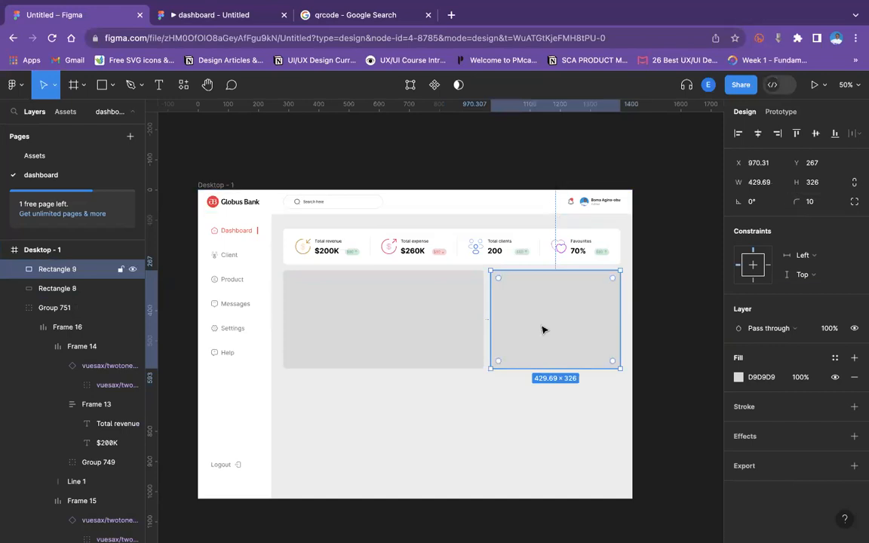
Duplicate the right rectangle and place the copy below the left rectangle.
{"action": "key", "text": "ctrl+d"}
{"action": "left_click_drag", "start_coordinate": [541, 330], "coordinate": [336, 436]}
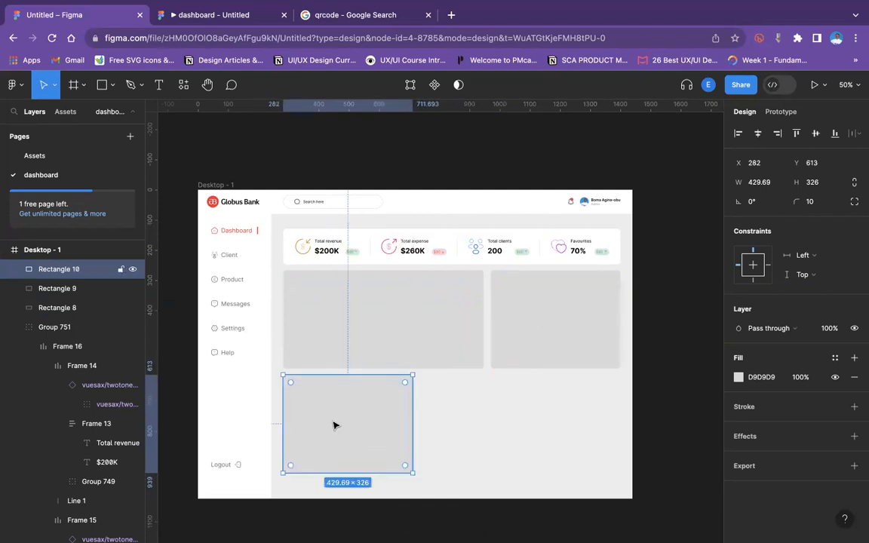
{"action": "left_click", "coordinate": [341, 355], "text": "shift"}
{"action": "left_click", "coordinate": [423, 426]}
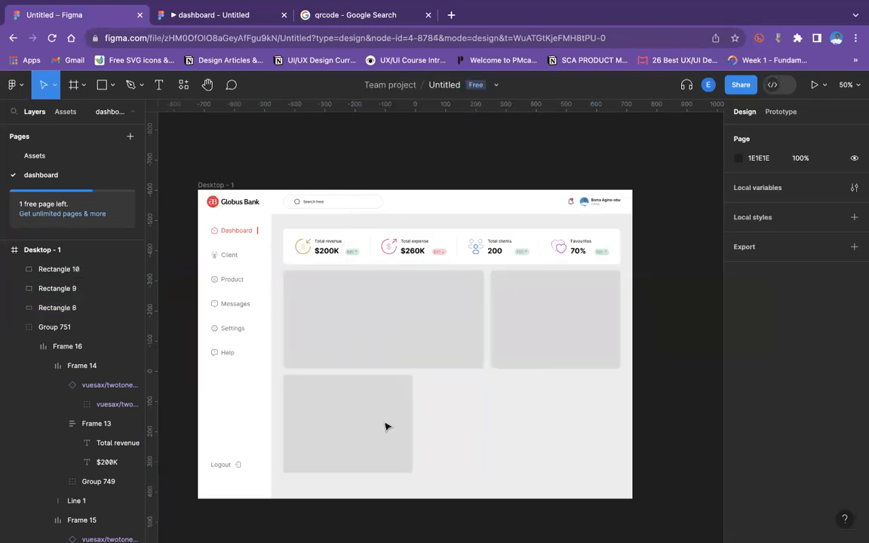
{"action": "left_click", "coordinate": [385, 427]}
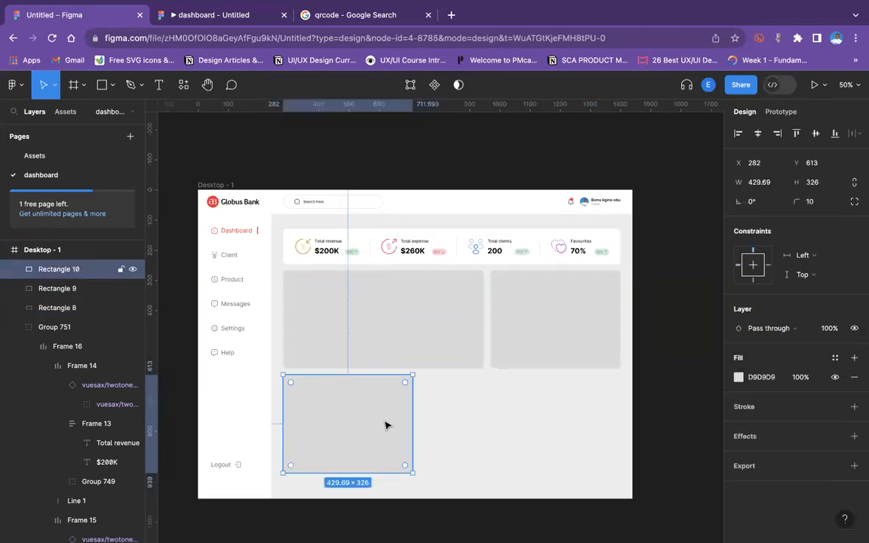
{"action": "left_click", "coordinate": [468, 310]}
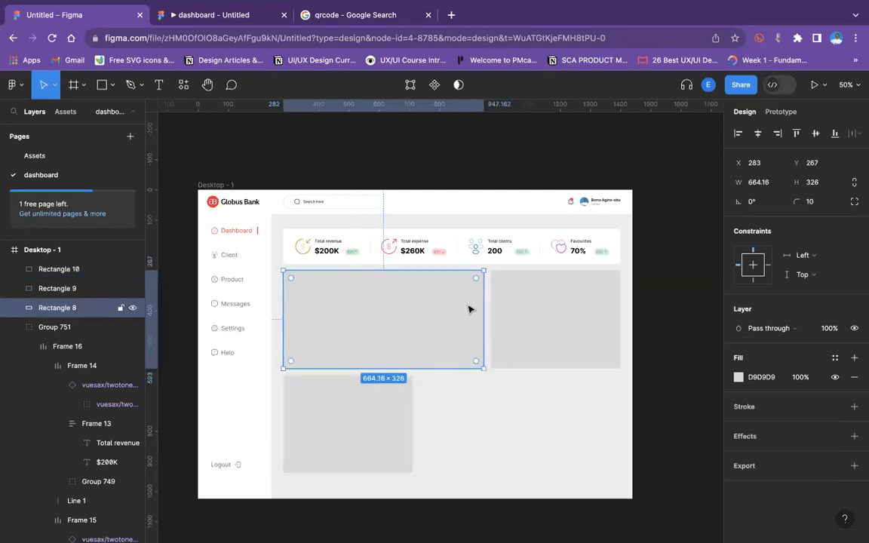
Duplicate the large left rectangle and place the copy beside the lower-left rectangle, filling the bottom row.
{"action": "key", "text": "super+d"}
{"action": "left_click_drag", "start_coordinate": [458, 334], "coordinate": [595, 436]}
{"action": "left_click", "coordinate": [661, 355]}
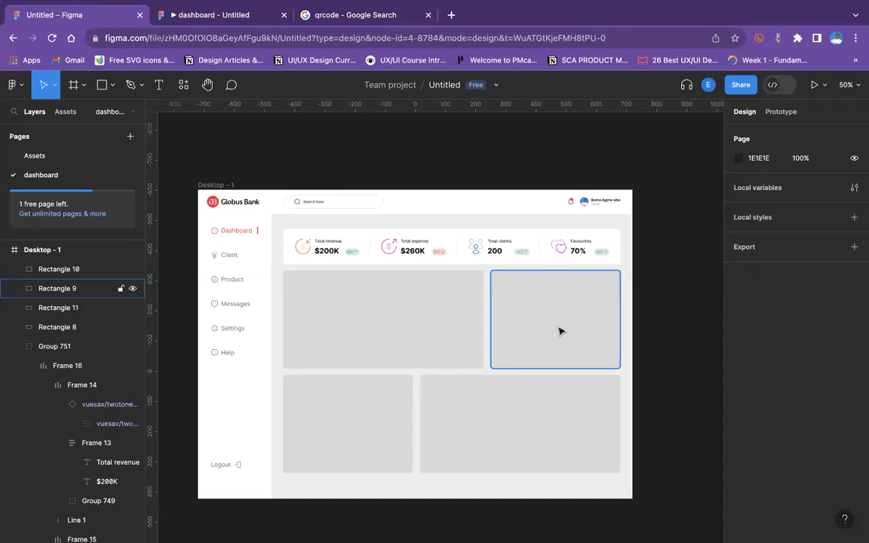
Check the updated layout in the prototype preview tab and return to the design editor.
{"action": "left_click", "coordinate": [649, 196]}
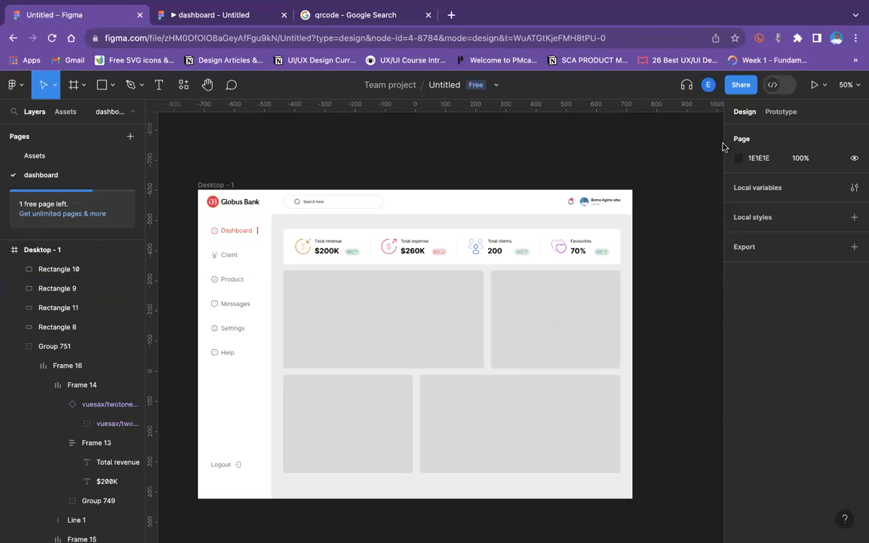
{"action": "left_click", "coordinate": [511, 321]}
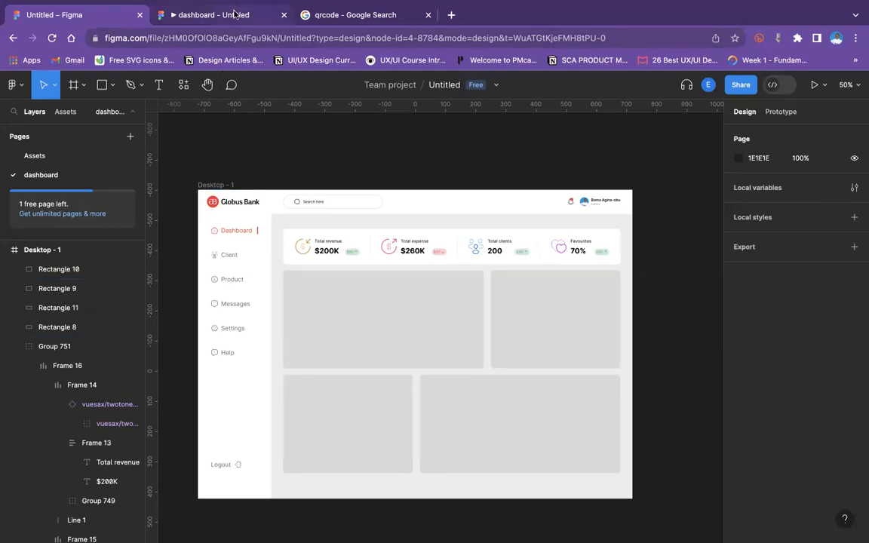
{"action": "left_click", "coordinate": [234, 15]}
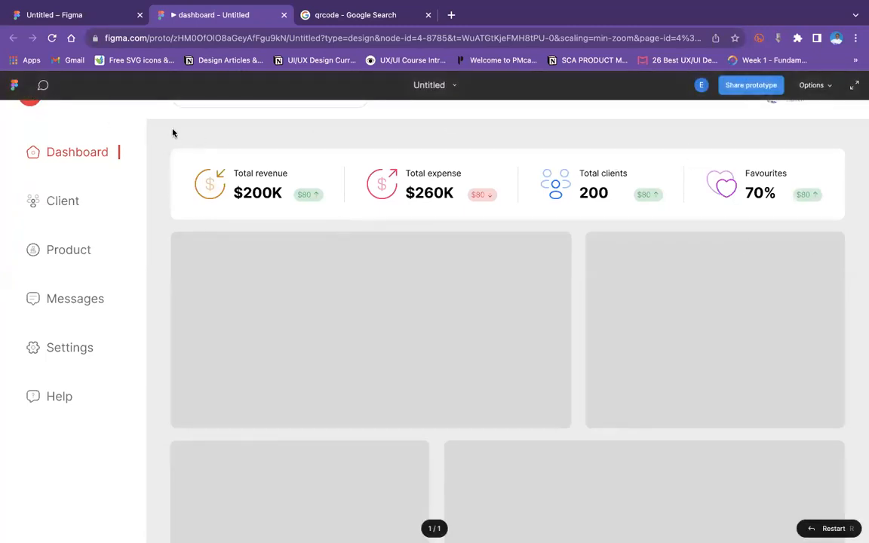
{"action": "left_click", "coordinate": [89, 18]}
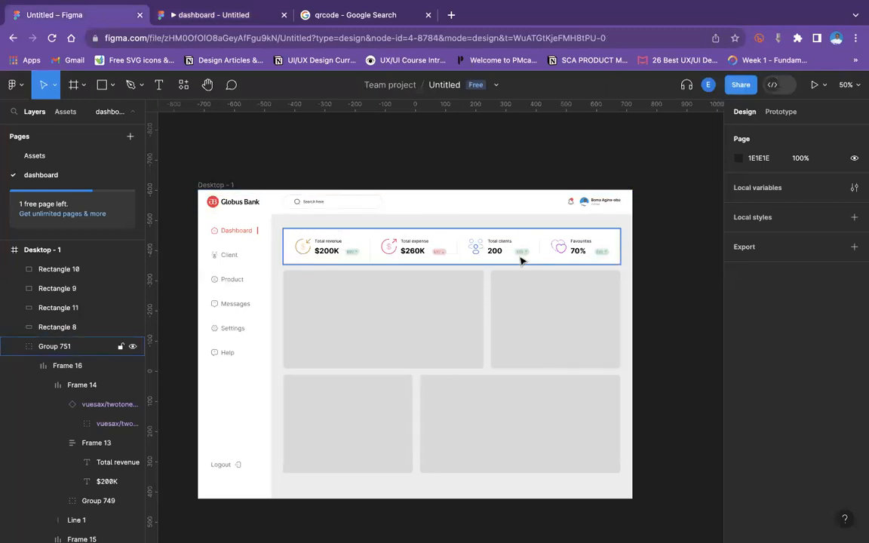
Select the stat card row together with the four content panels and shift them down to free space above.
{"action": "left_click_drag", "start_coordinate": [656, 239], "coordinate": [349, 441]}
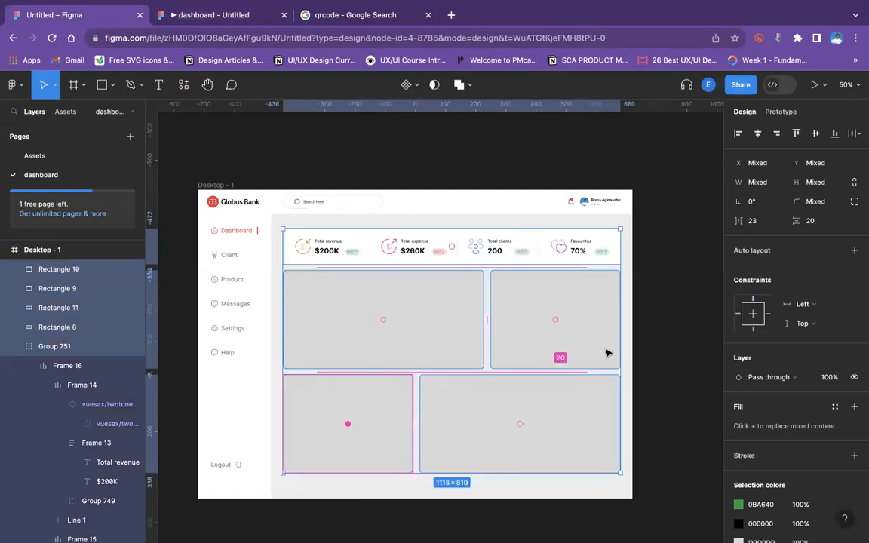
{"action": "left_click_drag", "start_coordinate": [667, 212], "coordinate": [579, 367]}
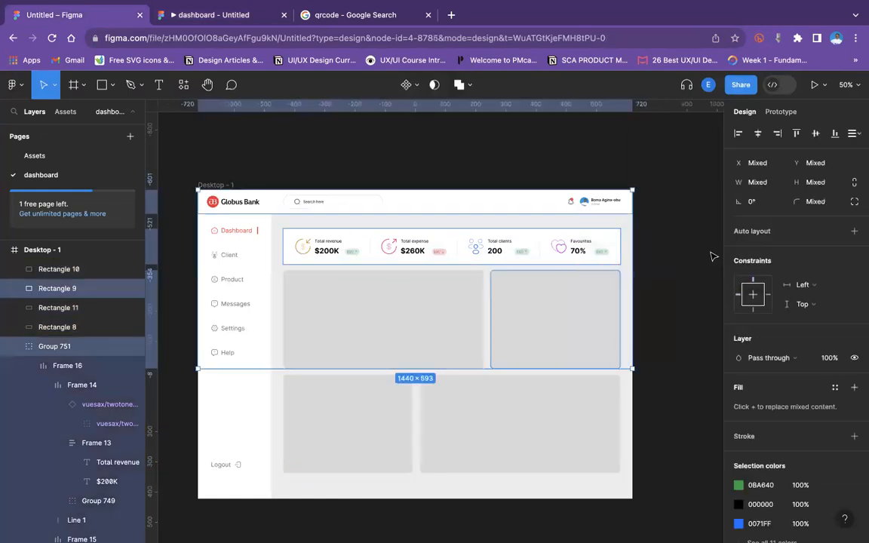
{"action": "left_click_drag", "start_coordinate": [663, 226], "coordinate": [313, 446]}
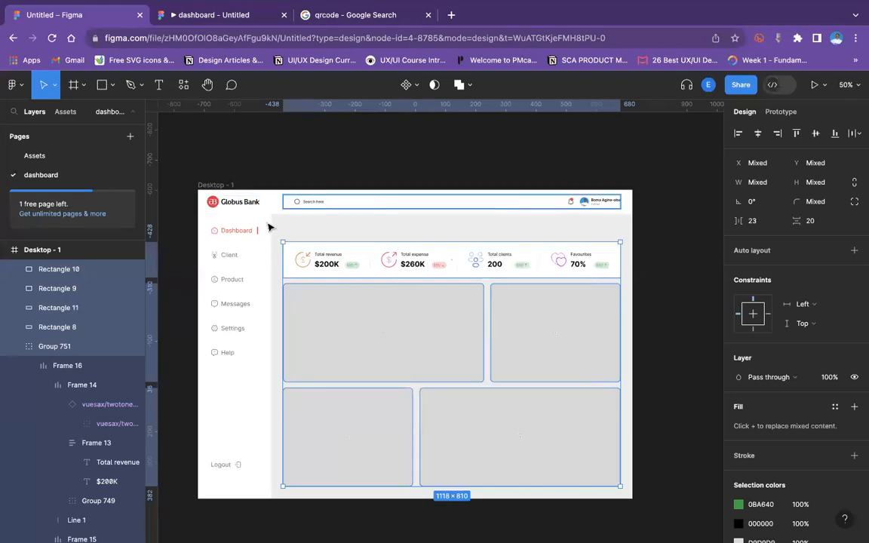
Copy the Dashboard navigation label and paste the copy above the stat cards as a page heading.
{"action": "left_click", "coordinate": [226, 233]}
{"action": "double_click", "coordinate": [236, 231]}
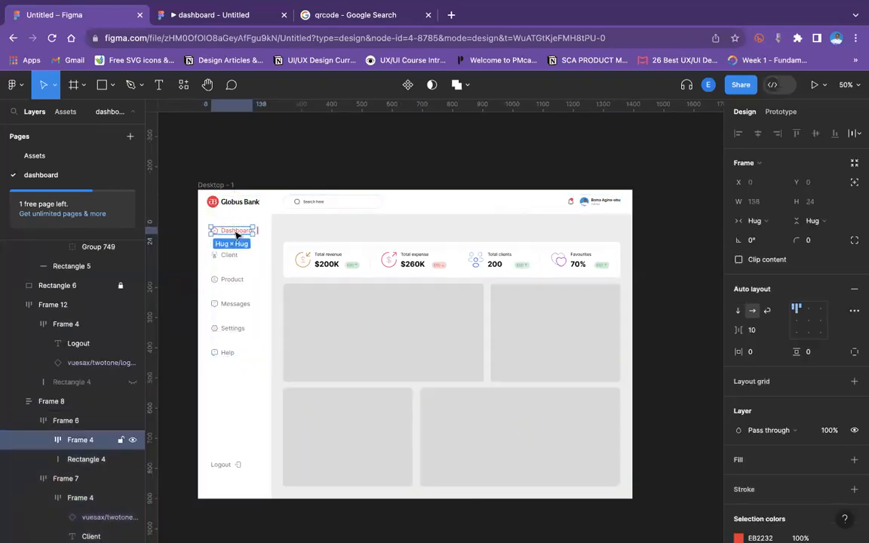
{"action": "double_click", "coordinate": [236, 232]}
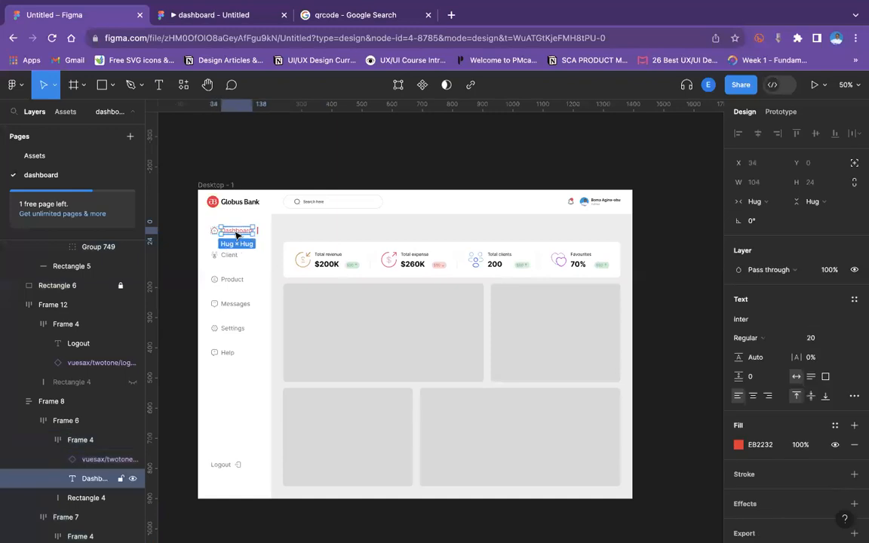
{"action": "key", "text": "ctrl+v"}
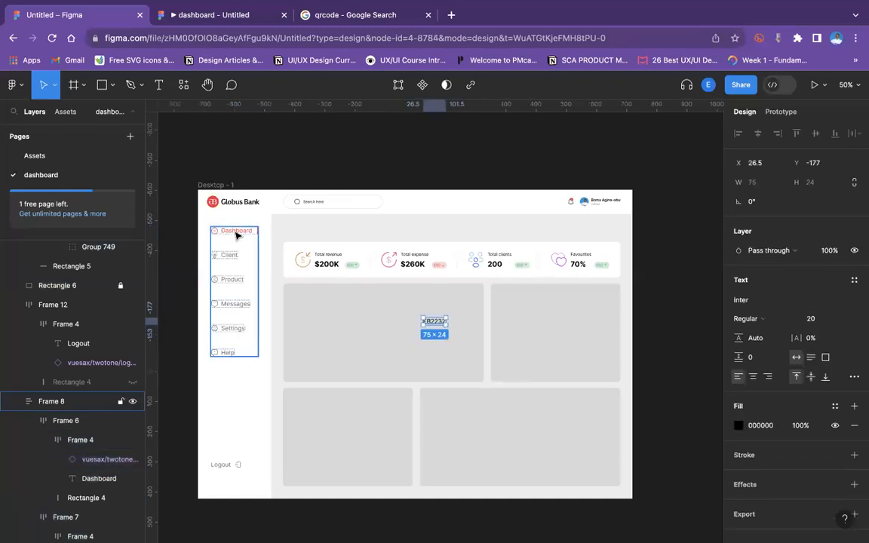
{"action": "key", "text": "ctrl+z"}
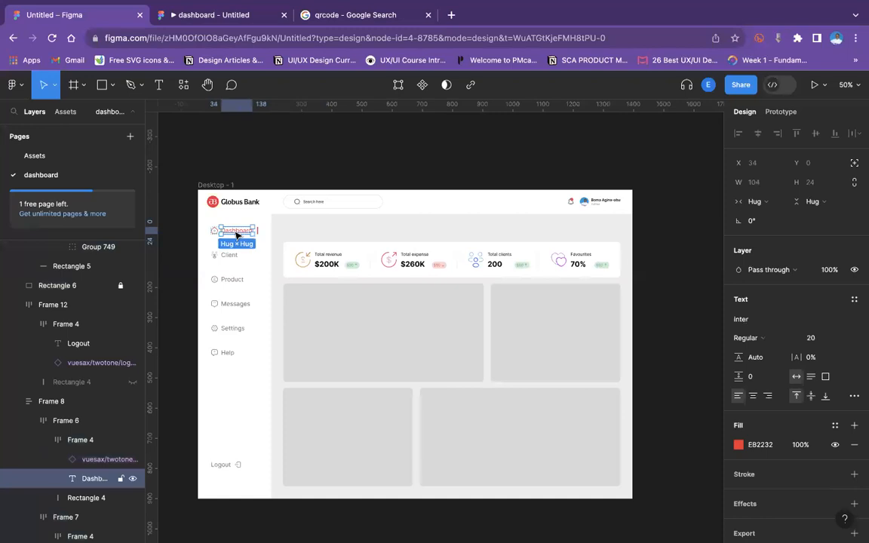
{"action": "left_click", "coordinate": [318, 232]}
{"action": "key", "text": "ctrl+v"}
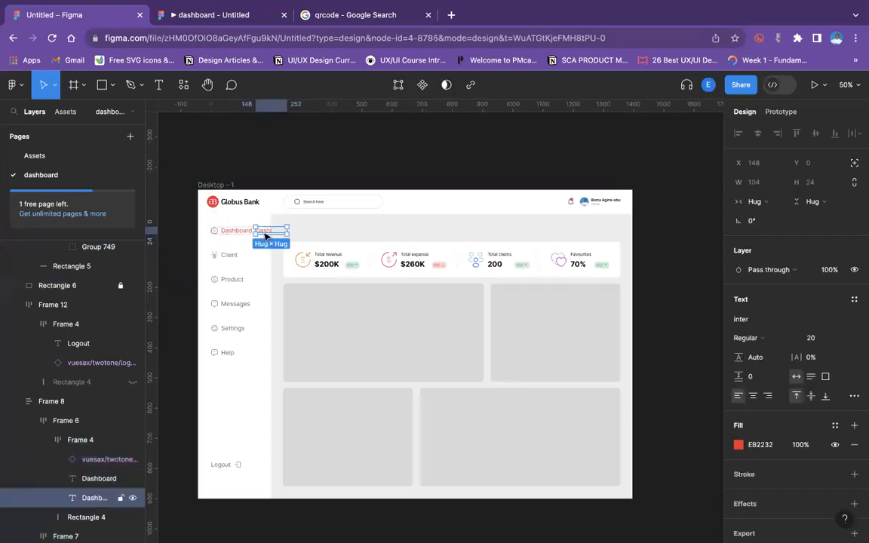
{"action": "left_click_drag", "start_coordinate": [264, 230], "coordinate": [319, 231]}
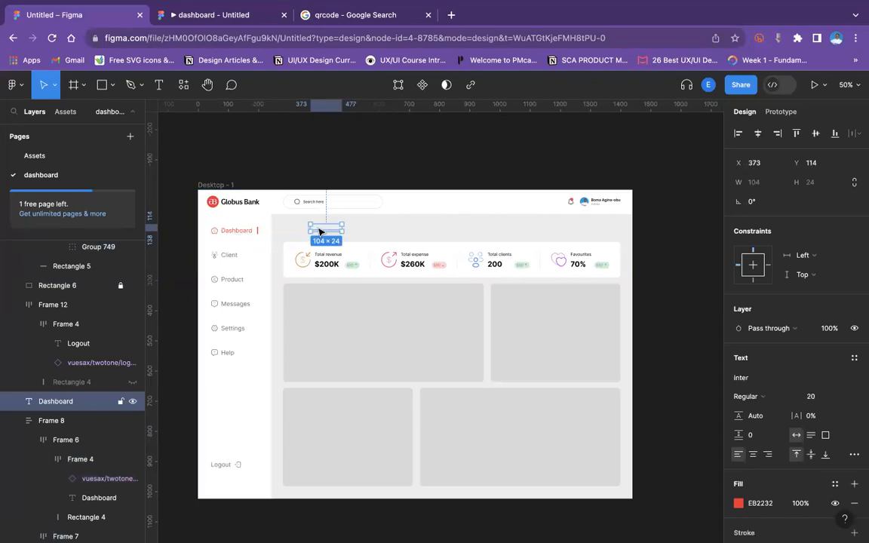
{"action": "right_click", "coordinate": [318, 232]}
{"action": "left_click", "coordinate": [345, 281]}
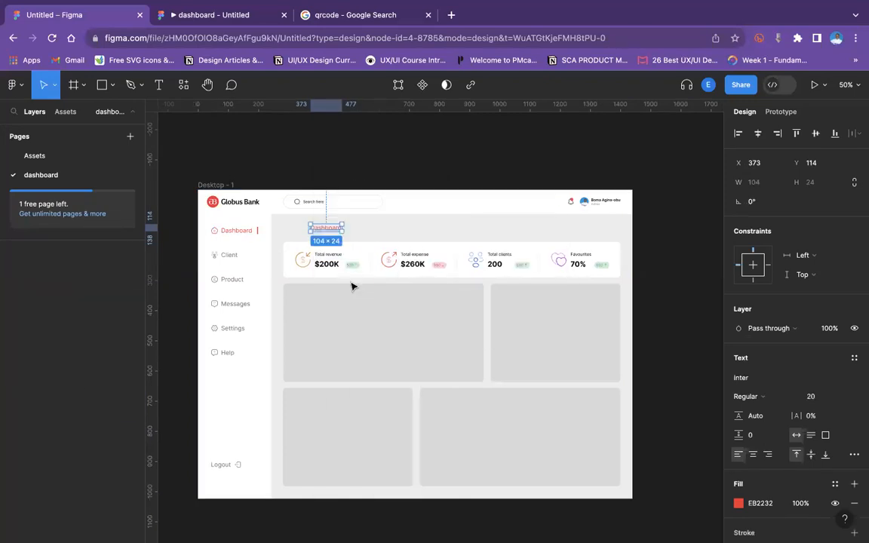
{"action": "left_click_drag", "start_coordinate": [326, 227], "coordinate": [300, 230]}
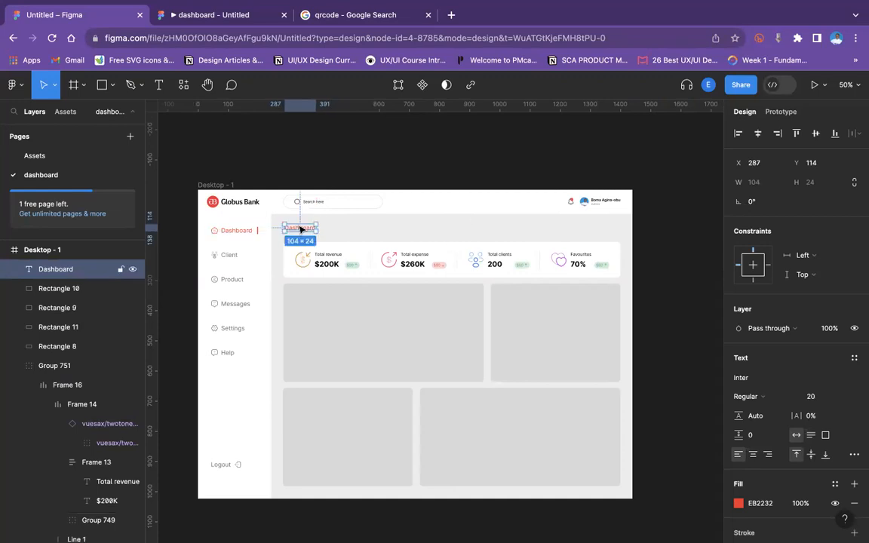
Nudge the copied Dashboard heading into alignment with the stat card row's left edge.
{"action": "key", "text": "super+plus"}
{"action": "scroll", "coordinate": [300, 229], "scroll_direction": "left", "scroll_amount": 3}
{"action": "scroll", "coordinate": [300, 229], "scroll_direction": "up", "scroll_amount": 1}
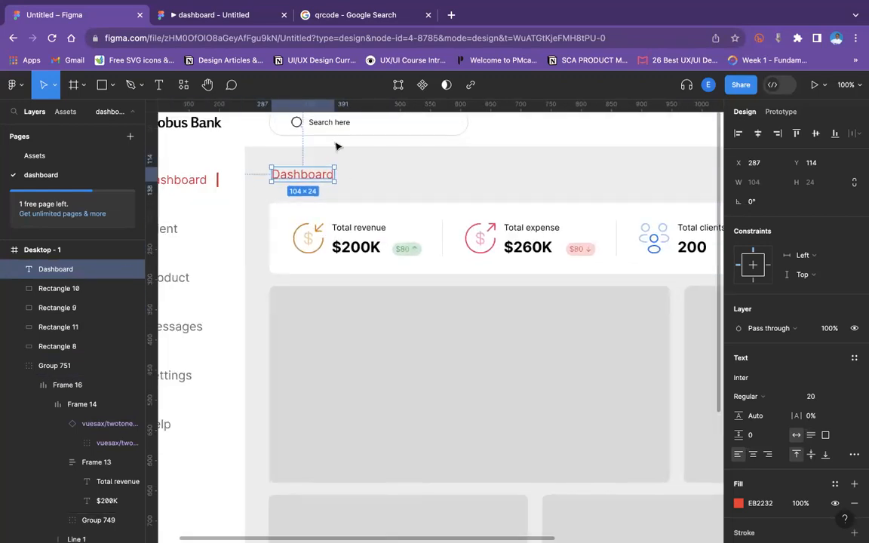
{"action": "left_click_drag", "start_coordinate": [301, 175], "coordinate": [297, 182]}
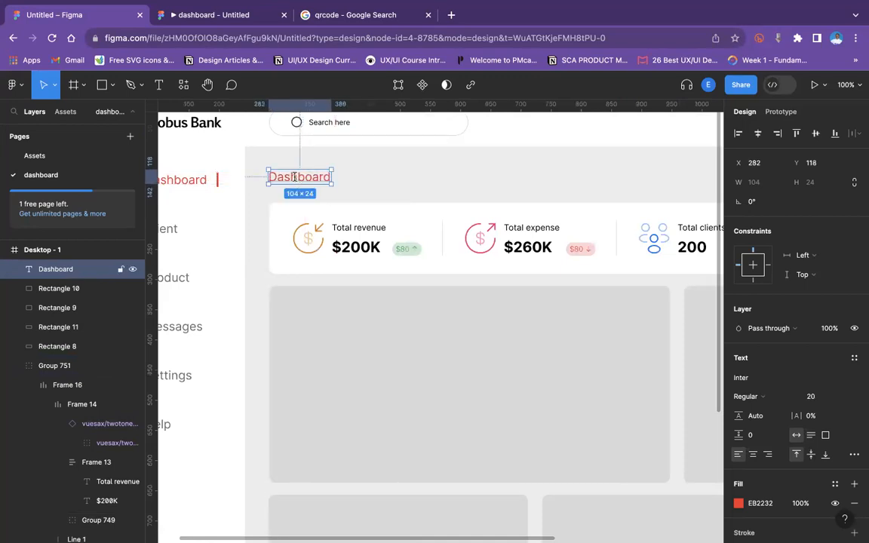
Append a "/" to the end of the Dashboard heading text.
{"action": "double_click", "coordinate": [300, 178]}
{"action": "left_click", "coordinate": [332, 175]}
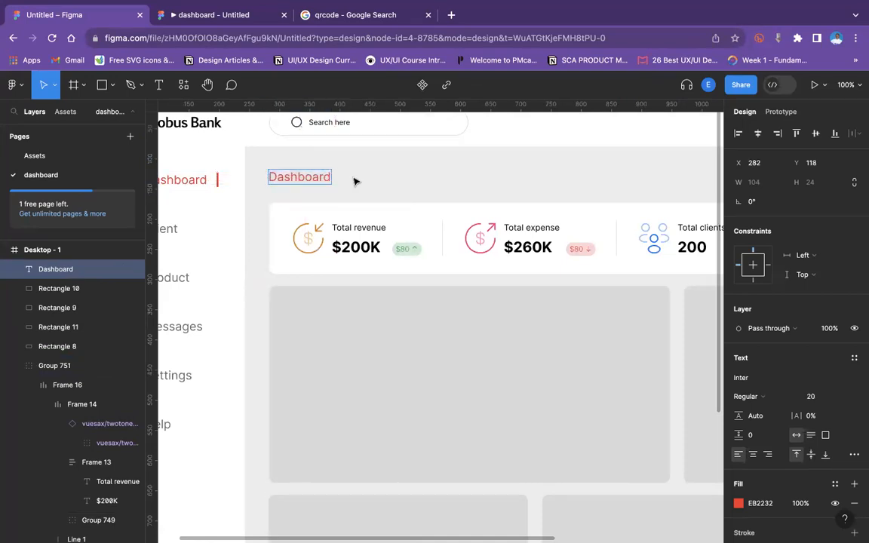
{"action": "type", "text": "/"}
{"action": "key", "text": "ctrl+minus"}
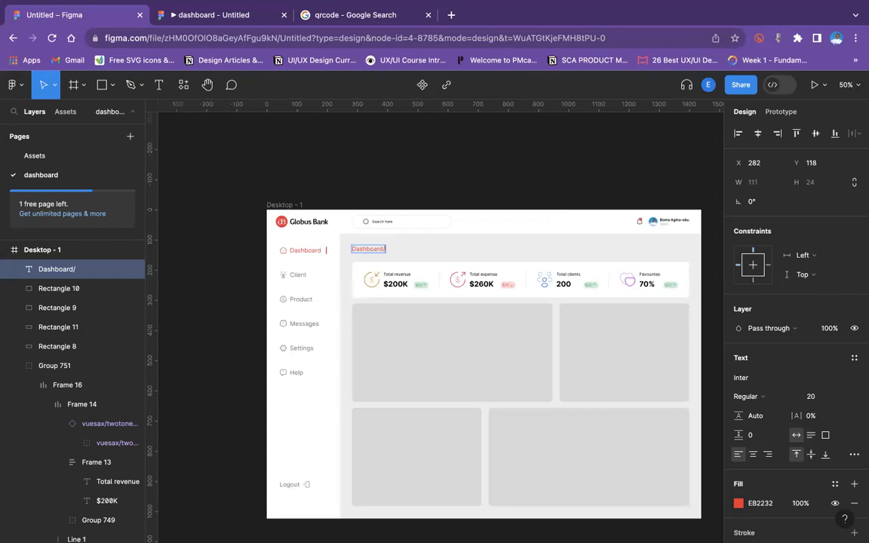
{"action": "key", "text": "Escape"}
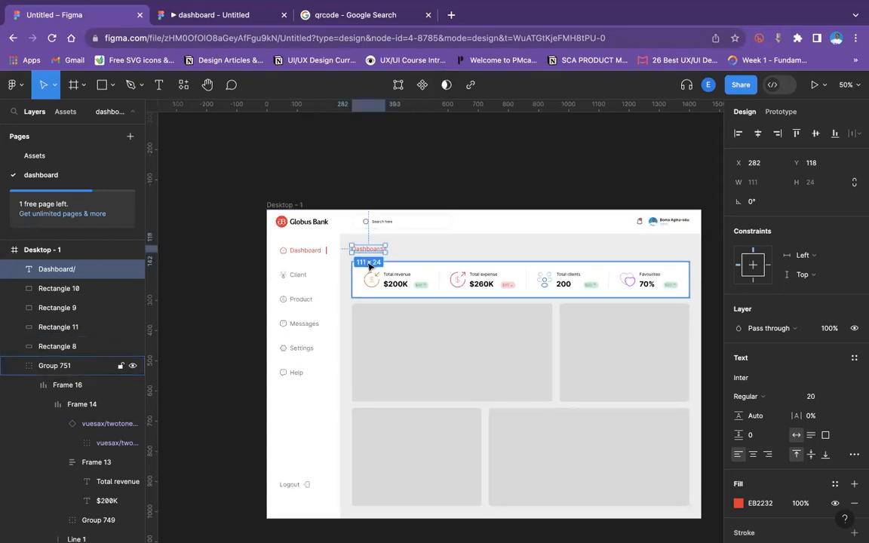
Delete the Dashboard heading above the stat cards.
{"action": "left_click", "coordinate": [469, 160]}
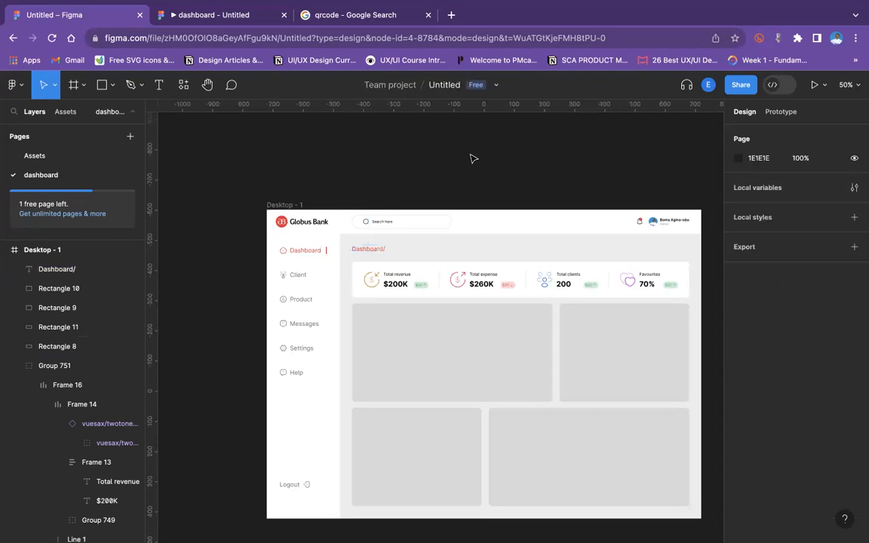
{"action": "left_click", "coordinate": [363, 249]}
{"action": "key", "text": "Delete"}
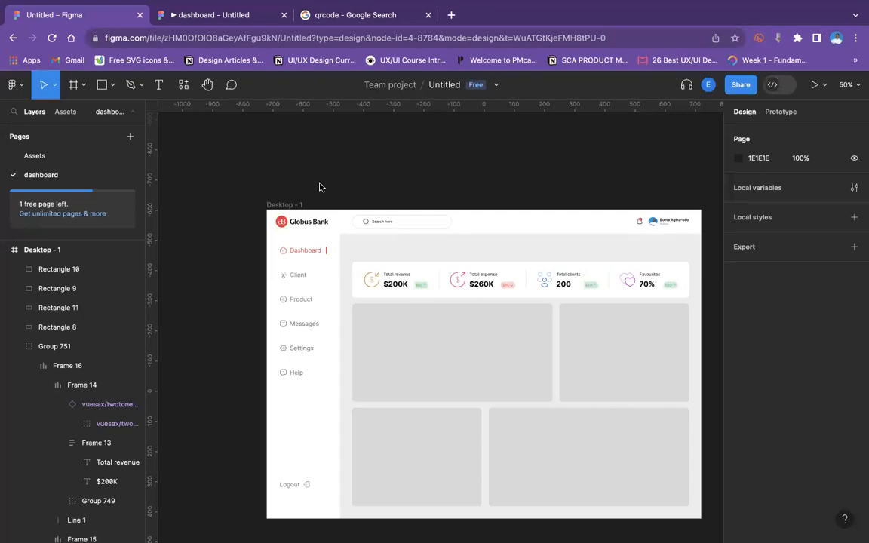
{"action": "left_click", "coordinate": [415, 457]}
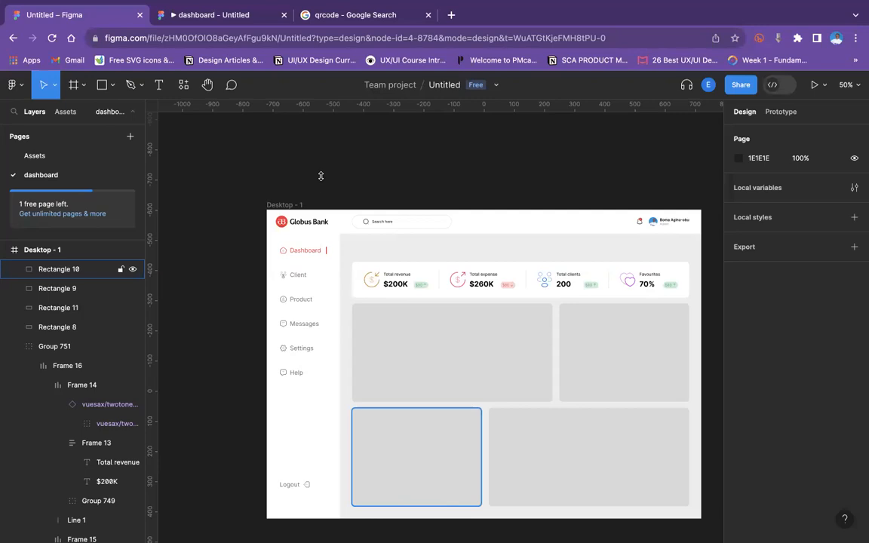
{"action": "left_click", "coordinate": [318, 205]}
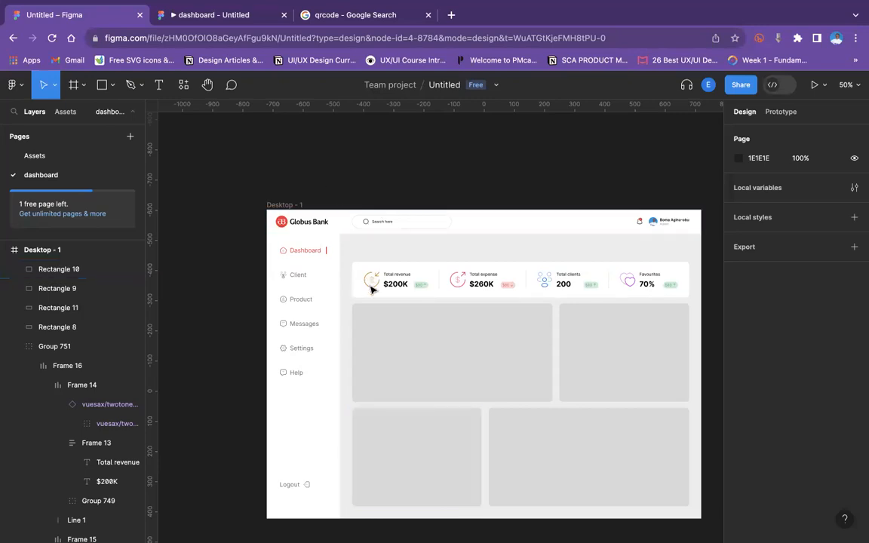
{"action": "scroll", "coordinate": [535, 354], "scroll_direction": "down", "scroll_amount": 3}
{"action": "scroll", "coordinate": [535, 355], "scroll_direction": "up", "scroll_amount": 5}
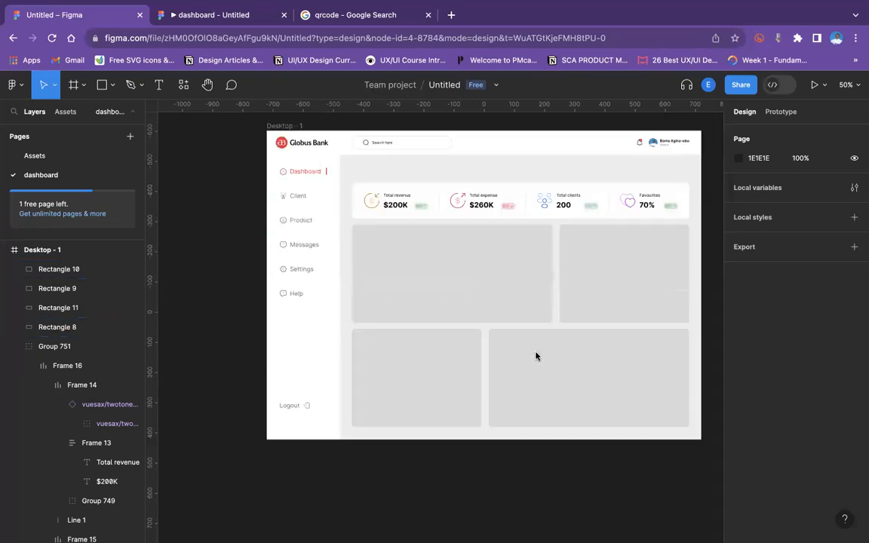
{"action": "scroll", "coordinate": [428, 377], "scroll_direction": "down", "scroll_amount": 3}
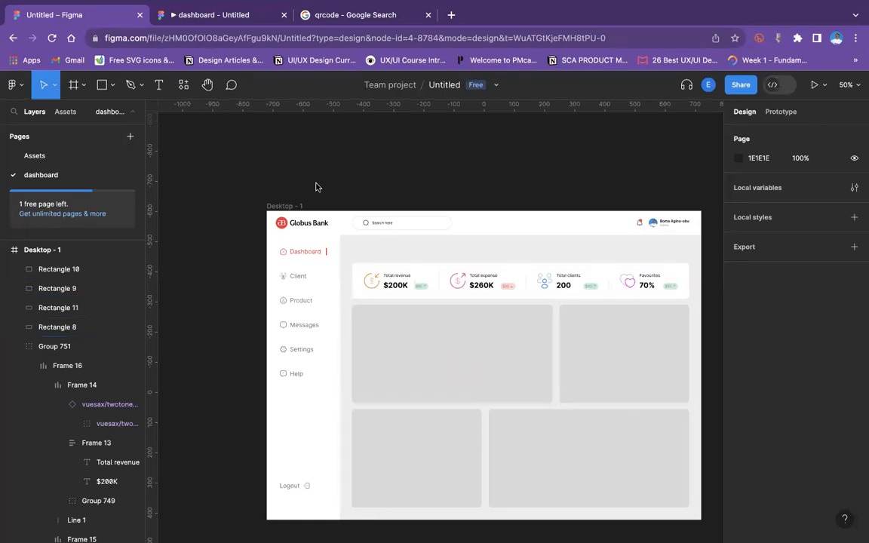
Add a text heading "Welcome" followed by the user's first name and "!" above the stat card row.
{"action": "left_click", "coordinate": [159, 85]}
{"action": "left_click", "coordinate": [353, 244]}
{"action": "type", "text": "Welco"}
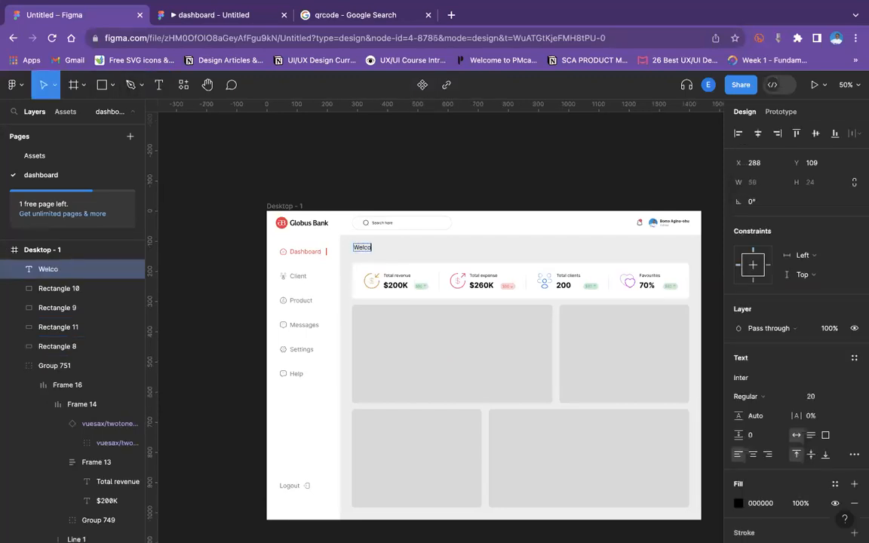
{"action": "type", "text": "me Boma!"}
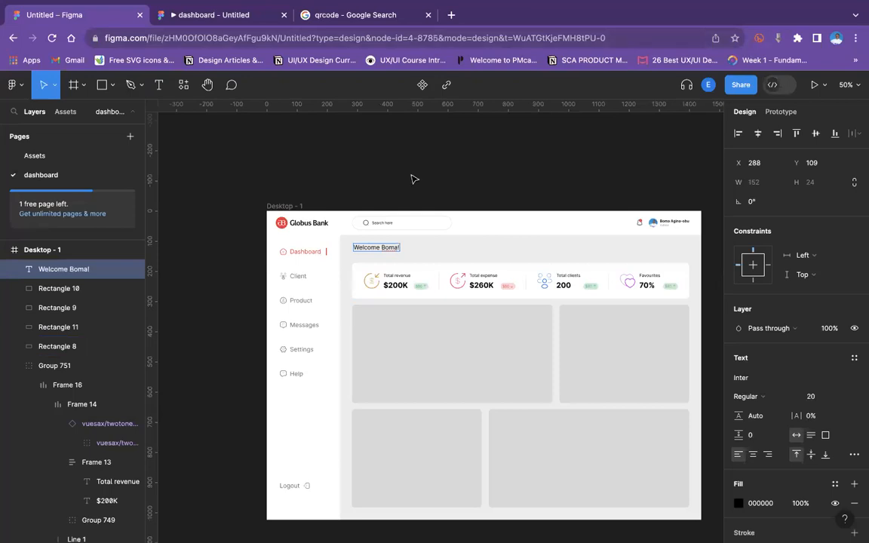
{"action": "key", "text": "Escape"}
{"action": "left_click_drag", "start_coordinate": [370, 250], "coordinate": [372, 245]}
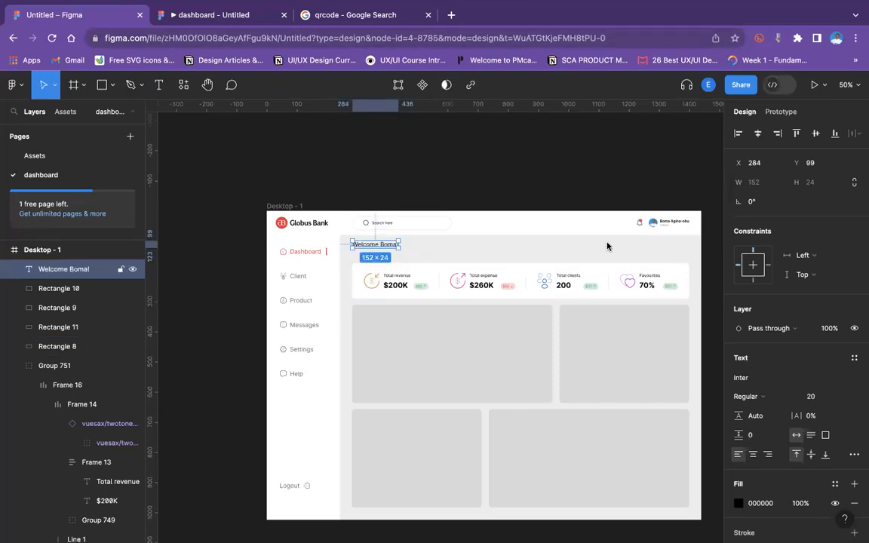
Inspect the welcome heading's alignment with the header and stat cards at full zoom.
{"action": "key", "text": "shift+0"}
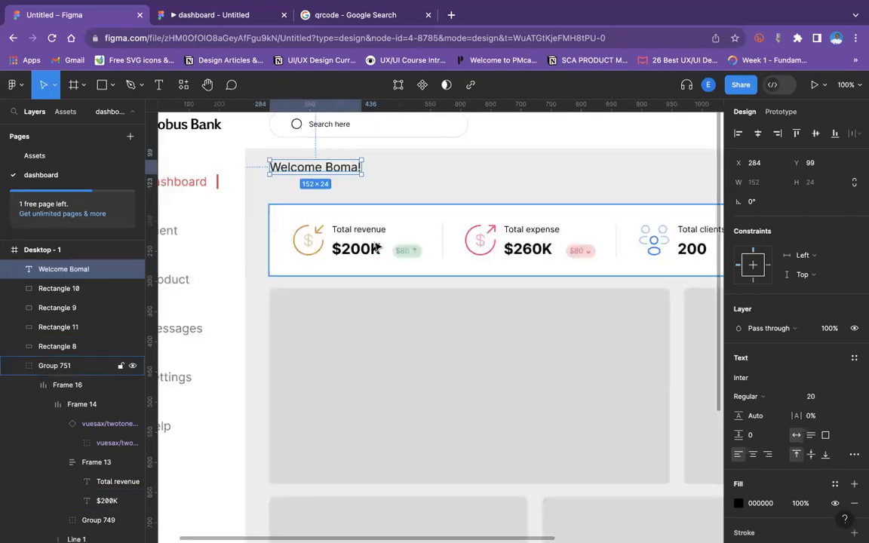
{"action": "scroll", "coordinate": [237, 245], "scroll_direction": "up", "scroll_amount": 3}
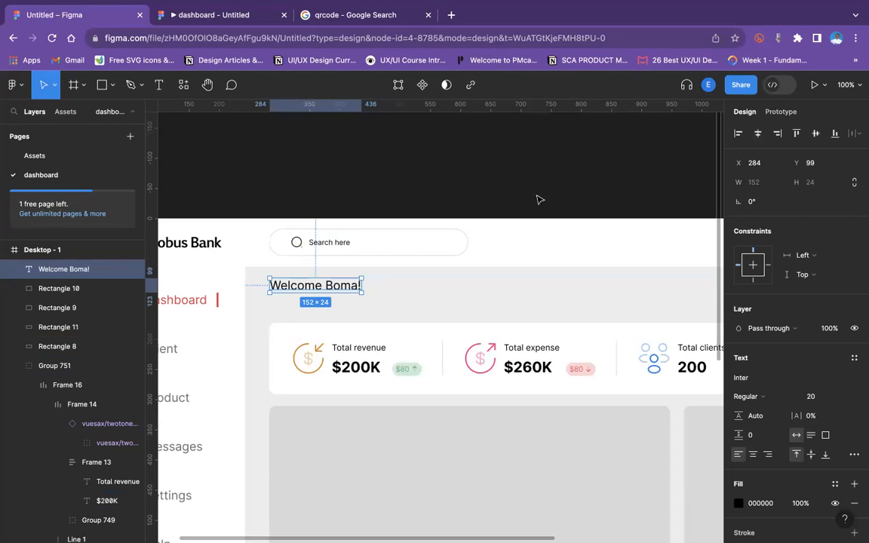
{"action": "scroll", "coordinate": [581, 286], "scroll_direction": "right", "scroll_amount": 10}
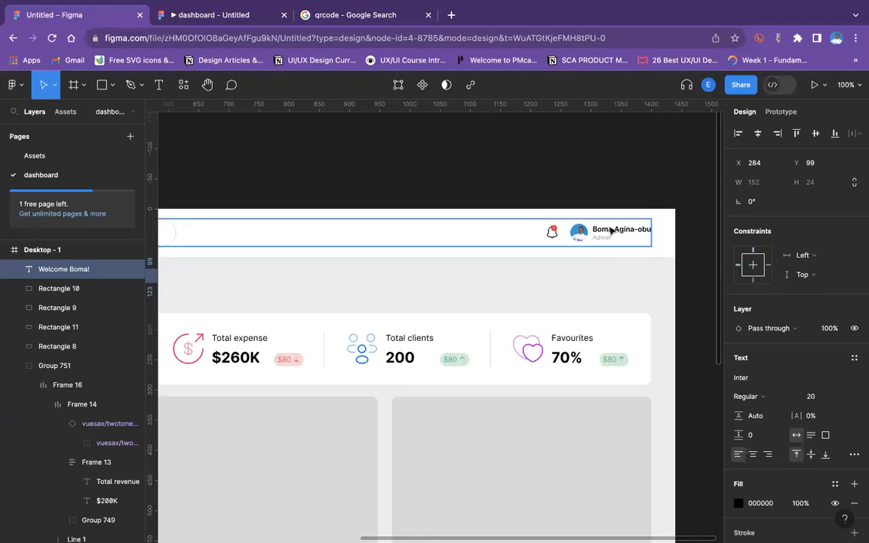
{"action": "scroll", "coordinate": [509, 248], "scroll_direction": "left", "scroll_amount": 10}
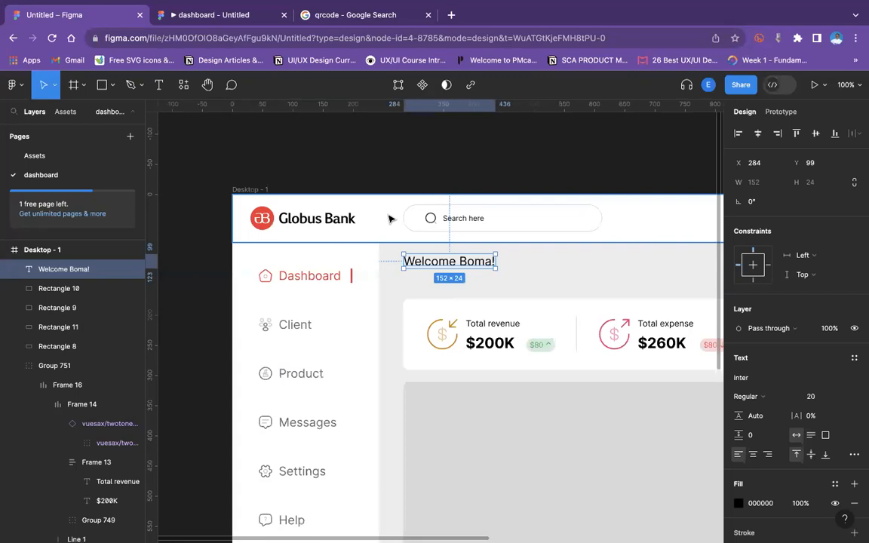
{"action": "key", "text": "minus"}
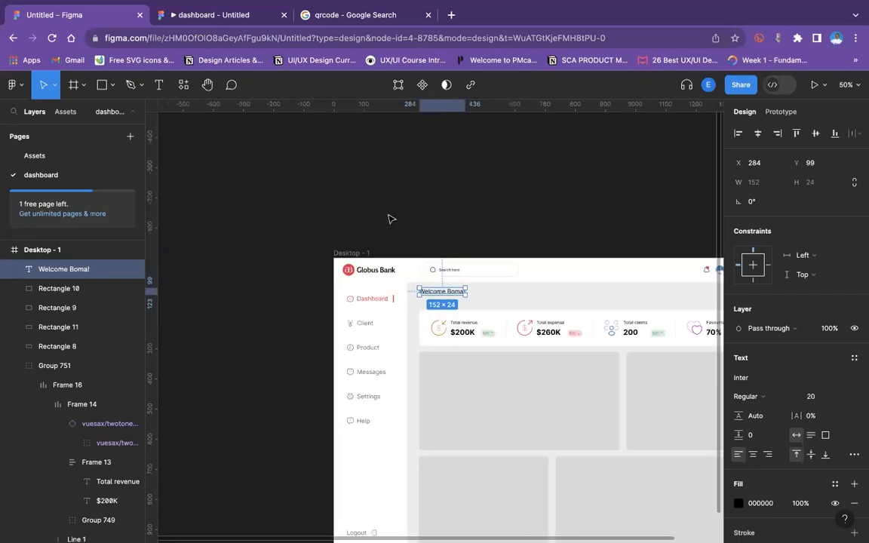
Open the Spleet Africa website in the browser tab and go to its member Dashboard for reference.
{"action": "key", "text": "plus"}
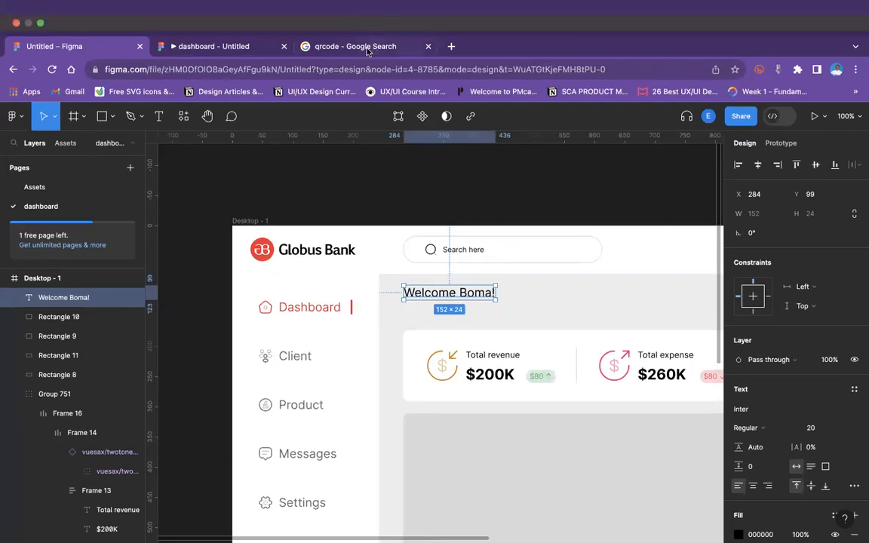
{"action": "left_click", "coordinate": [341, 46]}
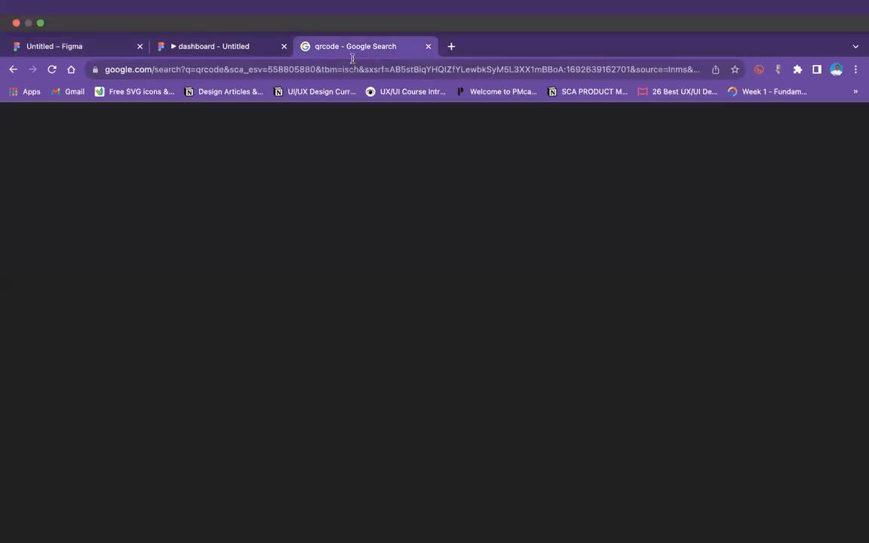
{"action": "left_click", "coordinate": [350, 66]}
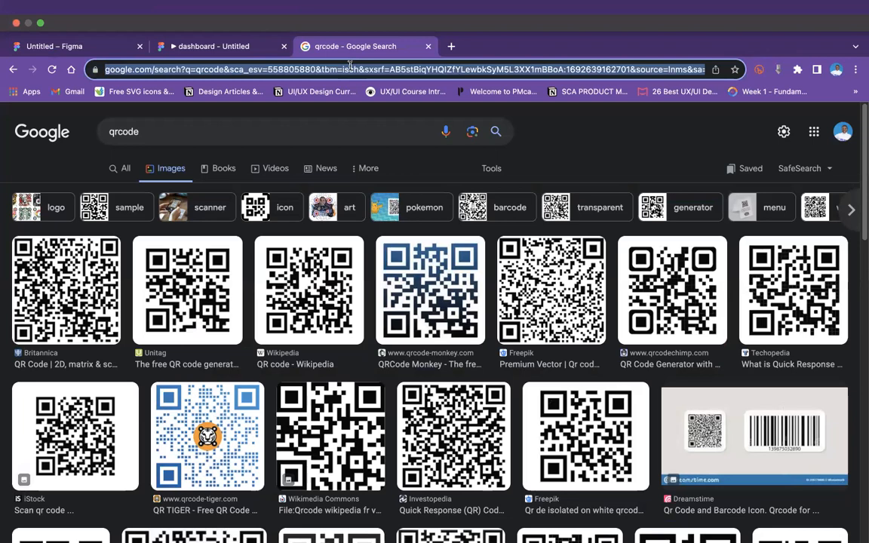
{"action": "type", "text": "sp"}
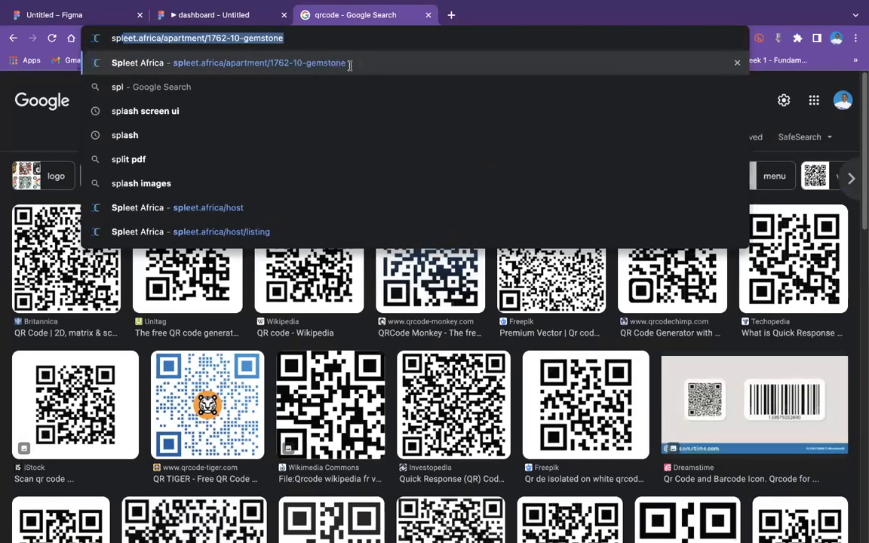
{"action": "key", "text": "Return"}
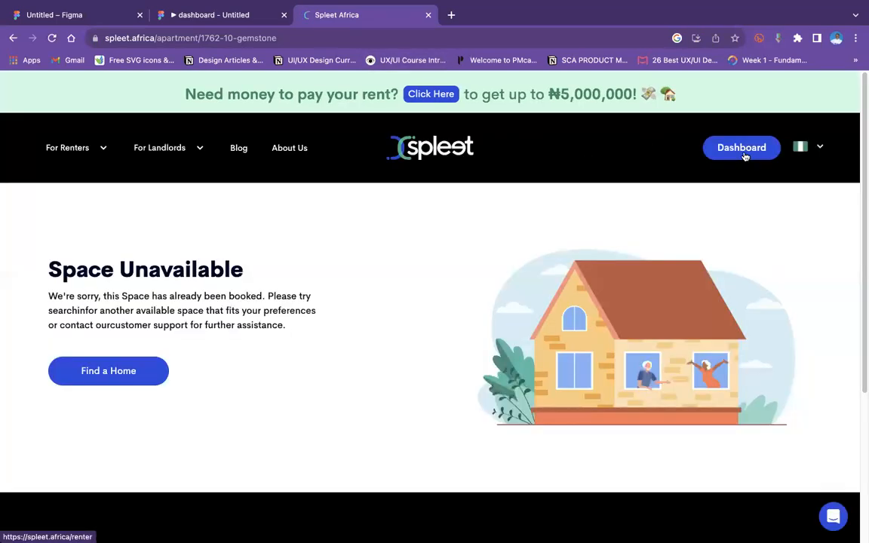
{"action": "left_click", "coordinate": [745, 155]}
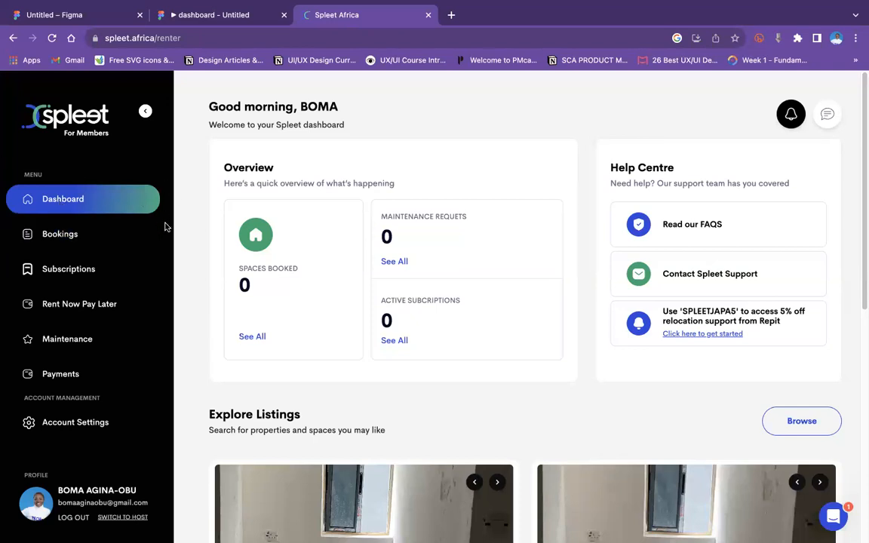
Switch to the dashboard prototype preview tab to review the welcome heading, and close the Spleet Africa tab.
{"action": "left_click", "coordinate": [165, 14]}
{"action": "scroll", "coordinate": [227, 194], "scroll_direction": "up", "scroll_amount": 2}
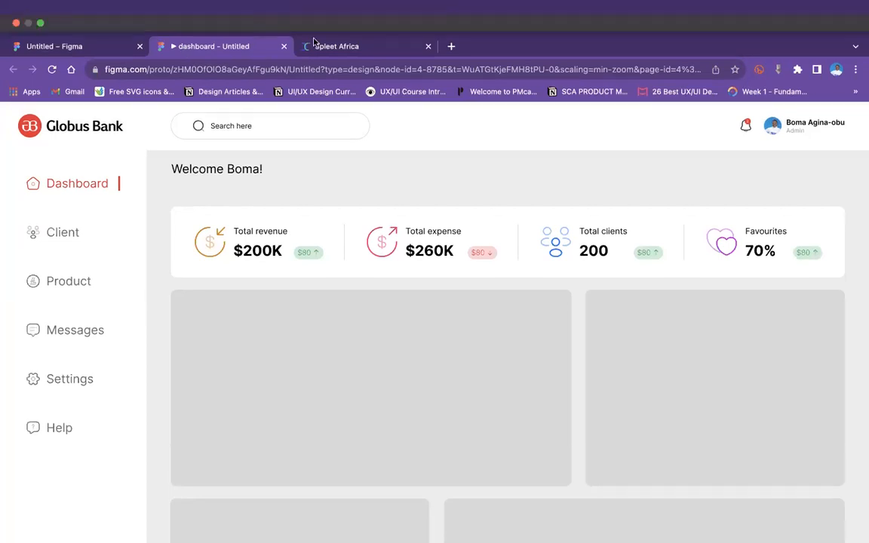
{"action": "left_click", "coordinate": [428, 47]}
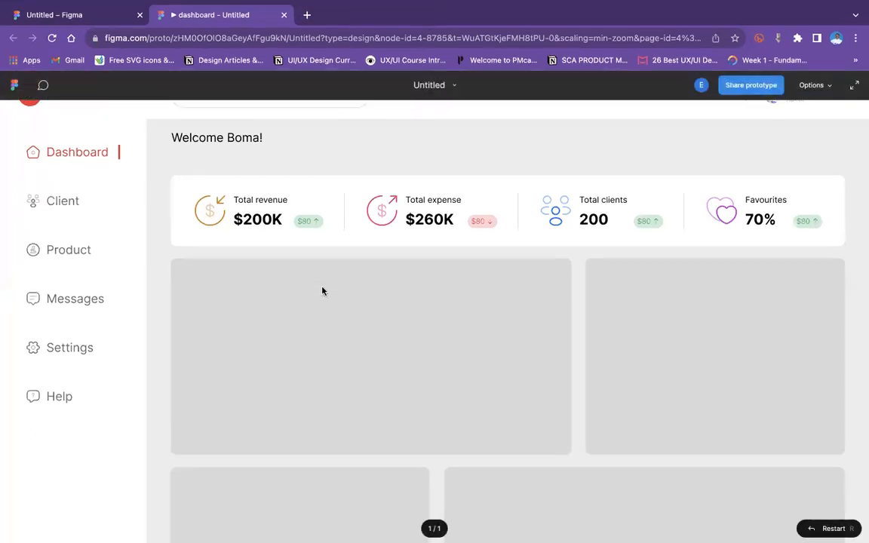